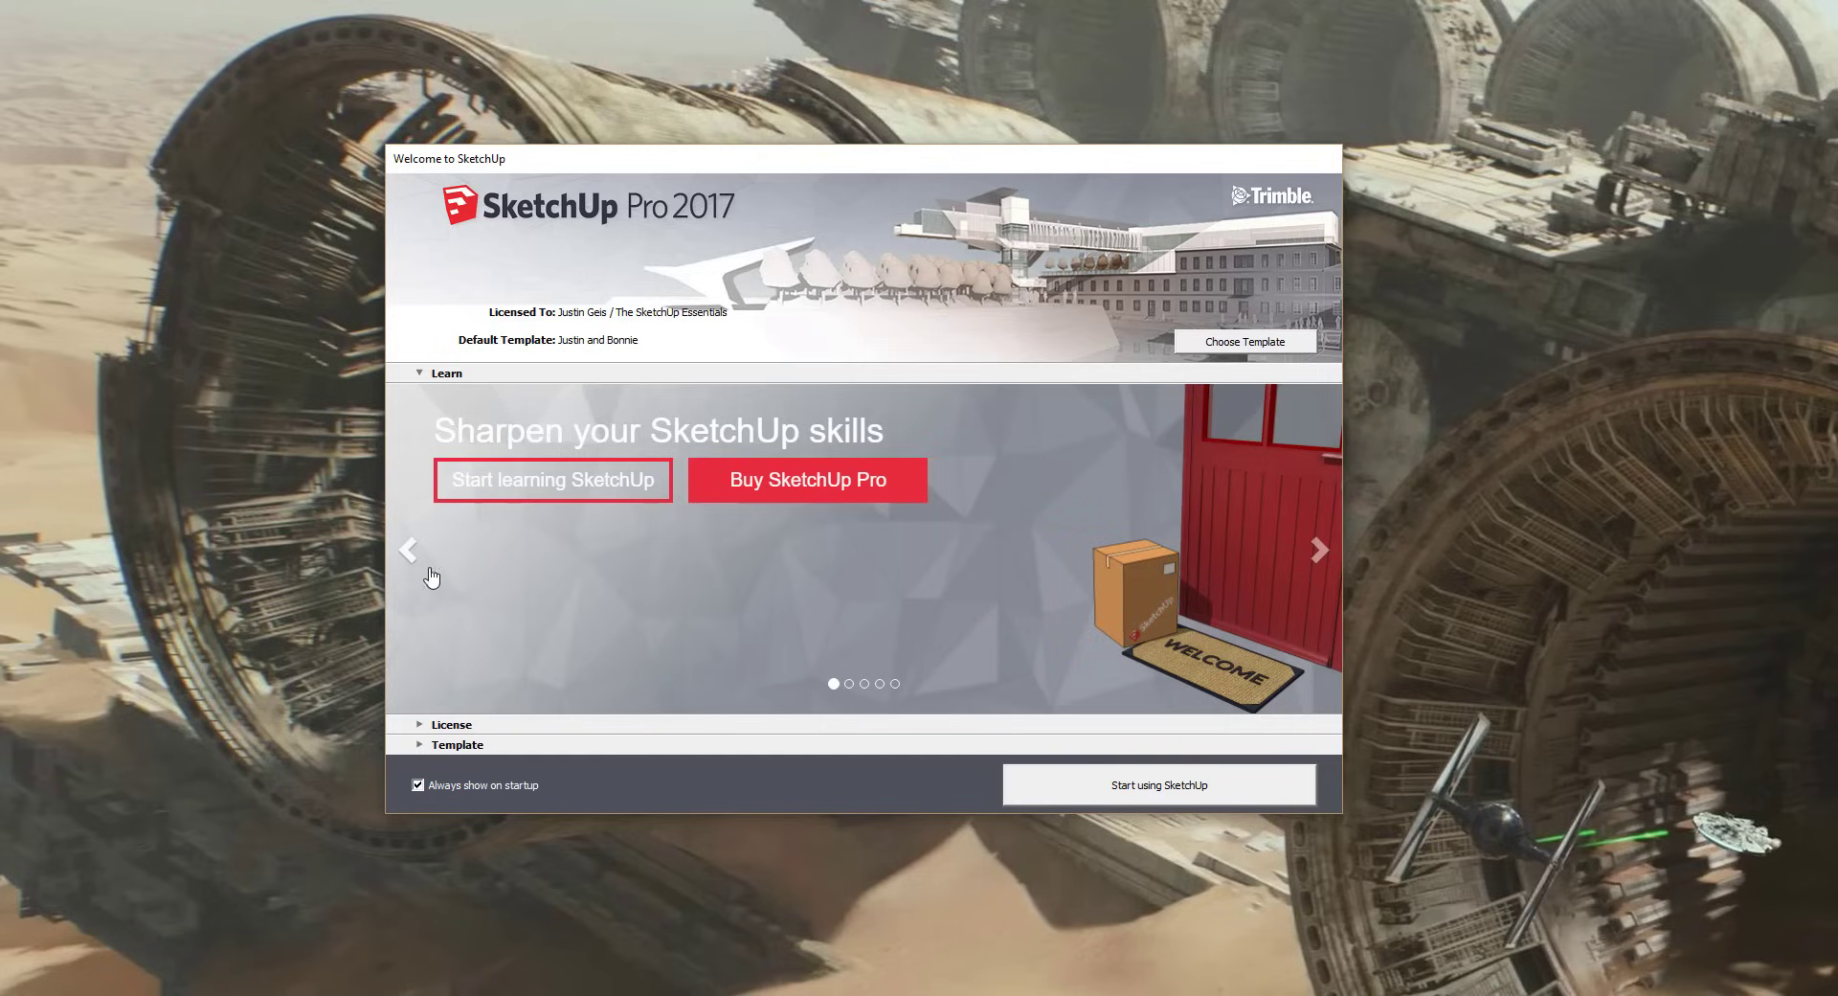
Pick Woodworking - Inches from the Welcome window's template list as the default template.
click(419, 750)
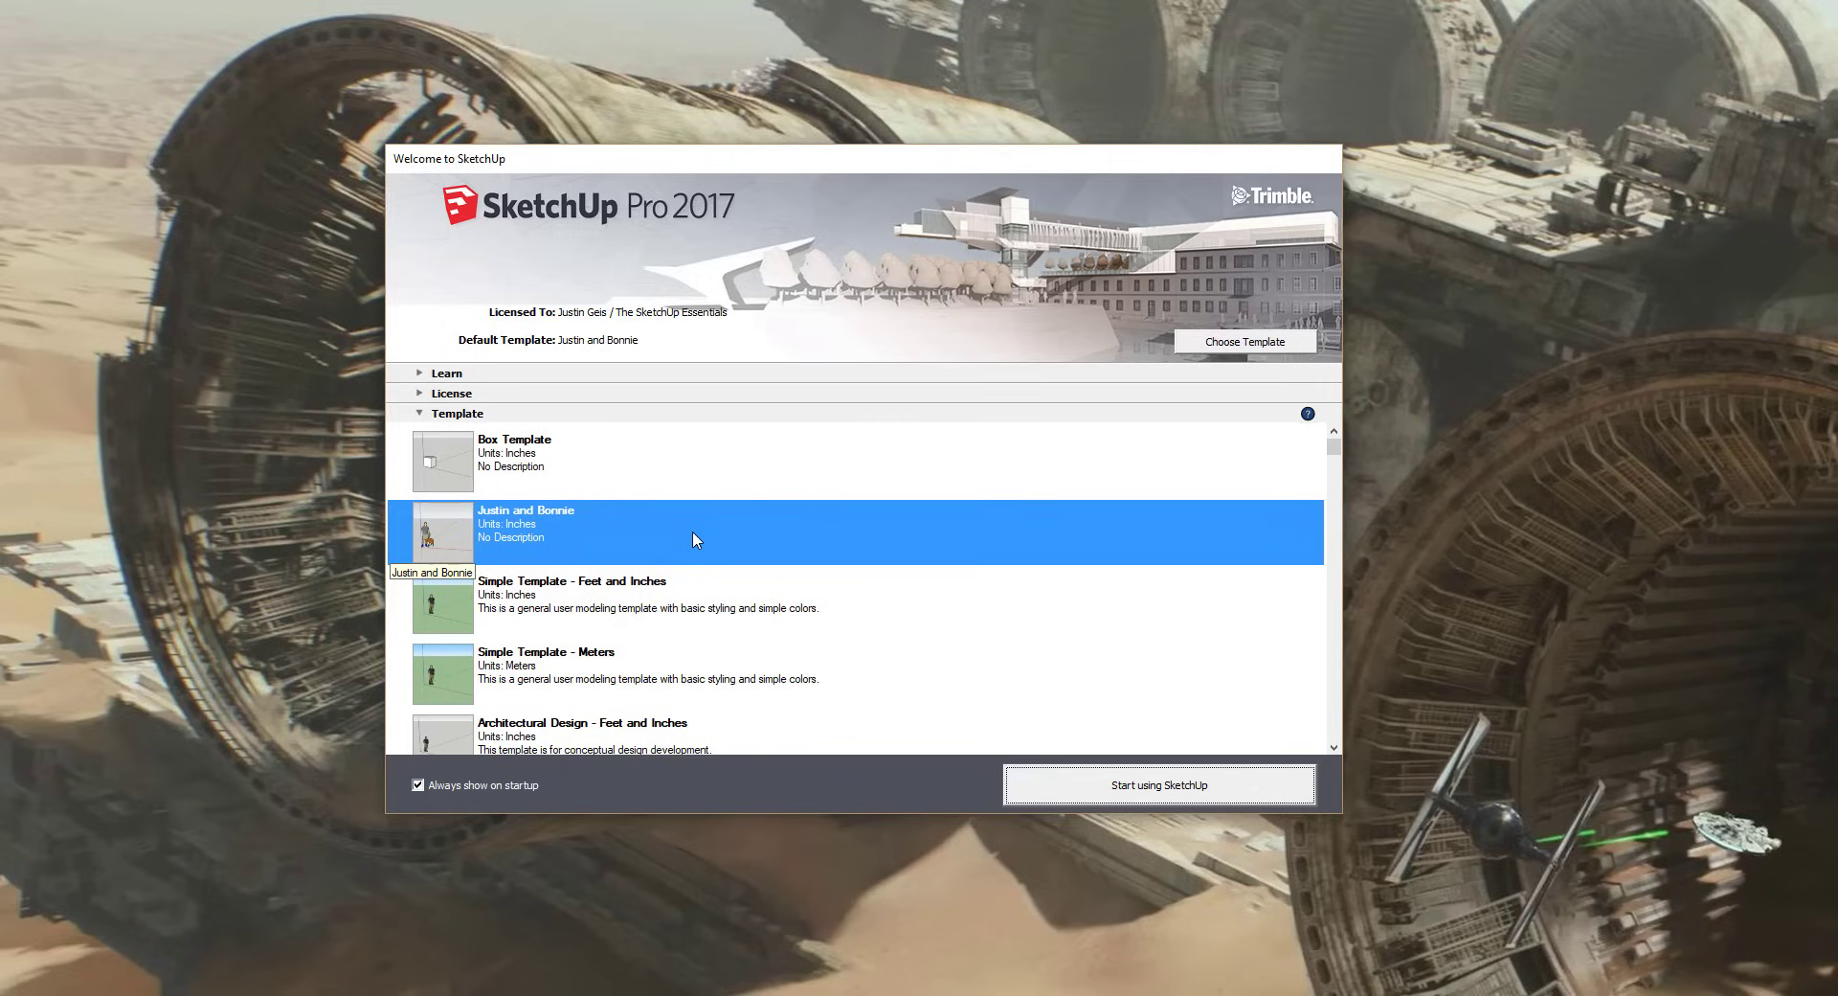
scroll(698, 538, down, 1)
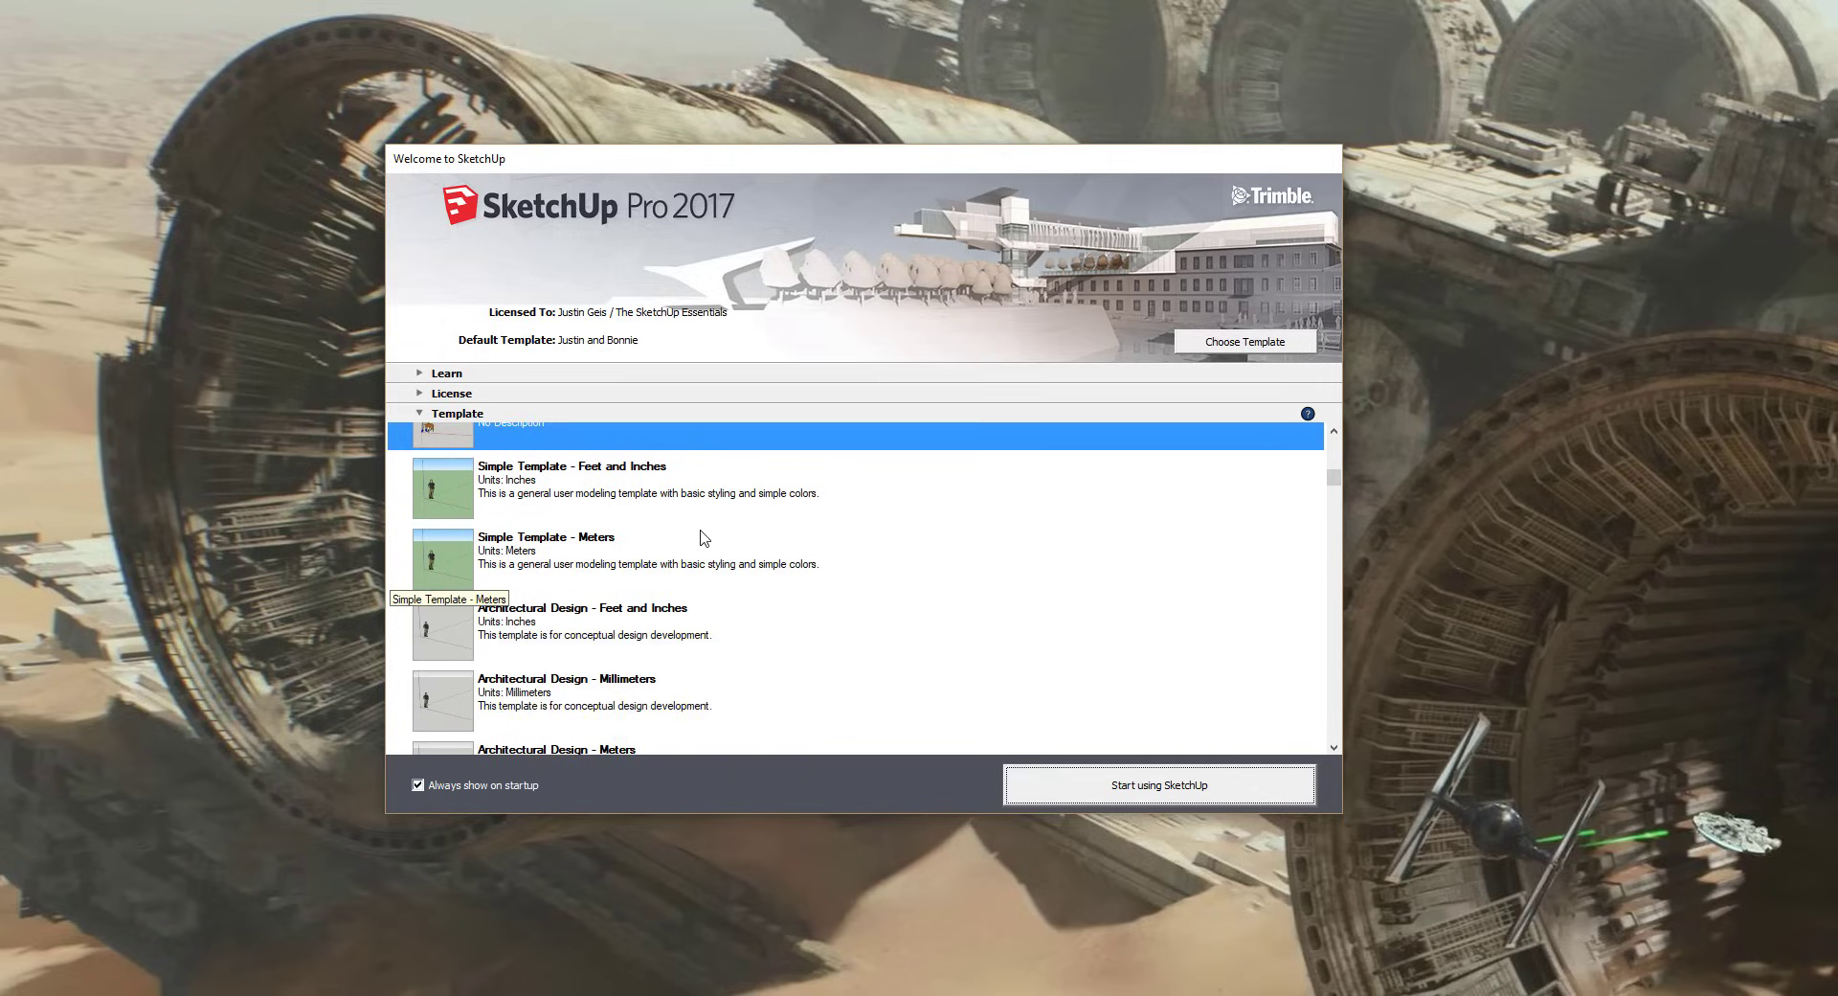
scroll(702, 537, up, 1)
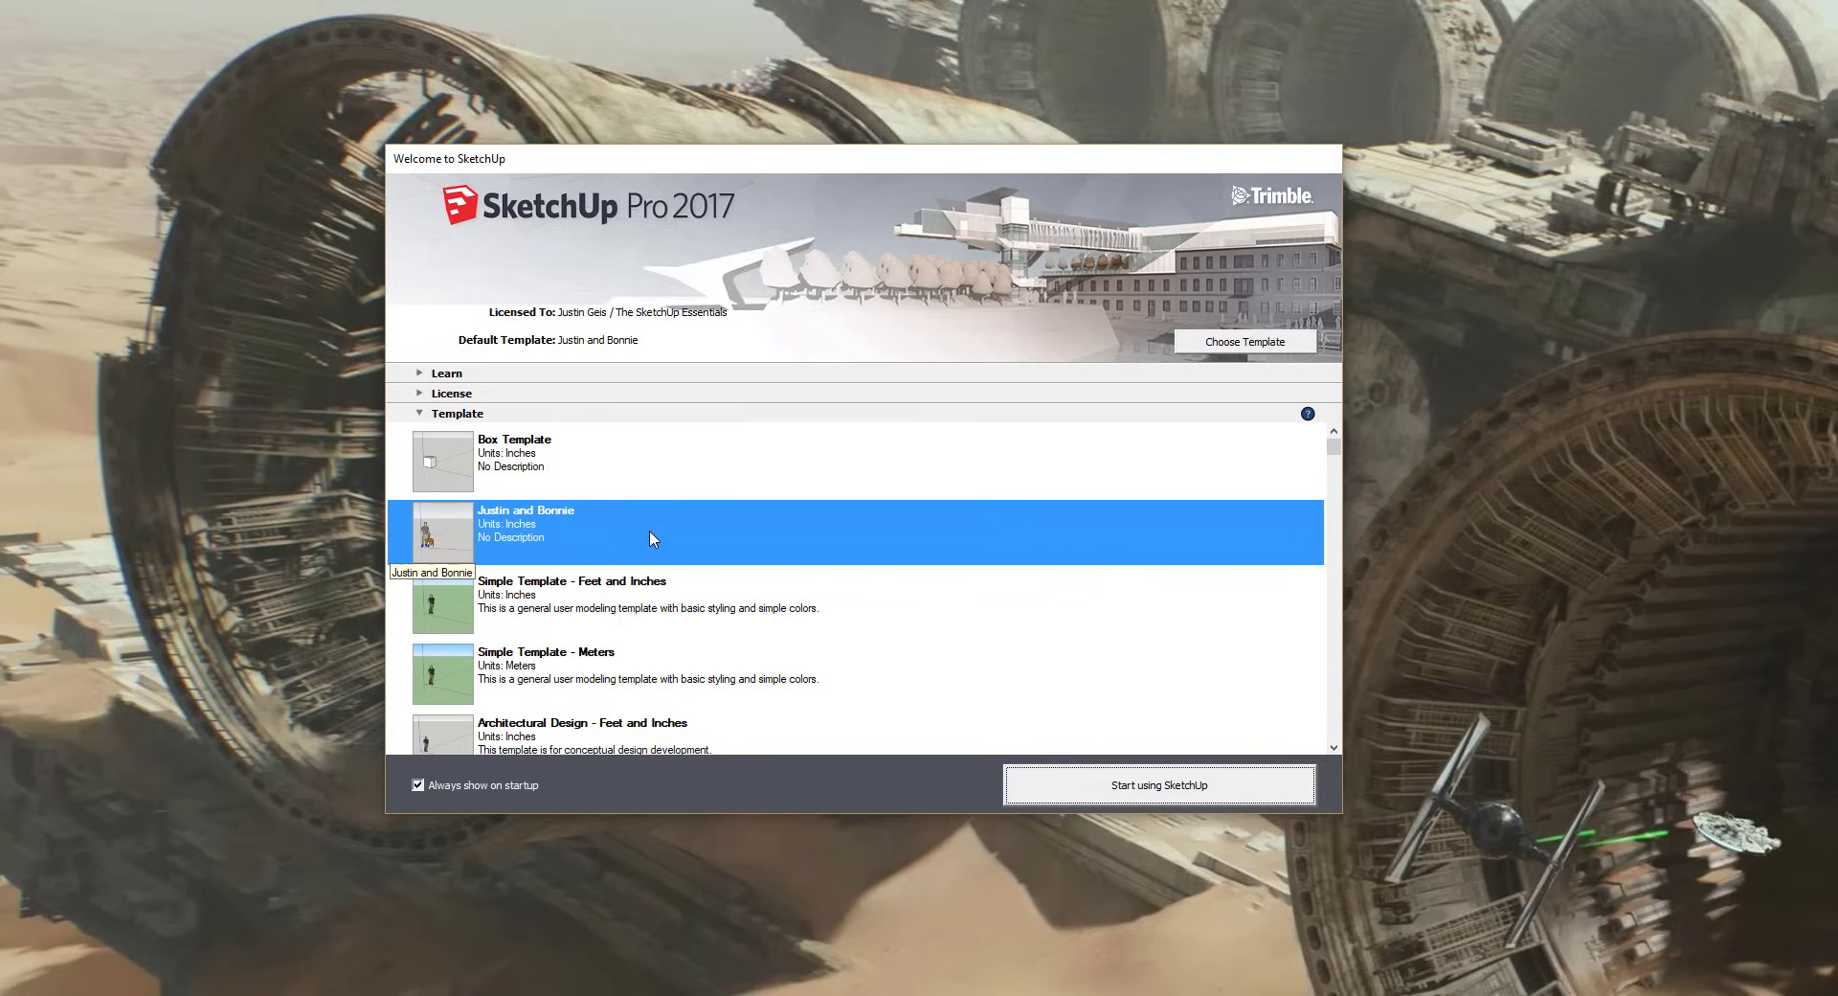
scroll(732, 623, down, 1)
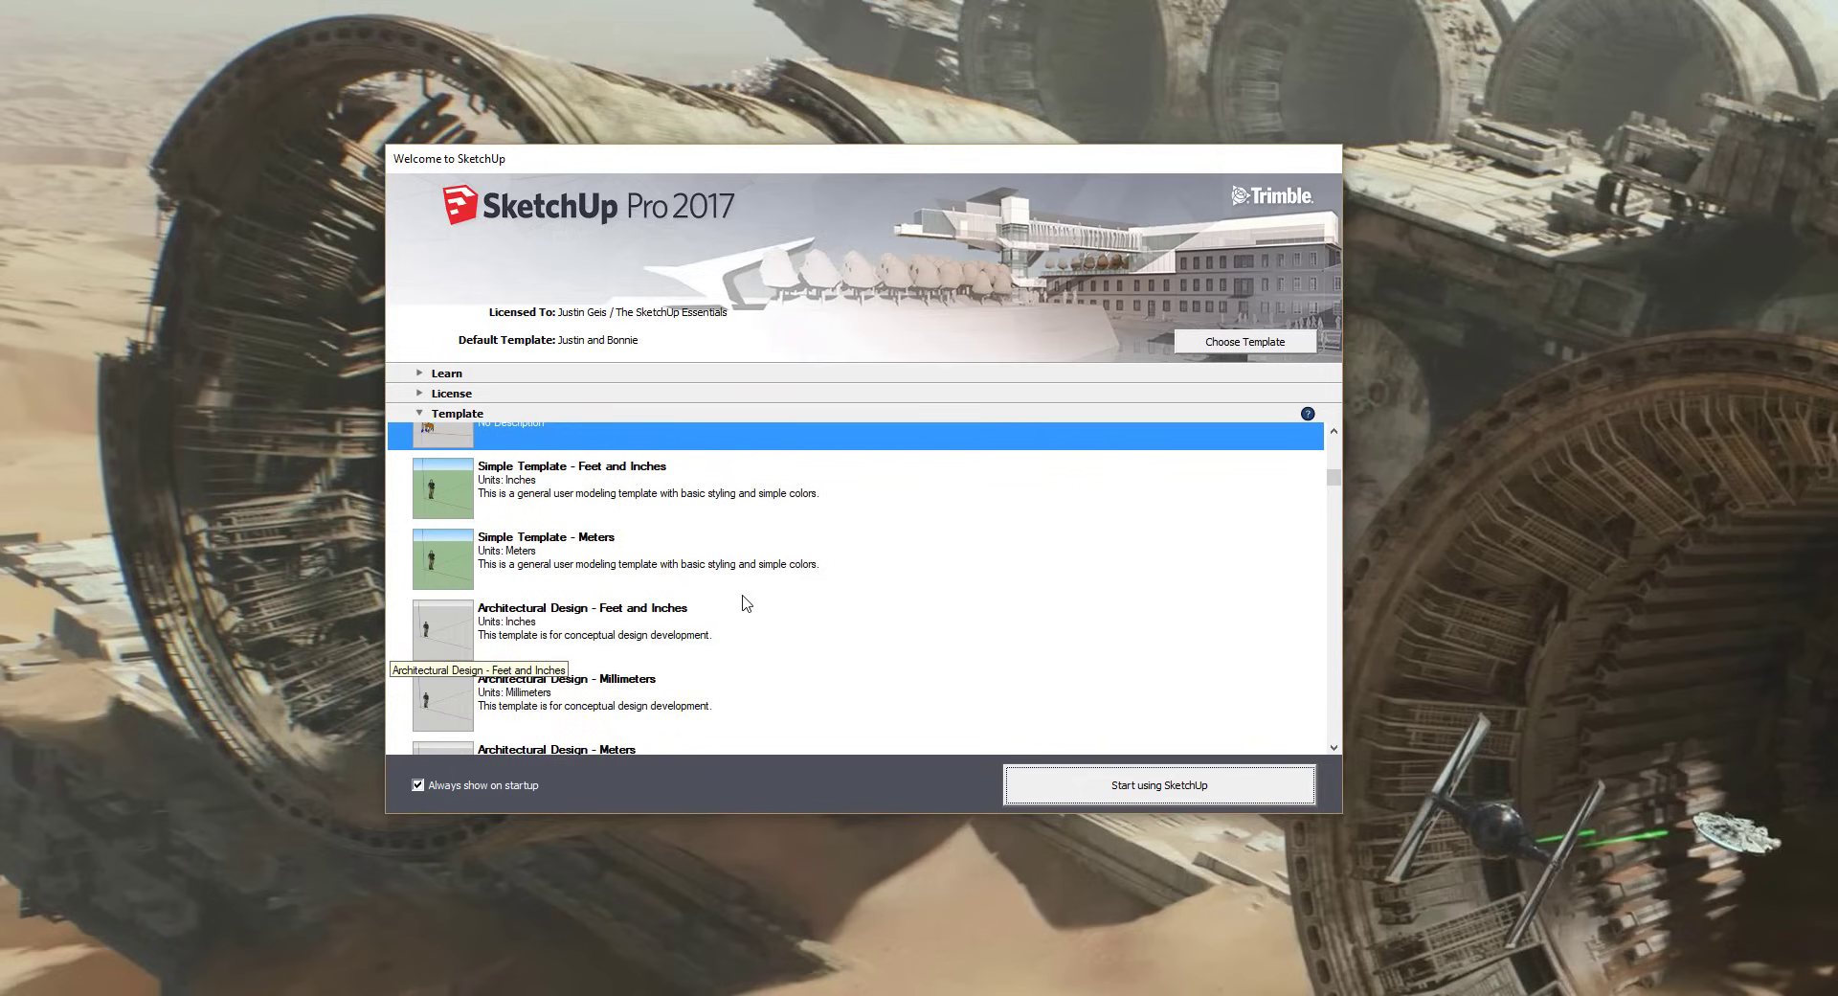
scroll(746, 599, up, 1)
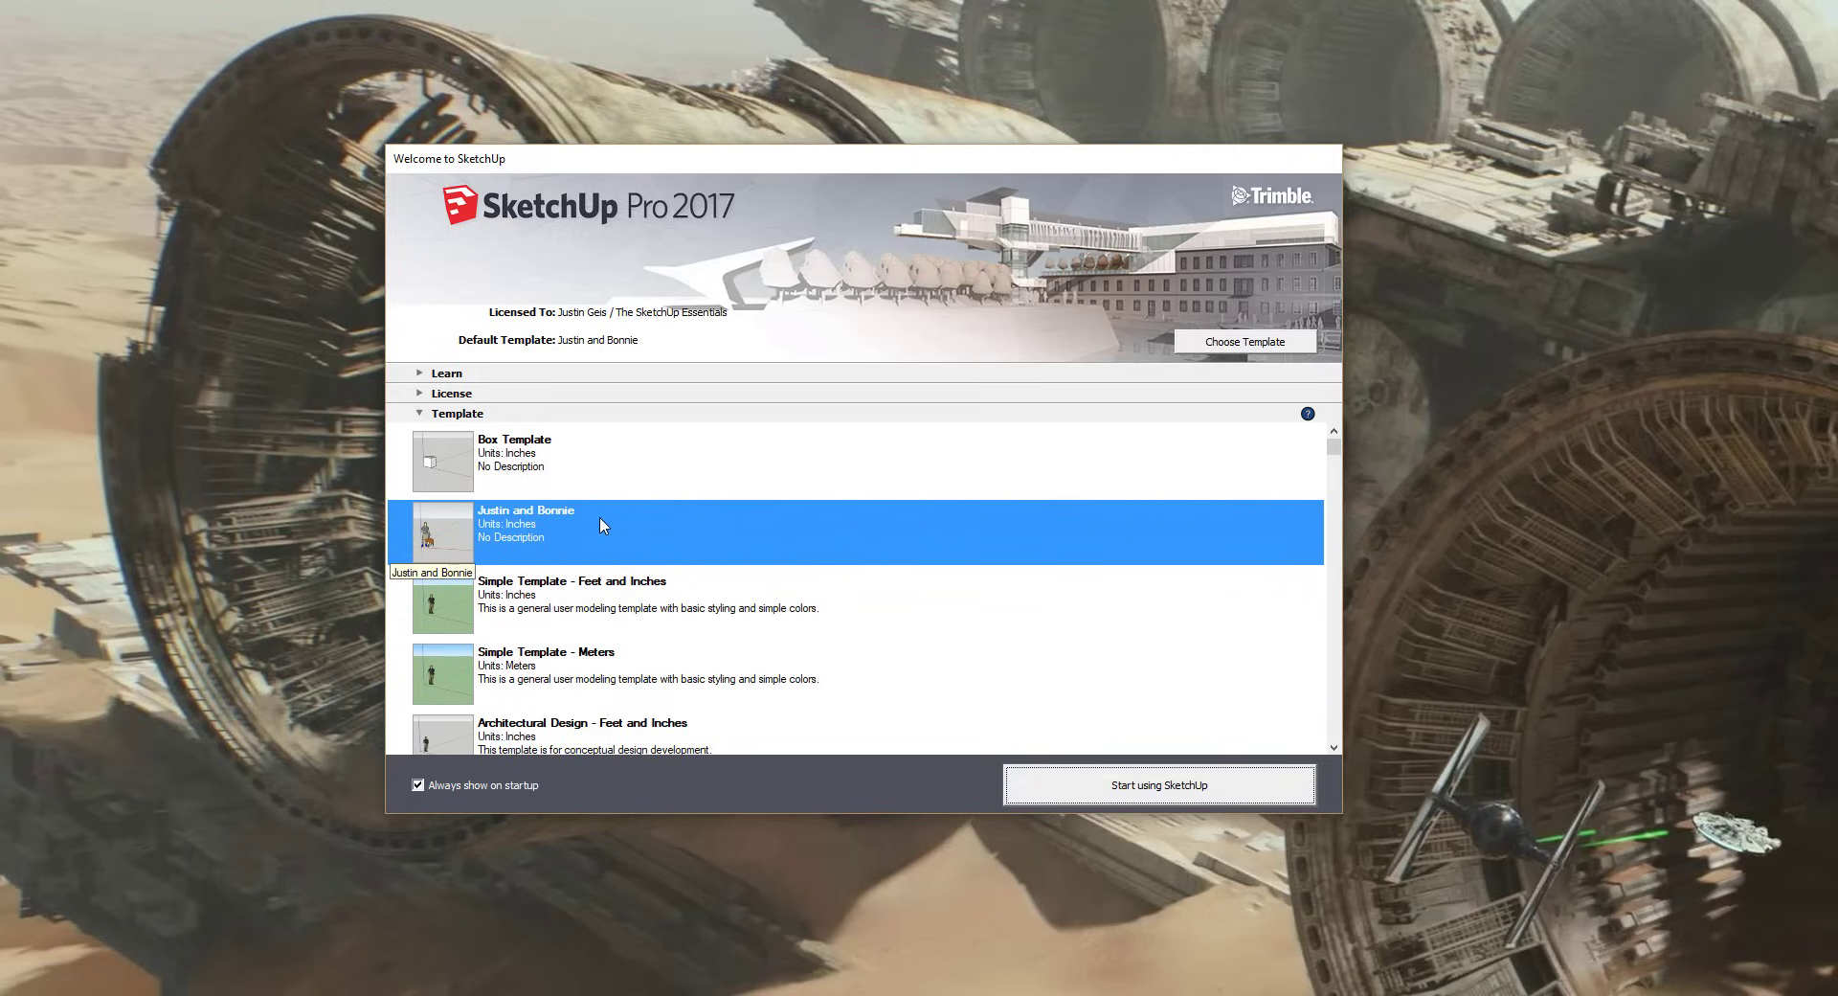
scroll(653, 533, down, 1)
scroll(824, 497, down, 4)
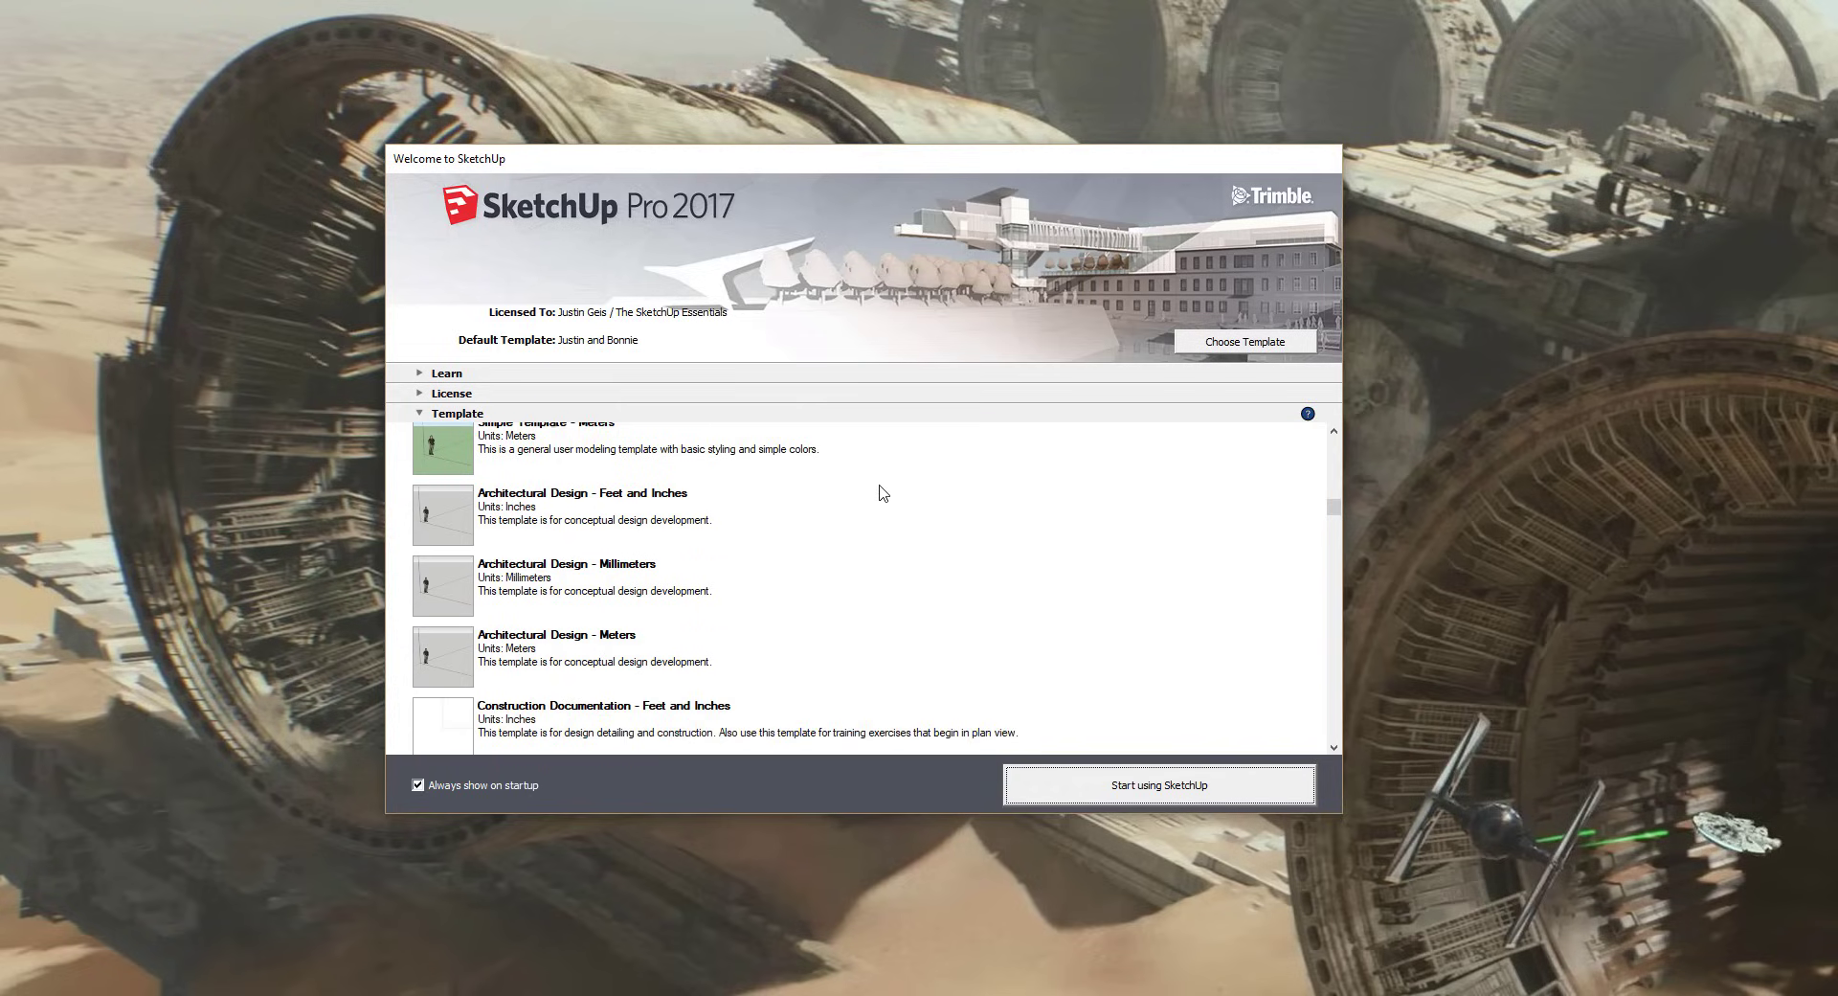
scroll(818, 514, down, 5)
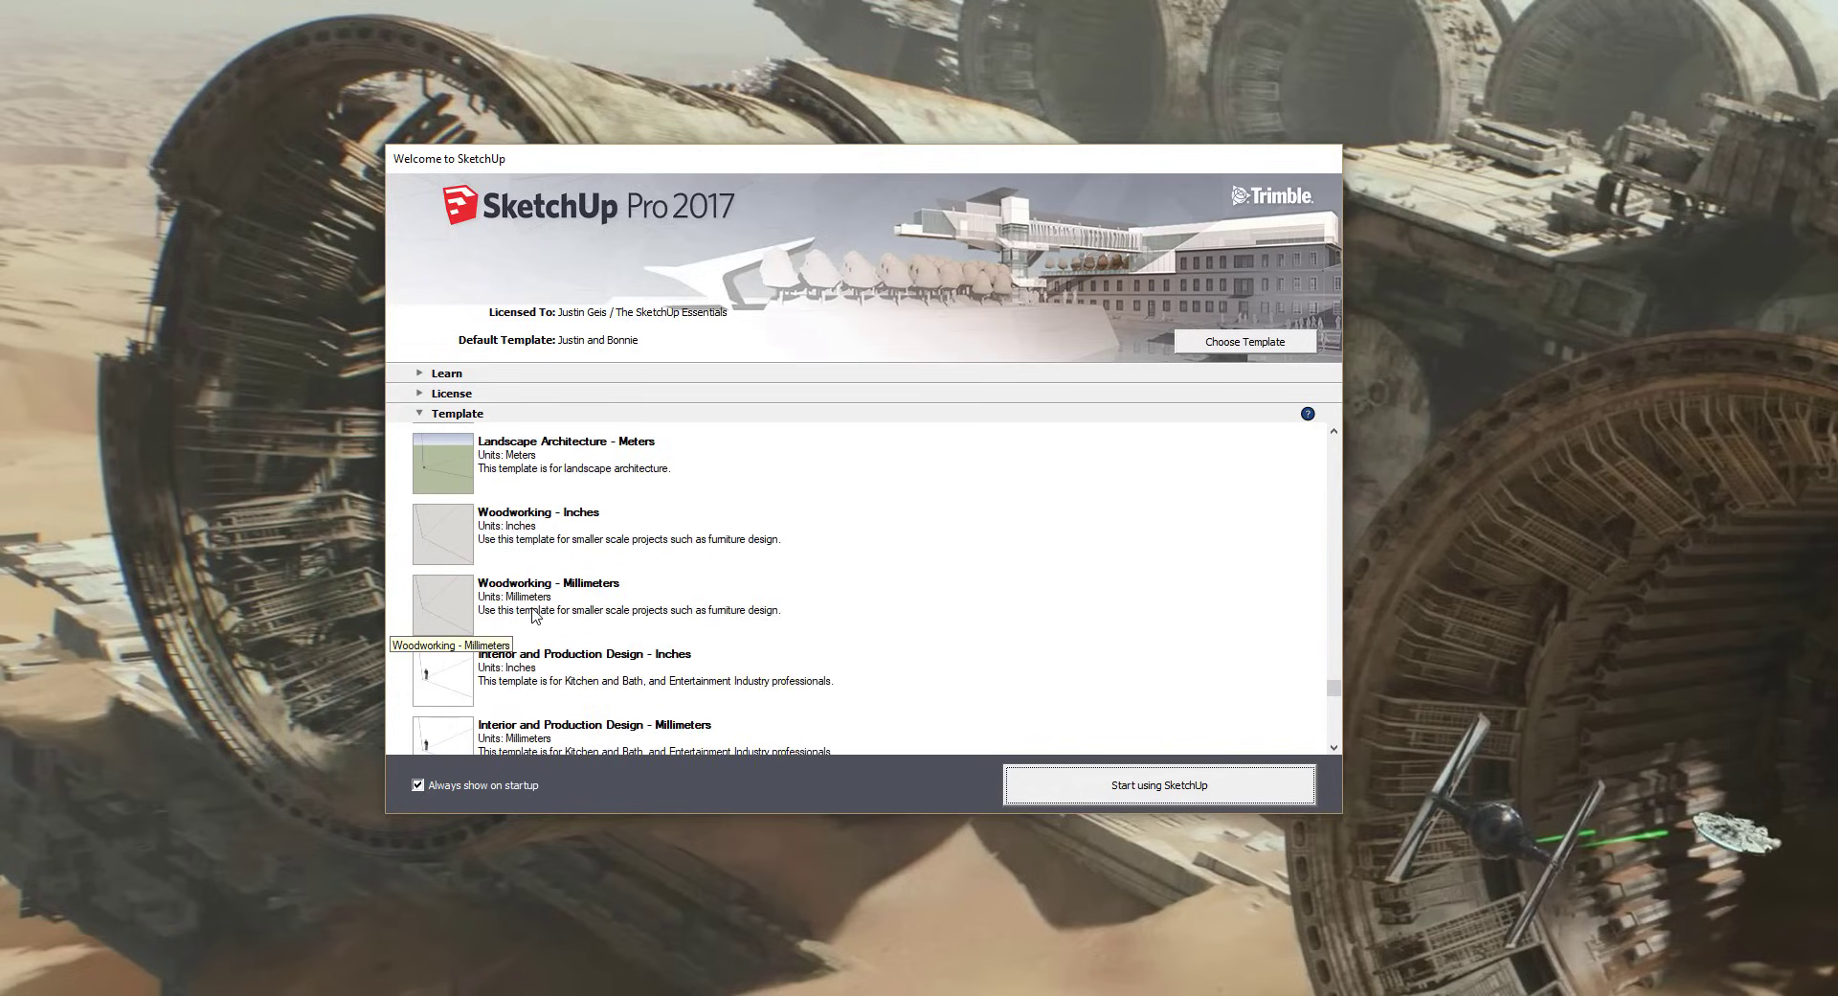
click(512, 537)
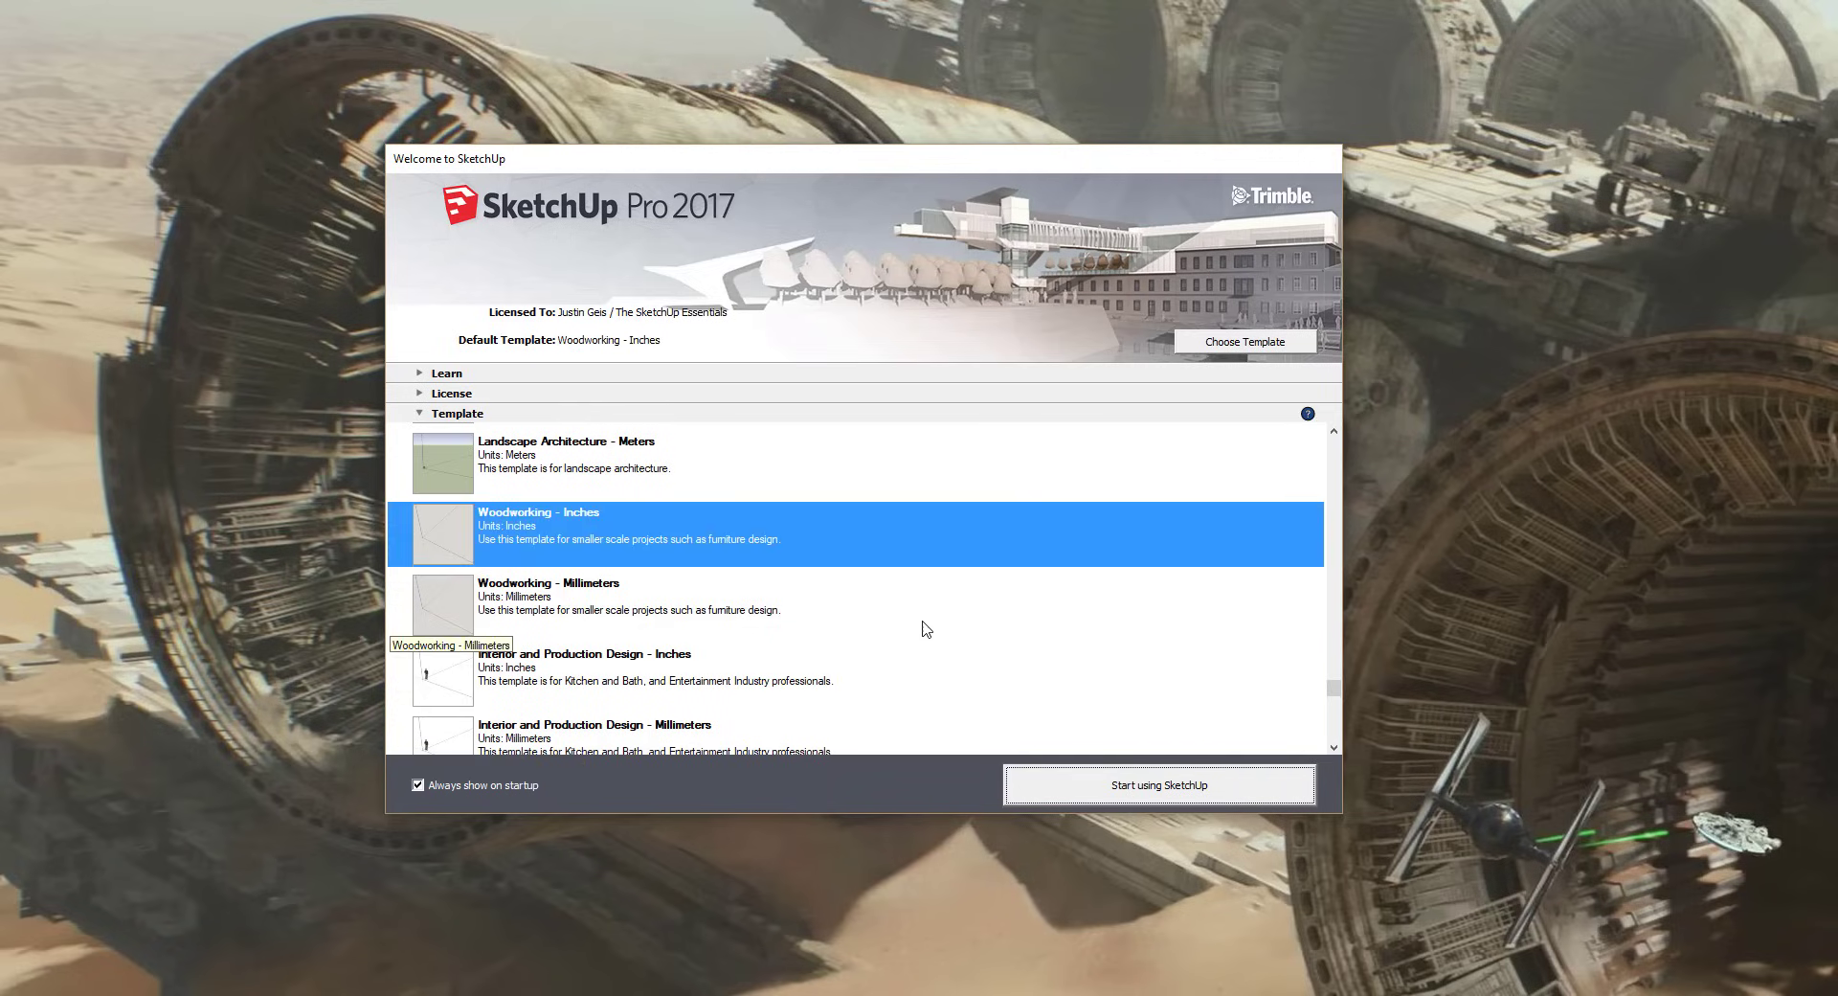
scroll(742, 589, up, 1)
scroll(742, 588, up, 2)
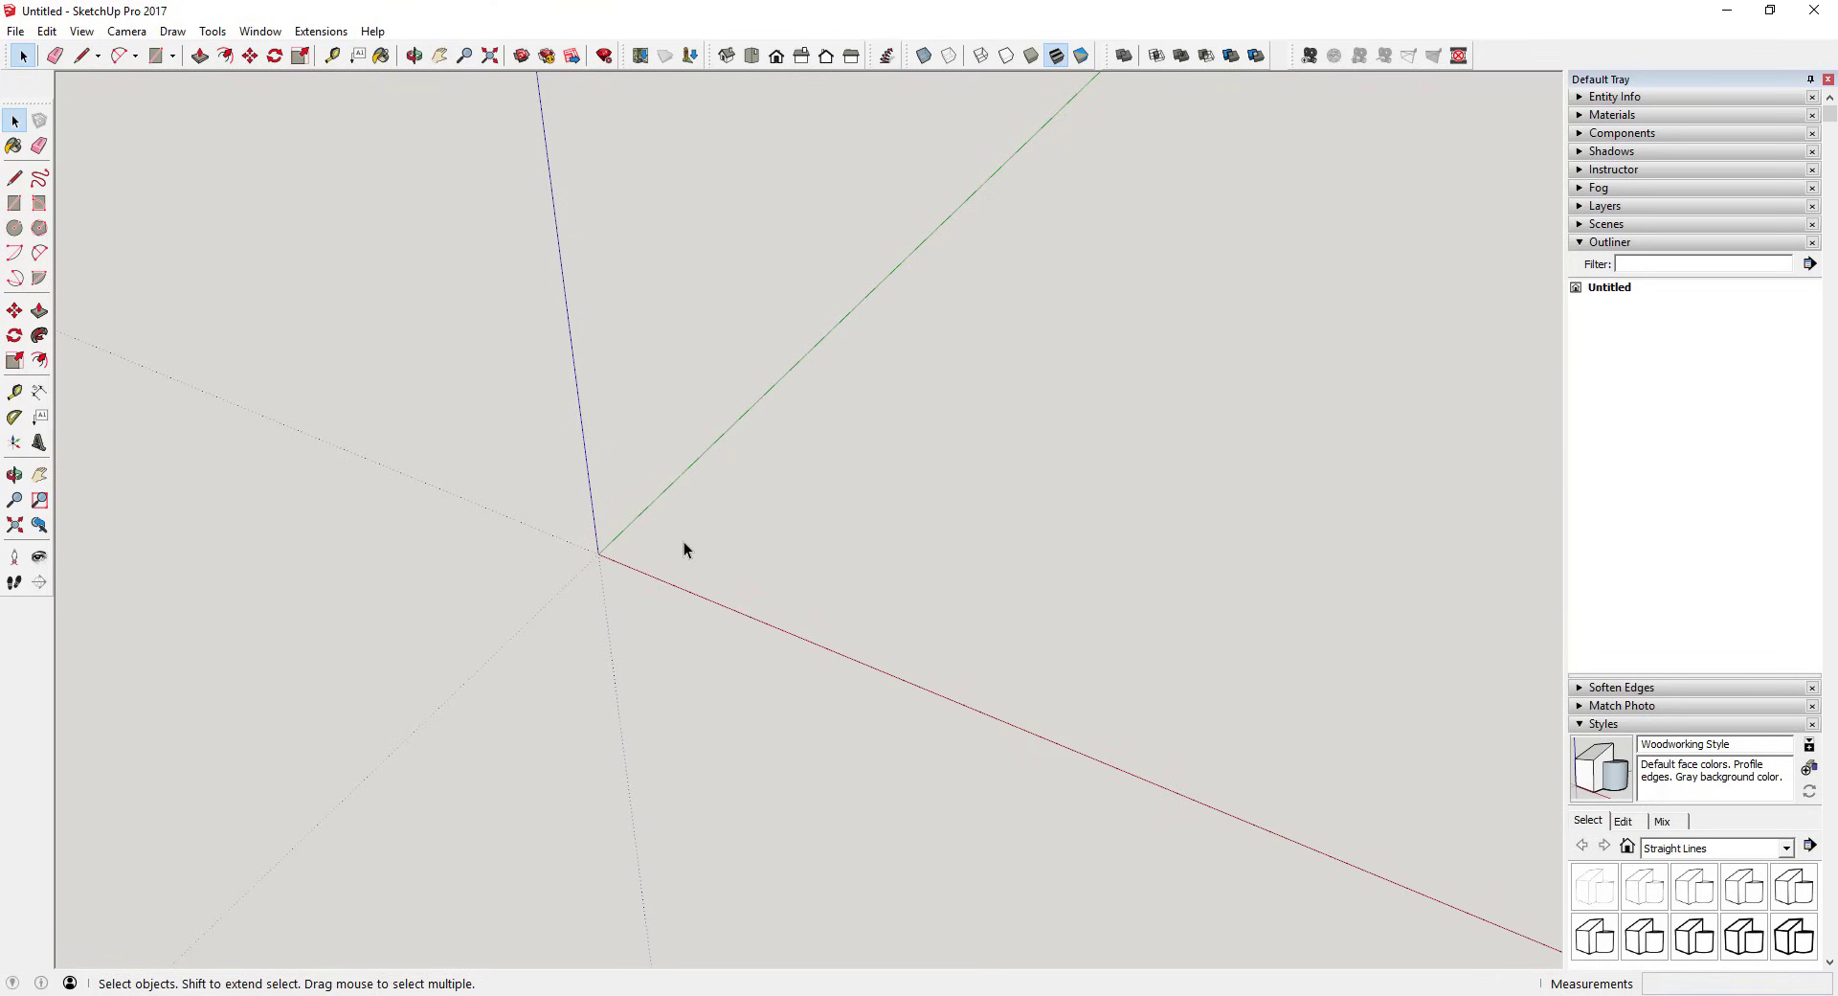
Fold up the Styles and Outliner panels in the Default Tray.
middle_drag(684, 542, 691, 517)
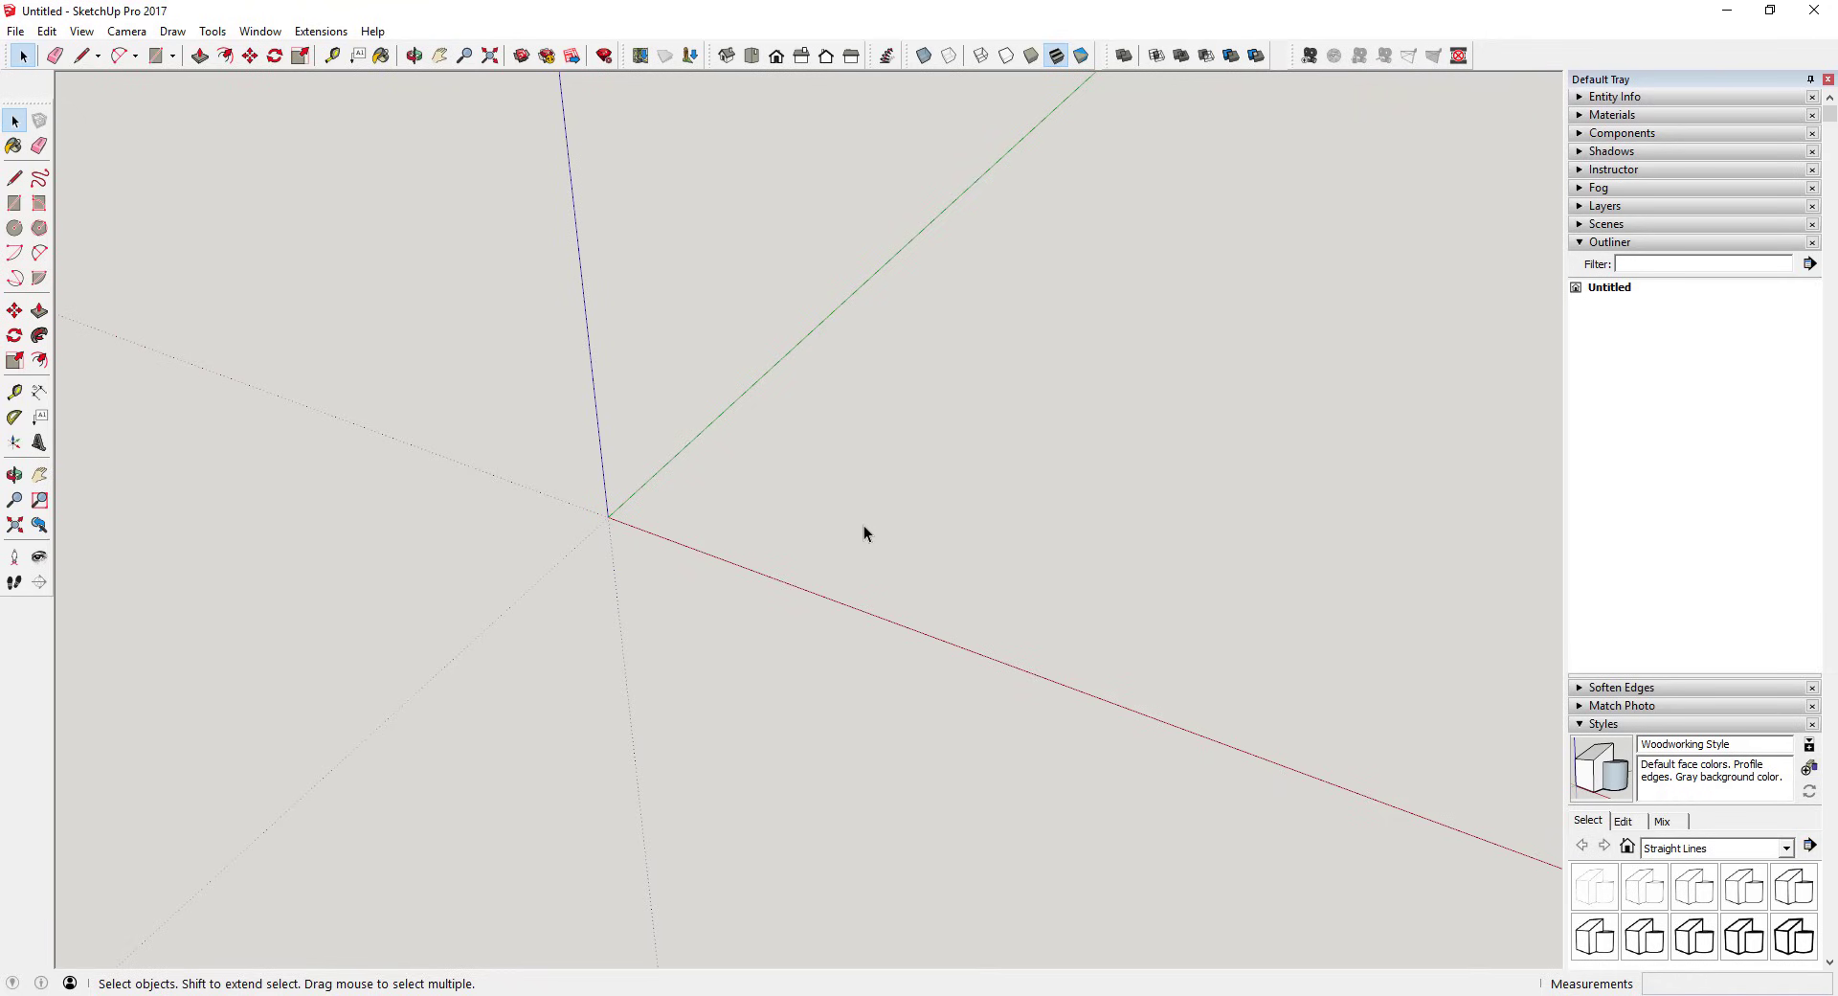
middle_drag(892, 521, 930, 473)
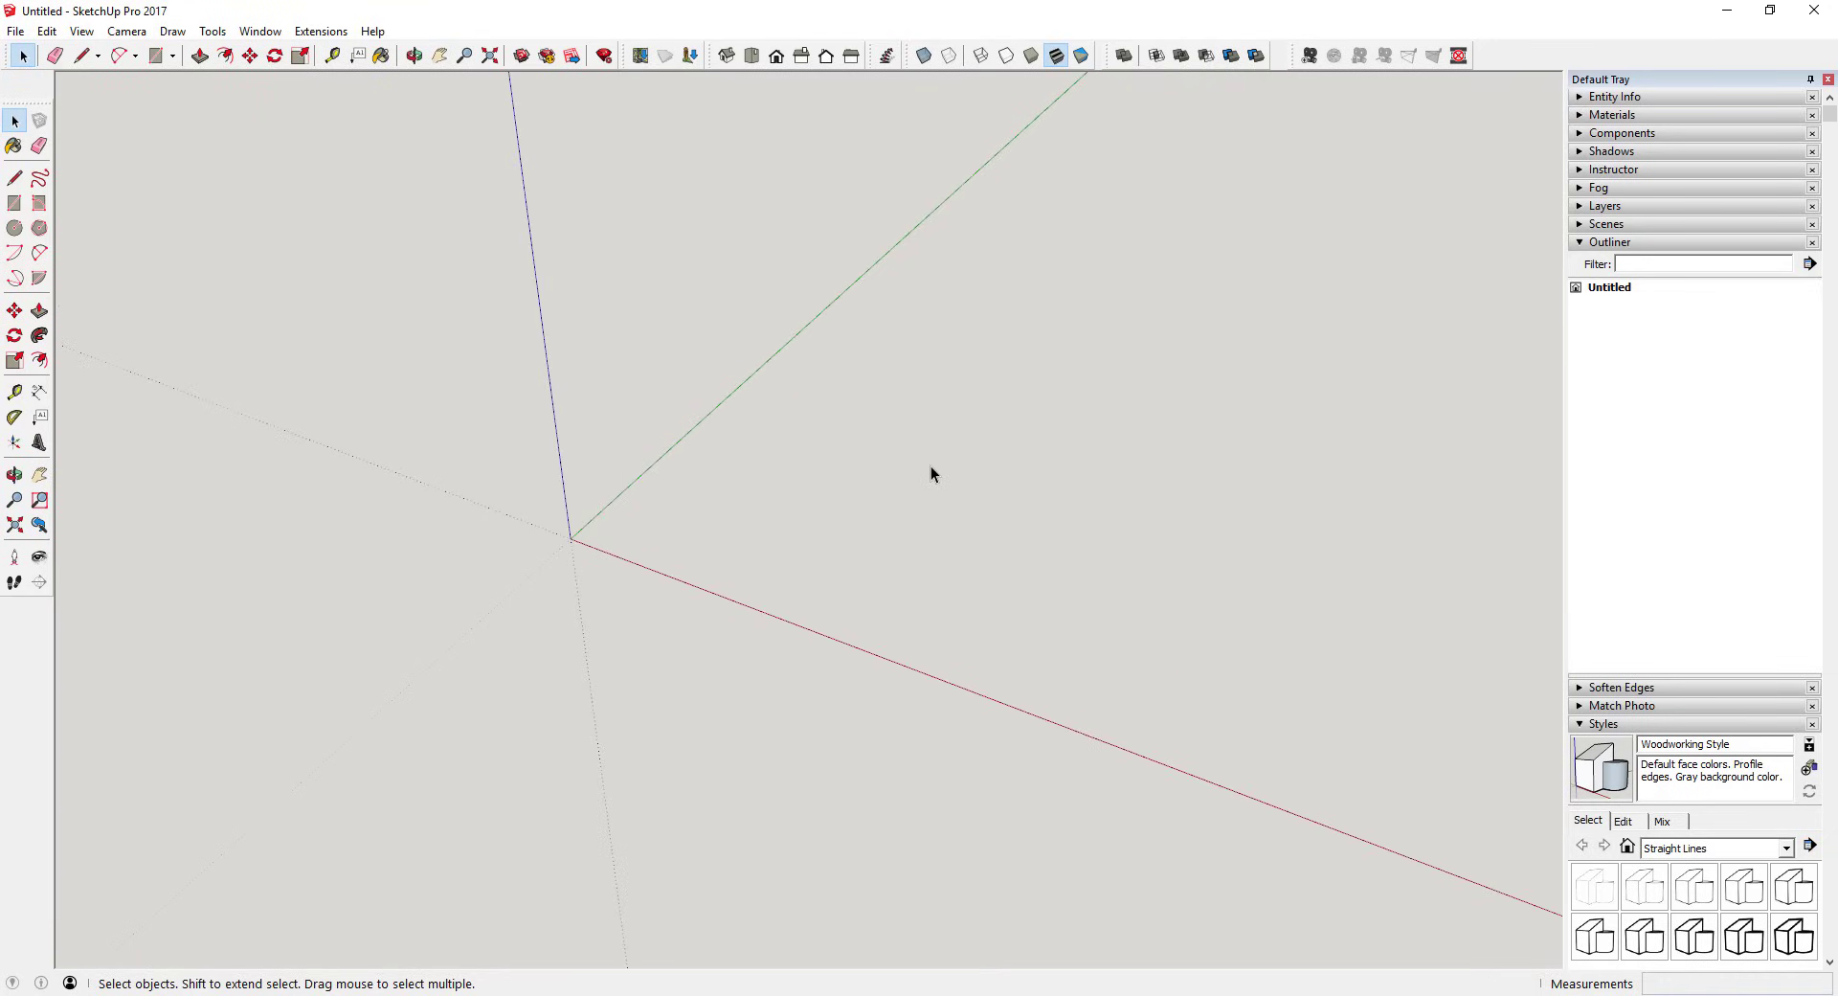
click(1585, 725)
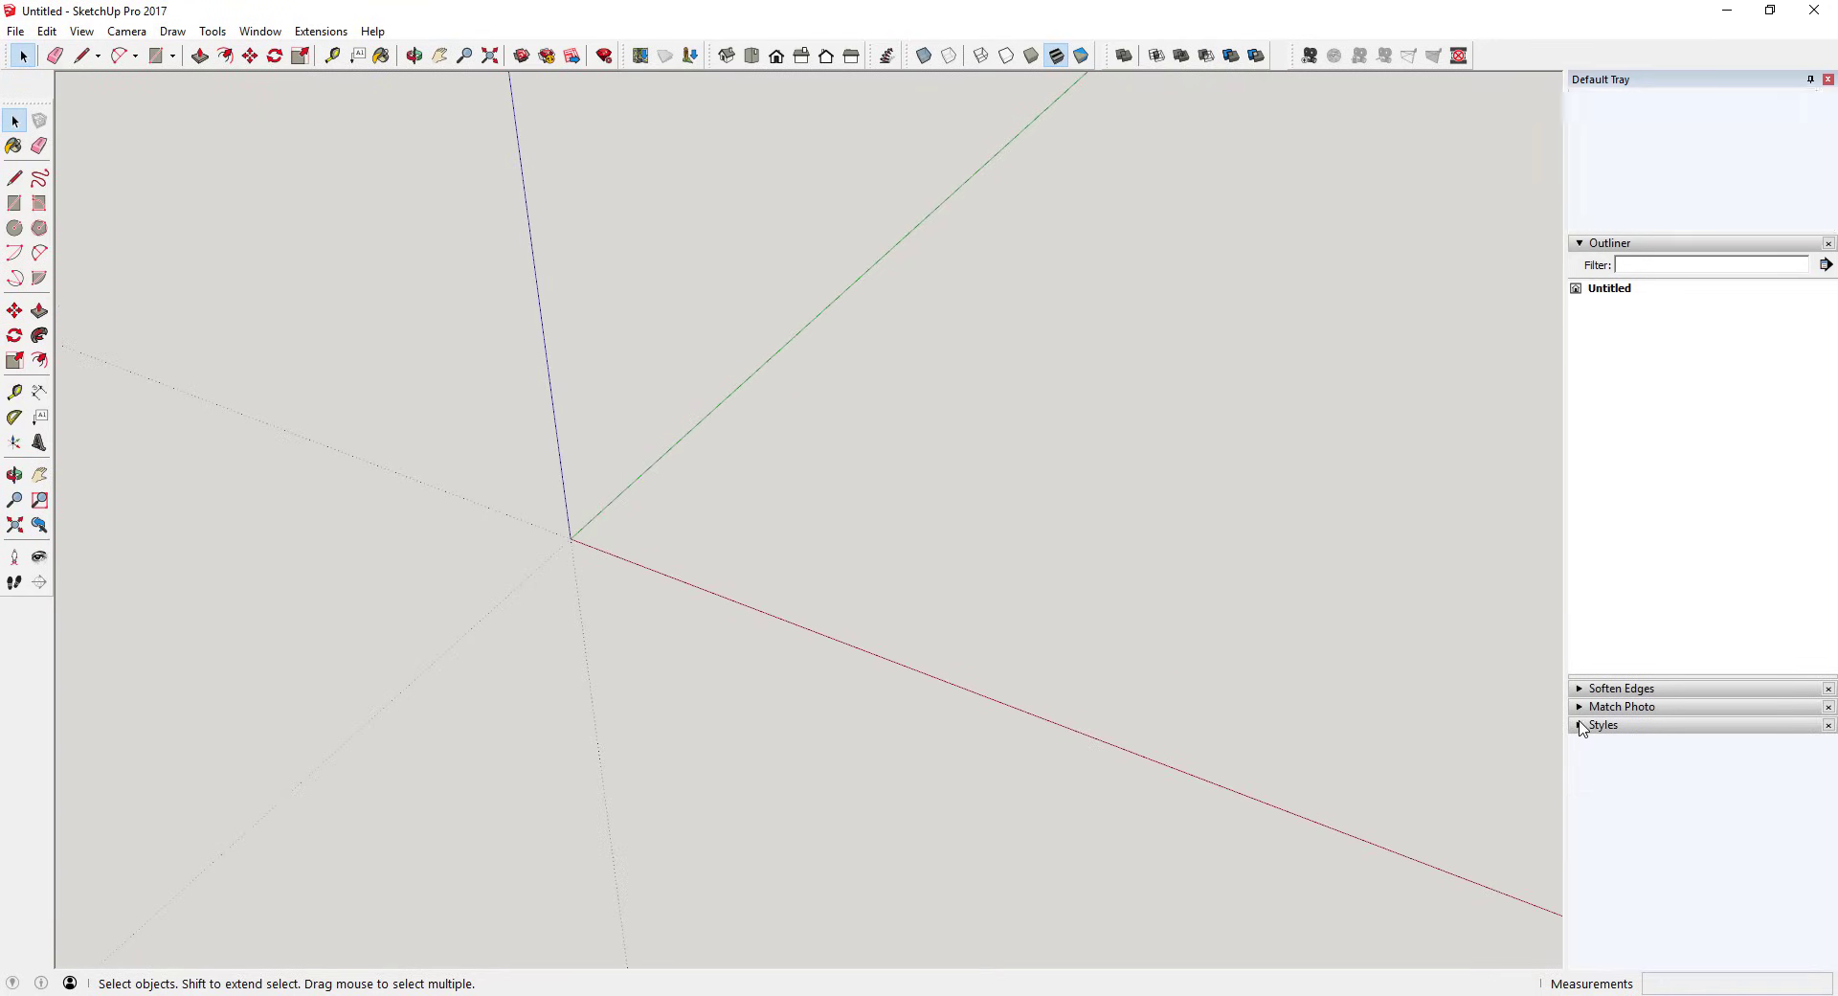
click(1589, 245)
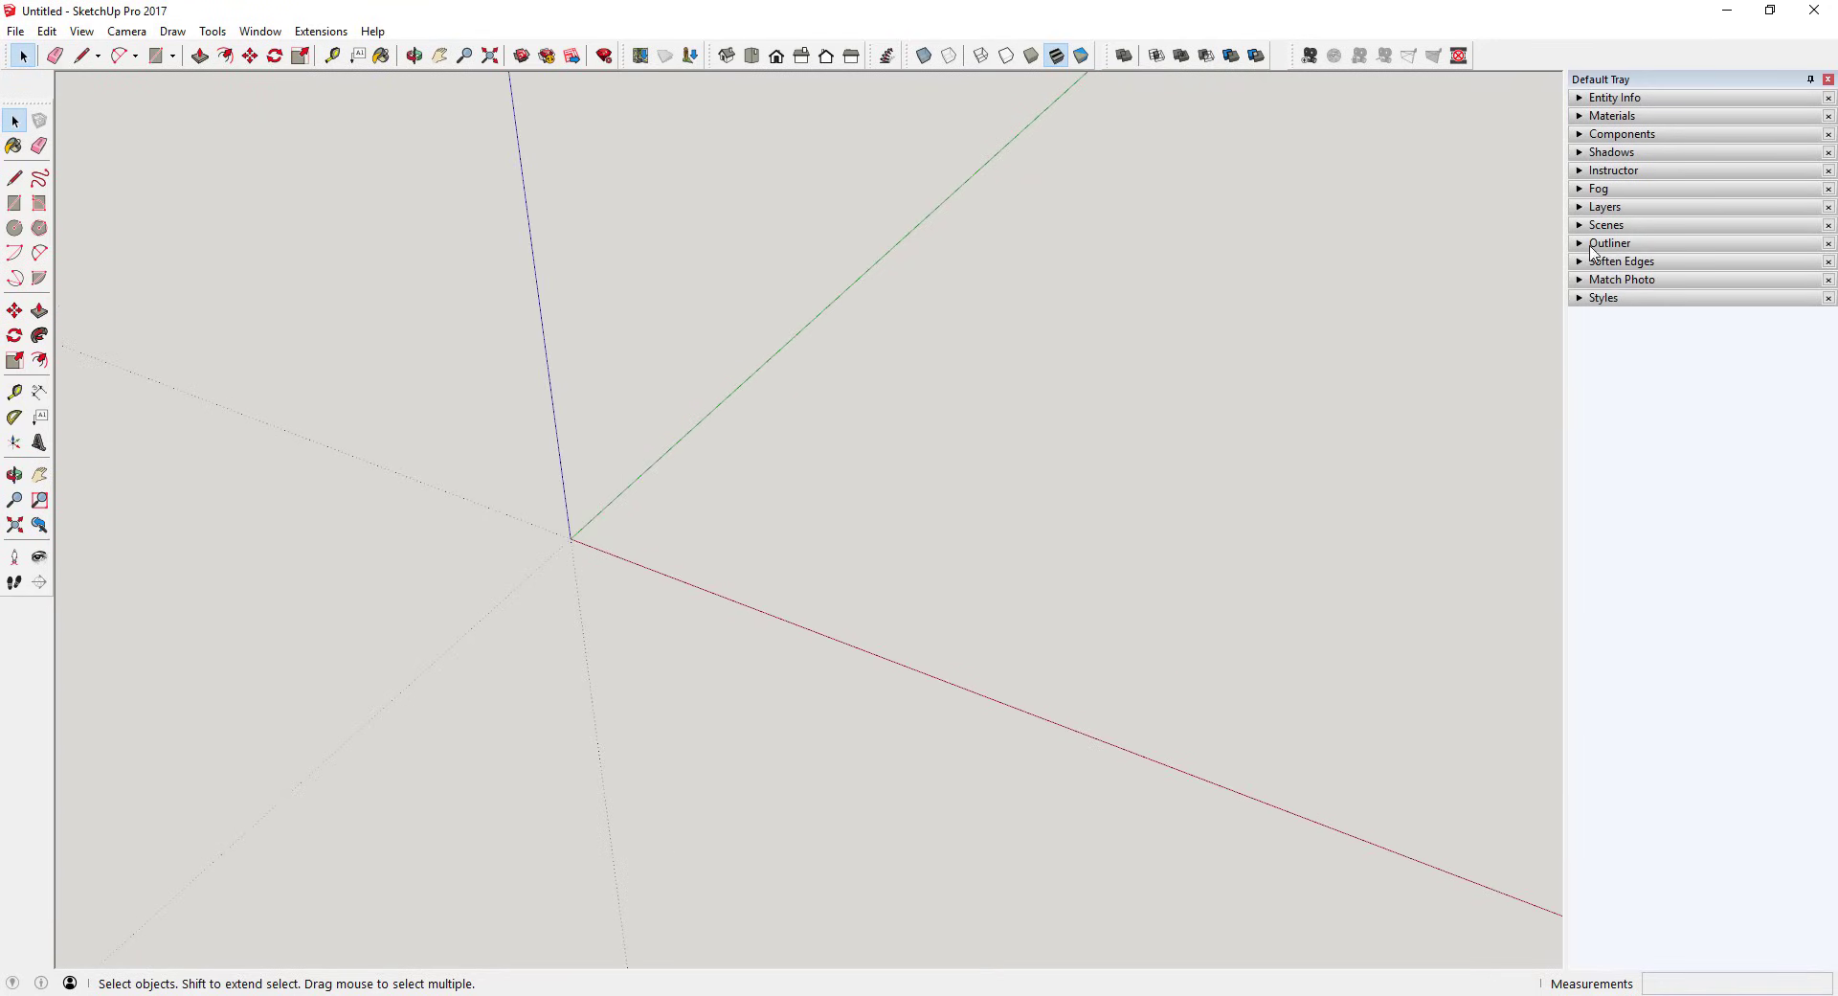
click(15, 33)
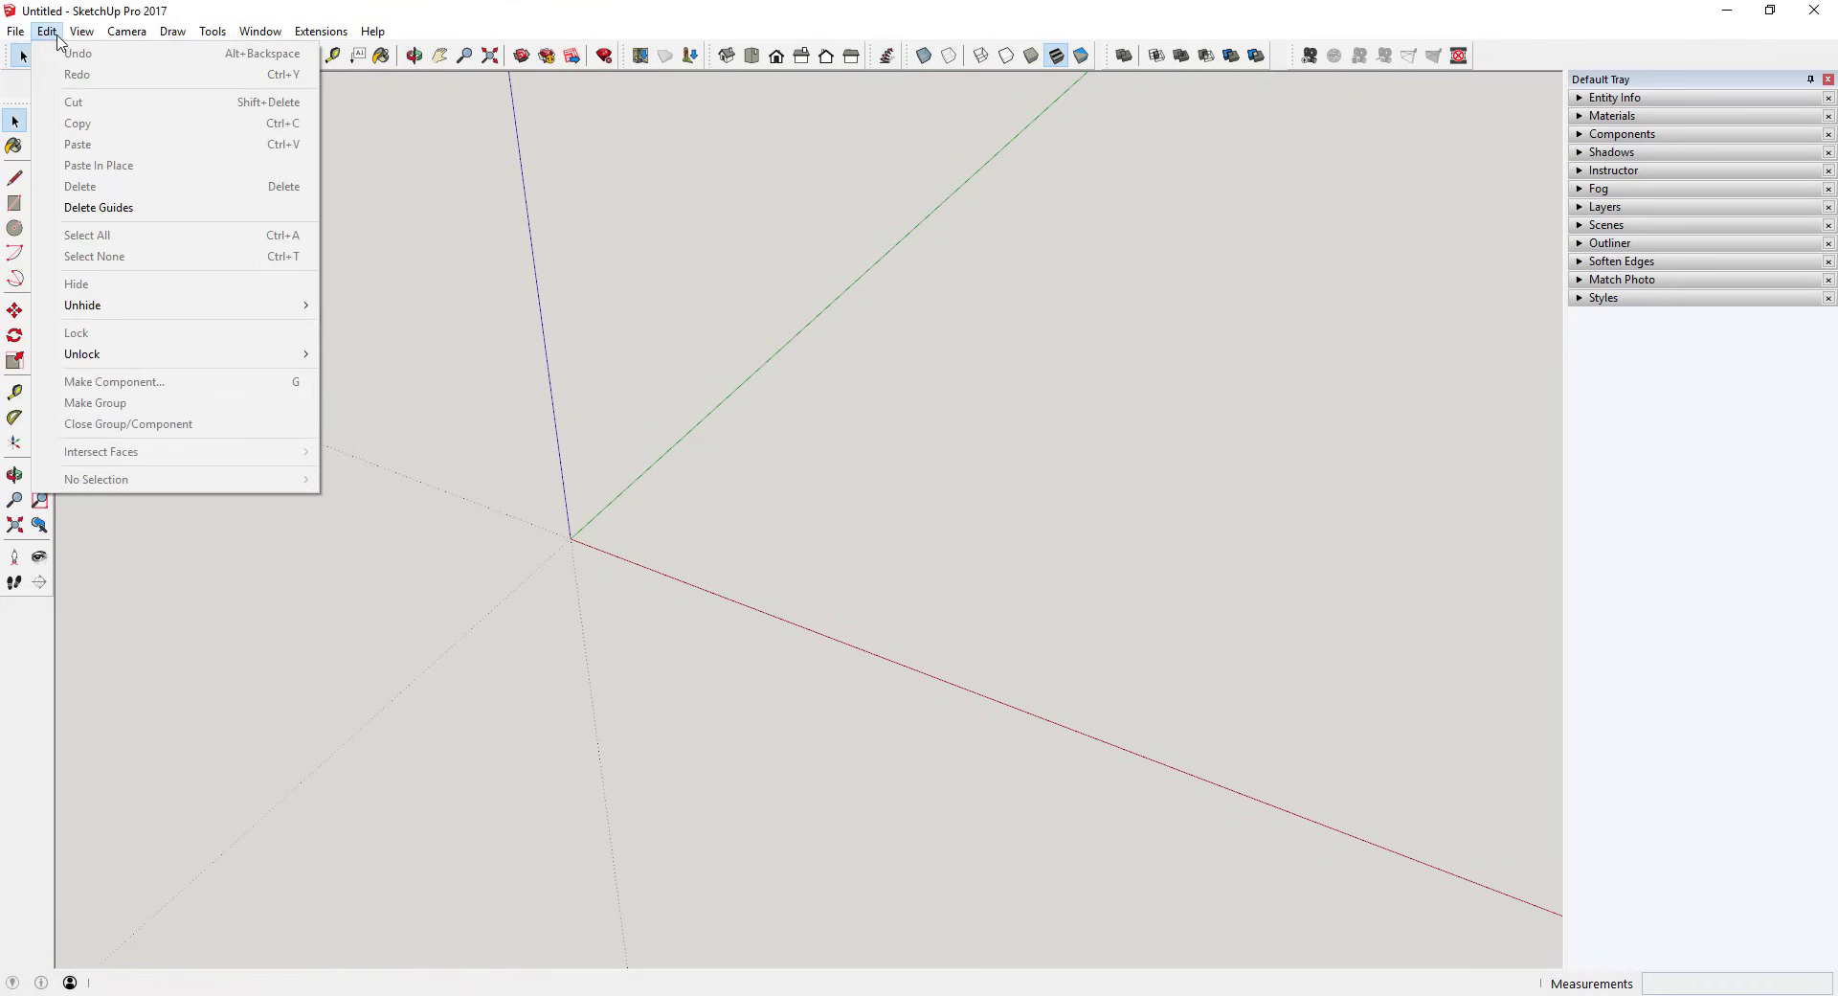
mouse_move(84, 34)
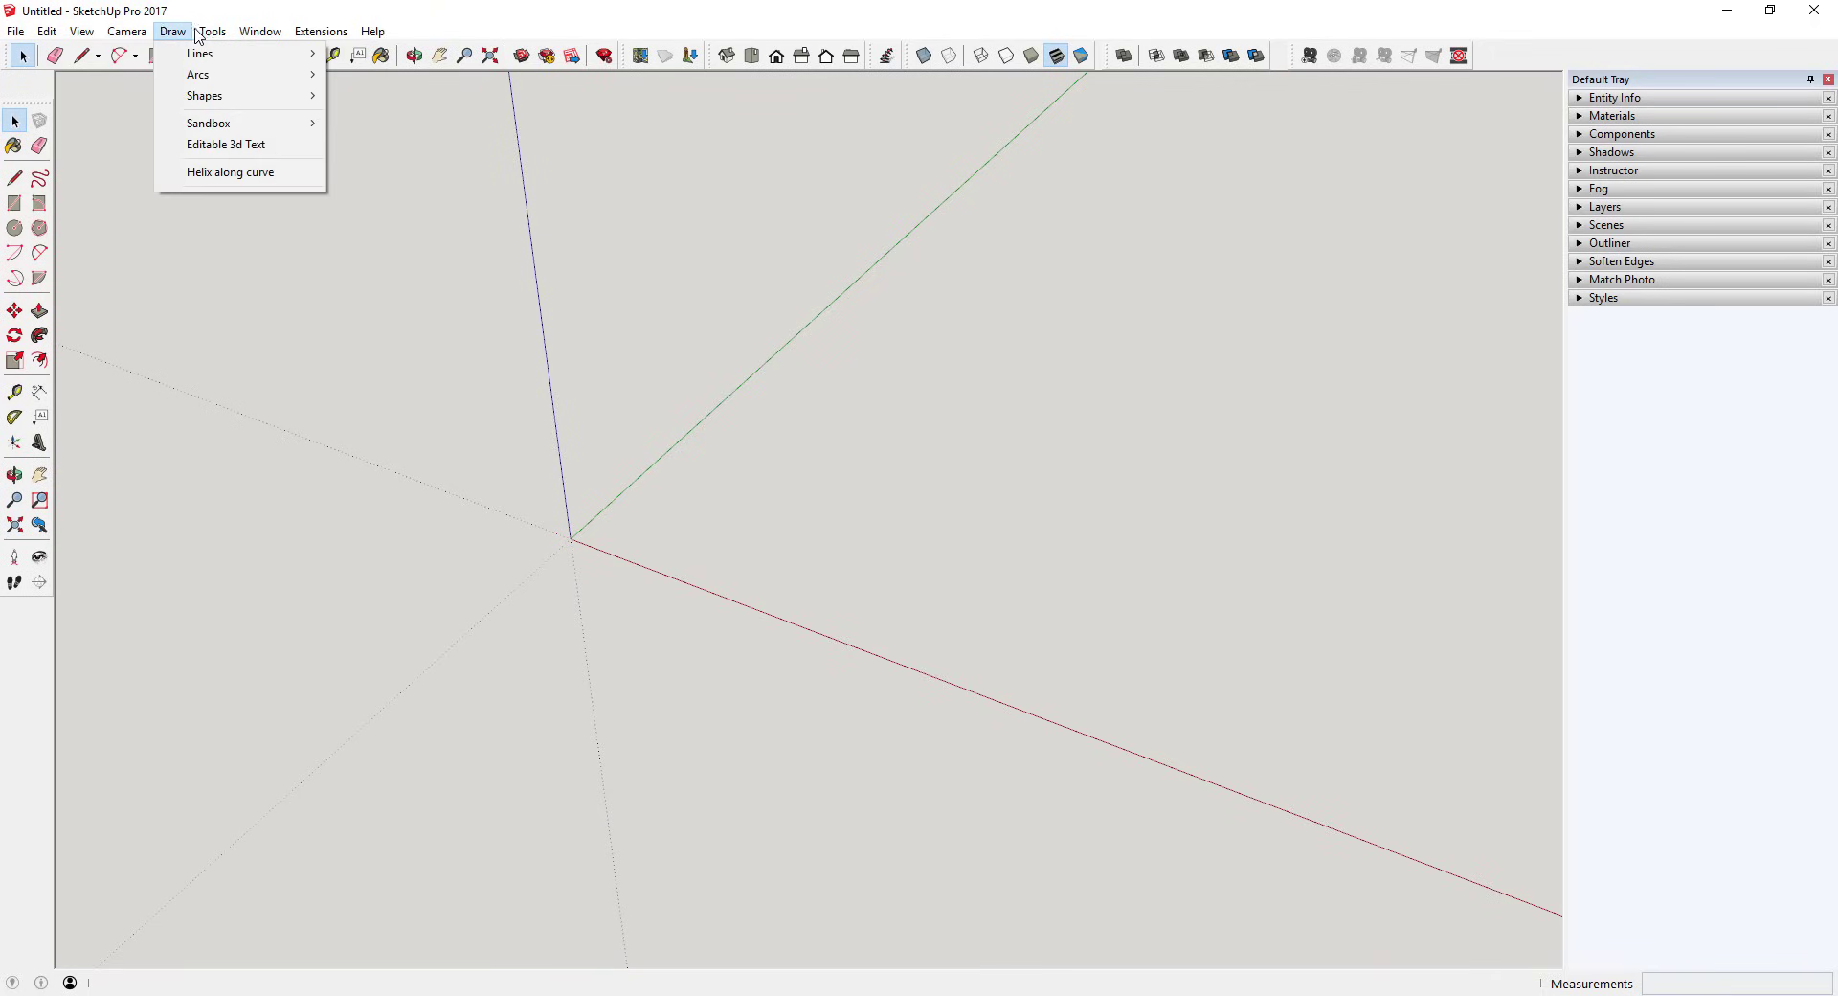
mouse_move(213, 34)
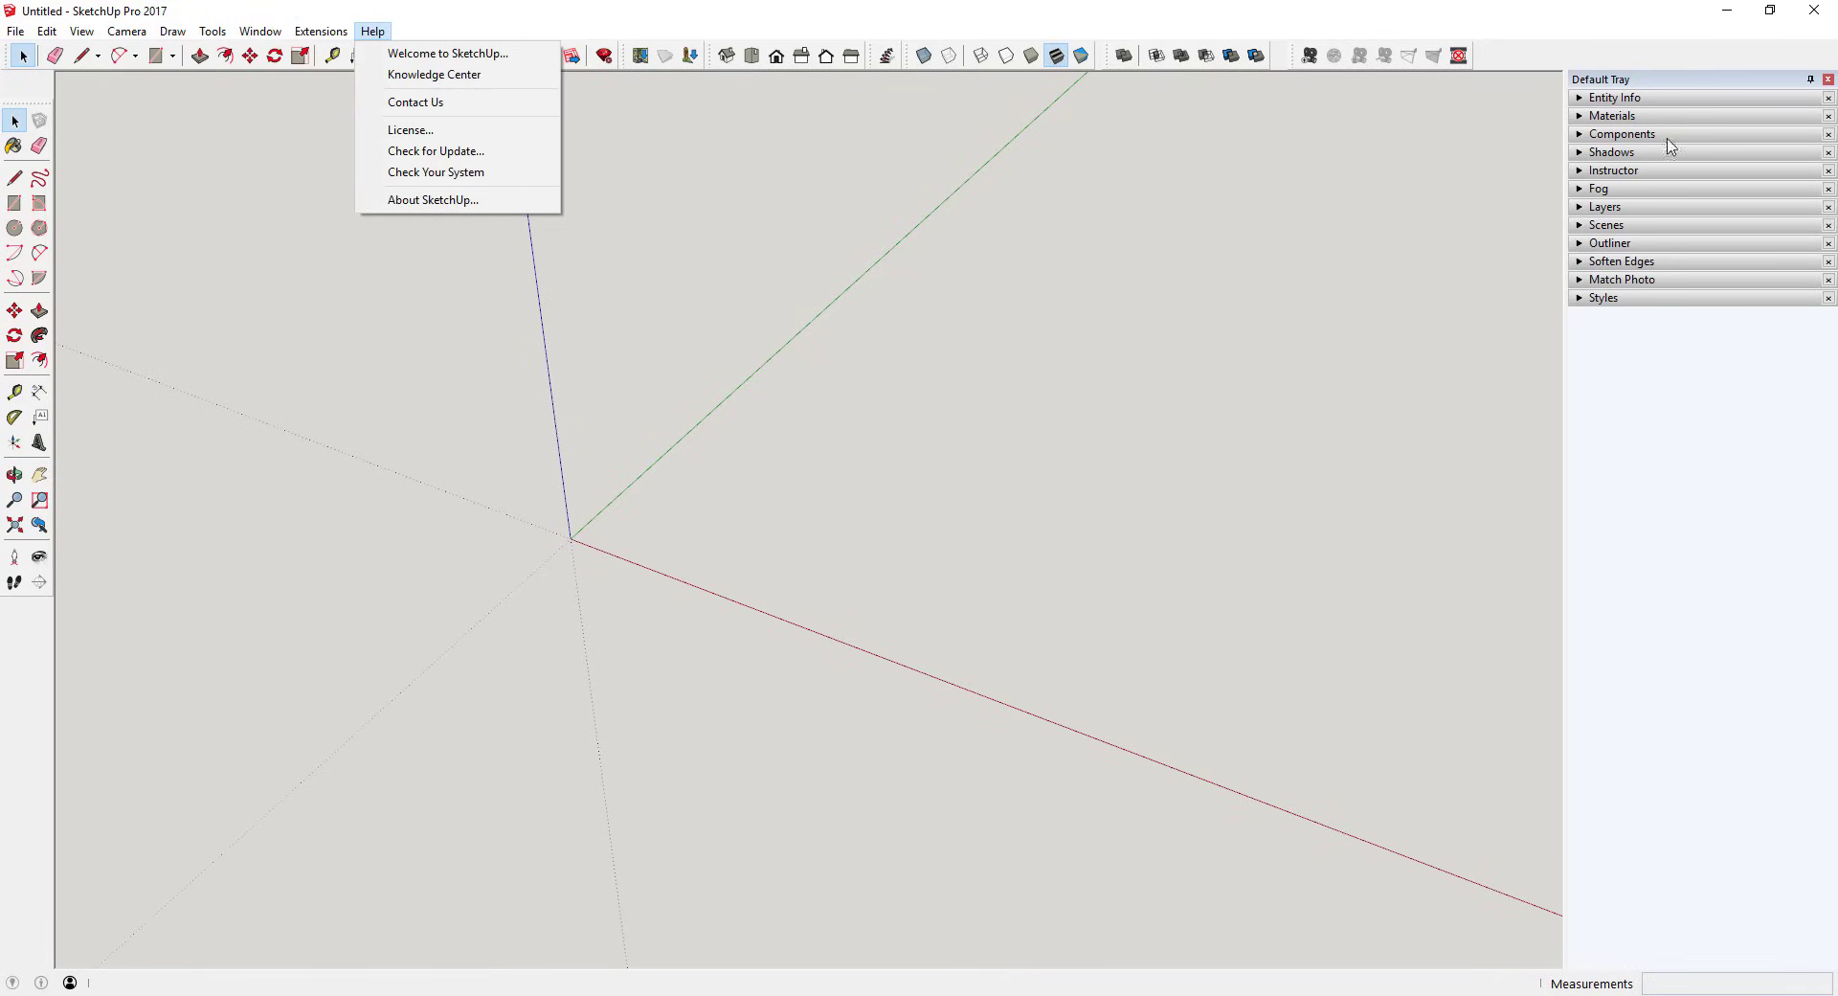
mouse_move(335, 40)
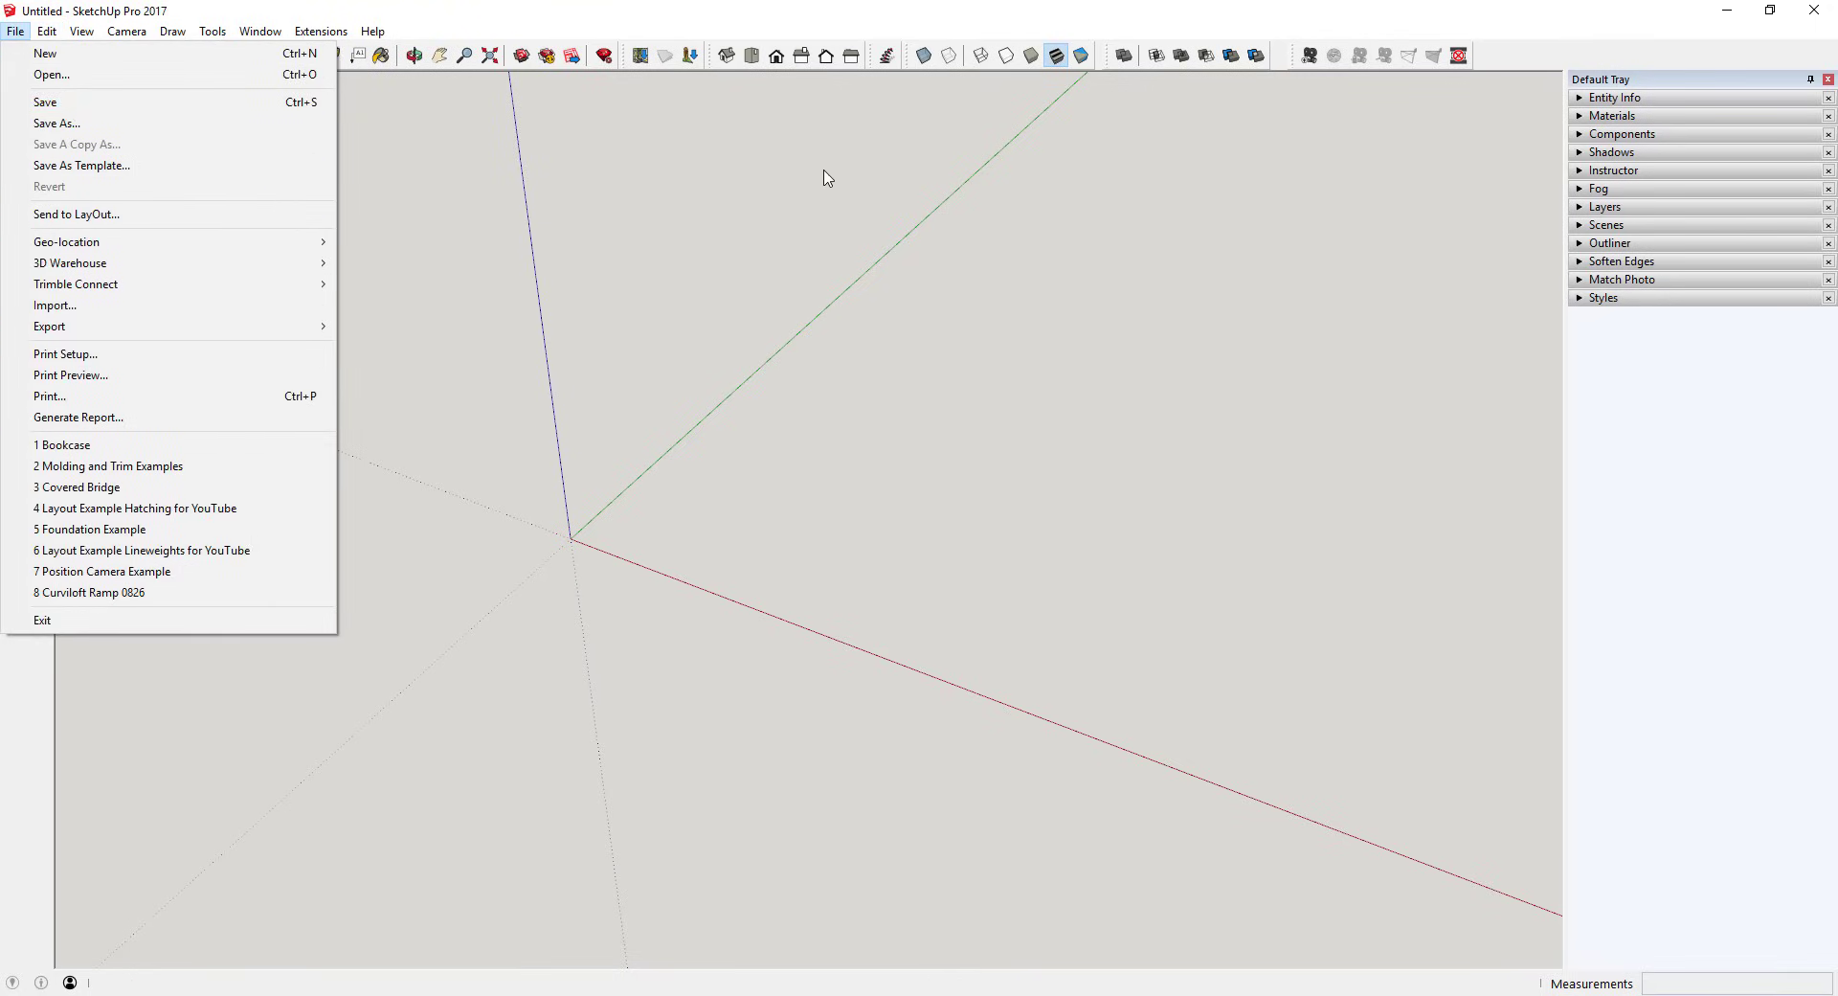
click(781, 349)
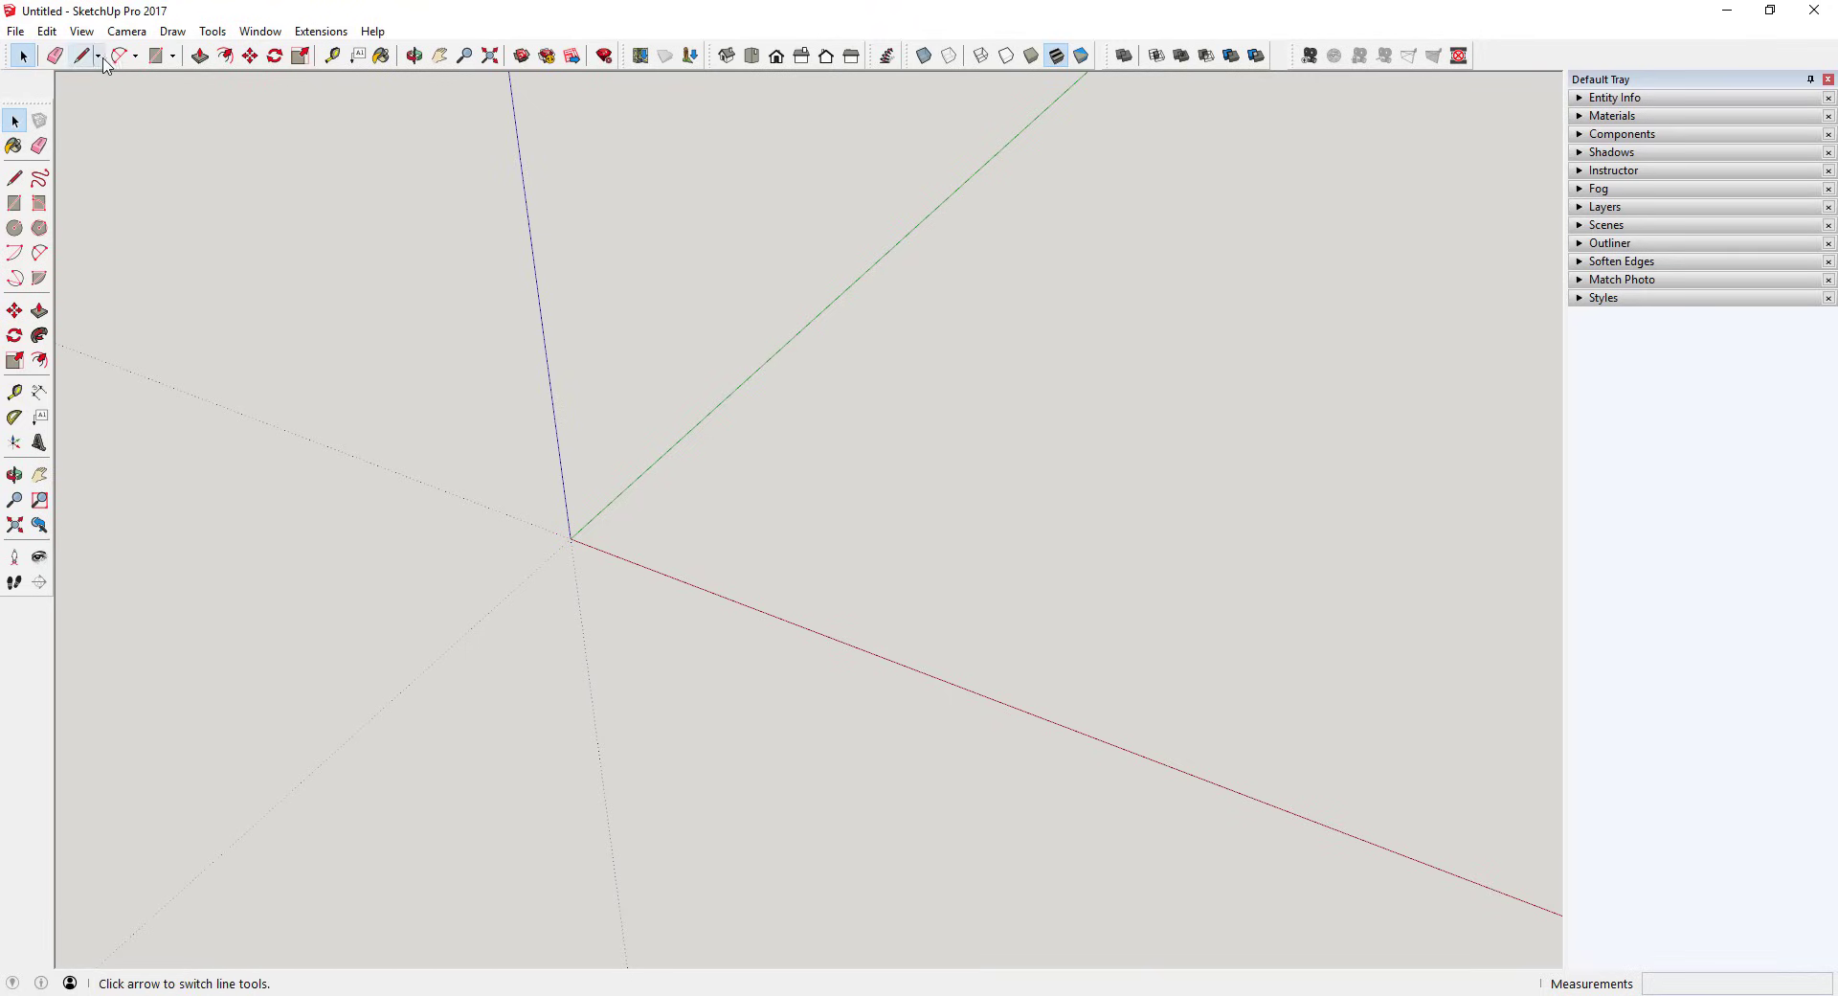
Draw a rectangle on the ground plane with one corner at the origin.
click(156, 55)
click(570, 539)
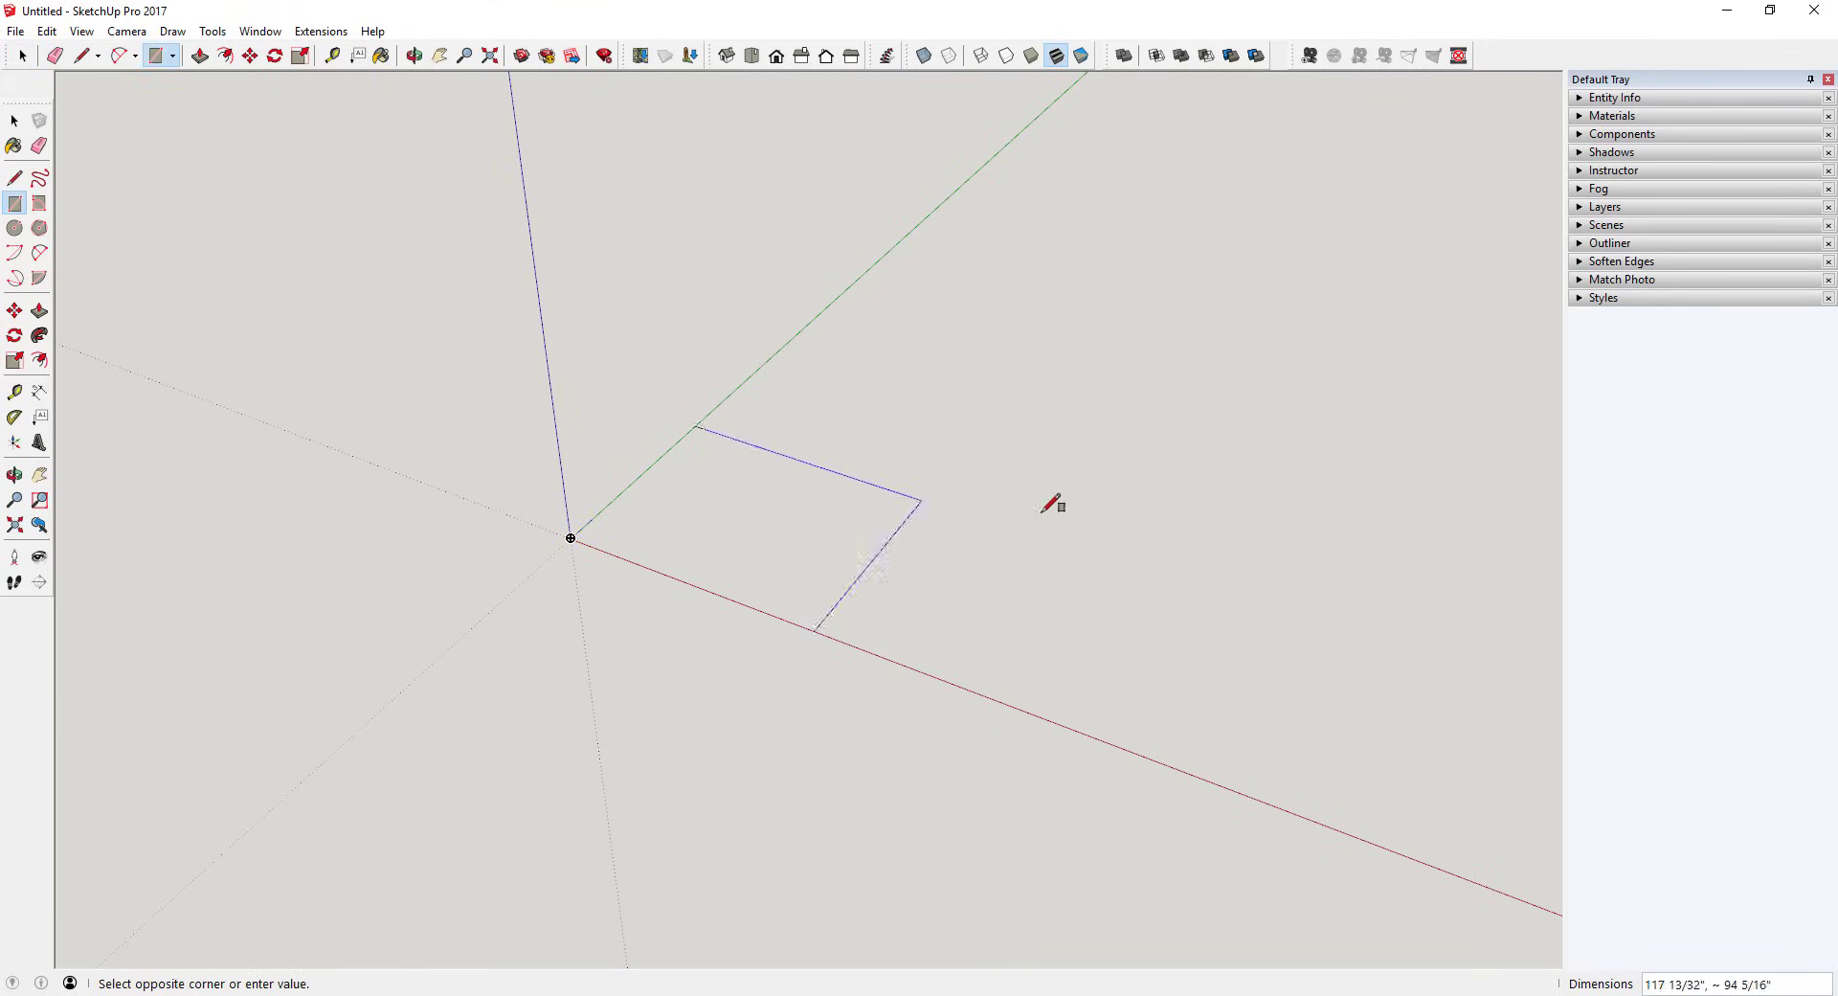
click(1079, 485)
mouse_move(920, 456)
middle_down()
mouse_move(967, 264)
mouse_move(440, 192)
middle_up()
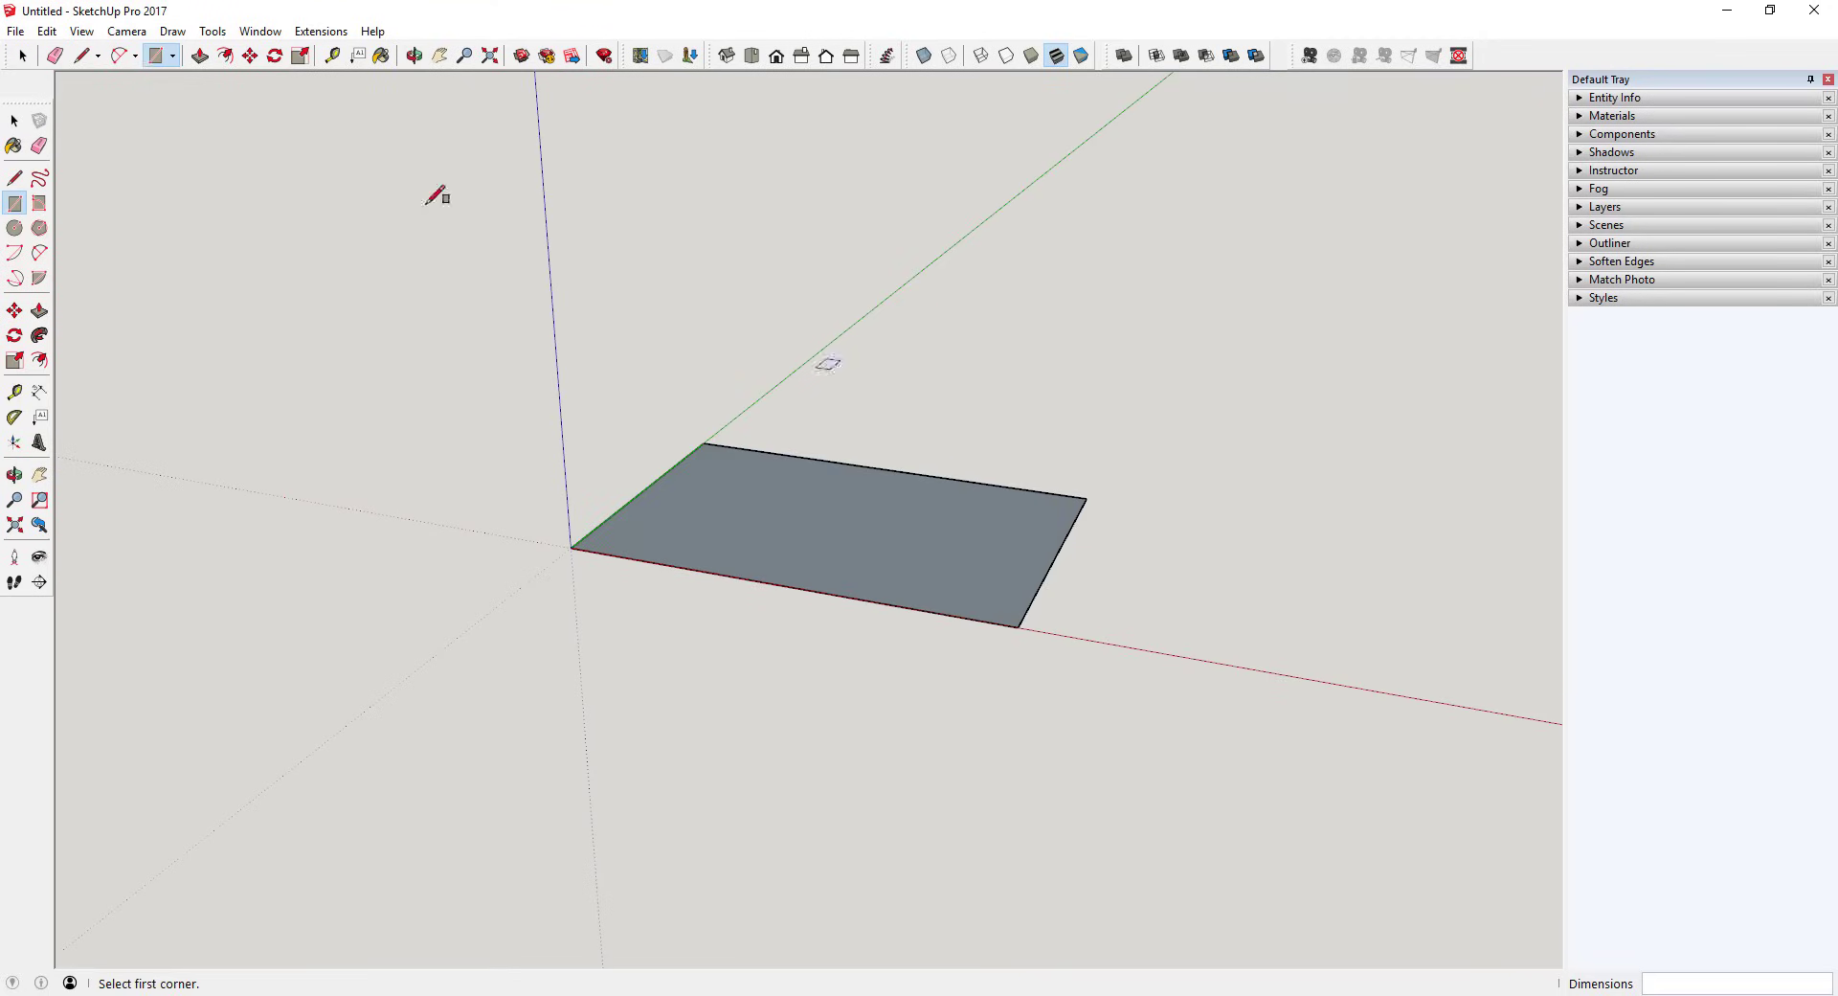
Split the rectangle with a front-to-back line and select each resulting half.
click(81, 55)
click(806, 588)
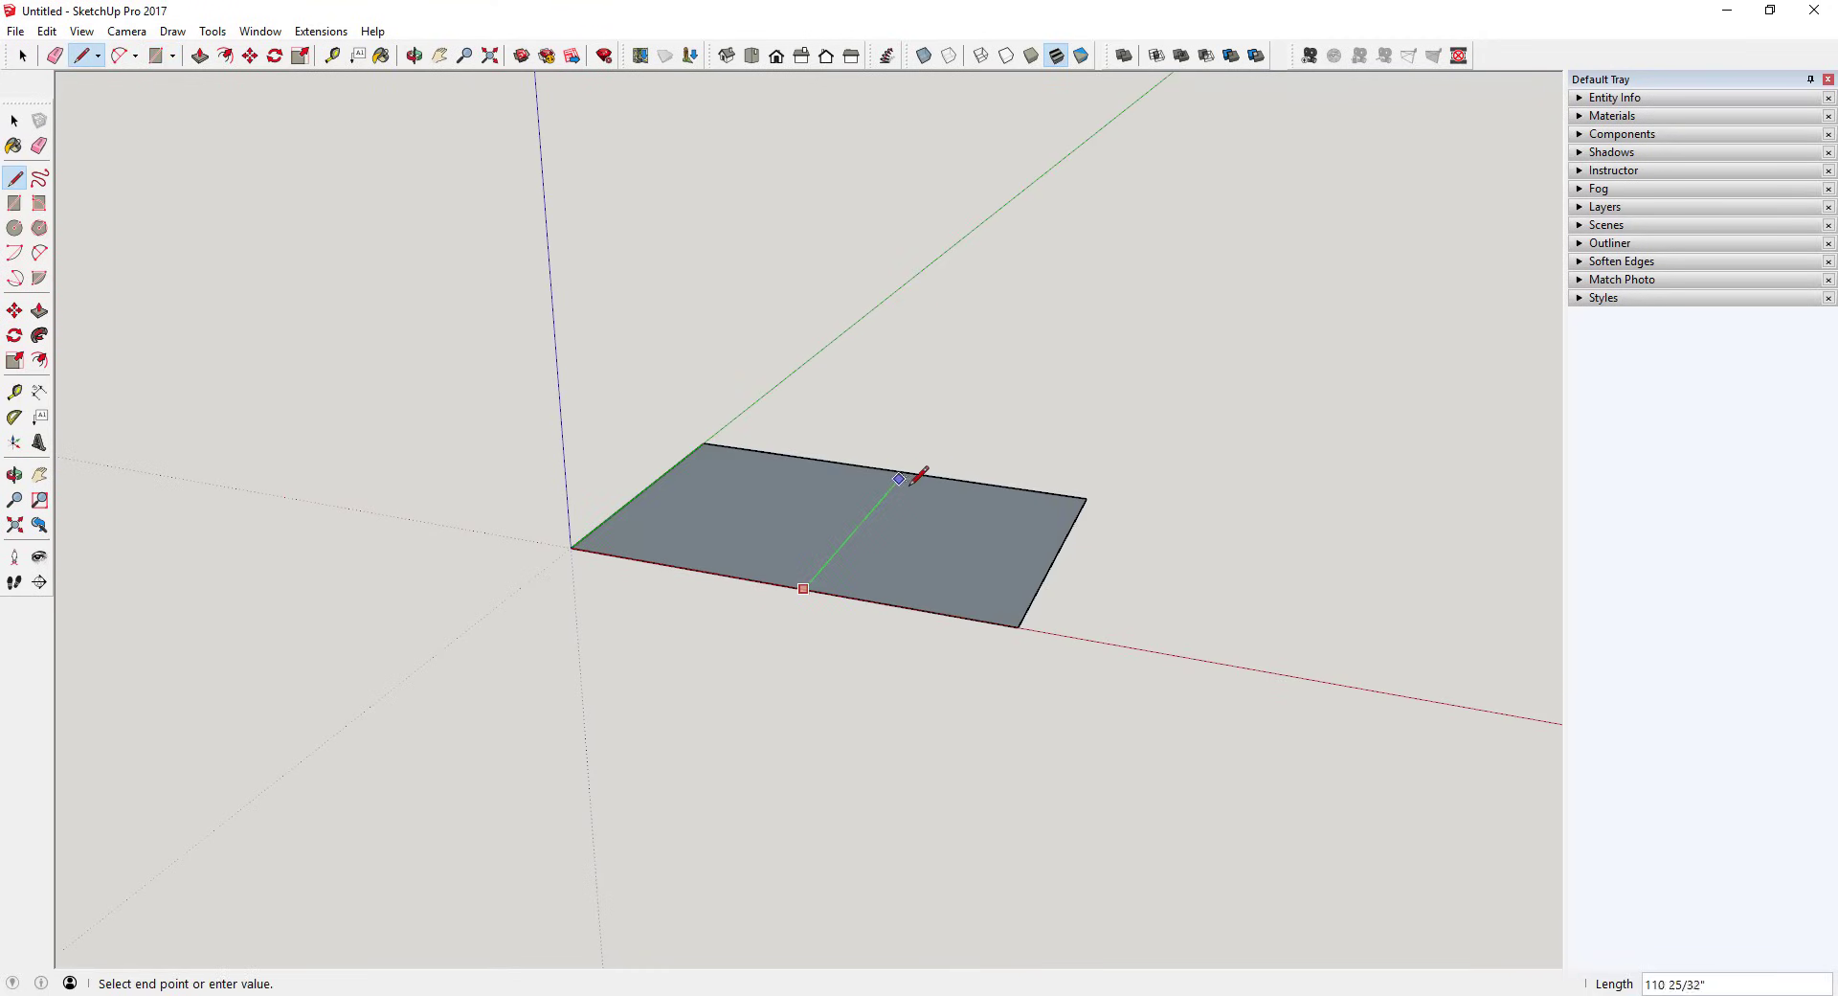
click(904, 472)
key(space)
click(954, 524)
click(785, 497)
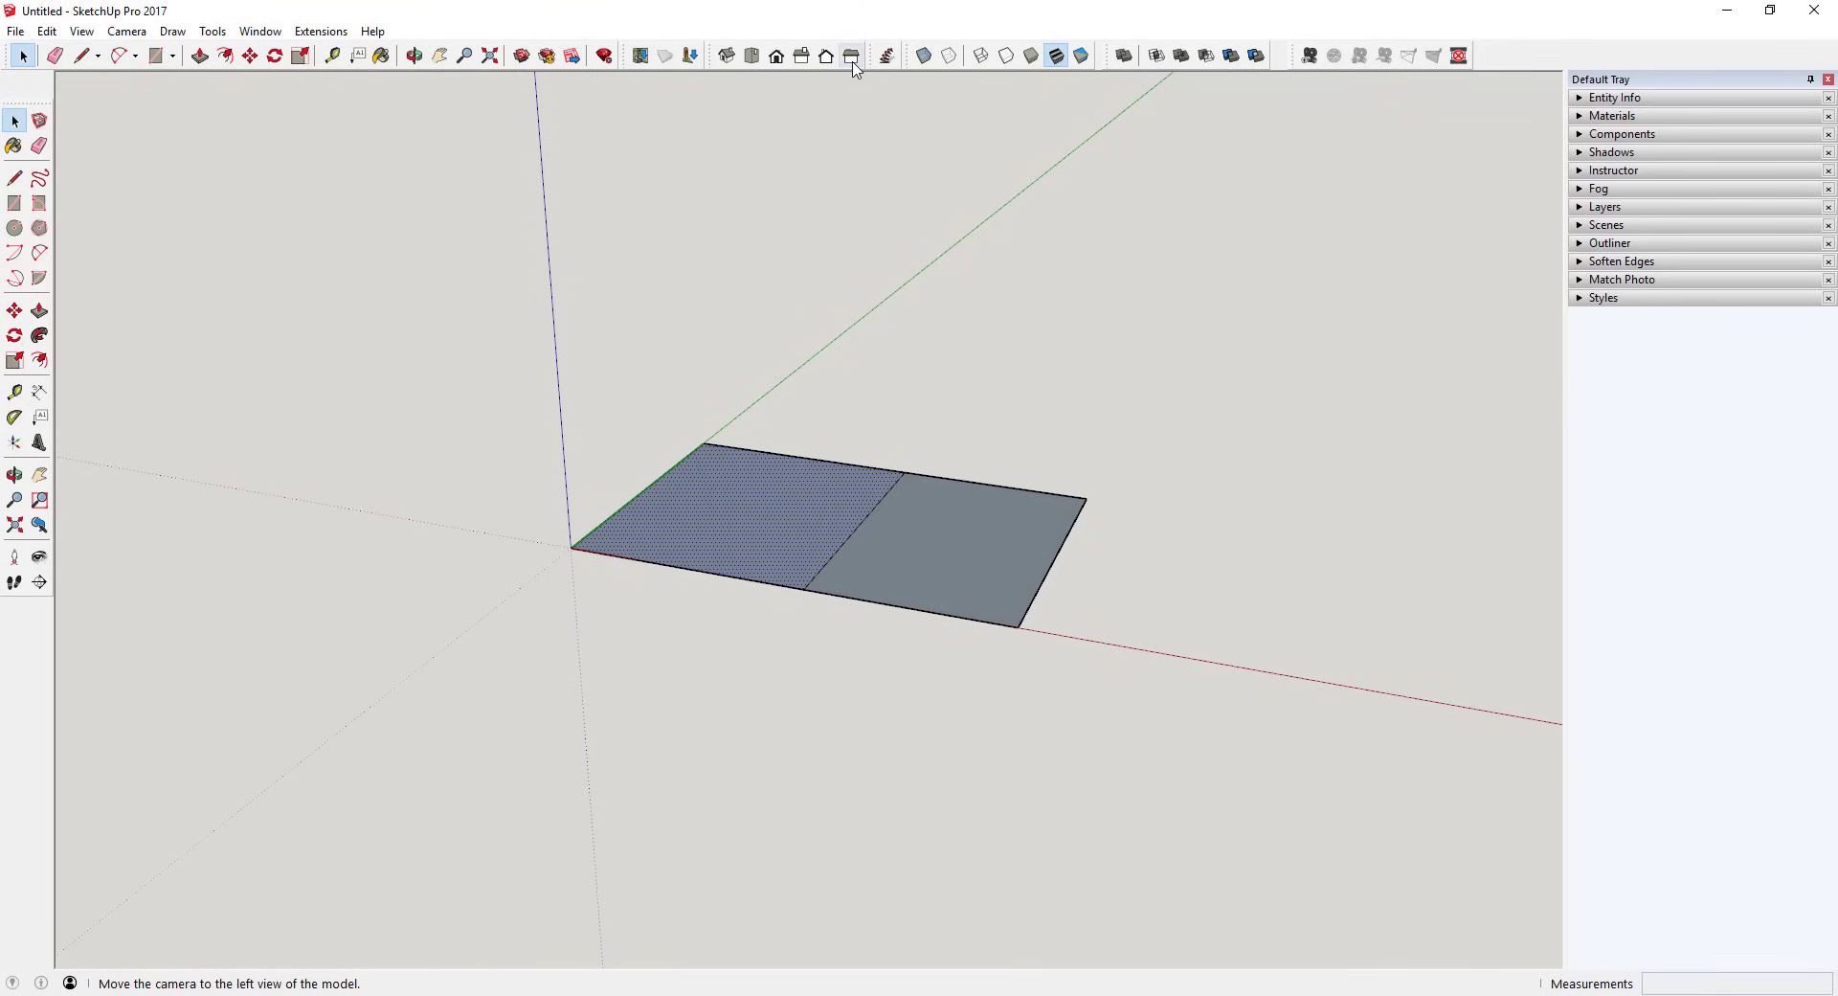
right_click(1504, 65)
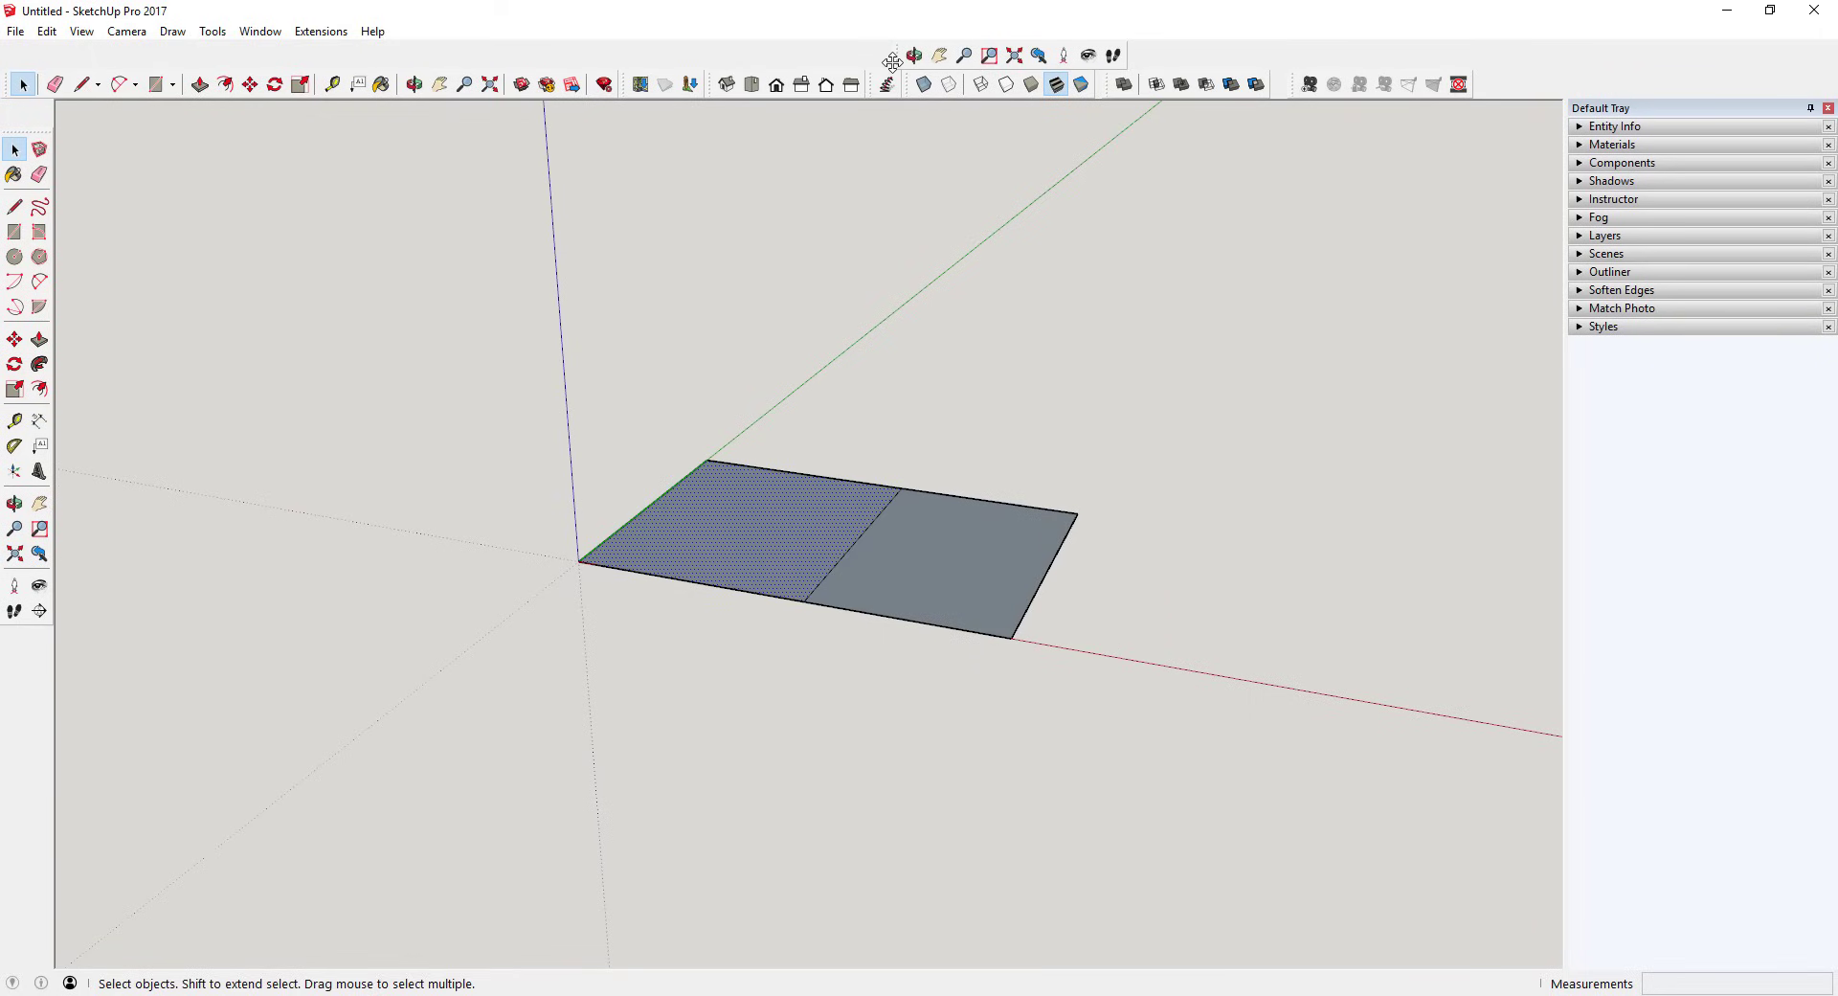
Toggle the Camera toolbar off and on, float it, then close it.
right_click(1212, 53)
click(1263, 60)
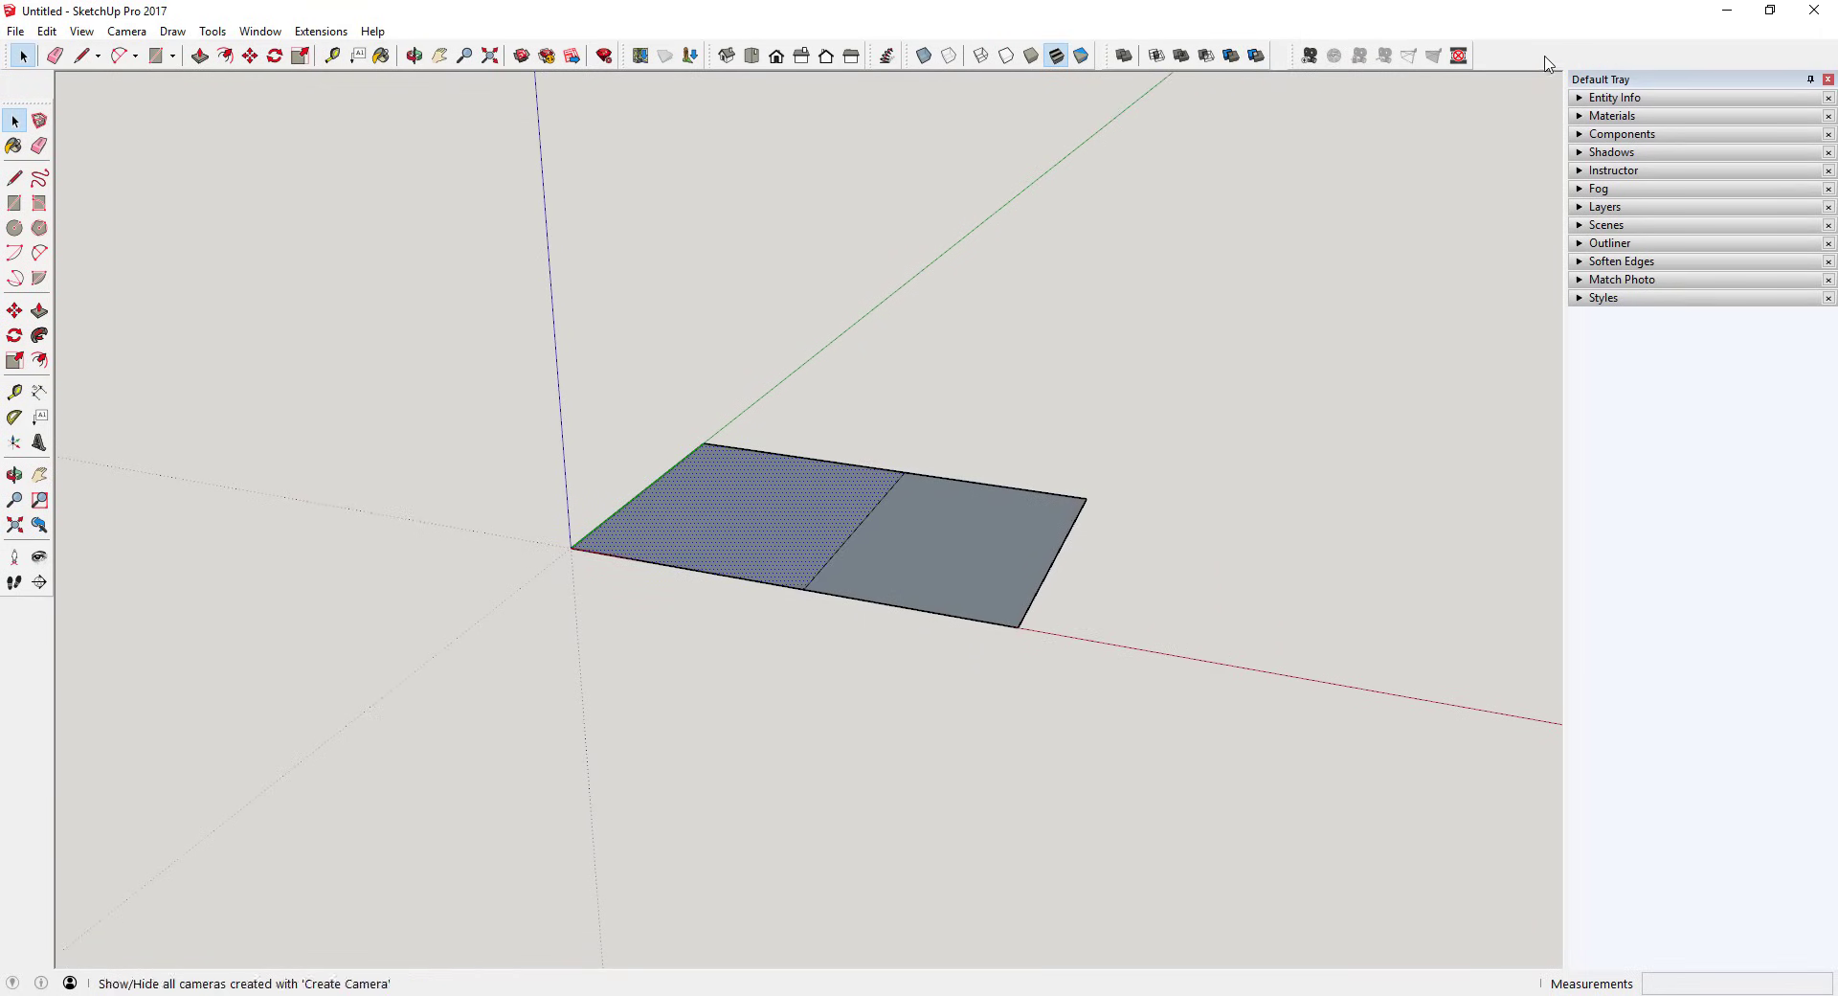
right_click(1532, 56)
click(1575, 61)
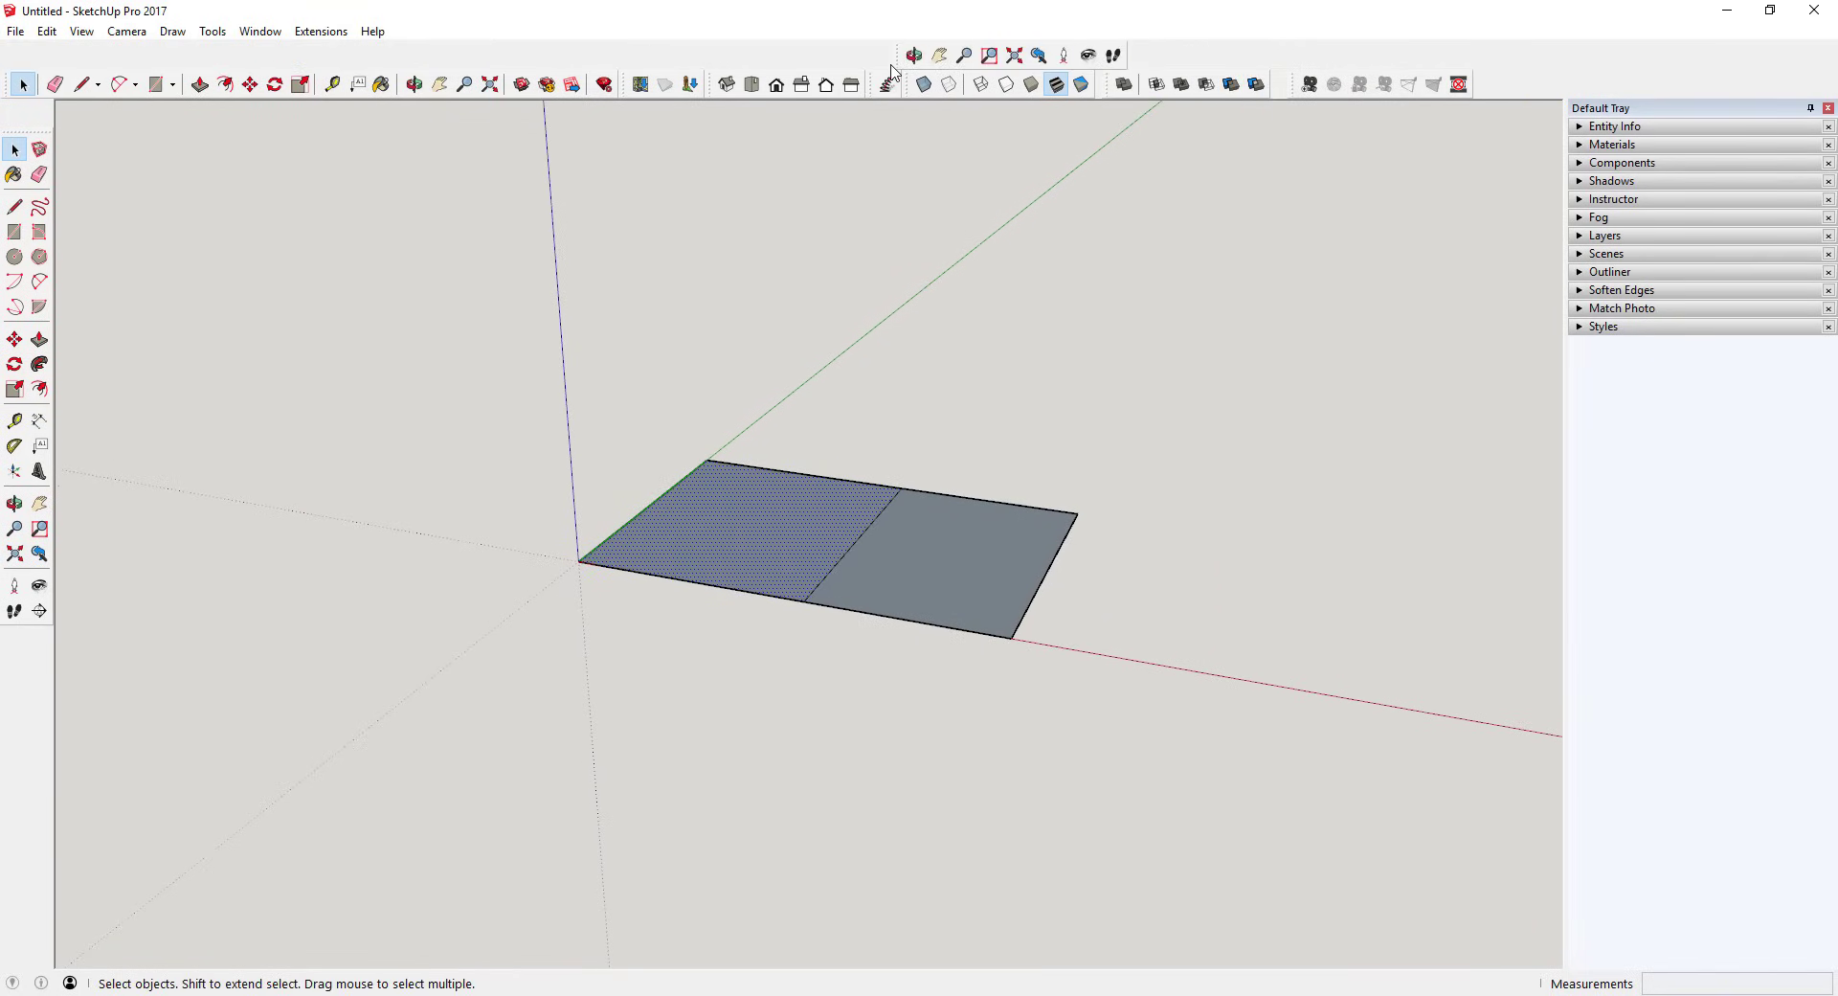
drag(892, 70, 190, 139)
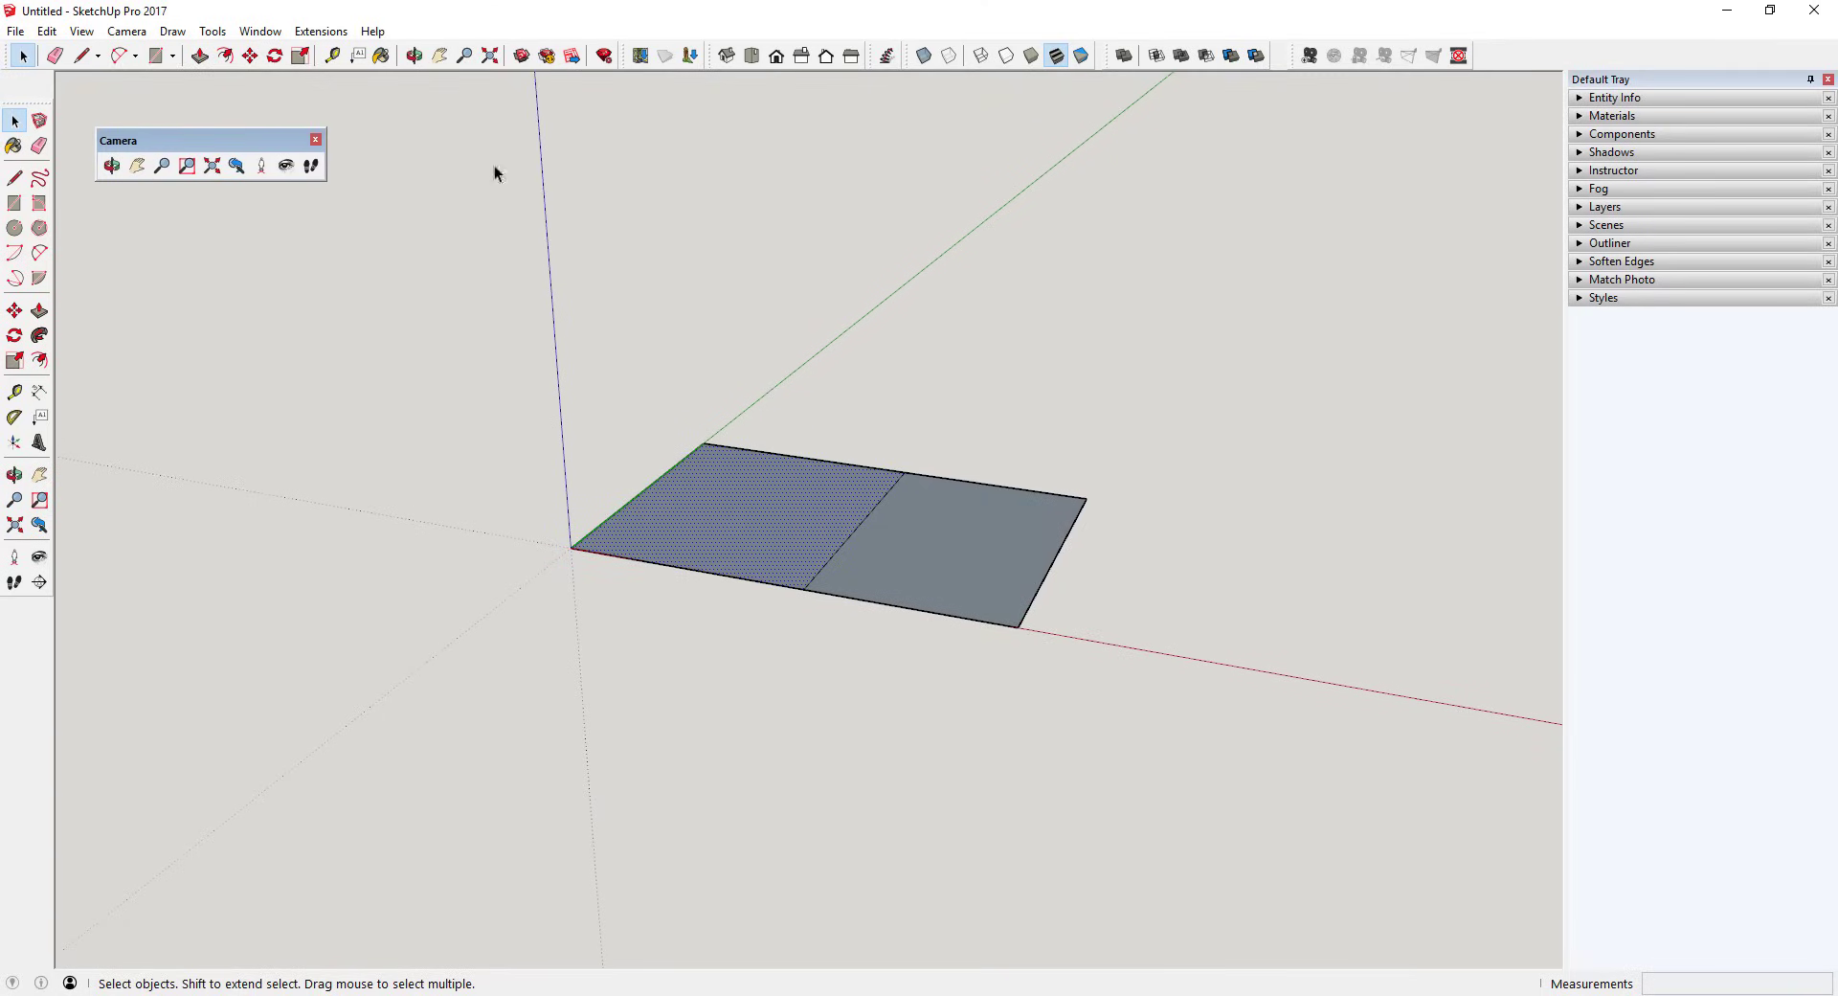
click(314, 139)
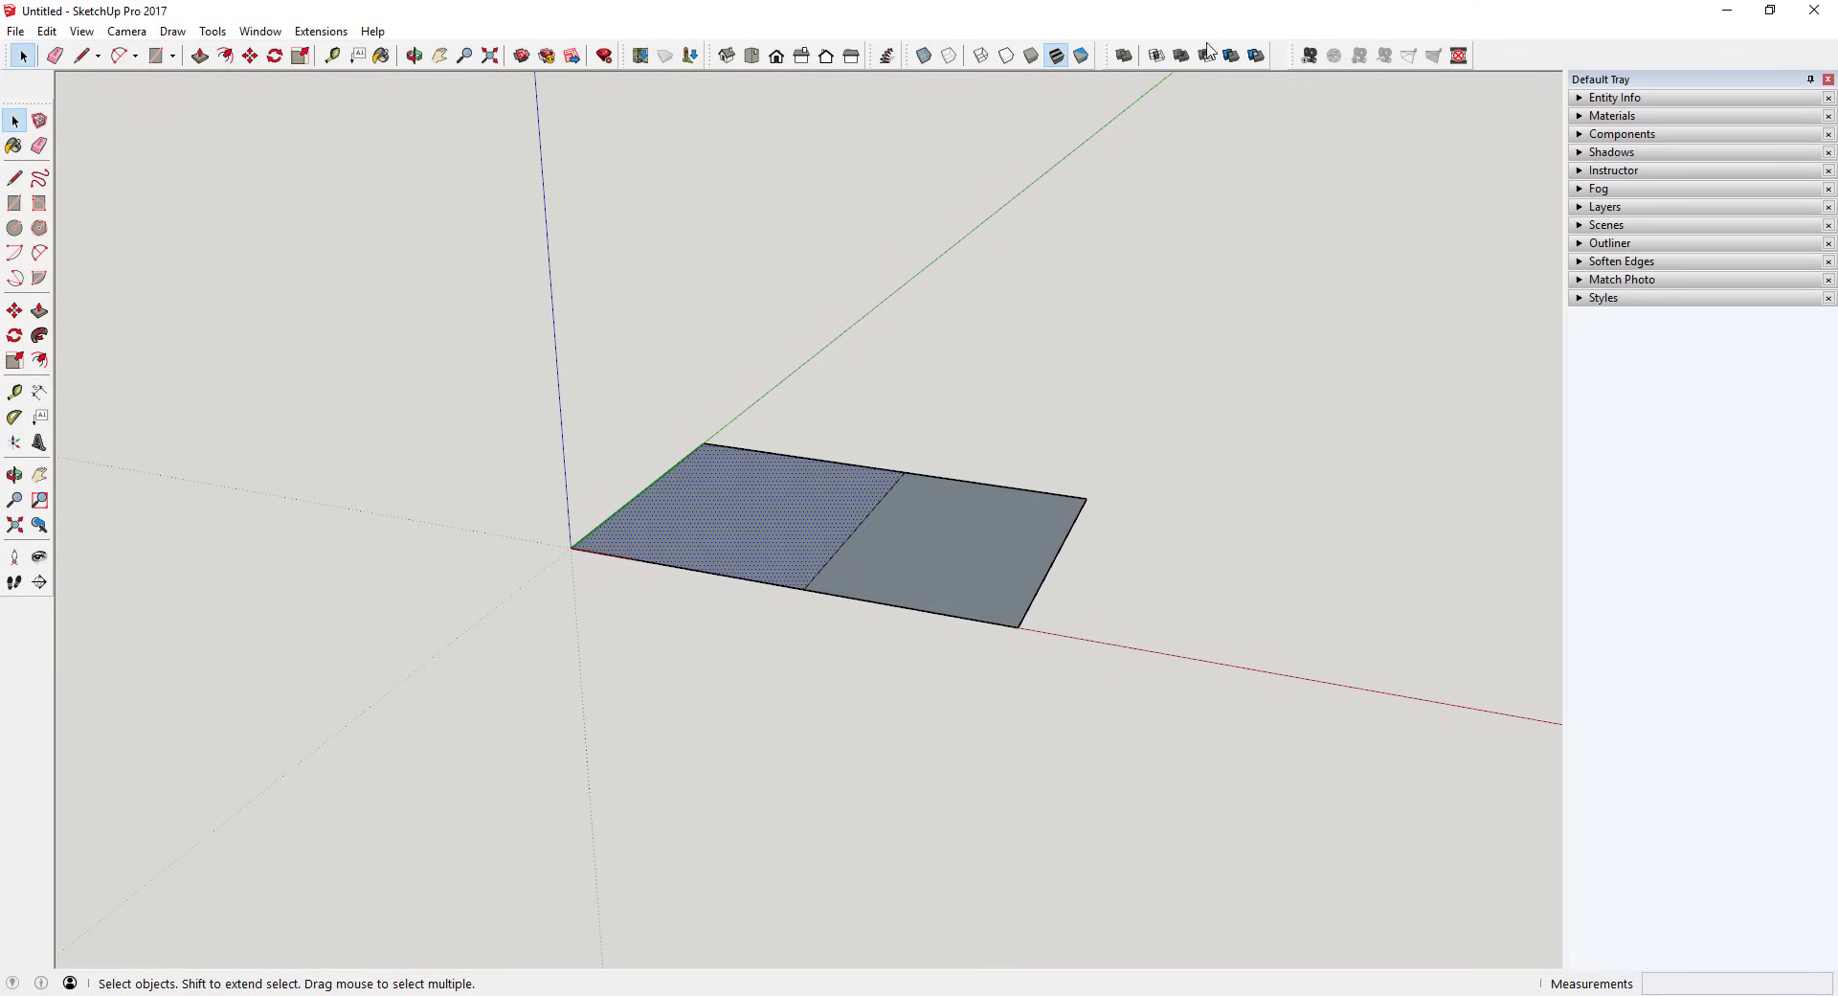
right_click(1539, 59)
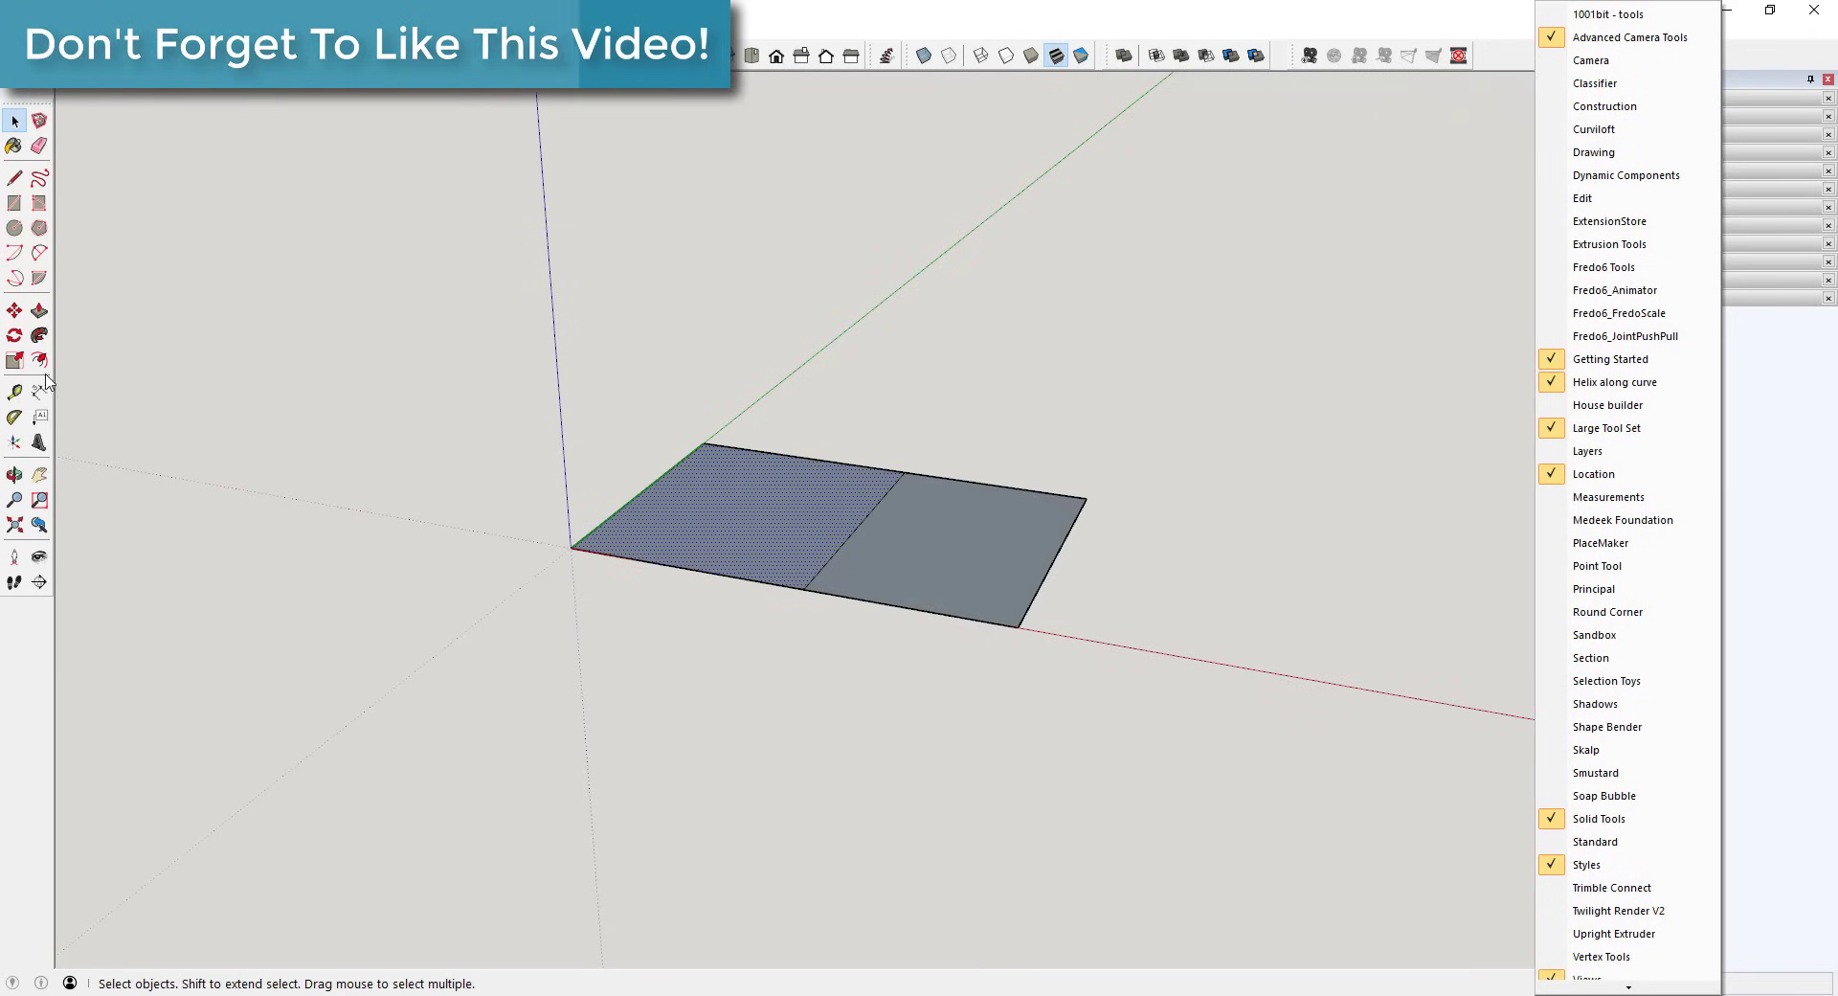
click(153, 360)
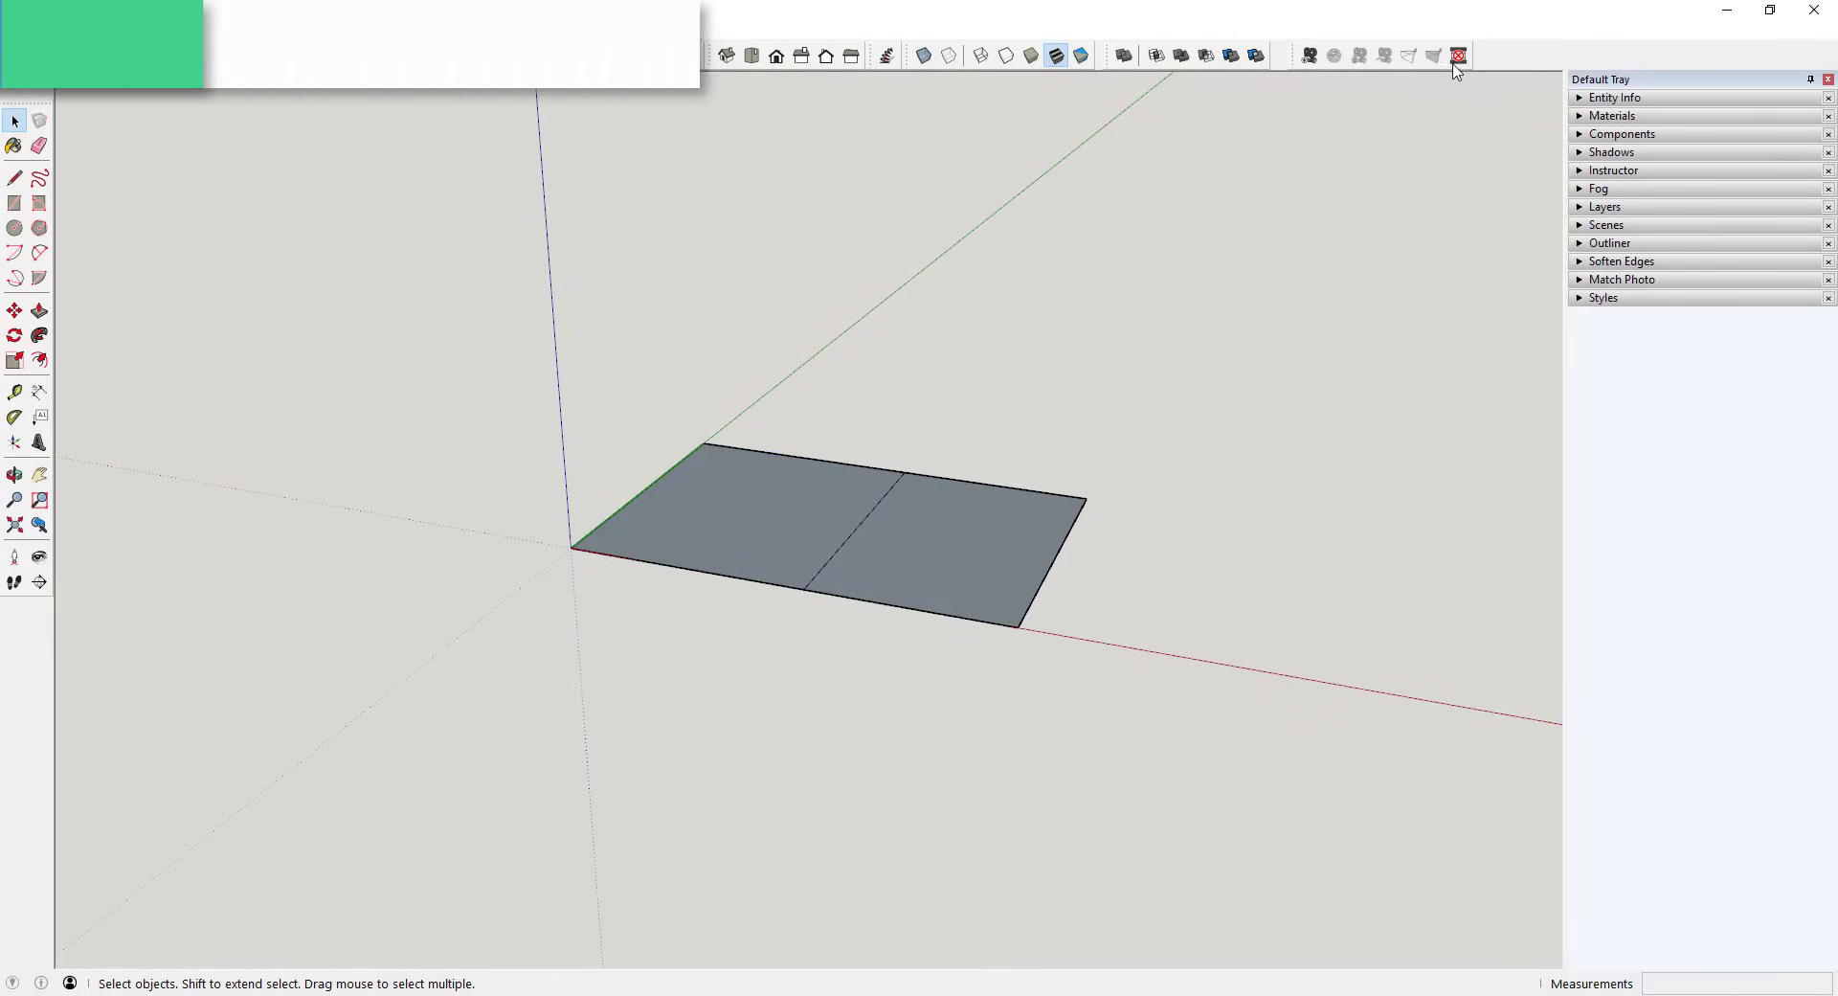
click(82, 30)
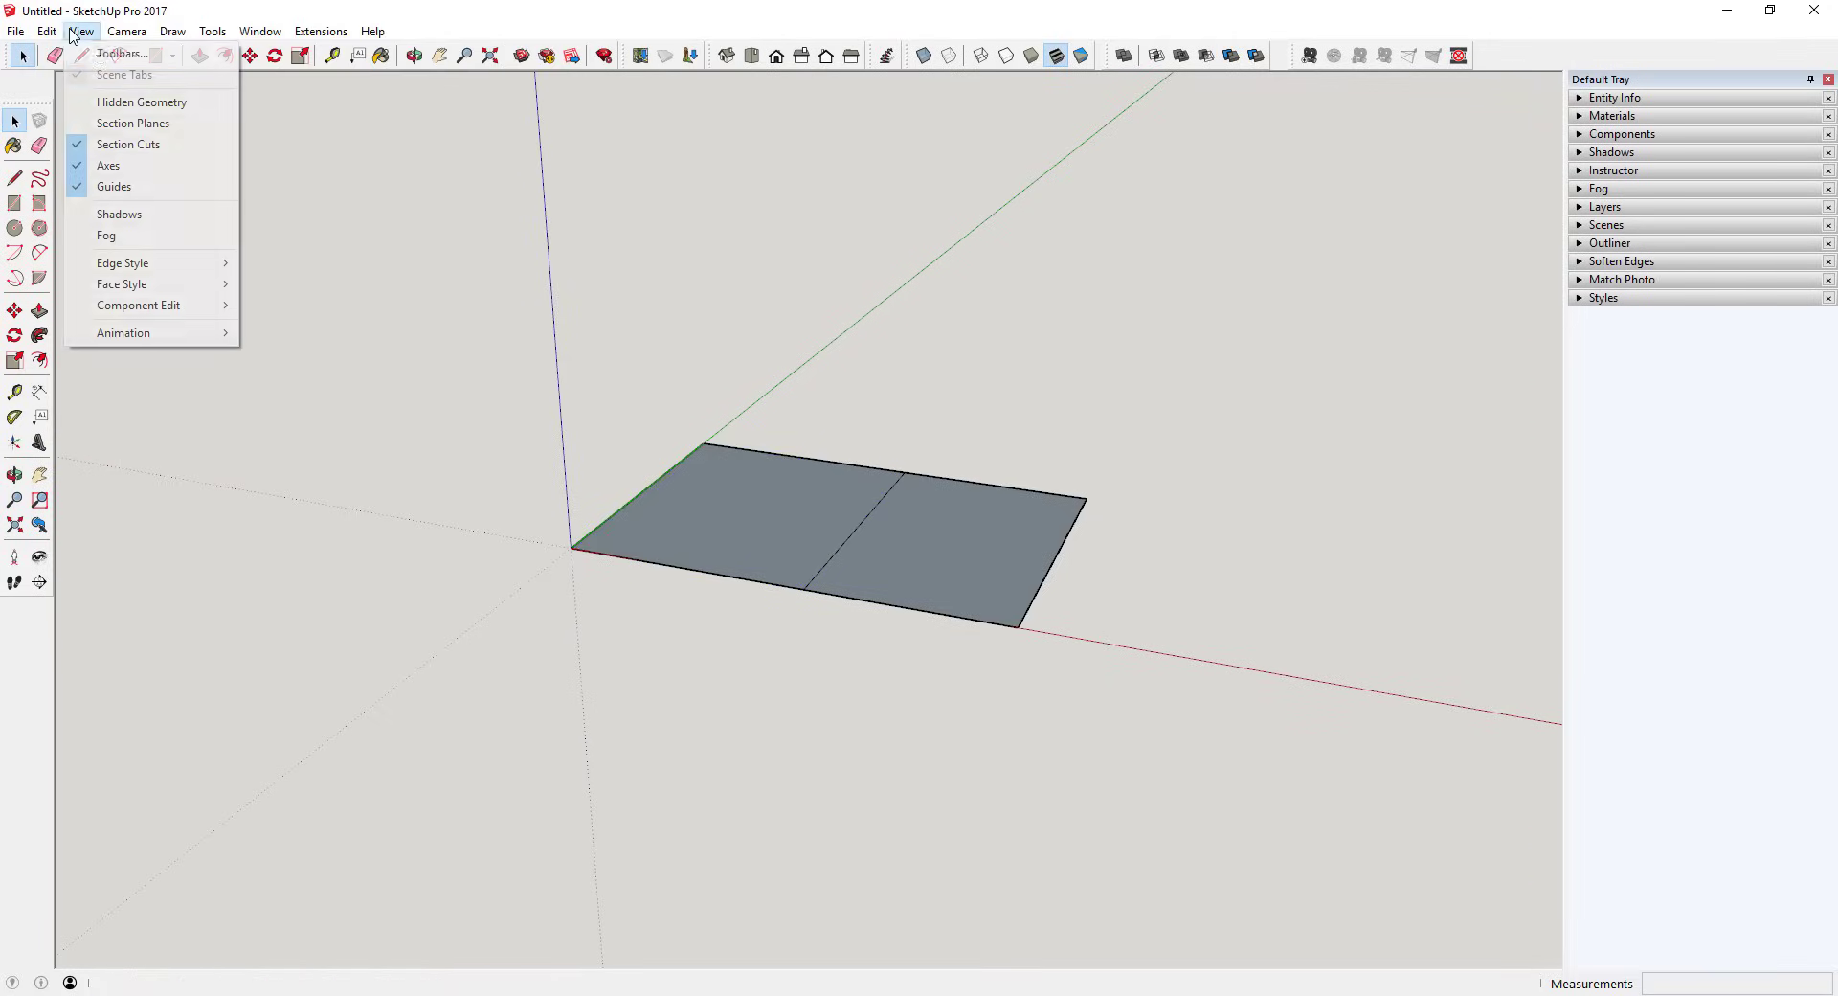
click(104, 56)
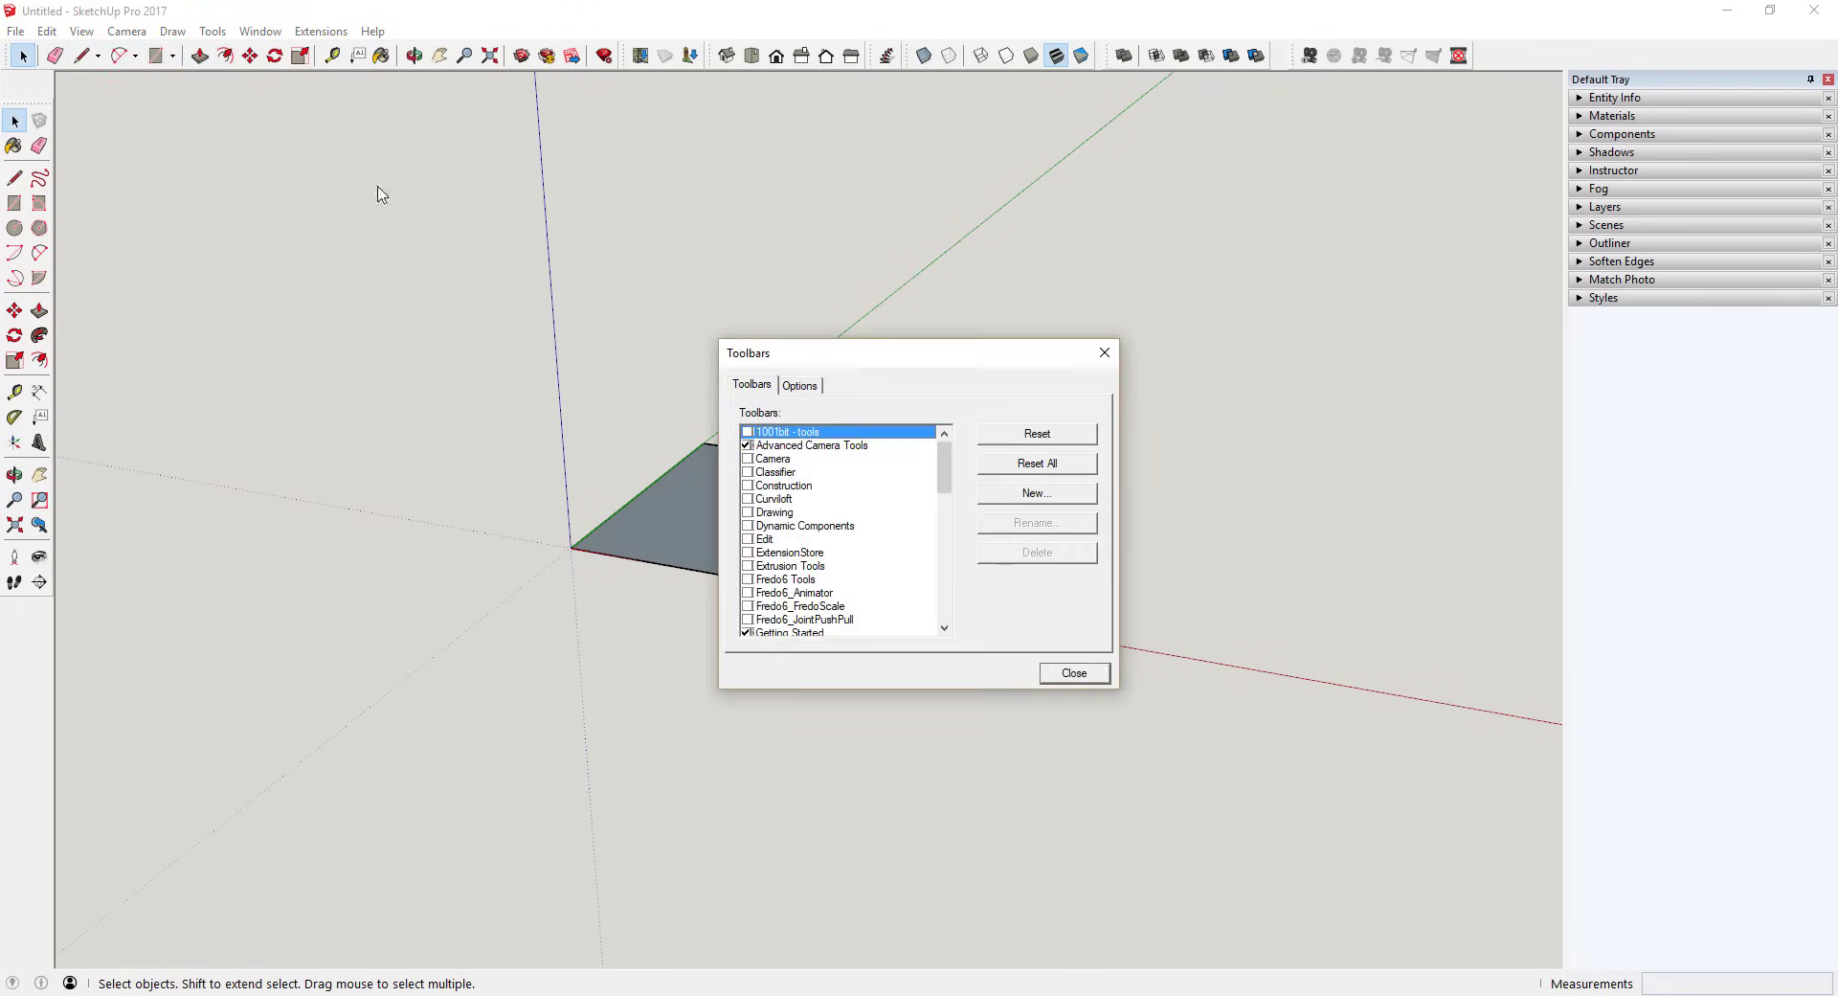
scroll(881, 489, down, 6)
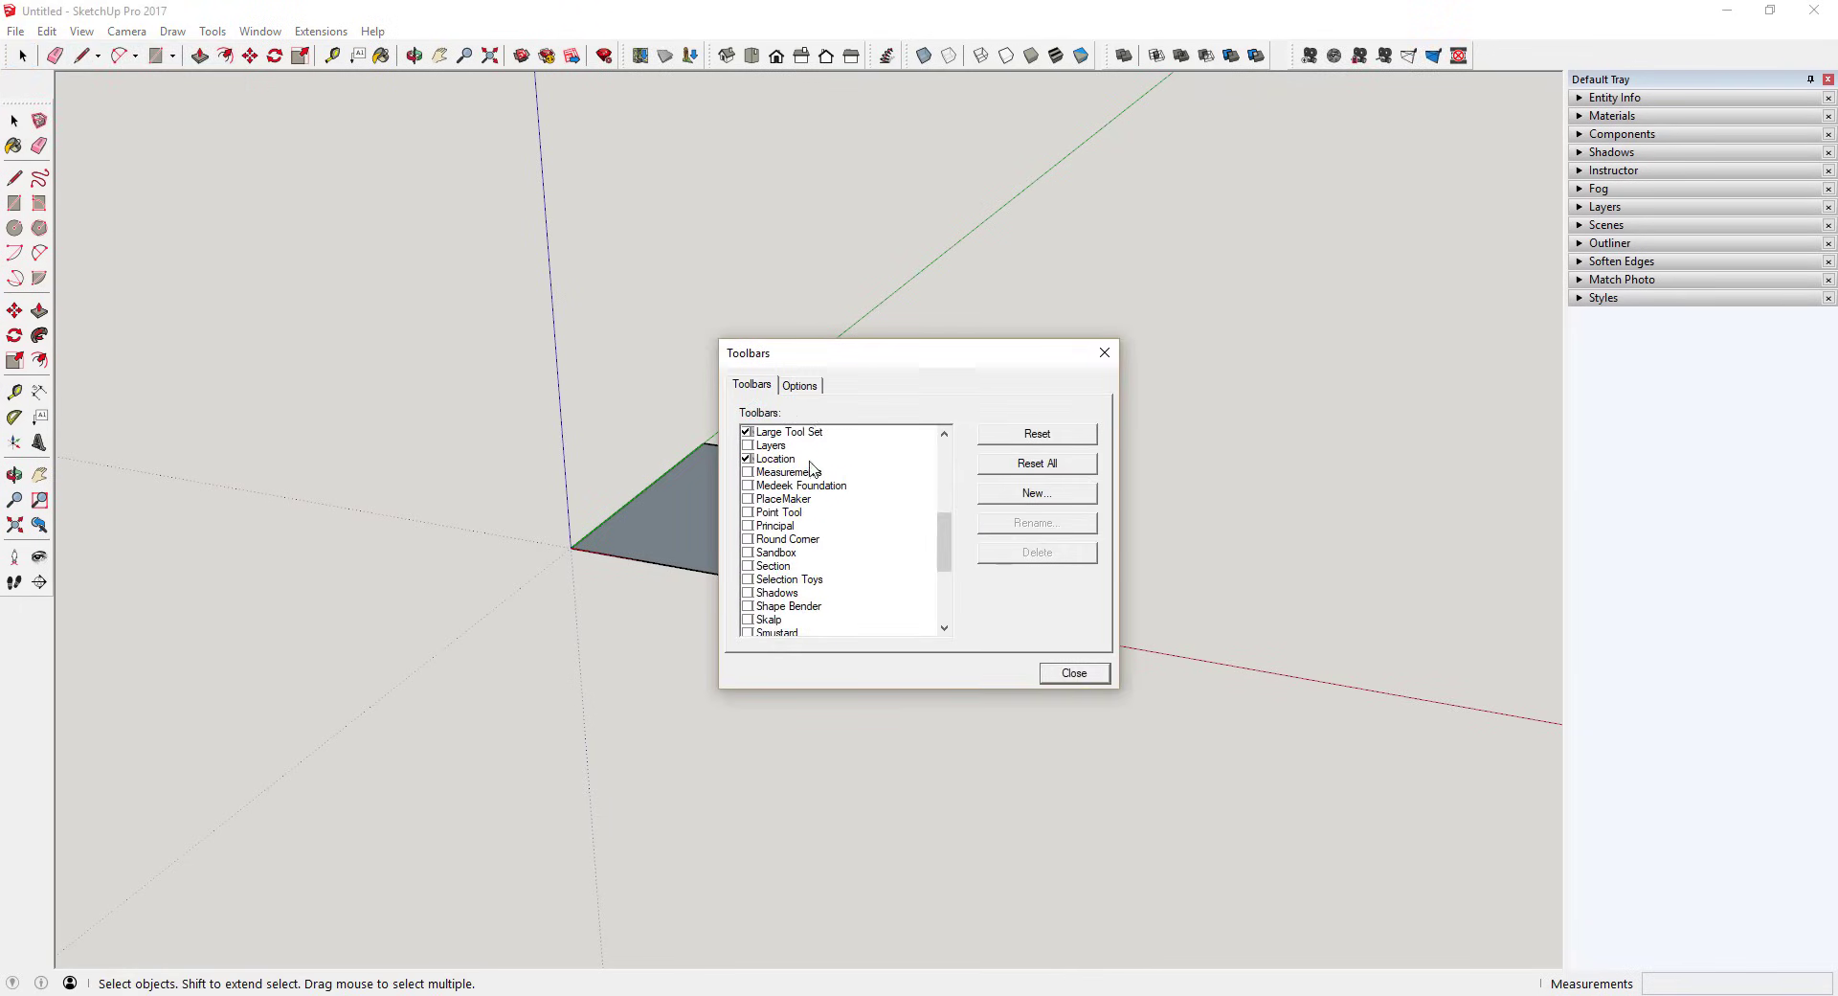
scroll(874, 525, up, 2)
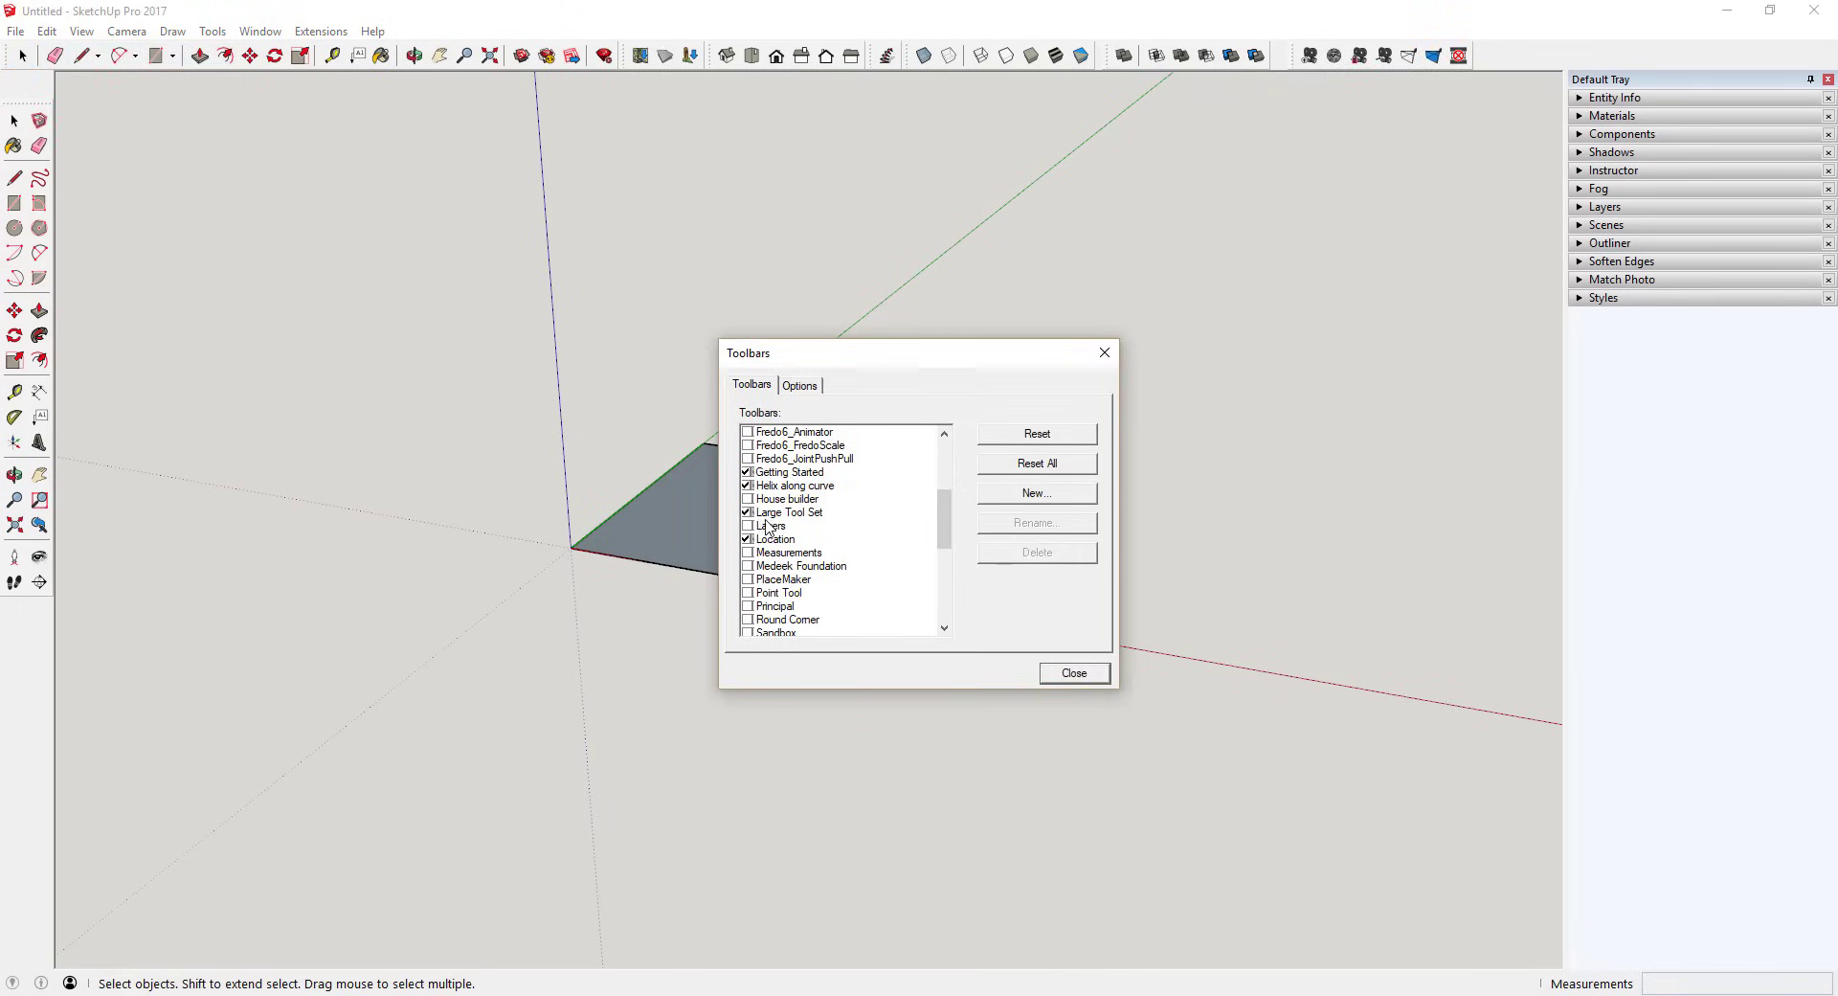
scroll(752, 536, down, 8)
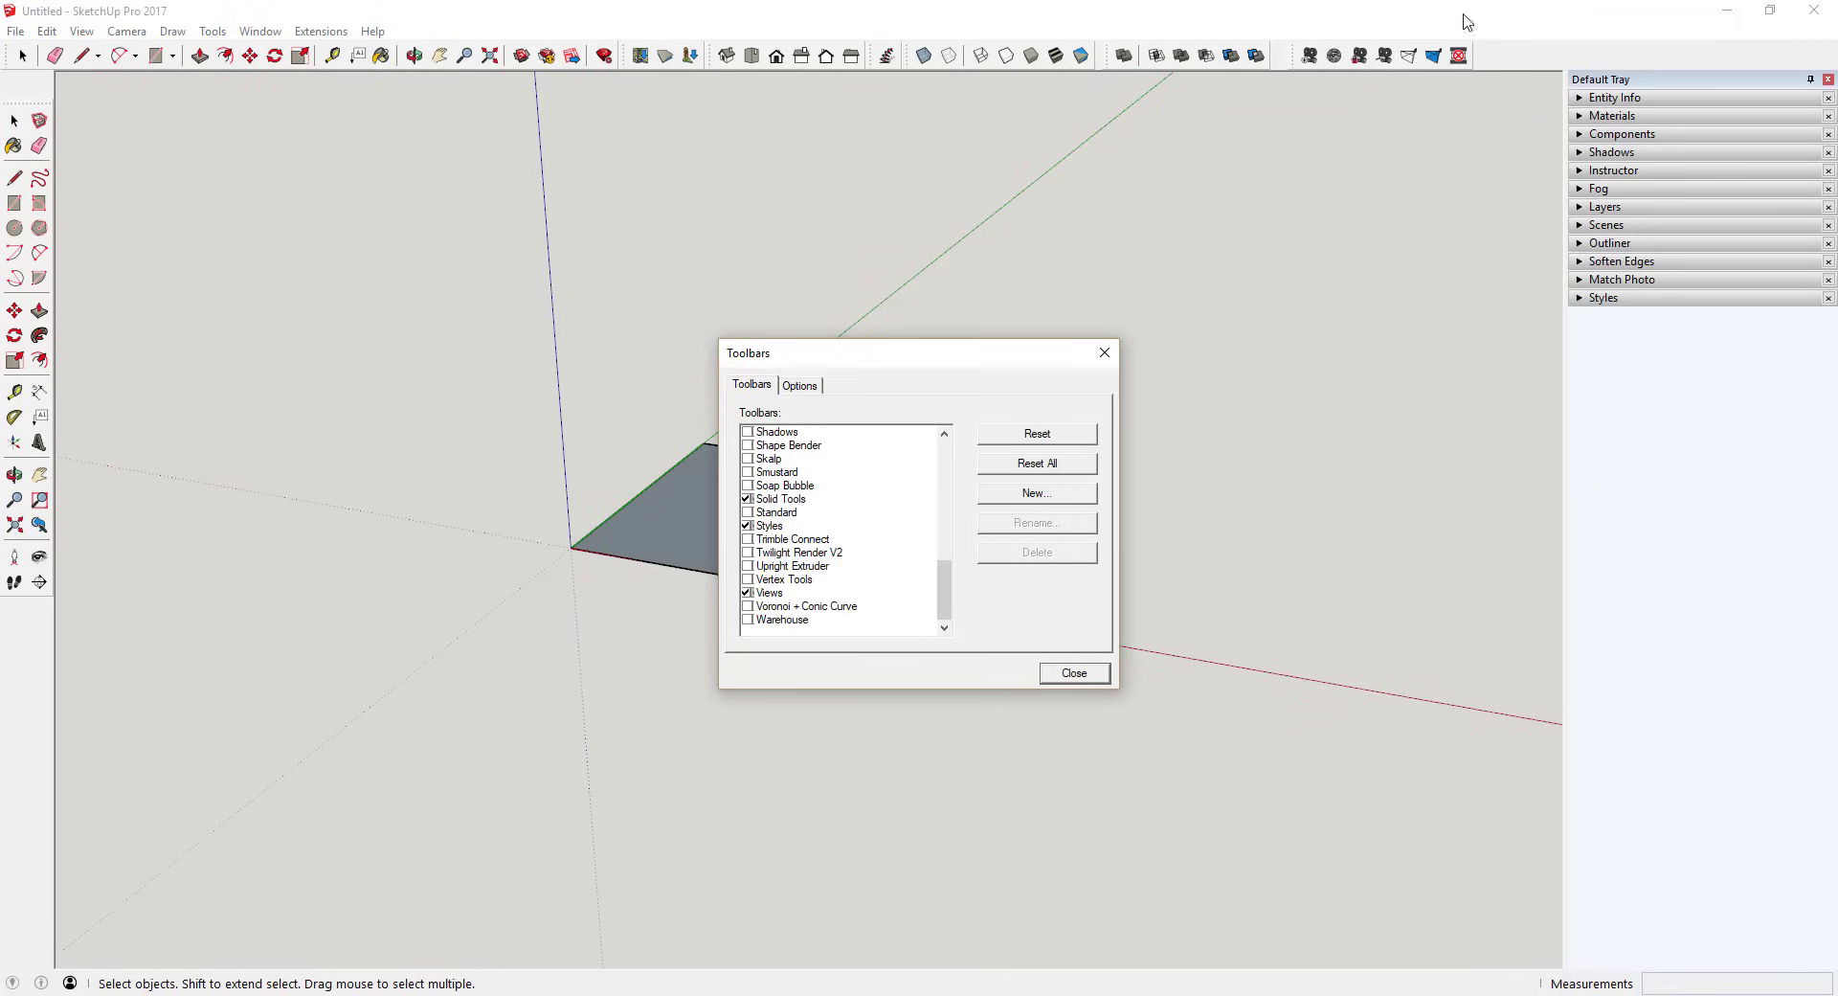
click(1069, 671)
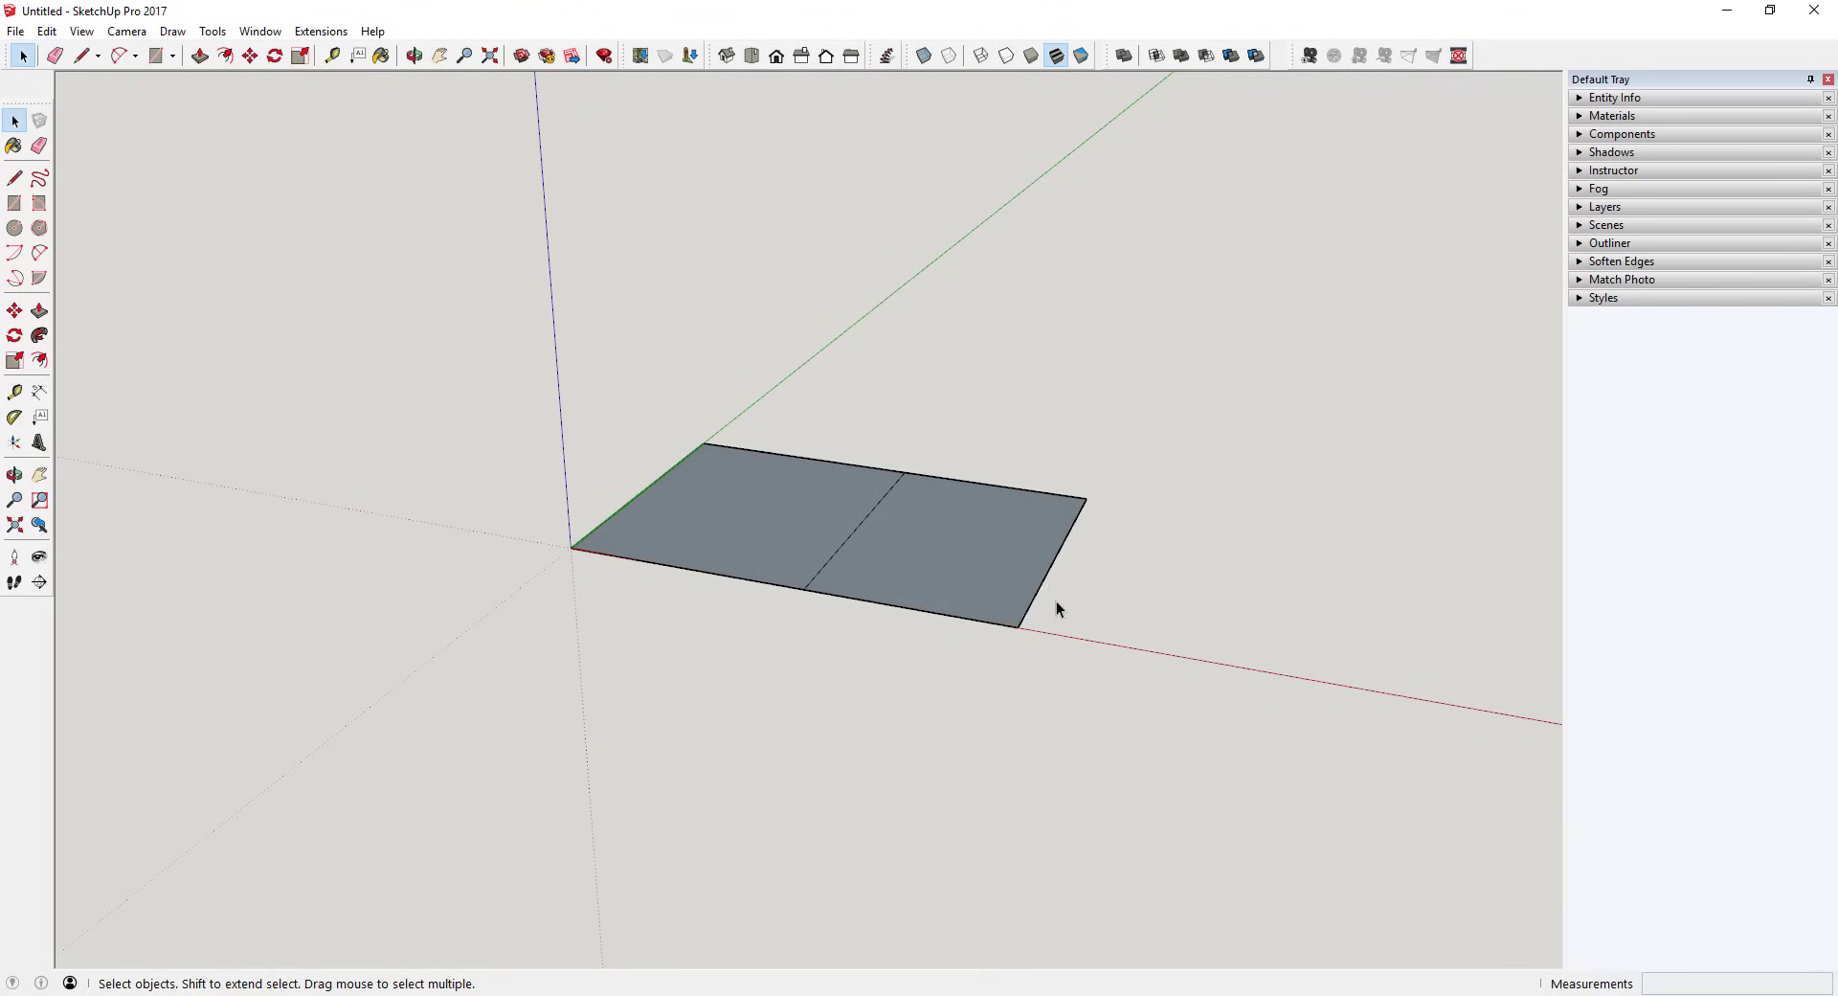
click(1585, 102)
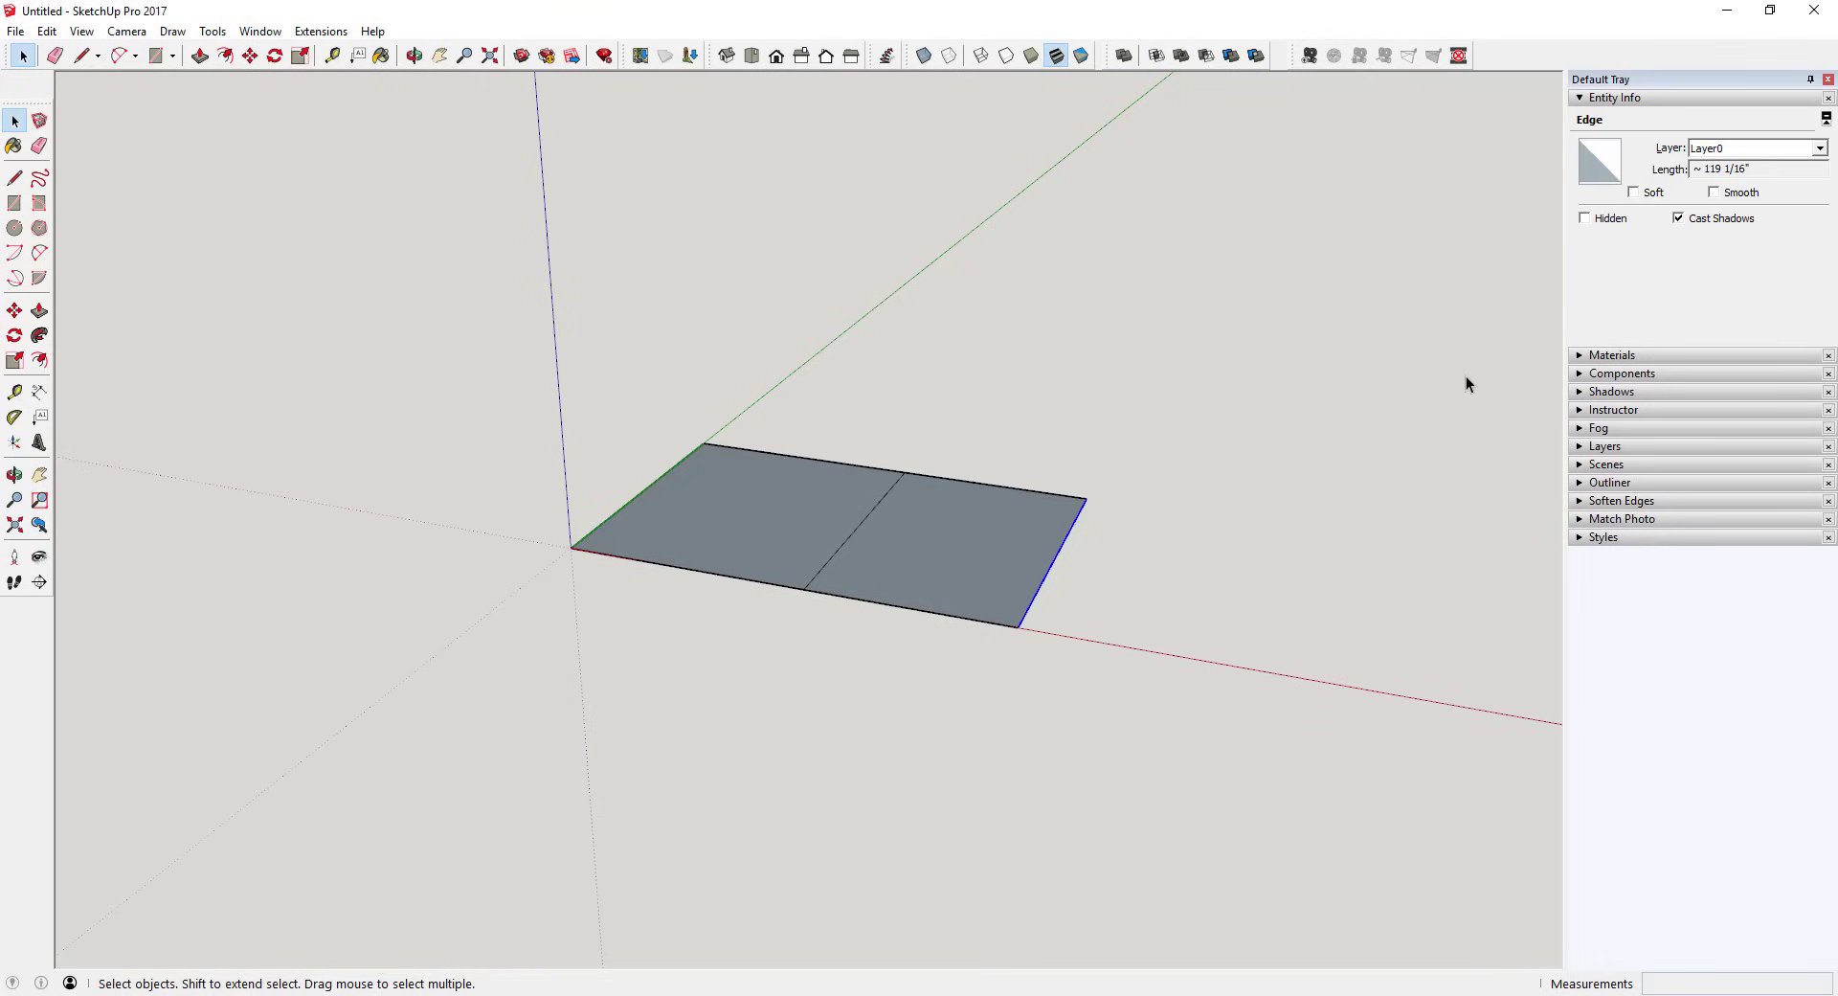
click(1065, 502)
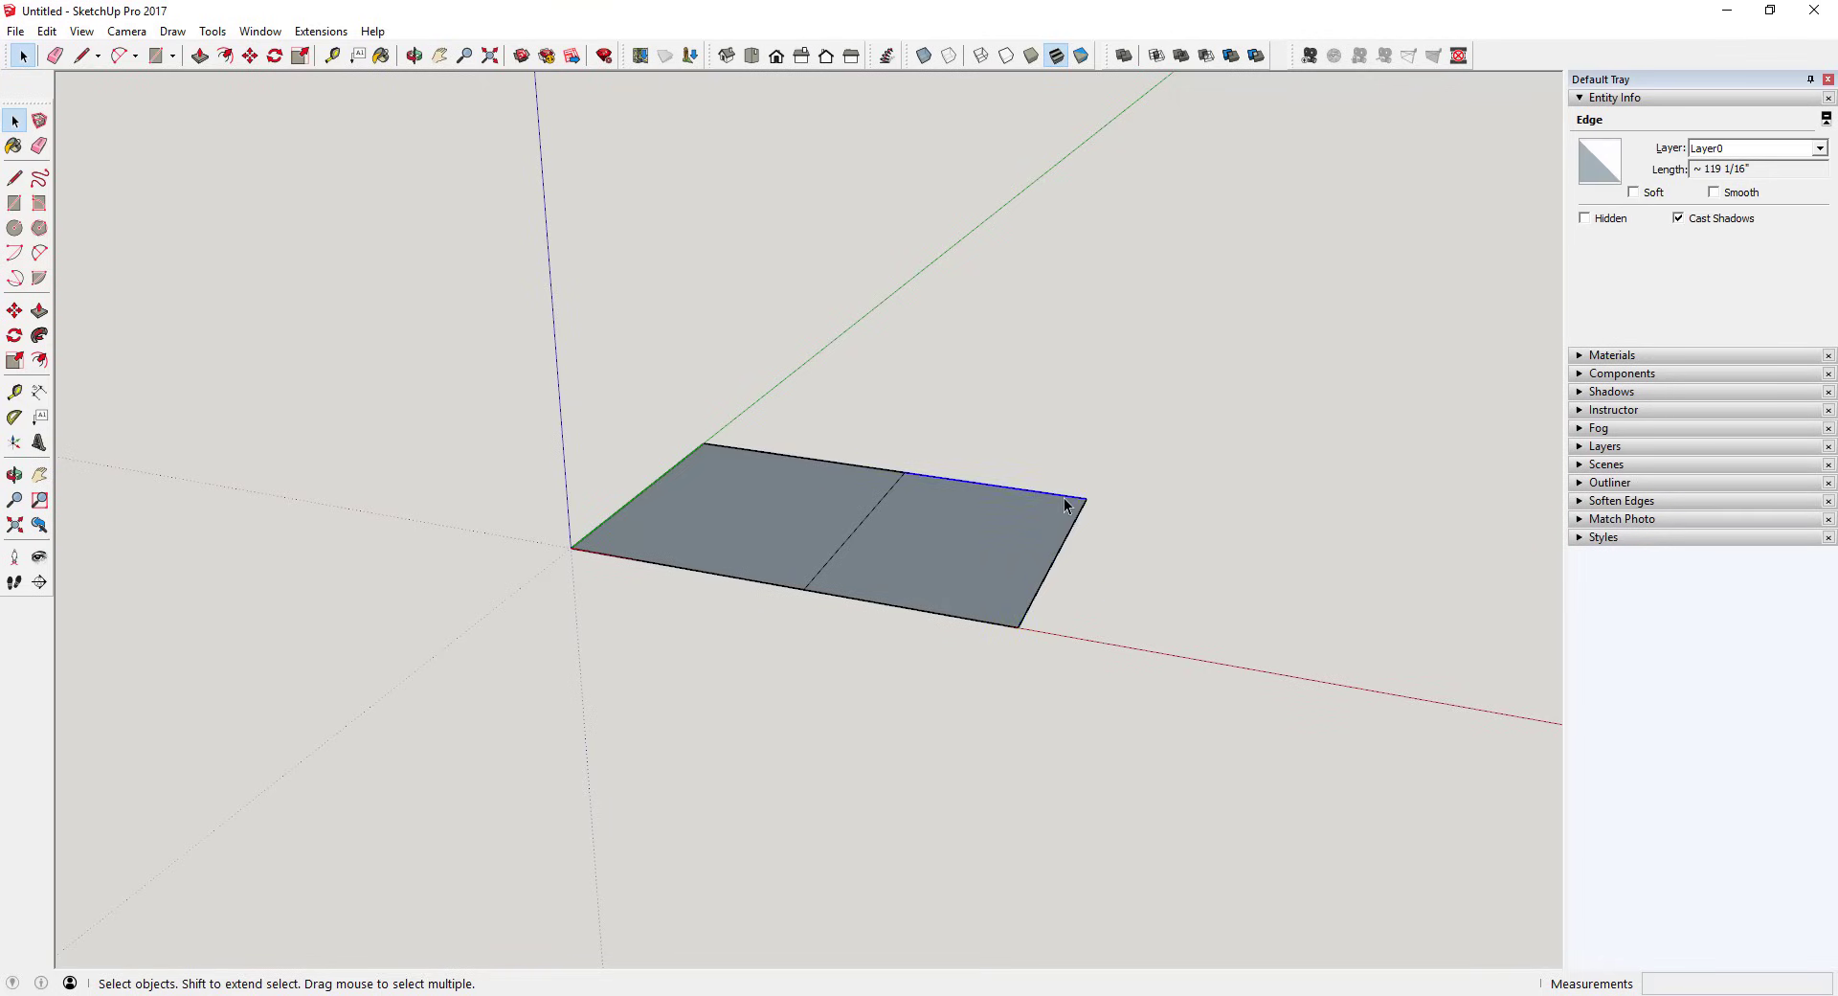
click(881, 509)
click(963, 540)
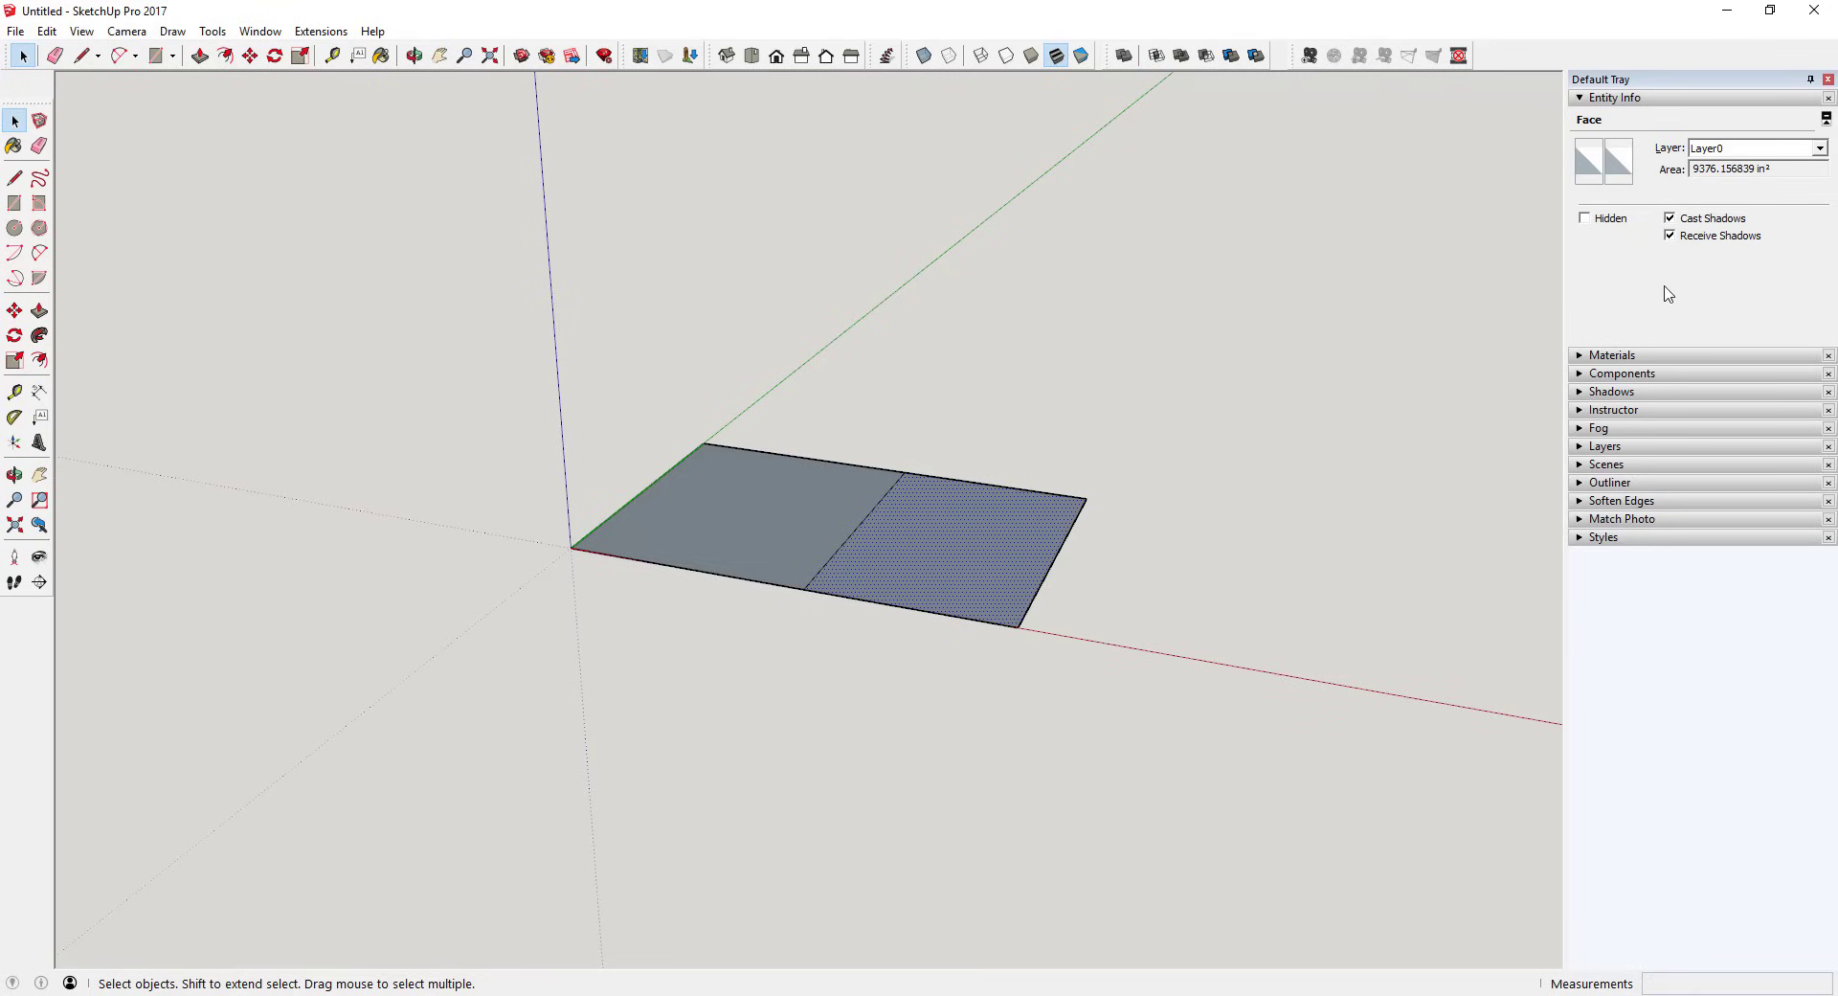
click(1581, 356)
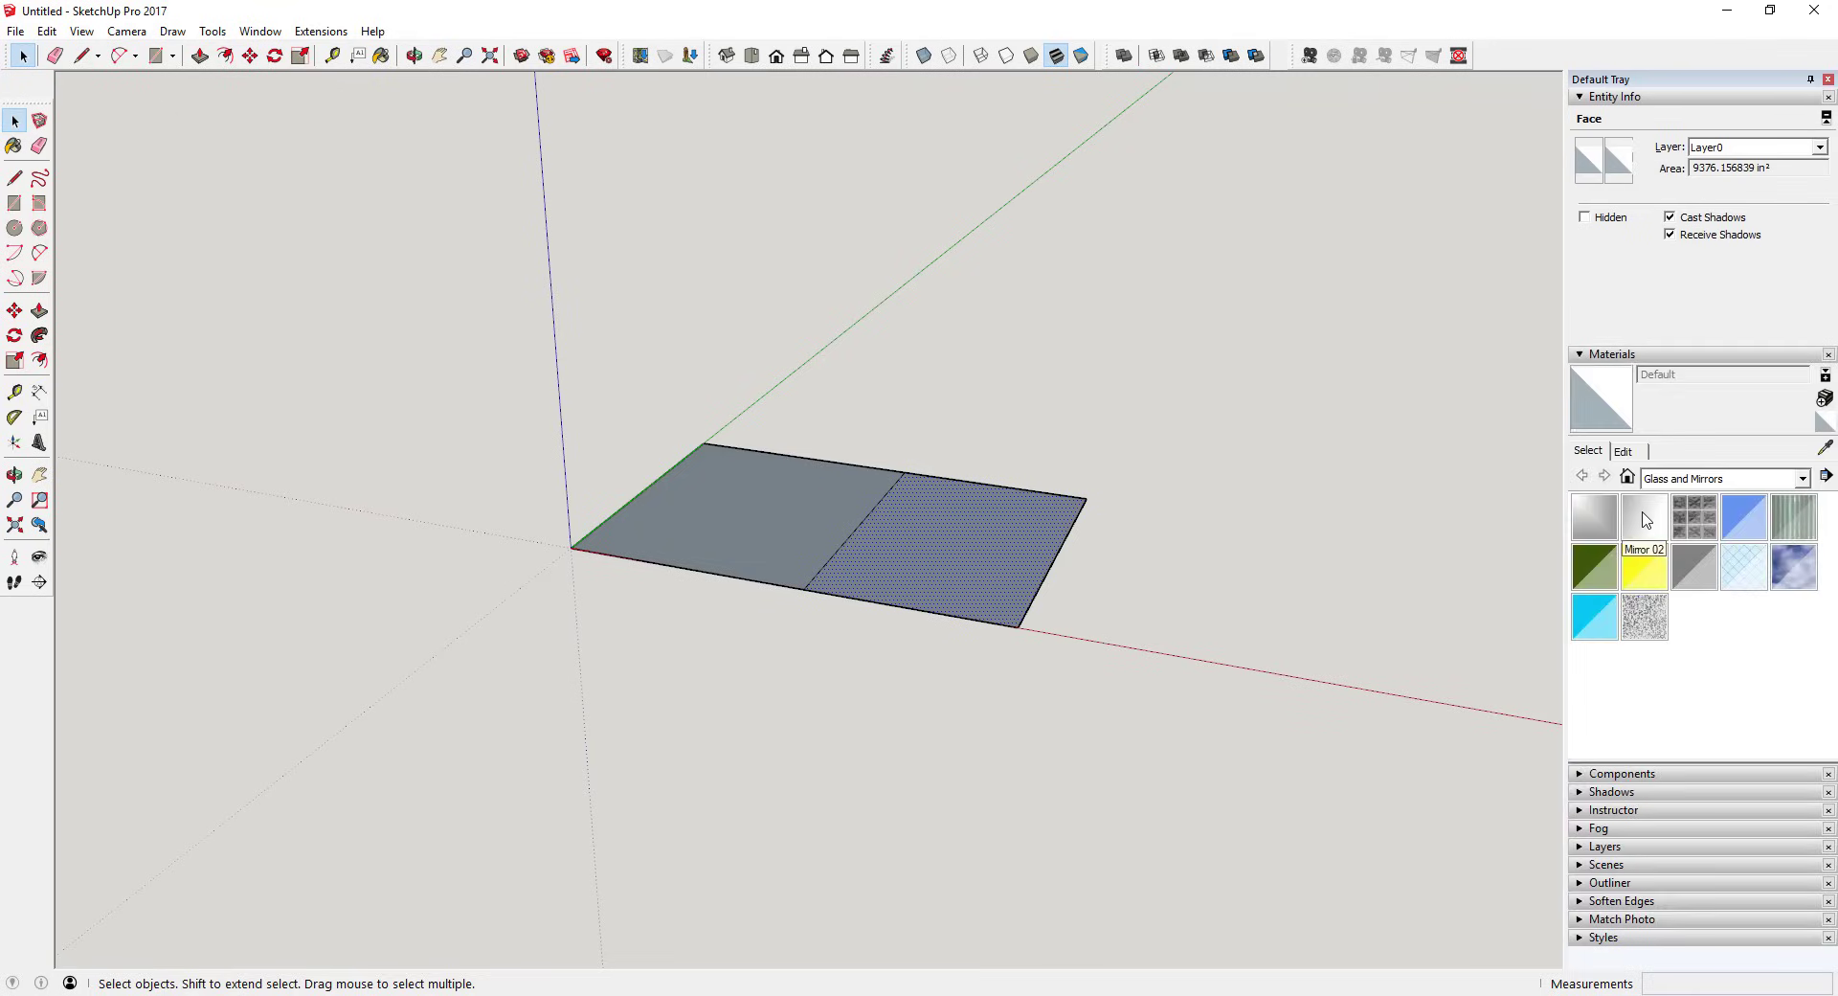
click(1645, 516)
click(992, 546)
click(756, 480)
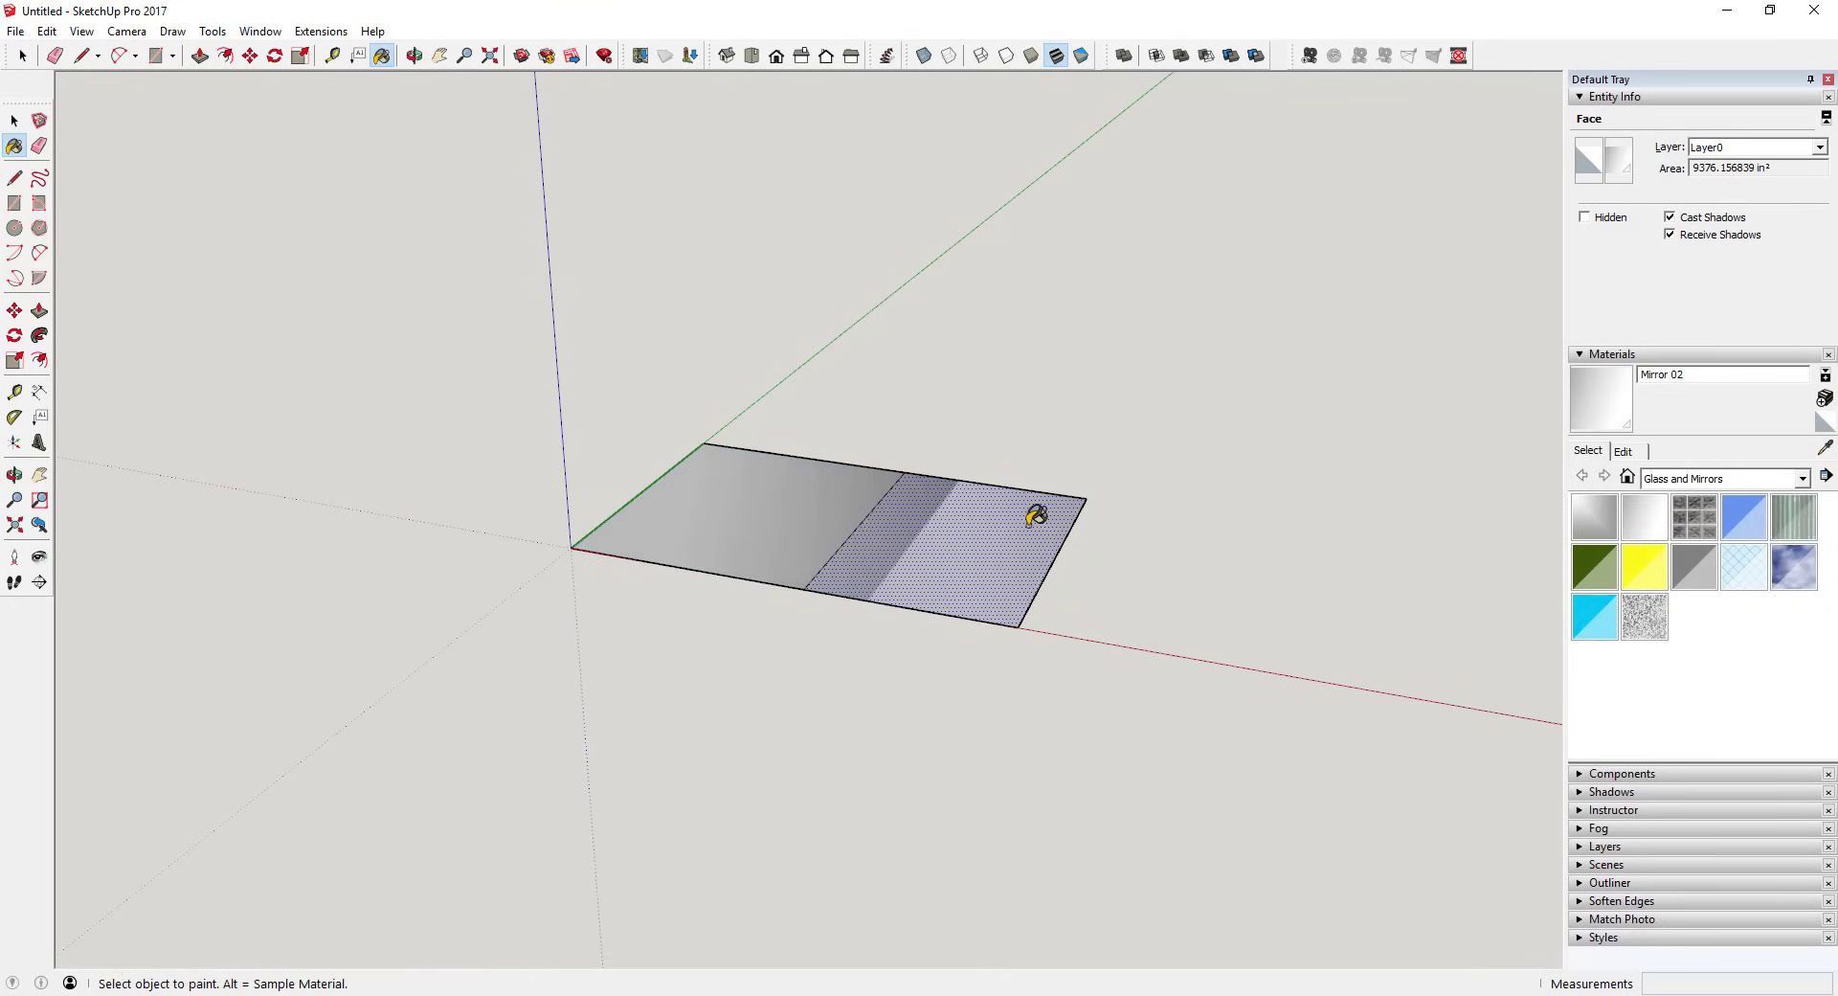
key(ctrl+z)
key(ctrl+z)
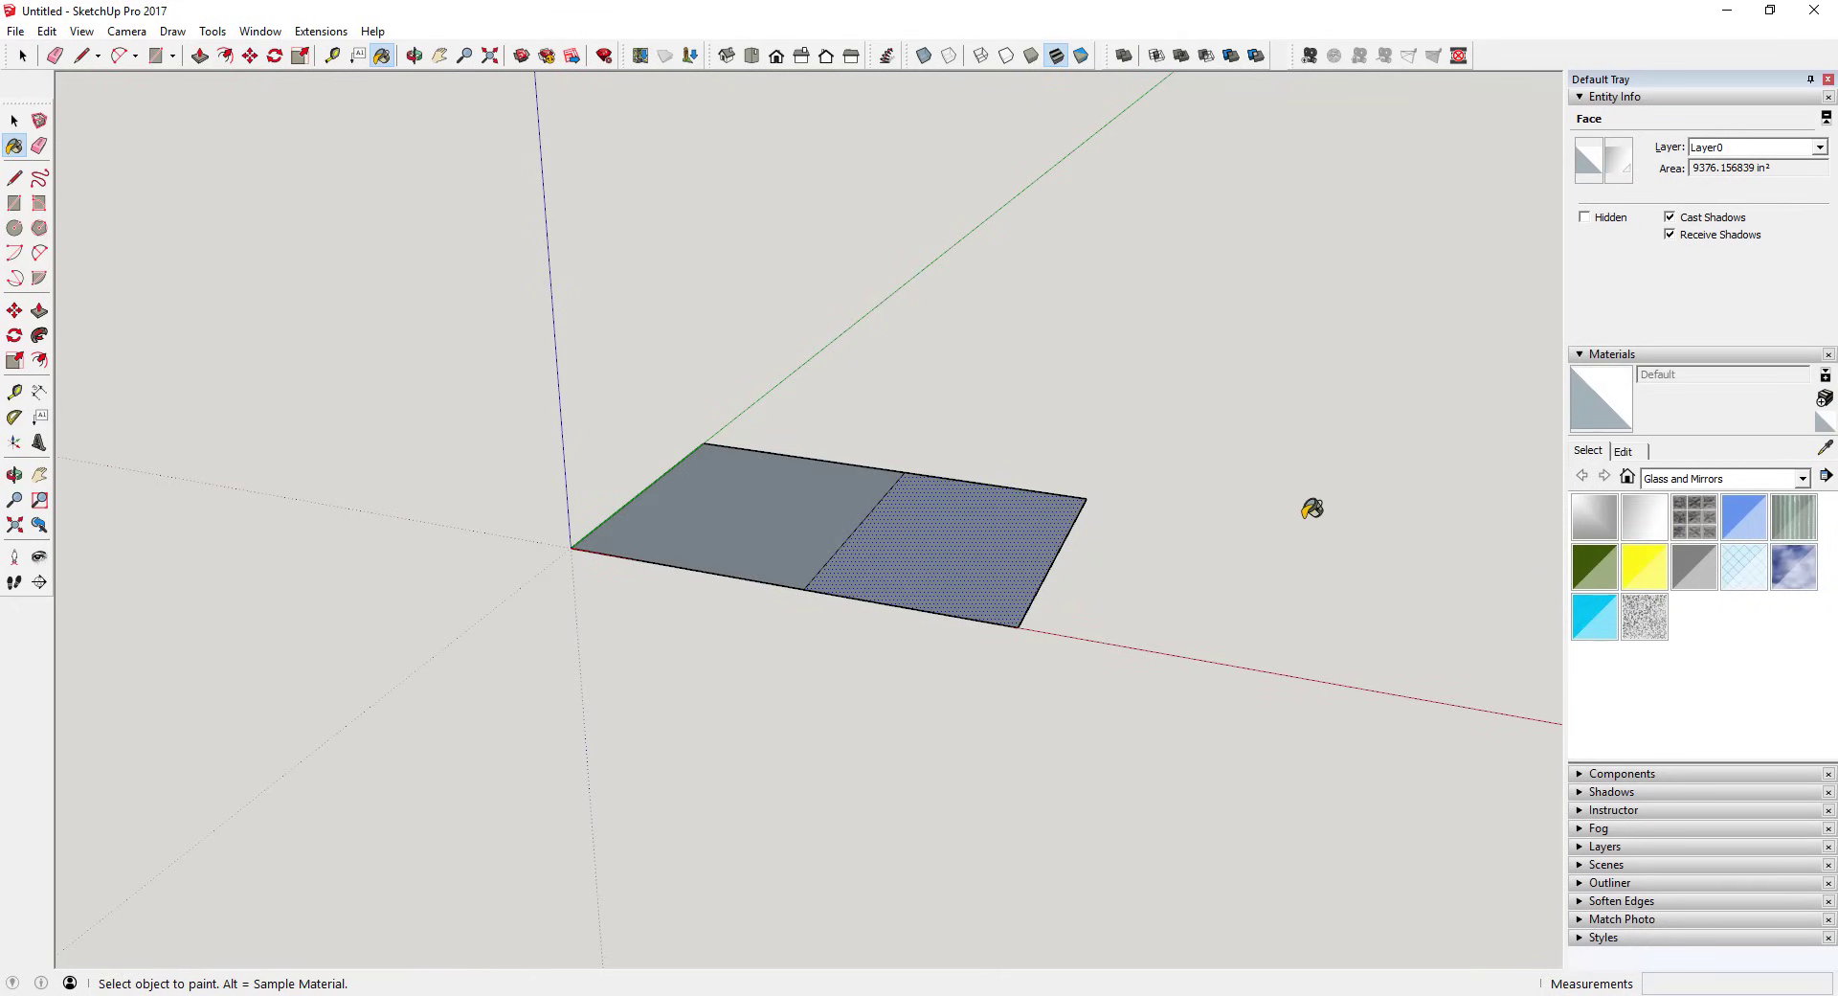
click(1585, 355)
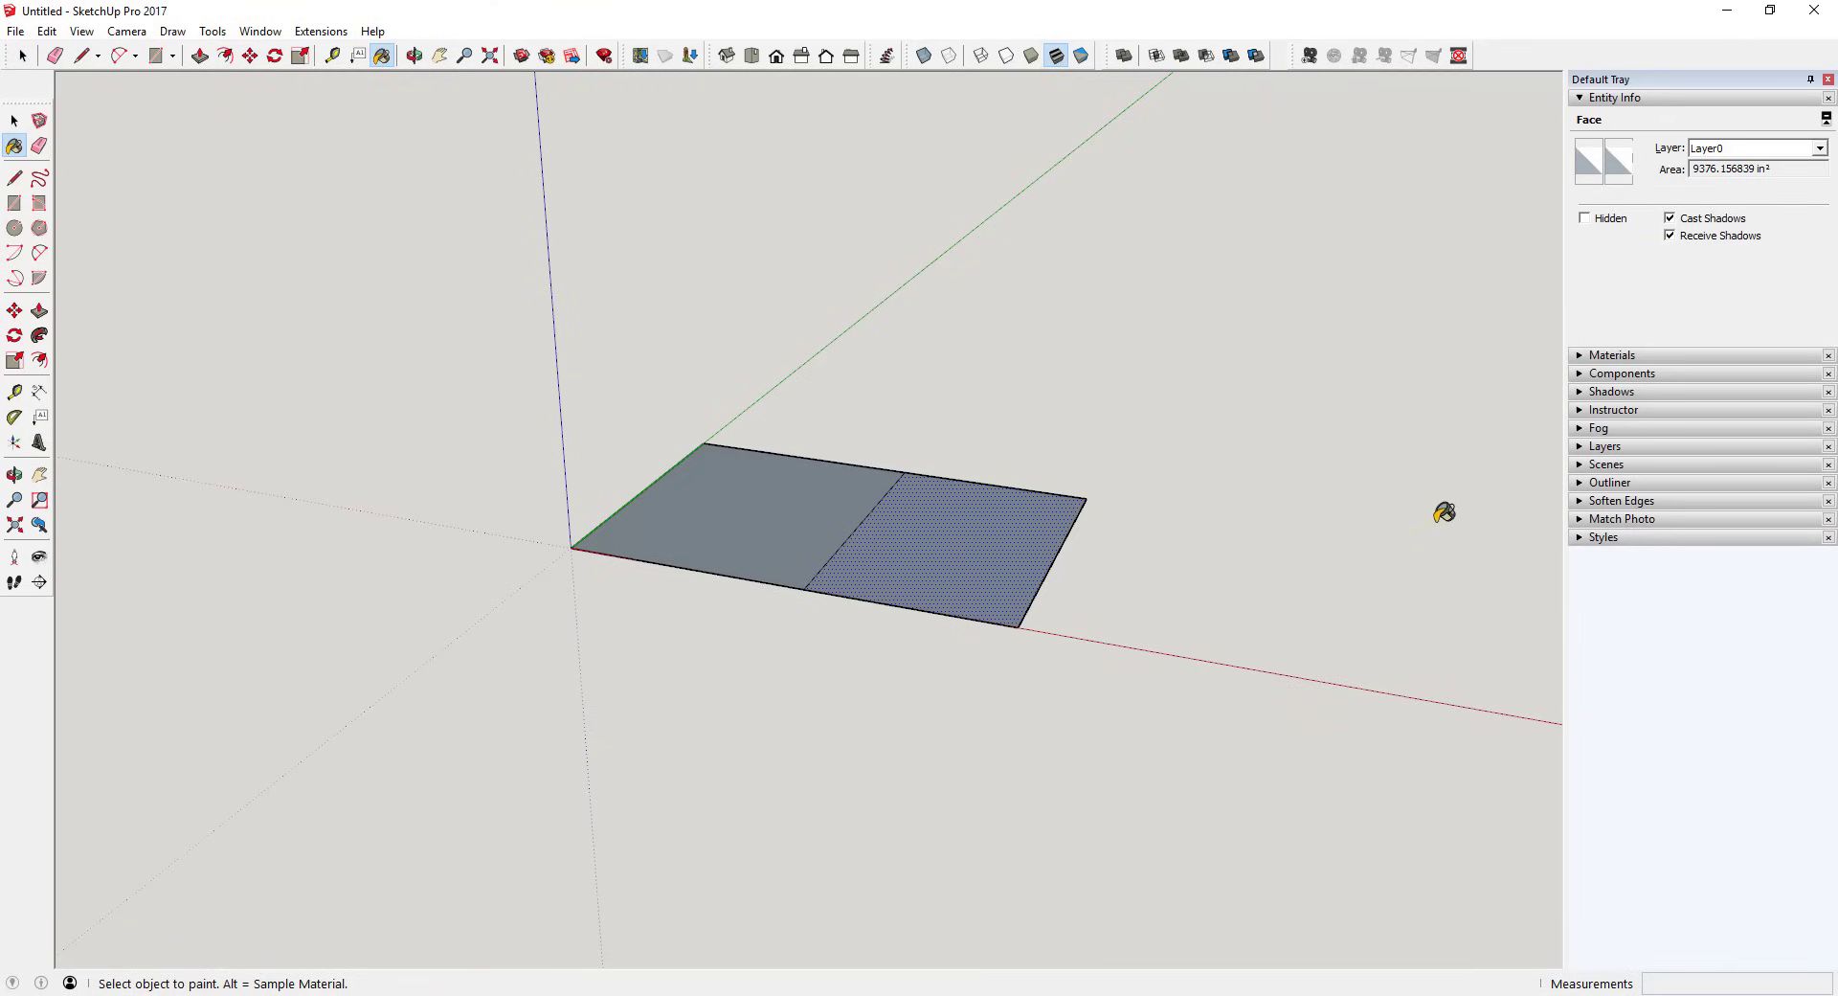
key(space)
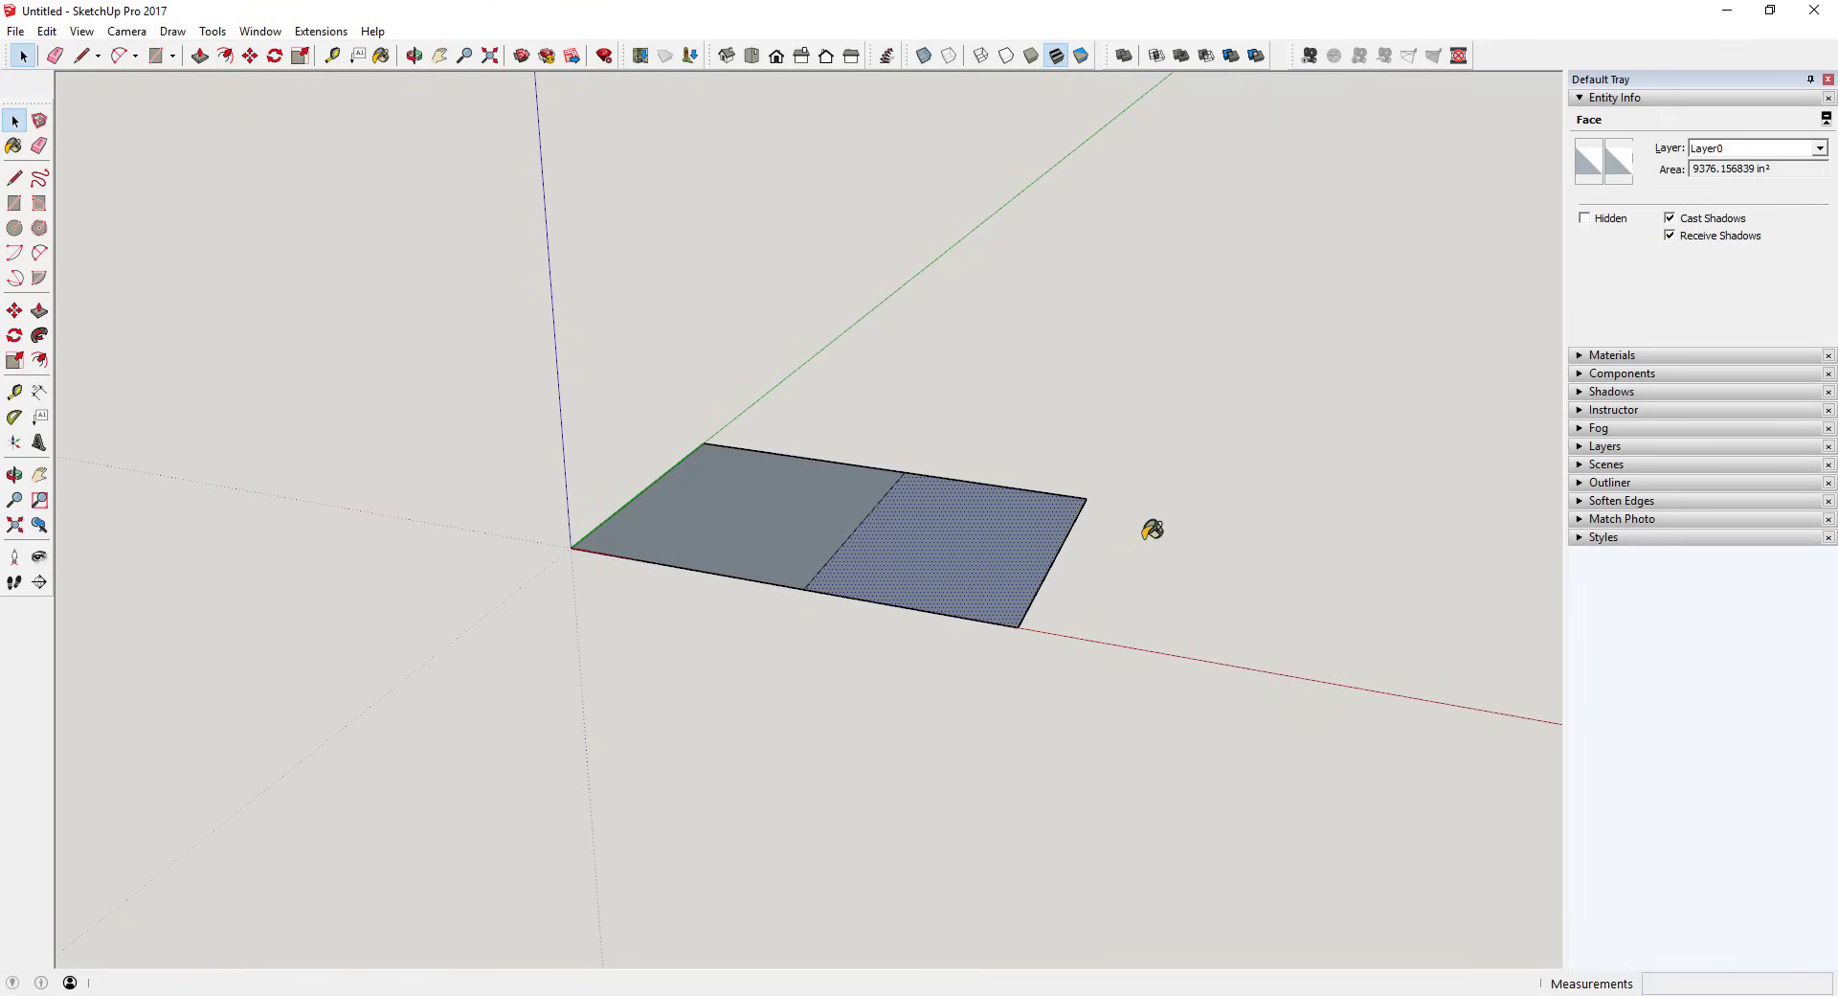
click(1193, 584)
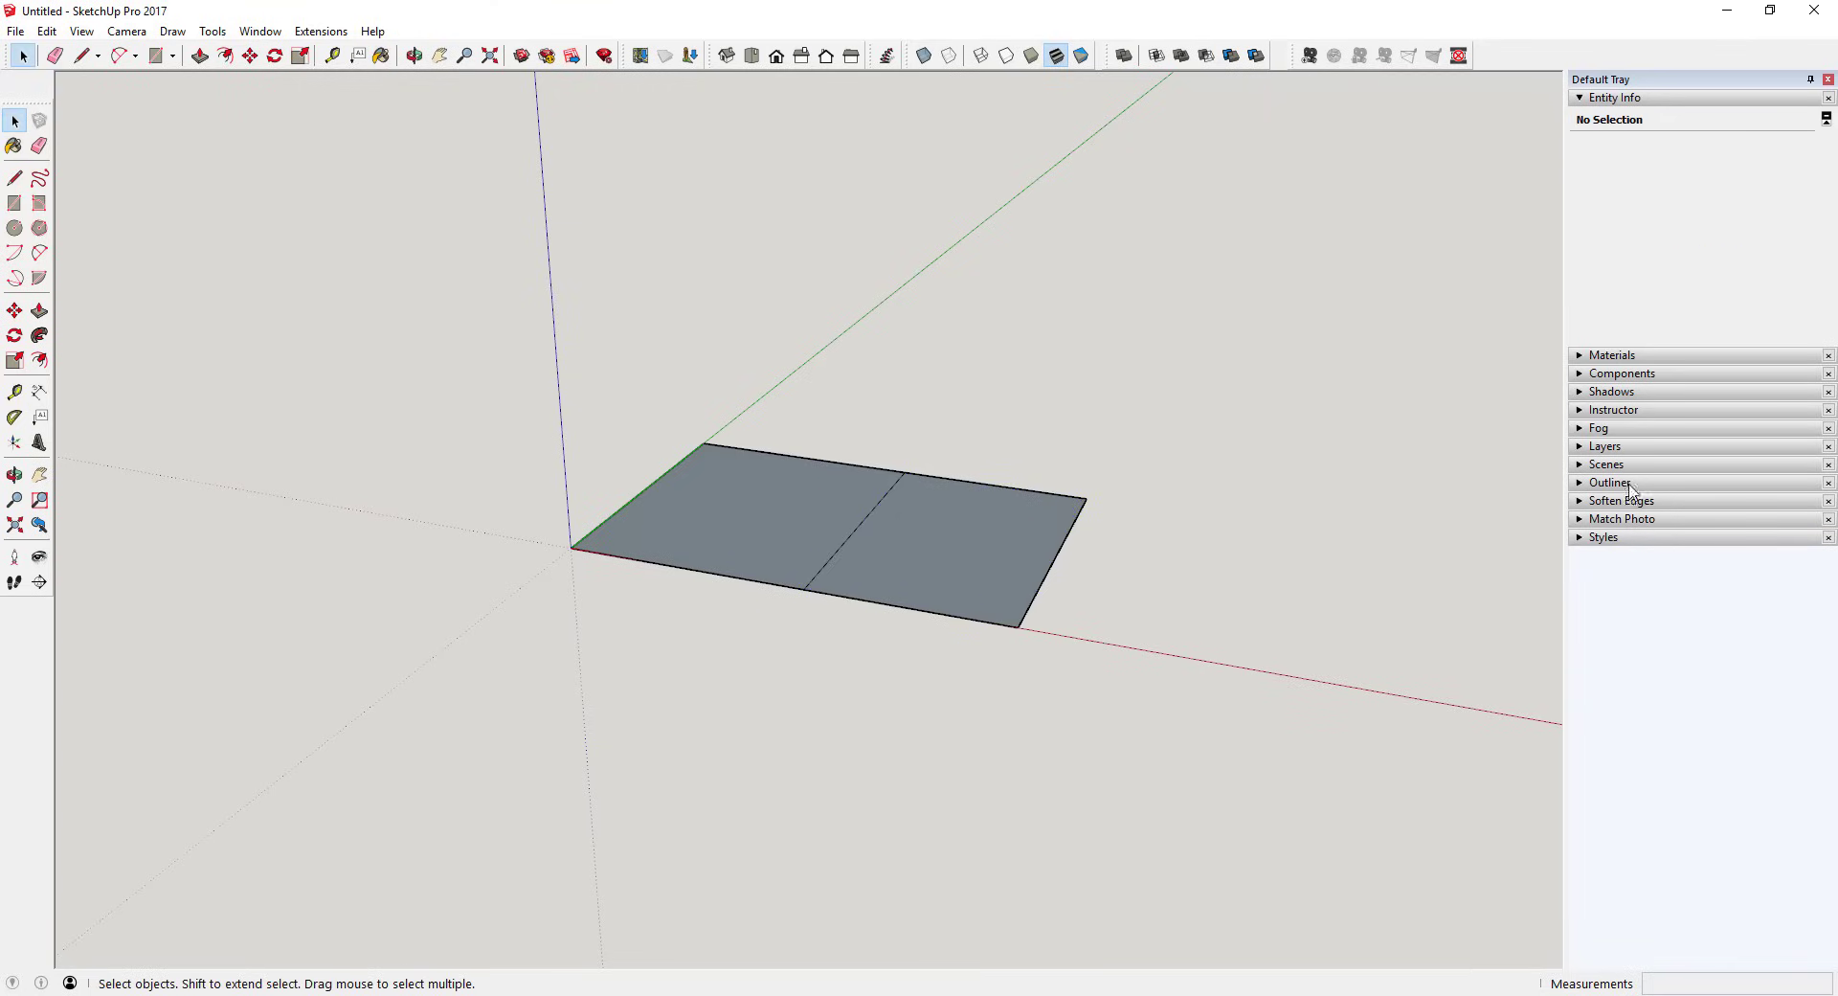
click(1587, 101)
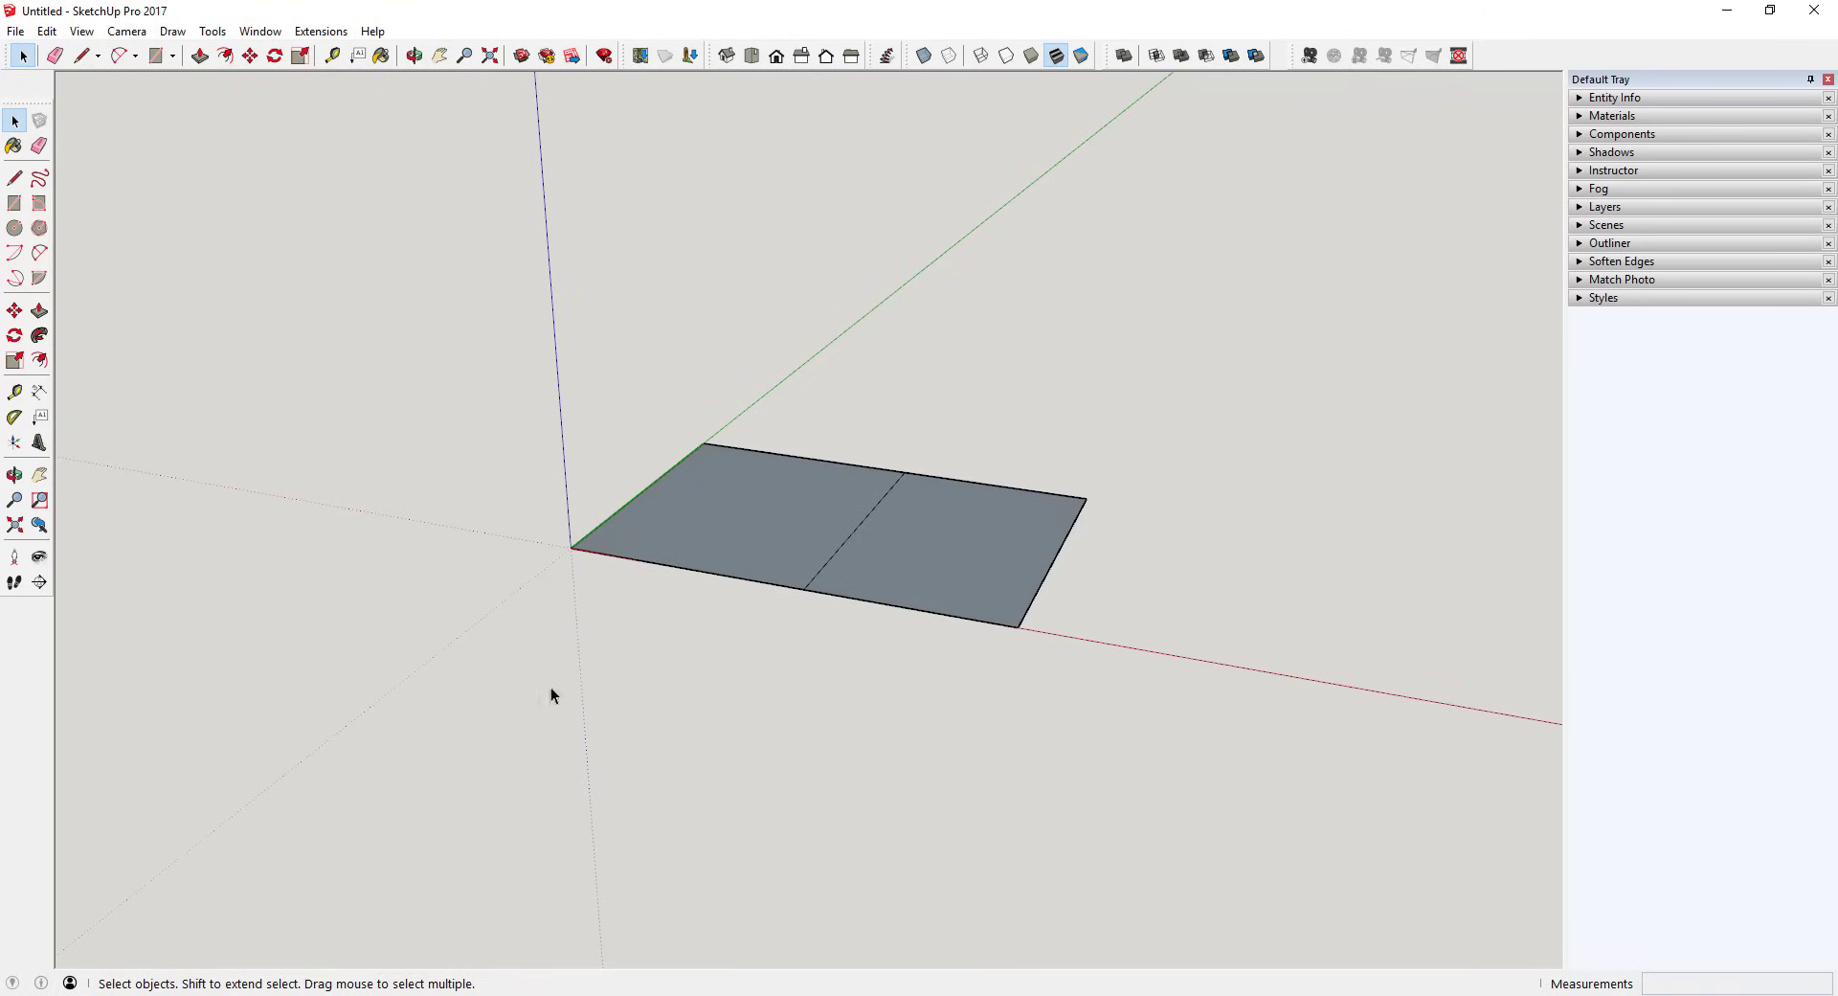
Window-select the entire two-face slab and delete it.
drag(448, 349, 1251, 705)
key(Delete)
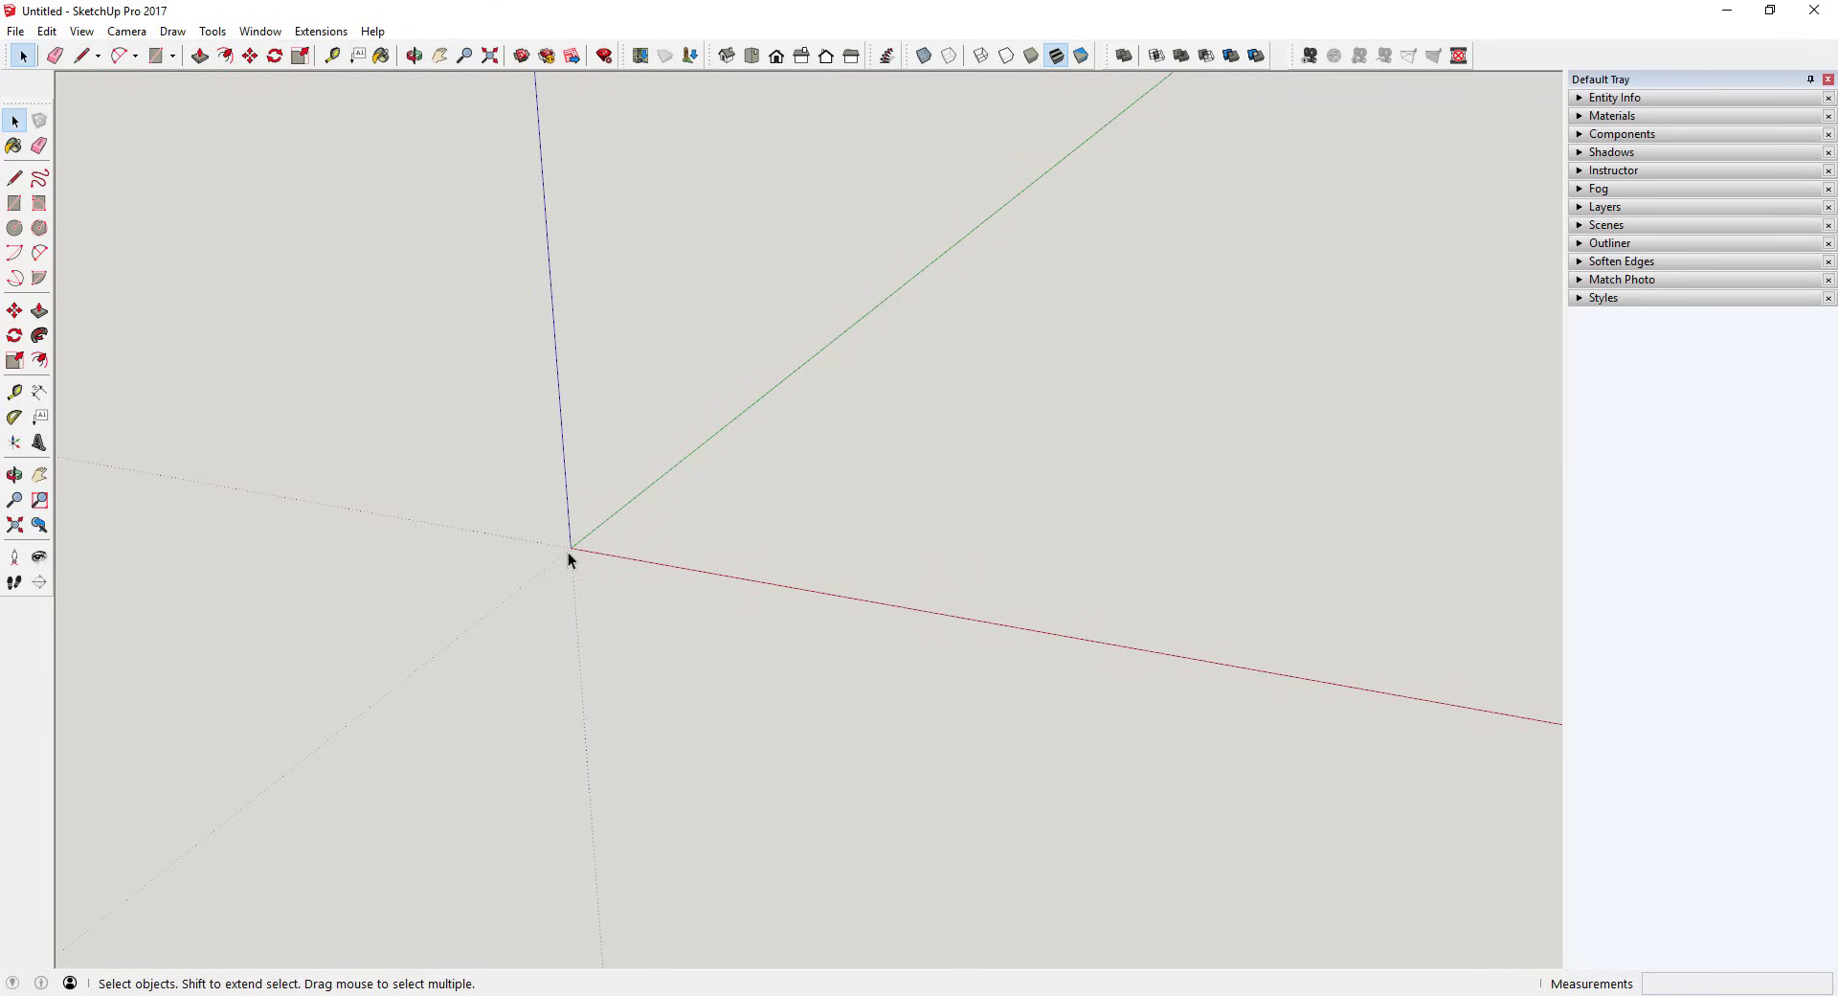
drag(575, 548, 1219, 318)
Start a line at the origin with the Line tool, then cancel it.
click(78, 60)
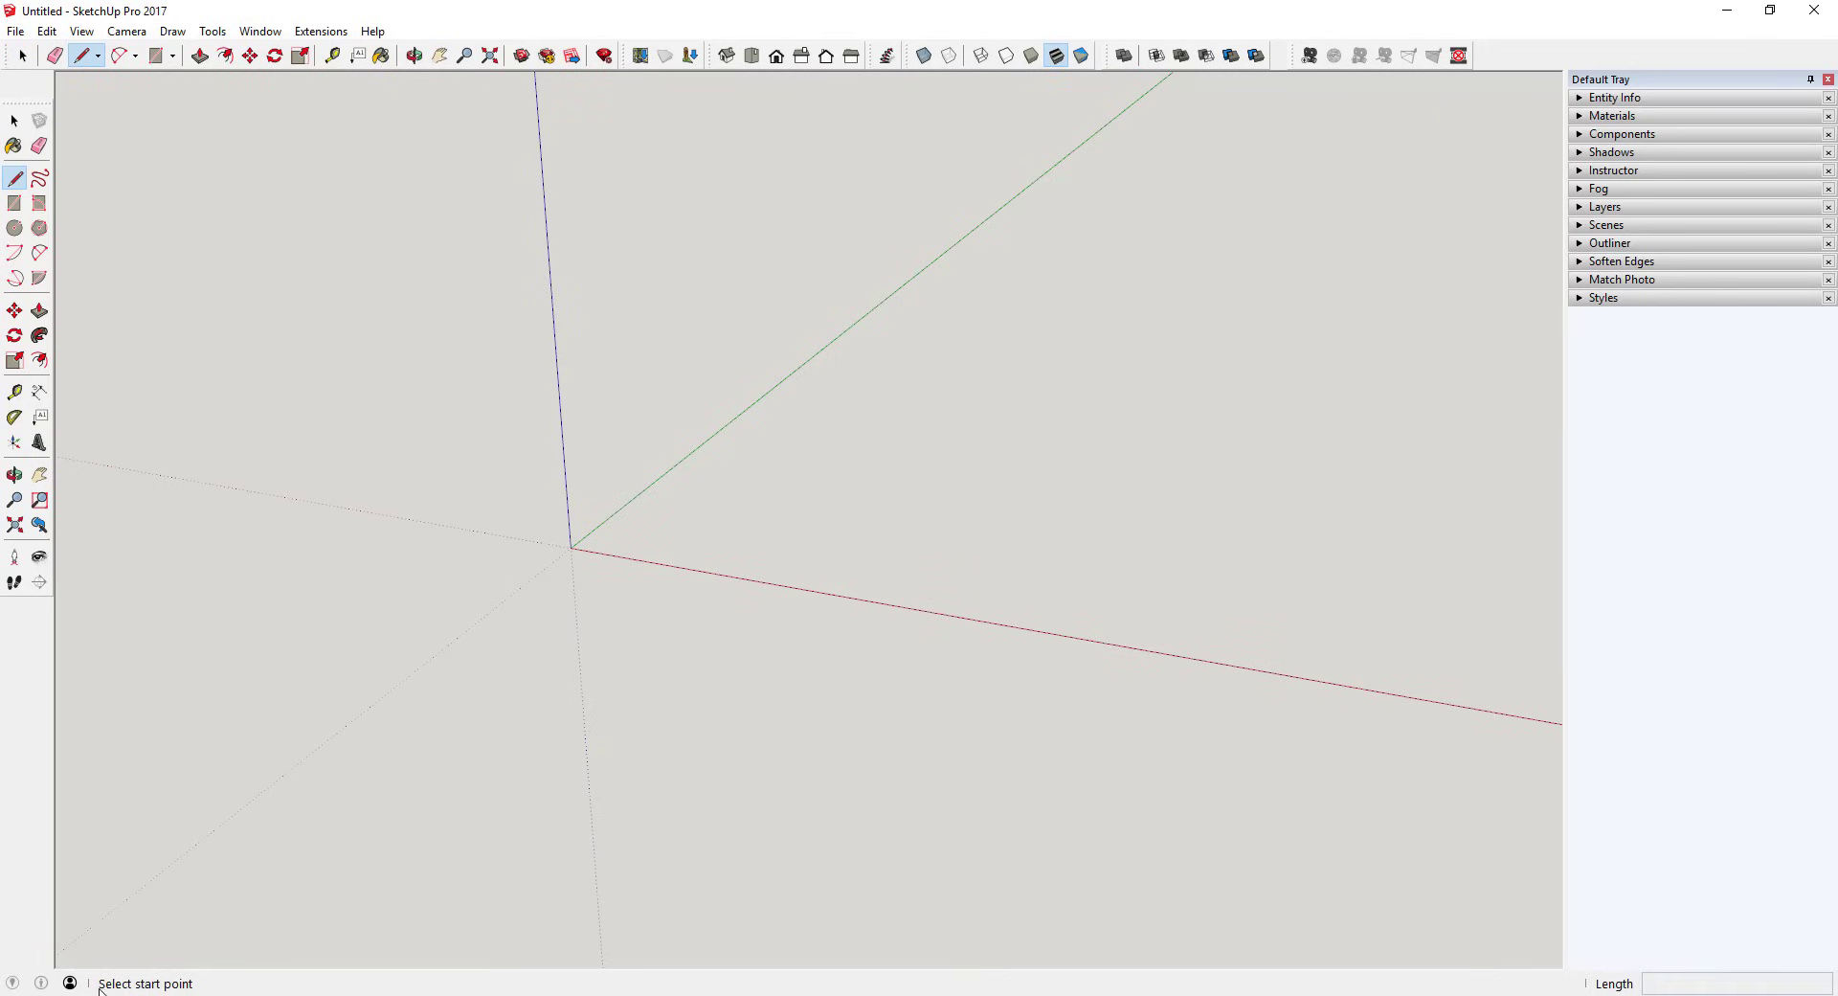
click(570, 548)
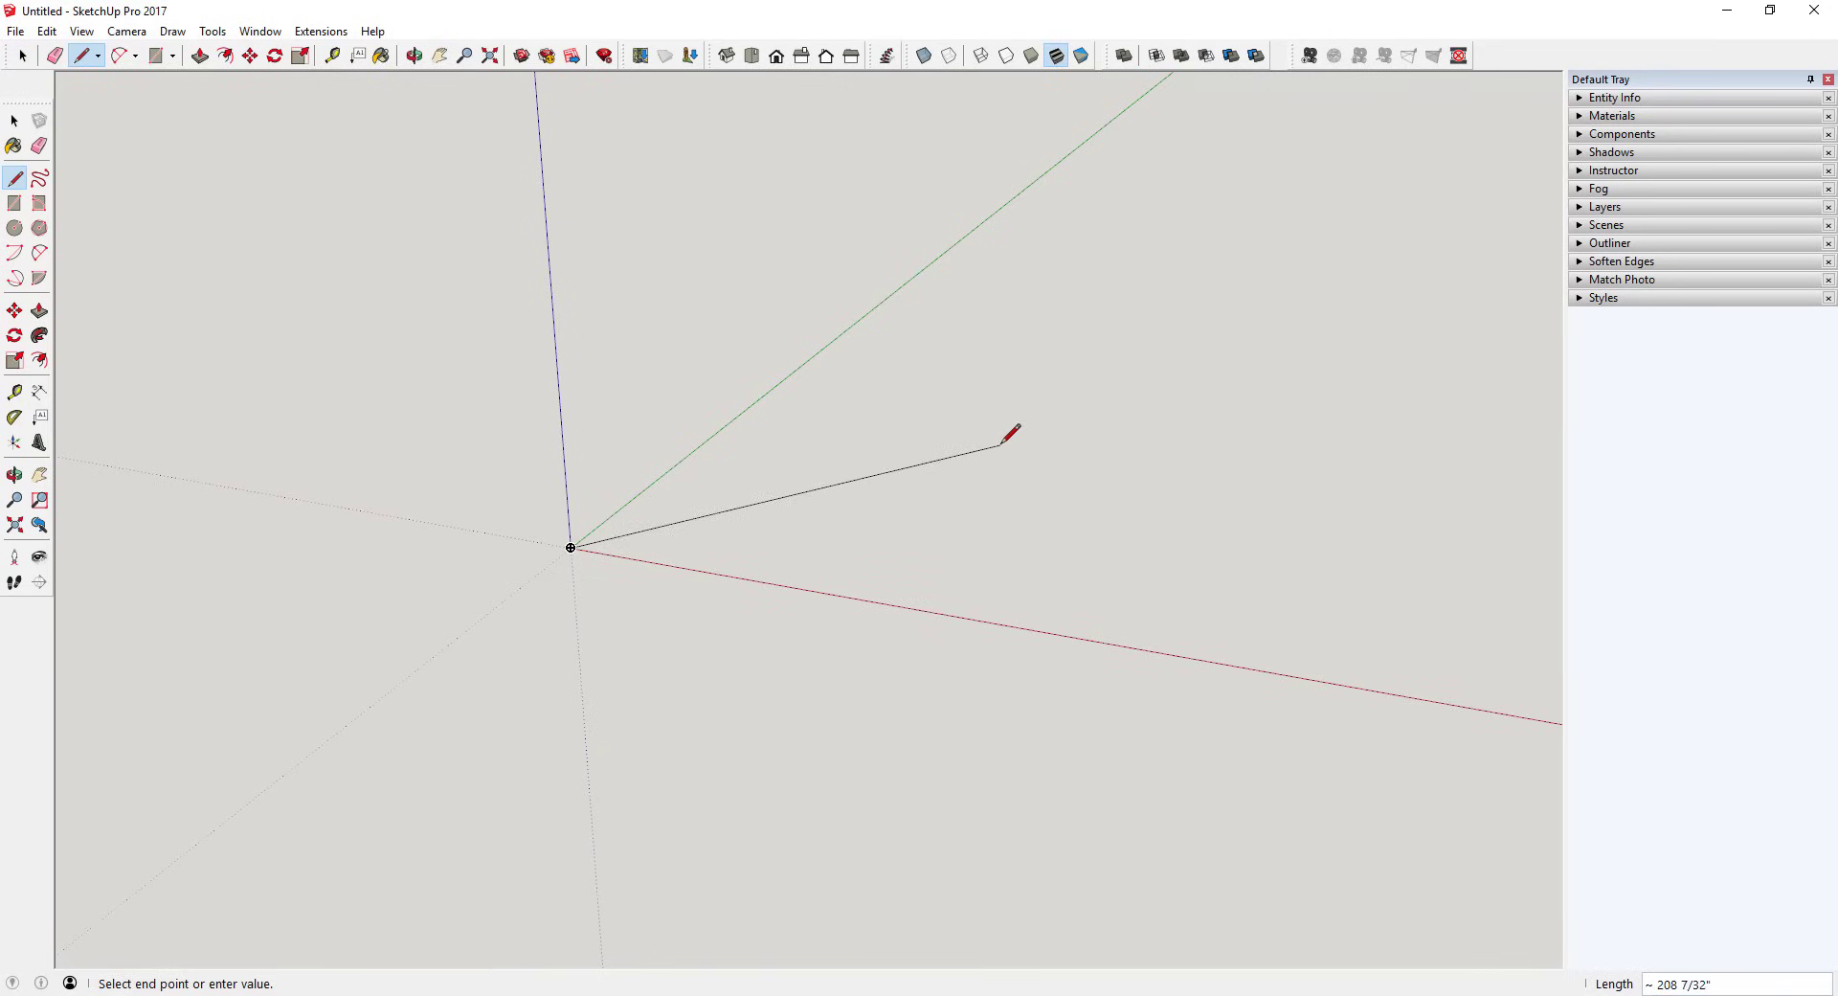
key(space)
Draw a rectangle from the origin and select the face with its edges.
key(r)
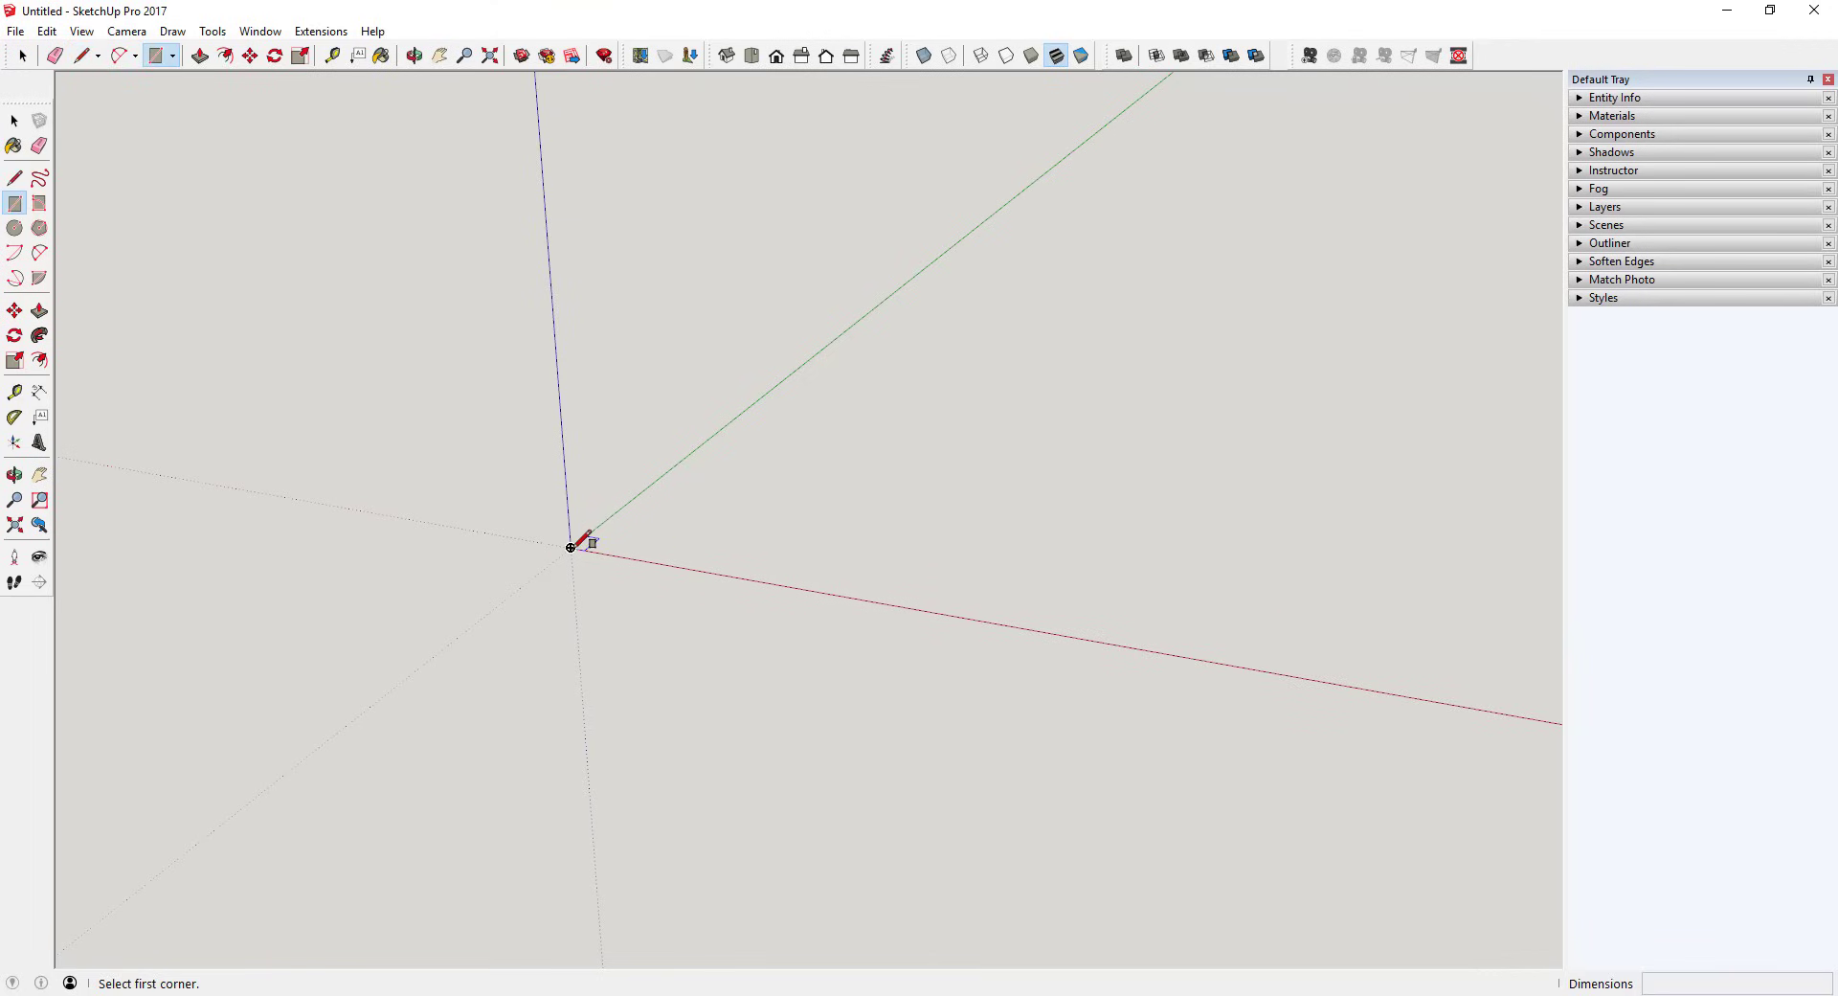
click(571, 547)
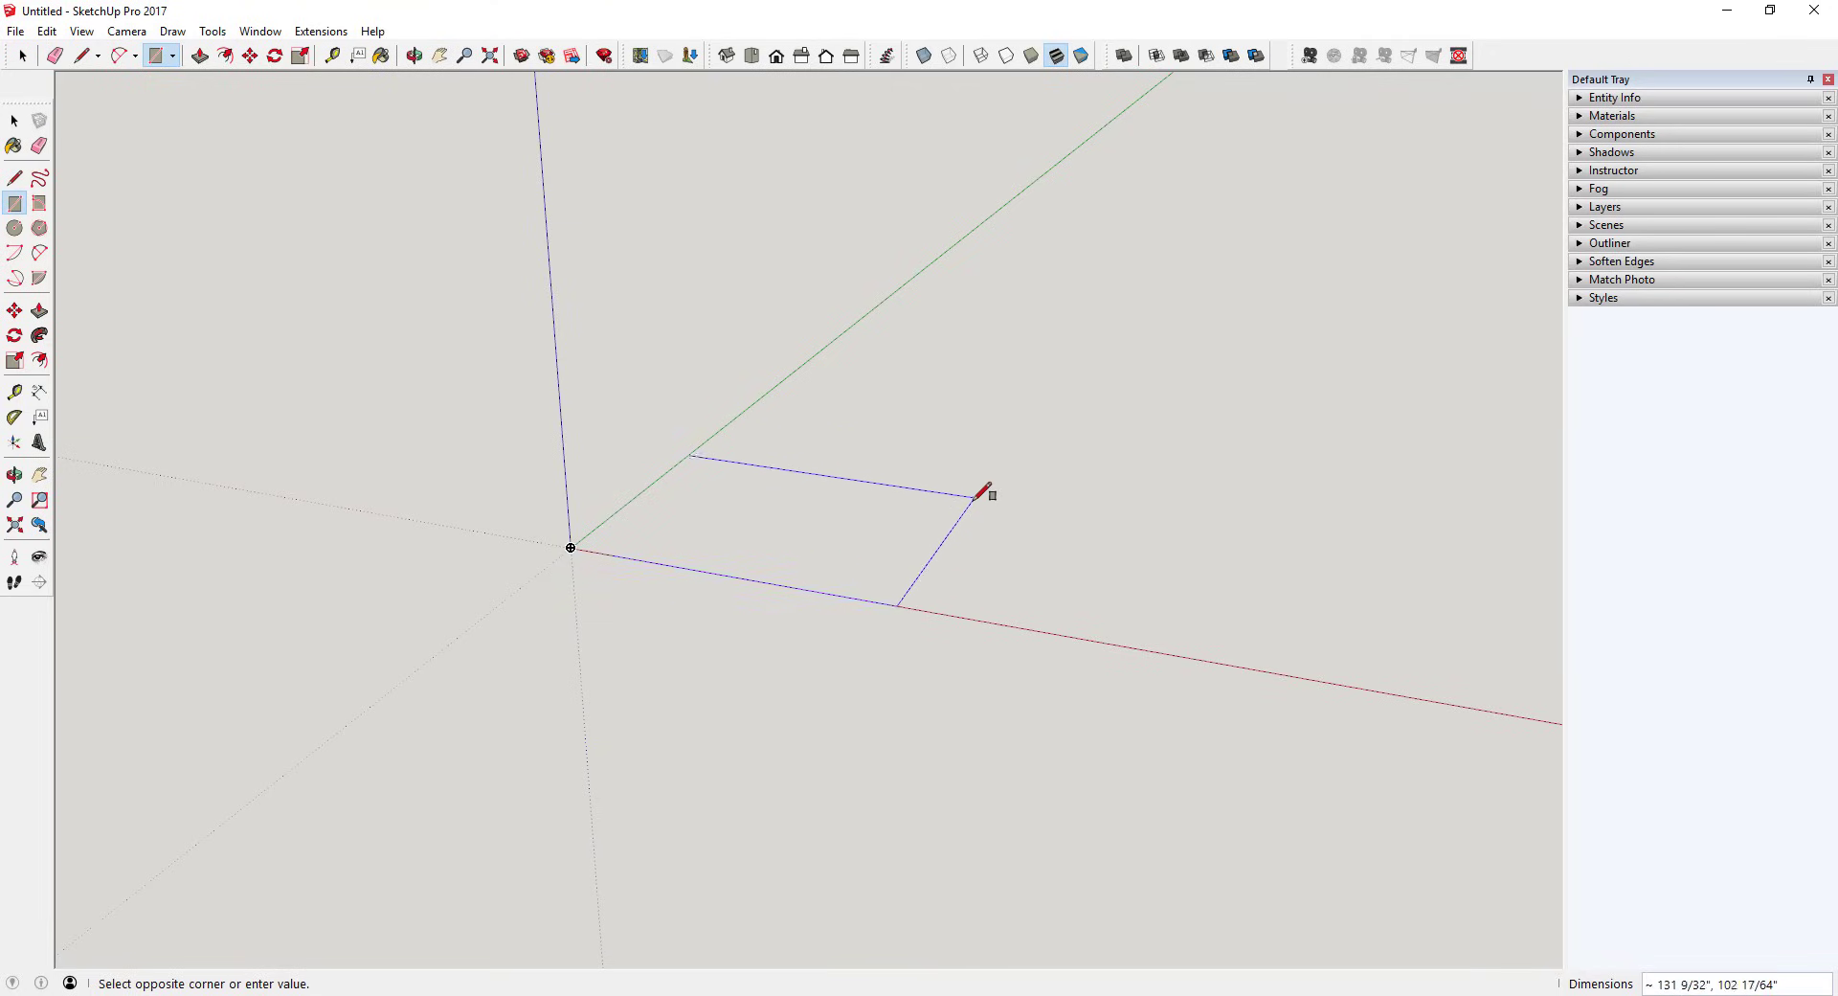
click(1022, 459)
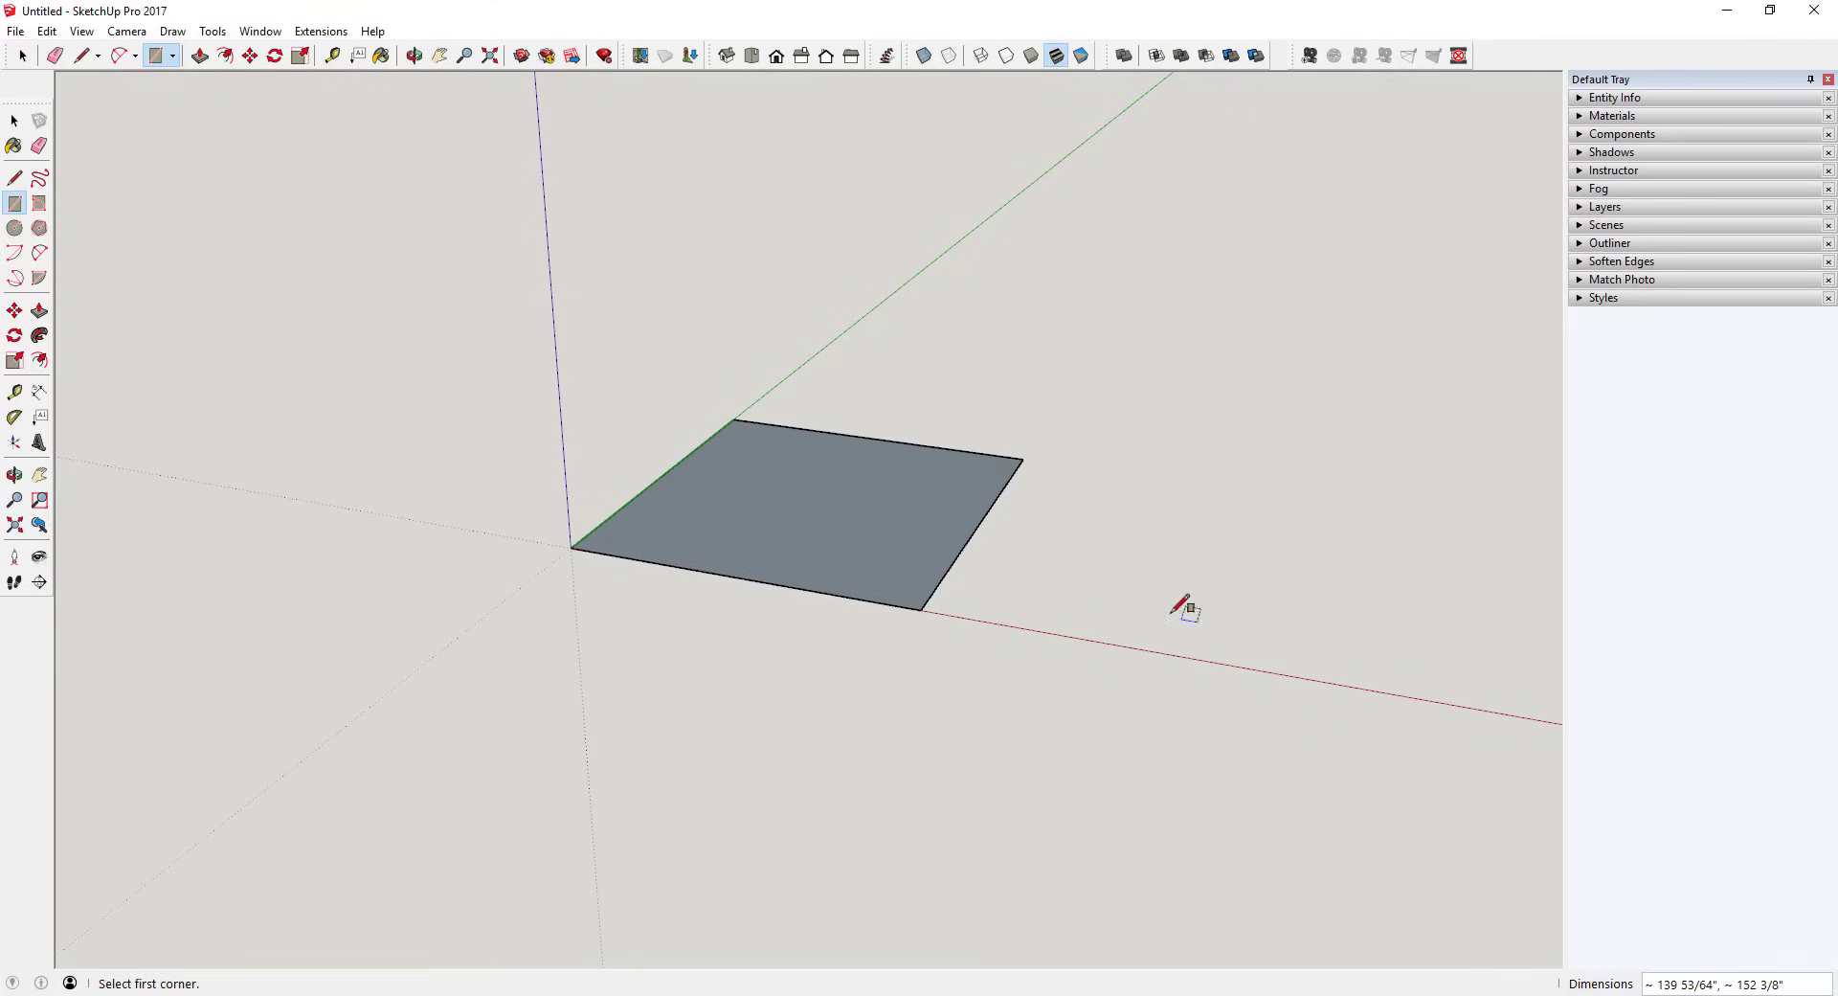
key(space)
double_click(880, 496)
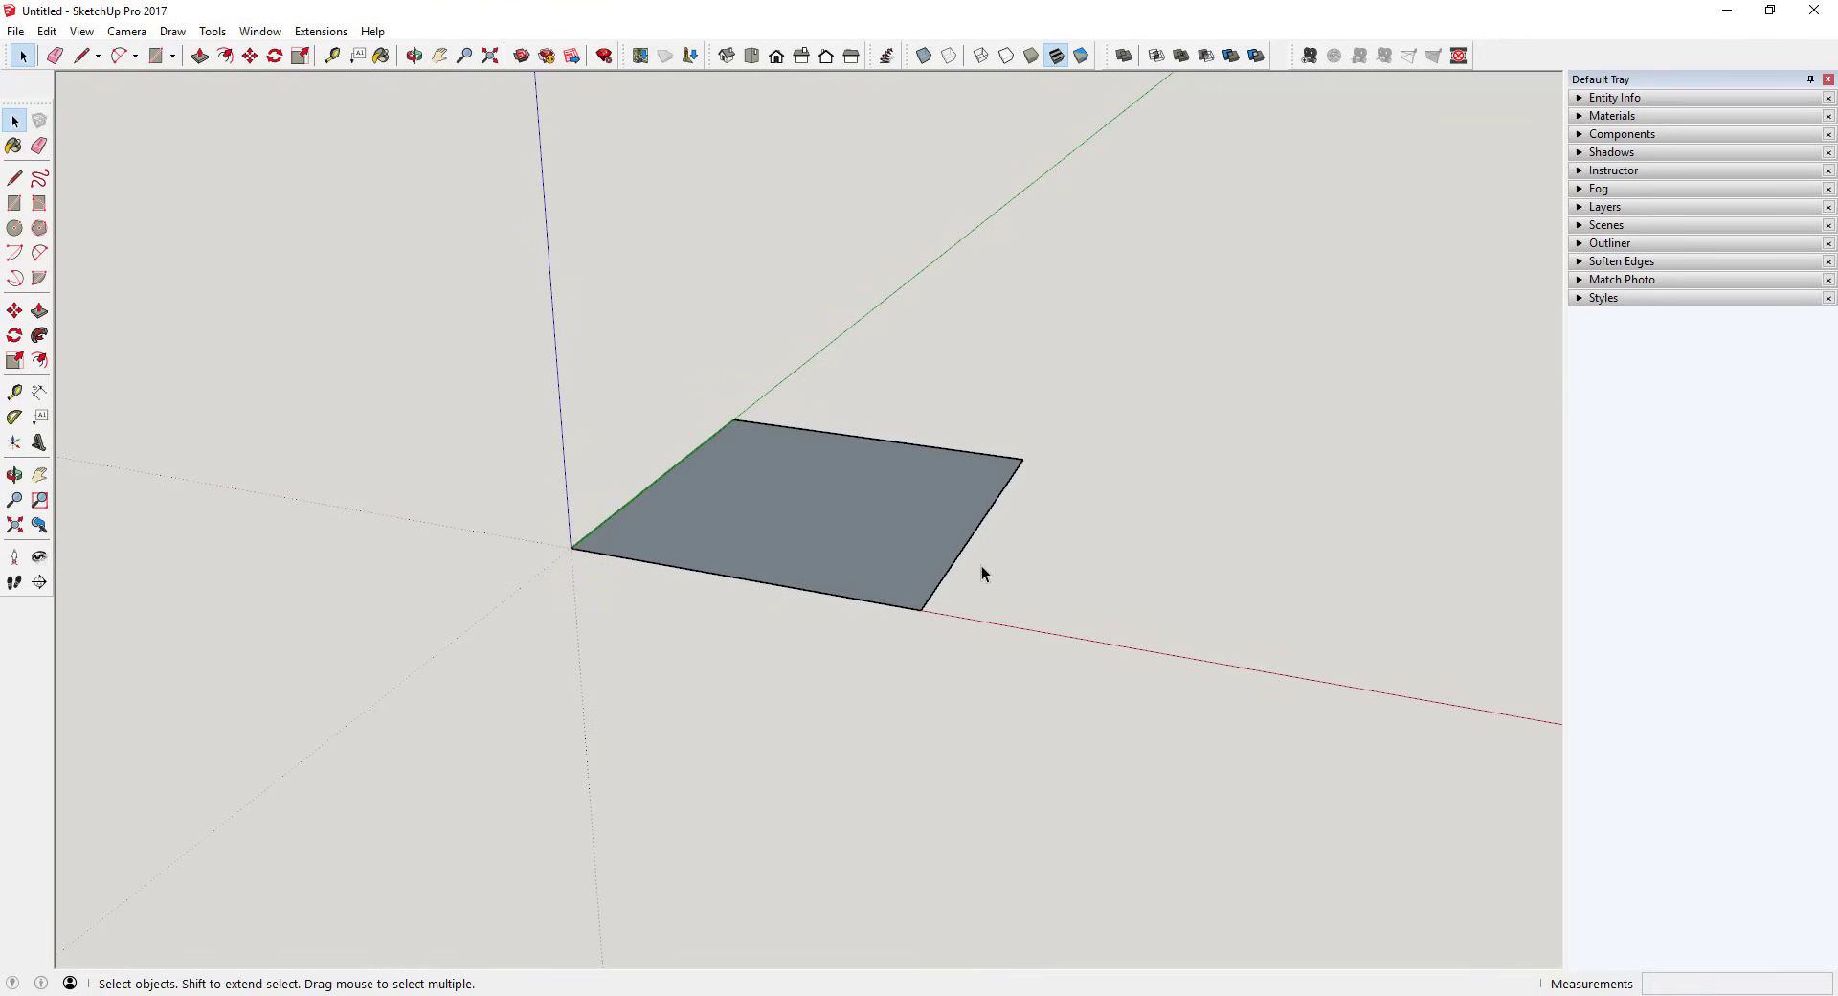
Start a smaller rectangle on the face, then cancel it.
key(r)
click(756, 477)
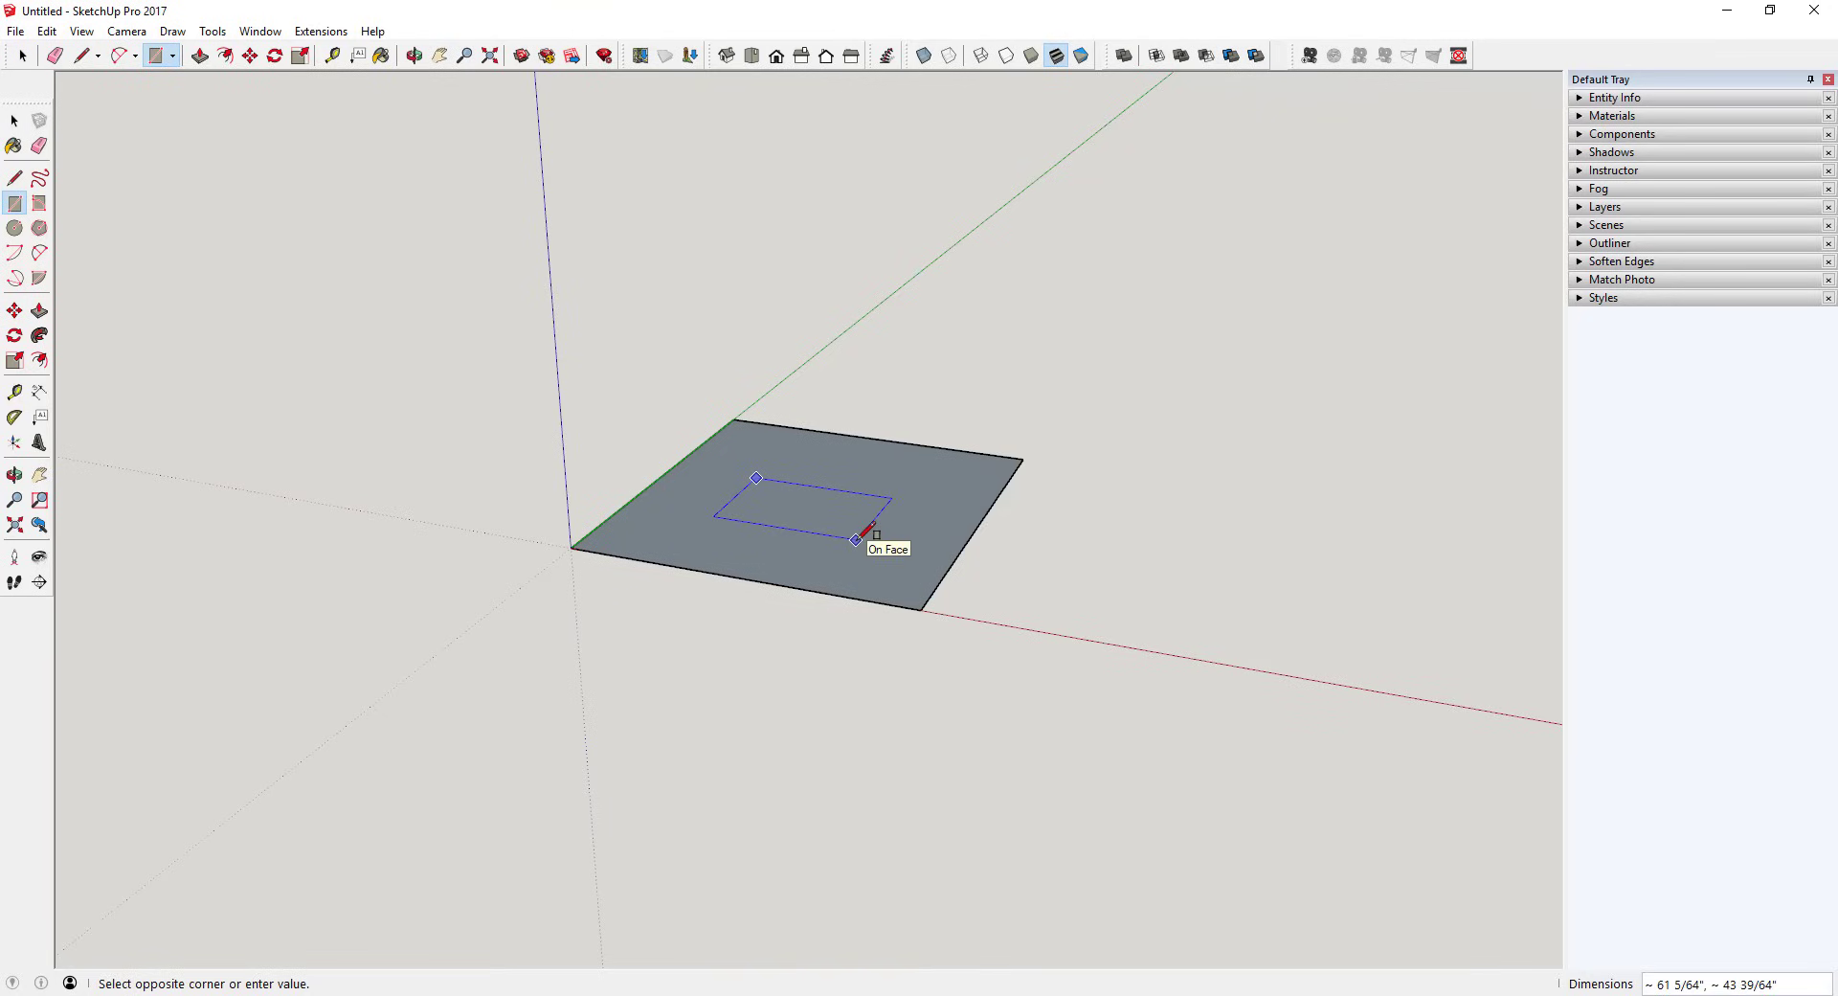
key(space)
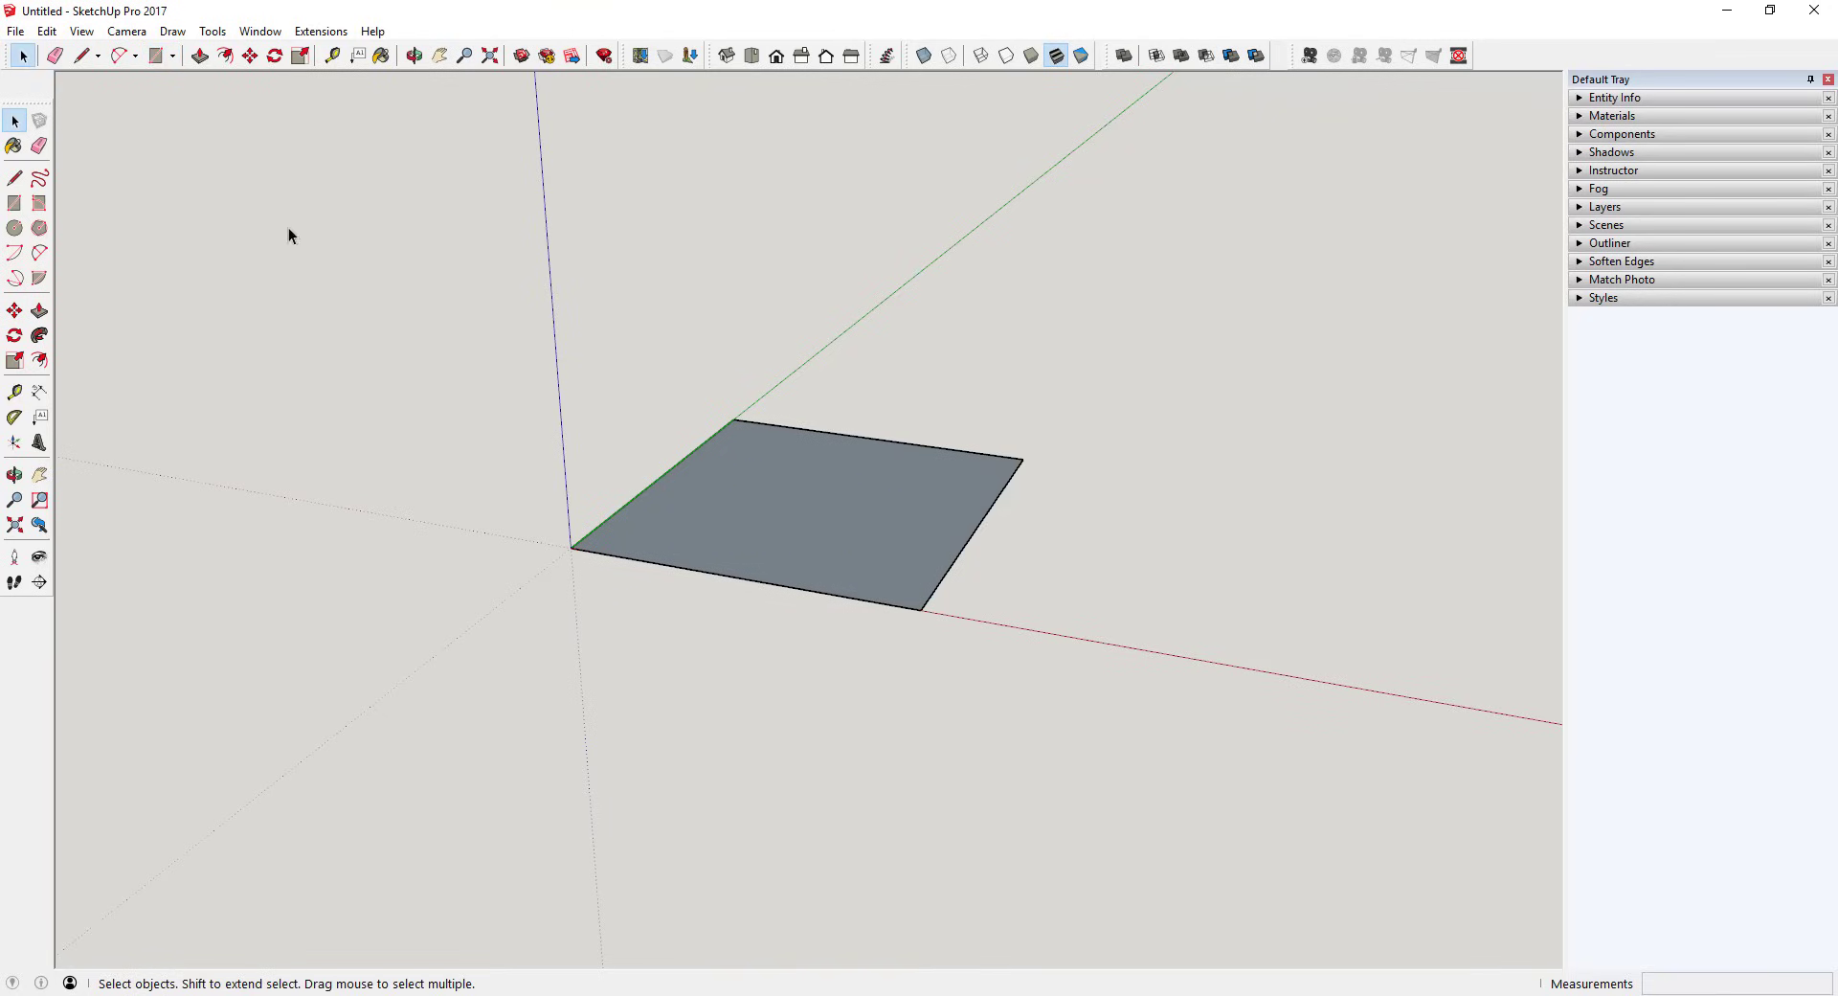
click(254, 30)
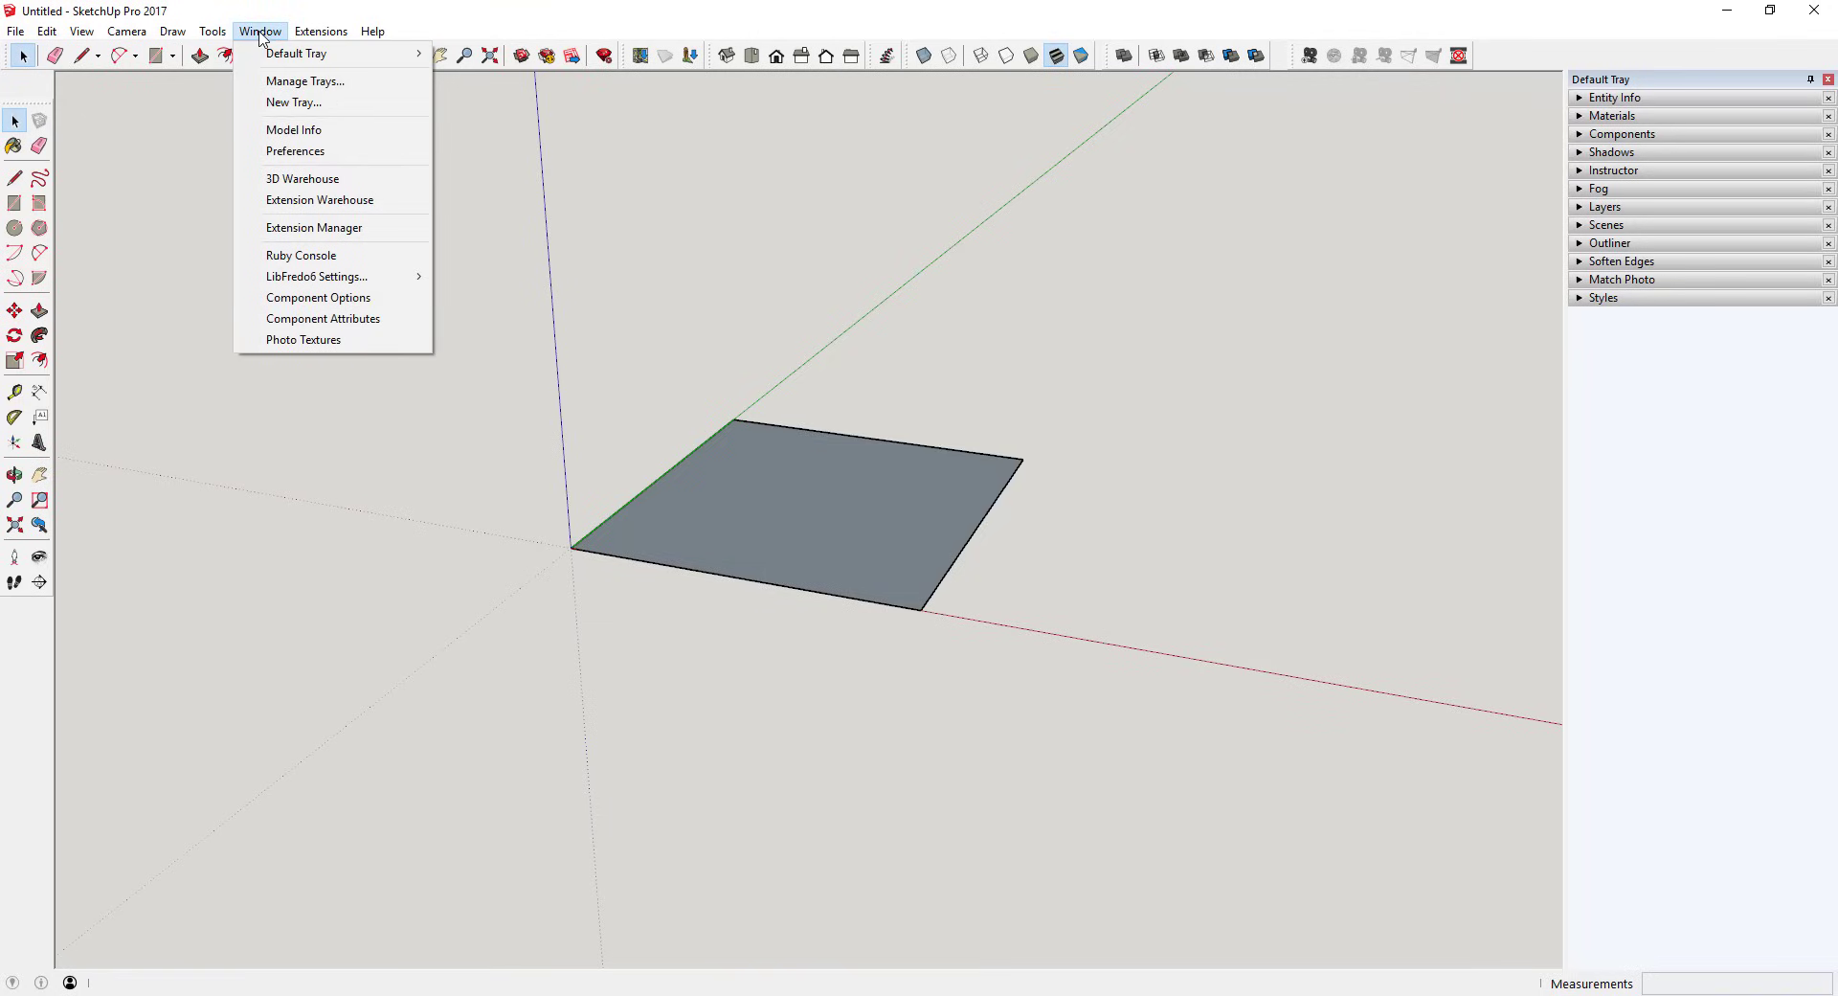
Set Model Info length units to Architectural format, briefly trying Fractional first.
click(303, 153)
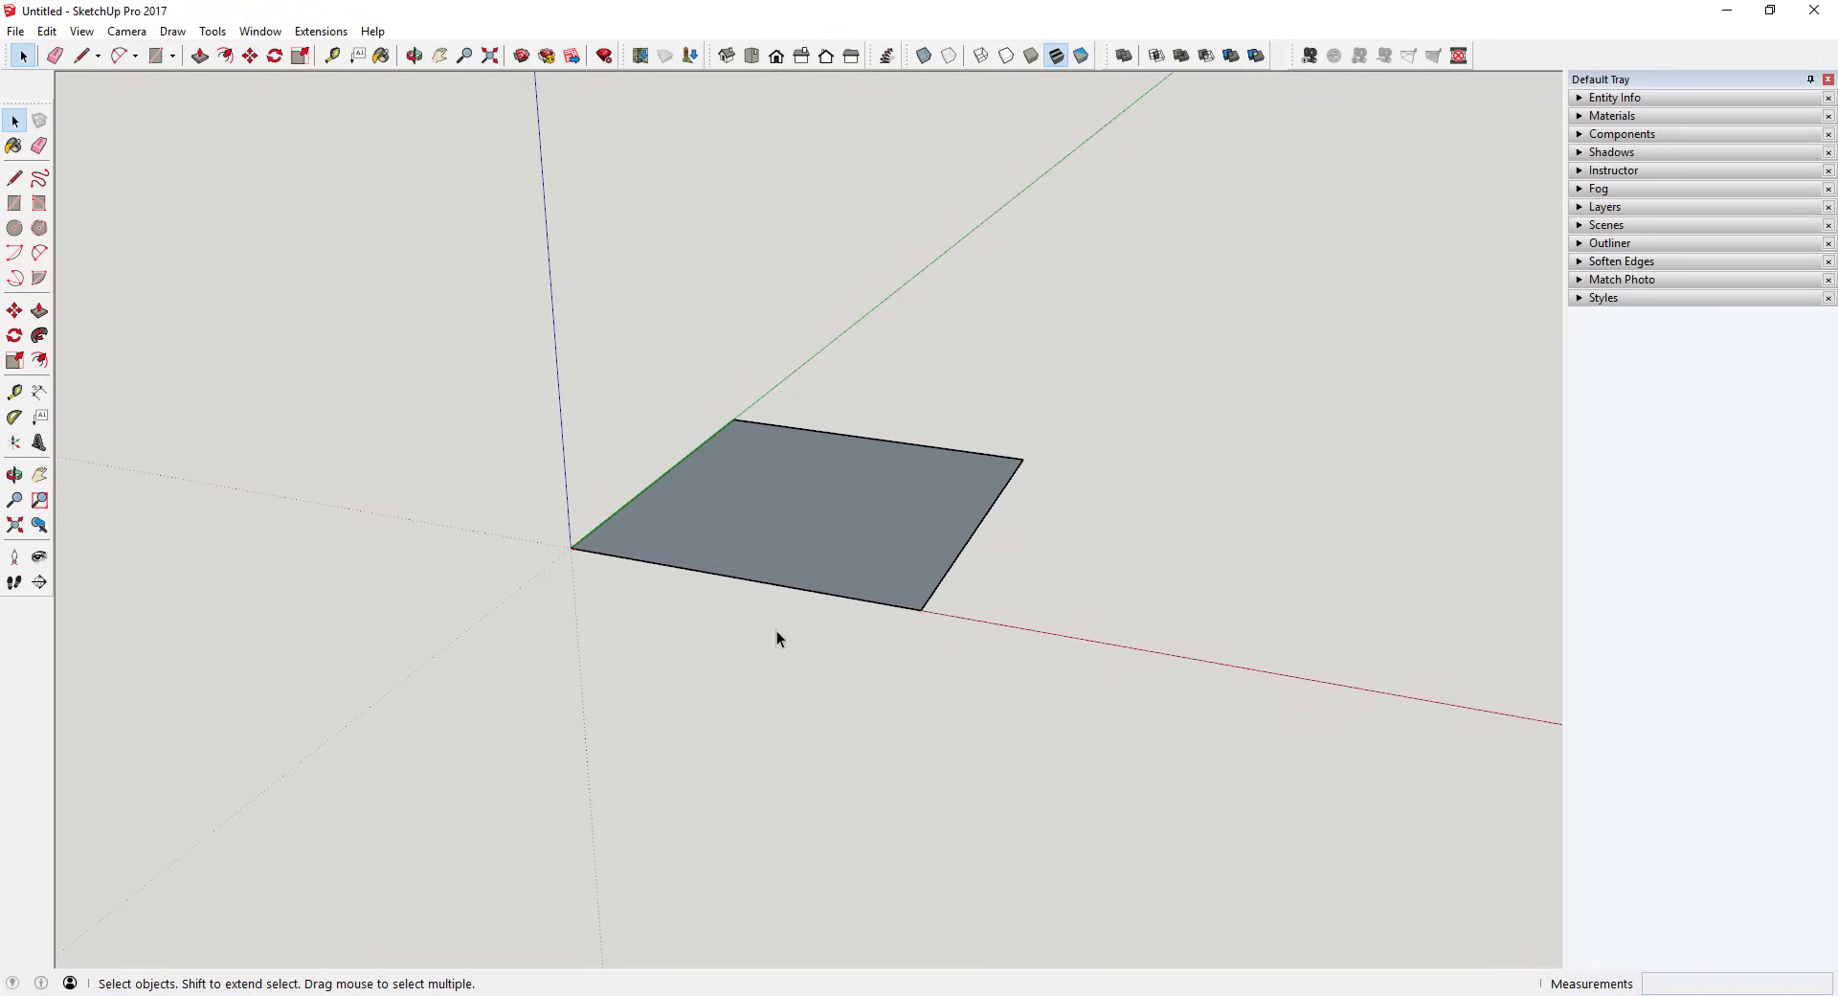
click(261, 31)
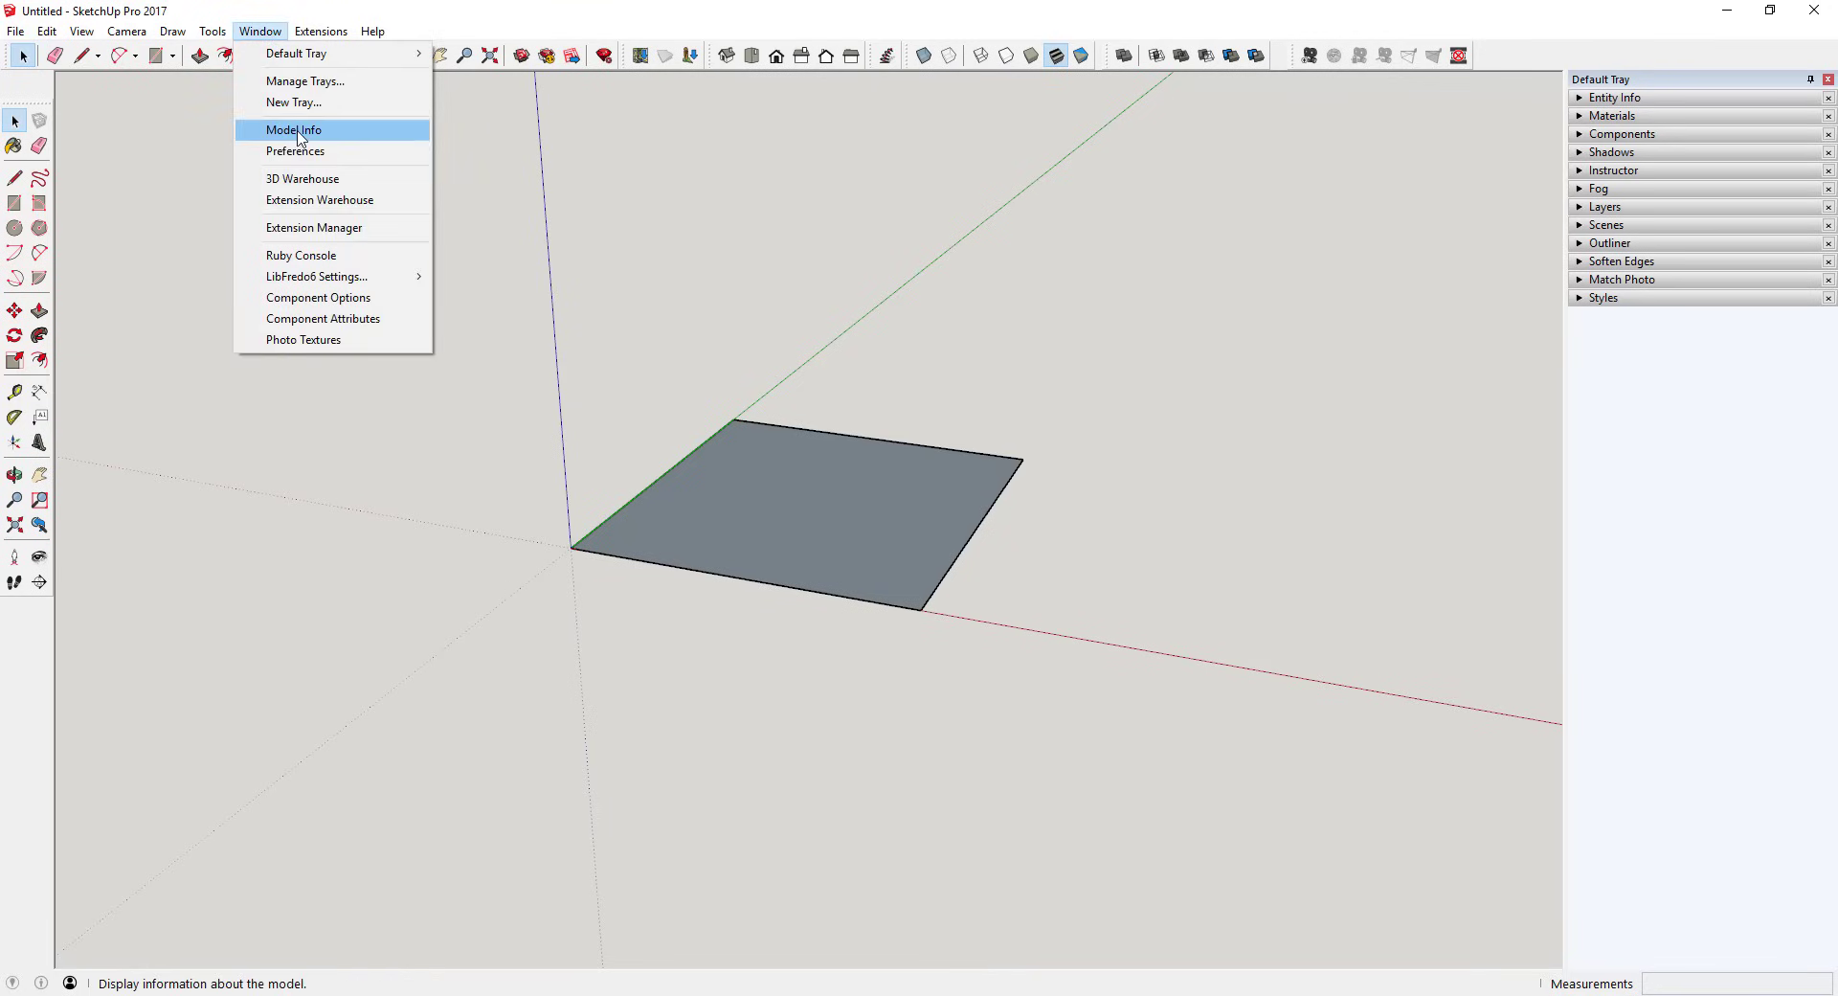
click(356, 135)
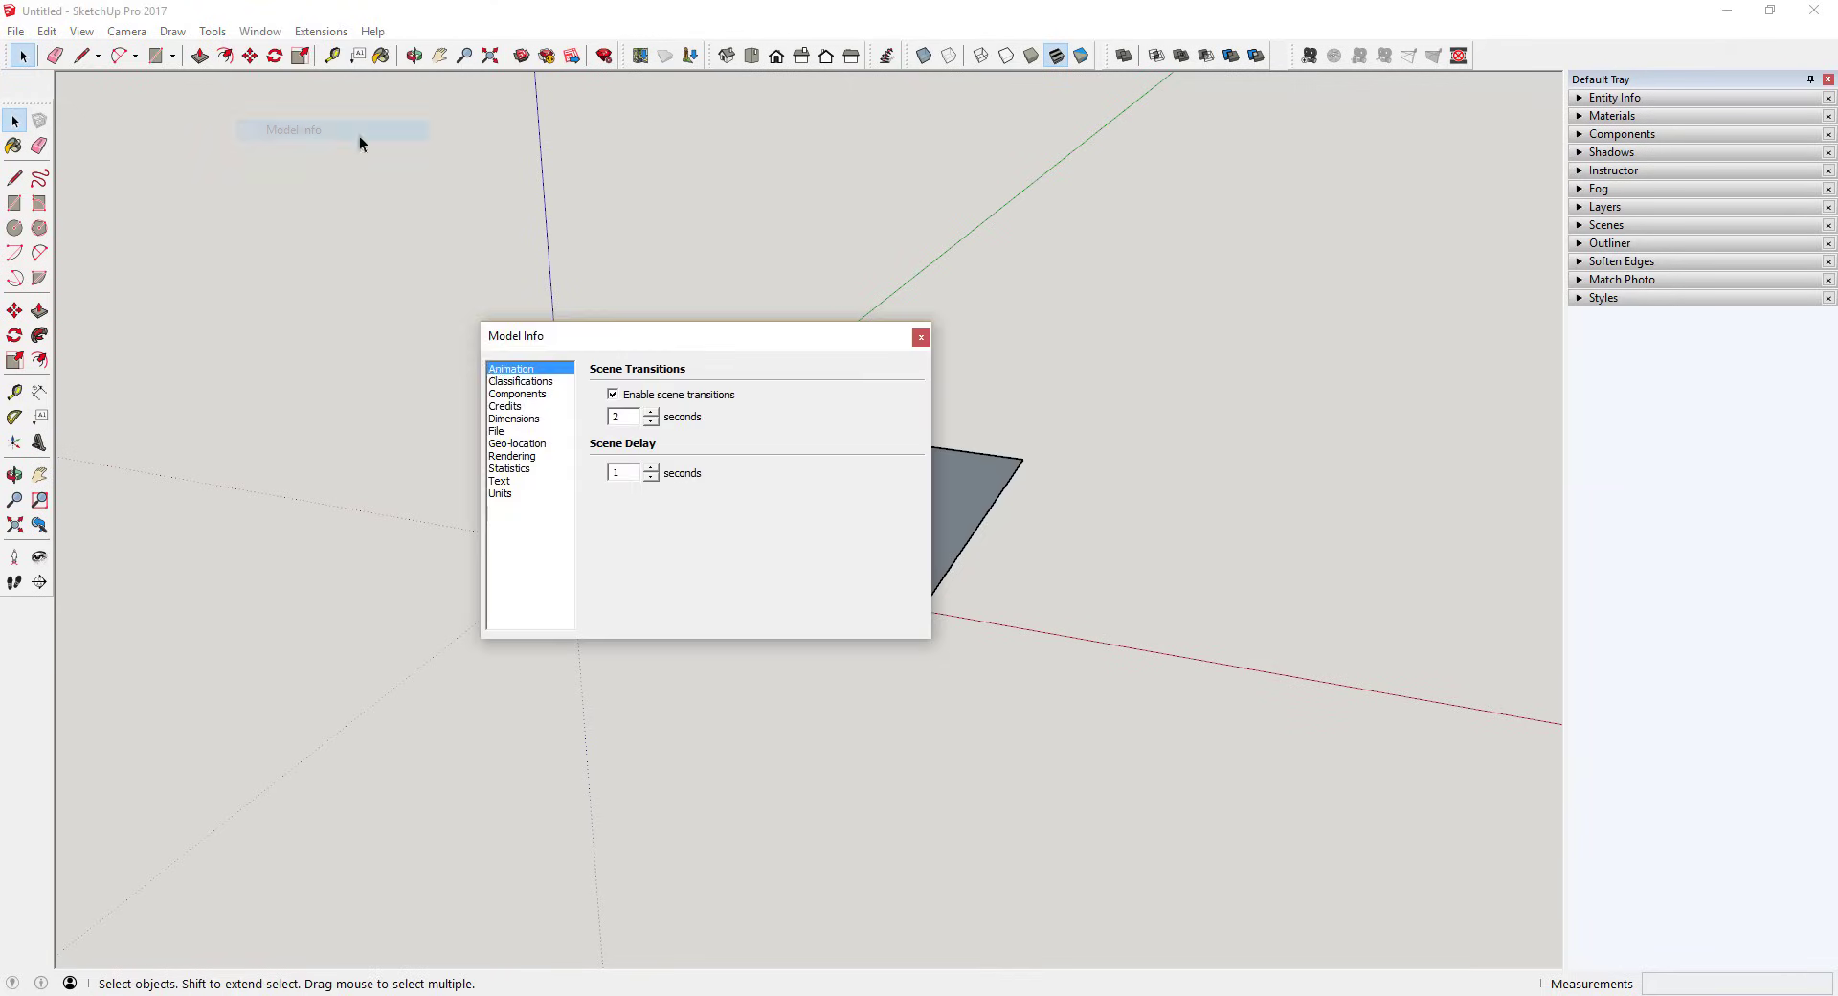
click(513, 493)
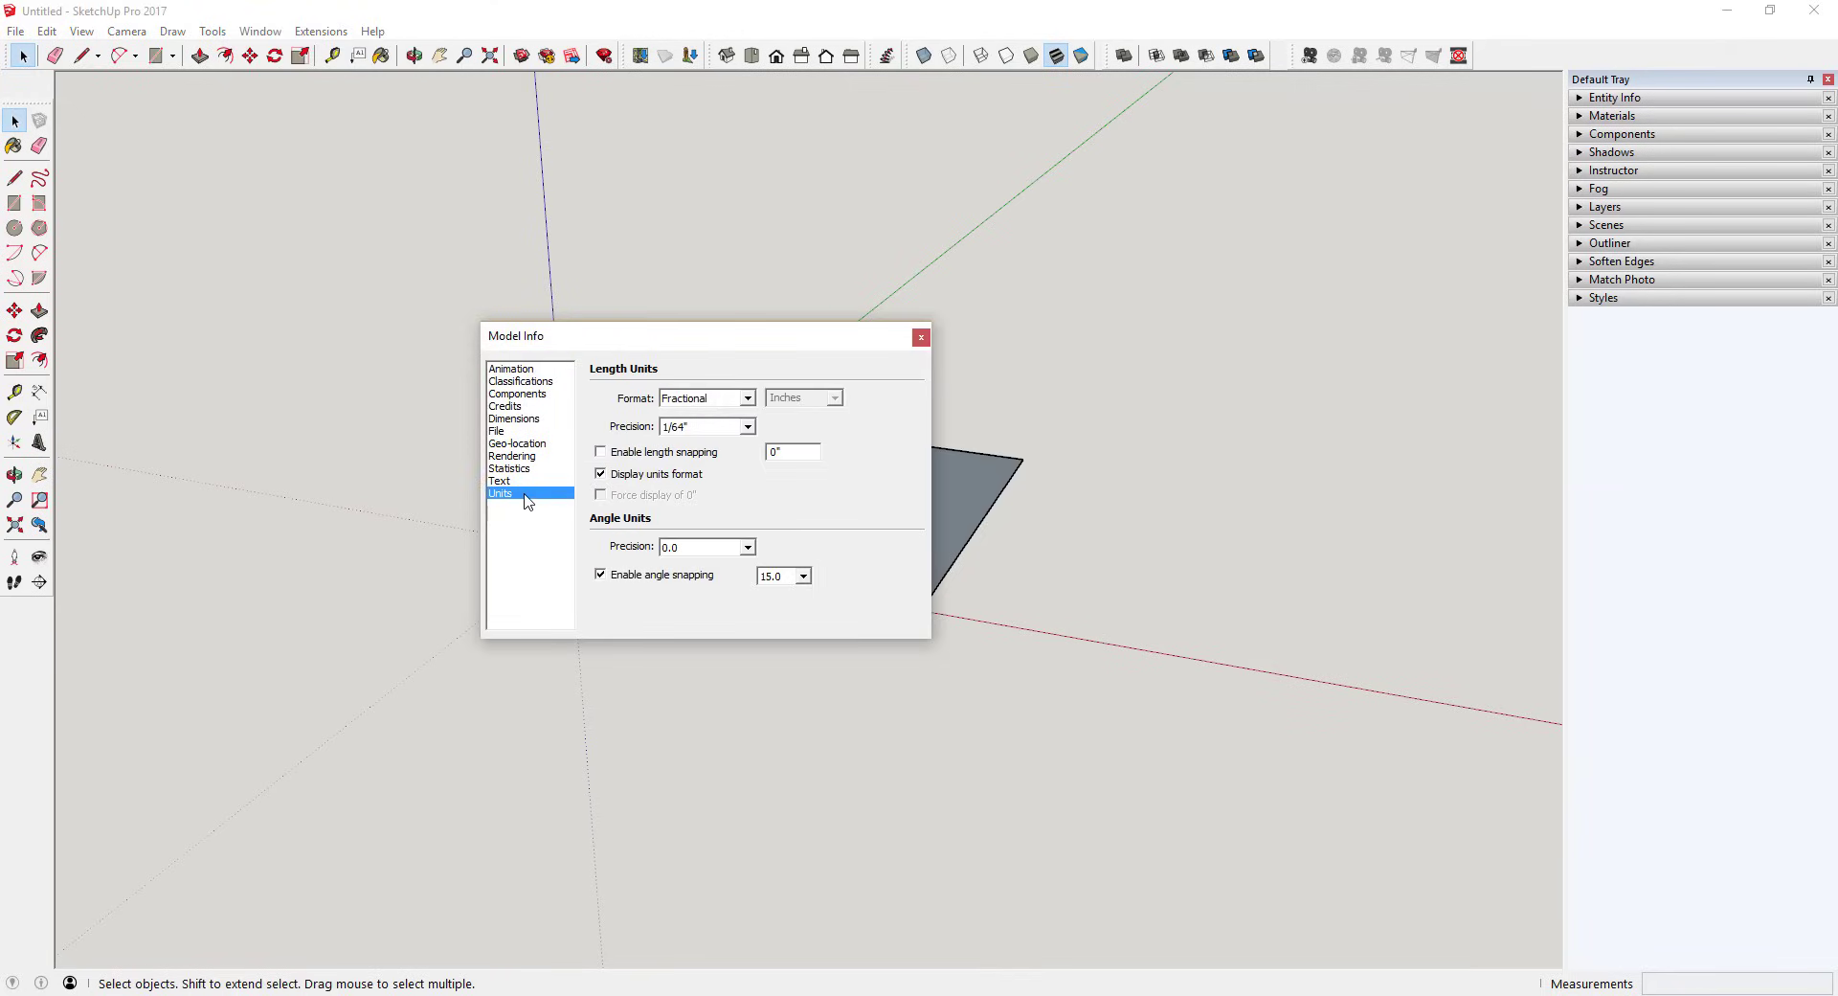
click(707, 397)
click(699, 412)
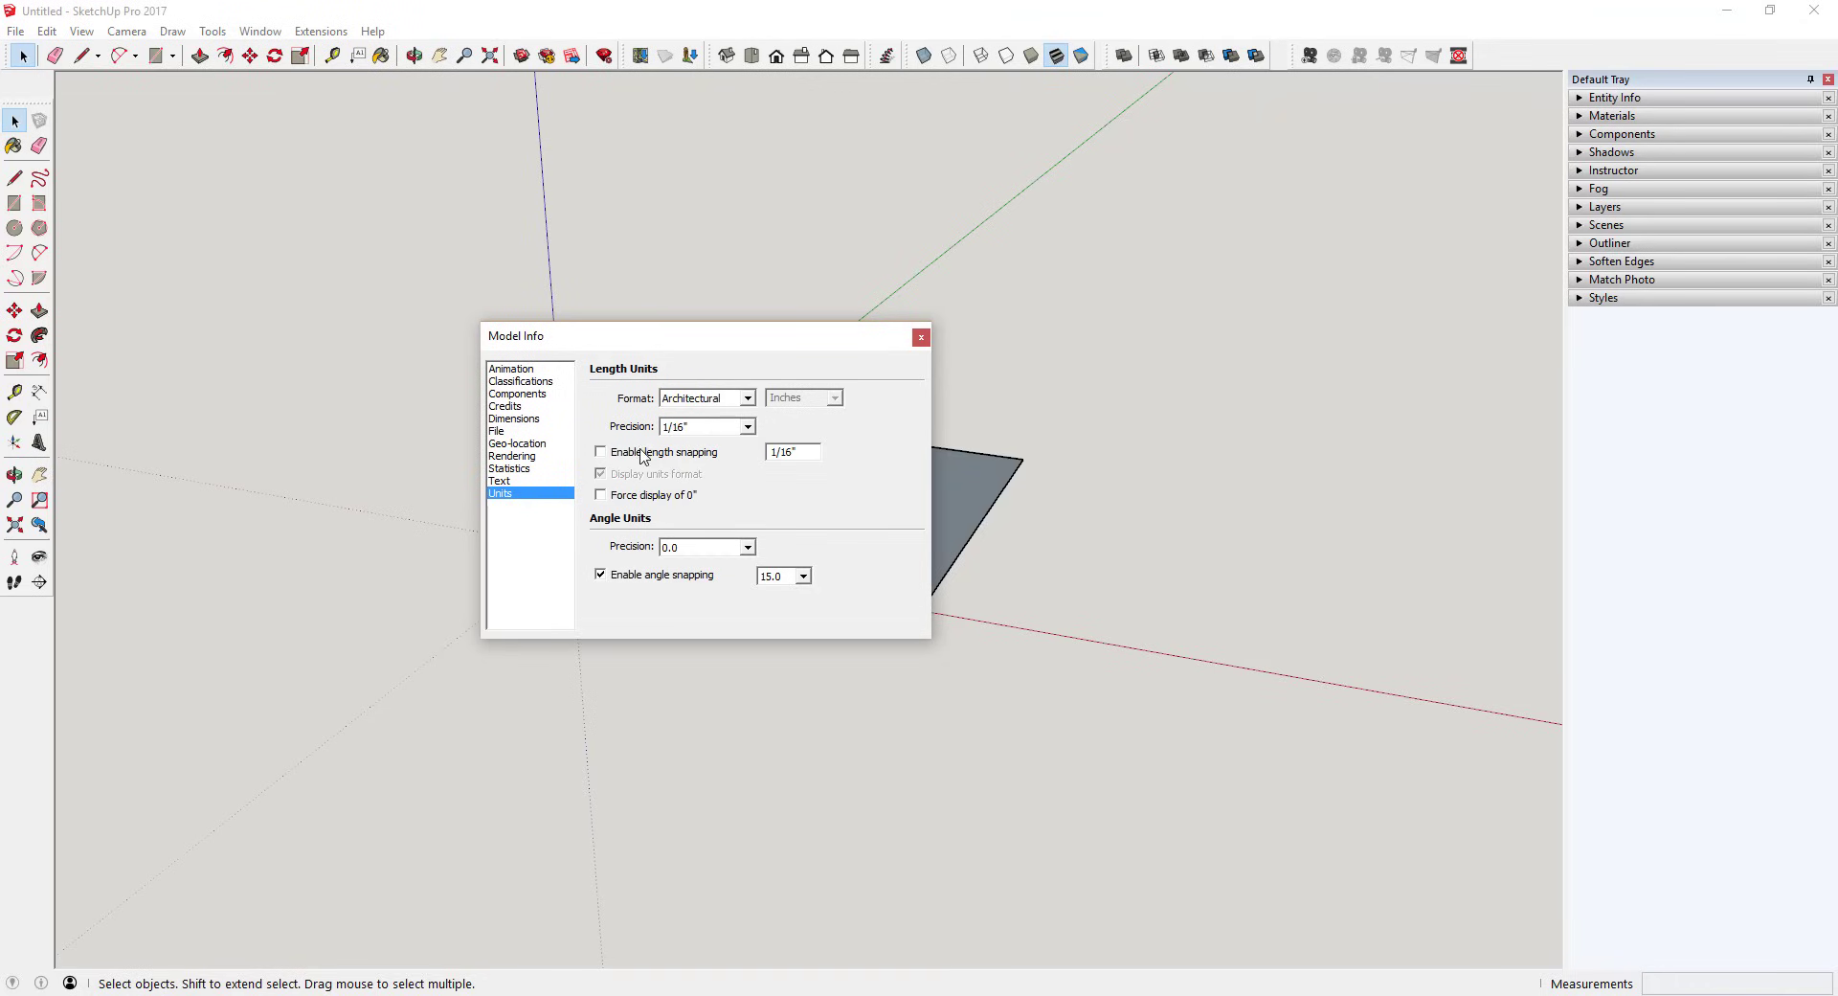
click(747, 399)
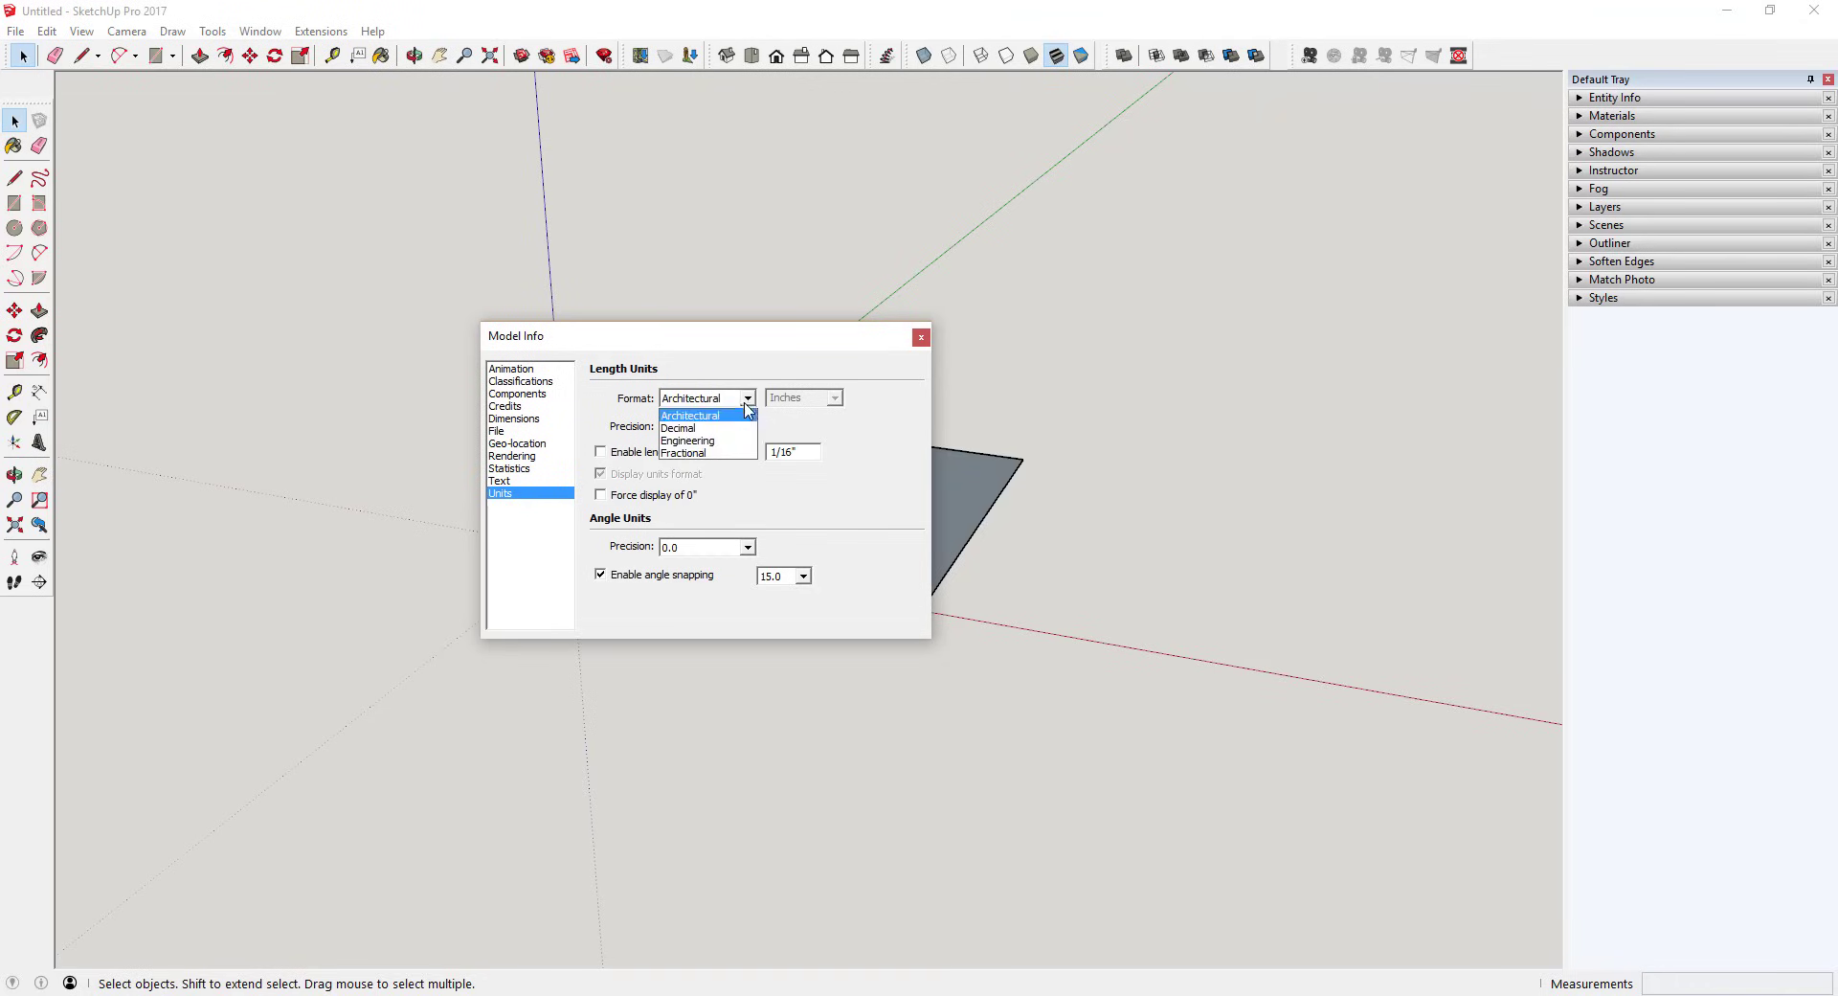
click(702, 452)
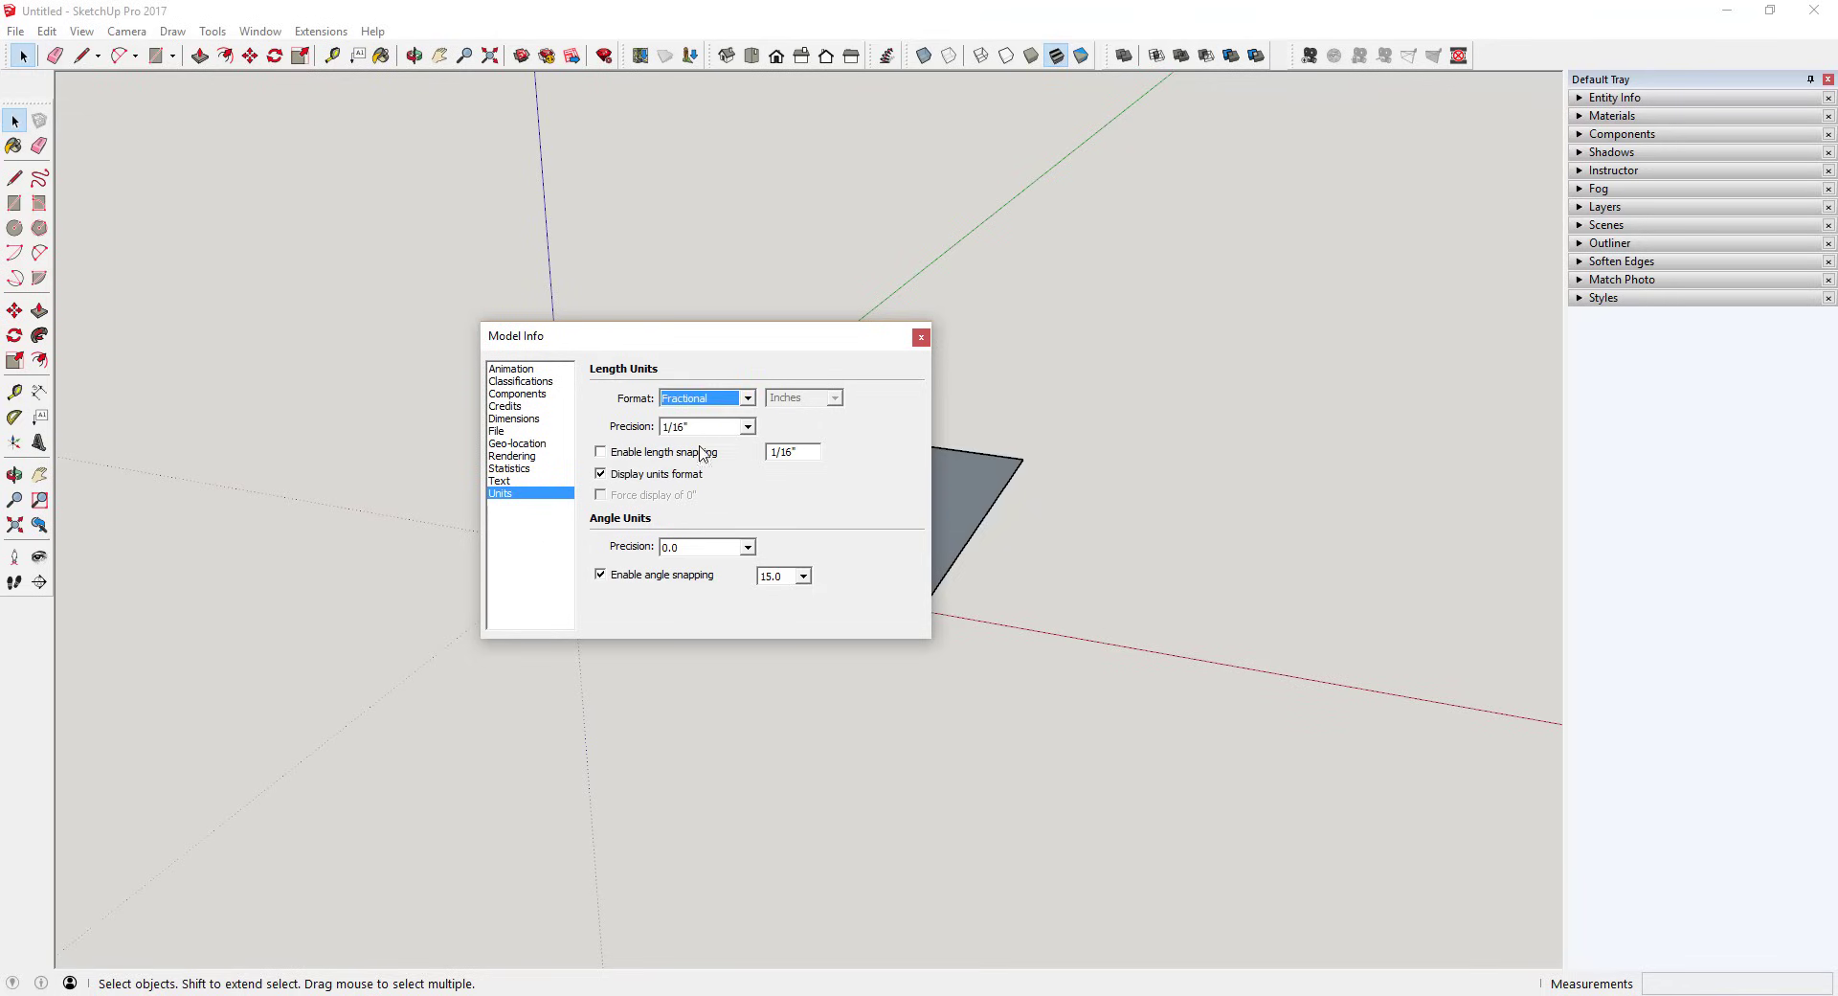
click(749, 397)
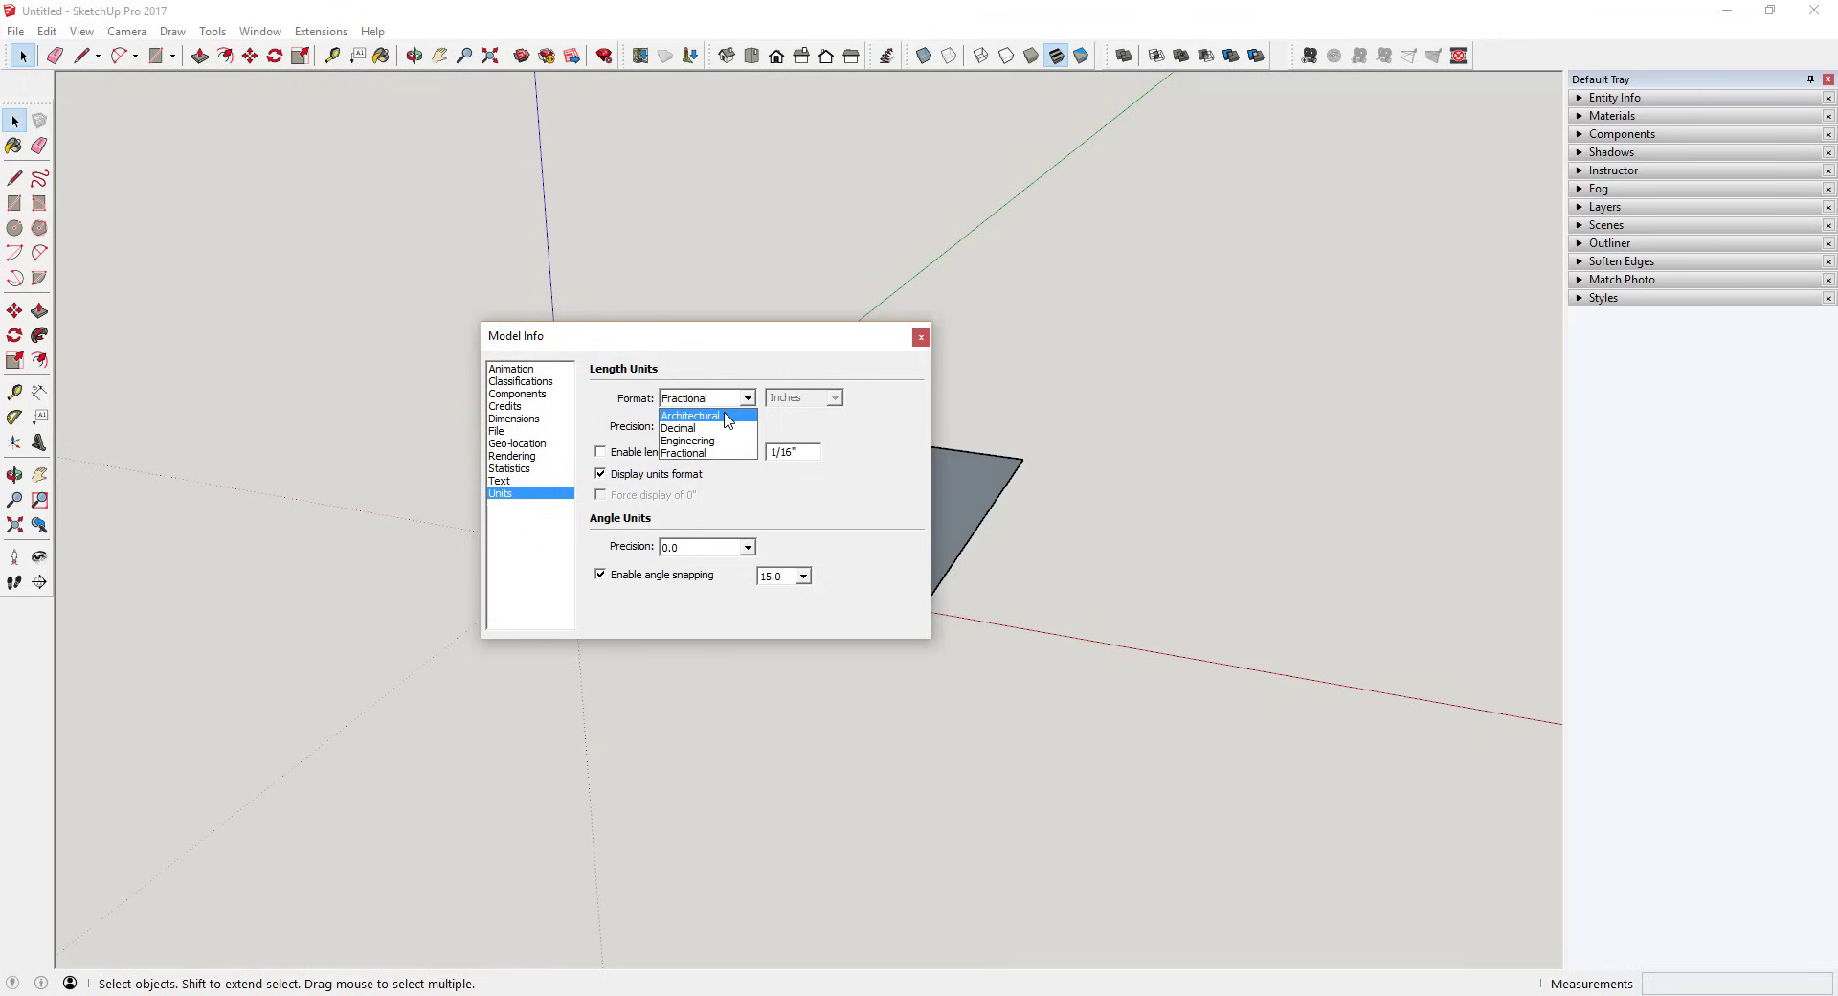
click(727, 417)
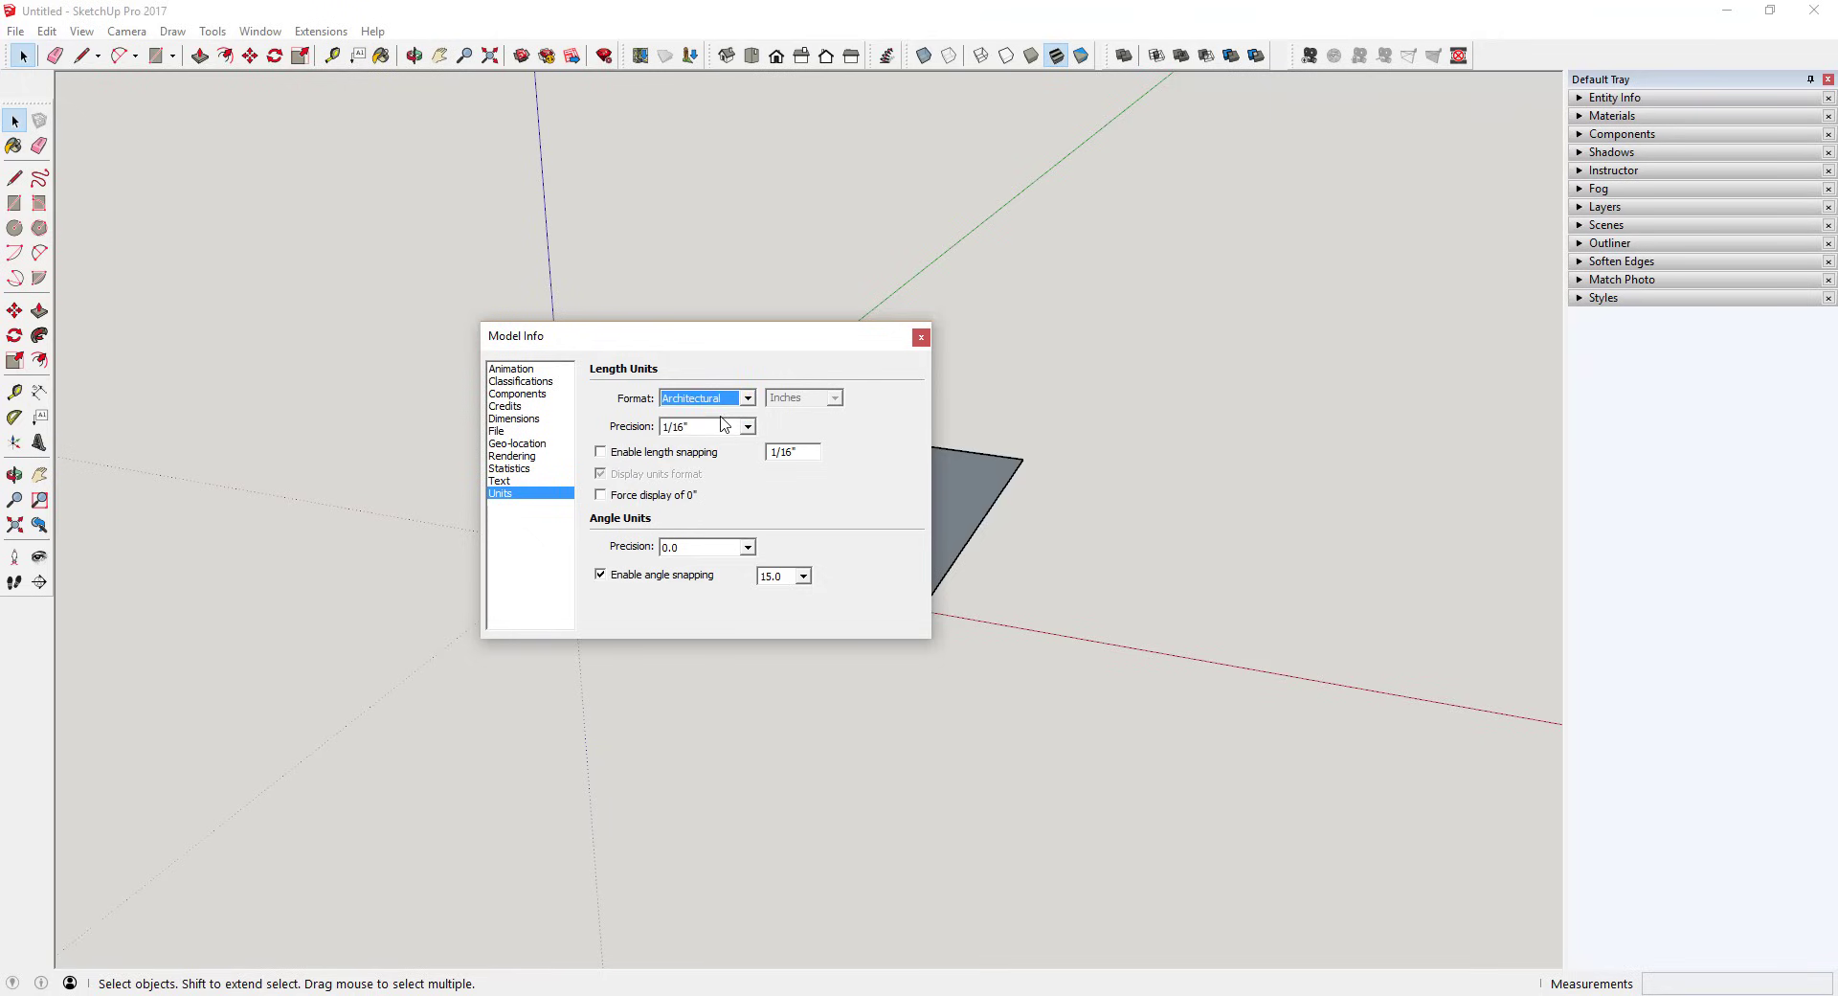
click(919, 336)
Start a rectangle corner beside the slab, then abandon it.
key(r)
click(1003, 620)
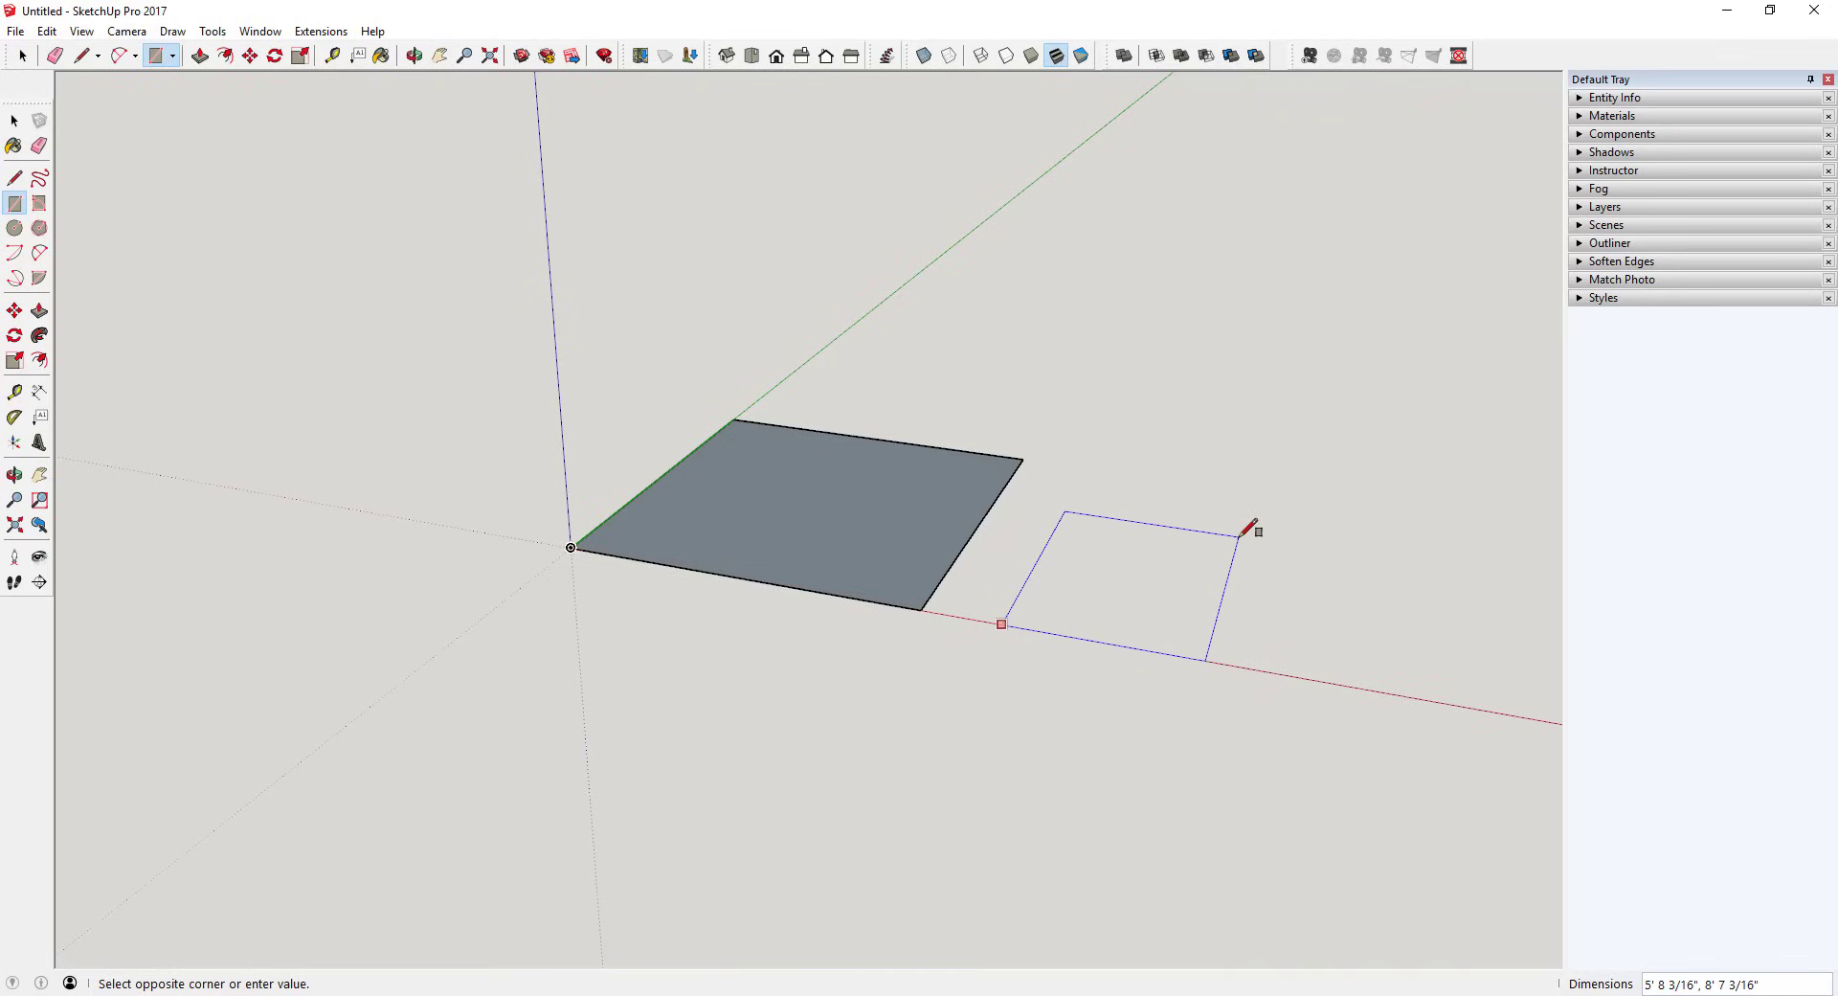
key(space)
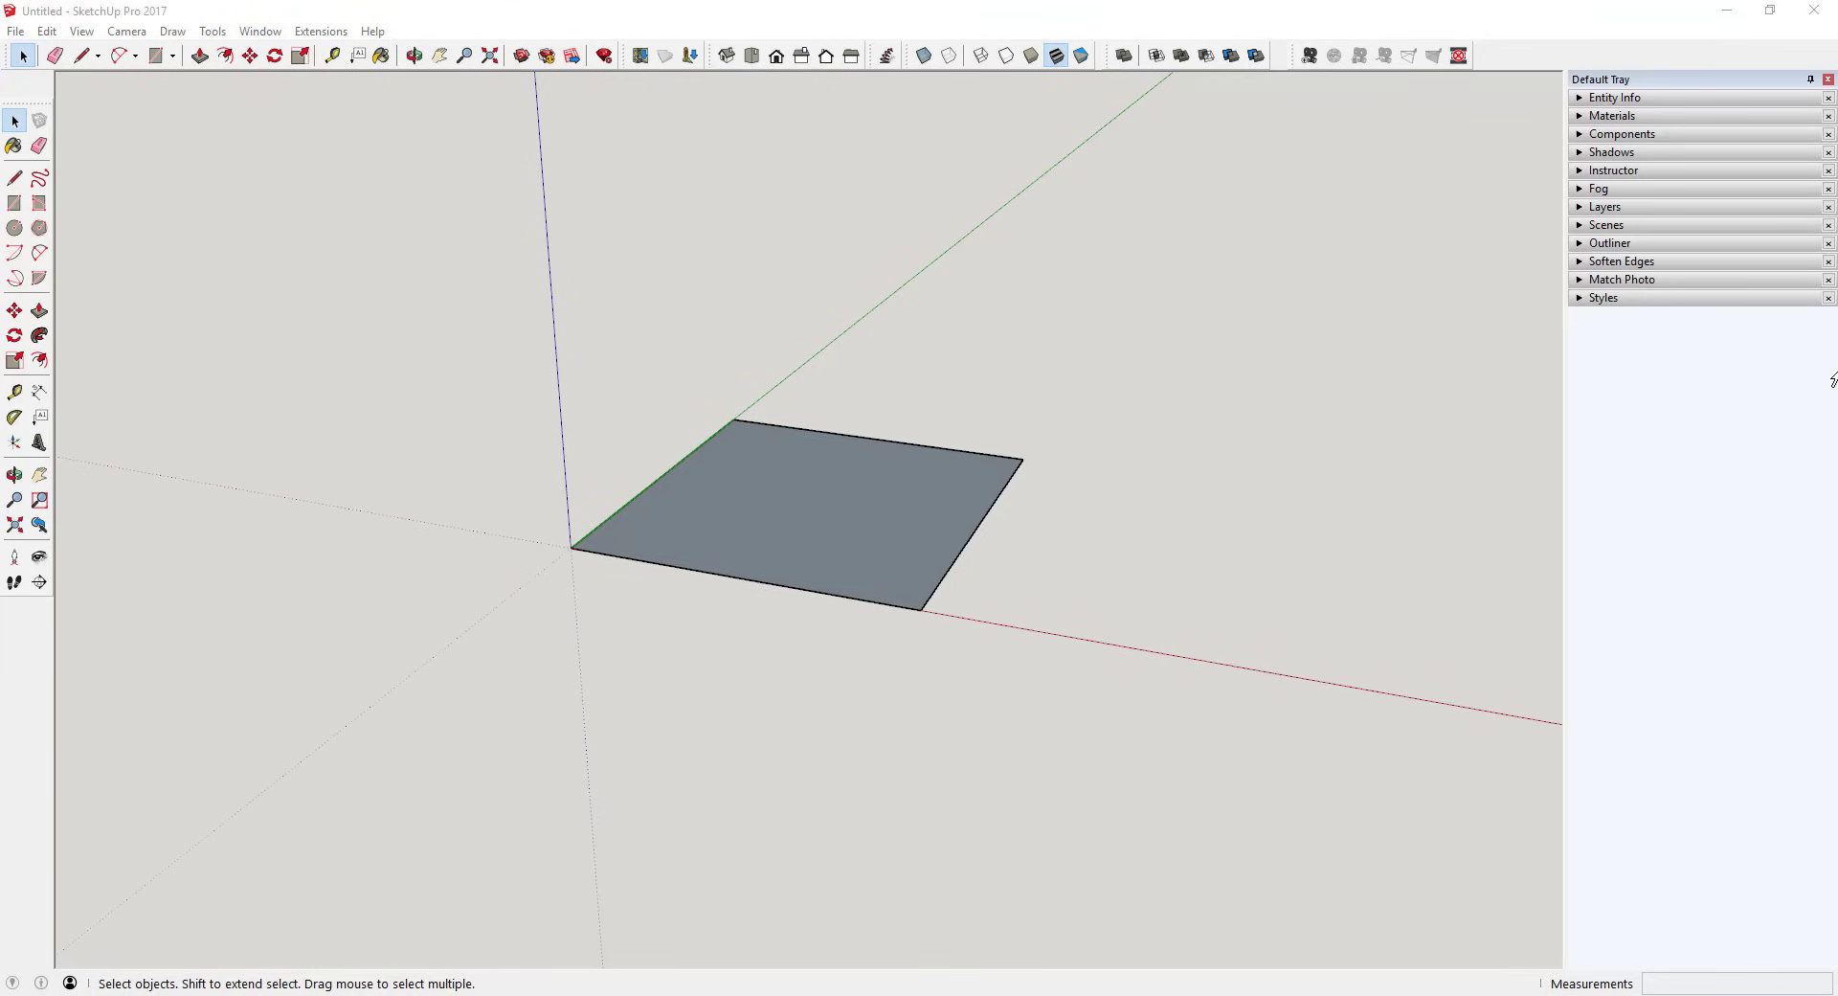
click(259, 32)
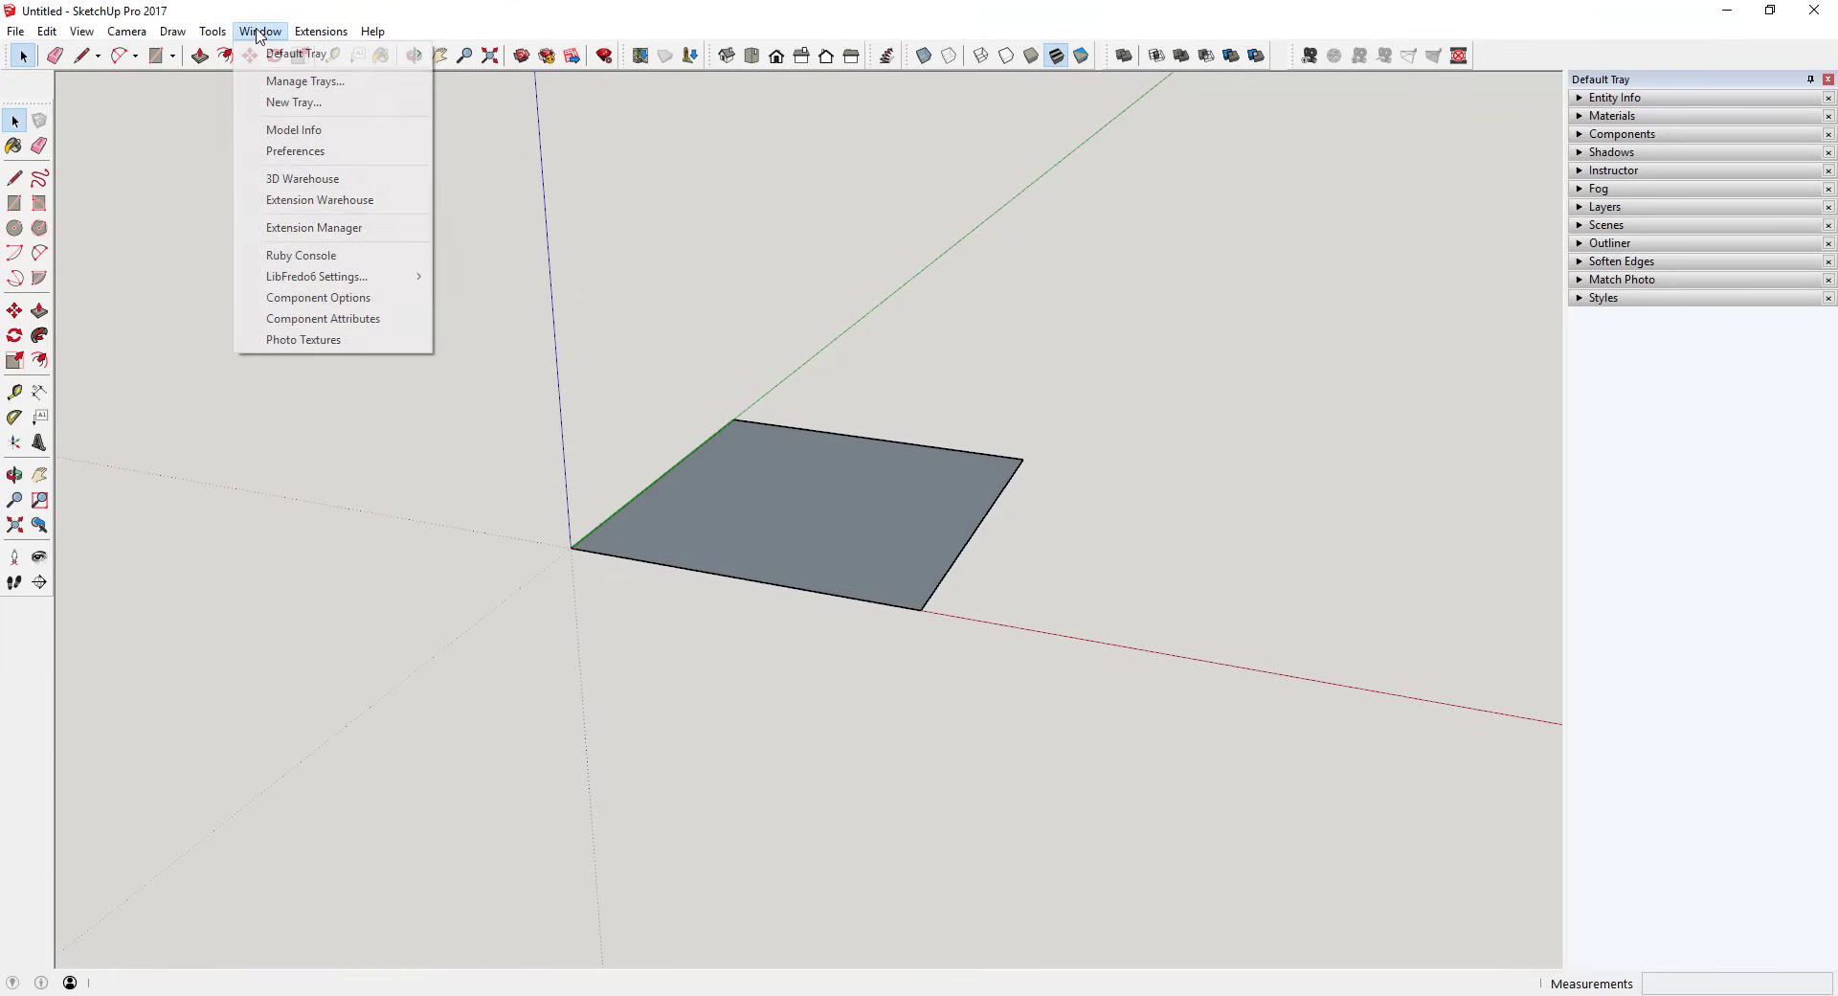
click(311, 132)
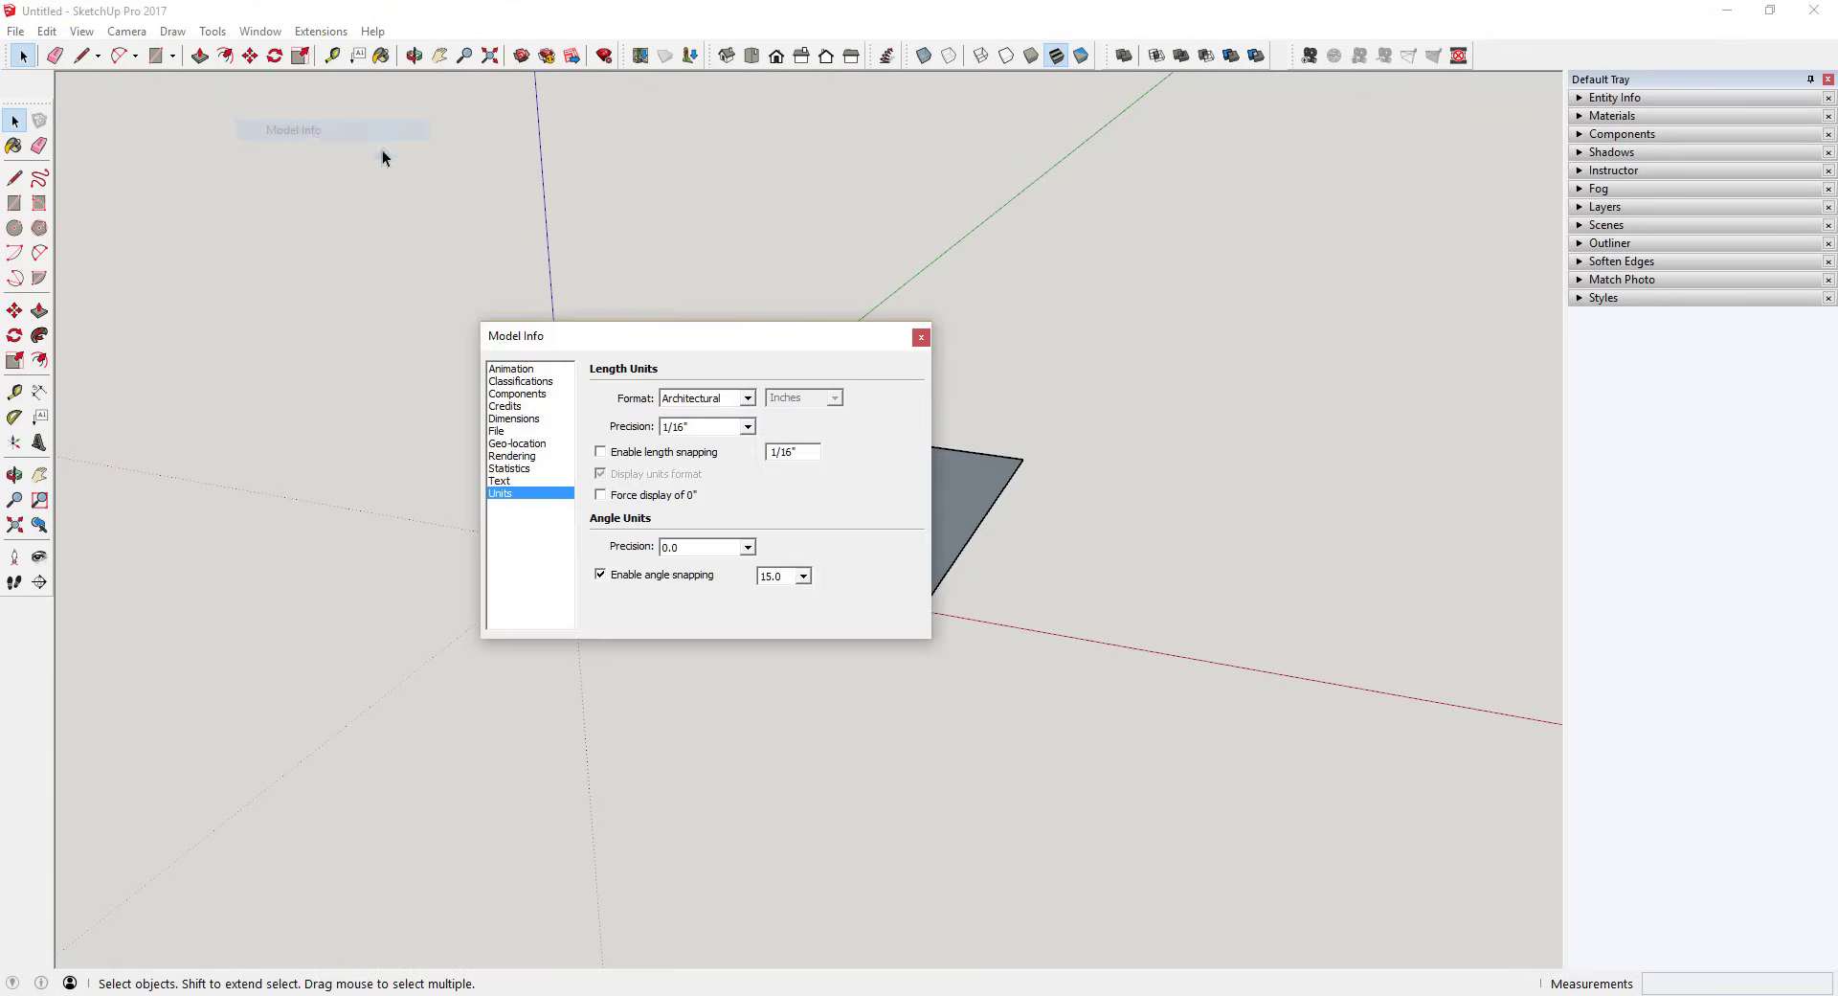
click(749, 430)
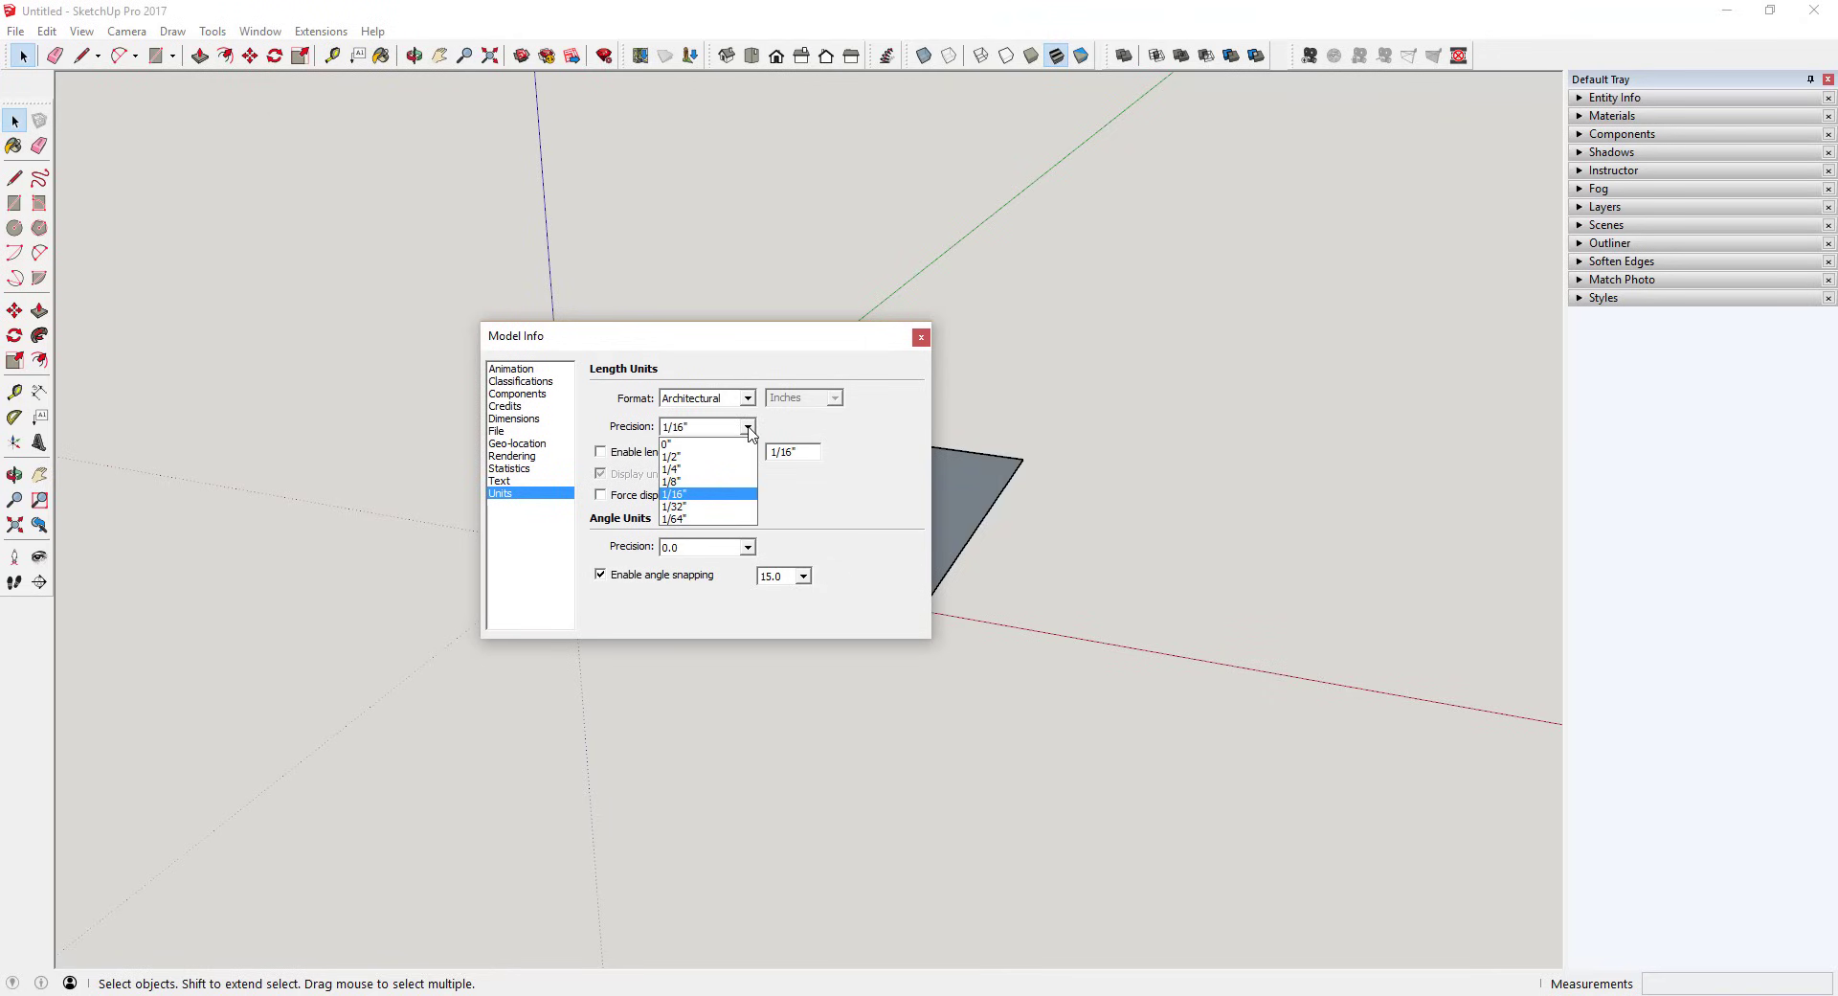
click(688, 500)
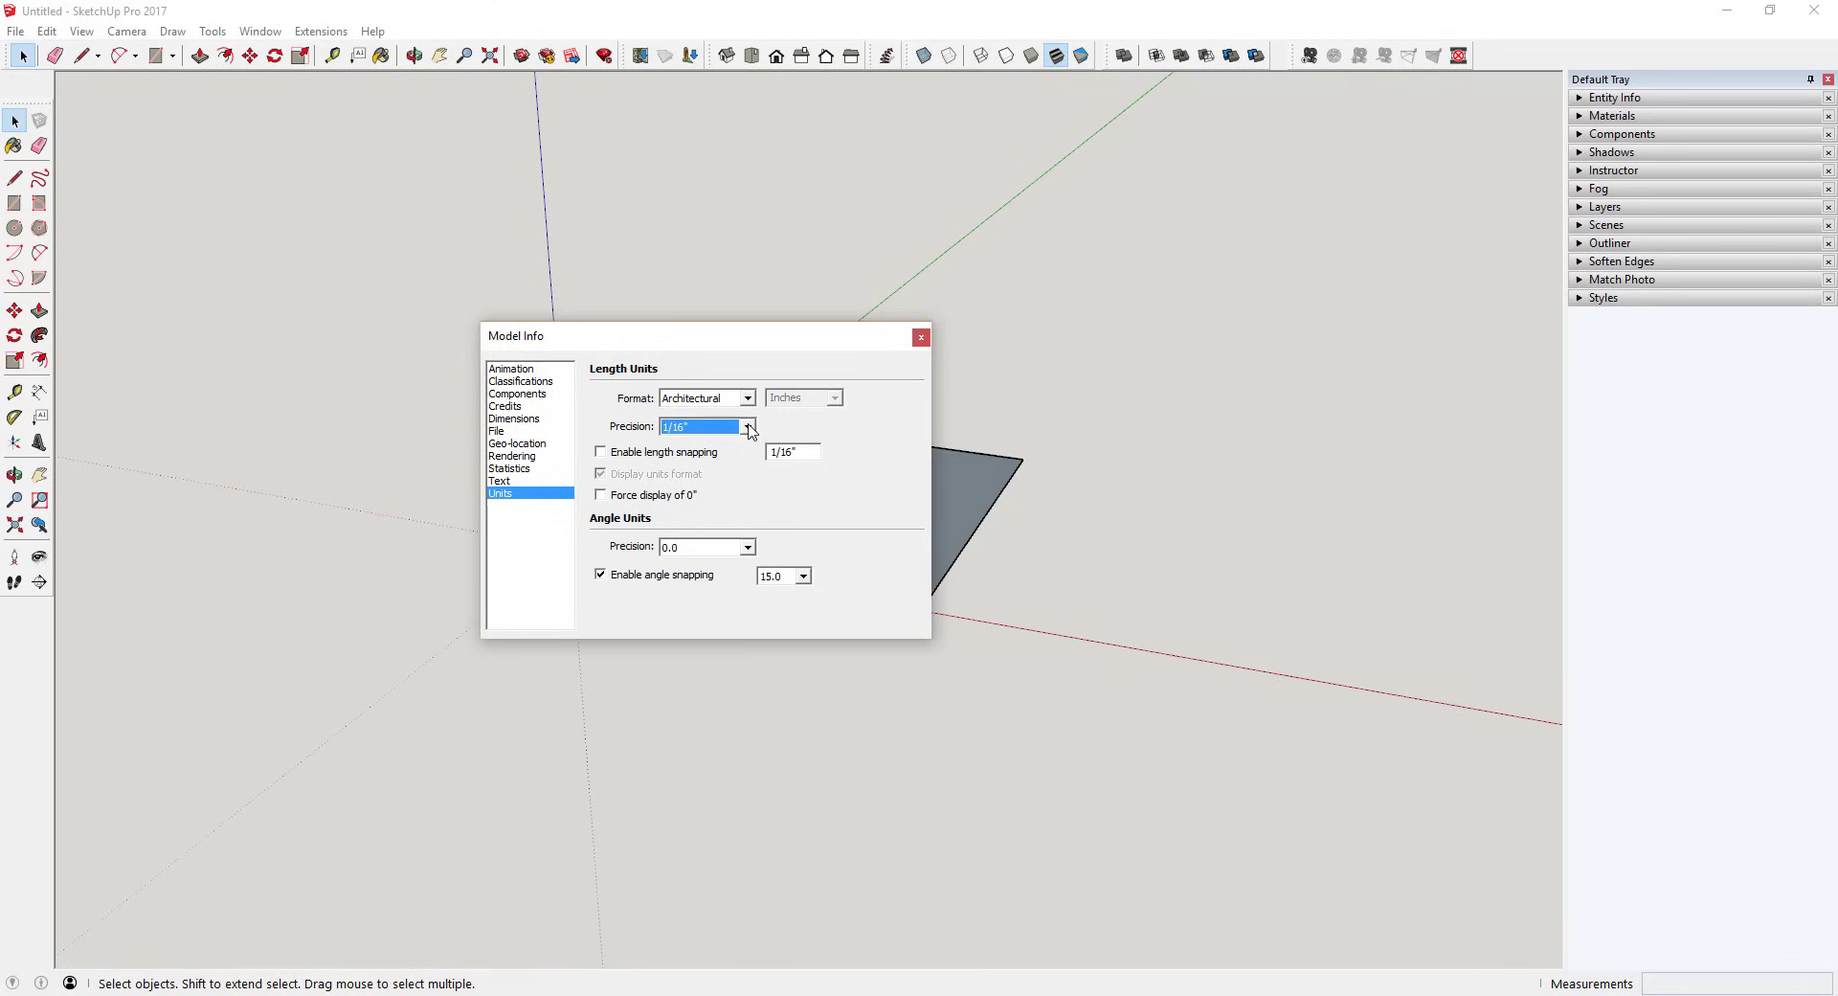
Select the grey slab's face together with its edges and delete it.
key(Escape)
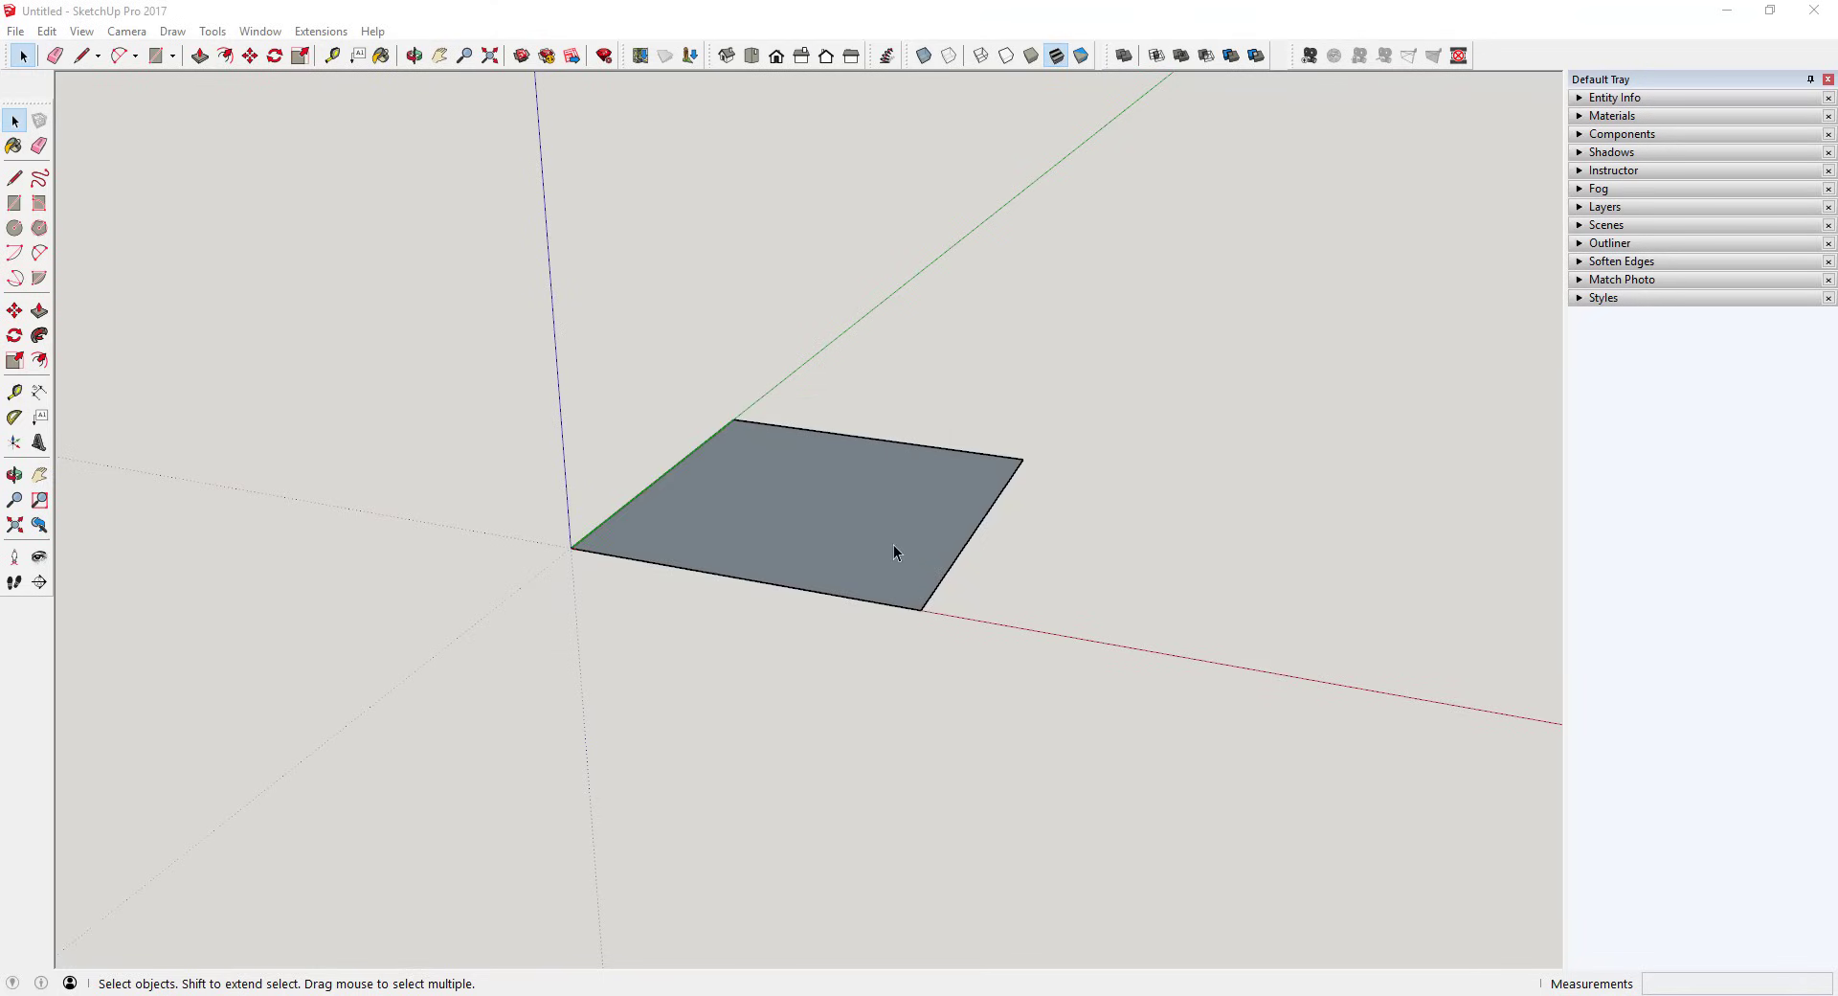
click(892, 544)
double_click(770, 496)
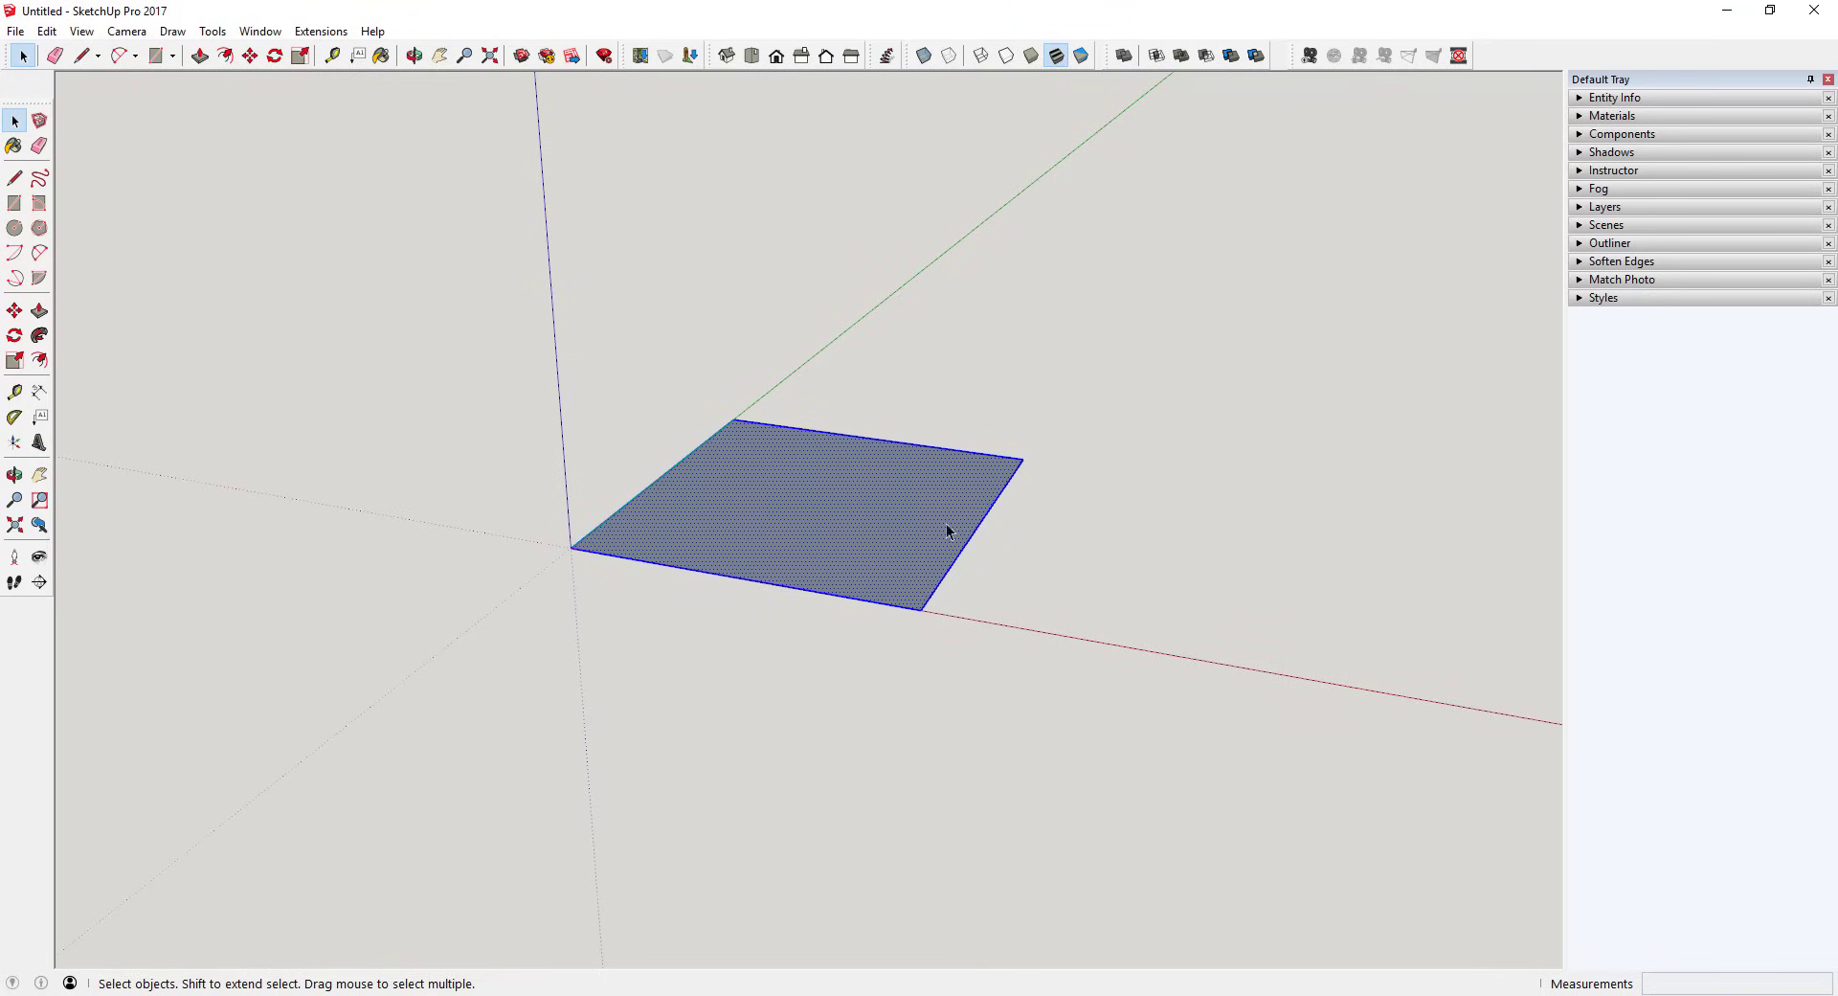
key(Delete)
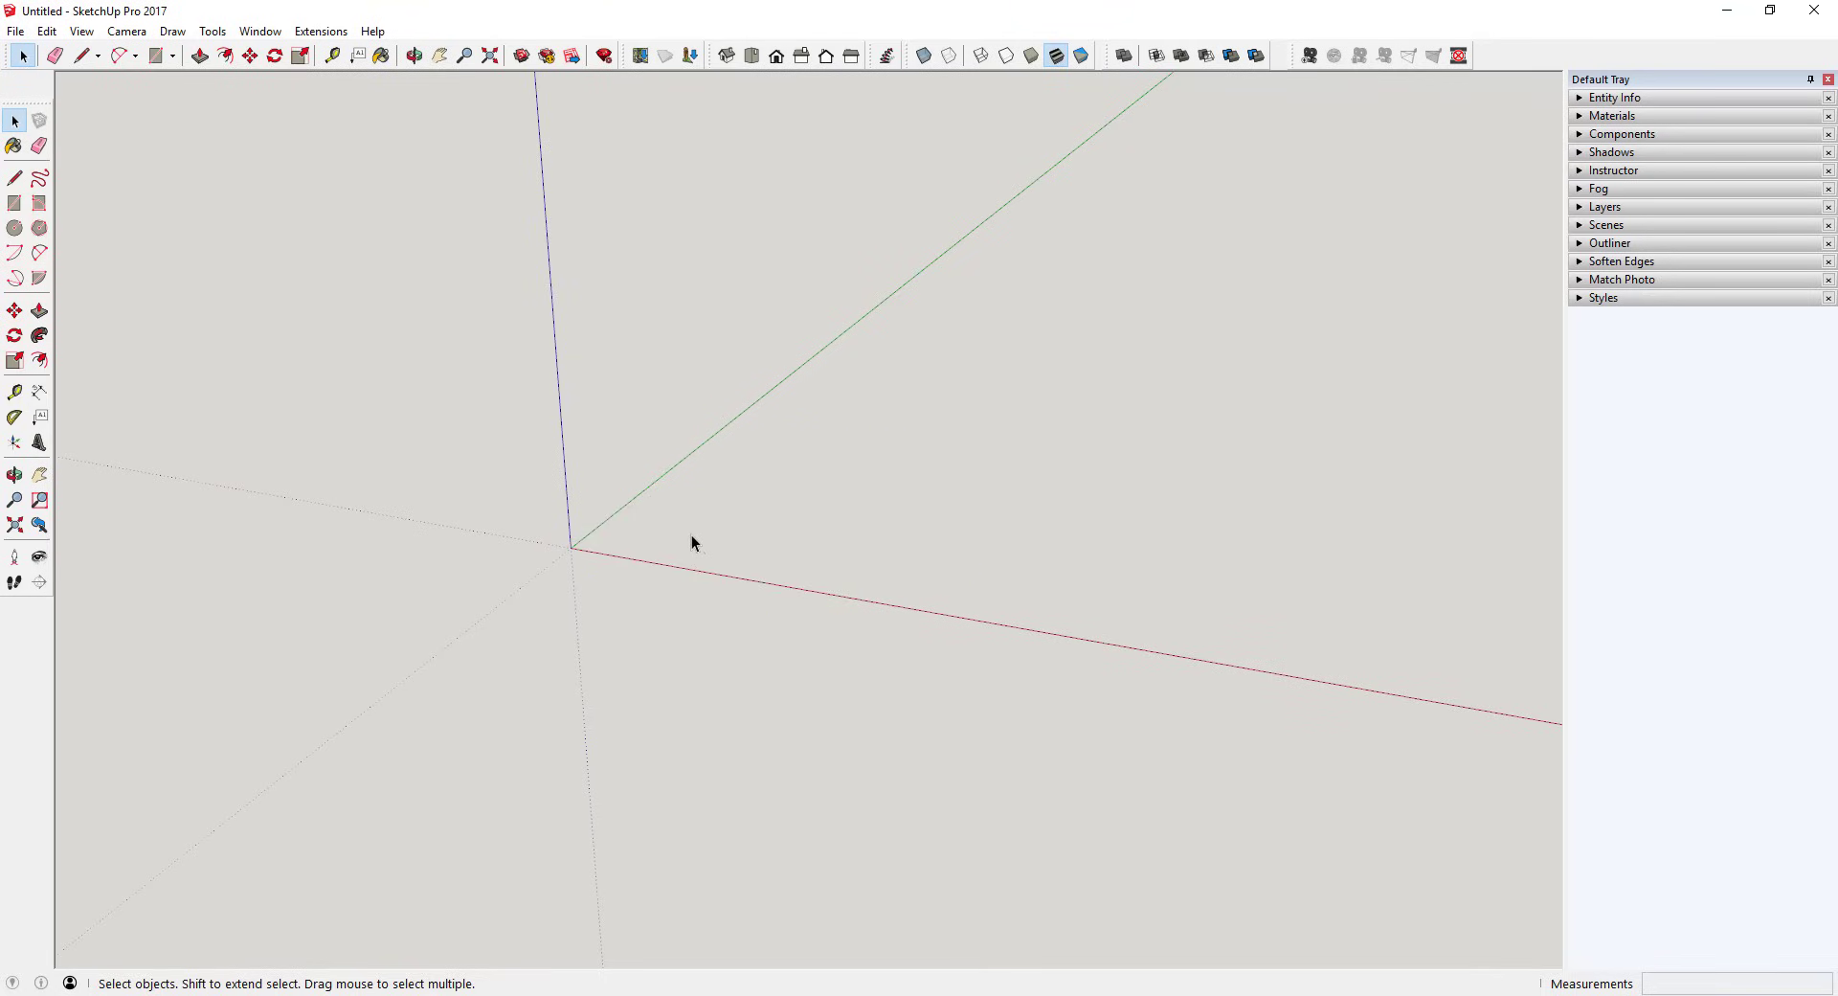
Draw two connected edges near the origin, parallel to the green and red axes.
key(l)
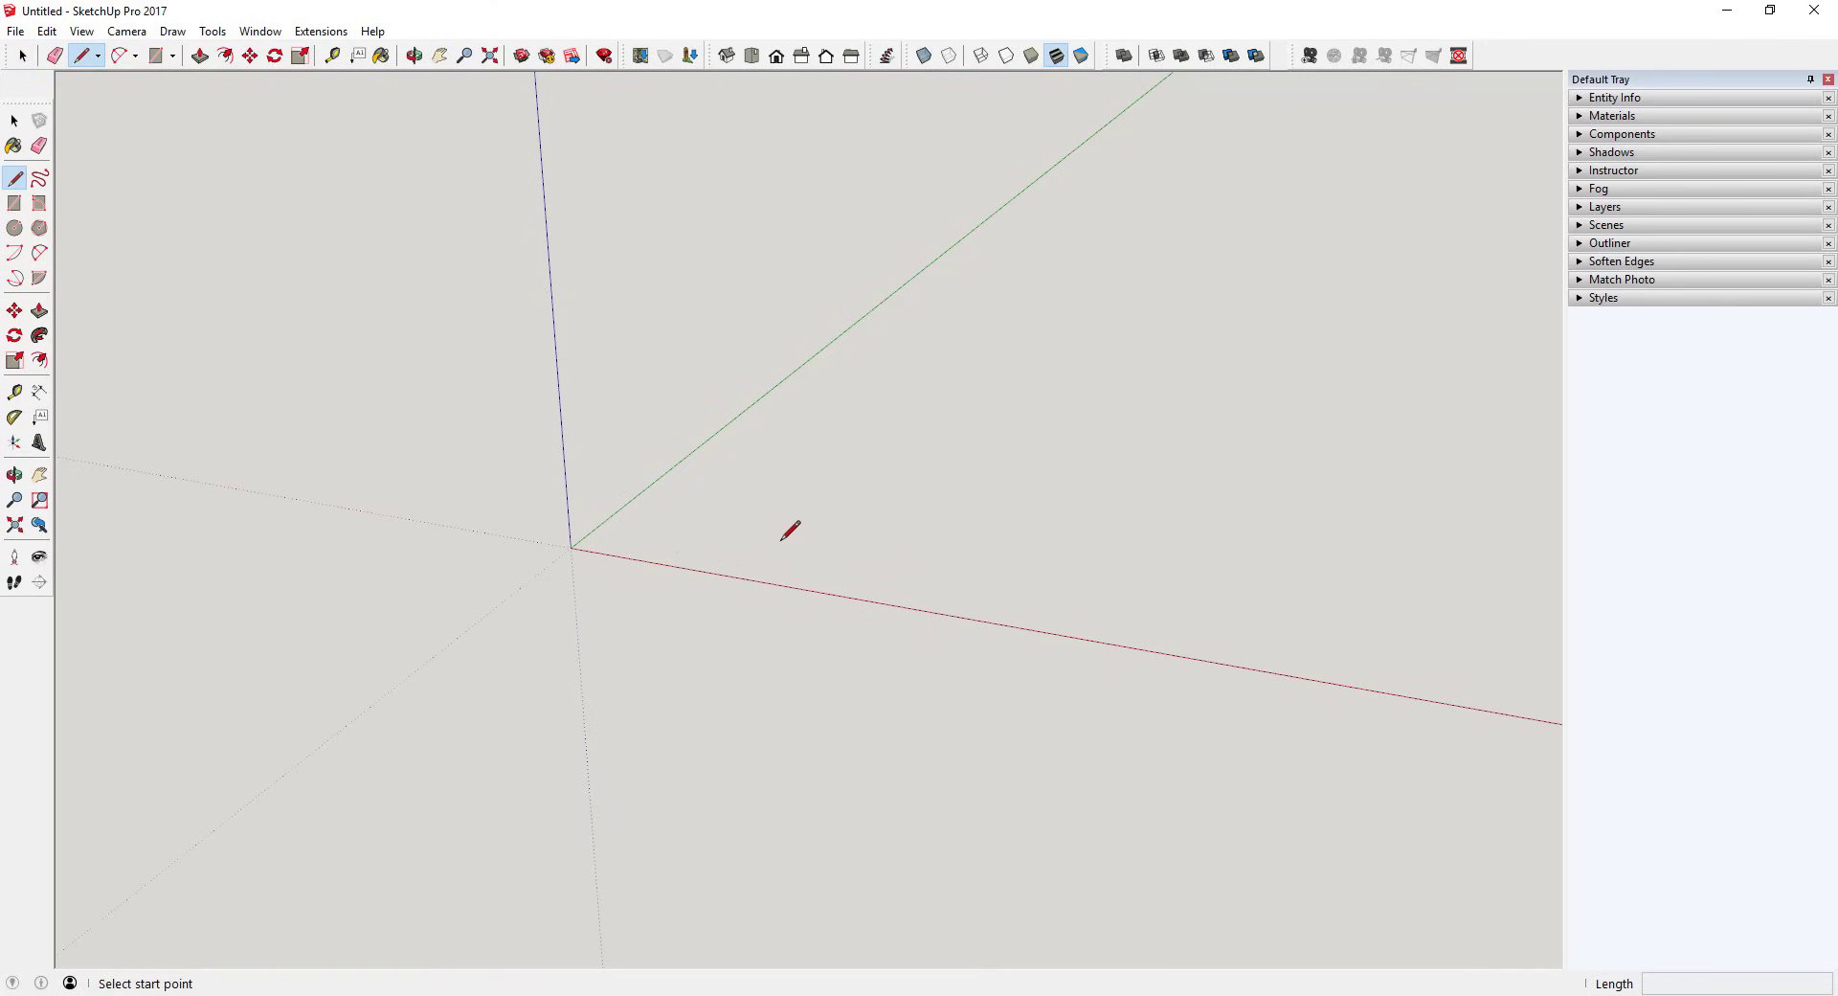
click(763, 541)
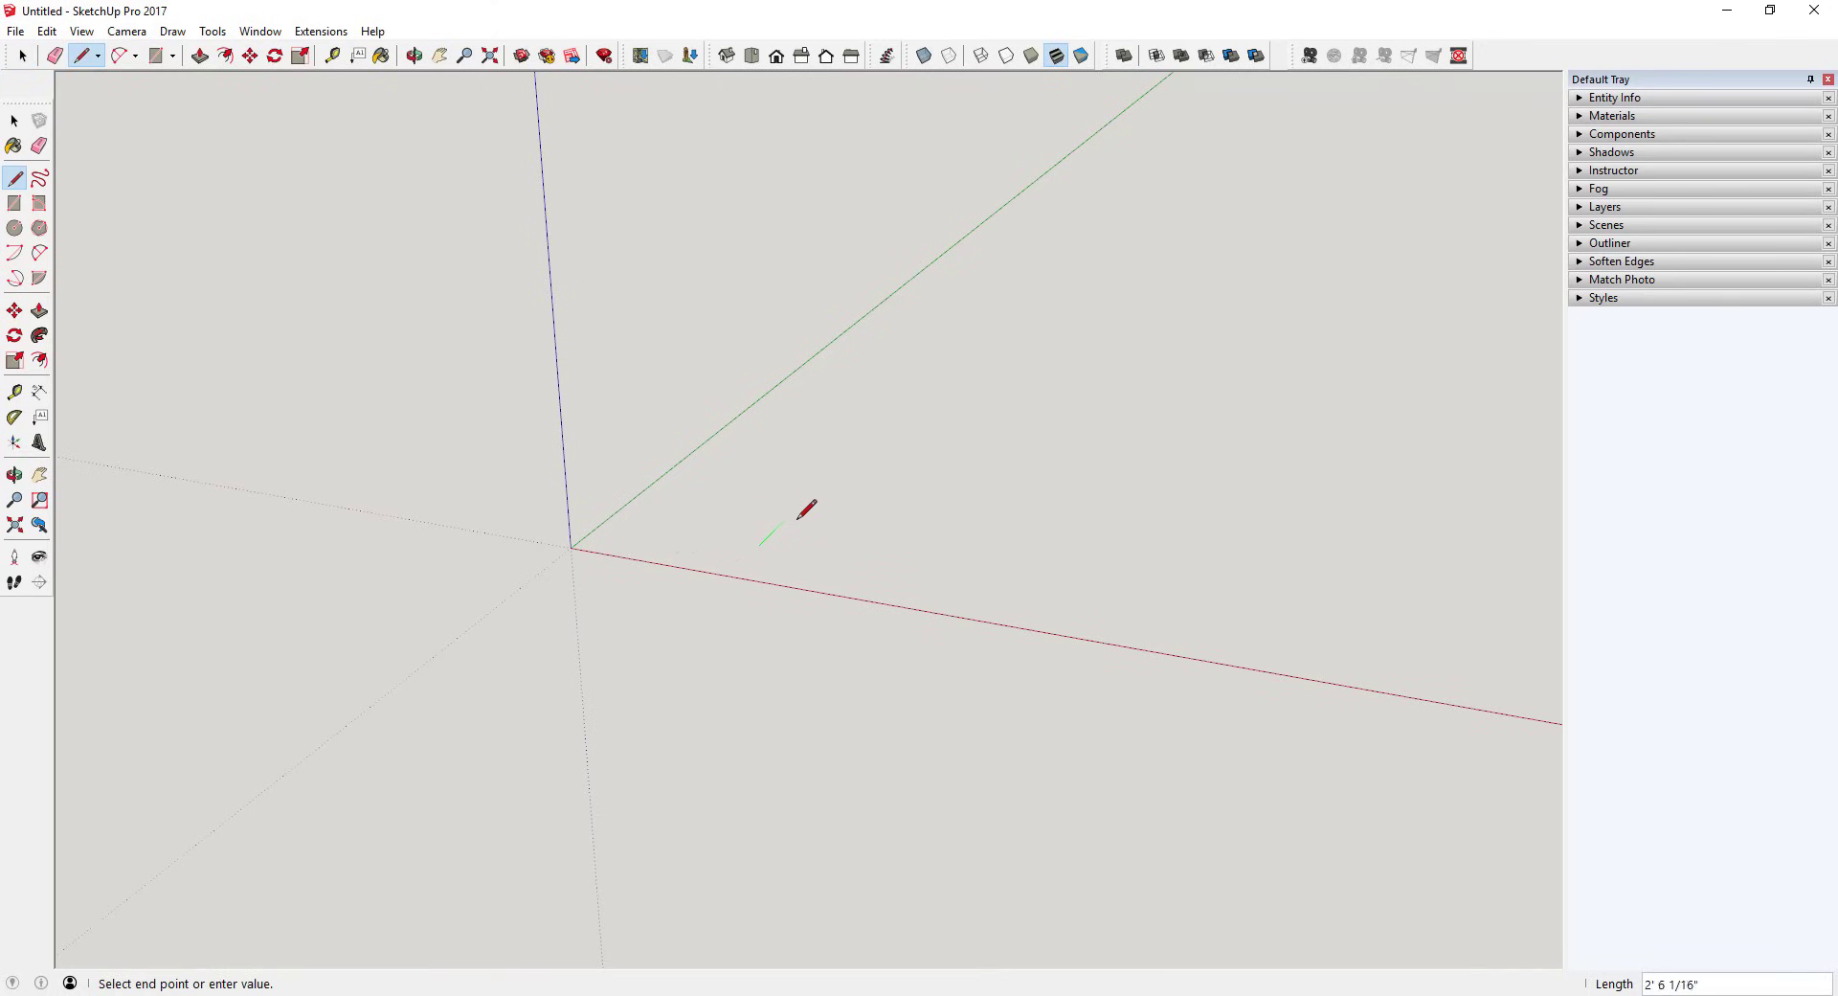
click(866, 437)
click(1024, 452)
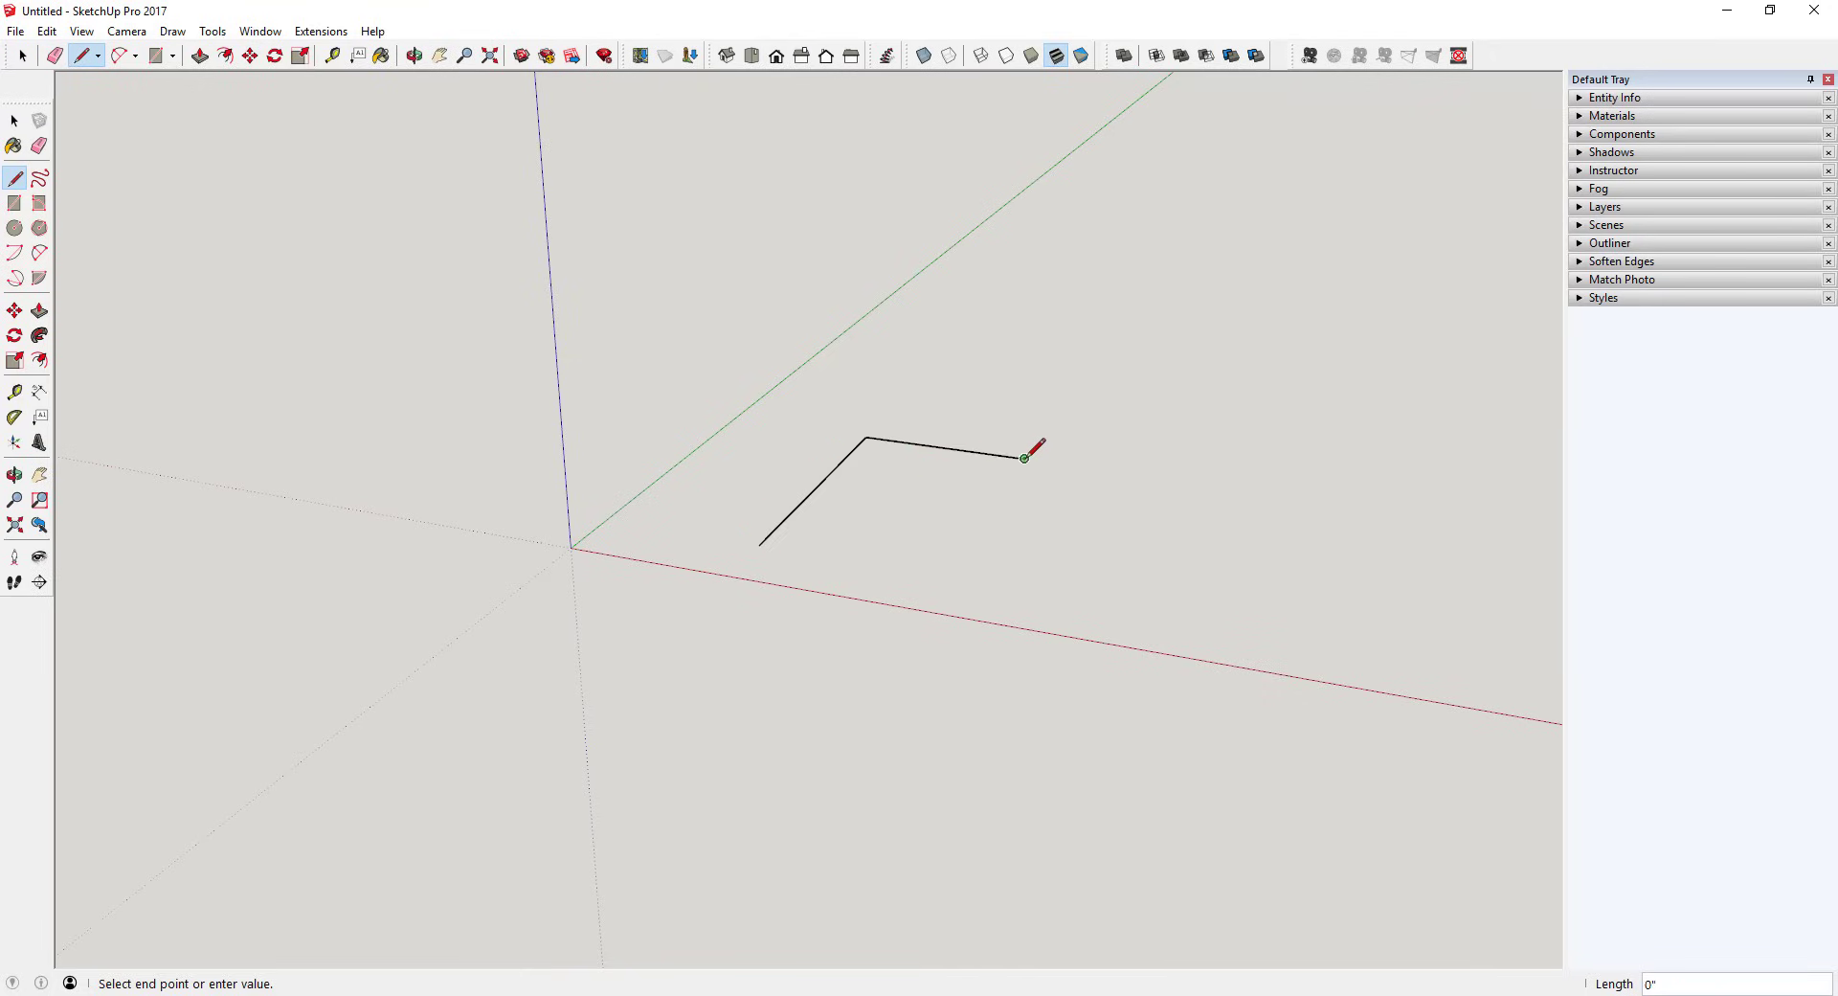
key(space)
middle_drag(881, 513, 892, 475)
scroll(882, 500, up, 3)
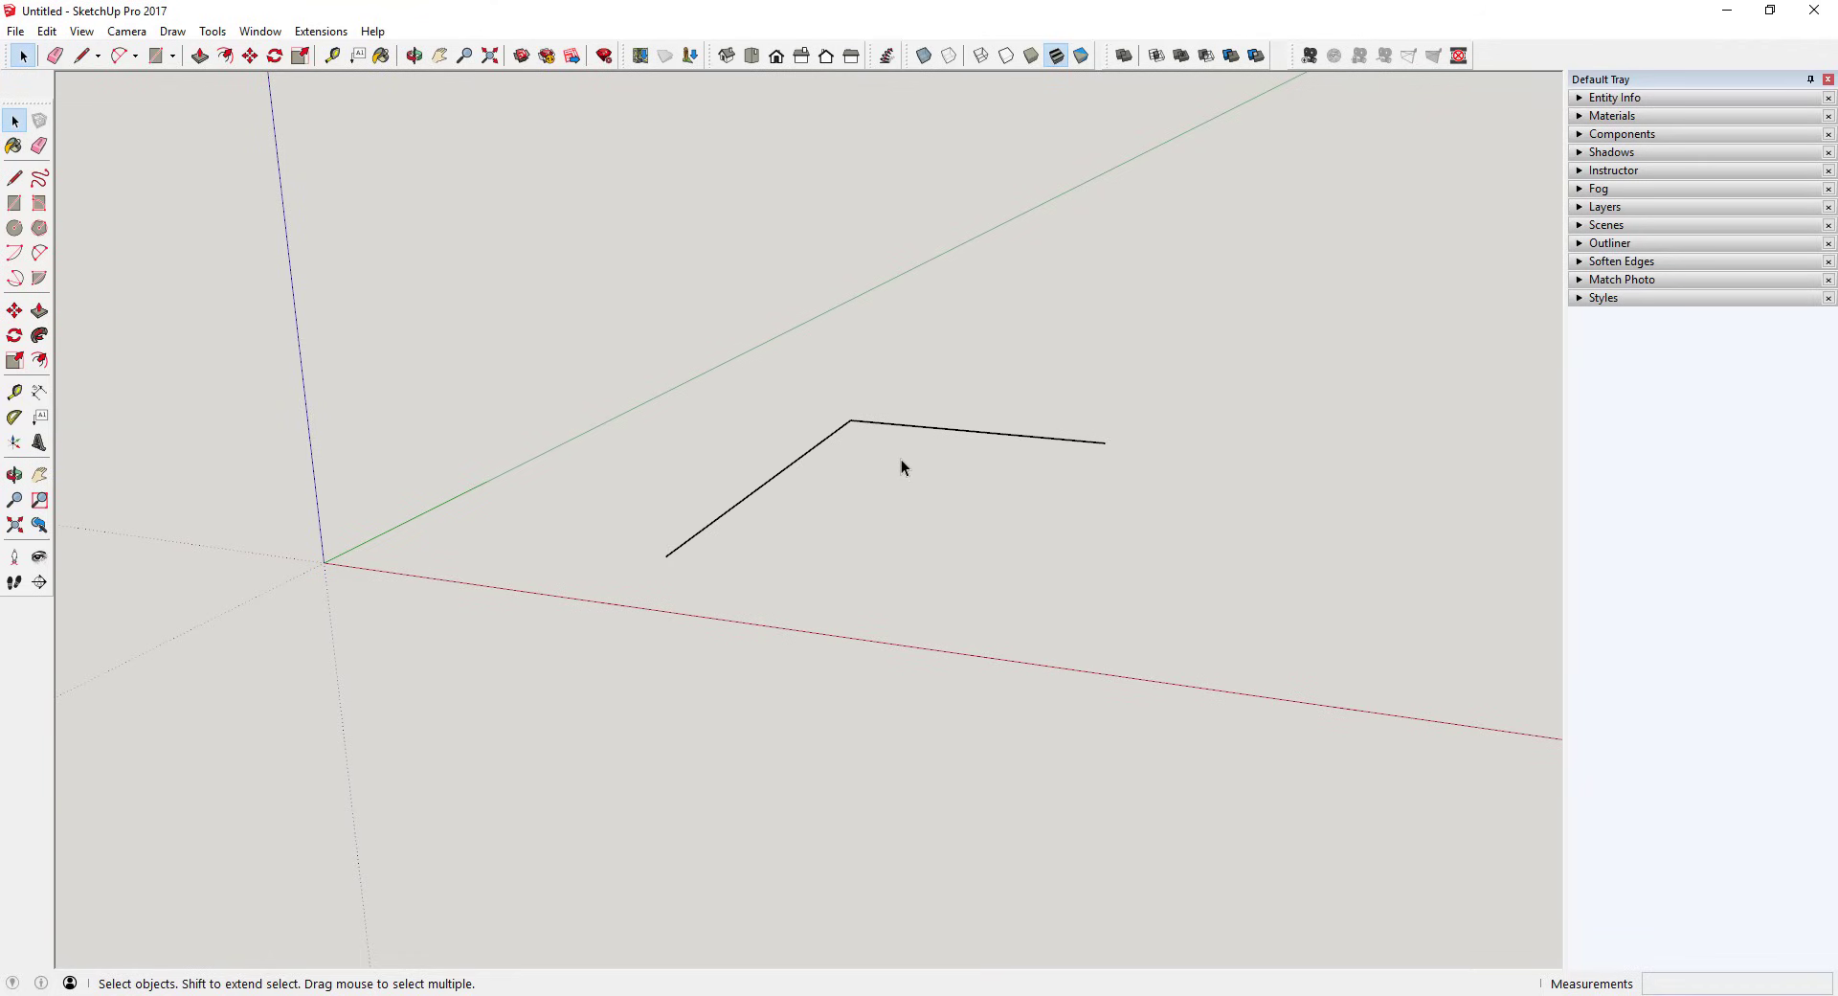
Close the two edges into a triangle face and select its closing edge and face.
key(l)
click(1105, 442)
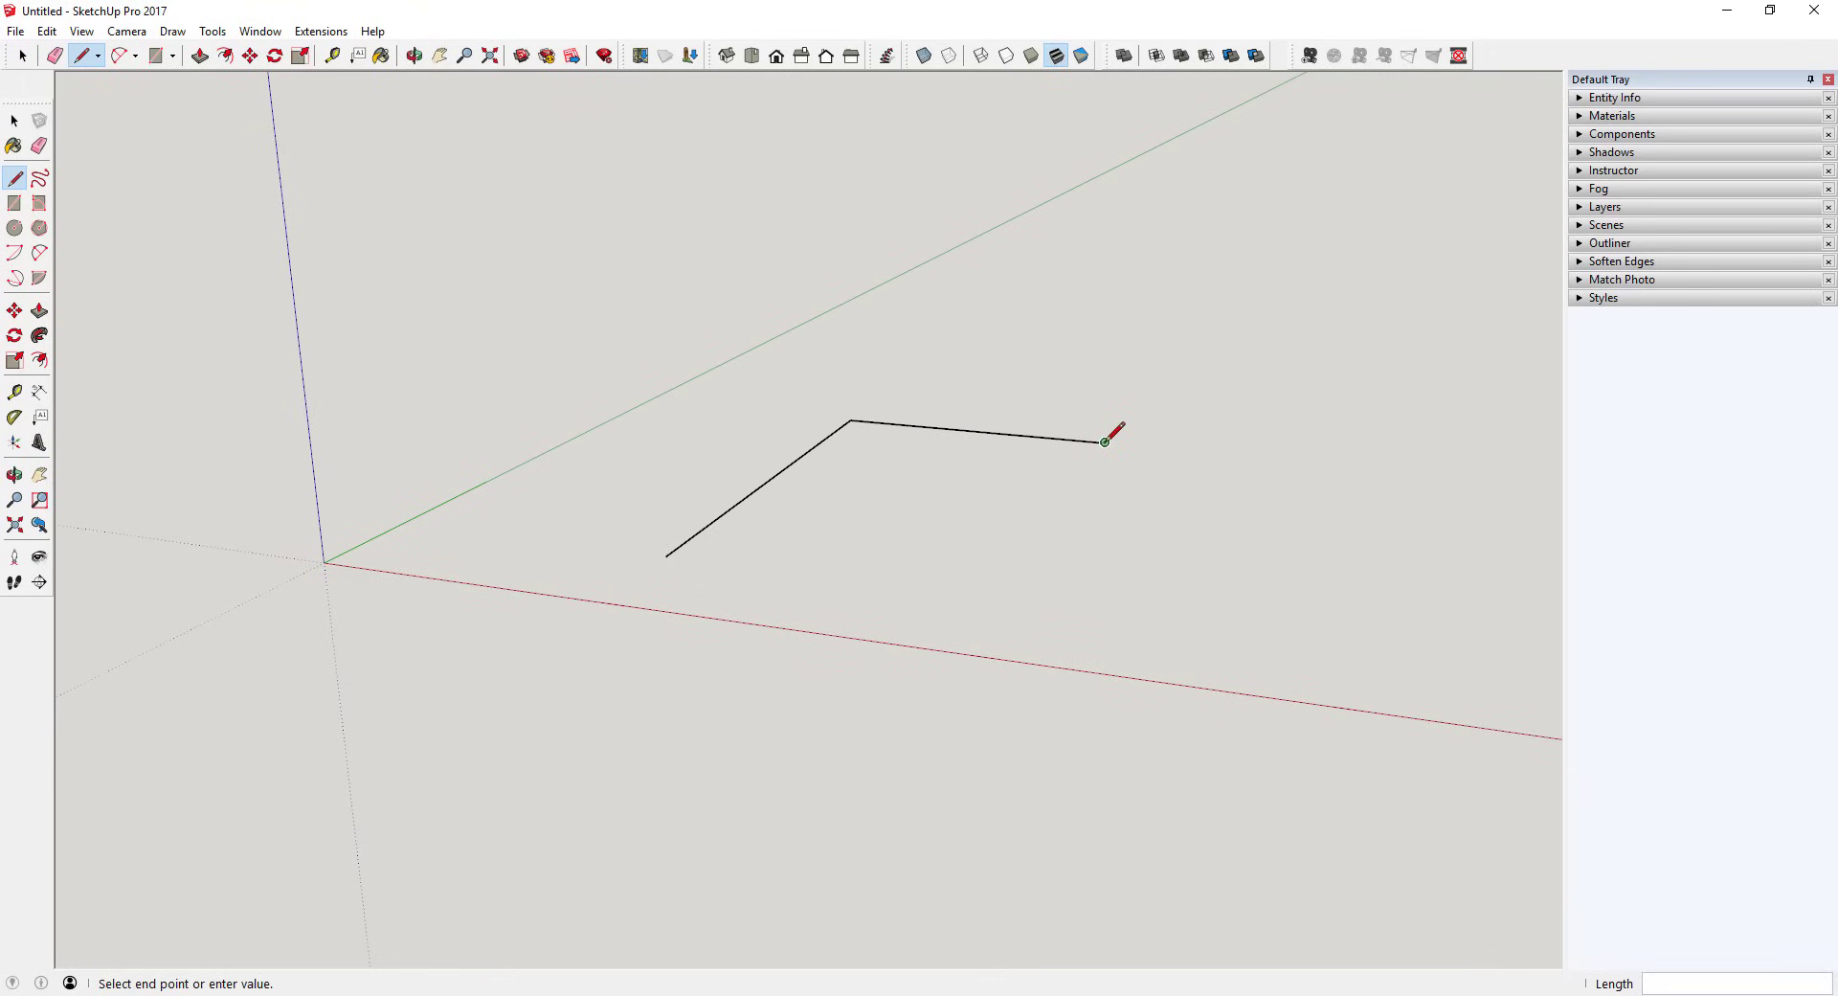
key(space)
middle_drag(1038, 451, 897, 443)
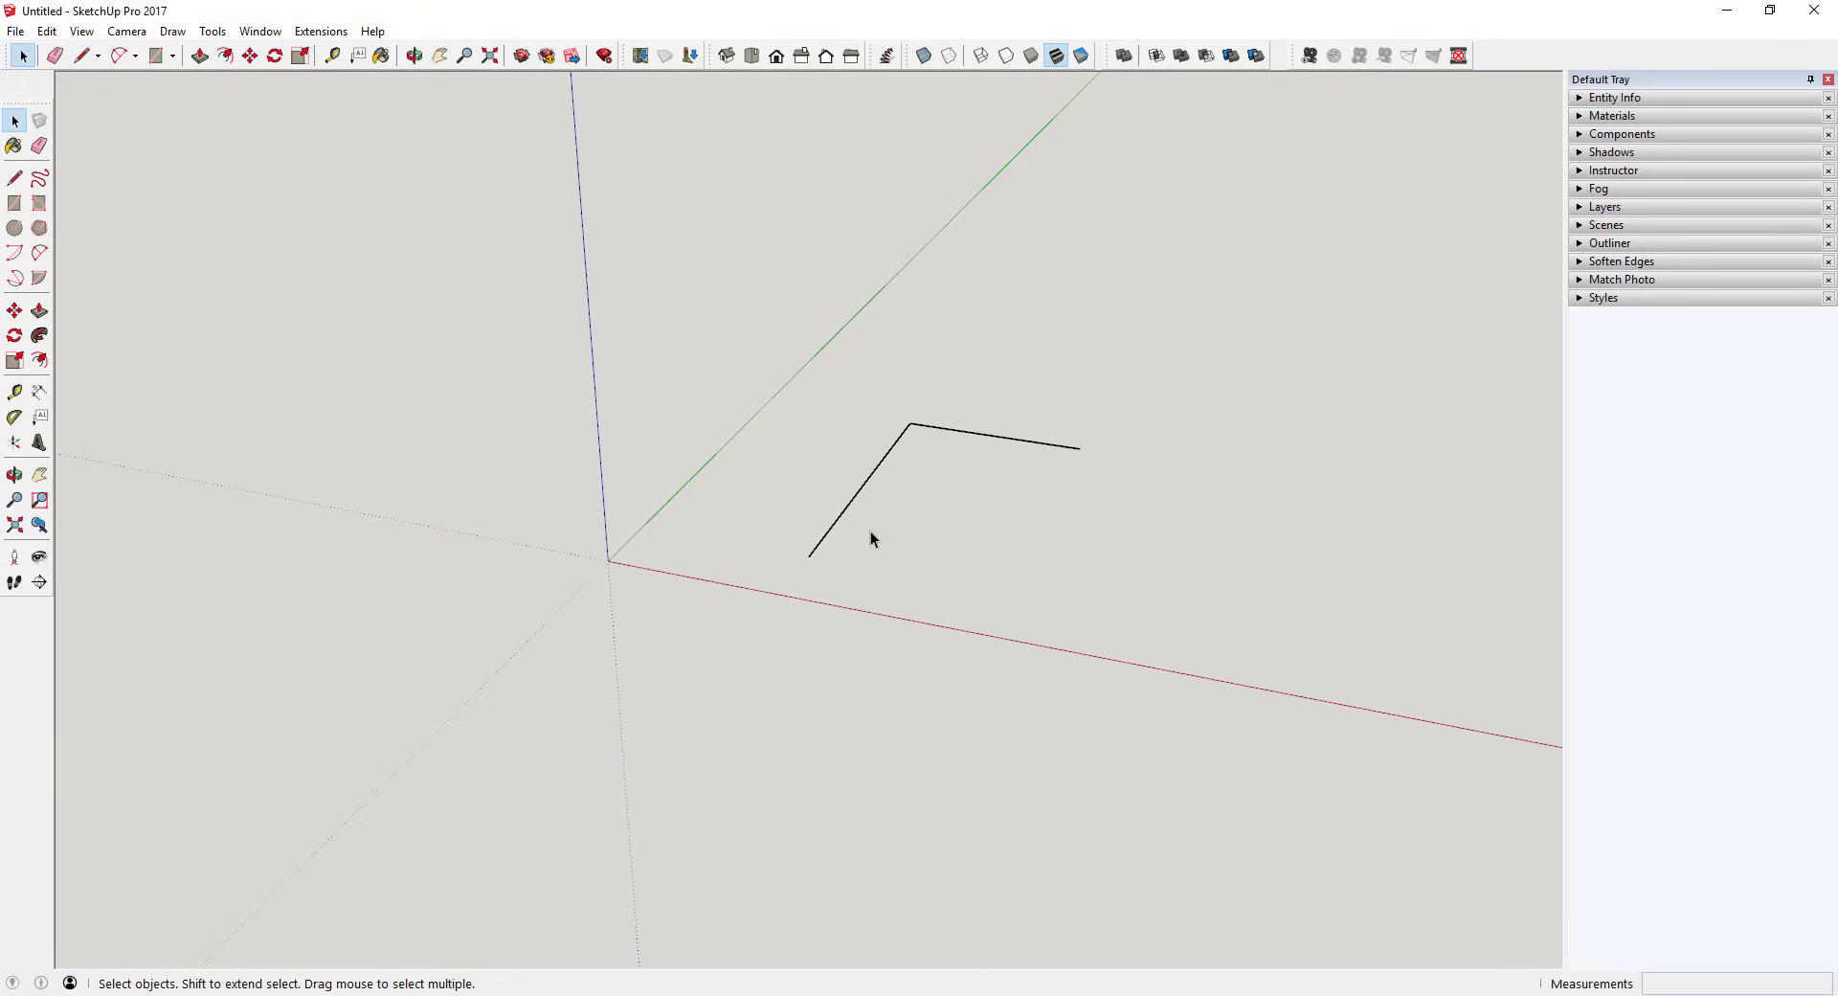
key(l)
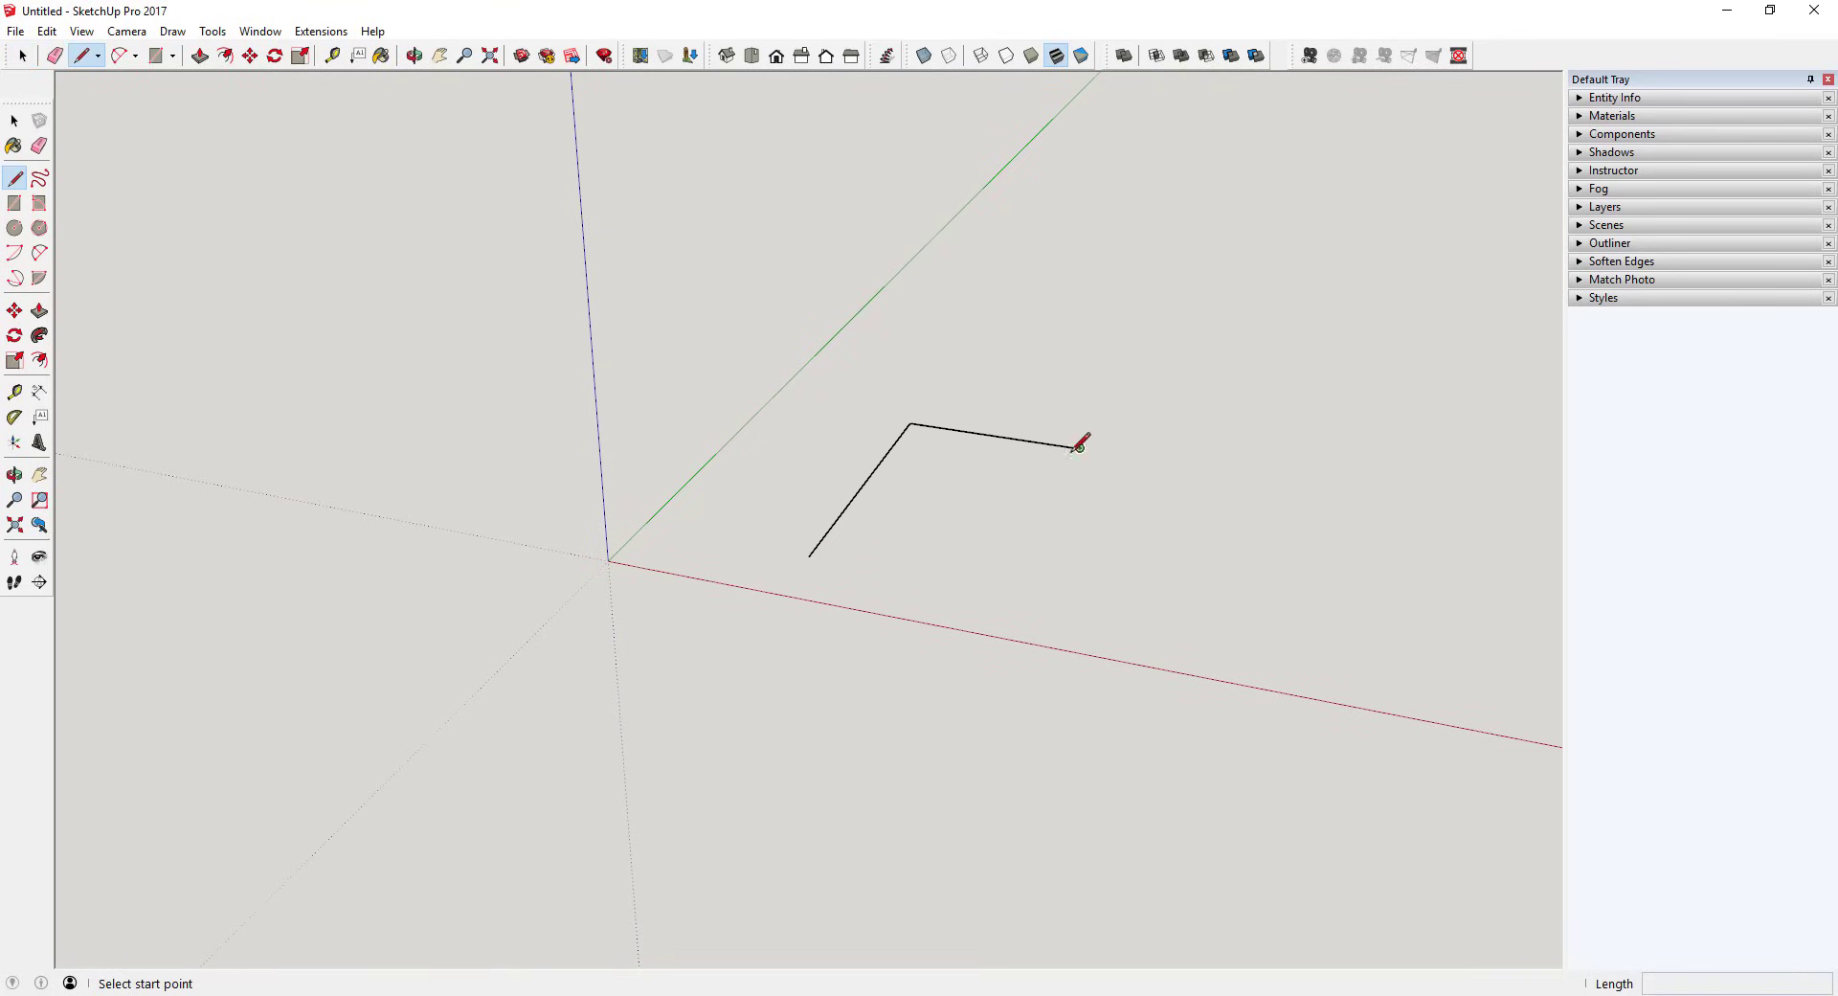
key(space)
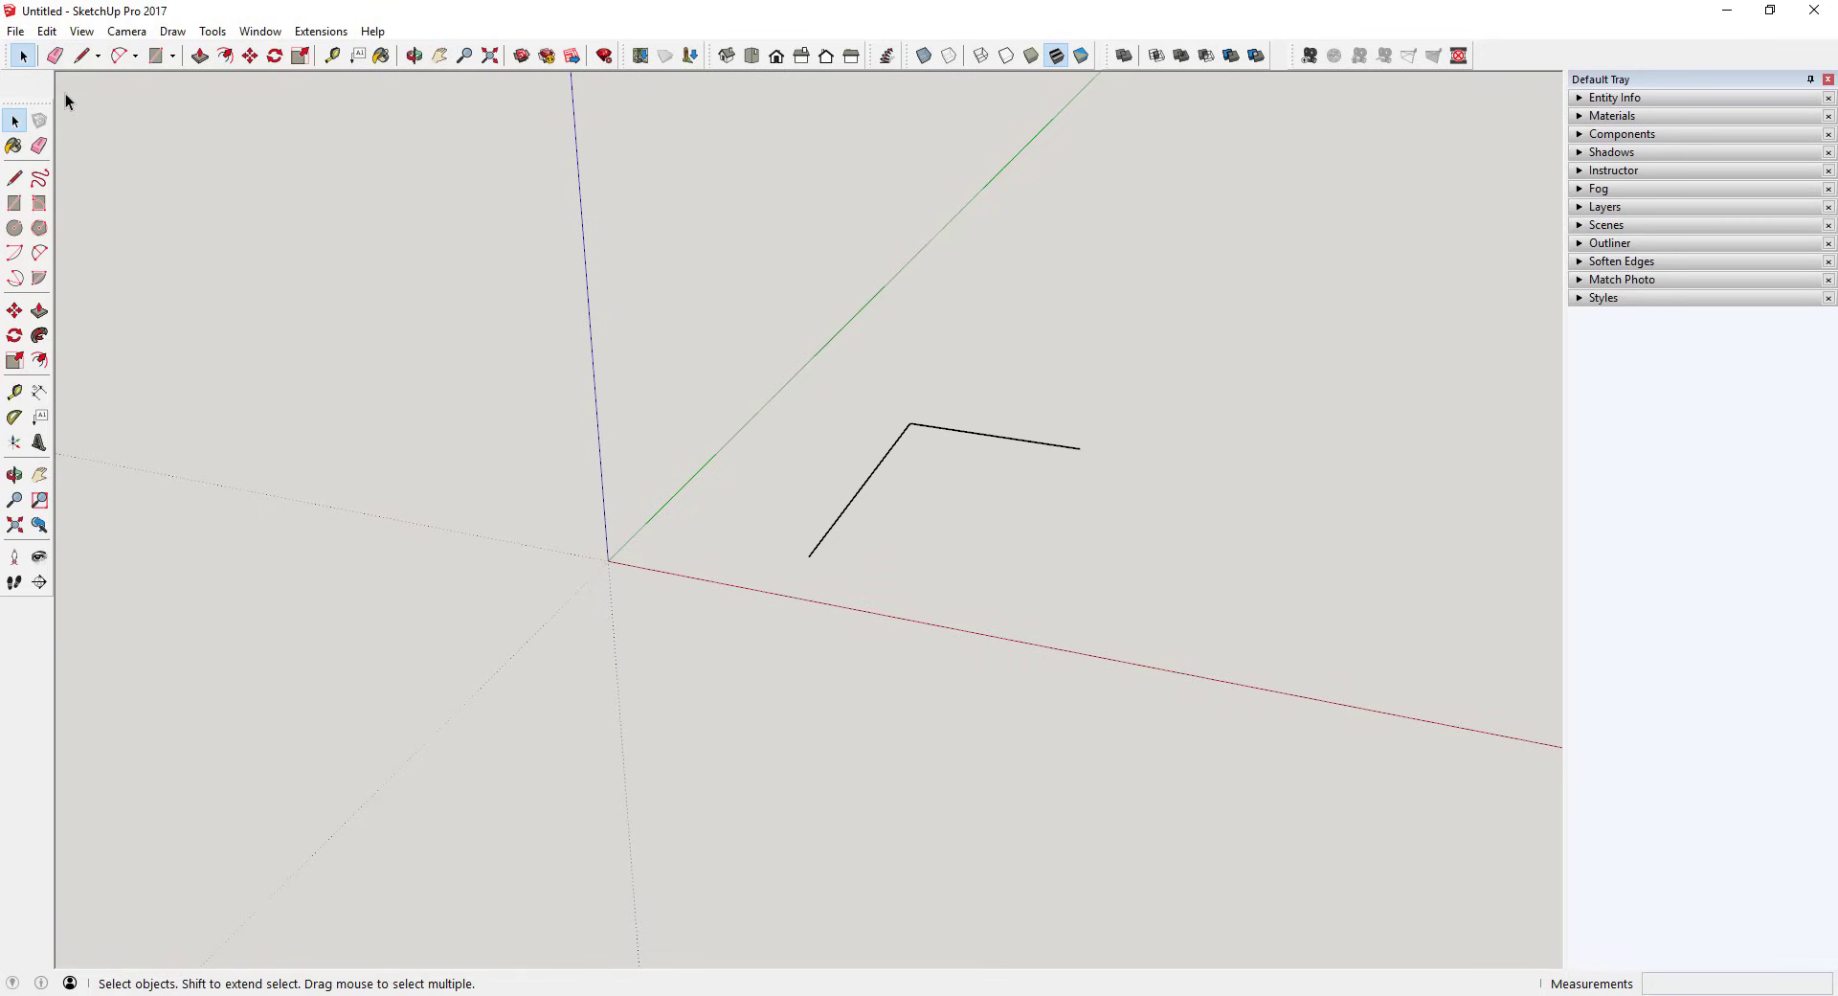
click(85, 60)
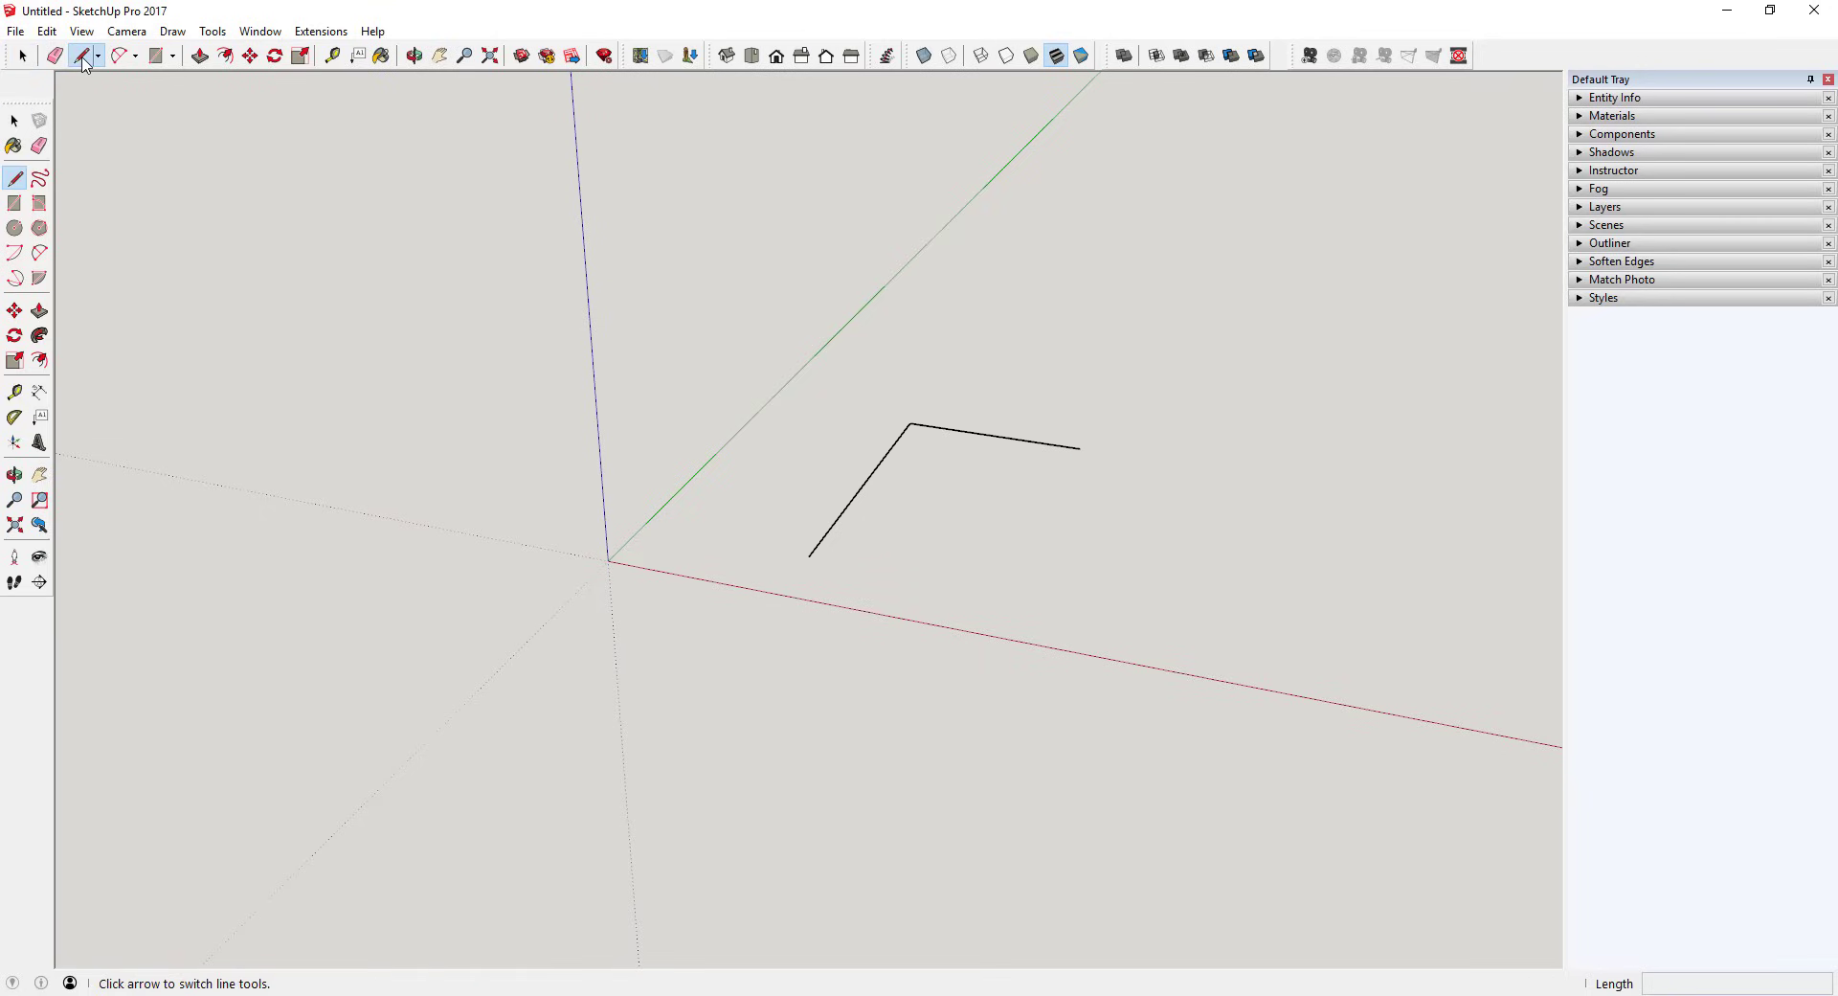
click(1080, 448)
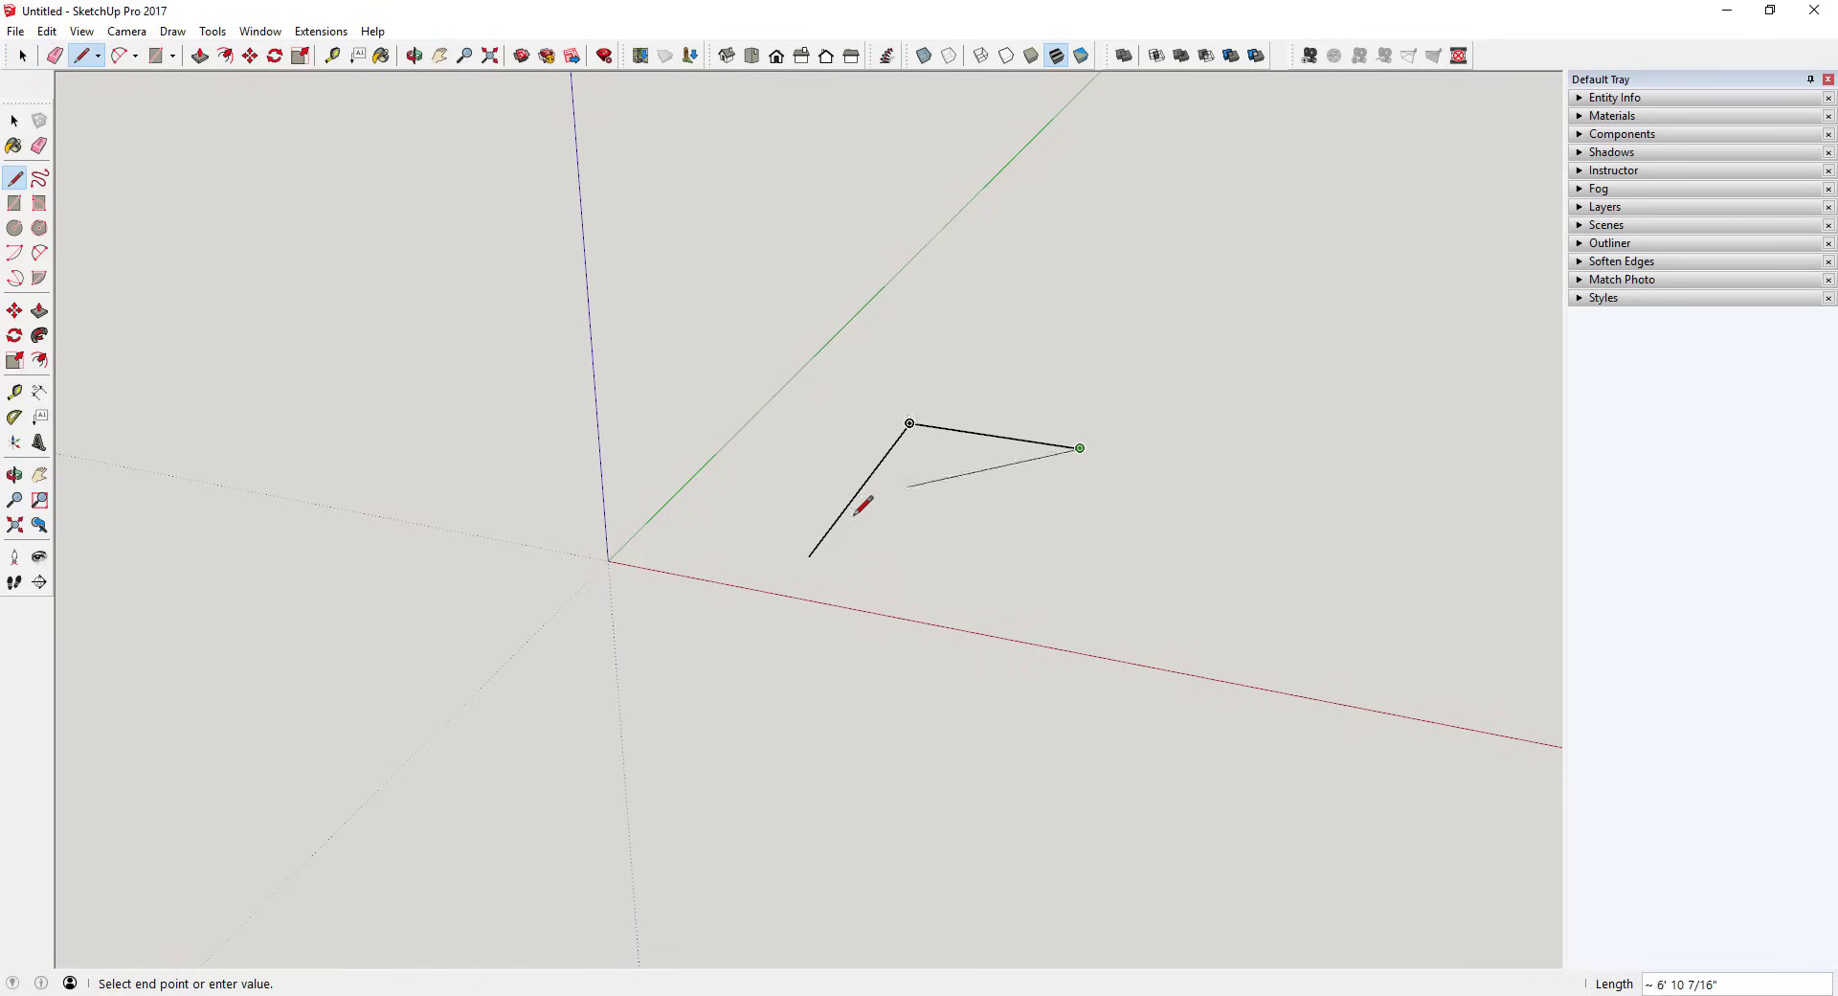
click(809, 556)
key(space)
click(899, 521)
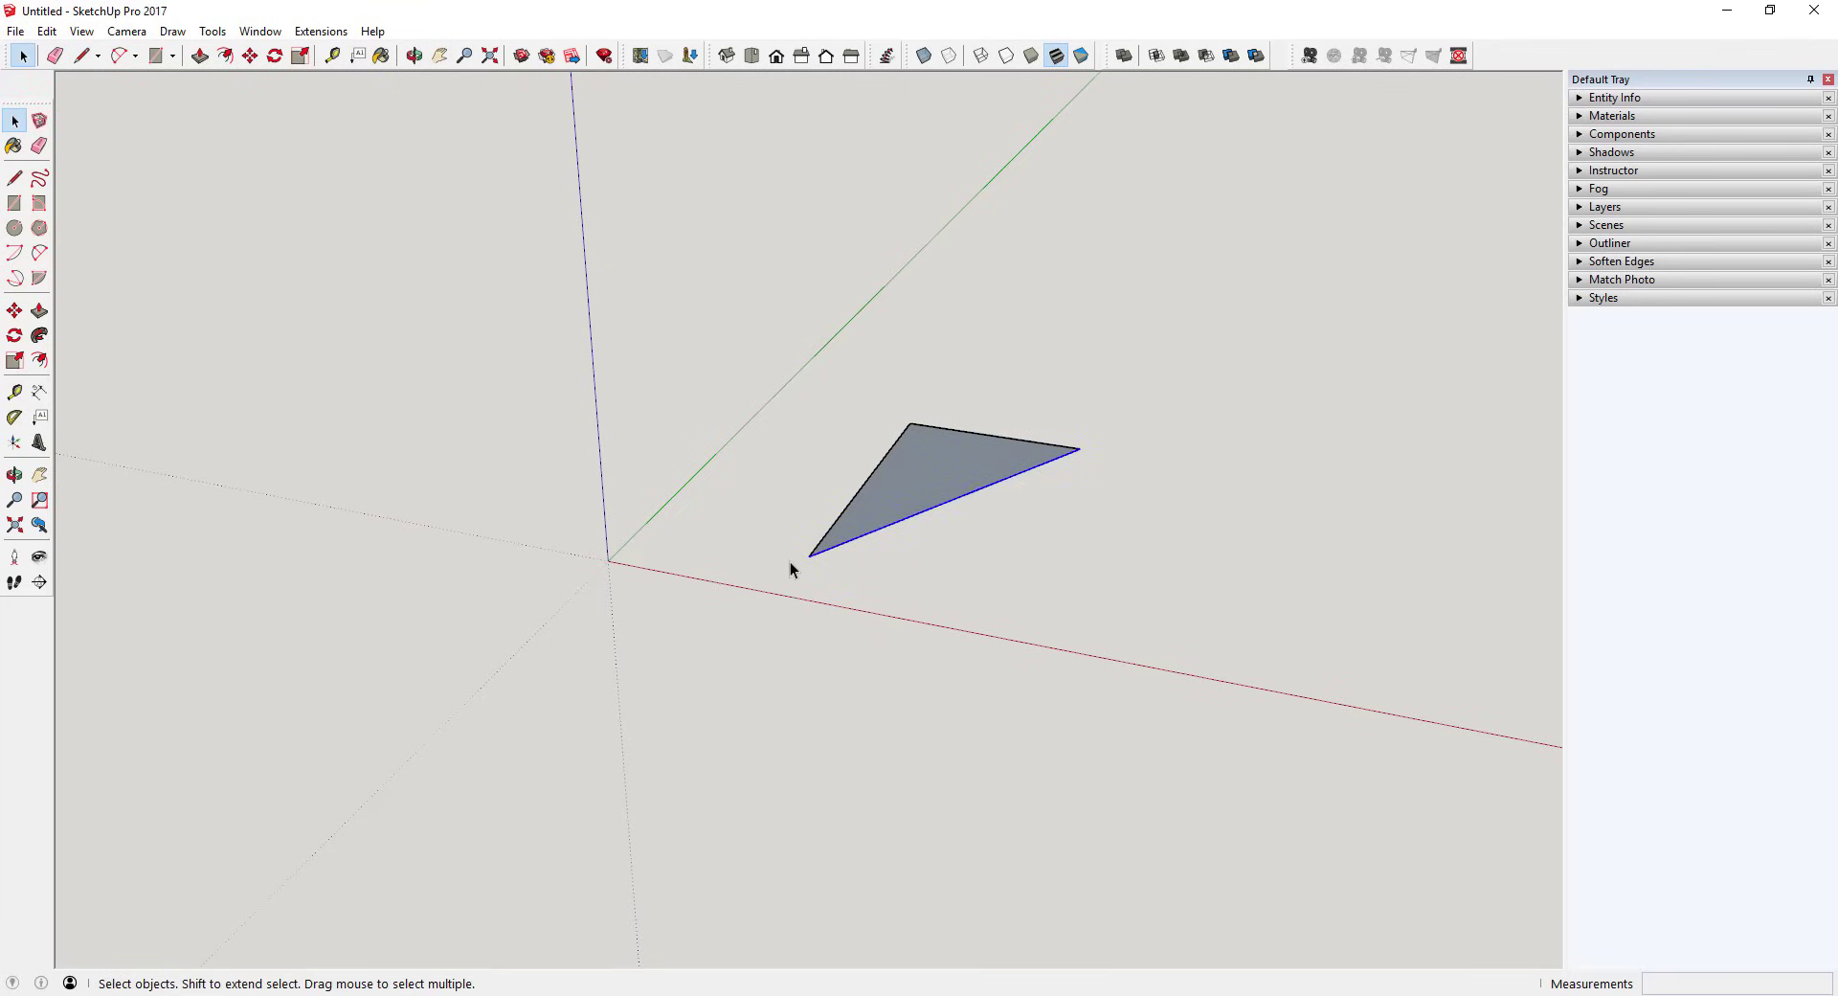
click(944, 462)
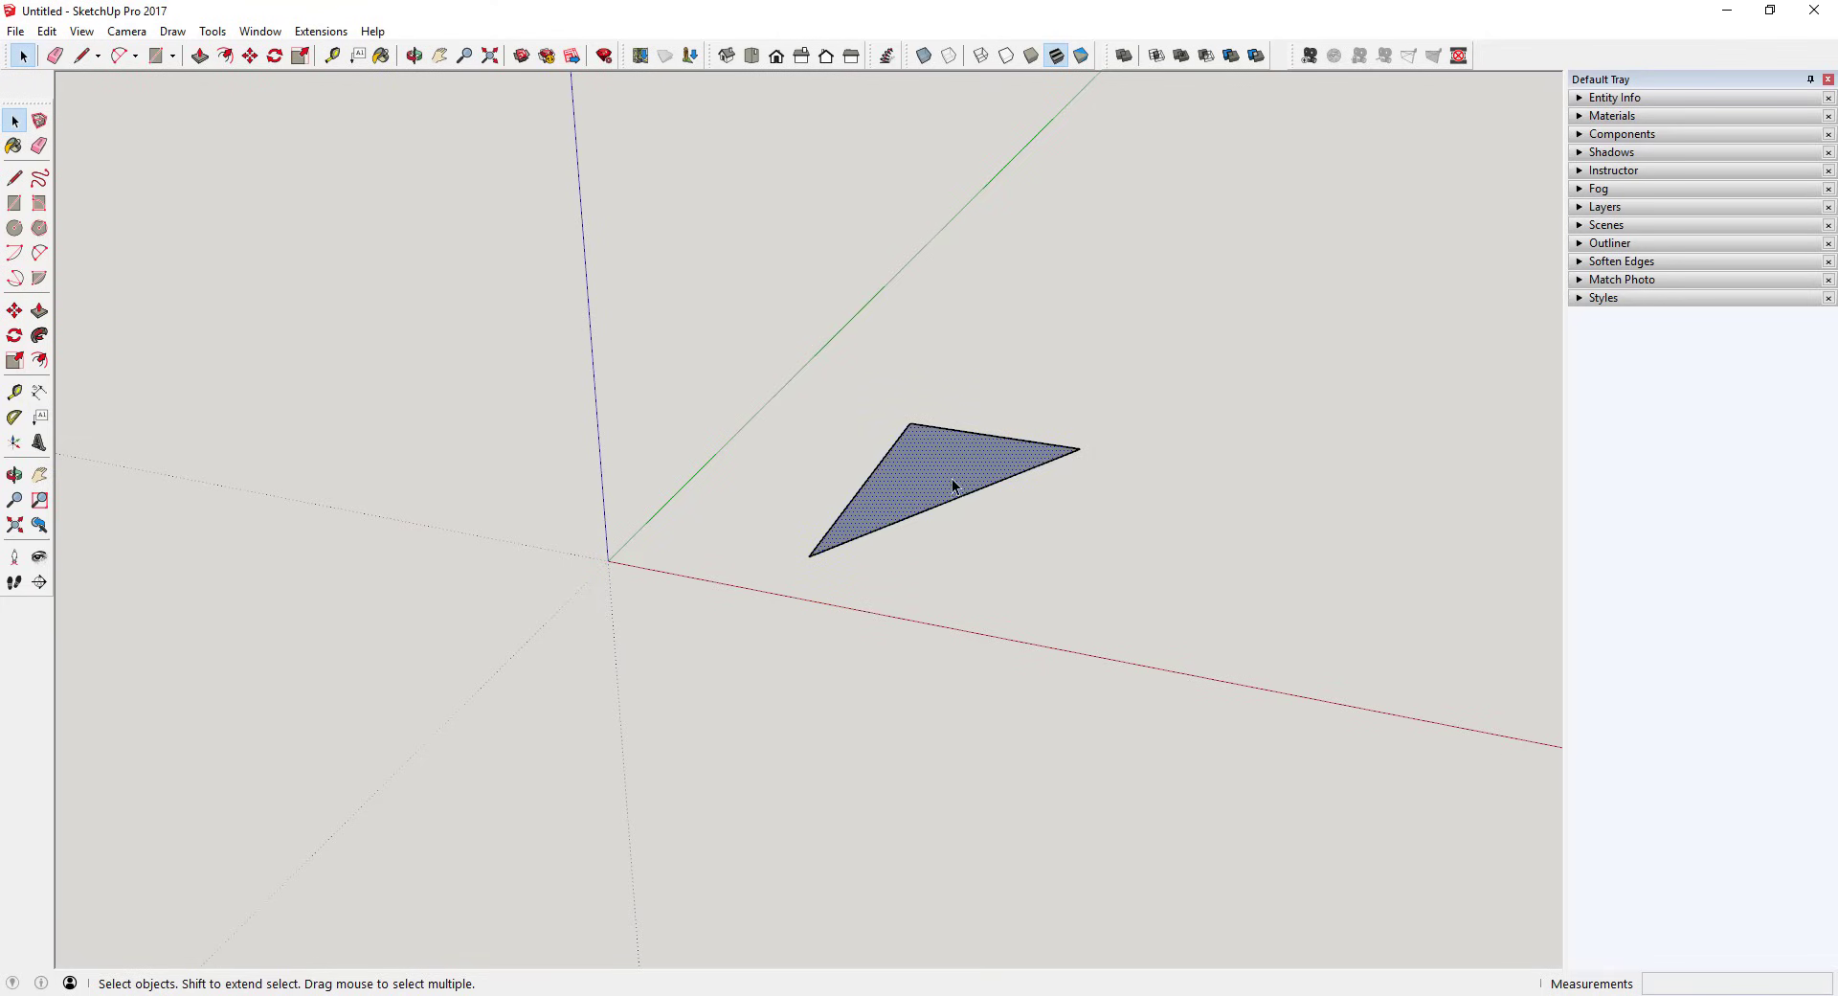
Draw a five-sided outline right of the triangle and close it into a pentagon face.
middle_drag(953, 485, 903, 573)
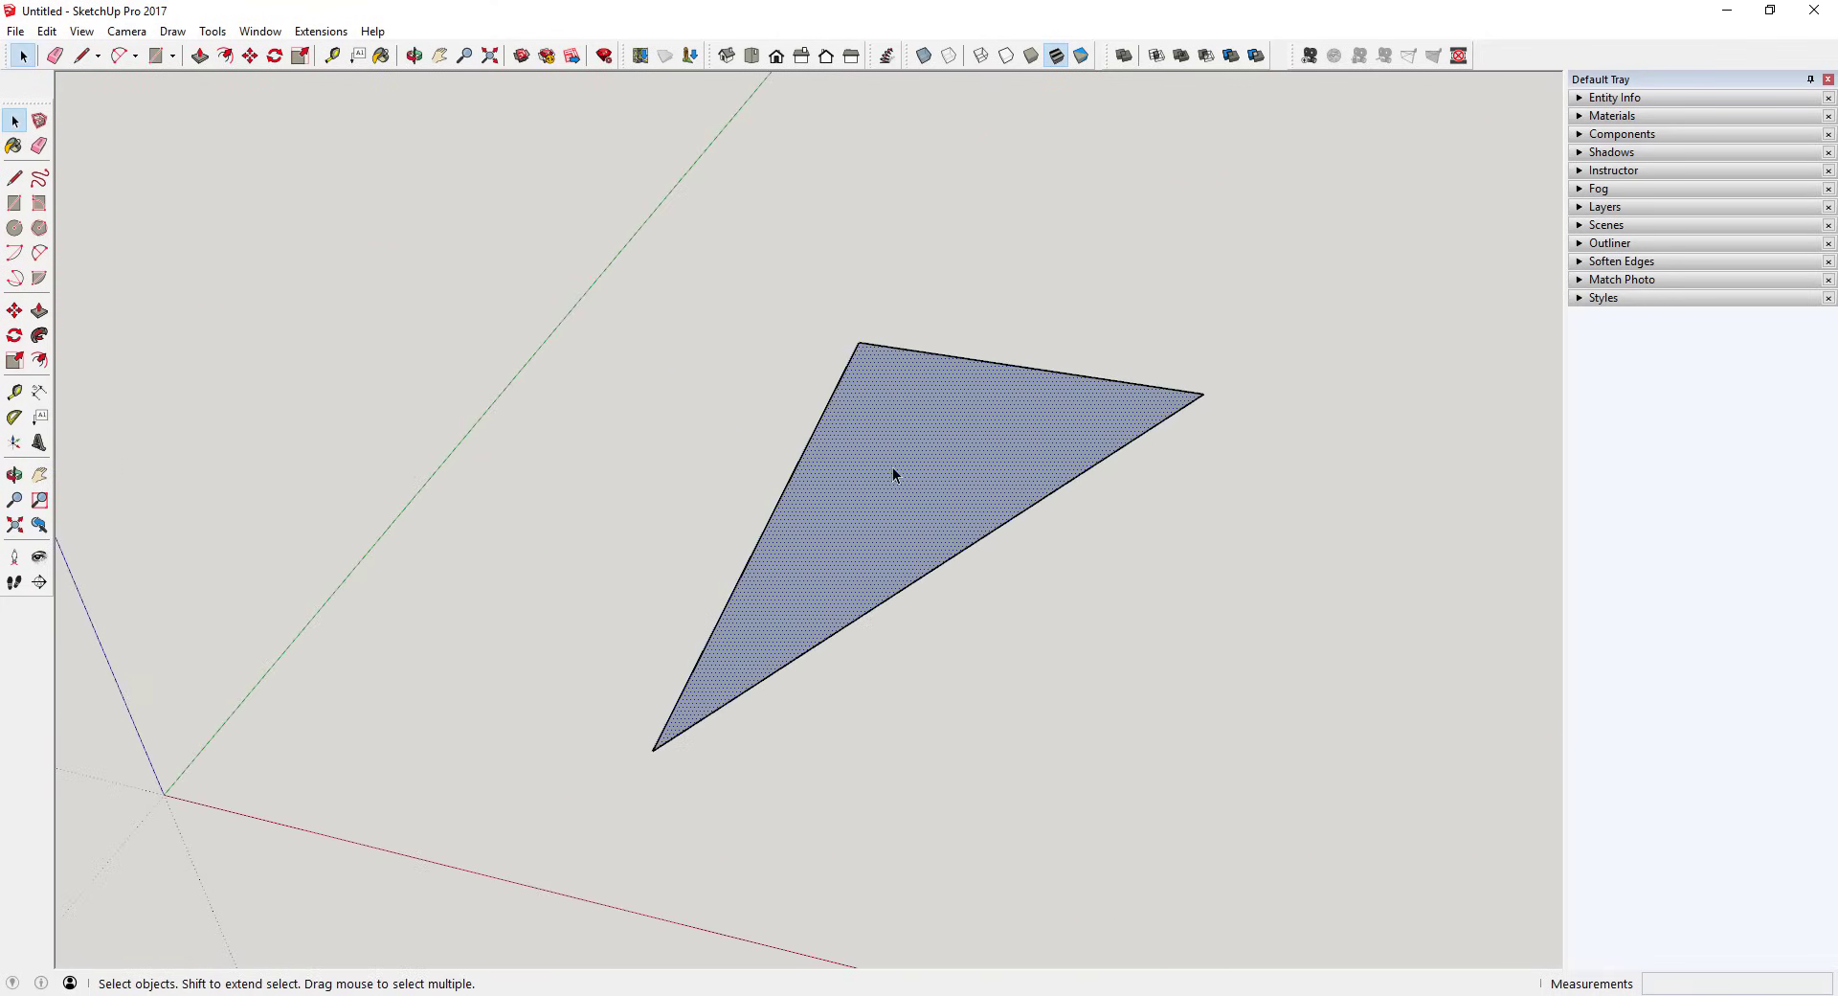
scroll(892, 473, down, 4)
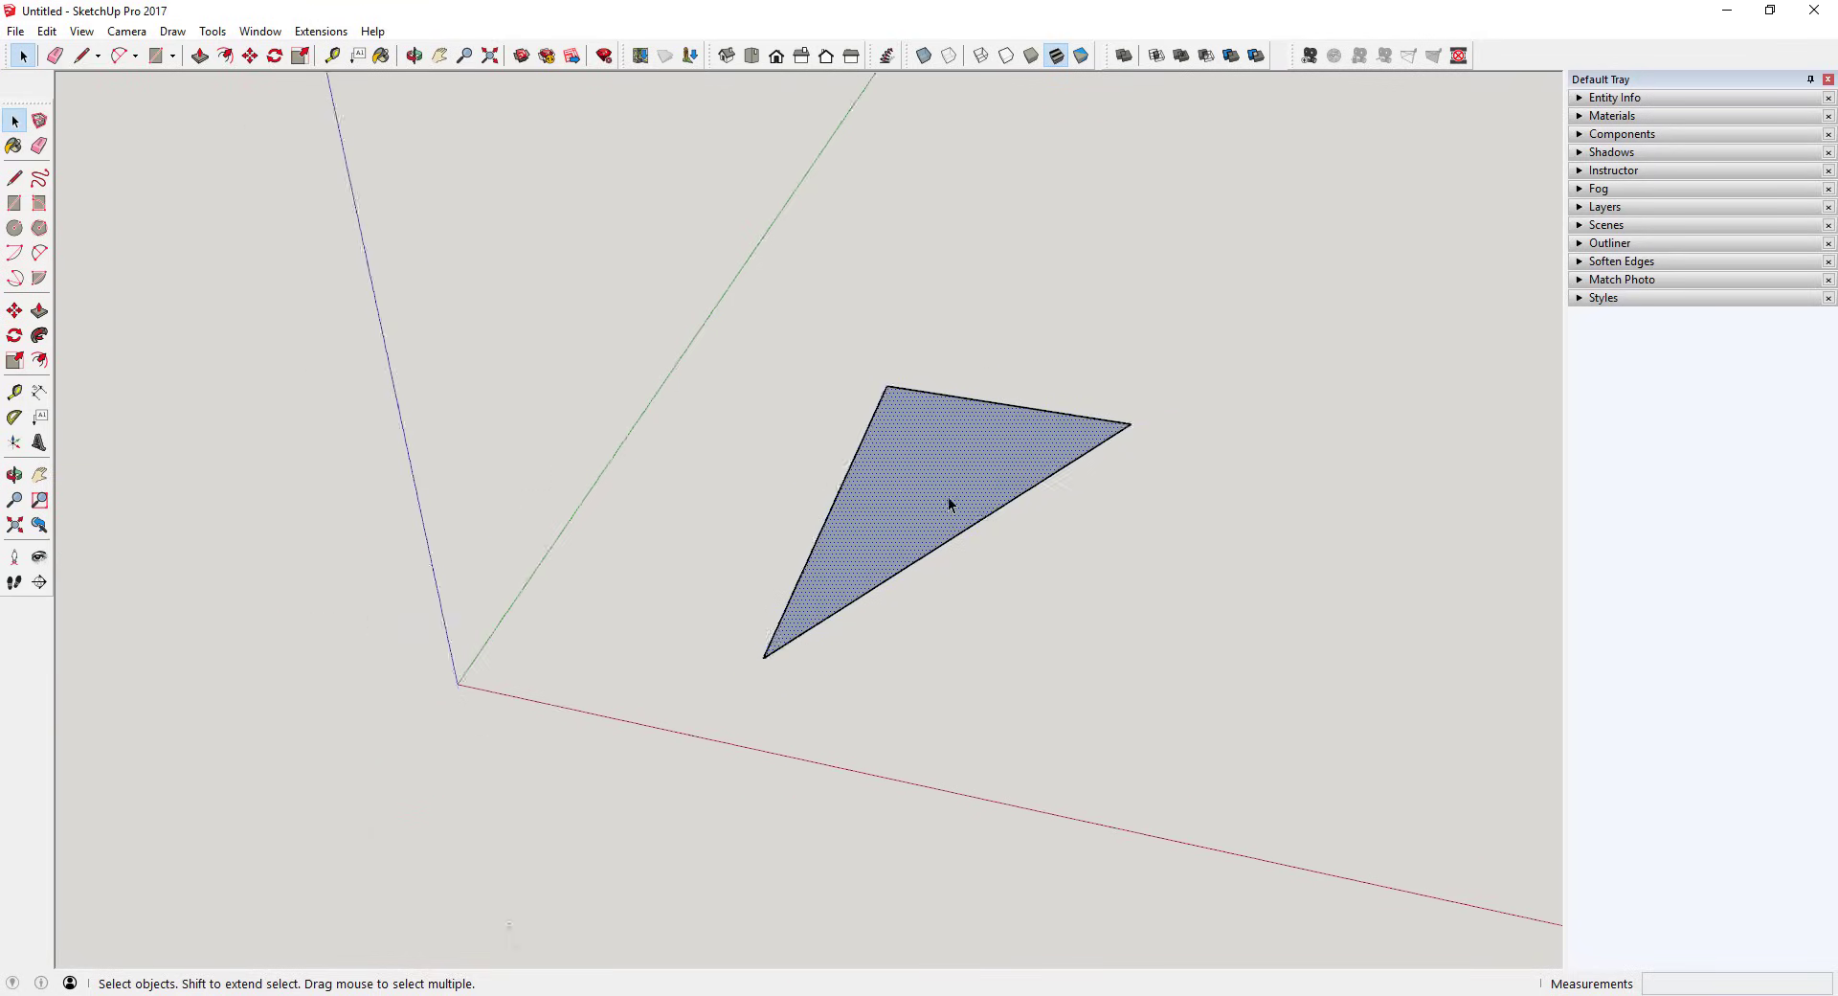
key(l)
click(1095, 611)
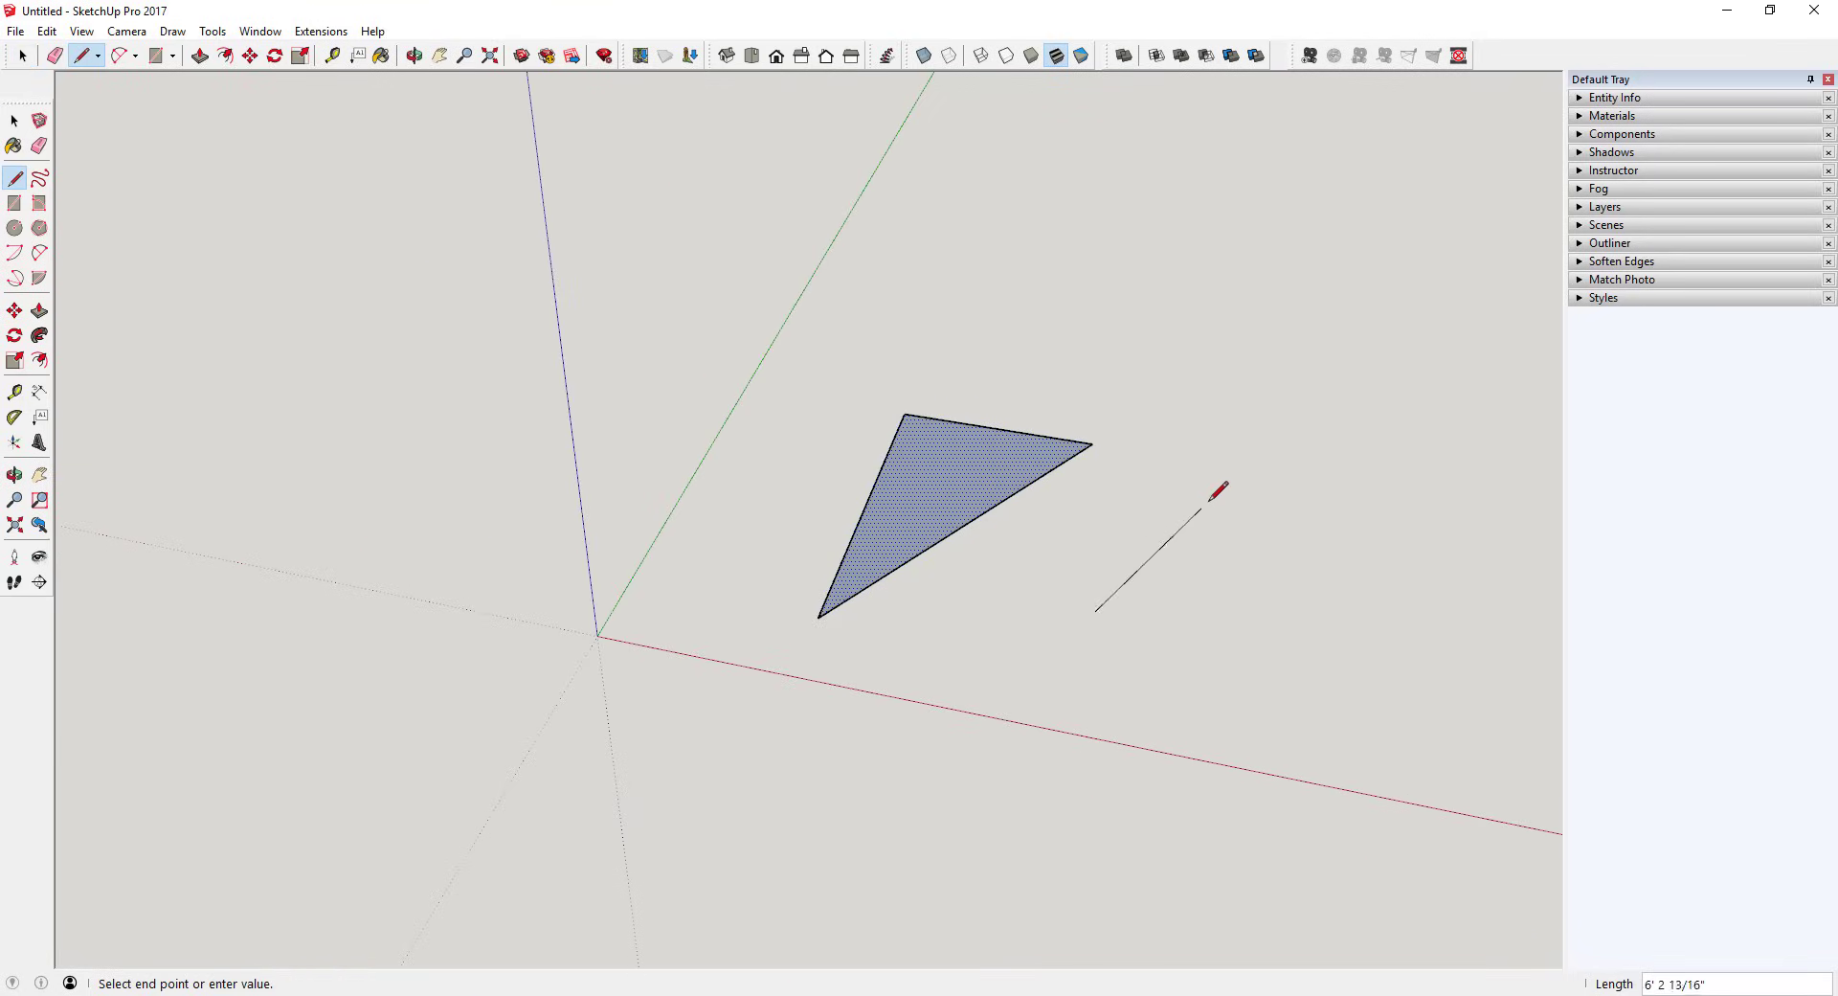
click(1229, 466)
click(1413, 579)
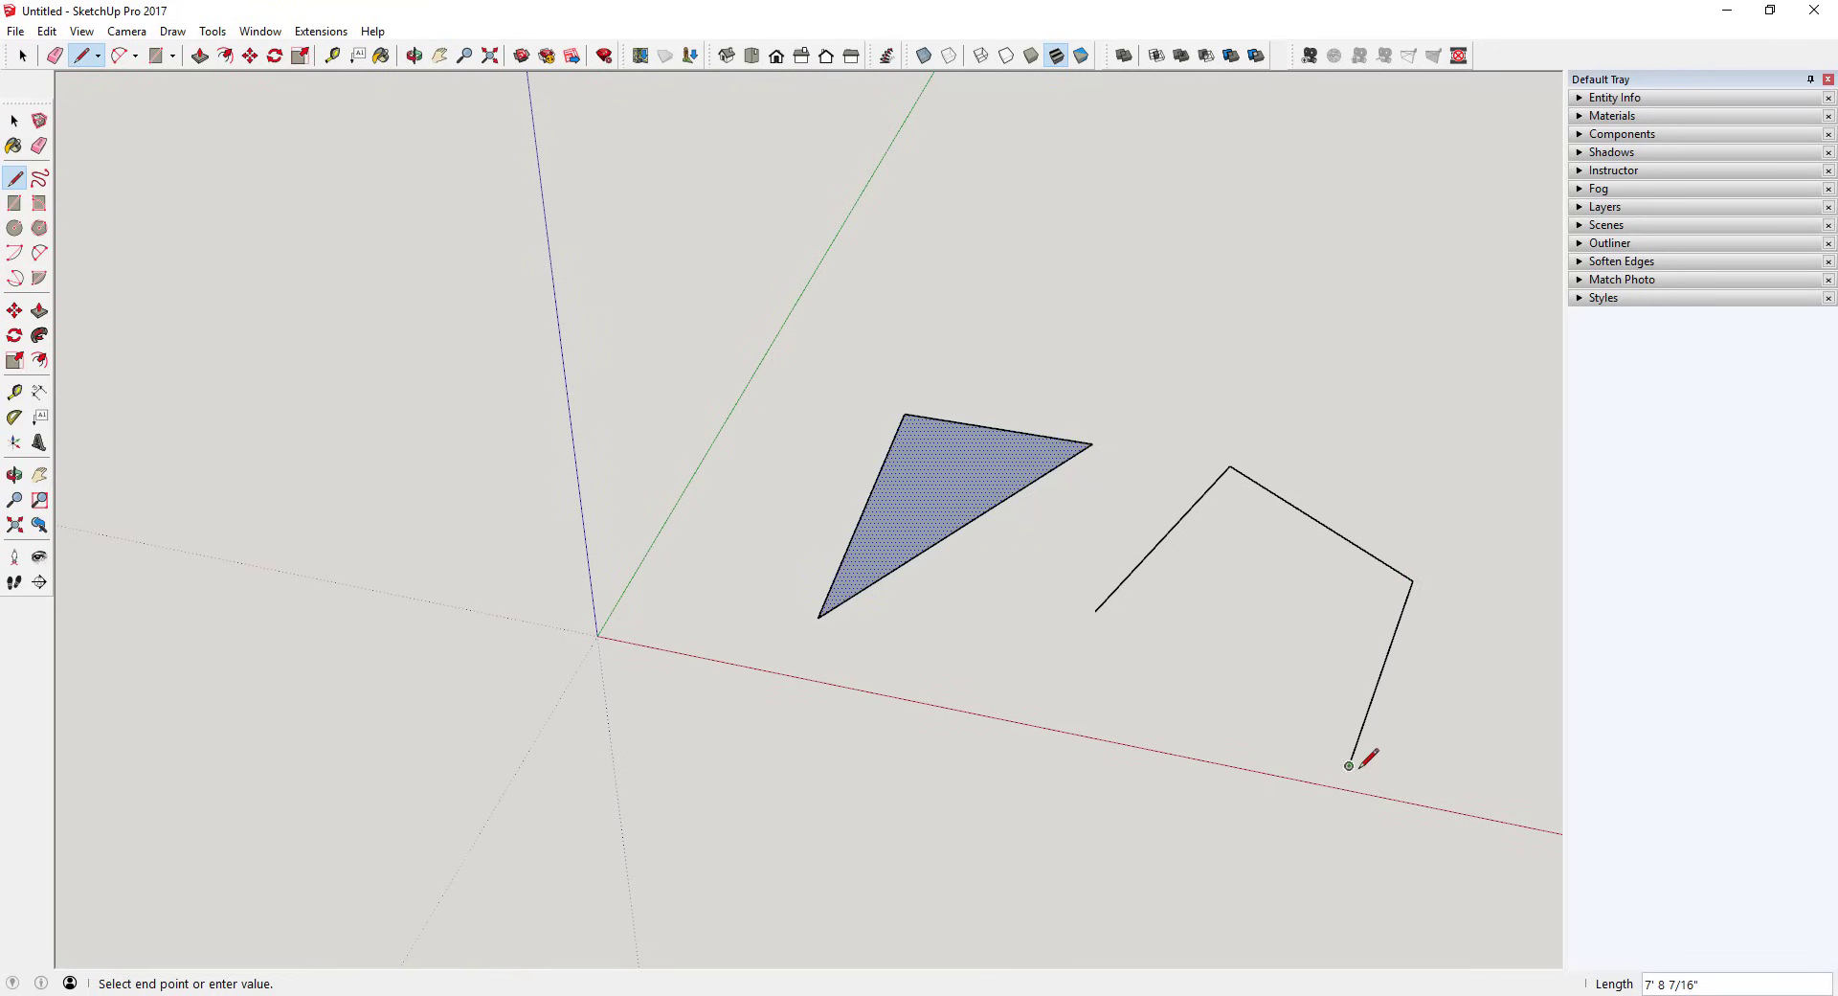
key(Escape)
click(1413, 579)
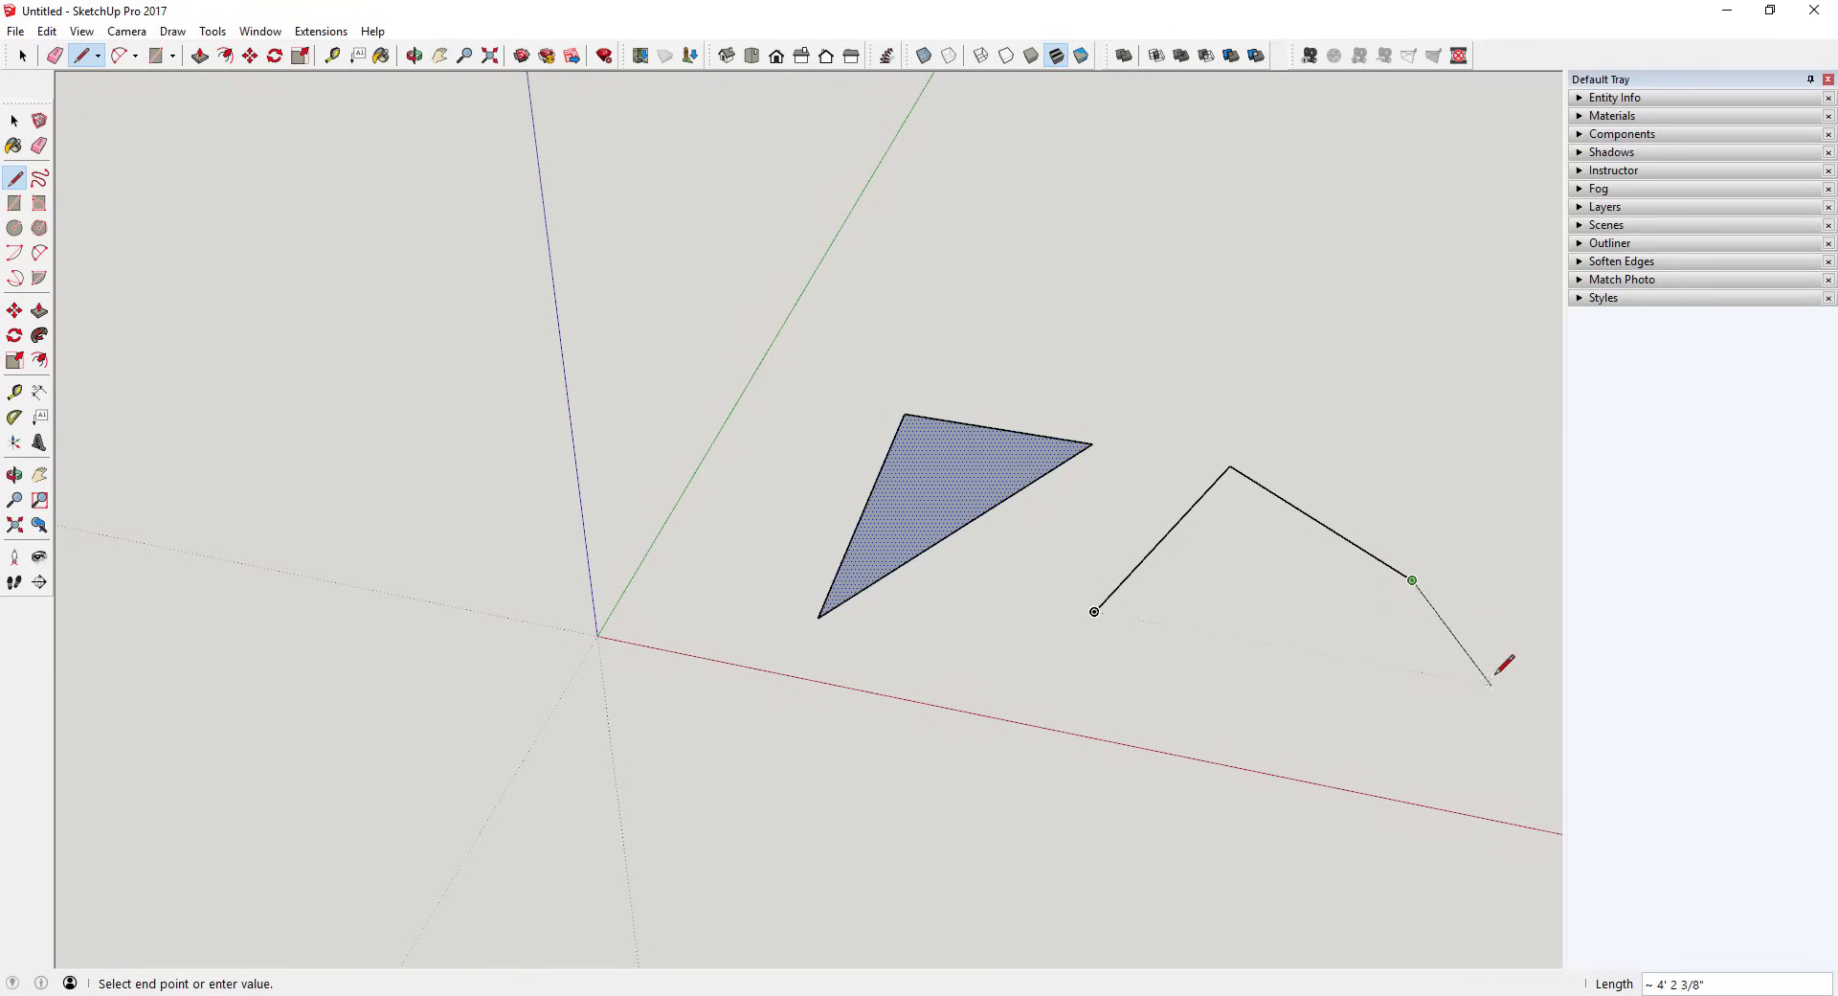
click(1484, 718)
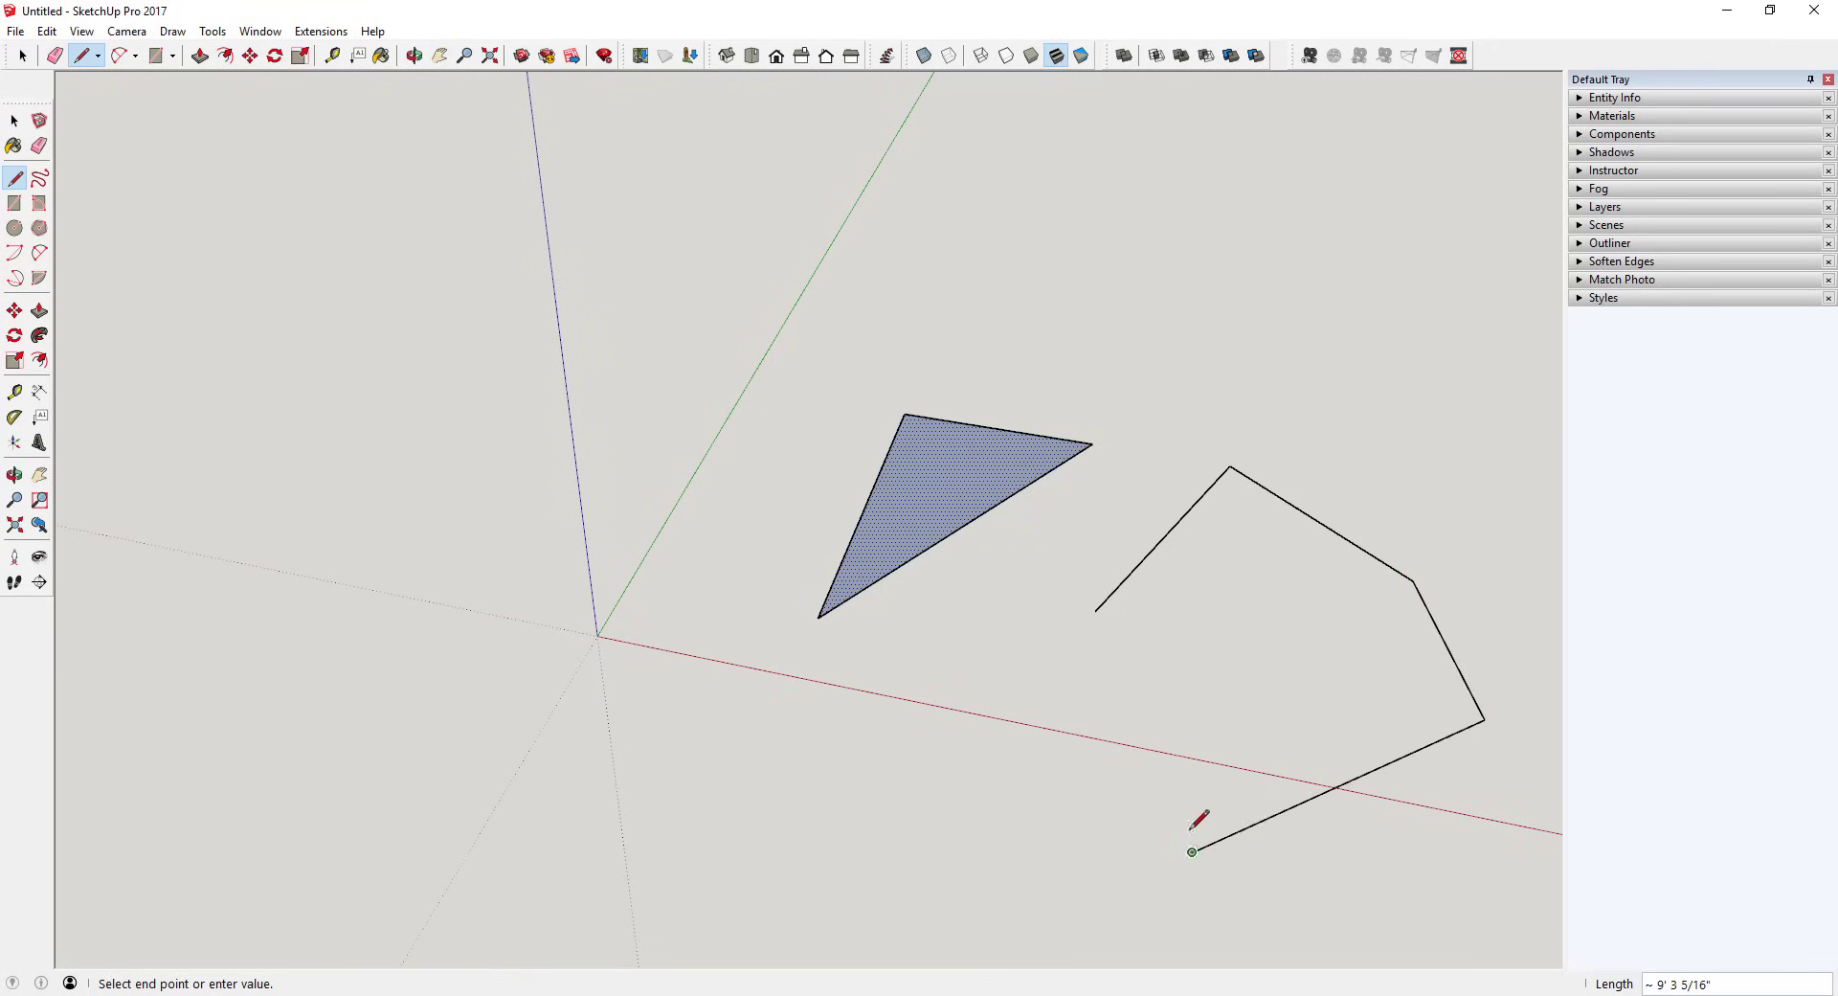
click(1192, 851)
click(1094, 611)
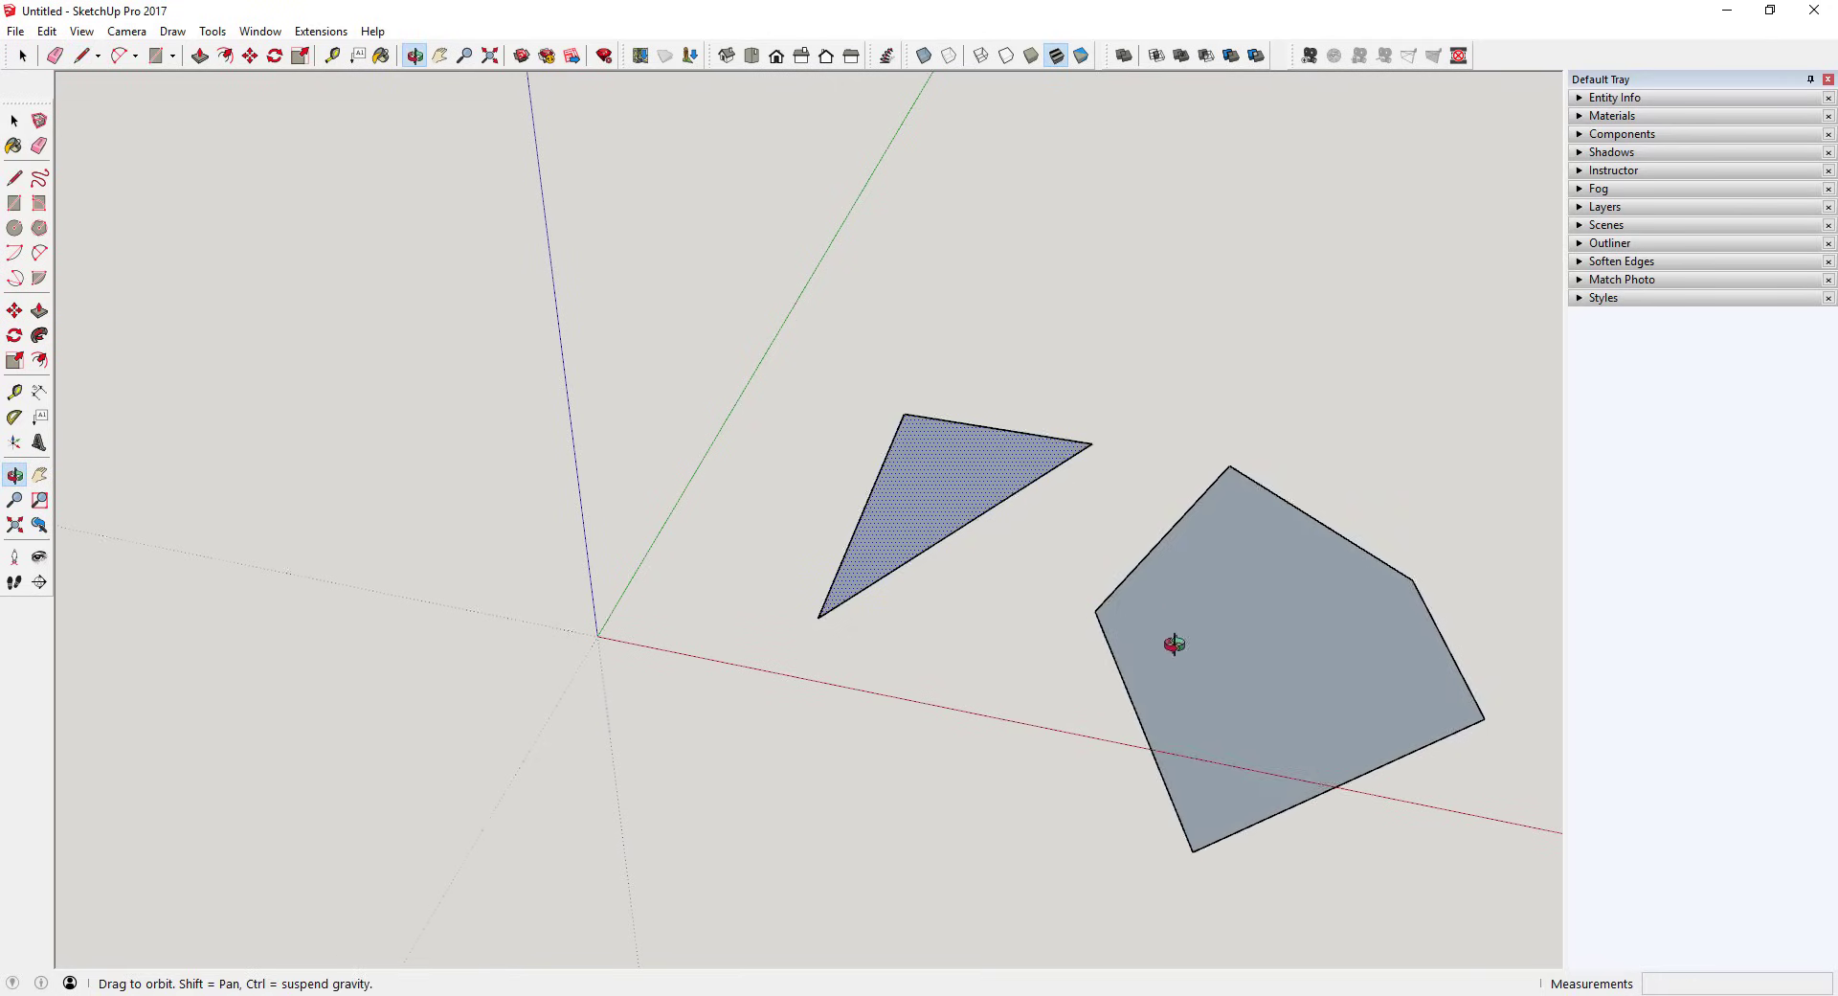
Select the pentagon with a crossing box and delete it, then select the triangle face.
middle_drag(1174, 644, 1408, 651)
key(space)
middle_drag(1264, 648, 1225, 591)
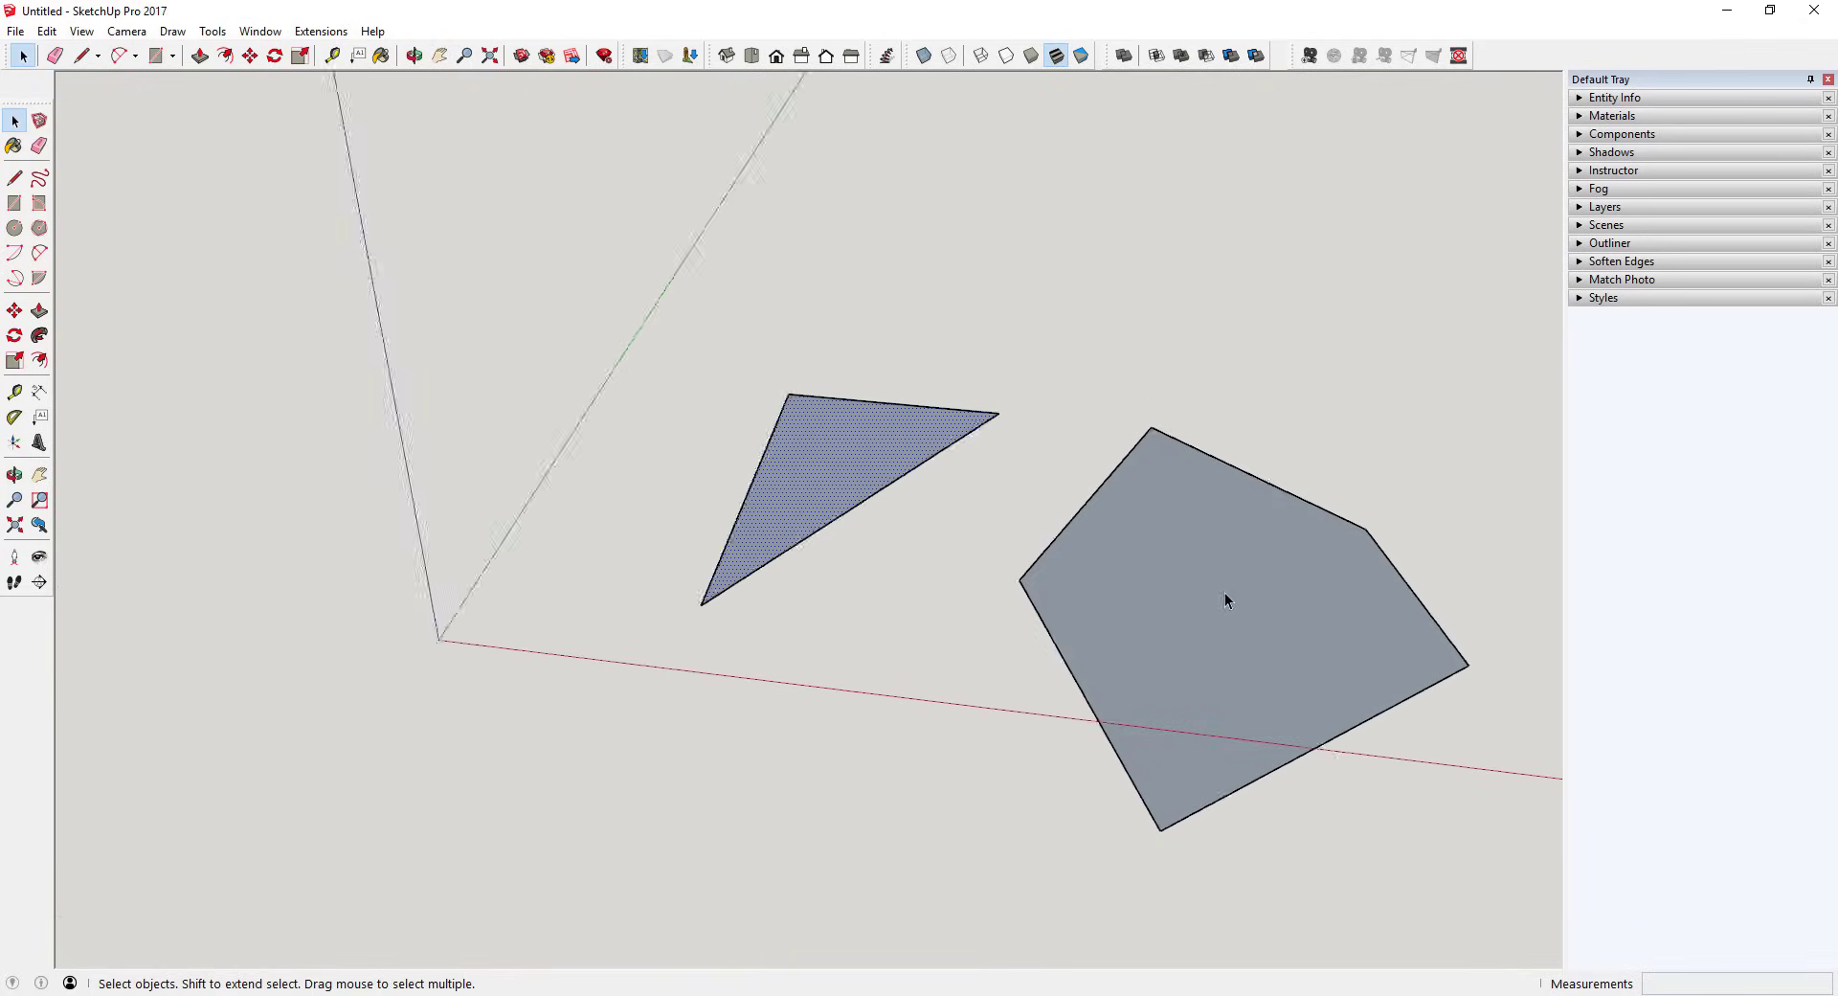
scroll(1225, 592, down, 2)
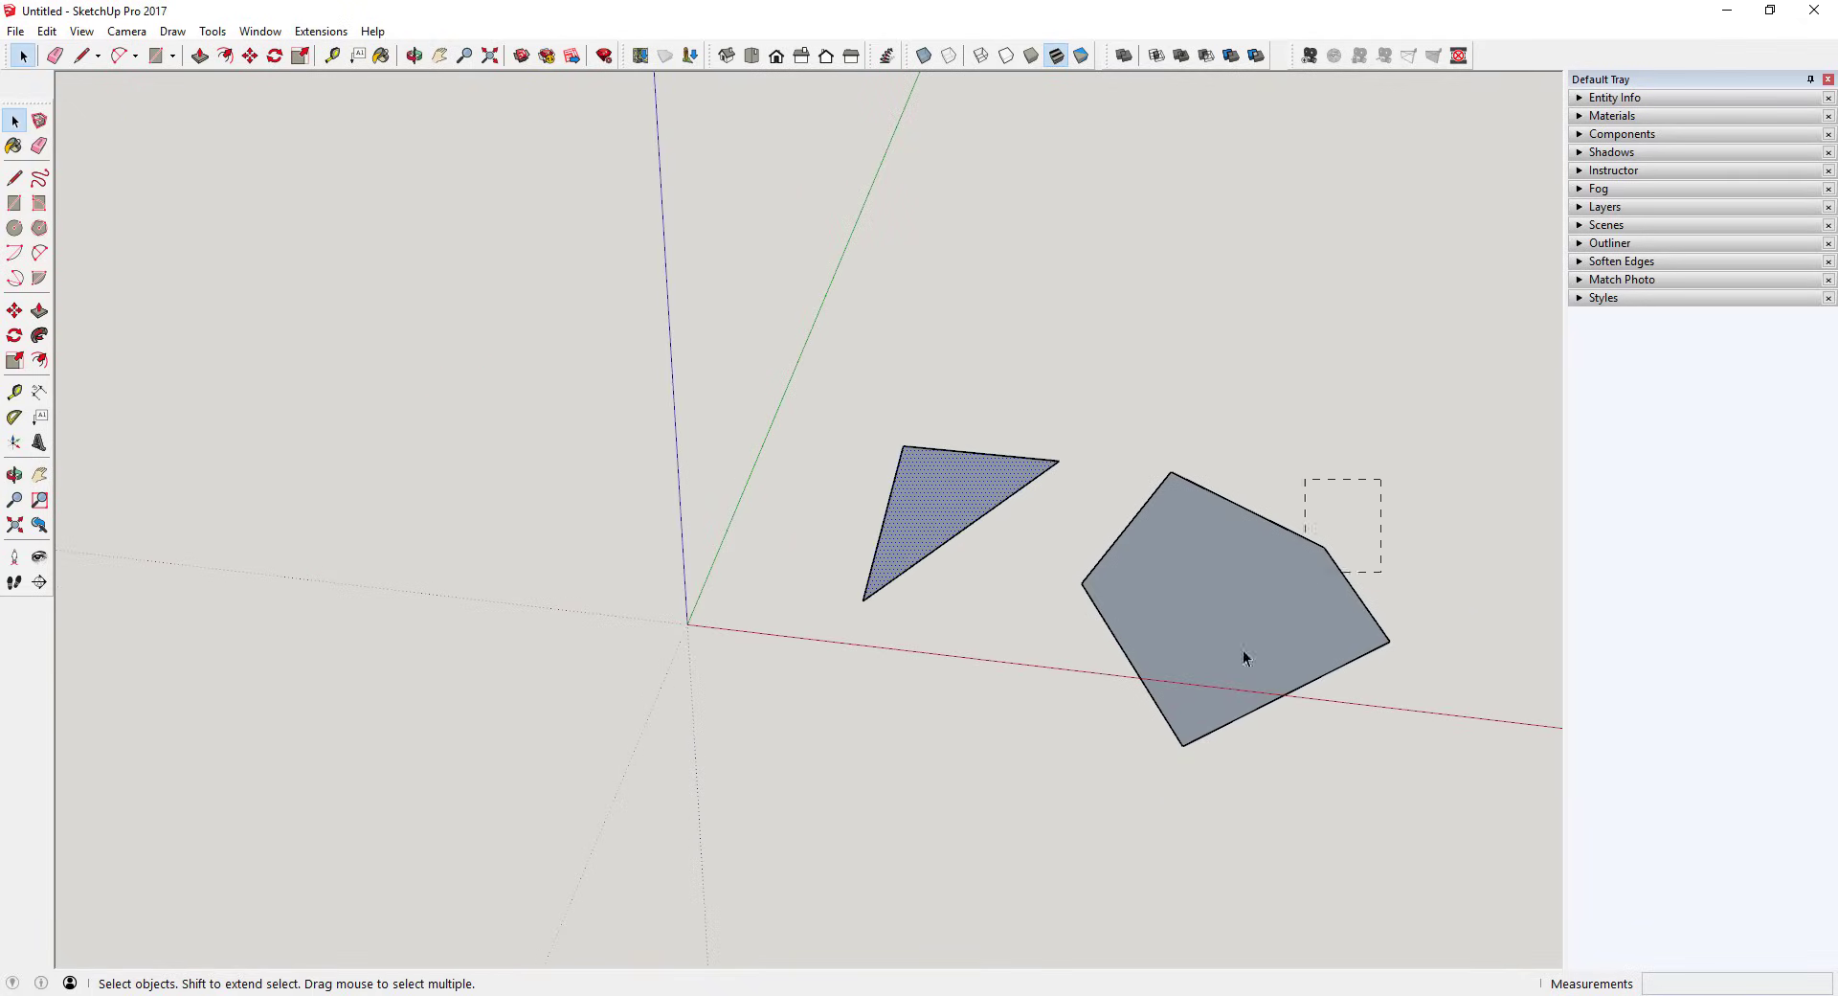
drag(1089, 755, 1096, 749)
key(Delete)
scroll(956, 469, up, 3)
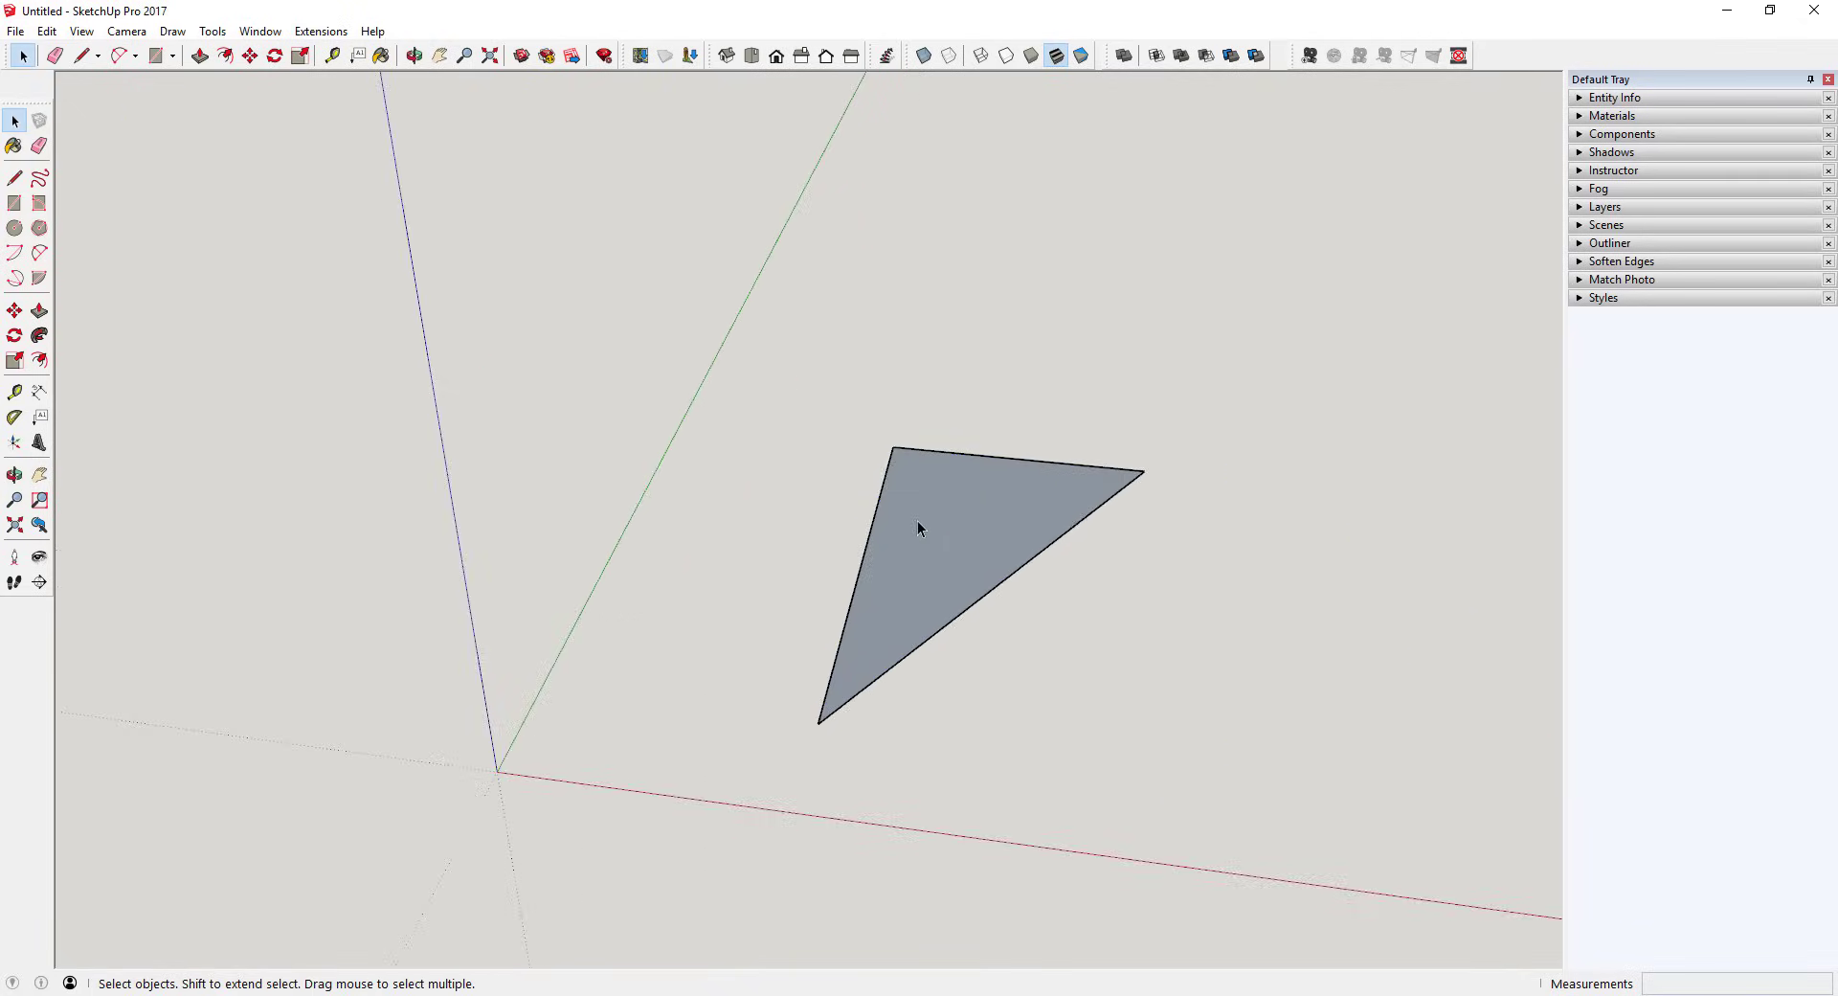
click(955, 539)
key(Delete)
mouse_move(960, 537)
middle_down()
mouse_move(989, 542)
mouse_move(1005, 226)
mouse_move(1048, 5)
mouse_move(949, 563)
middle_up()
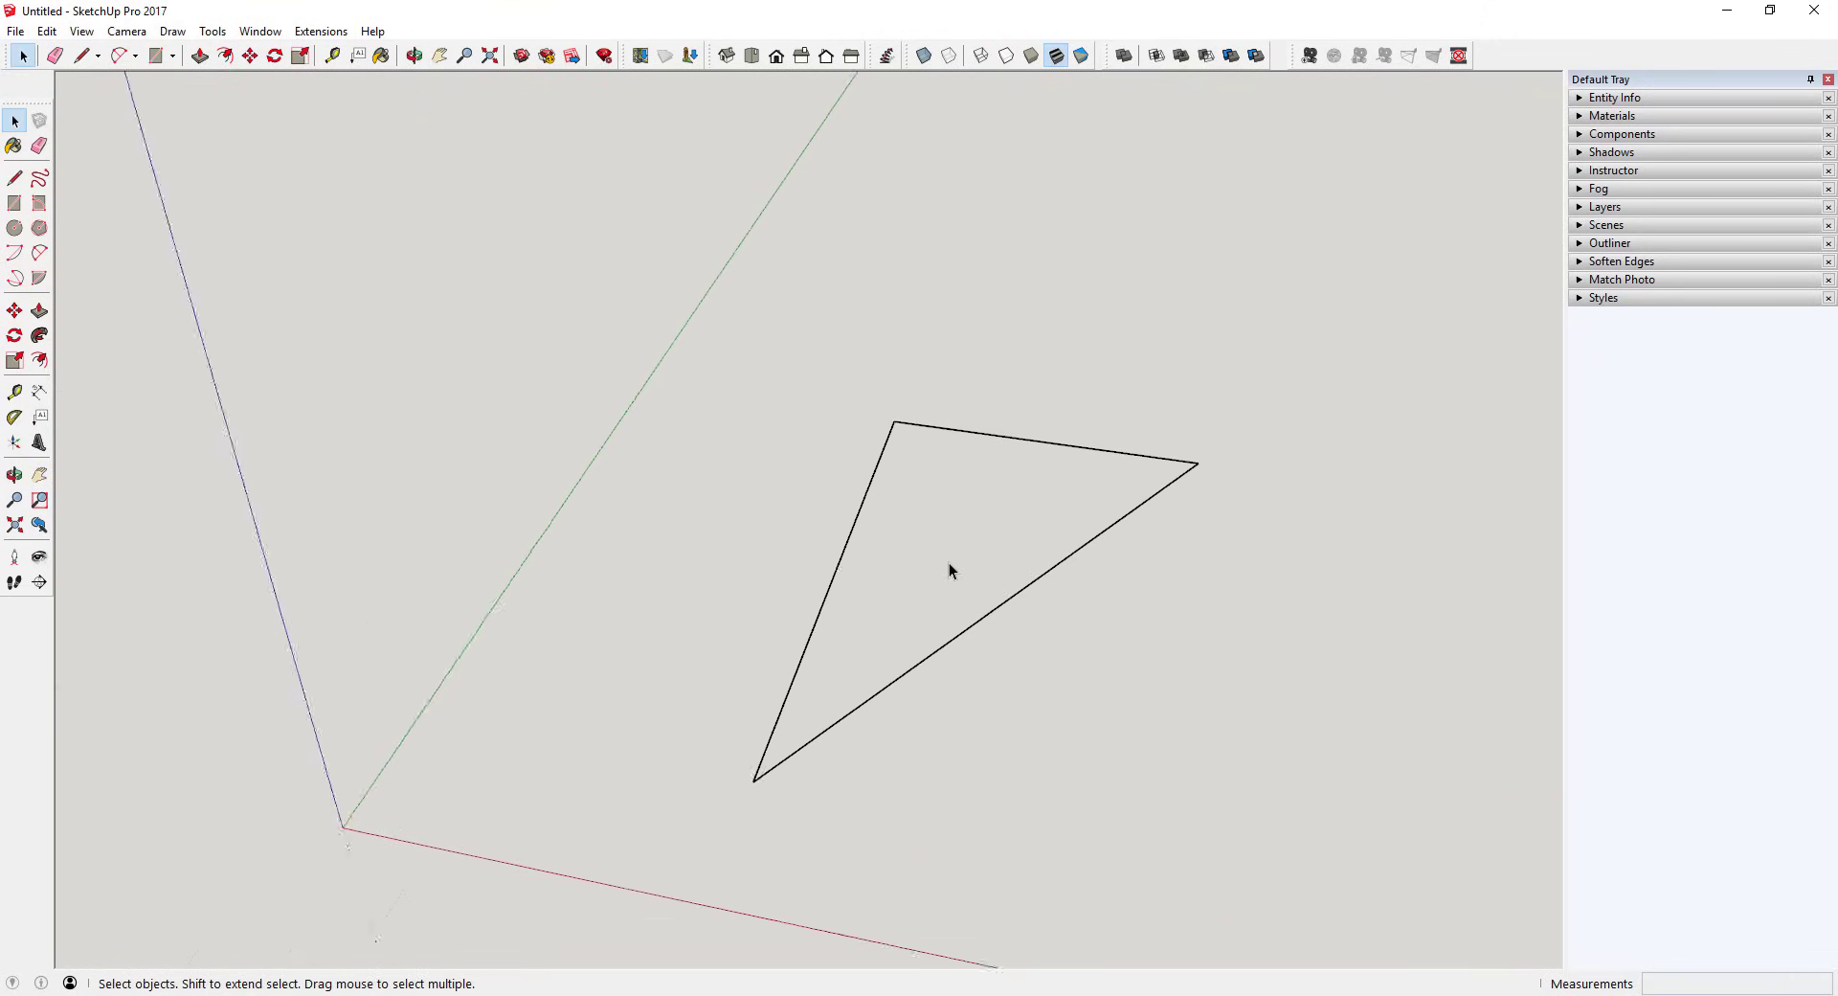
scroll(946, 543, up, 1)
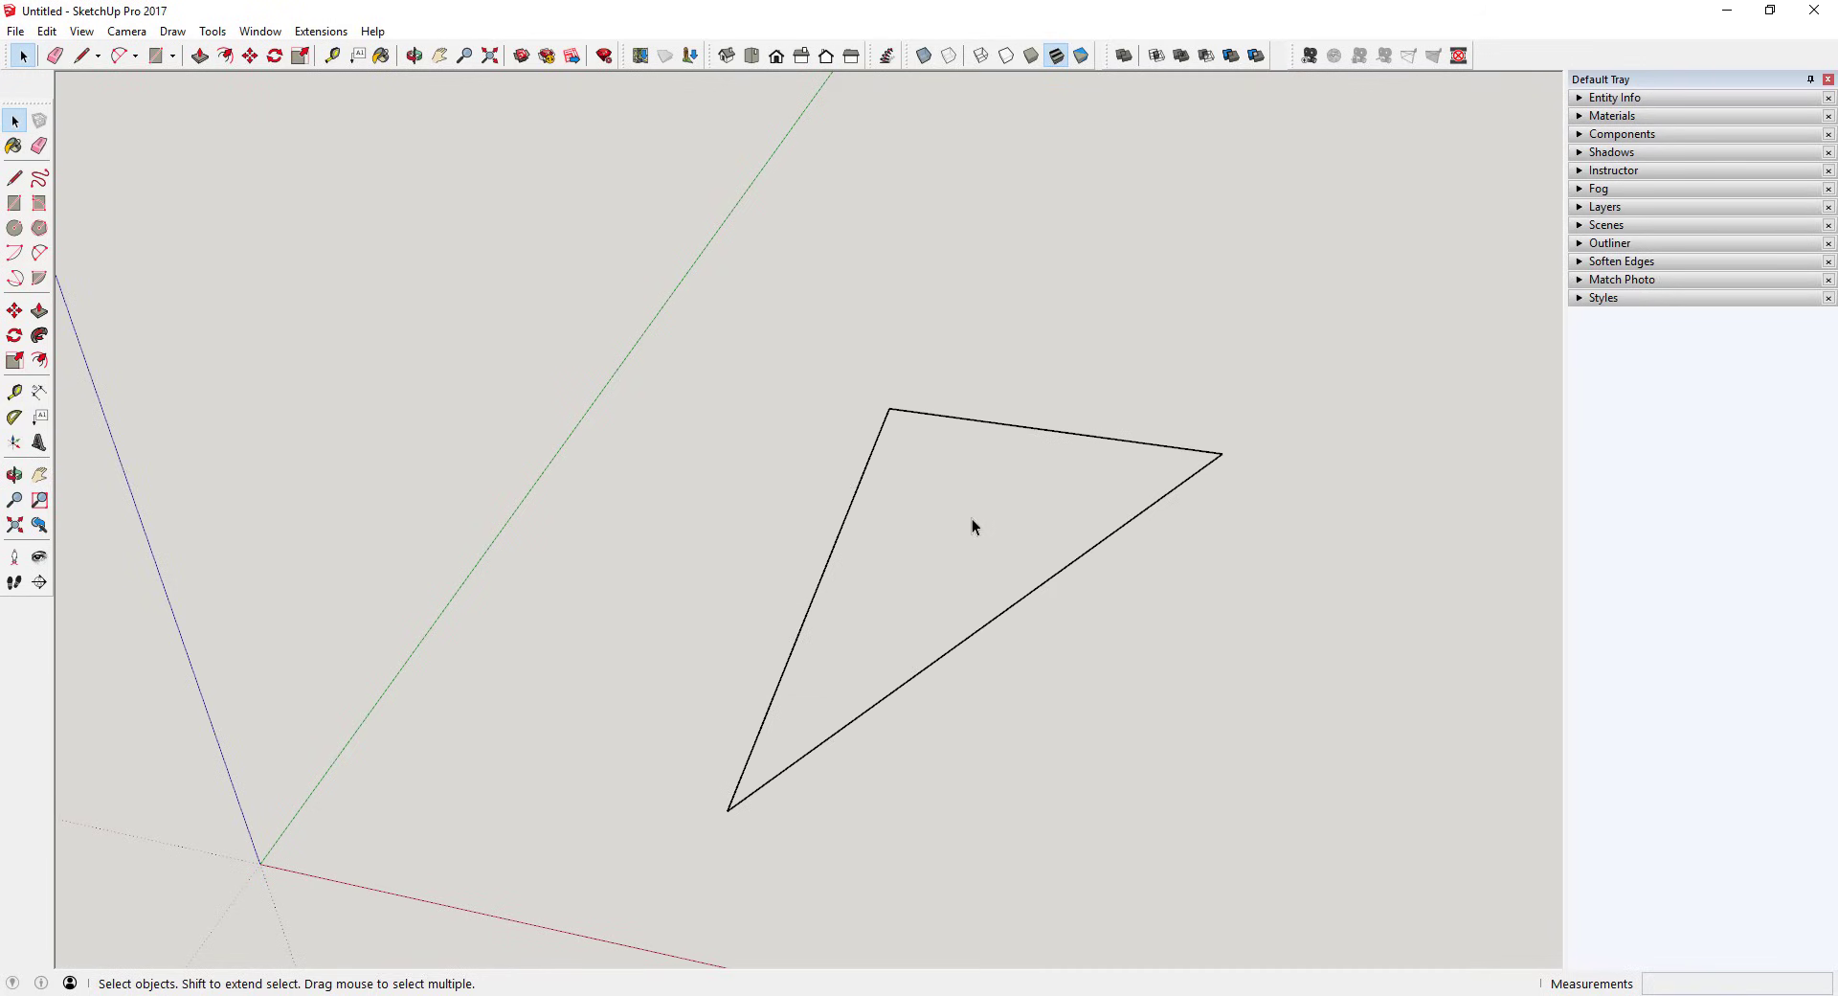
scroll(972, 513, down, 5)
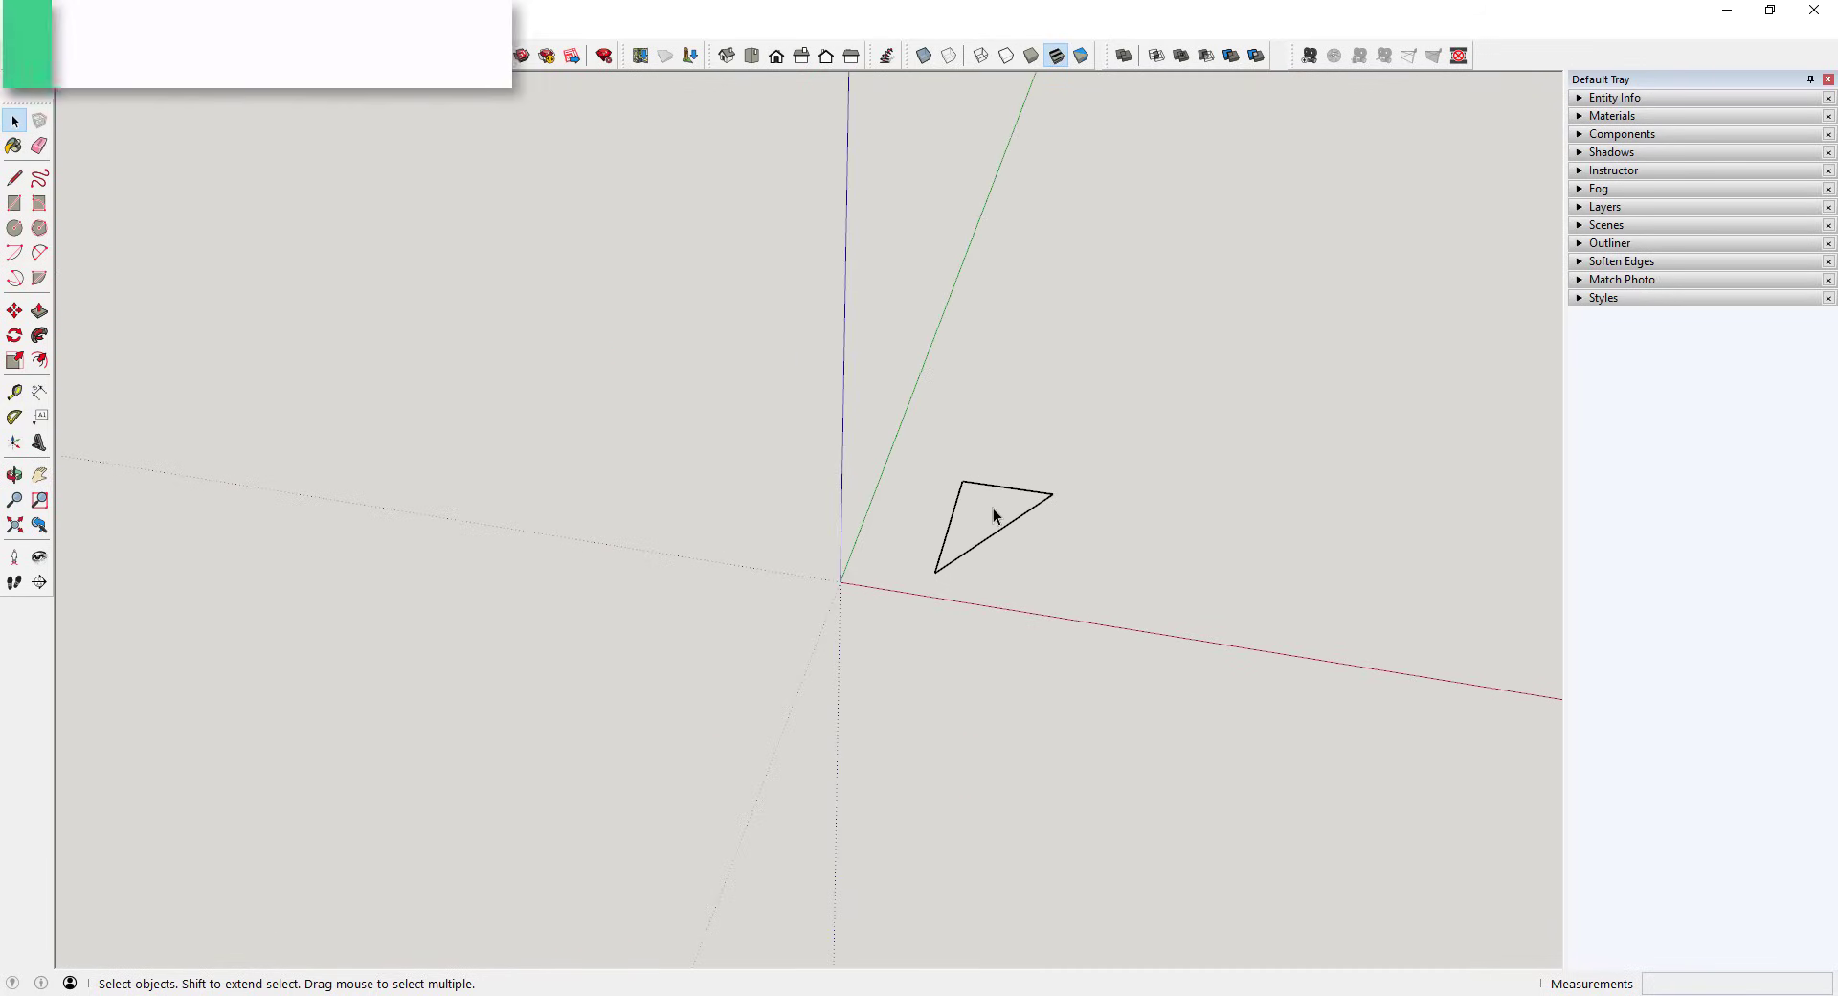
key(l)
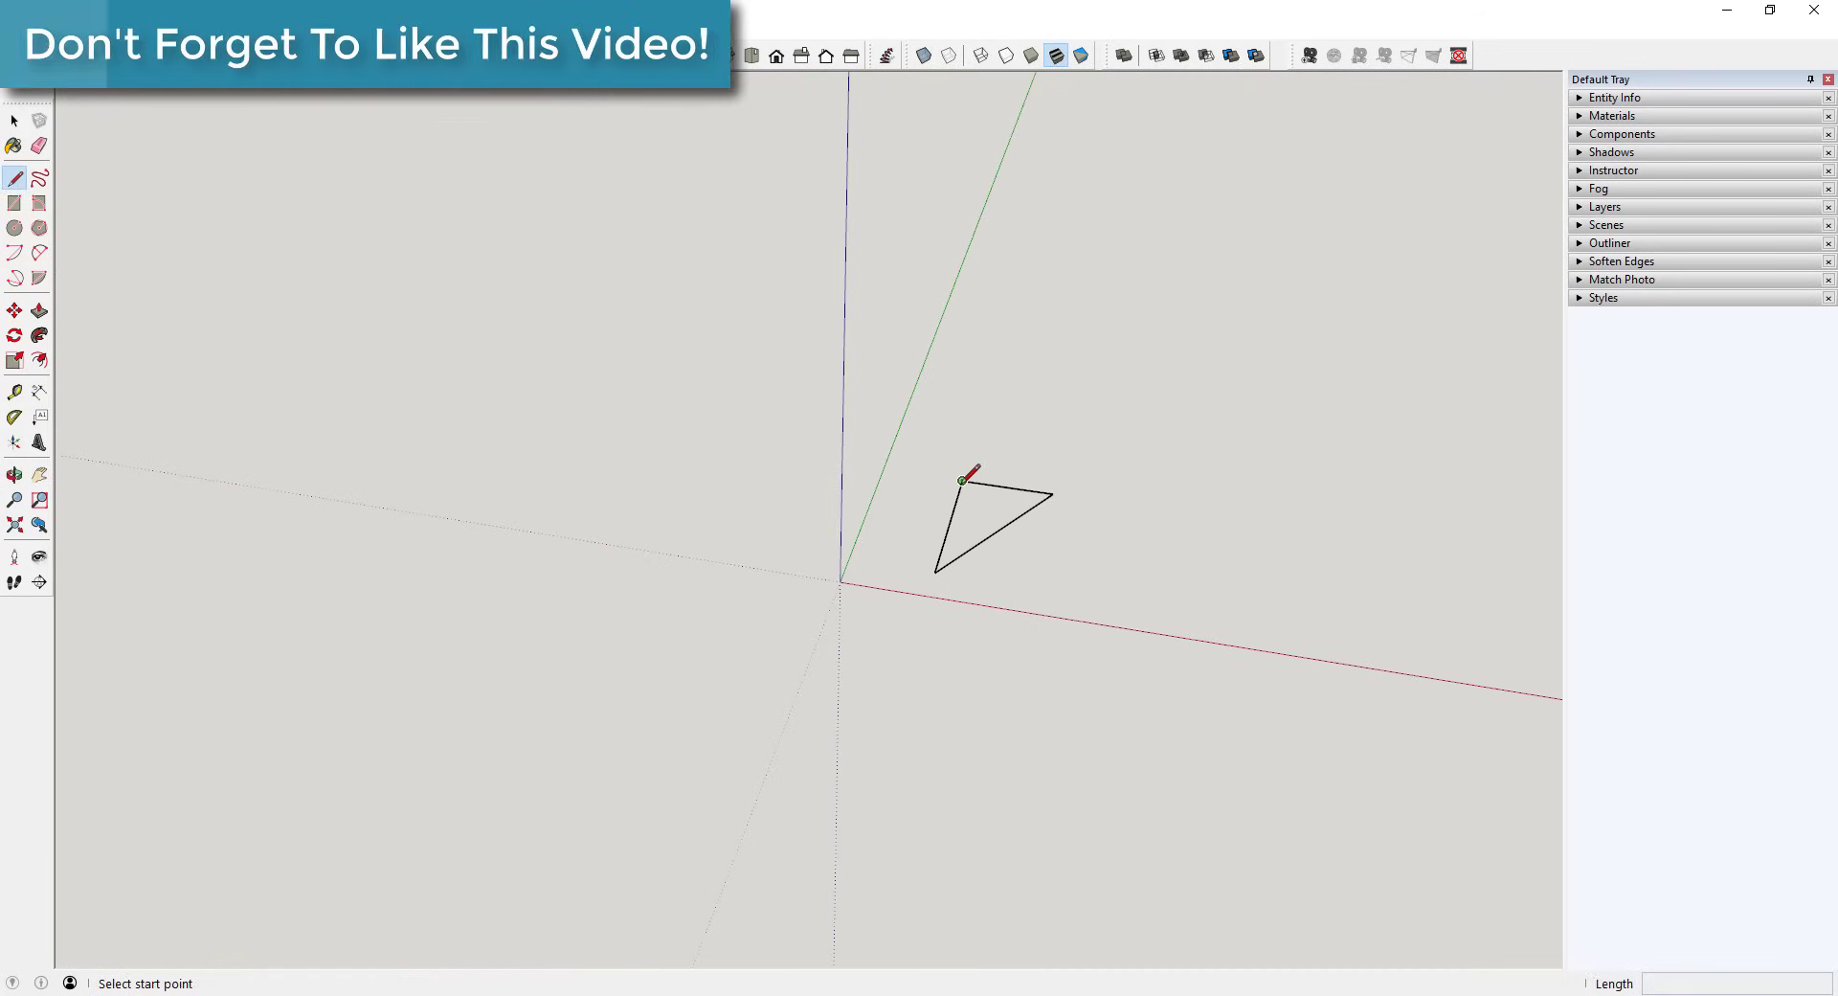
click(962, 480)
click(934, 571)
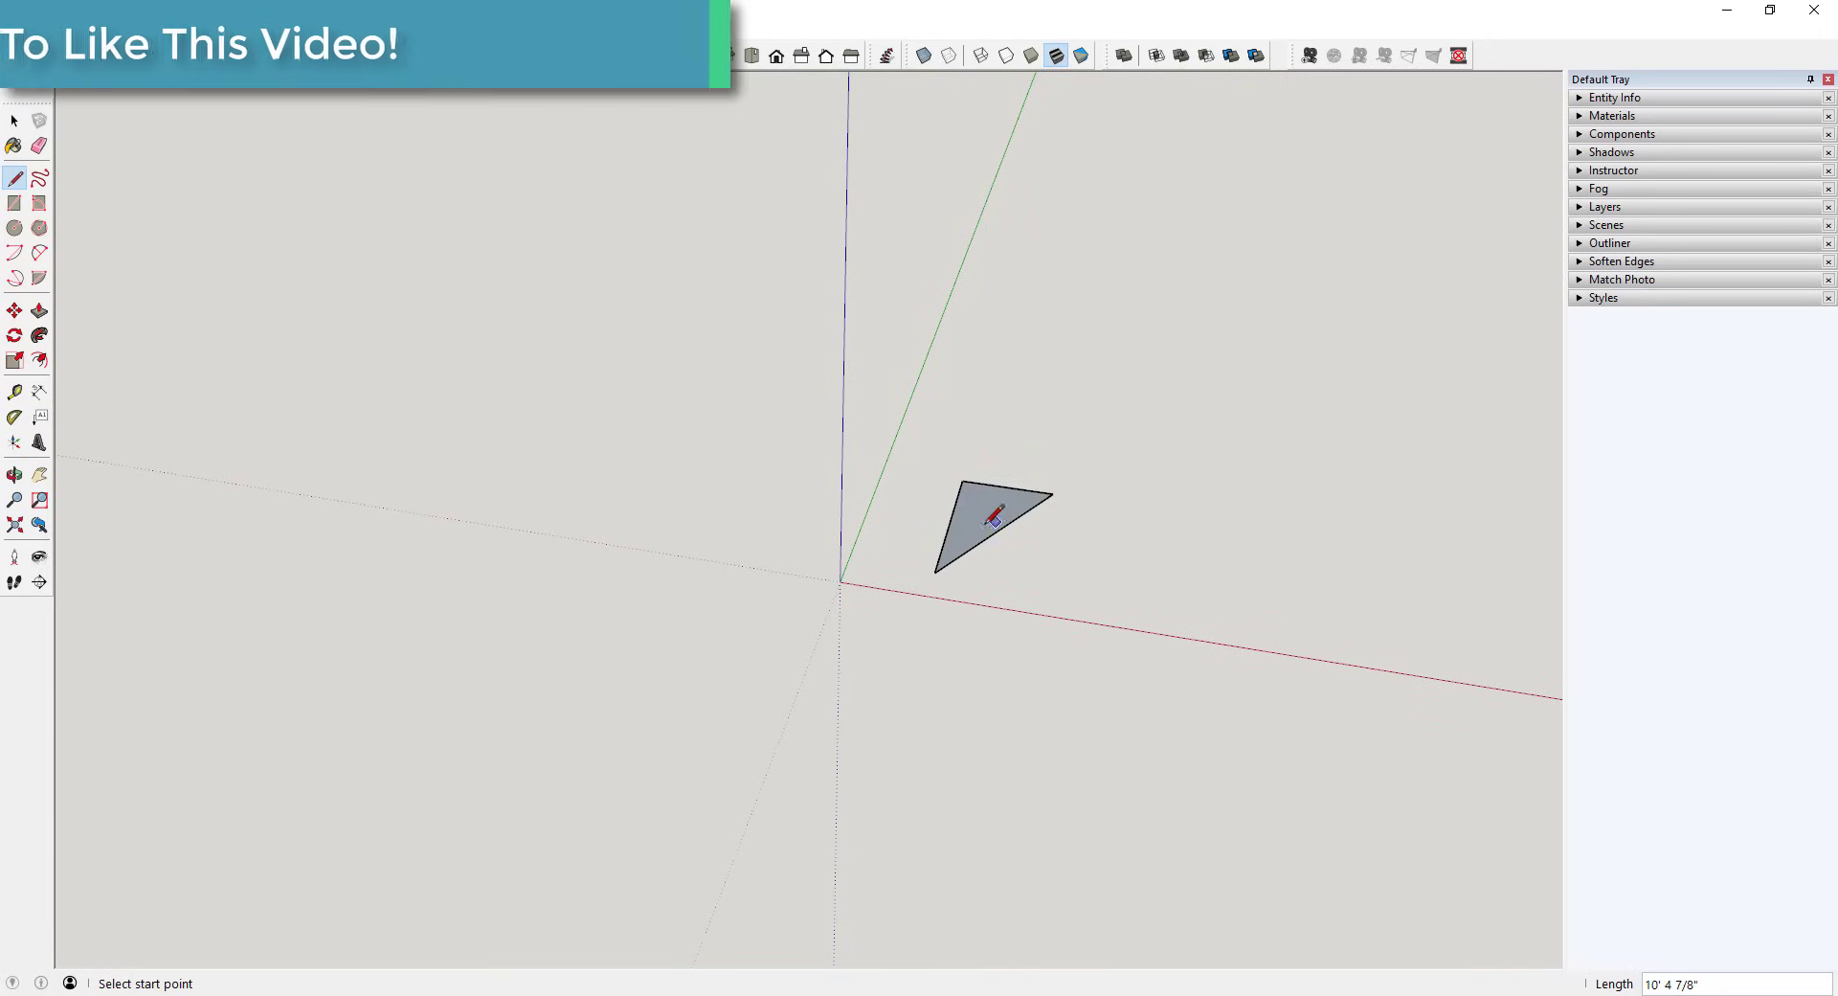
scroll(993, 517, up, 3)
key(space)
click(1017, 475)
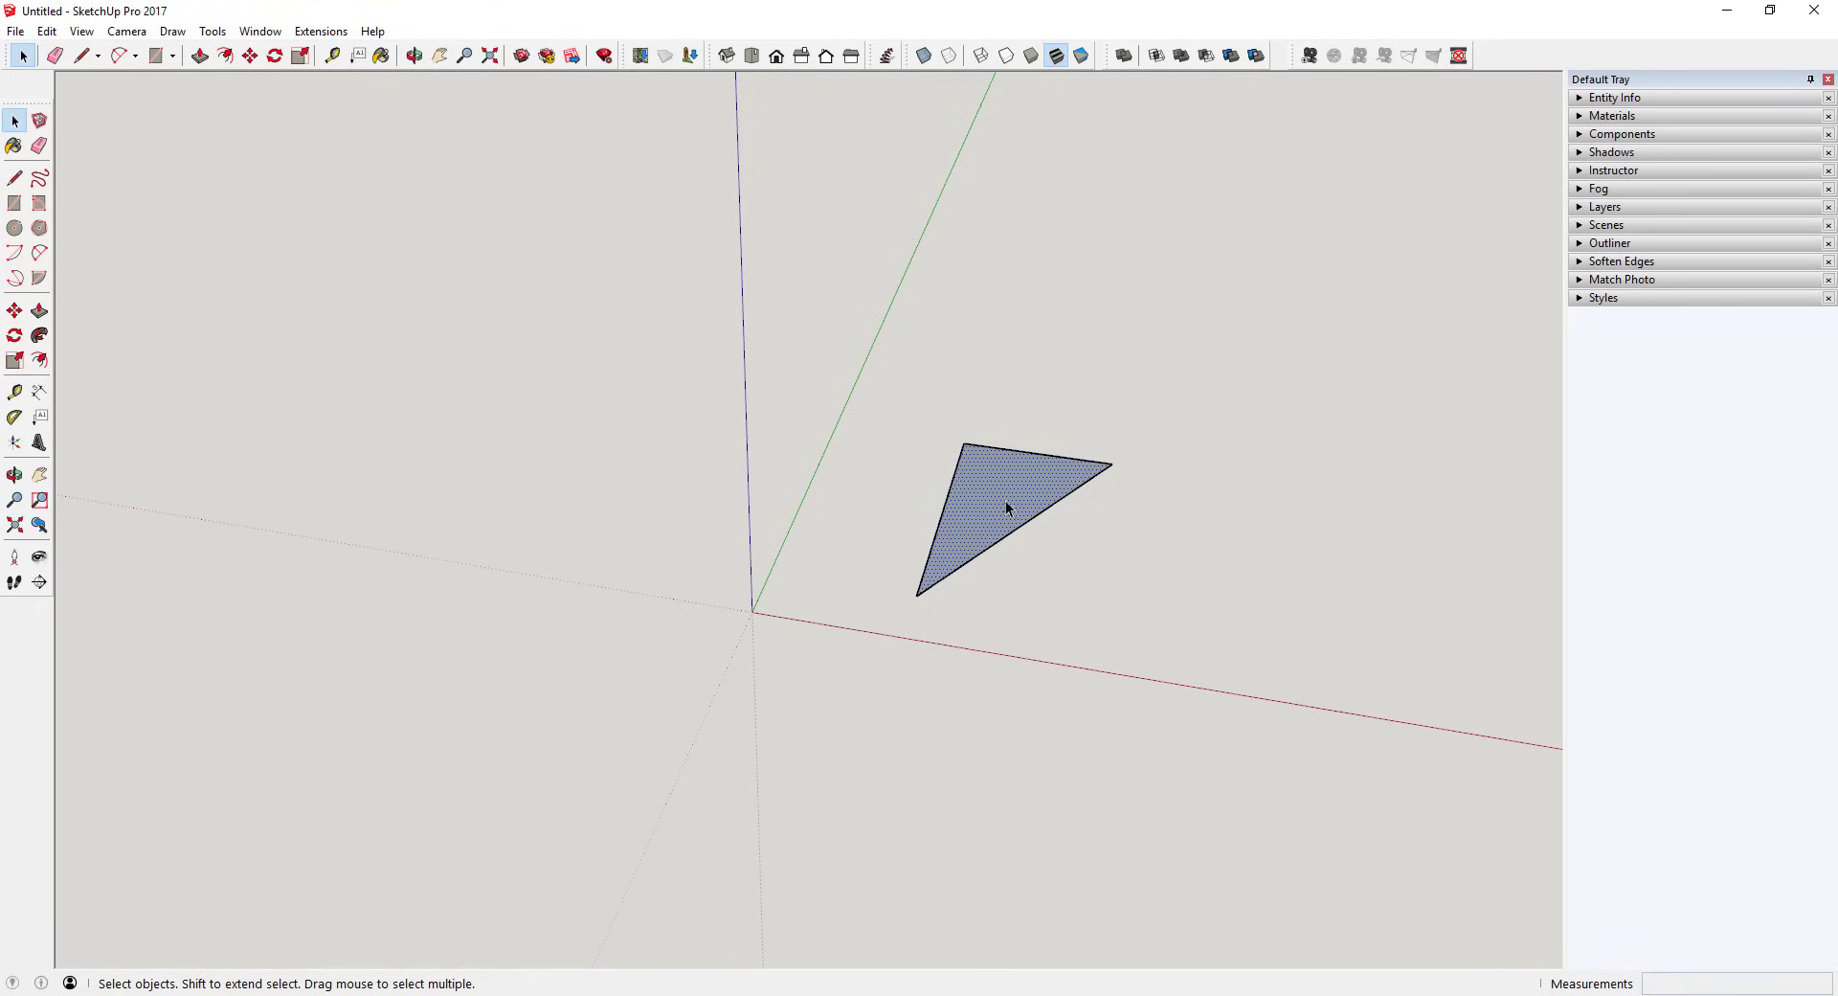
scroll(1017, 519, down, 1)
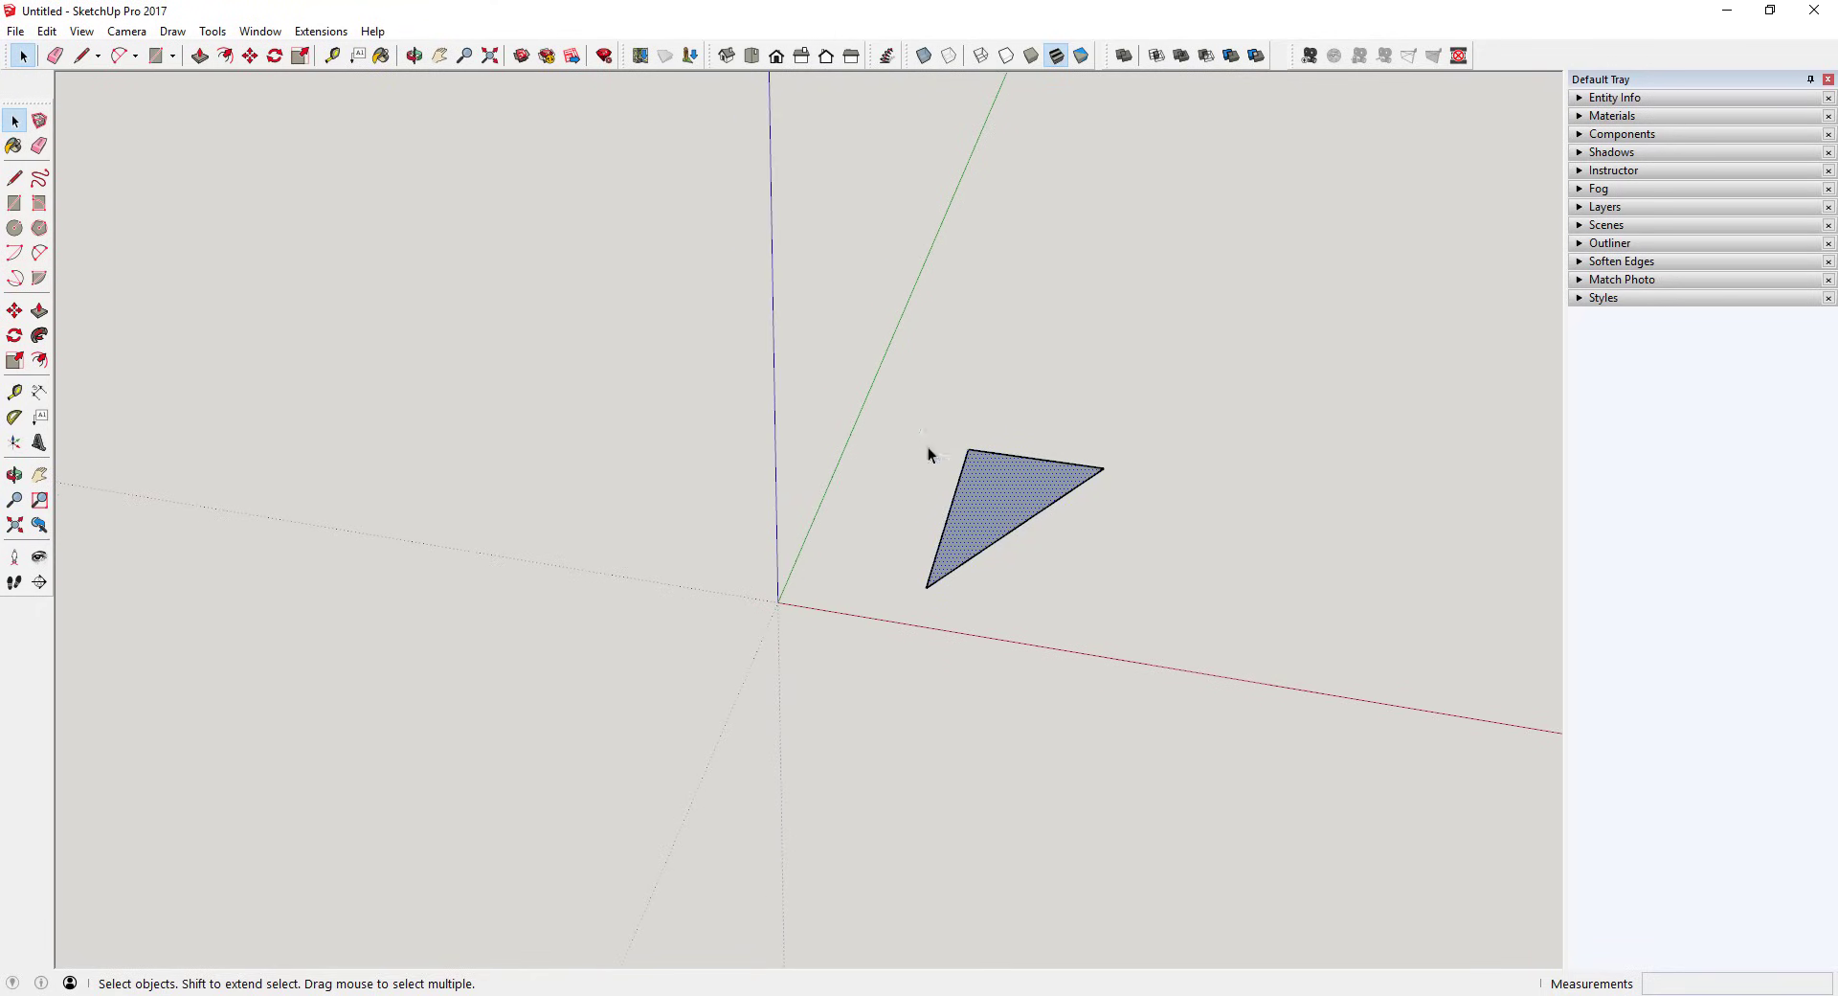
drag(907, 415, 1175, 693)
click(1004, 542)
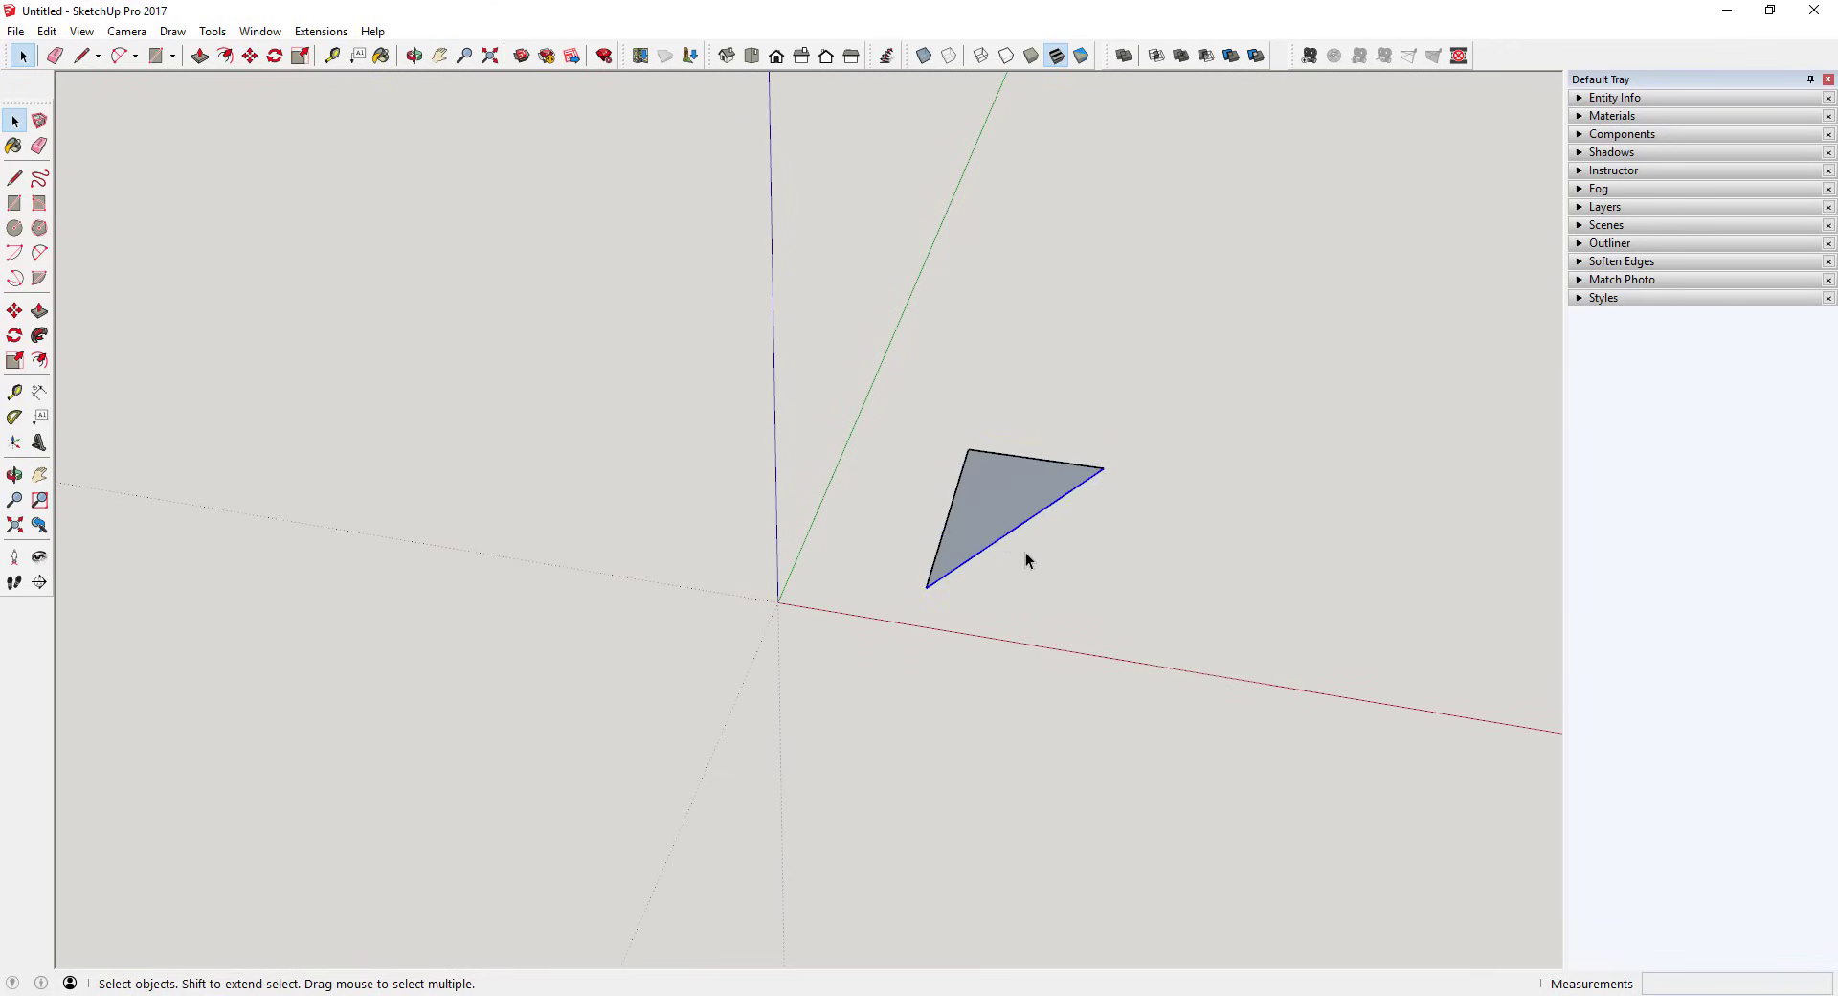
key(Delete)
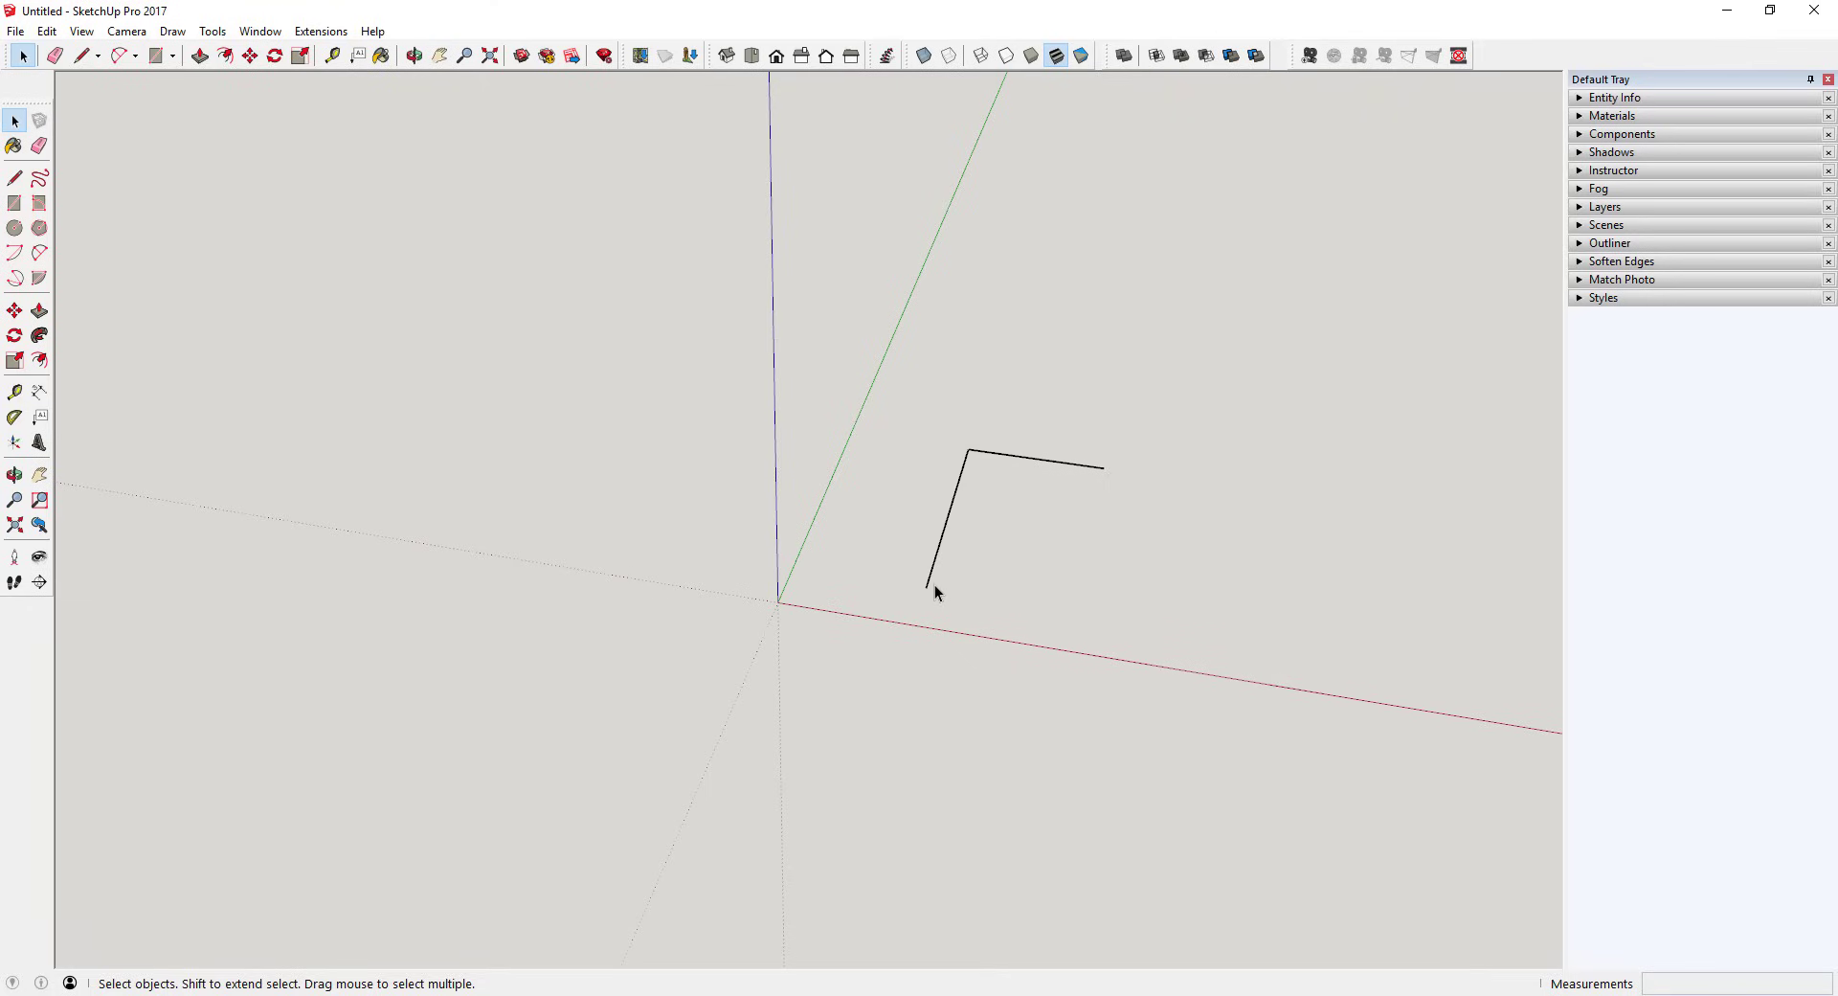
key(ctrl+z)
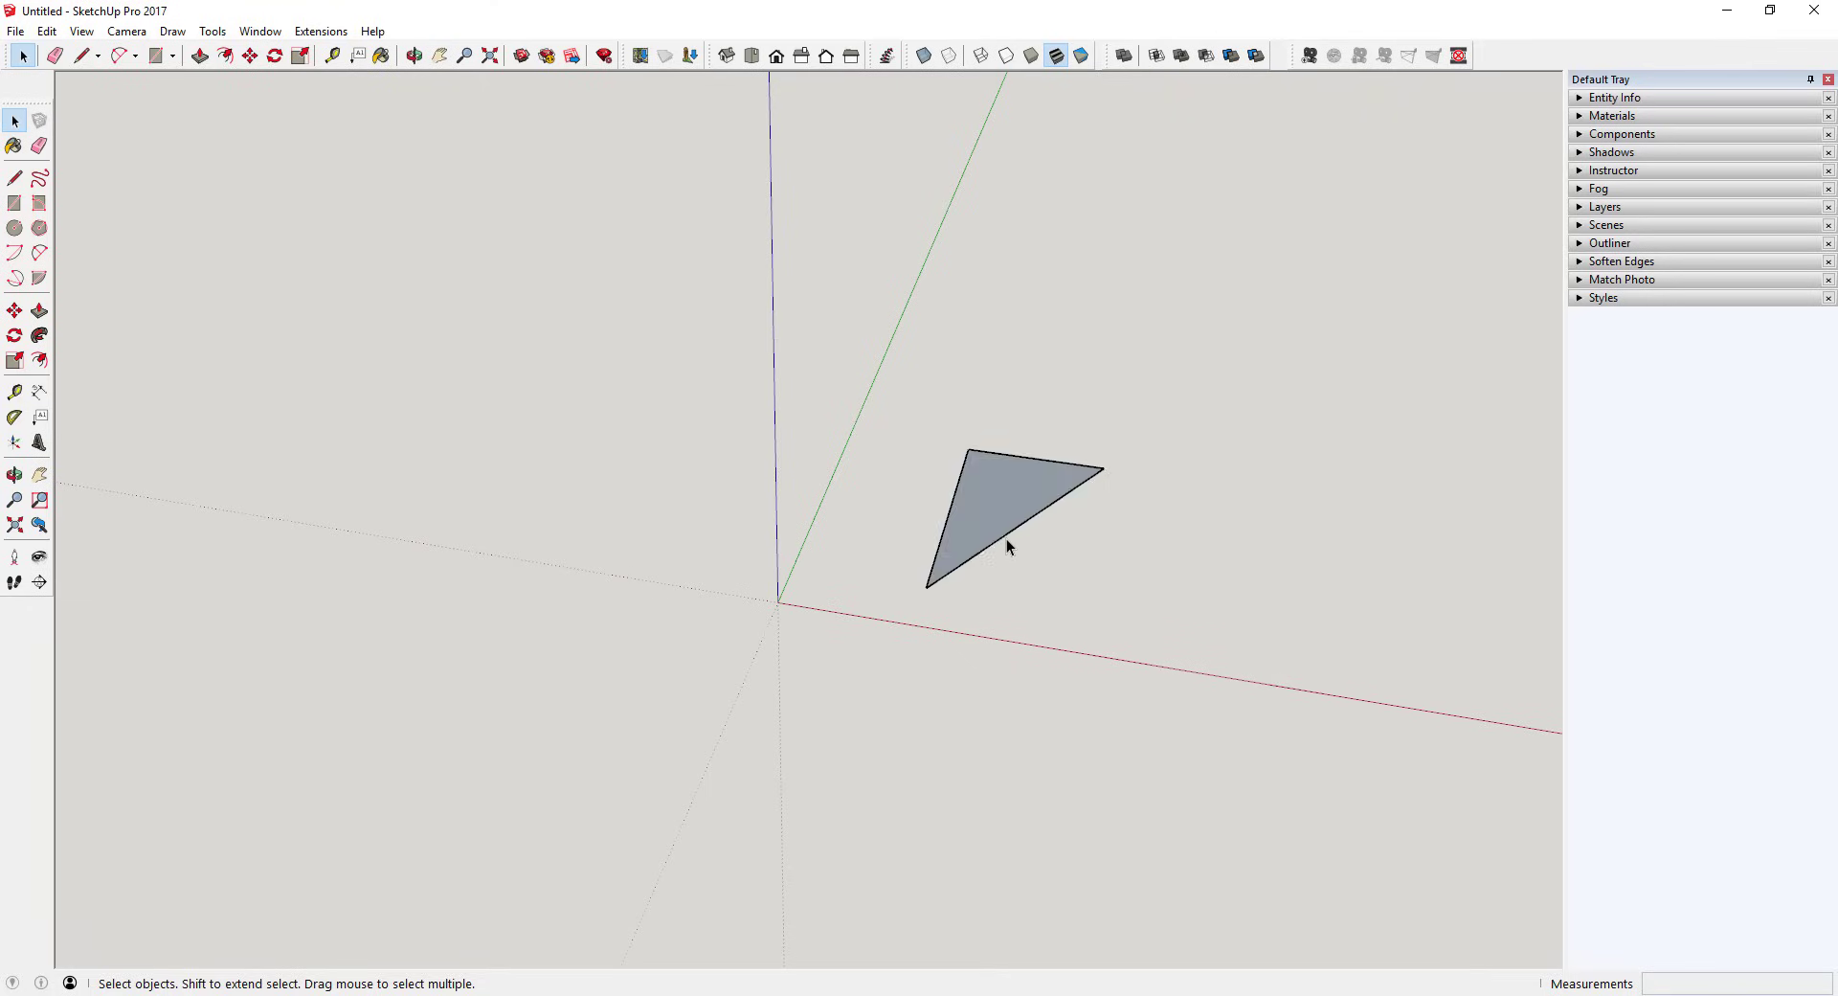
scroll(1010, 536, up, 3)
Split the triangle with a line from the lower edge's midpoint to the top corner.
key(l)
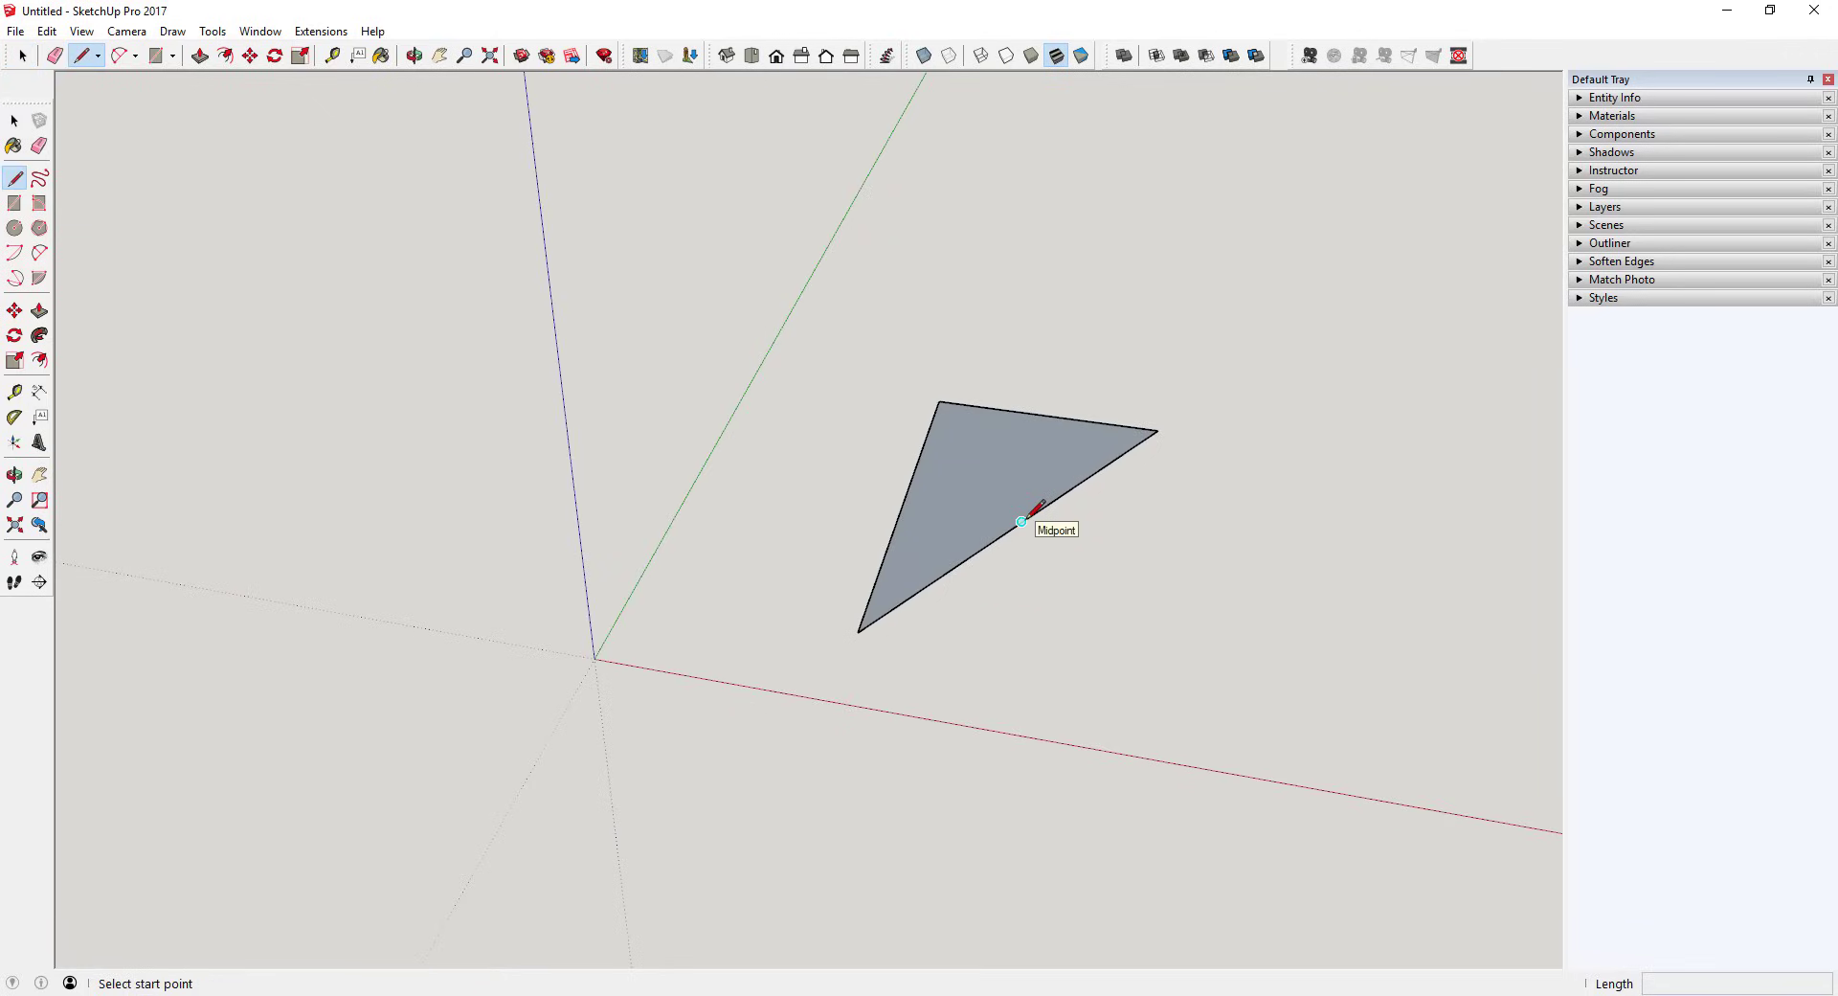
click(1022, 520)
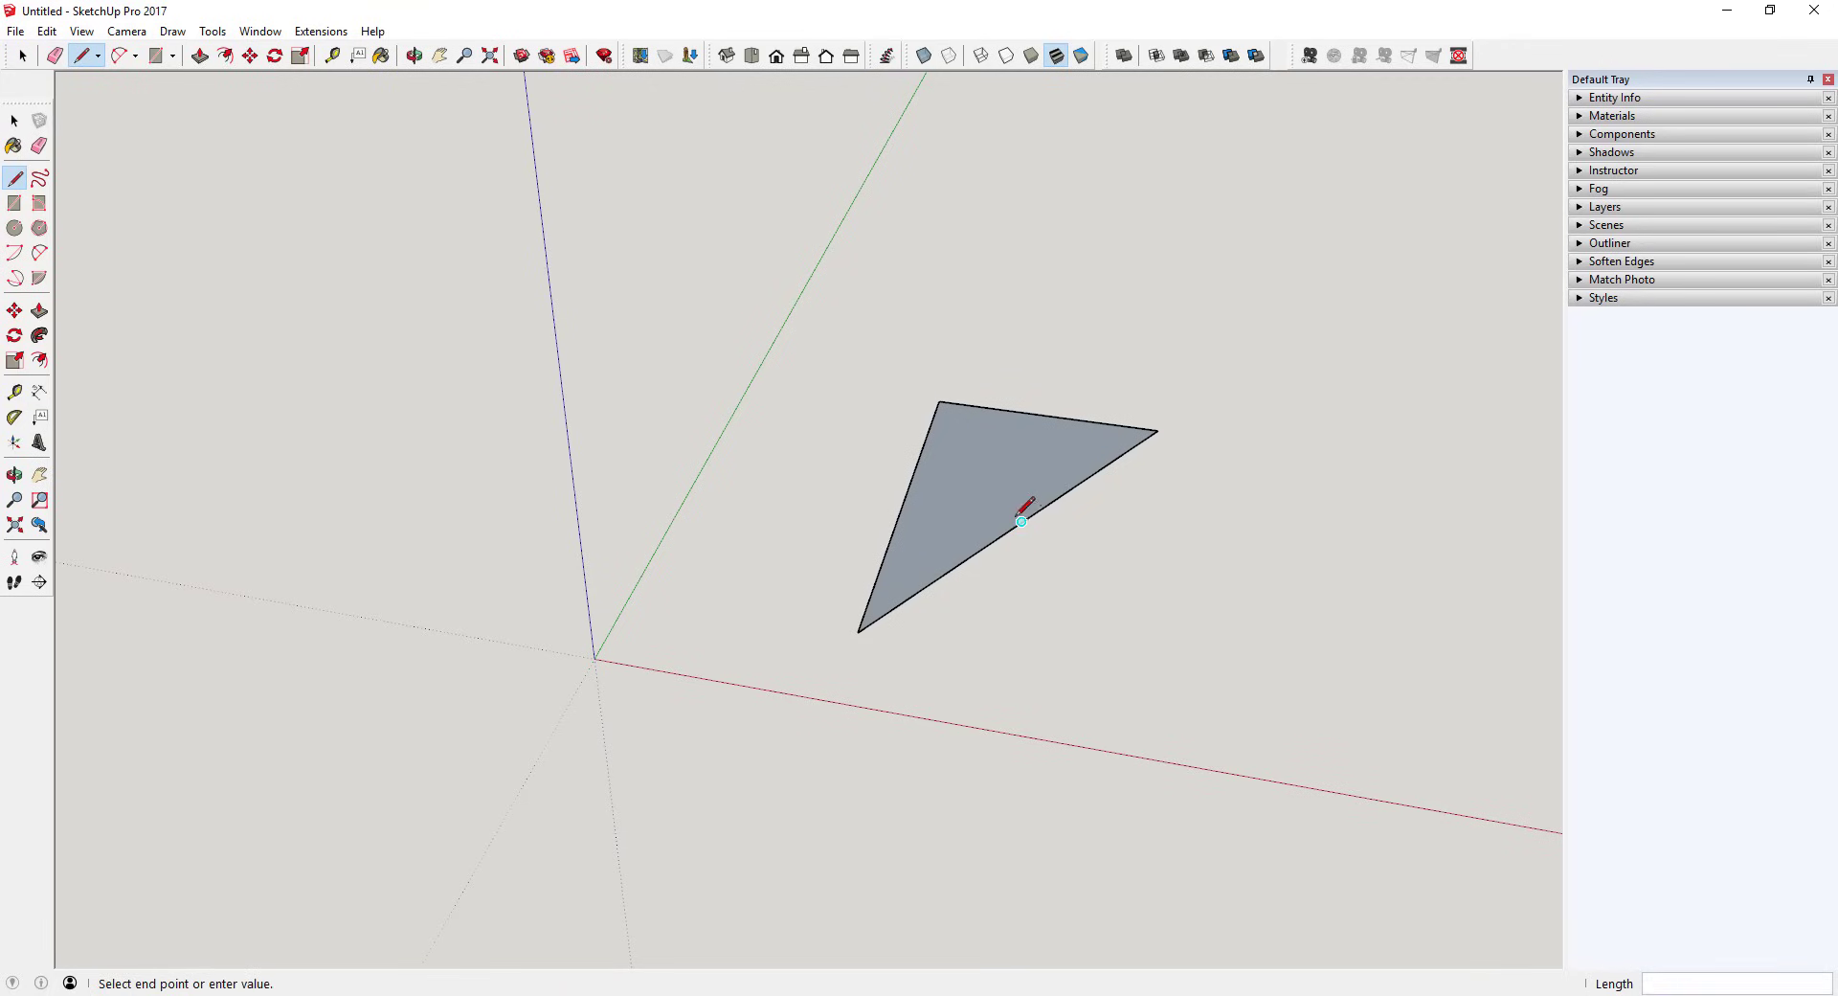
click(940, 400)
key(space)
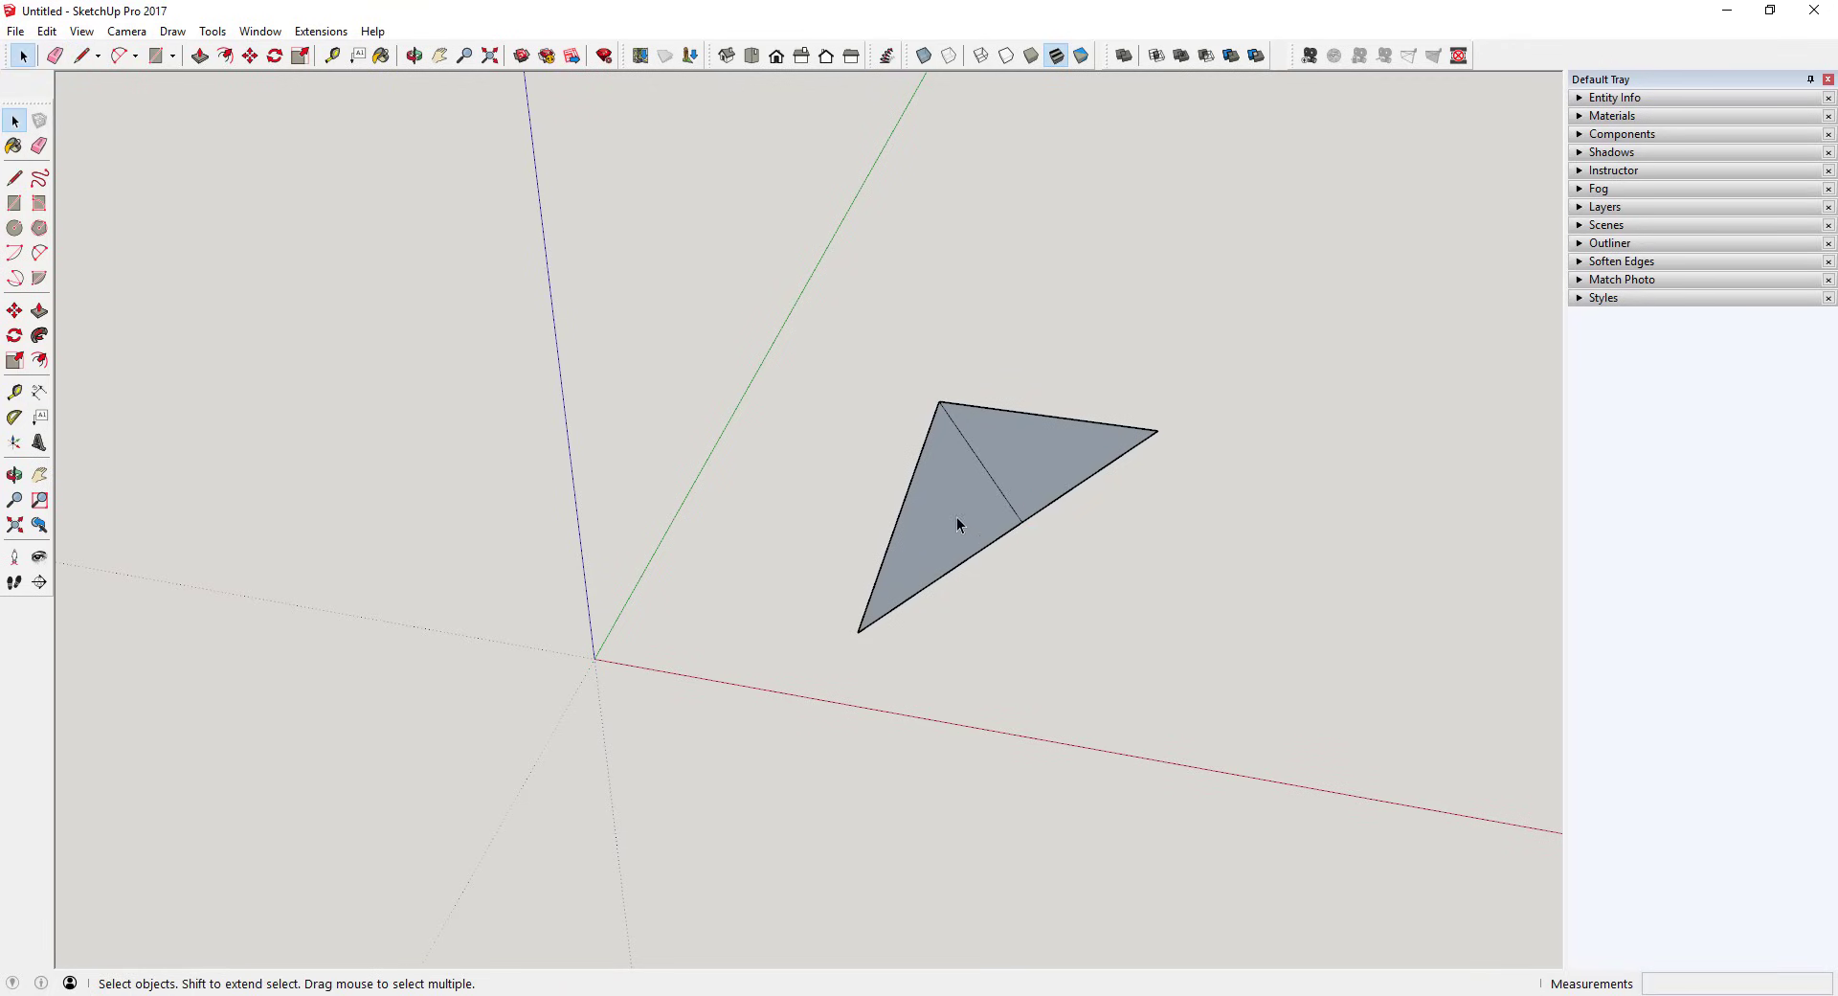
click(958, 522)
click(1054, 469)
click(977, 517)
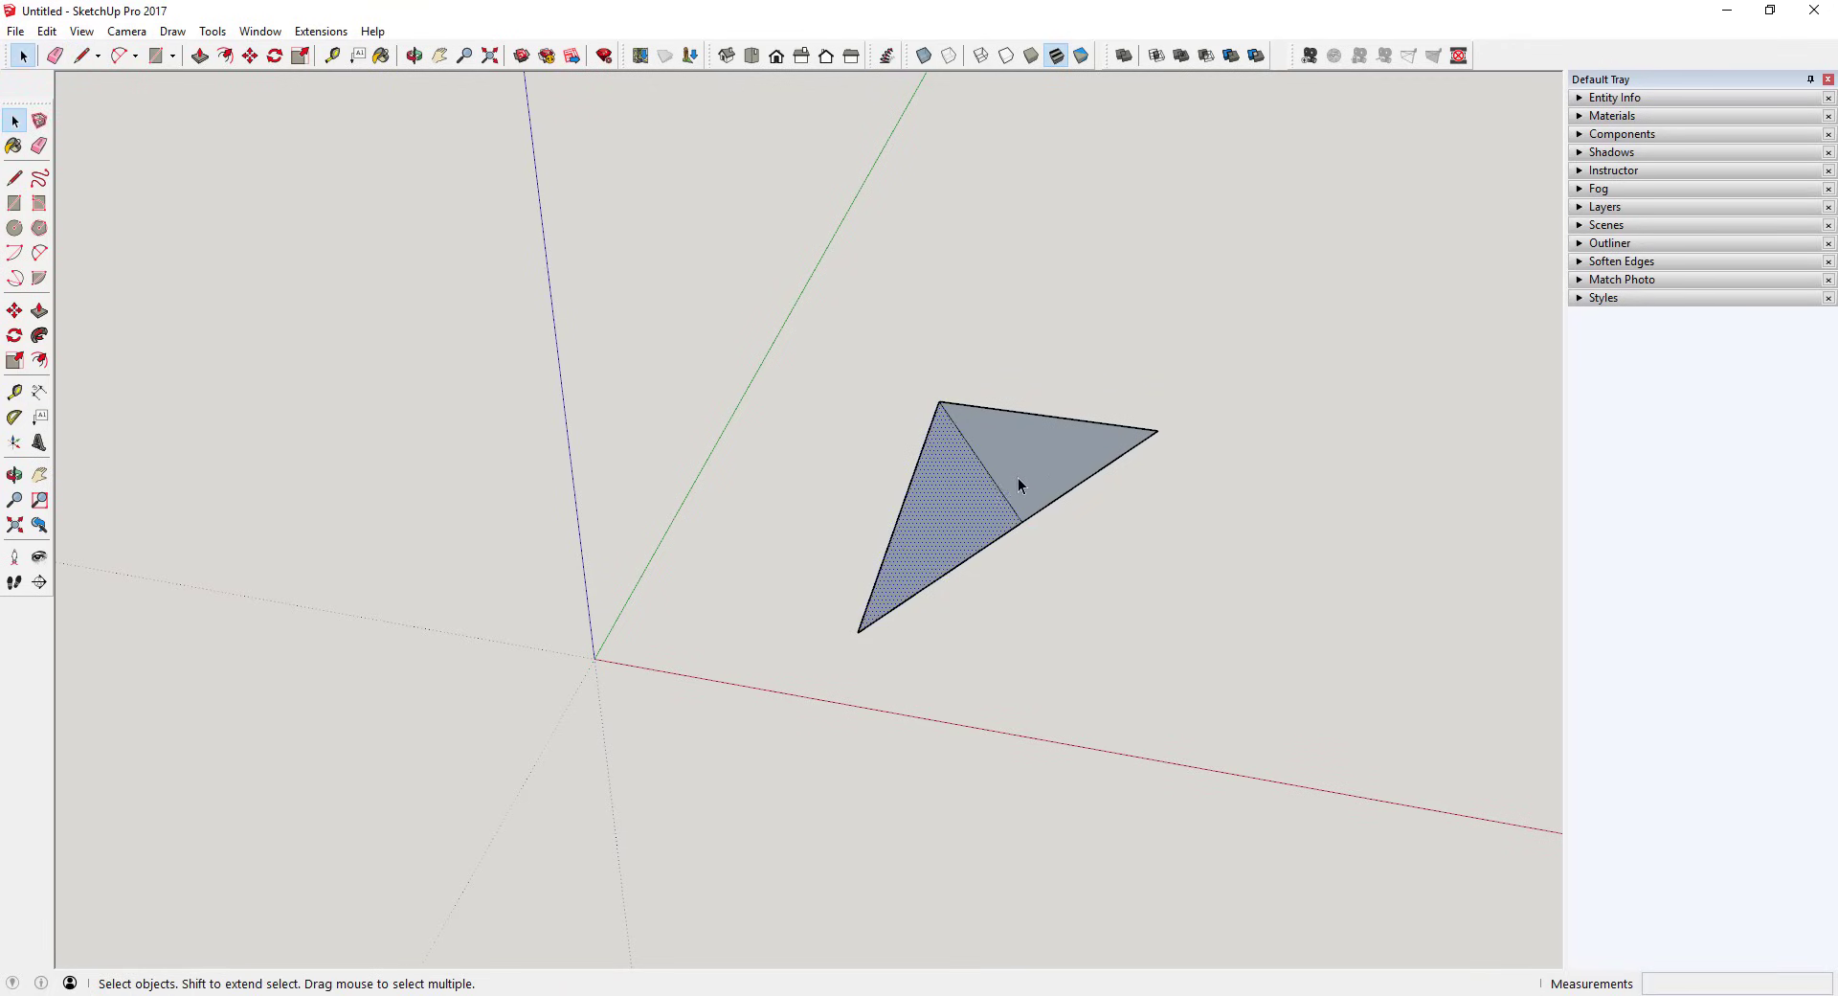
click(1041, 469)
click(944, 518)
click(1063, 457)
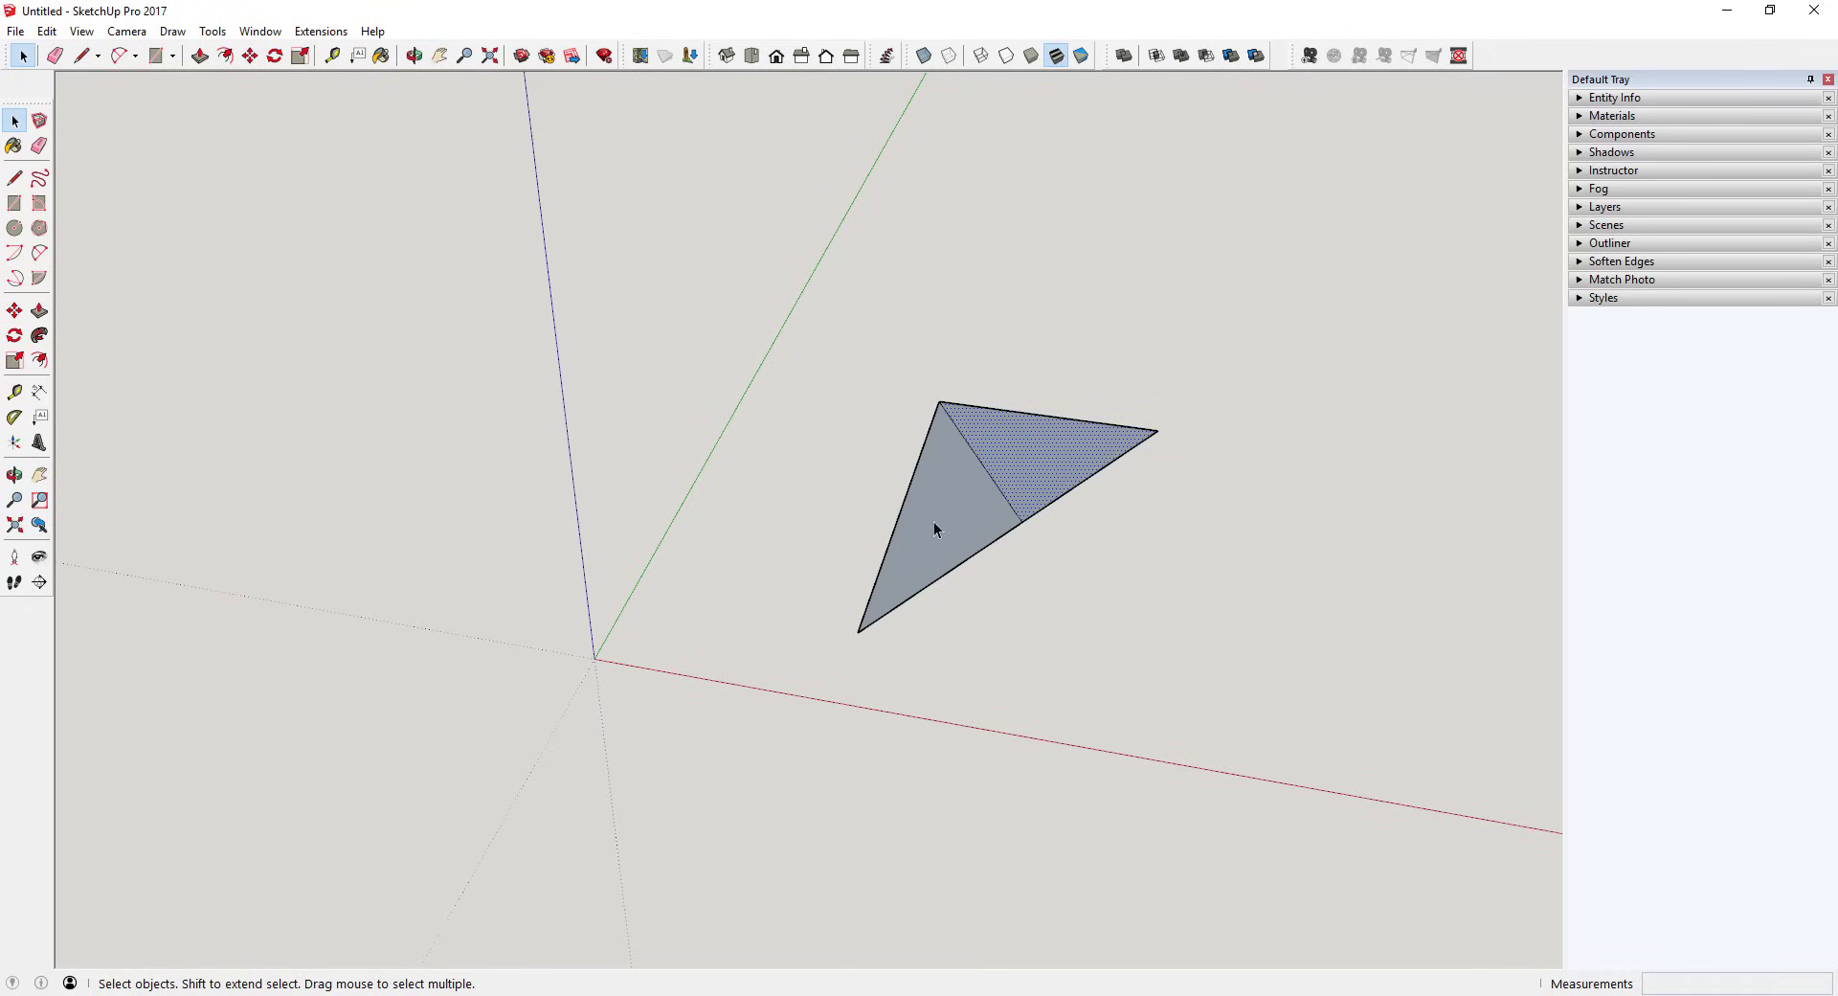
click(933, 521)
click(1036, 473)
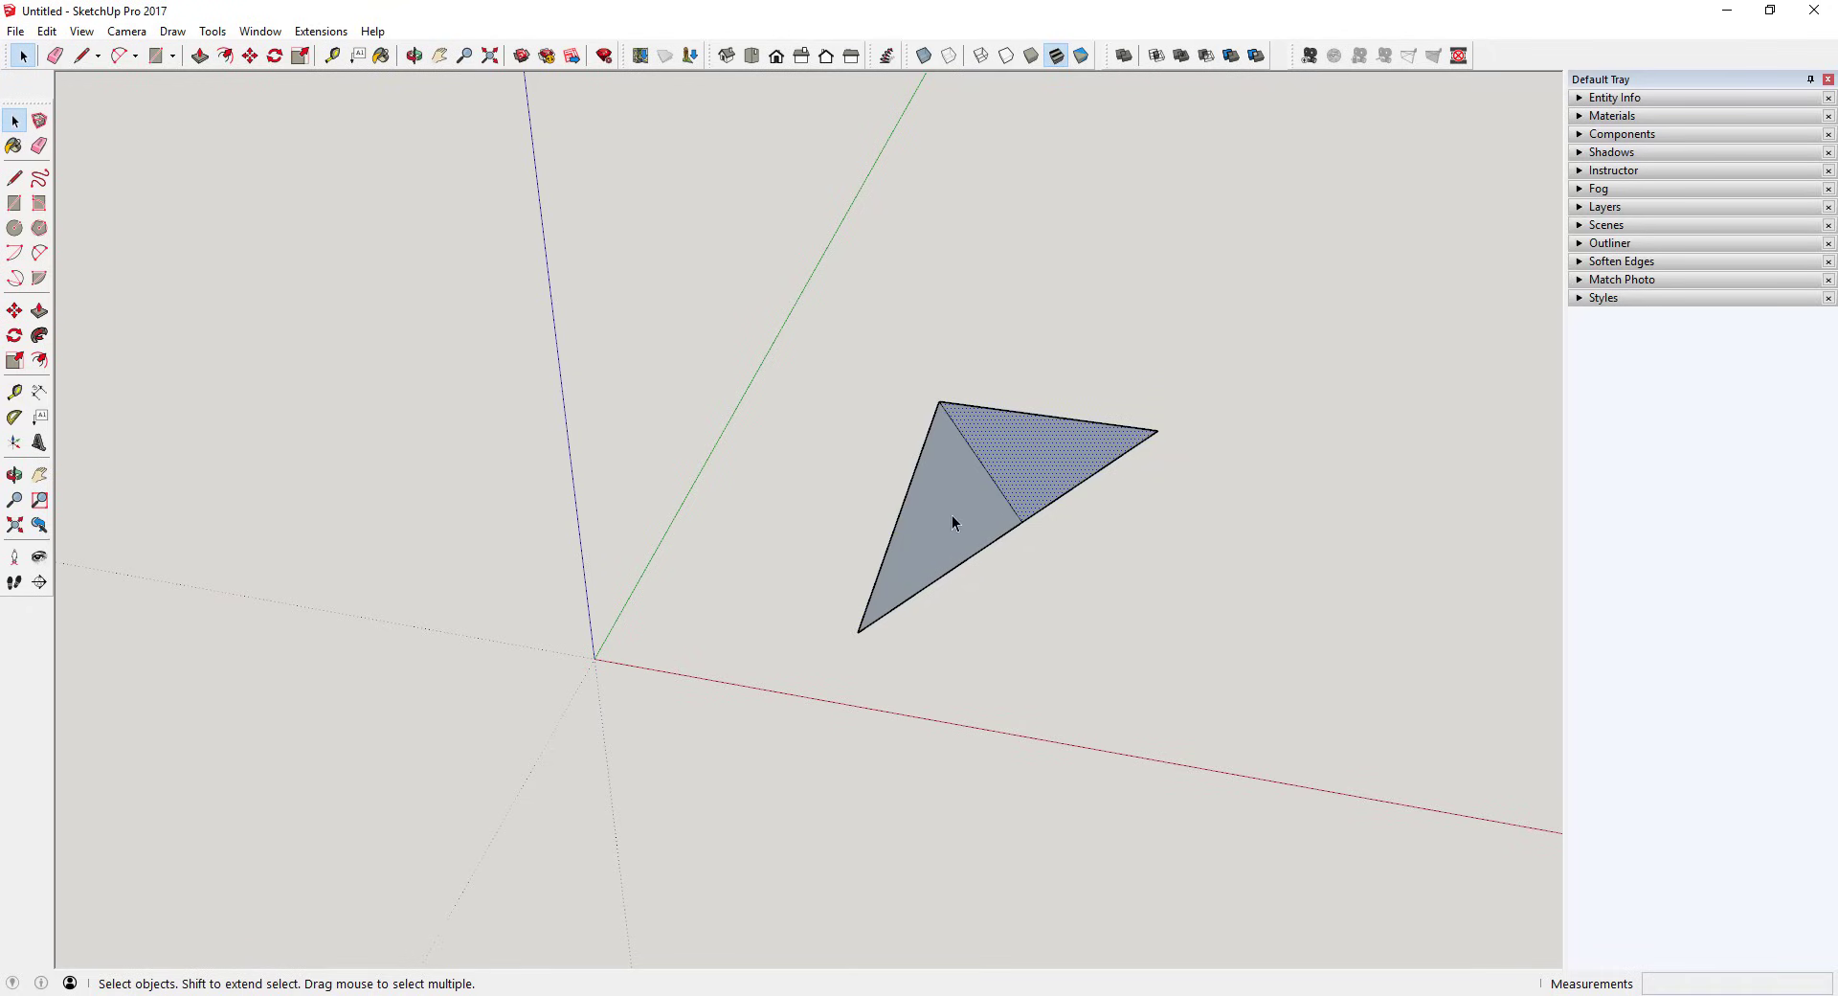
Erase the divider to merge the halves, then redraw it from top corner to lower edge.
key(e)
click(996, 474)
key(space)
click(1036, 460)
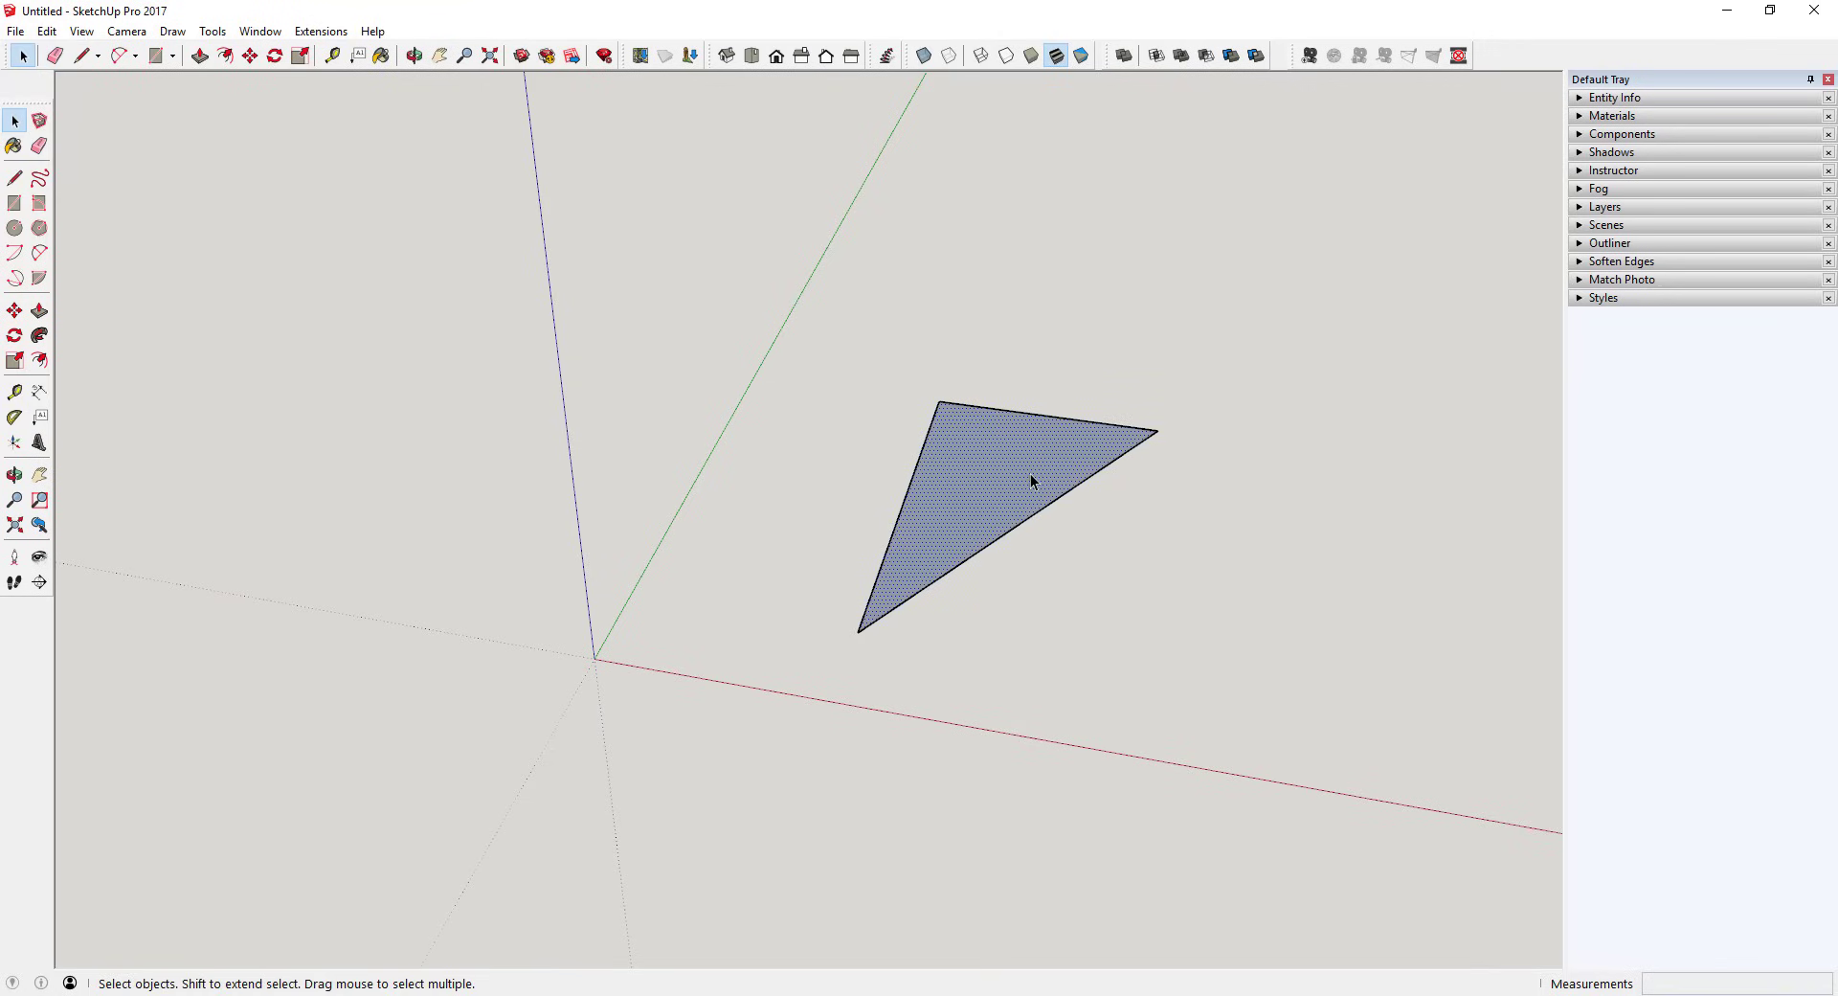
key(l)
click(941, 402)
click(1022, 522)
key(space)
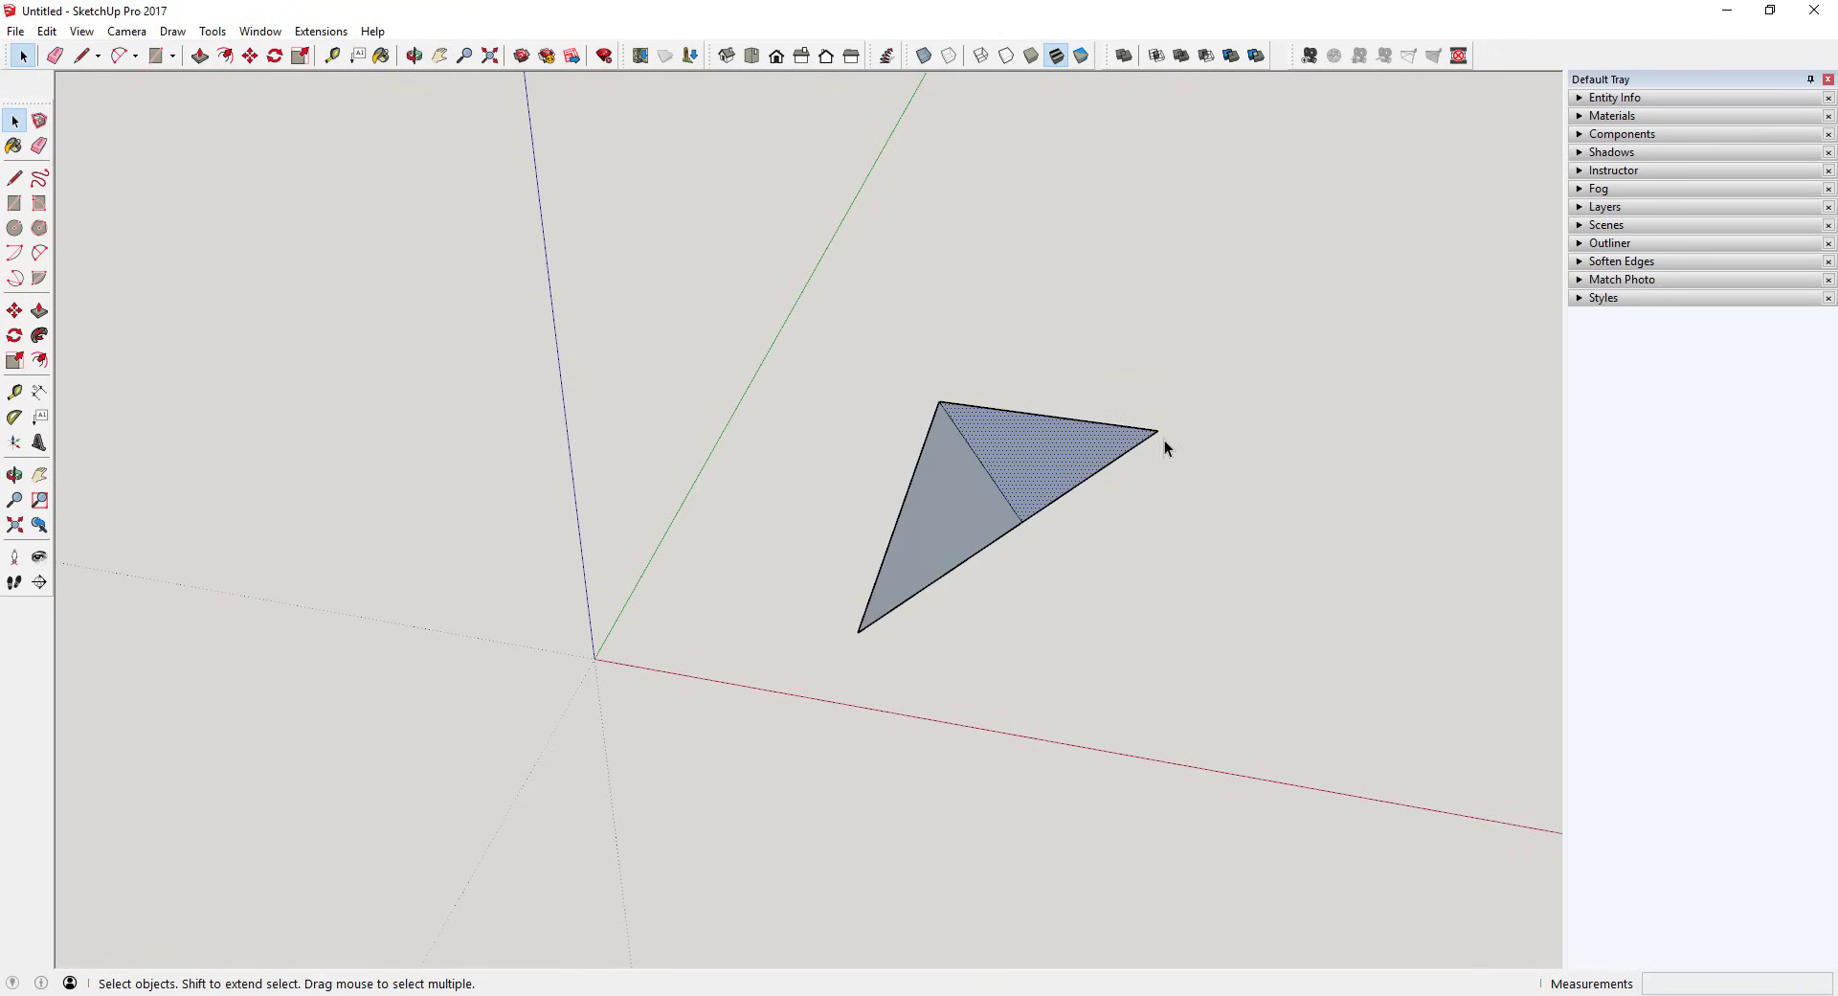
Delete the left half's face, then box-select the whole remaining triangle.
click(946, 413)
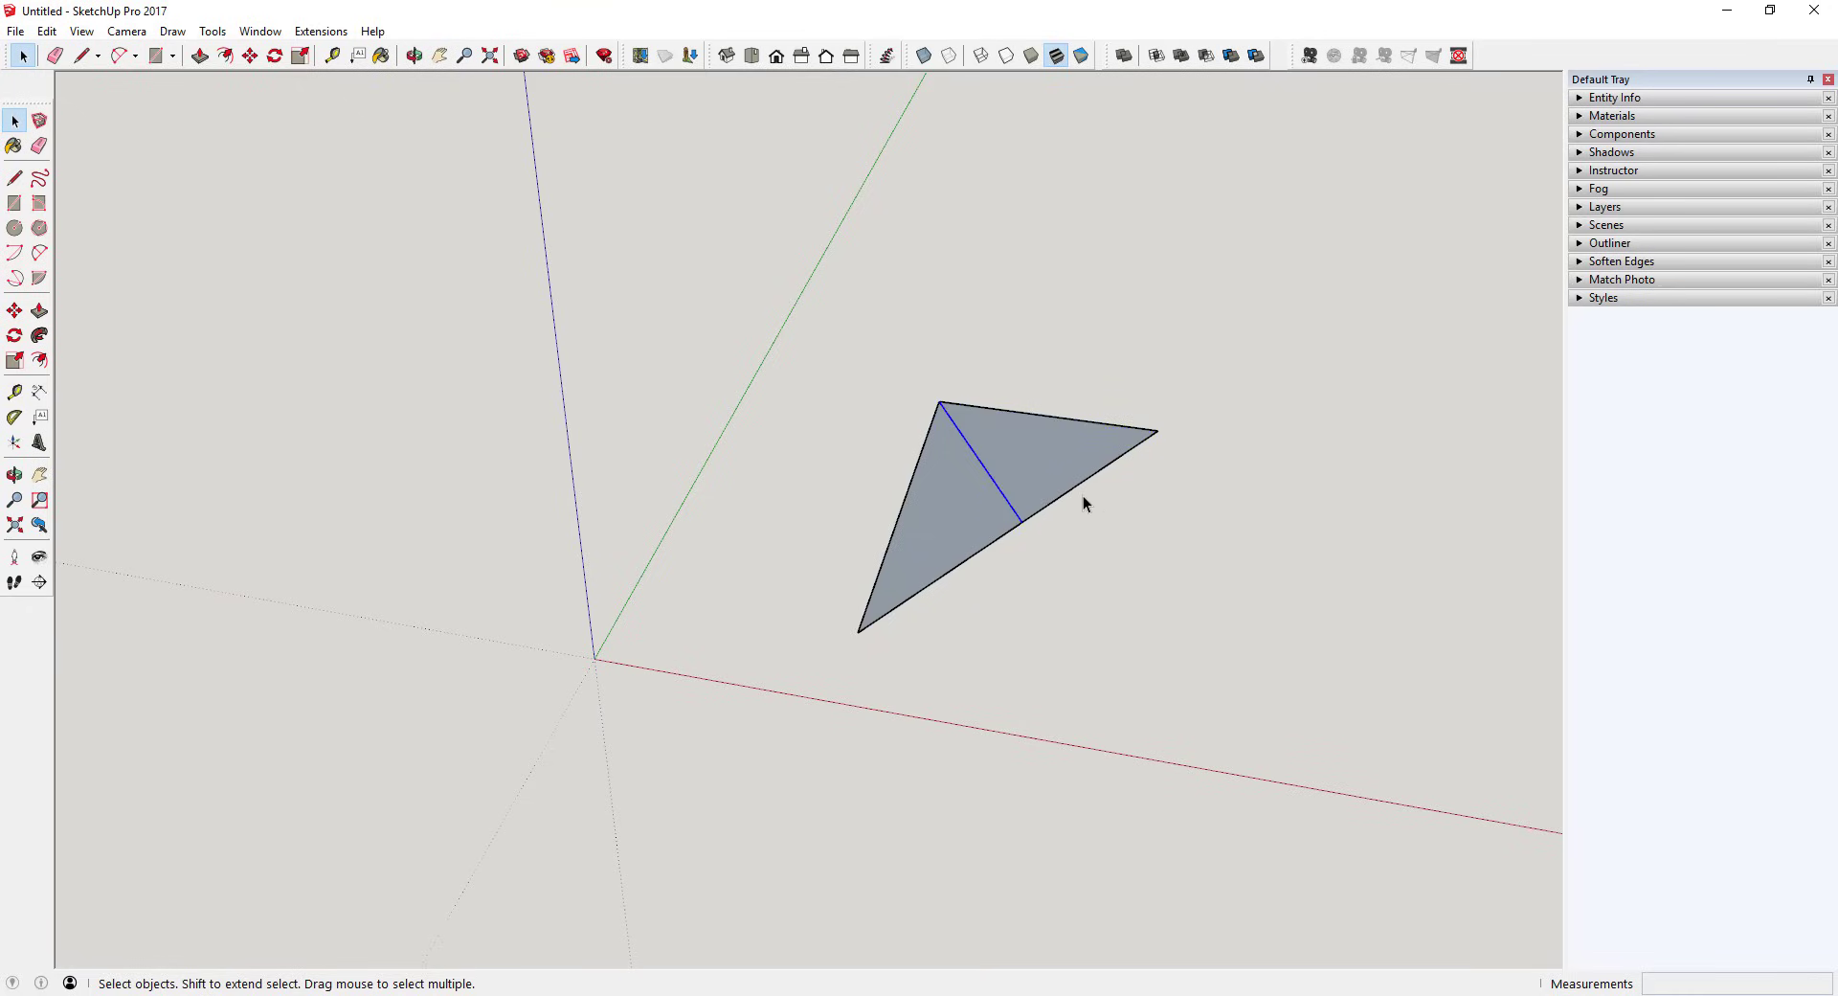
click(1020, 456)
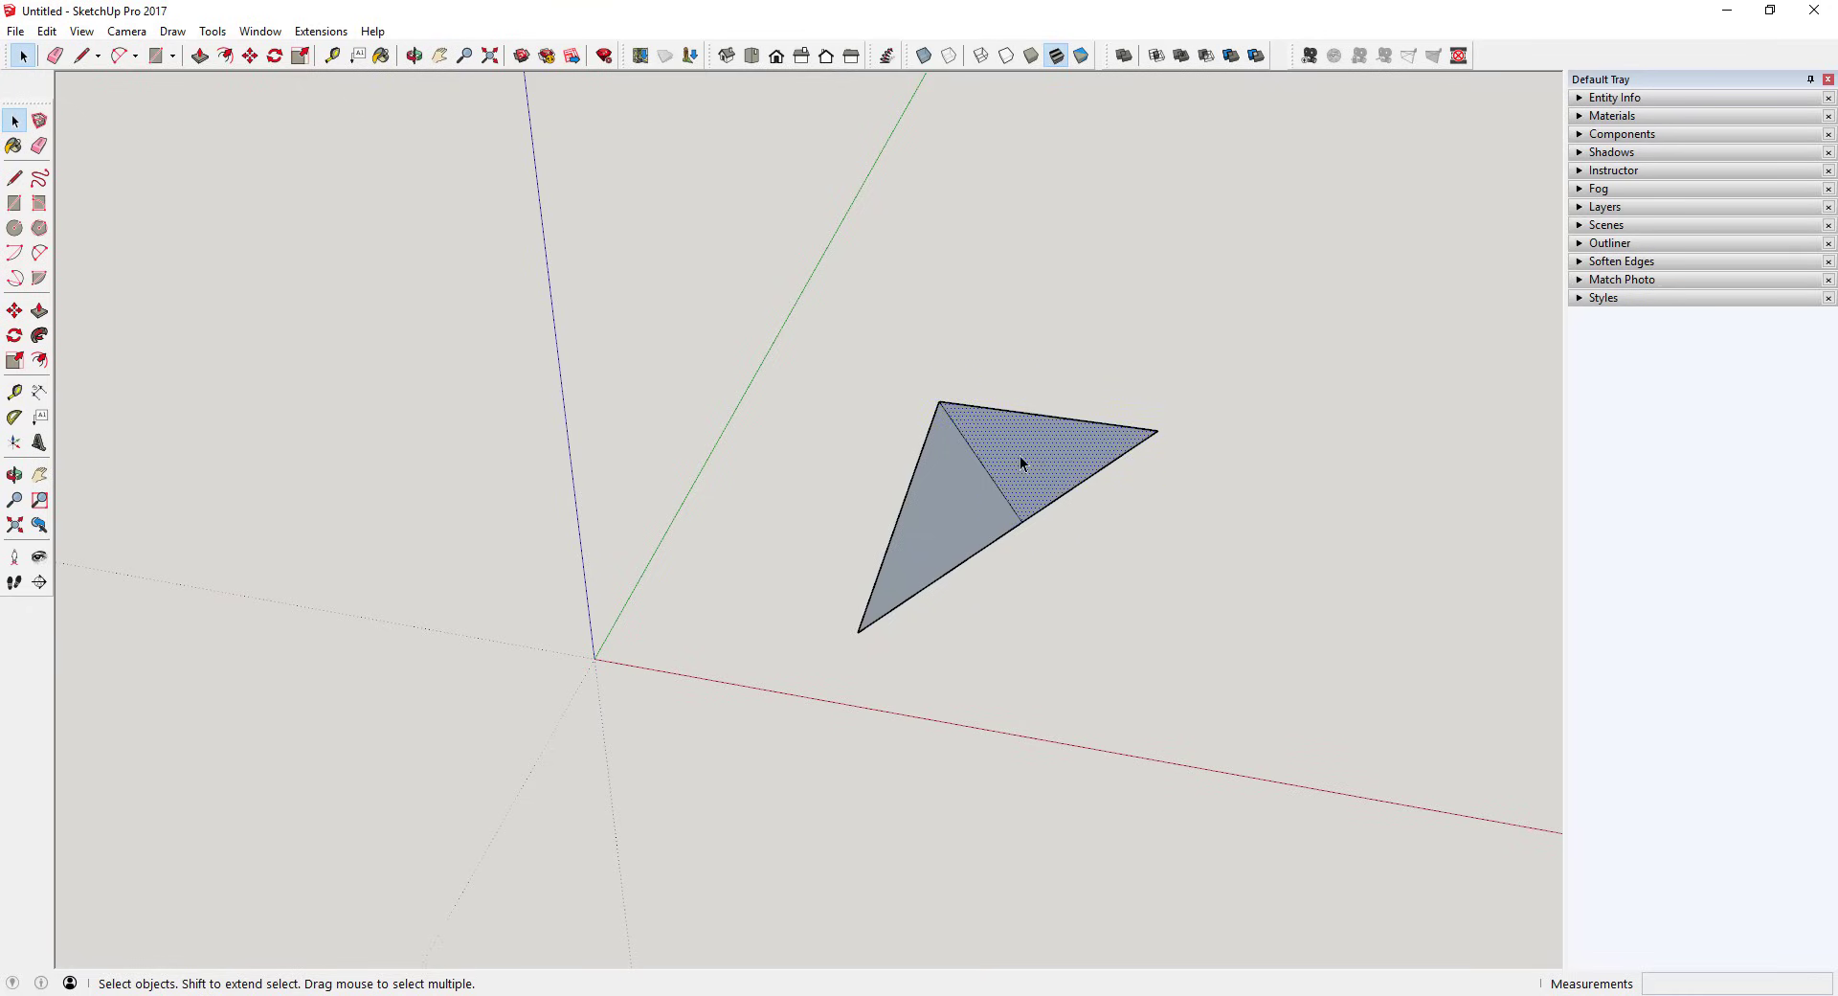
click(912, 480)
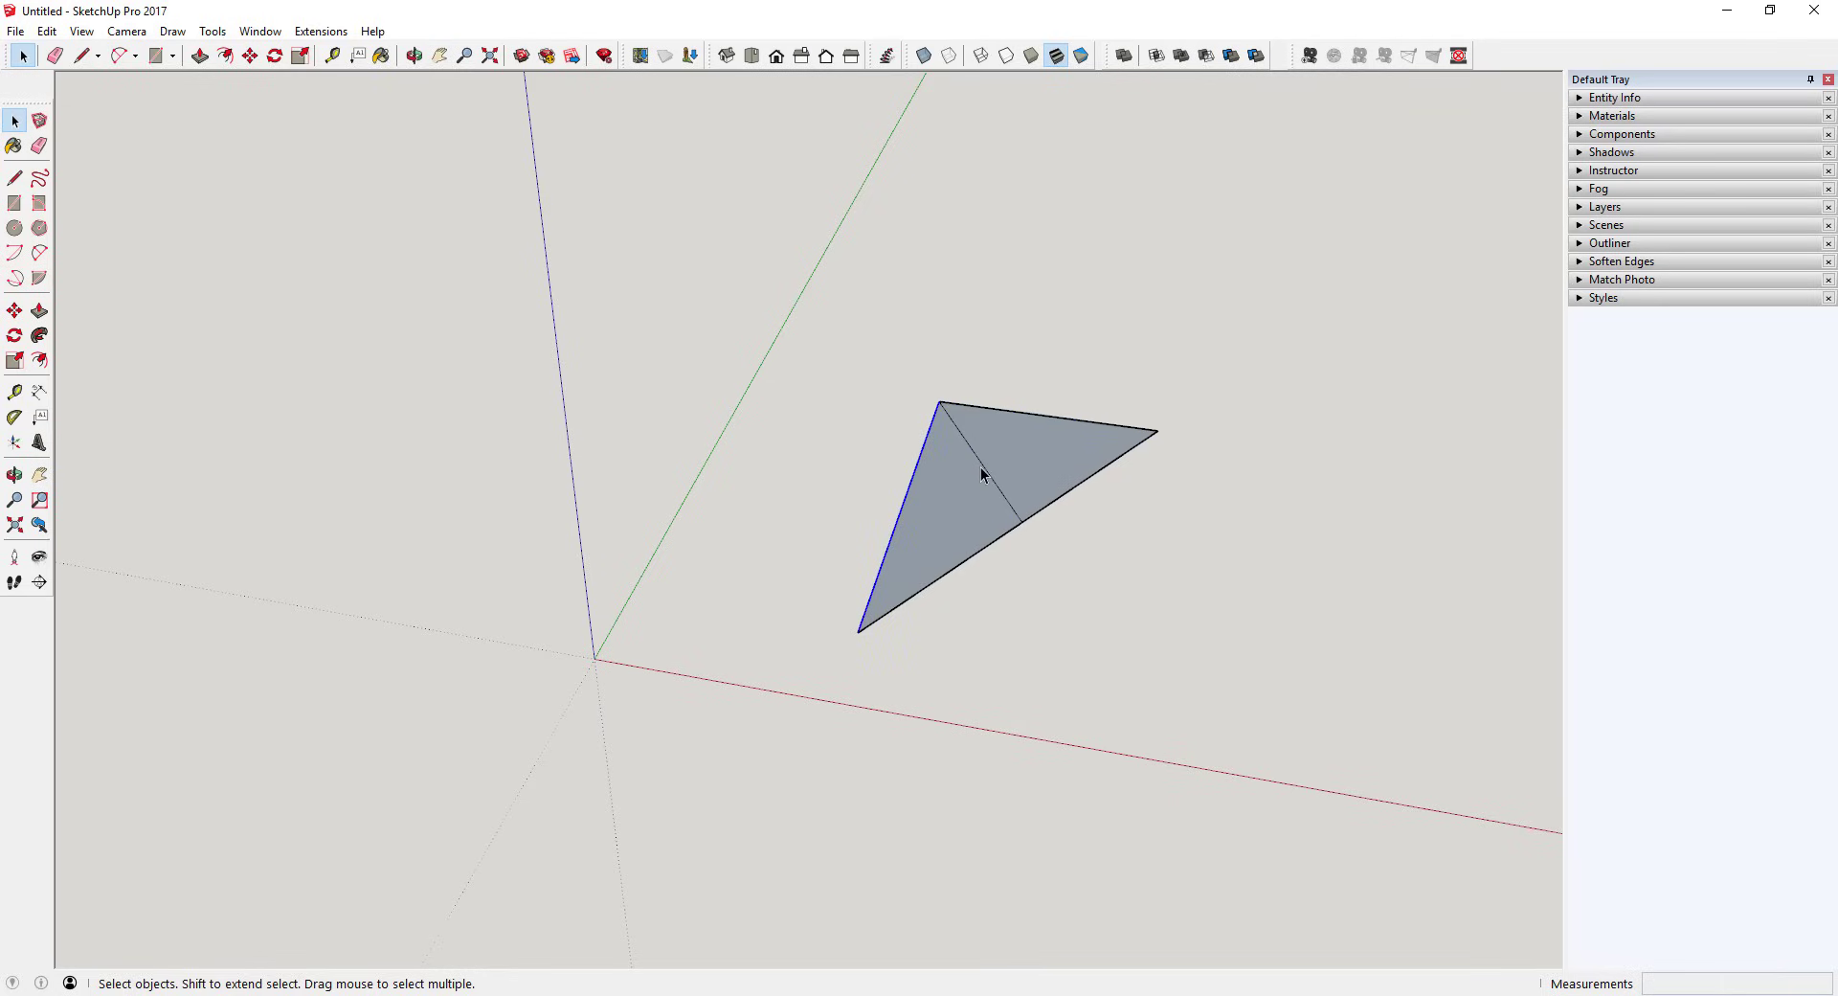
click(982, 471)
click(959, 492)
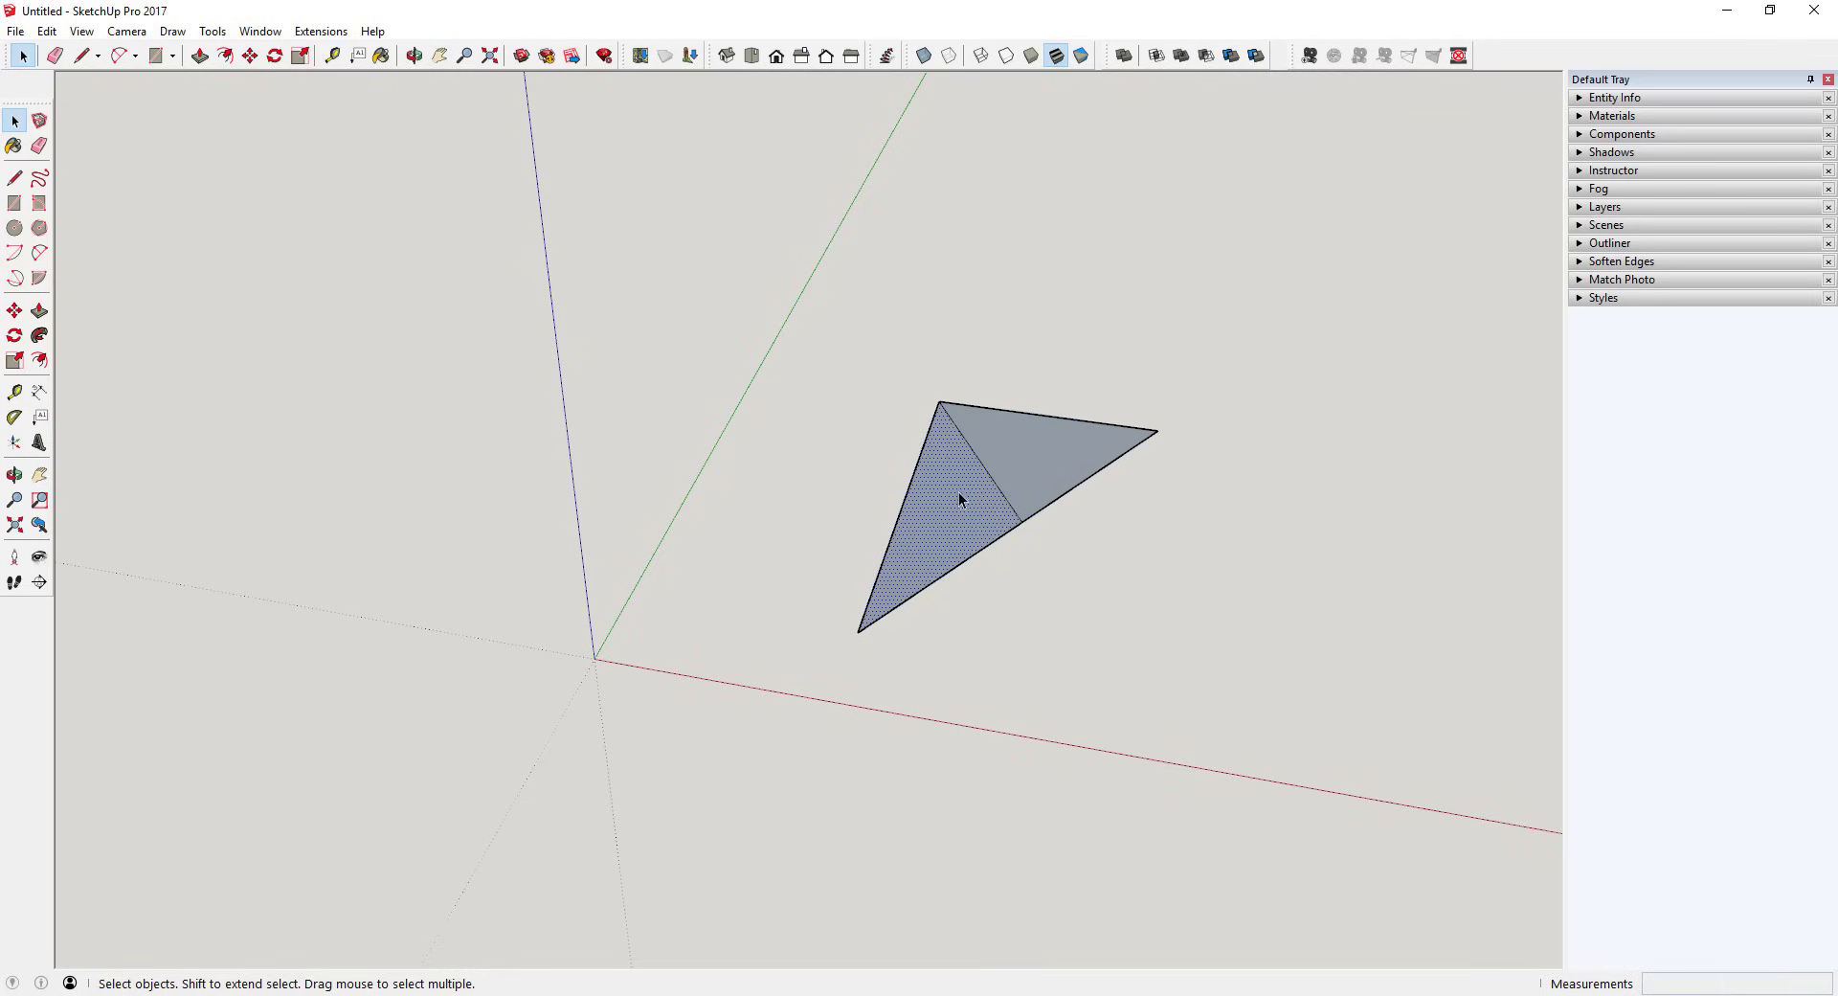
key(Delete)
mouse_move(986, 488)
middle_down()
mouse_move(1014, 595)
mouse_move(992, 508)
middle_up()
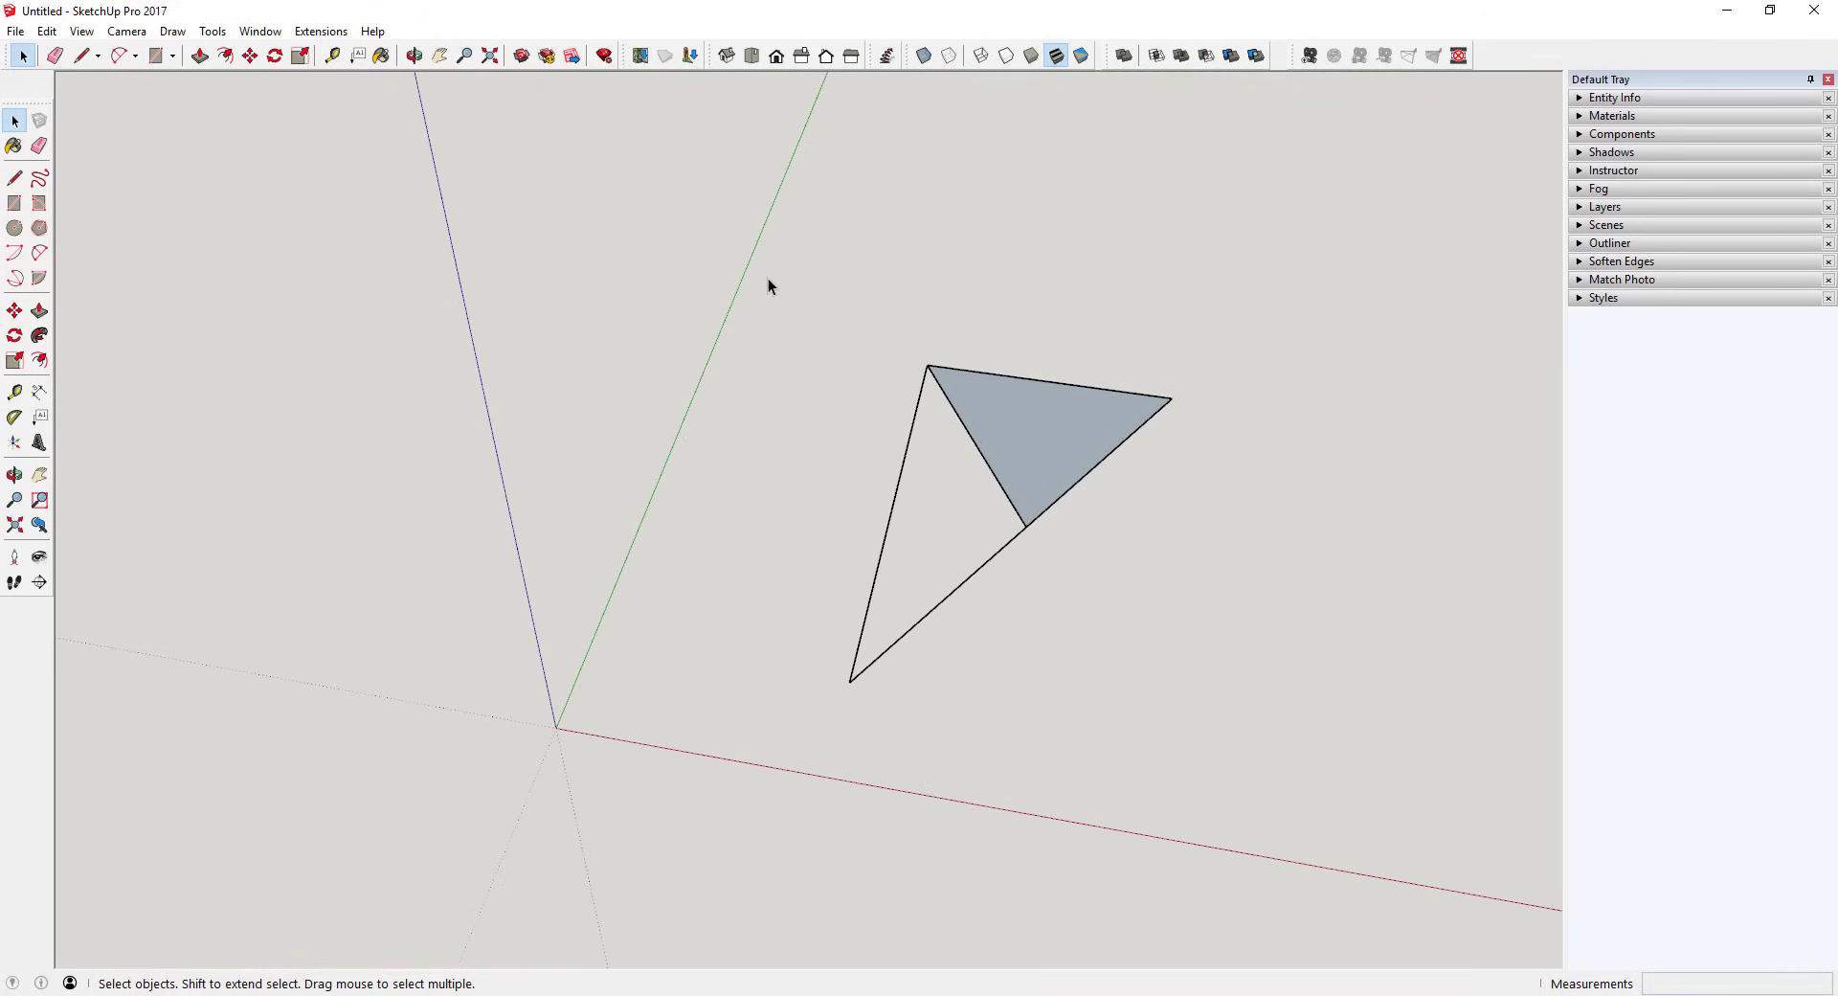
drag(768, 278, 1406, 869)
Delete the triangle, orbit the empty scene, and switch to the Line tool.
key(Delete)
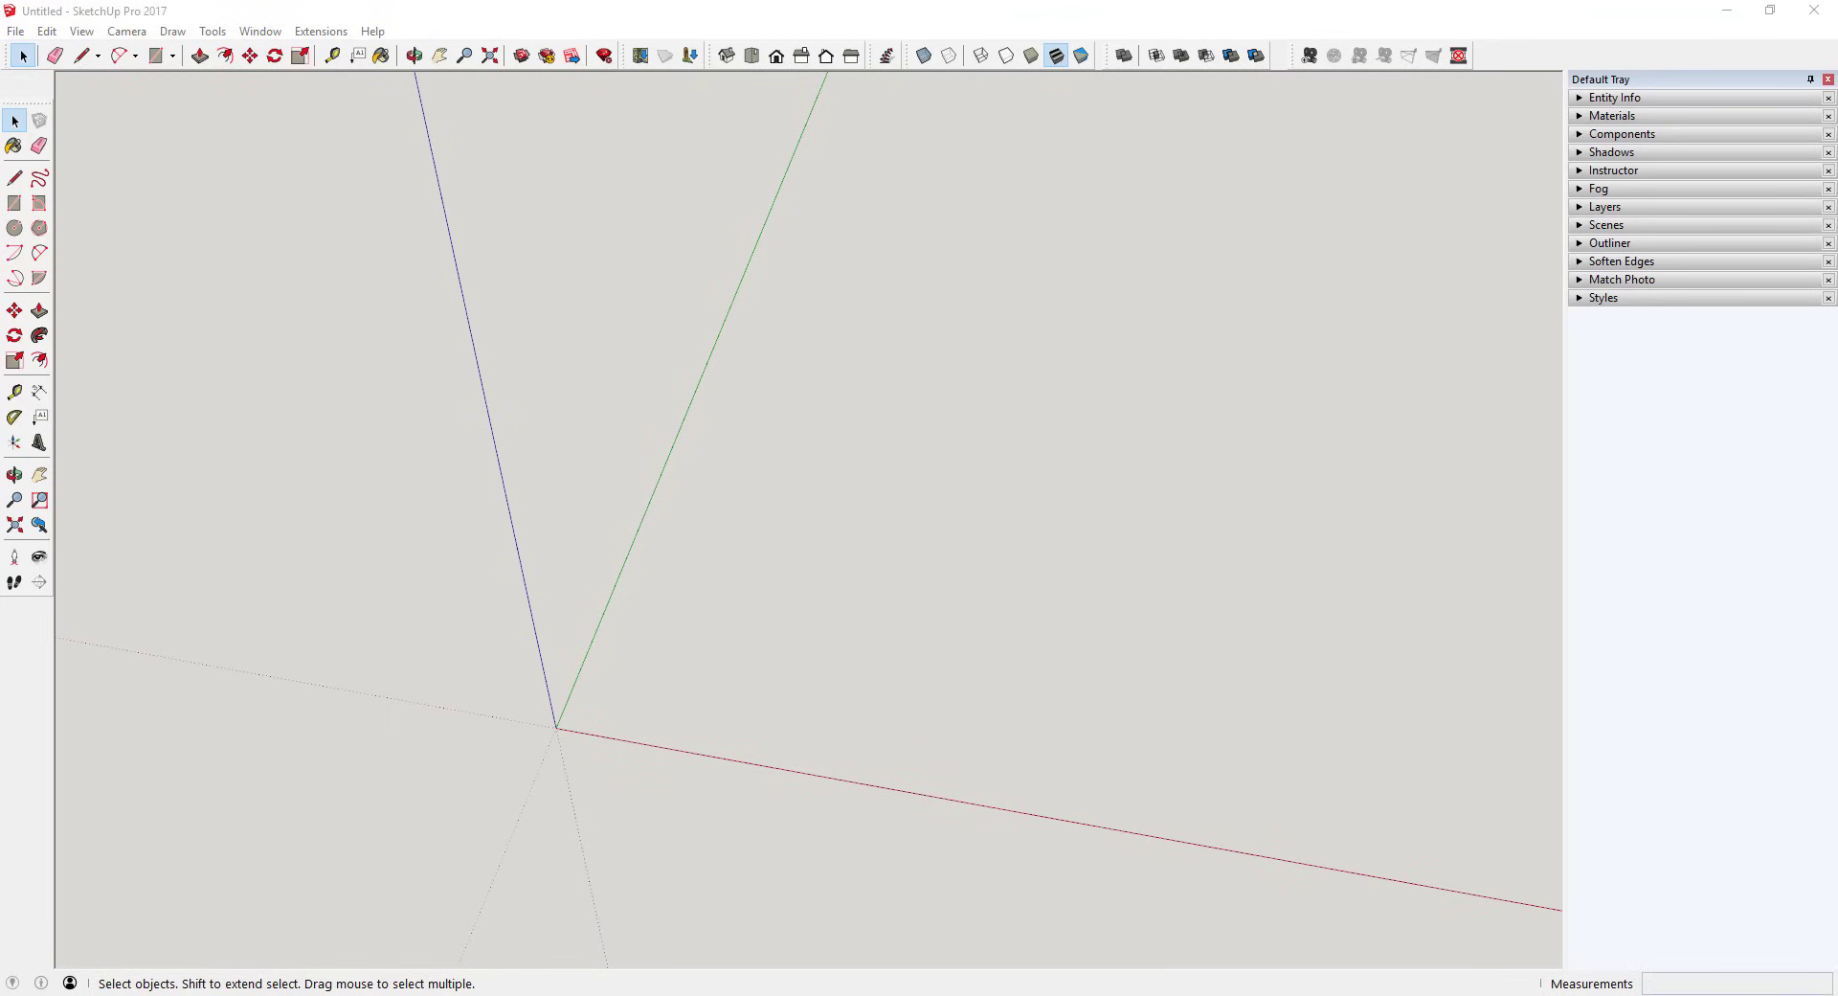
middle_drag(979, 560, 681, 492)
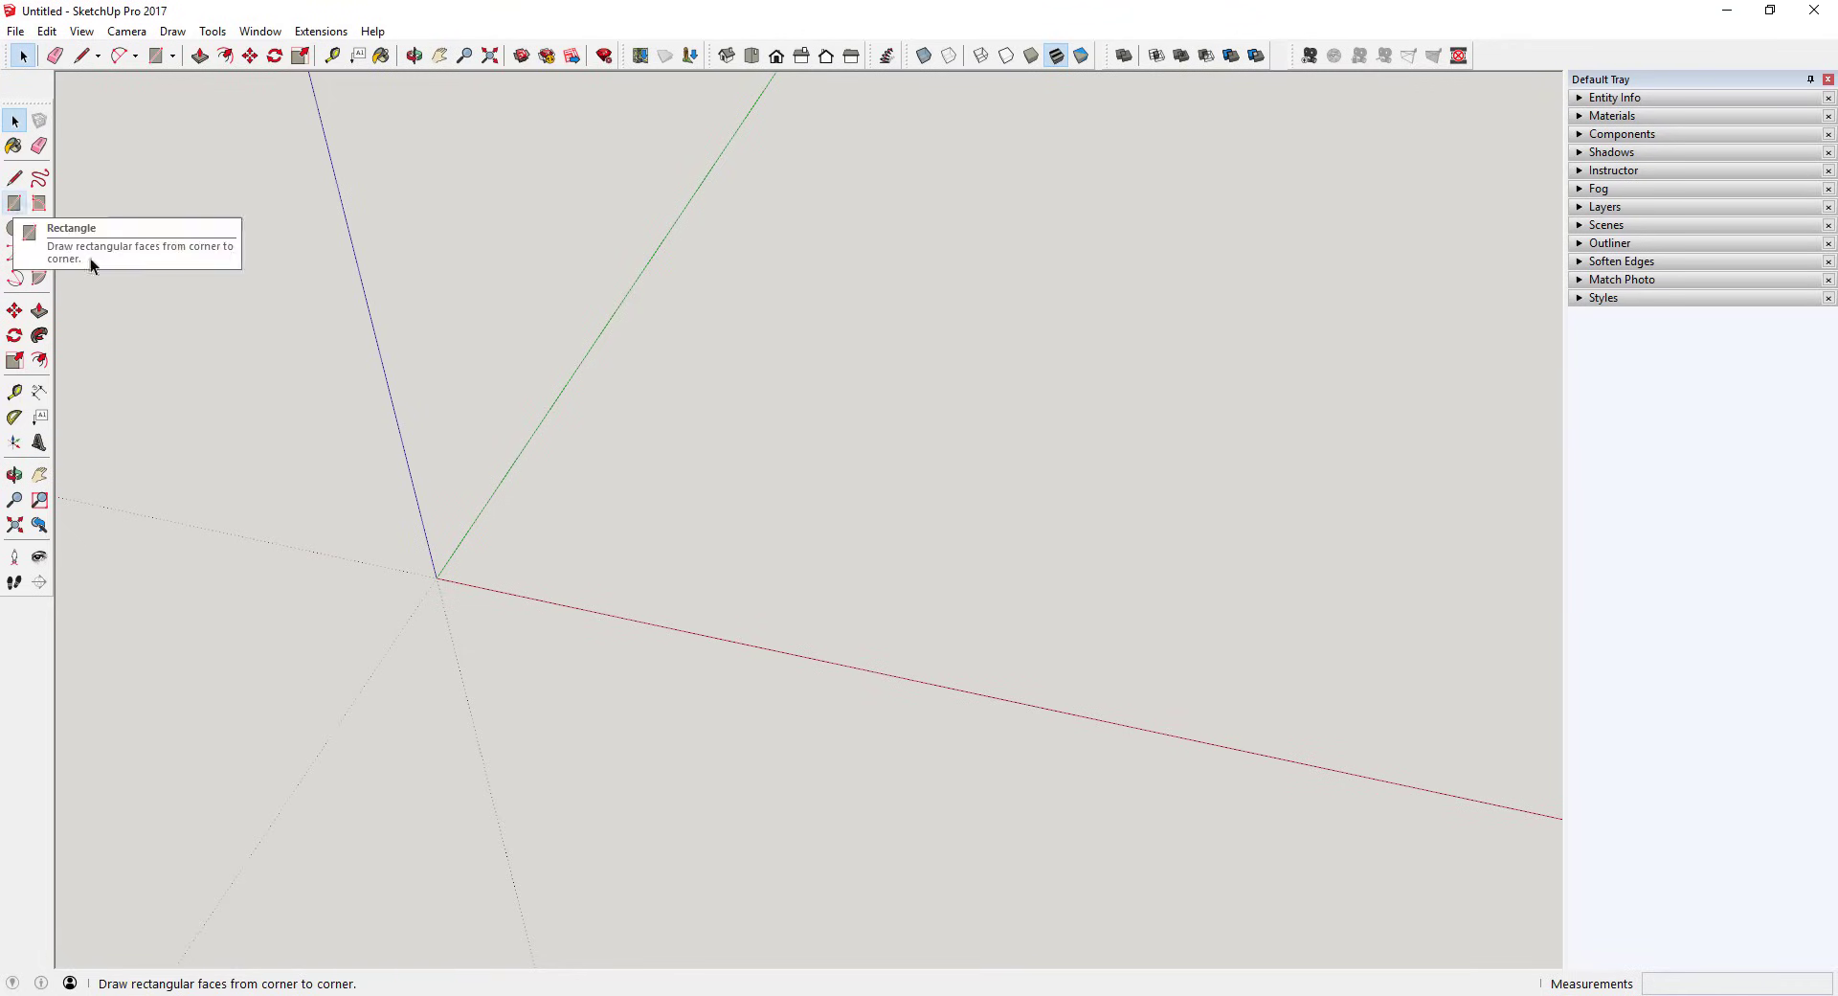
click(15, 203)
middle_drag(545, 566, 411, 379)
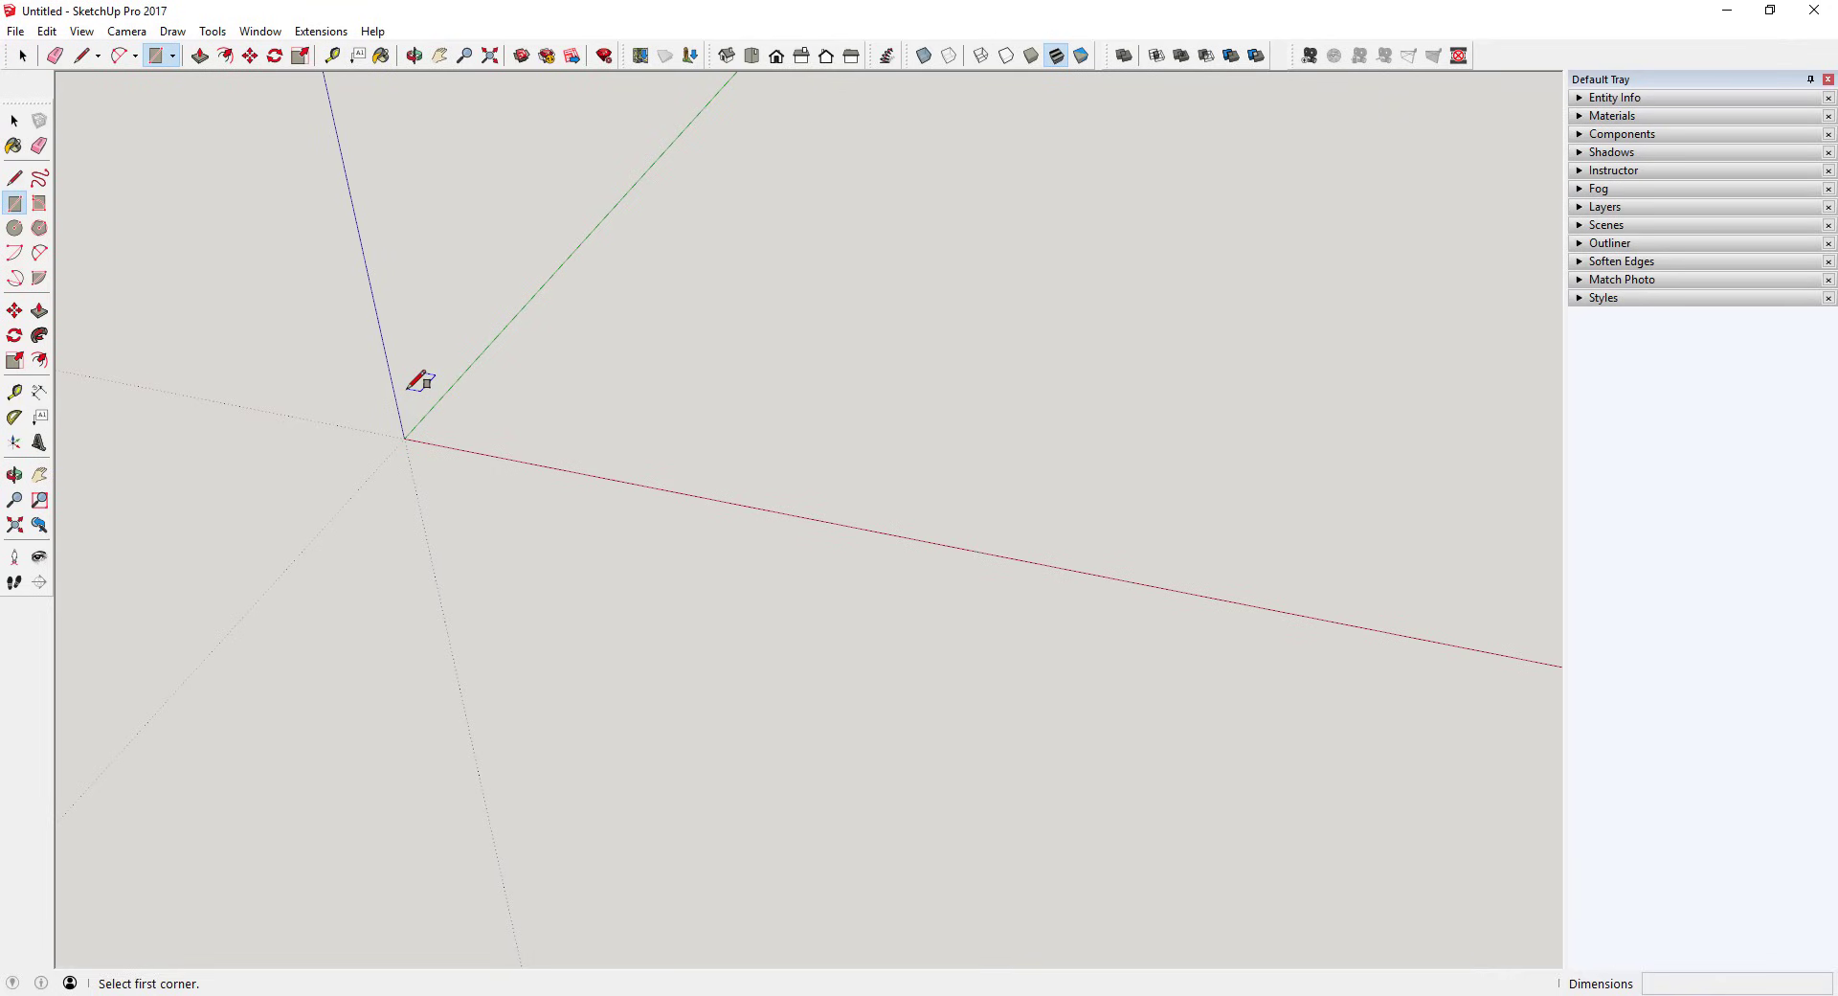
key(l)
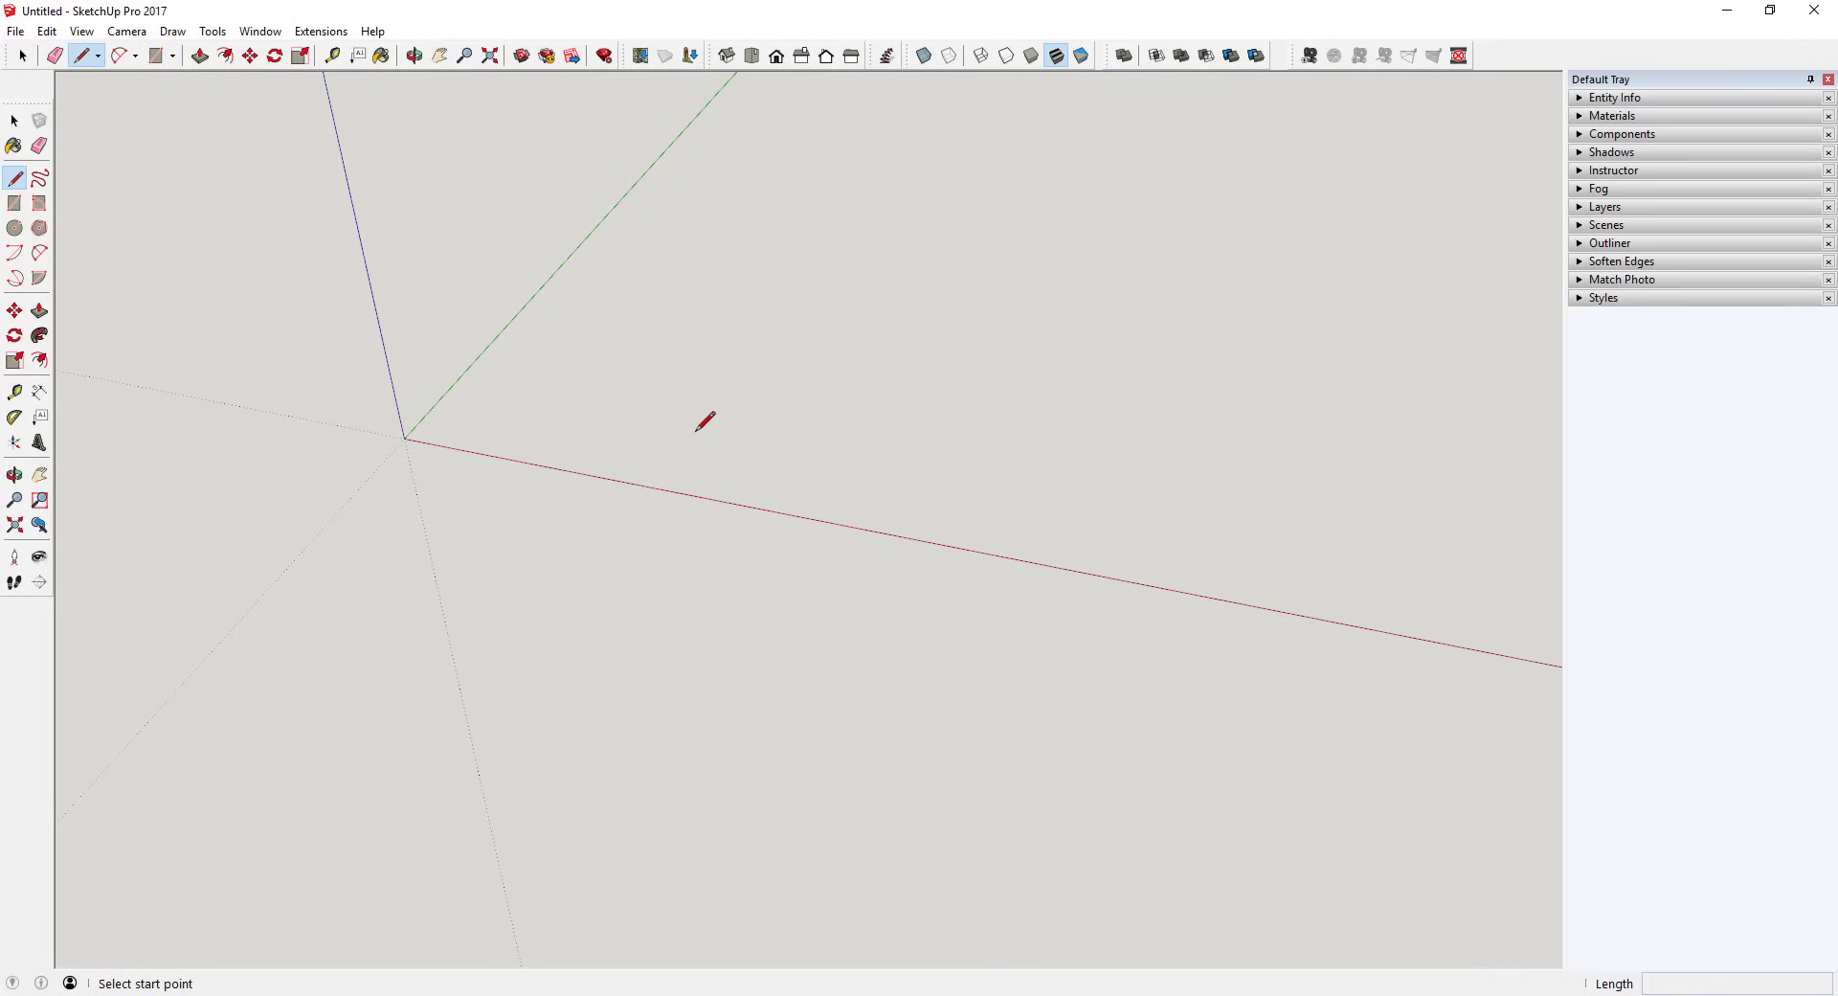
Draw a single straight edge and a grey rectangle face near the origin.
click(645, 418)
click(758, 255)
key(space)
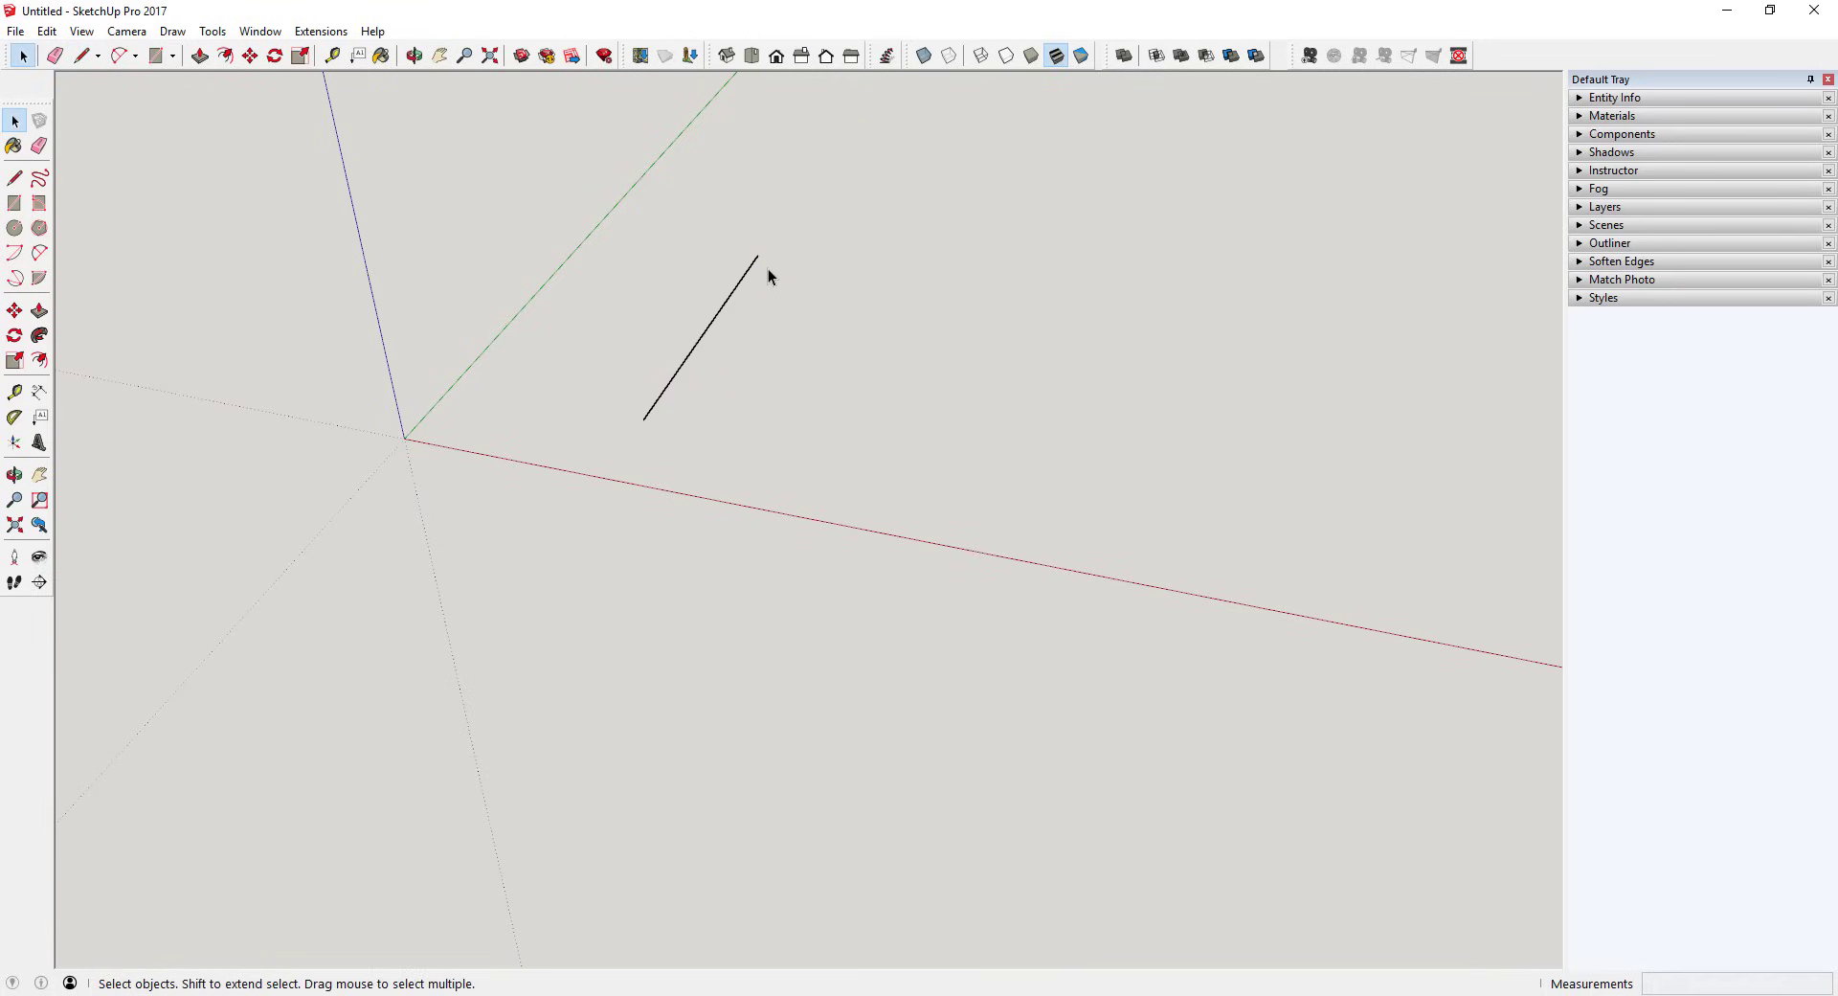
key(r)
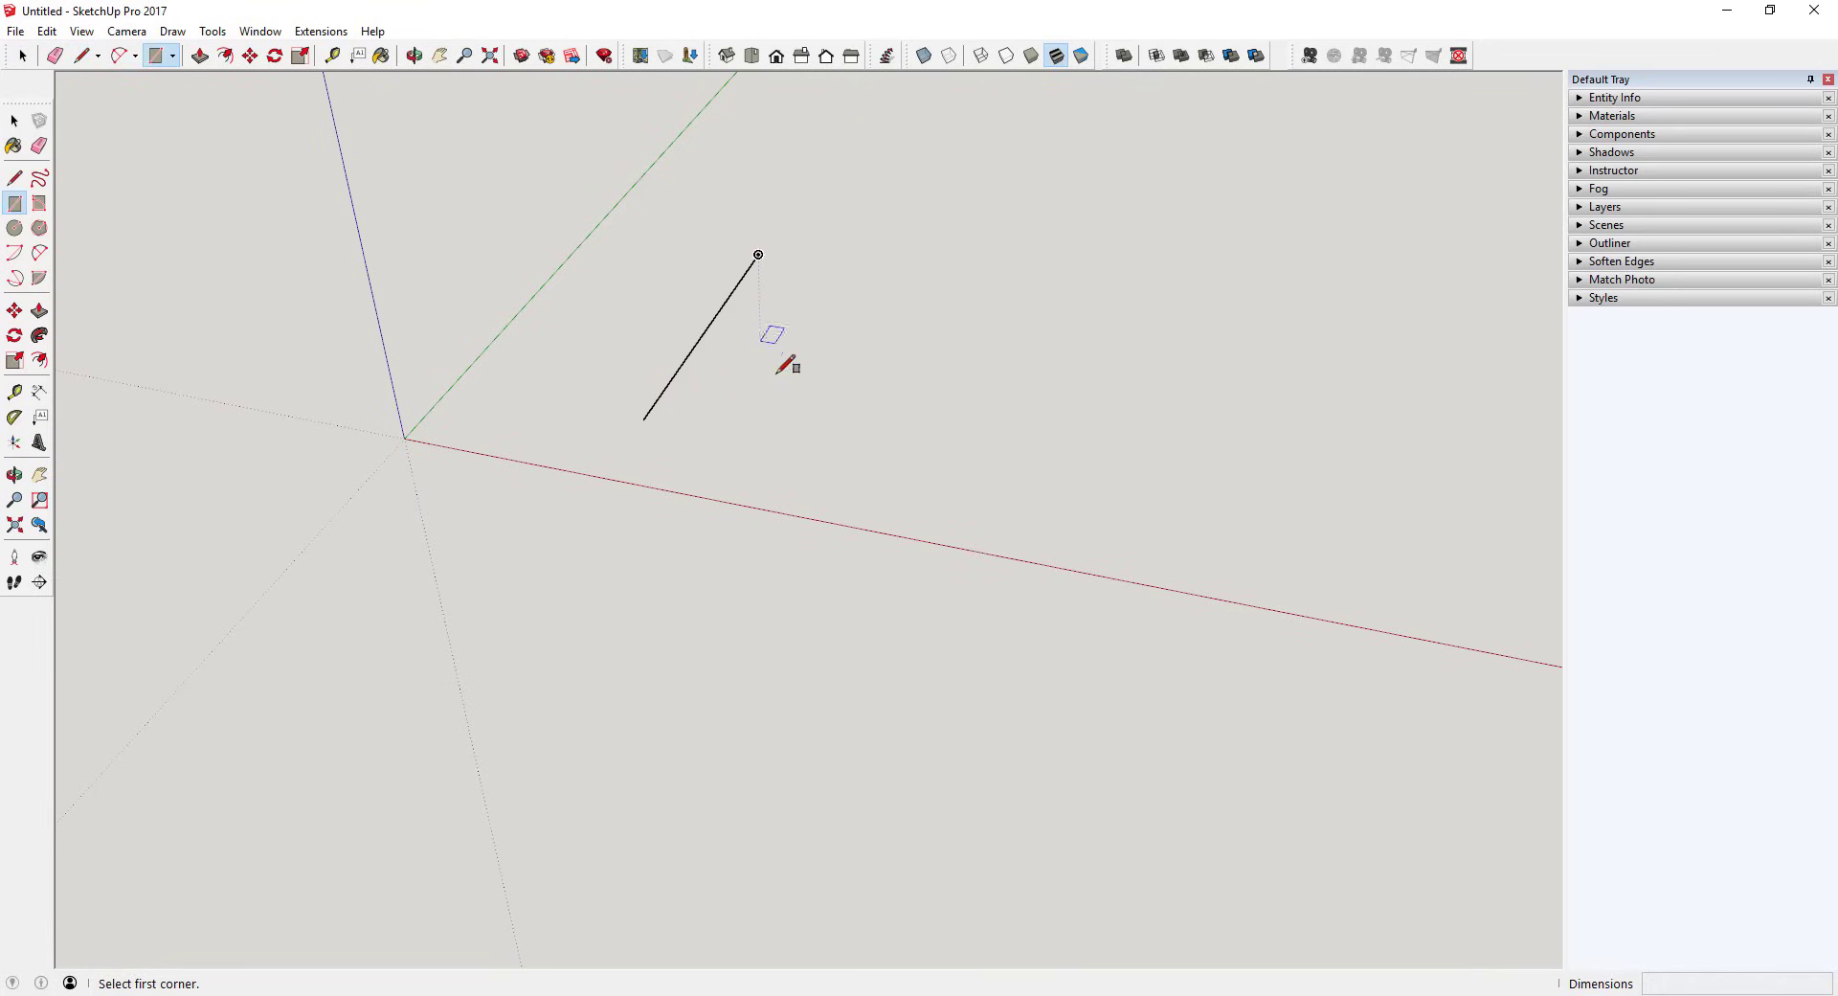
click(729, 431)
click(941, 337)
key(space)
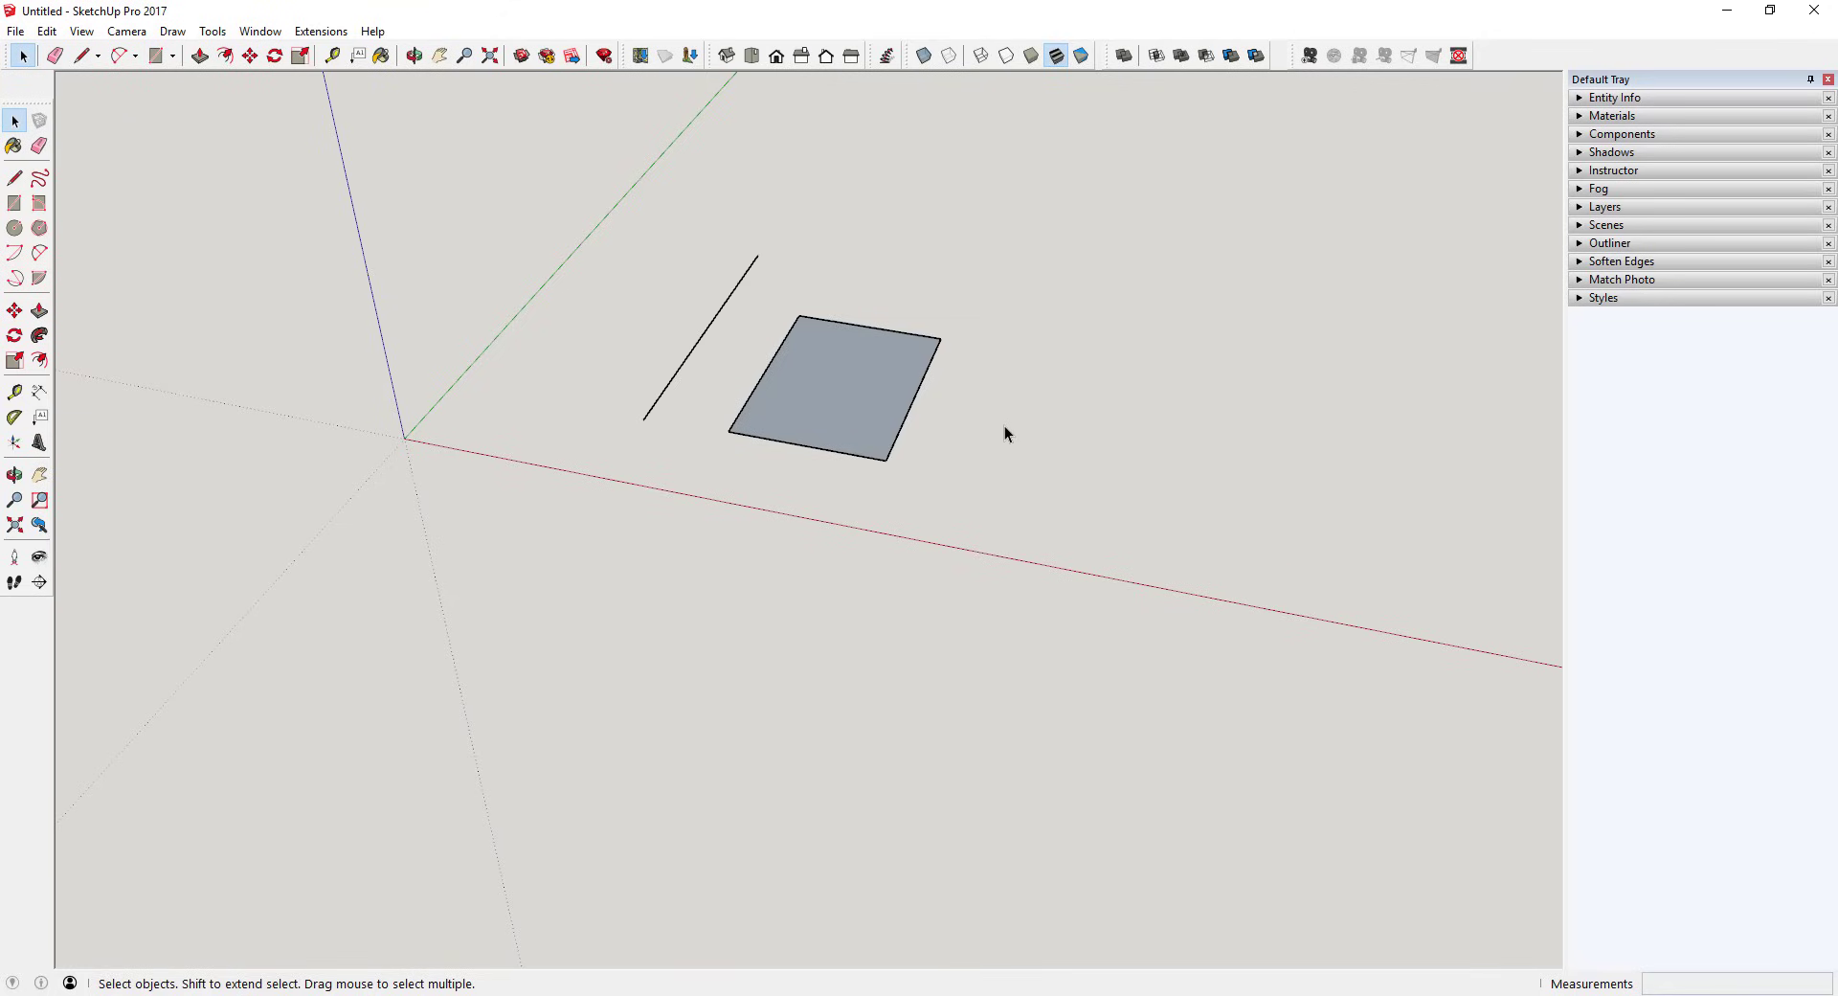
Draw a 2-point arc beside the rectangle and close it with a line into a half-circle face.
key(a)
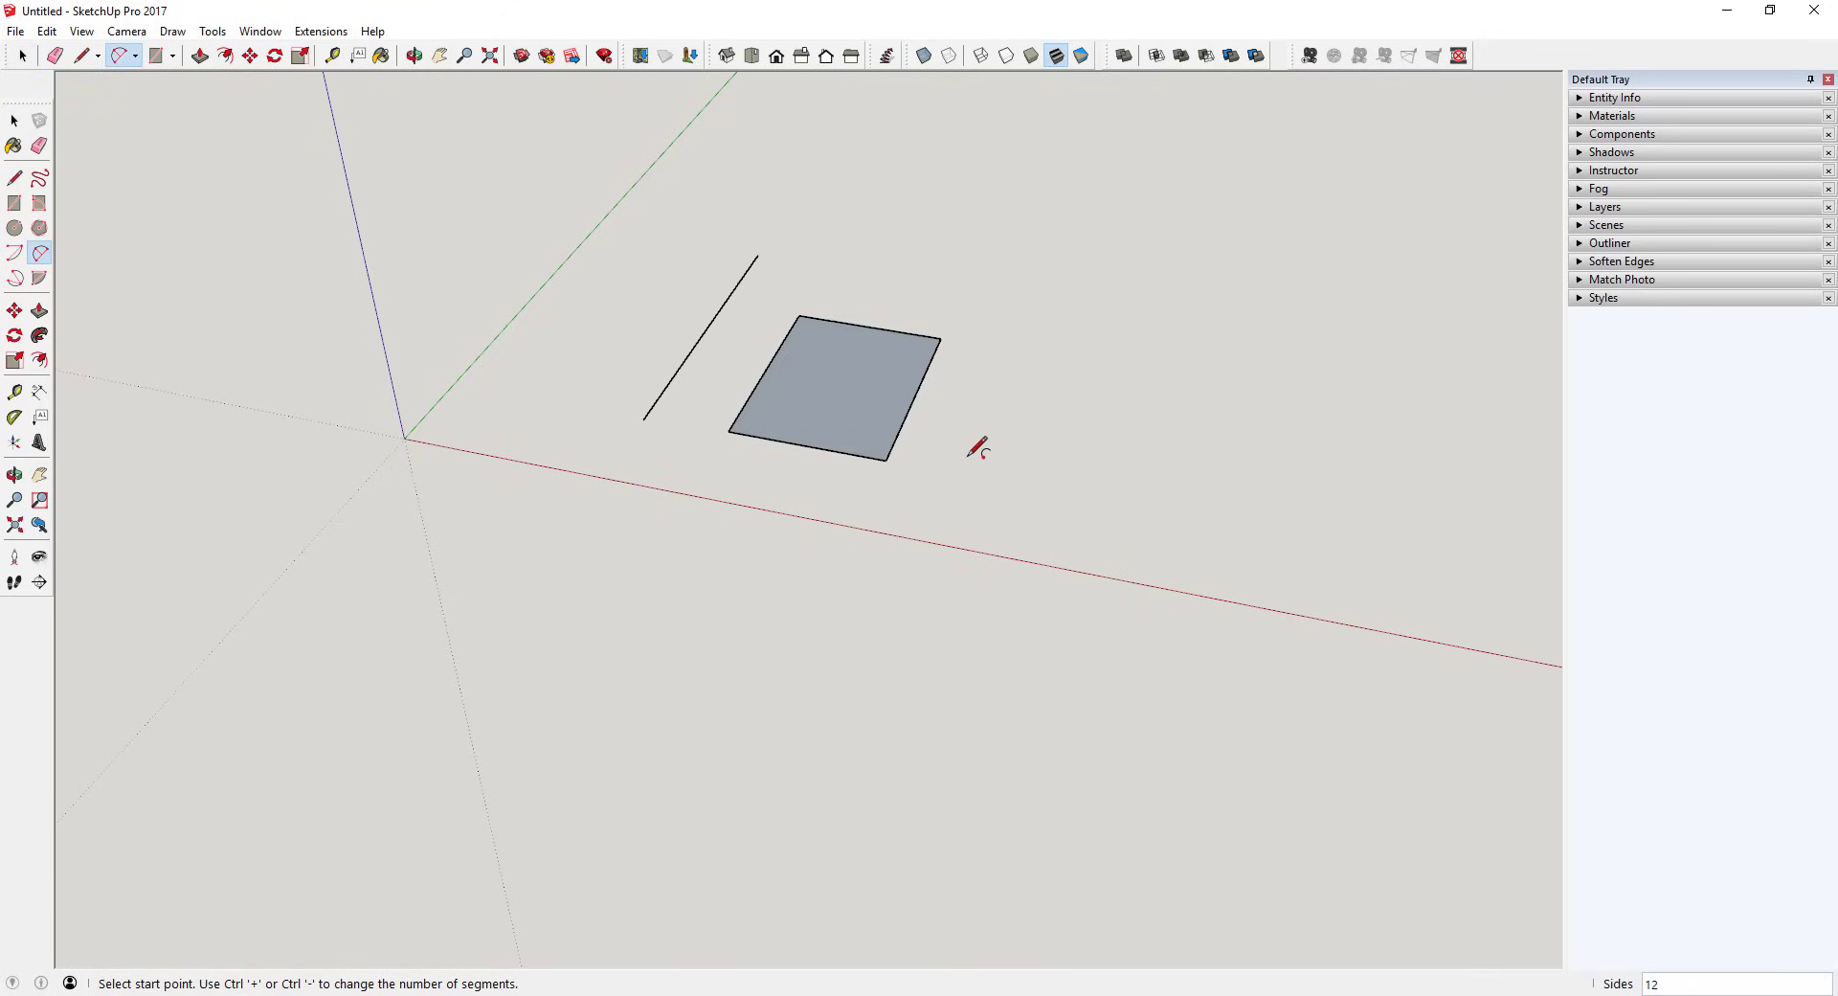
click(964, 466)
click(1126, 493)
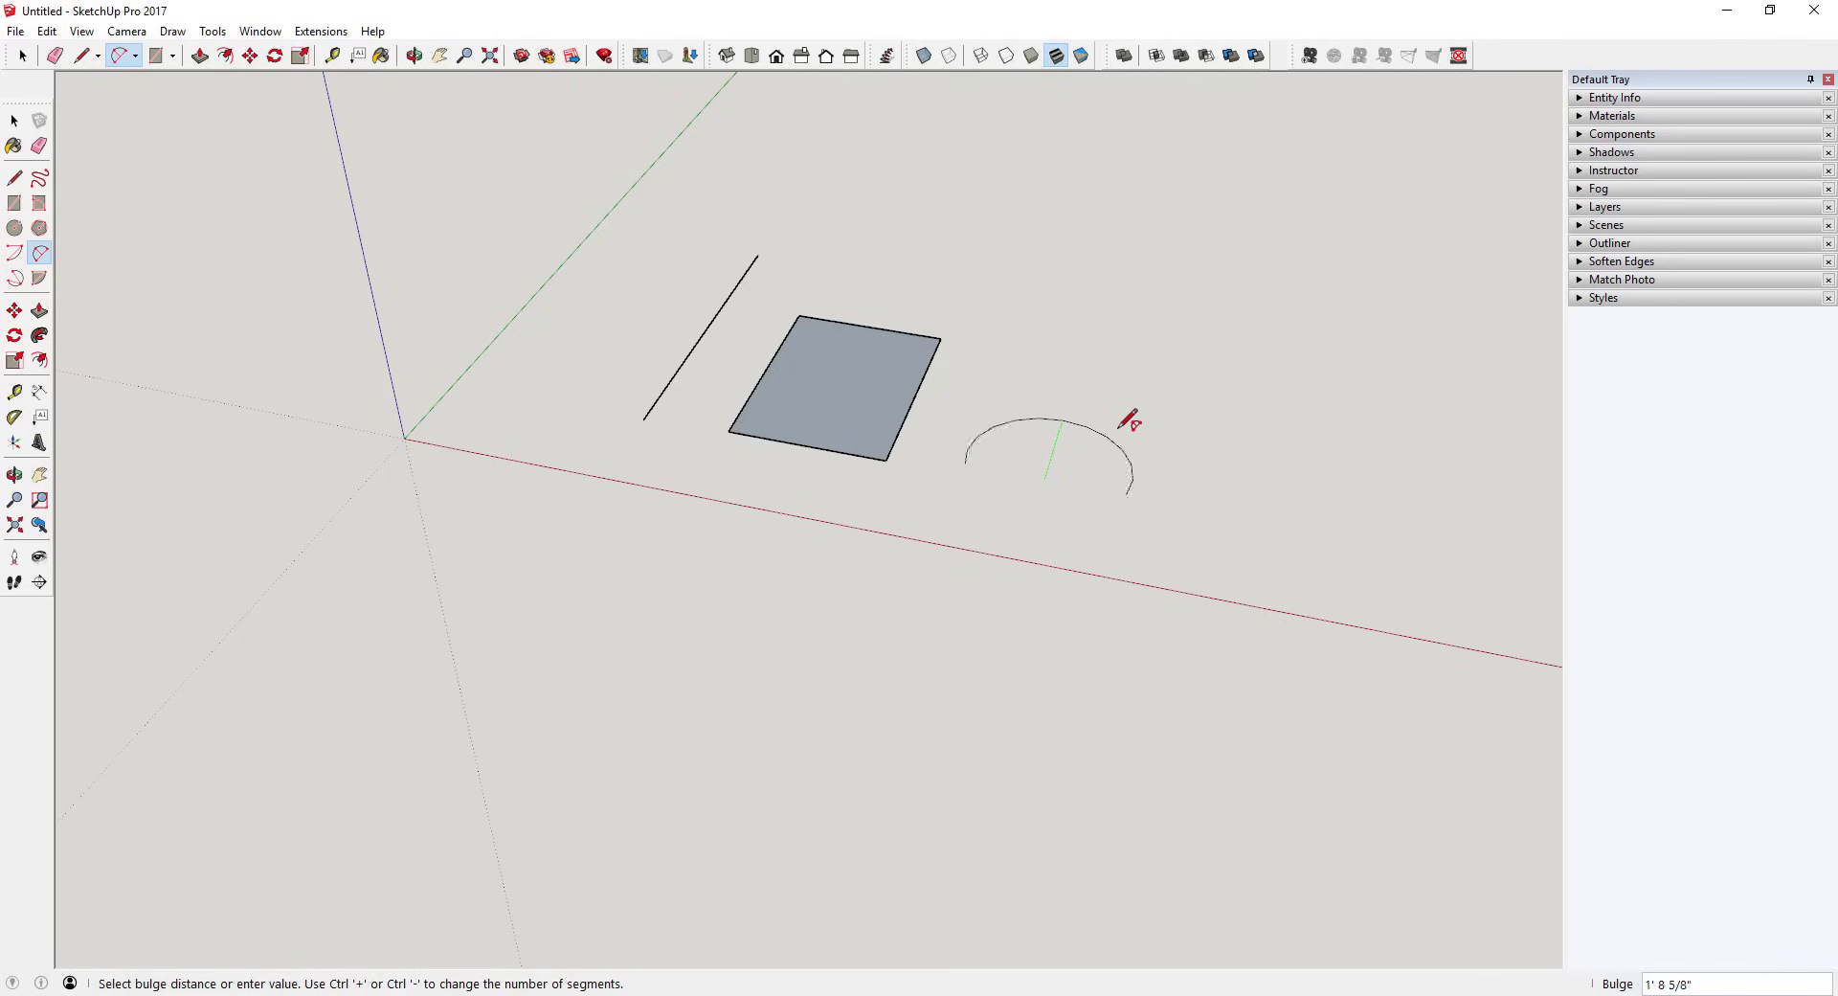
click(1110, 456)
key(space)
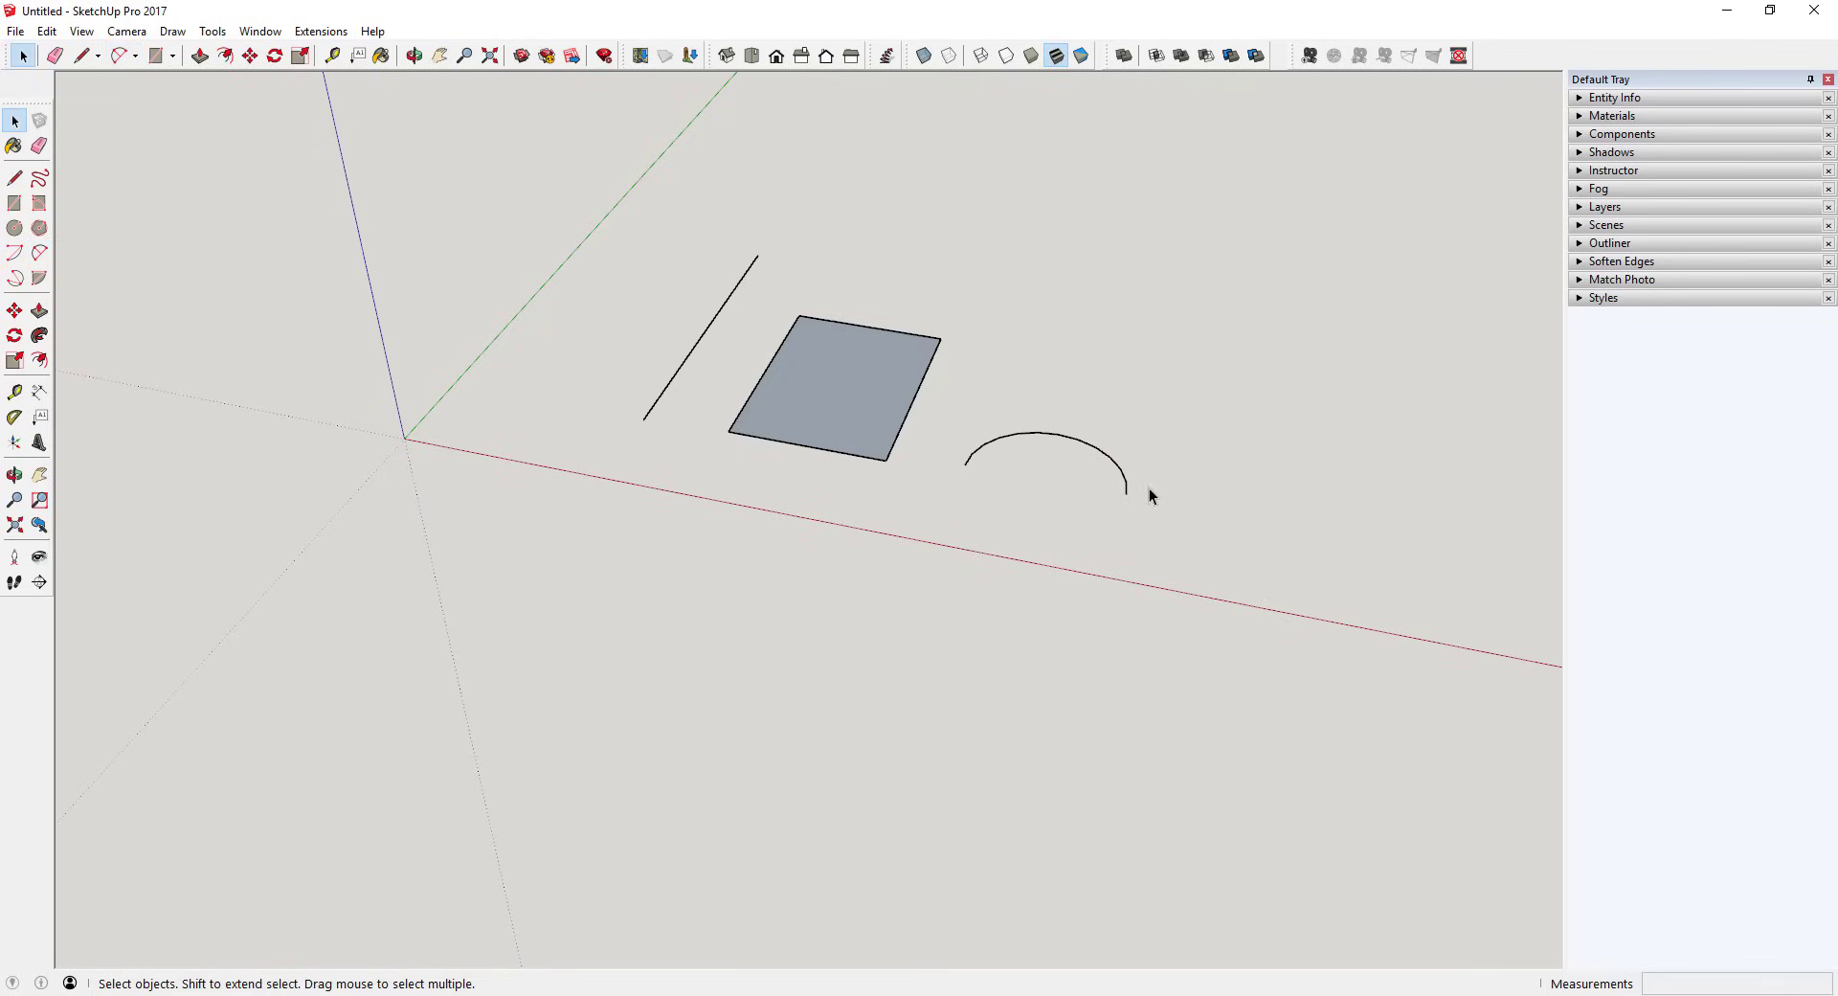
key(l)
click(1126, 493)
click(965, 466)
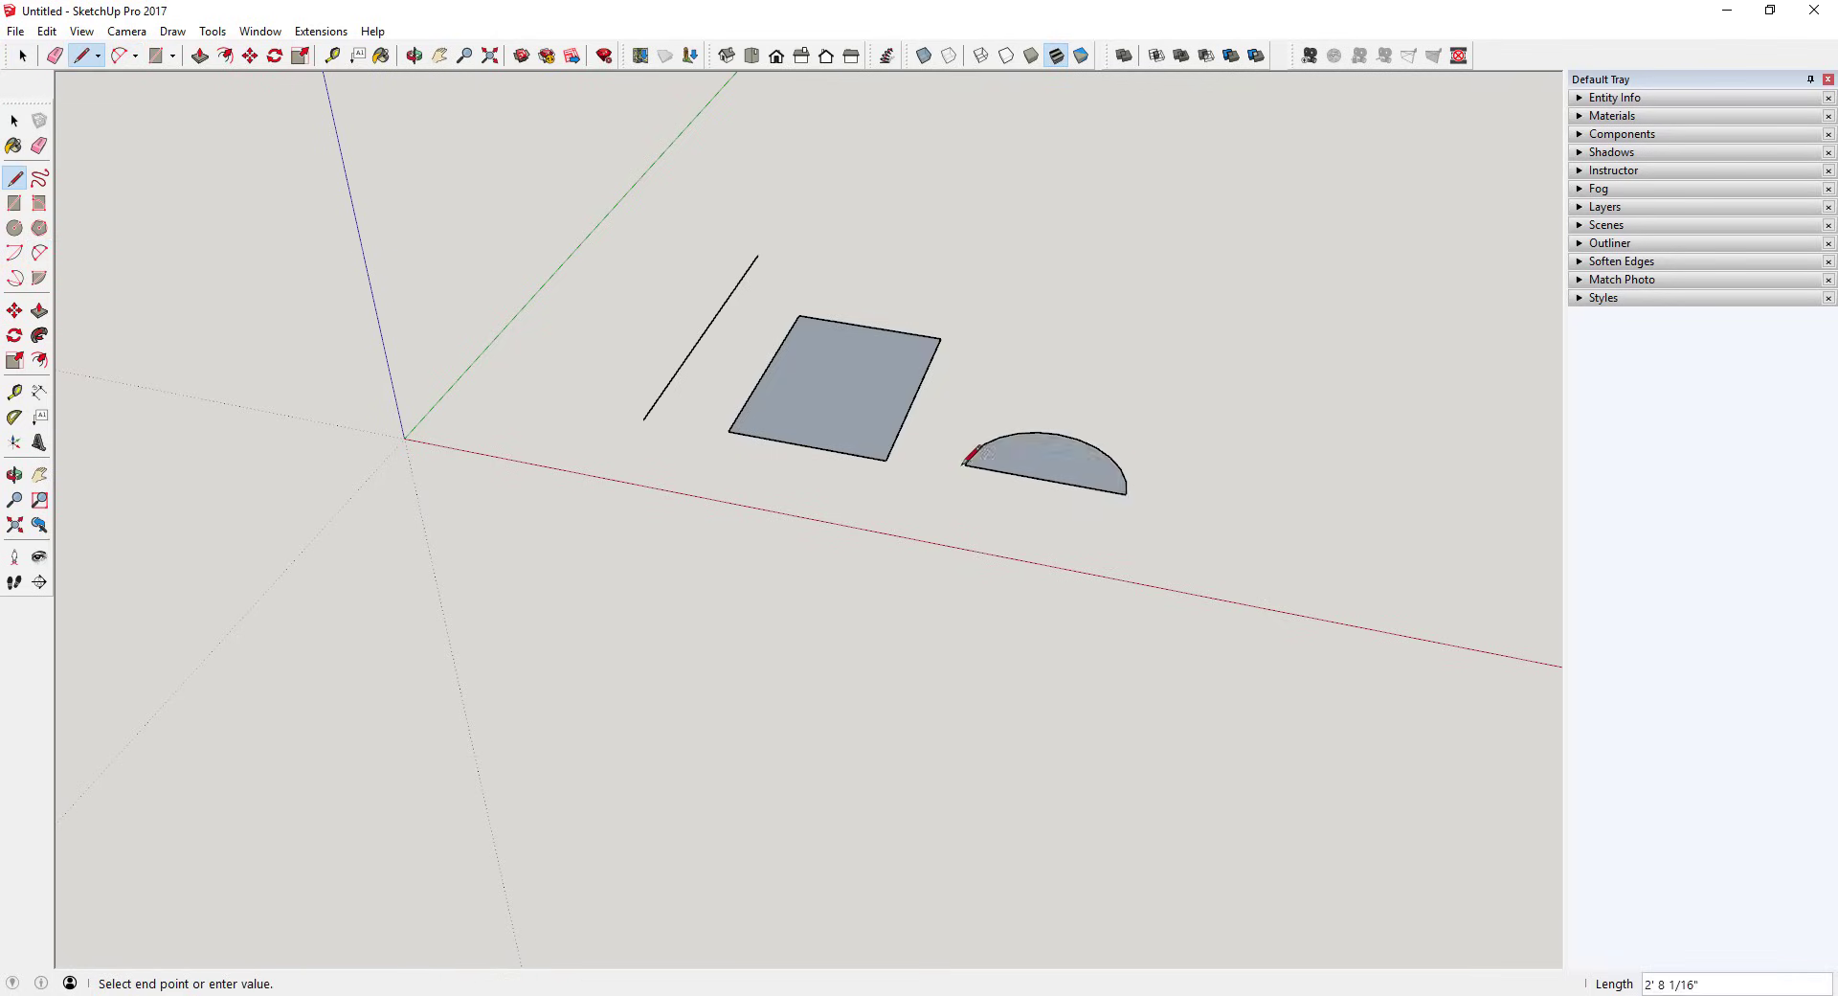
key(space)
Erase the half-circle, then window-select the line and rectangle and delete them.
key(e)
drag(1001, 421, 1029, 476)
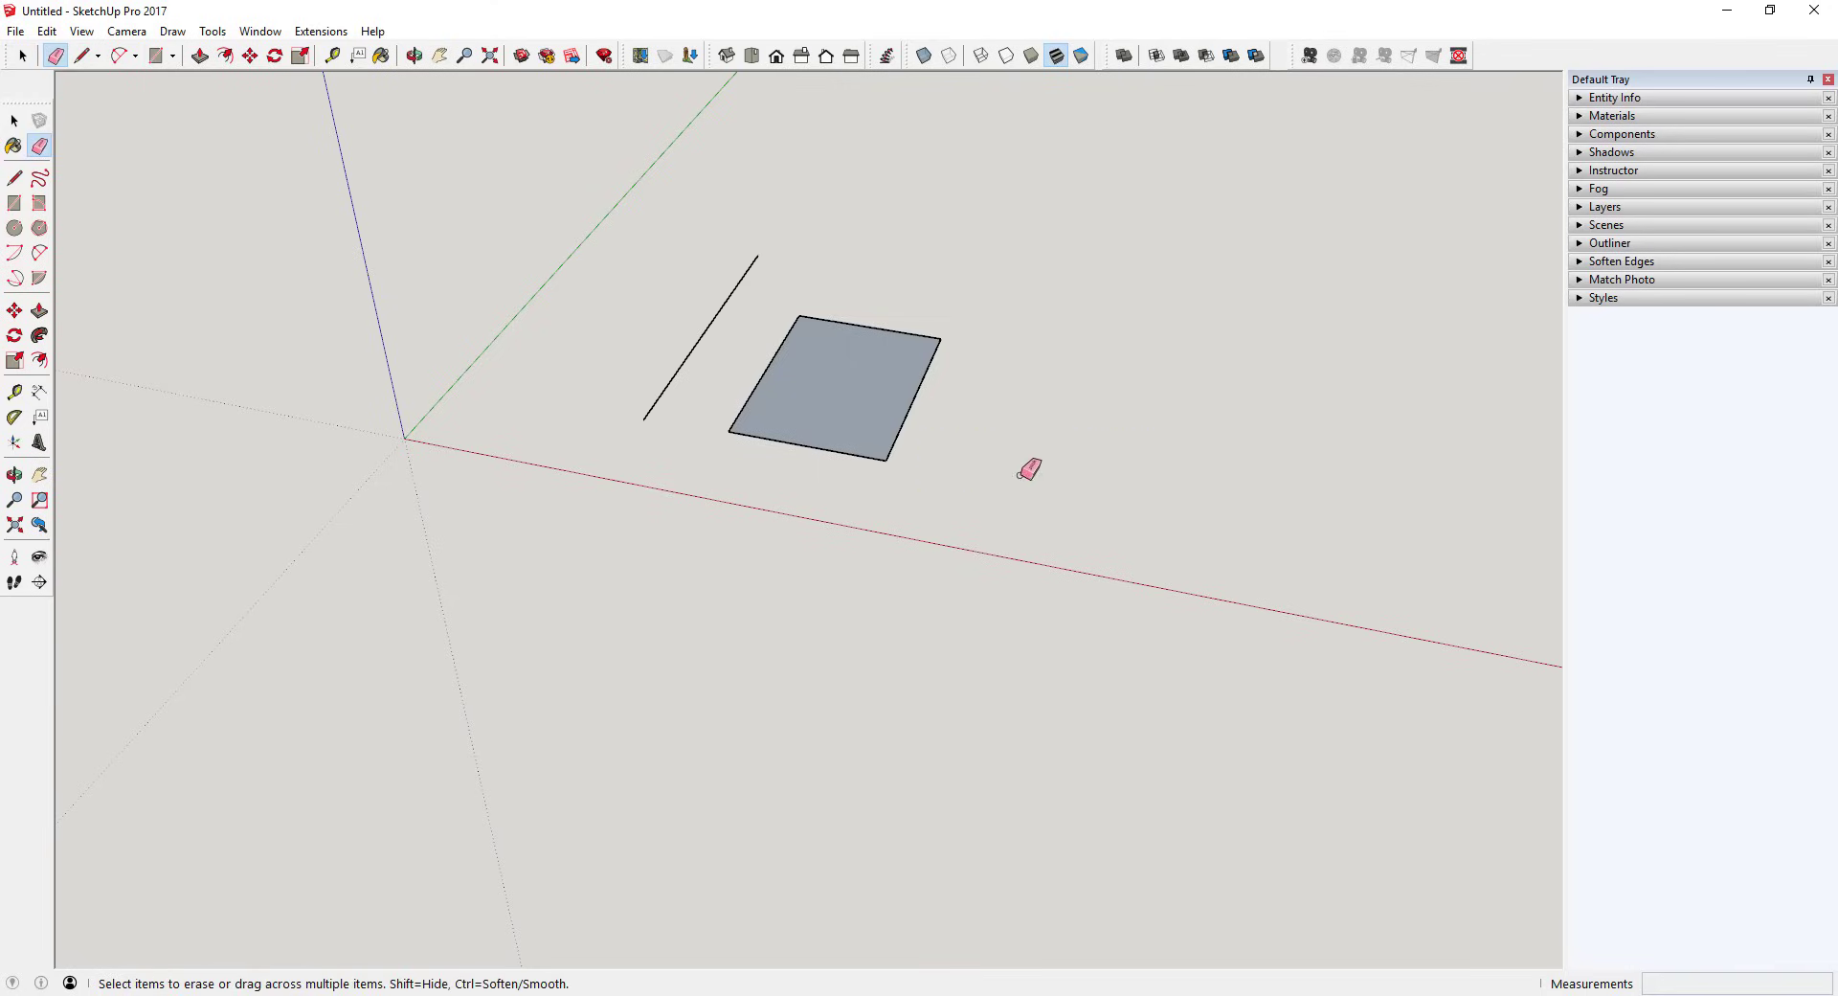
key(space)
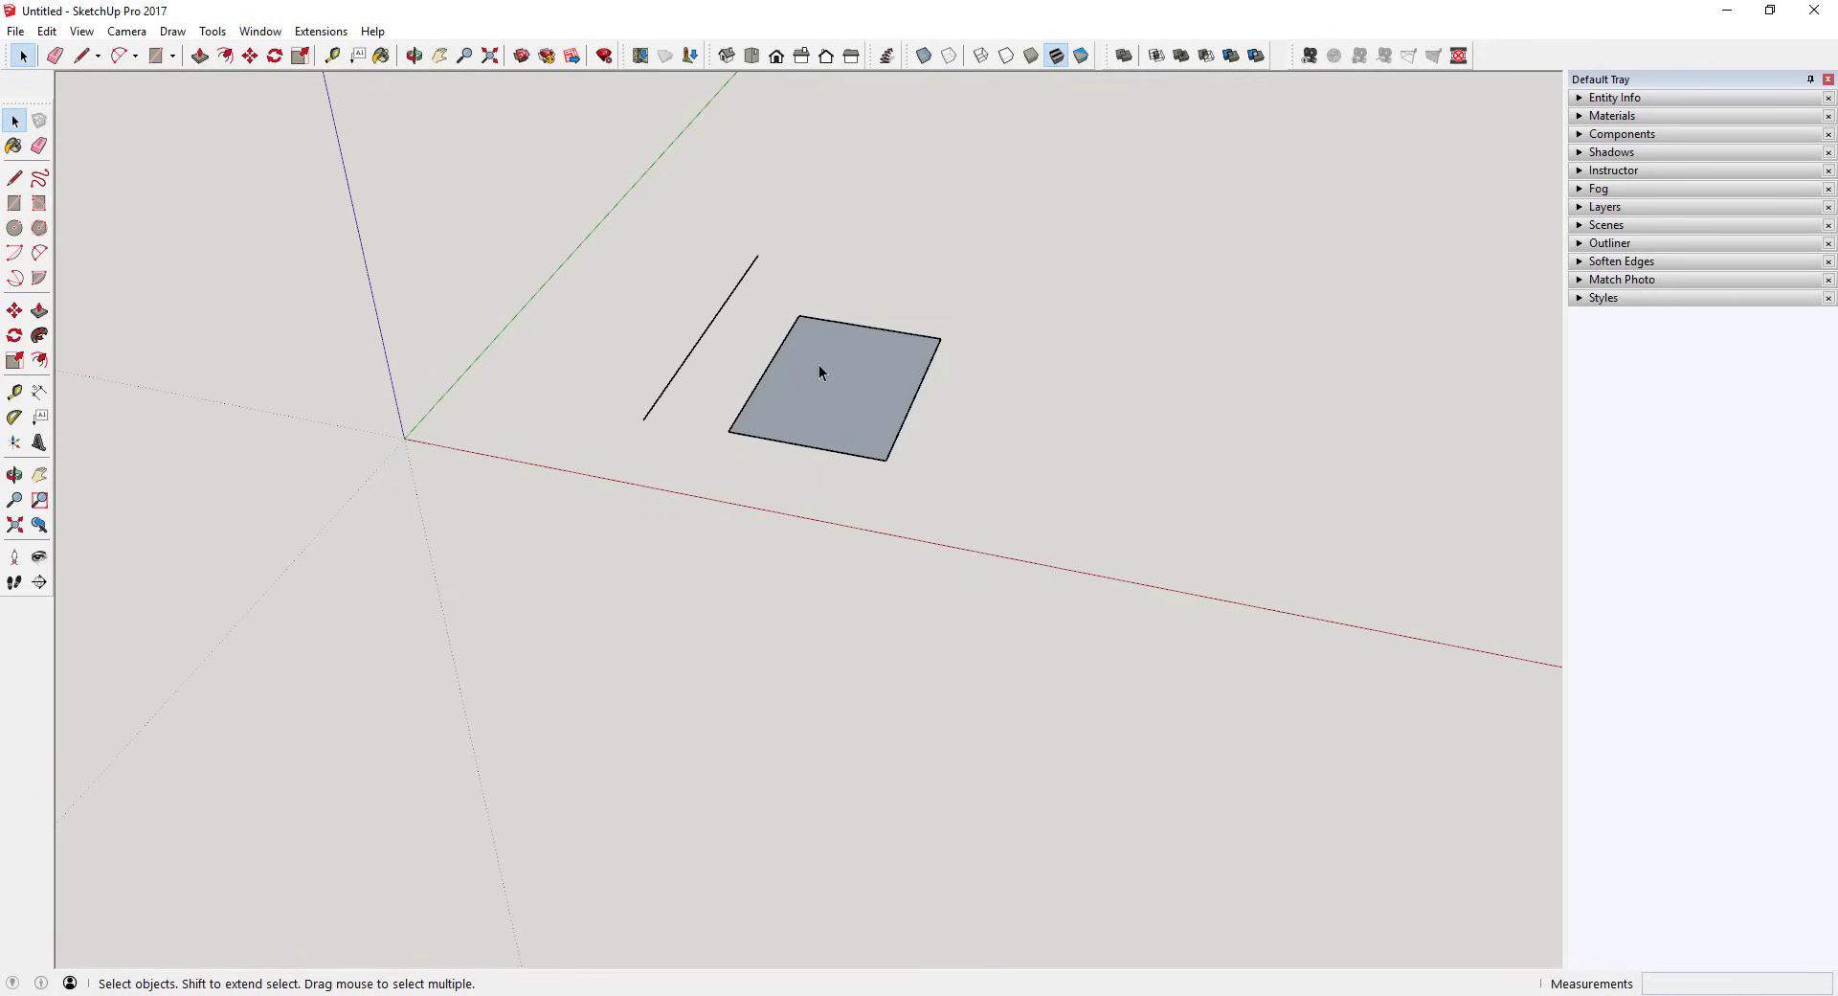
key(e)
key(space)
drag(625, 249, 1160, 613)
key(Delete)
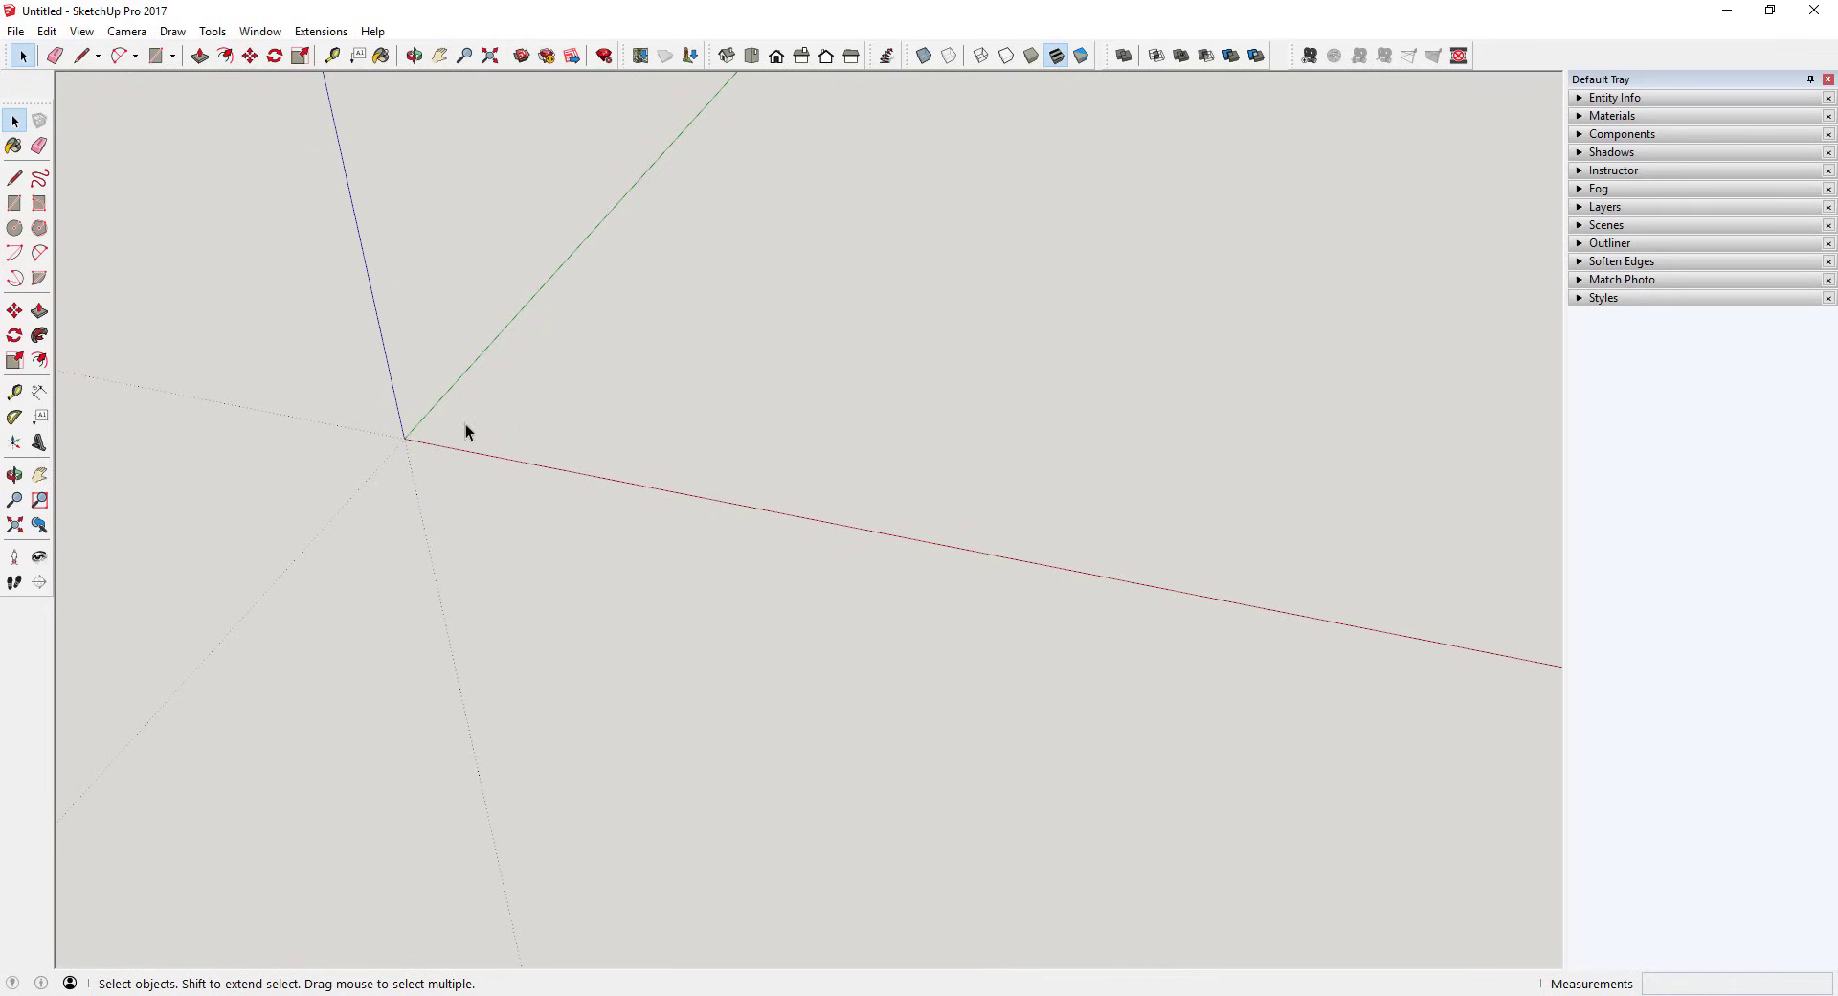
Draw a long rectangle from the origin out along the red axis and select its face.
key(r)
key(o)
drag(514, 402, 508, 403)
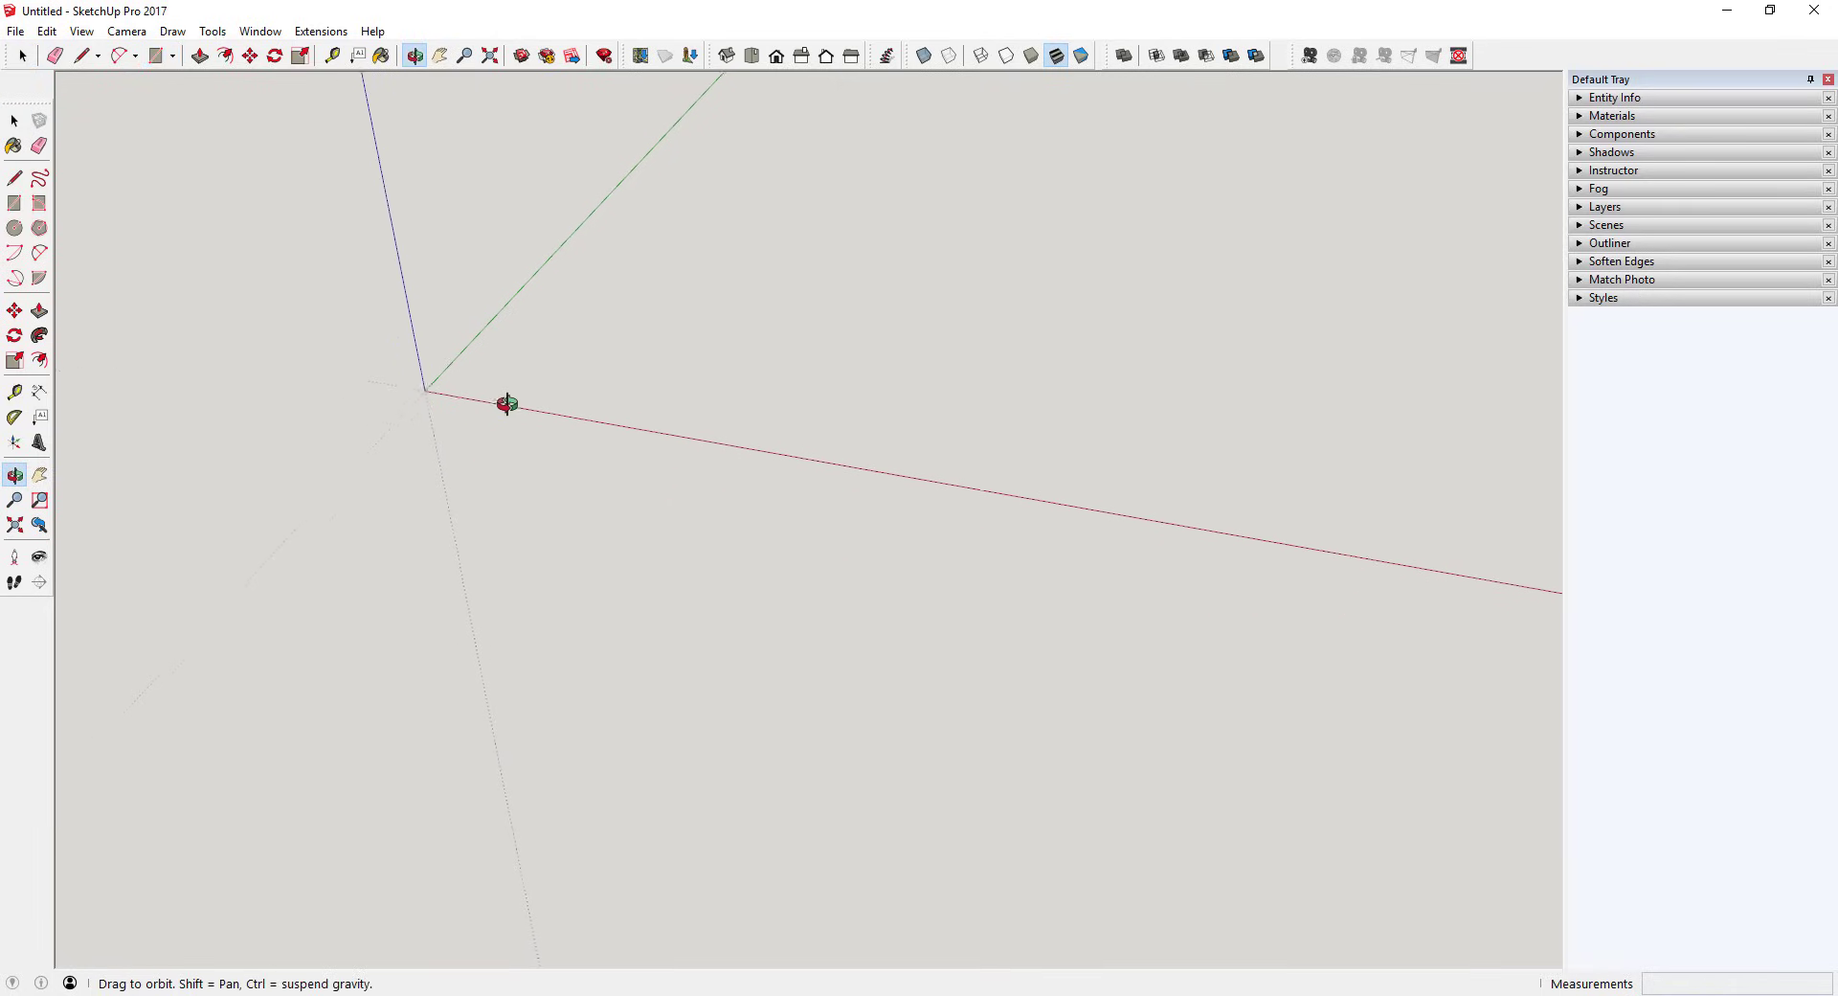
key(r)
click(432, 374)
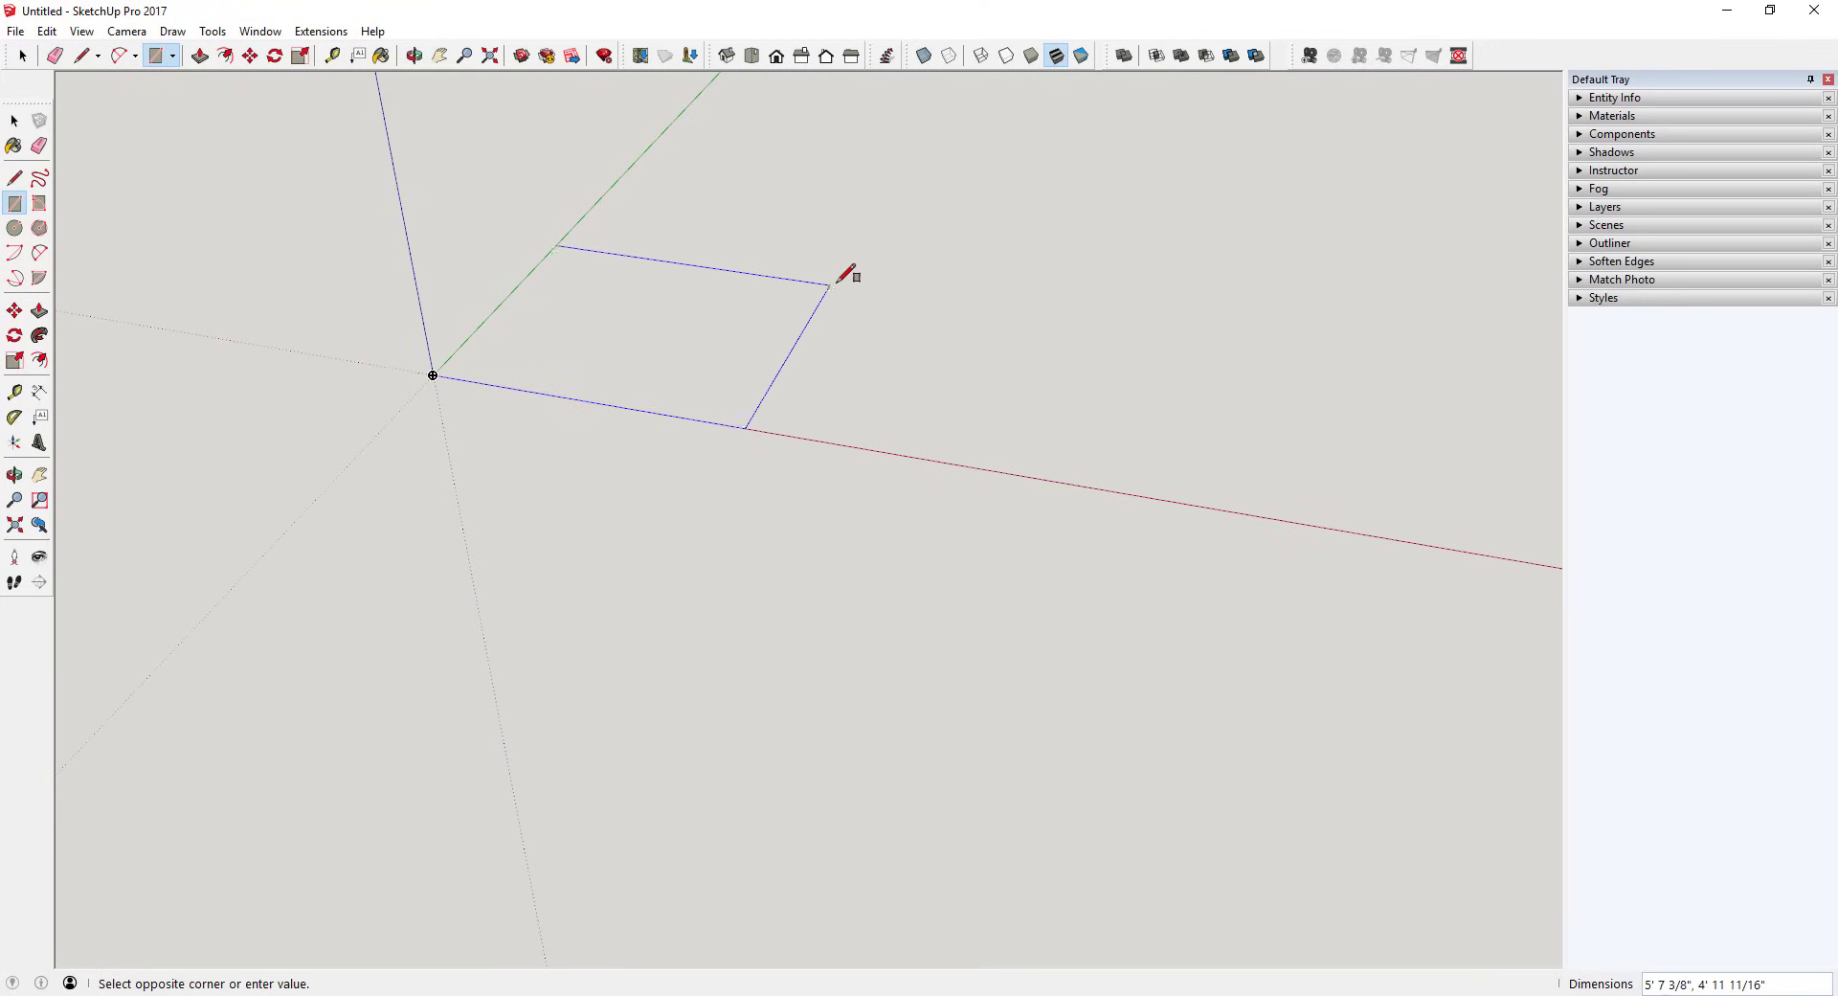
click(1257, 342)
key(space)
scroll(1193, 439, down, 2)
middle_drag(1194, 439, 898, 374)
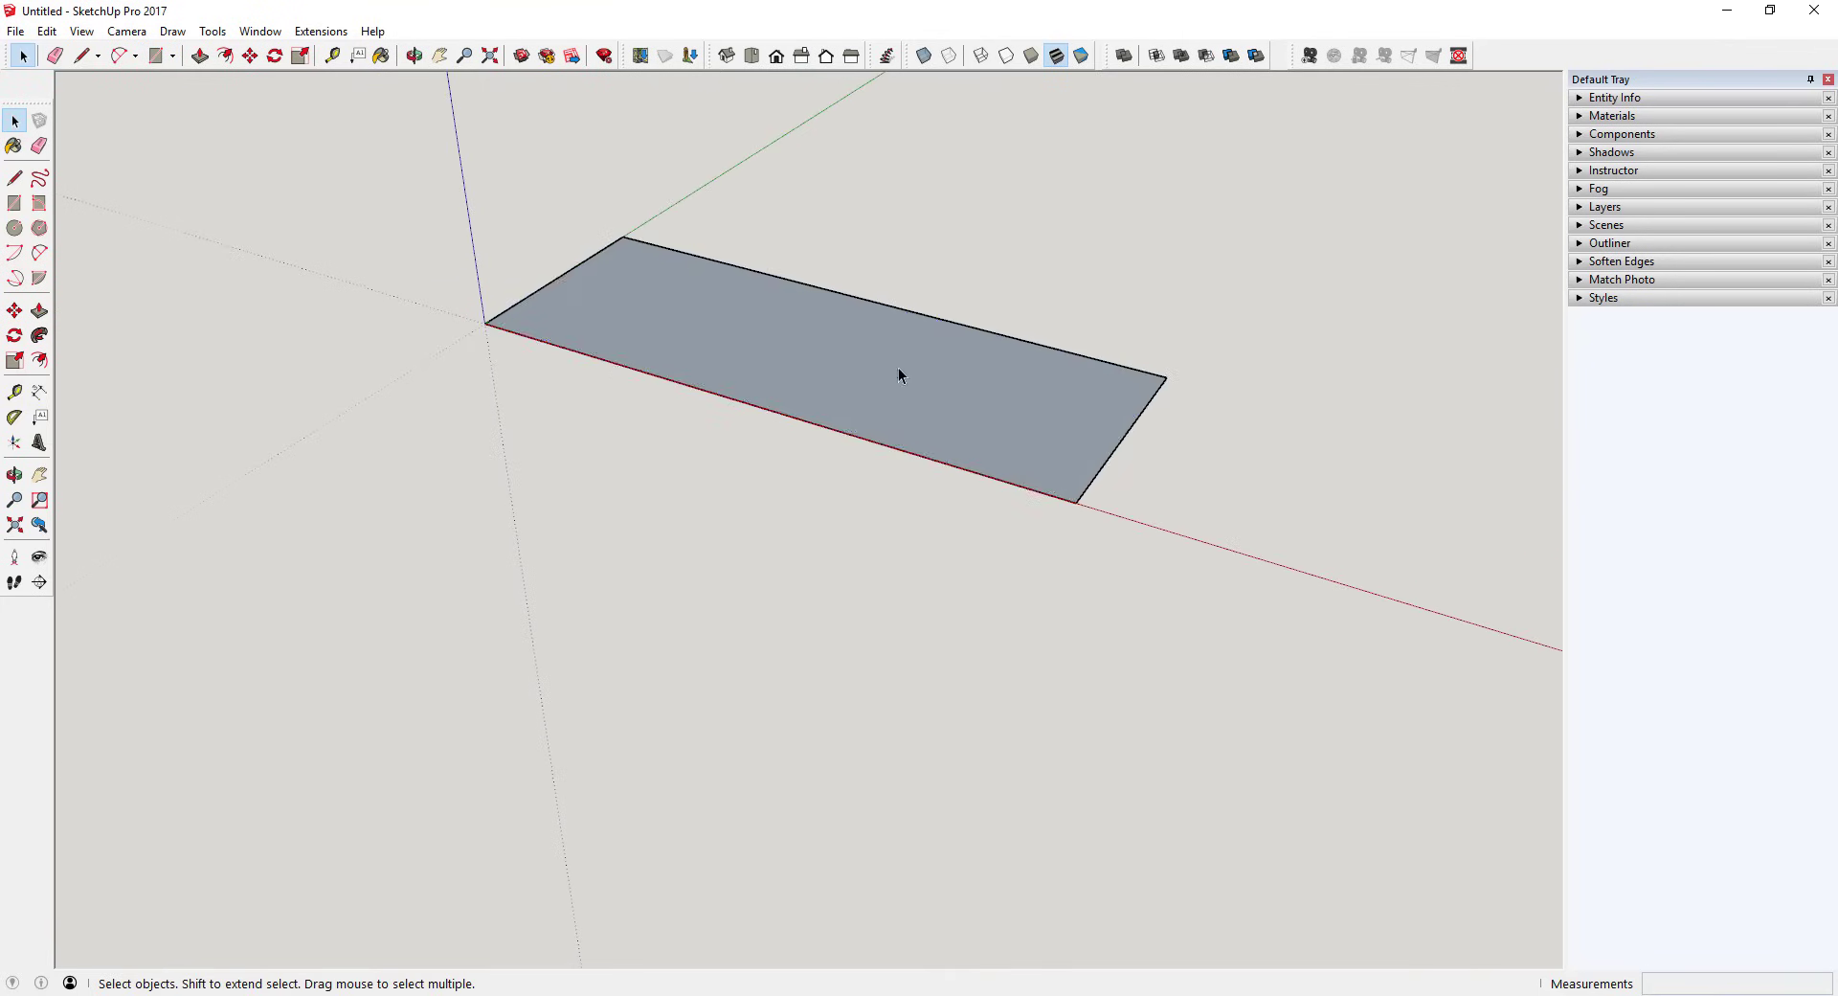
click(898, 374)
scroll(898, 374, down, 2)
scroll(956, 291, up, 4)
Inspect the long rectangle at several zoom levels, deselect it, and choose Push/Pull.
middle_drag(761, 388, 488, 381)
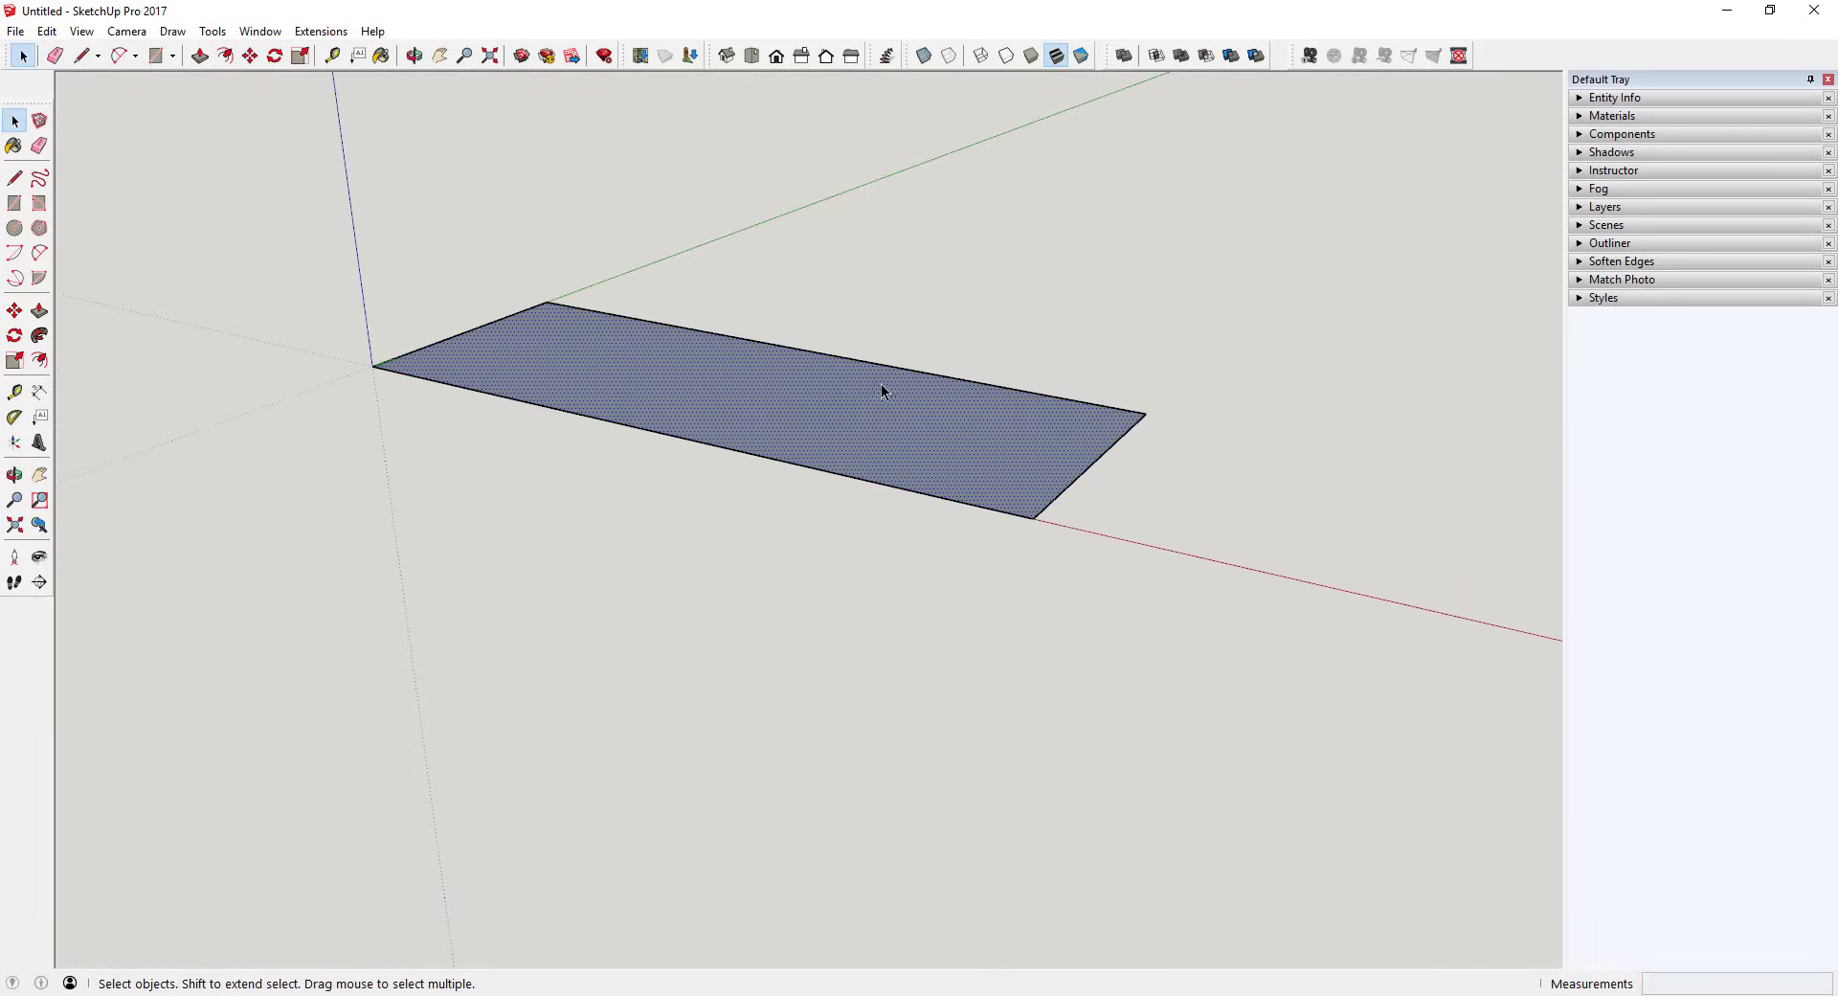
scroll(880, 390, down, 2)
click(1152, 427)
scroll(966, 433, up, 2)
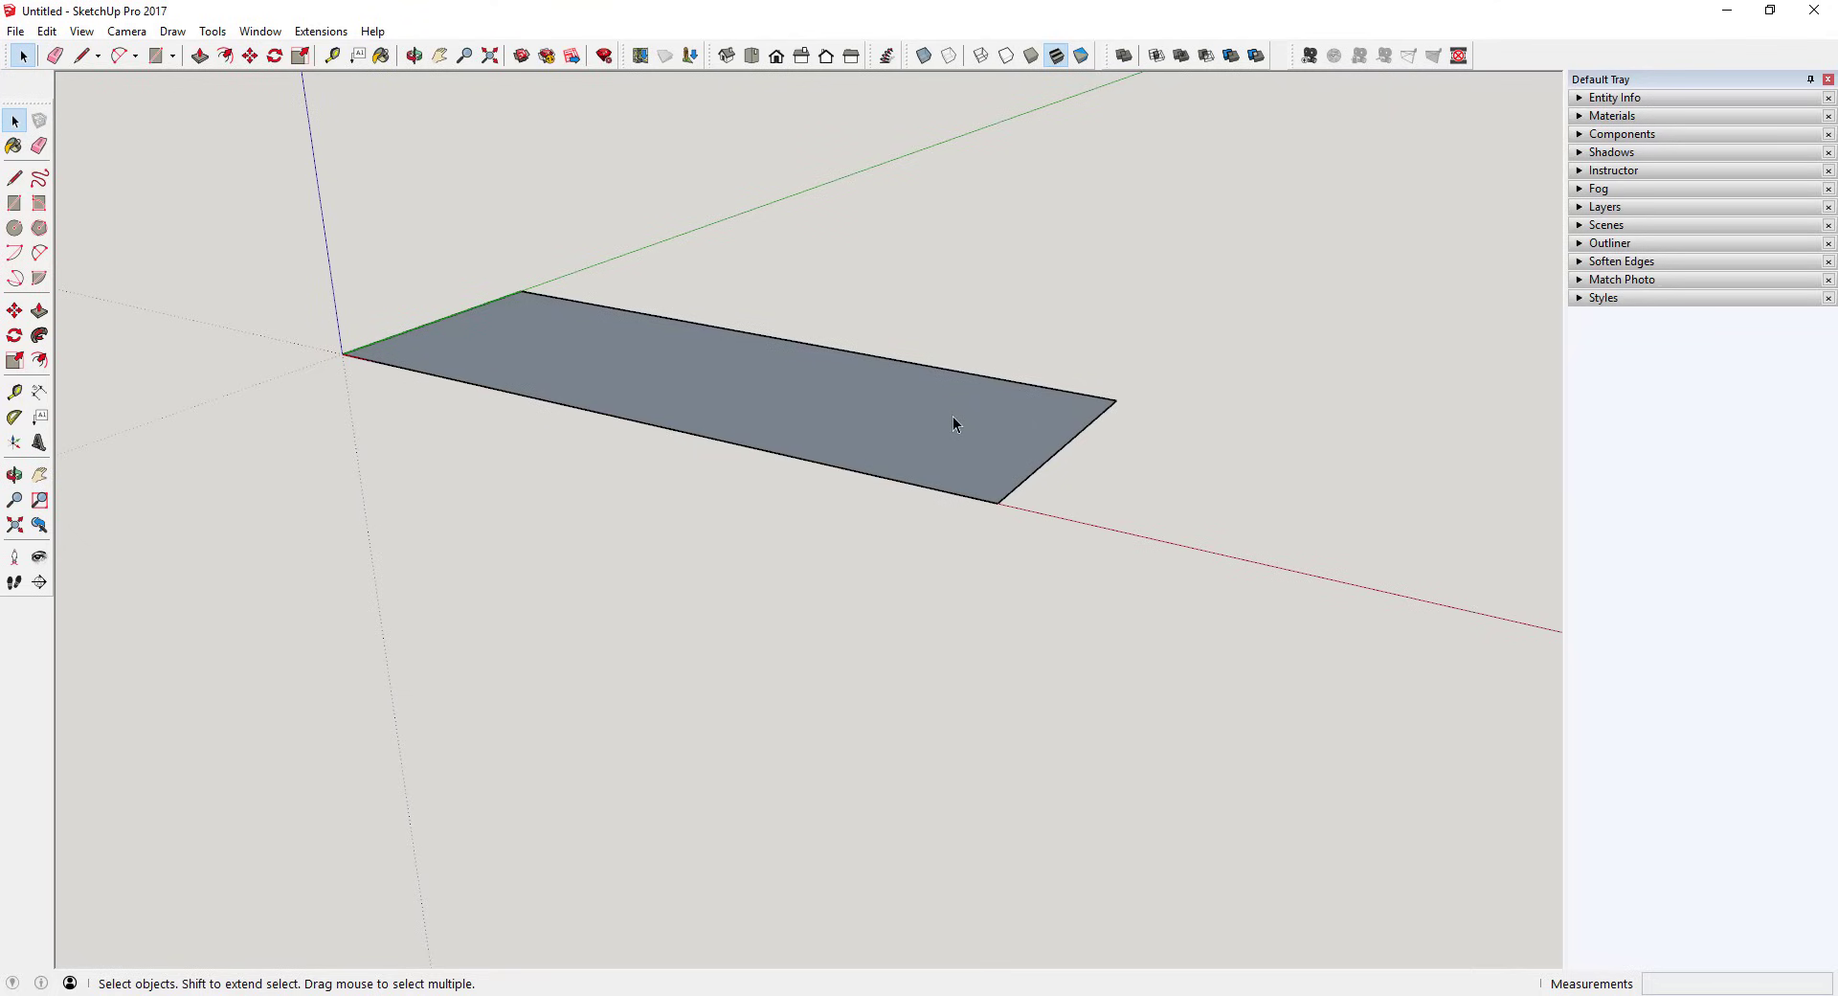
scroll(850, 420, down, 2)
scroll(853, 410, up, 2)
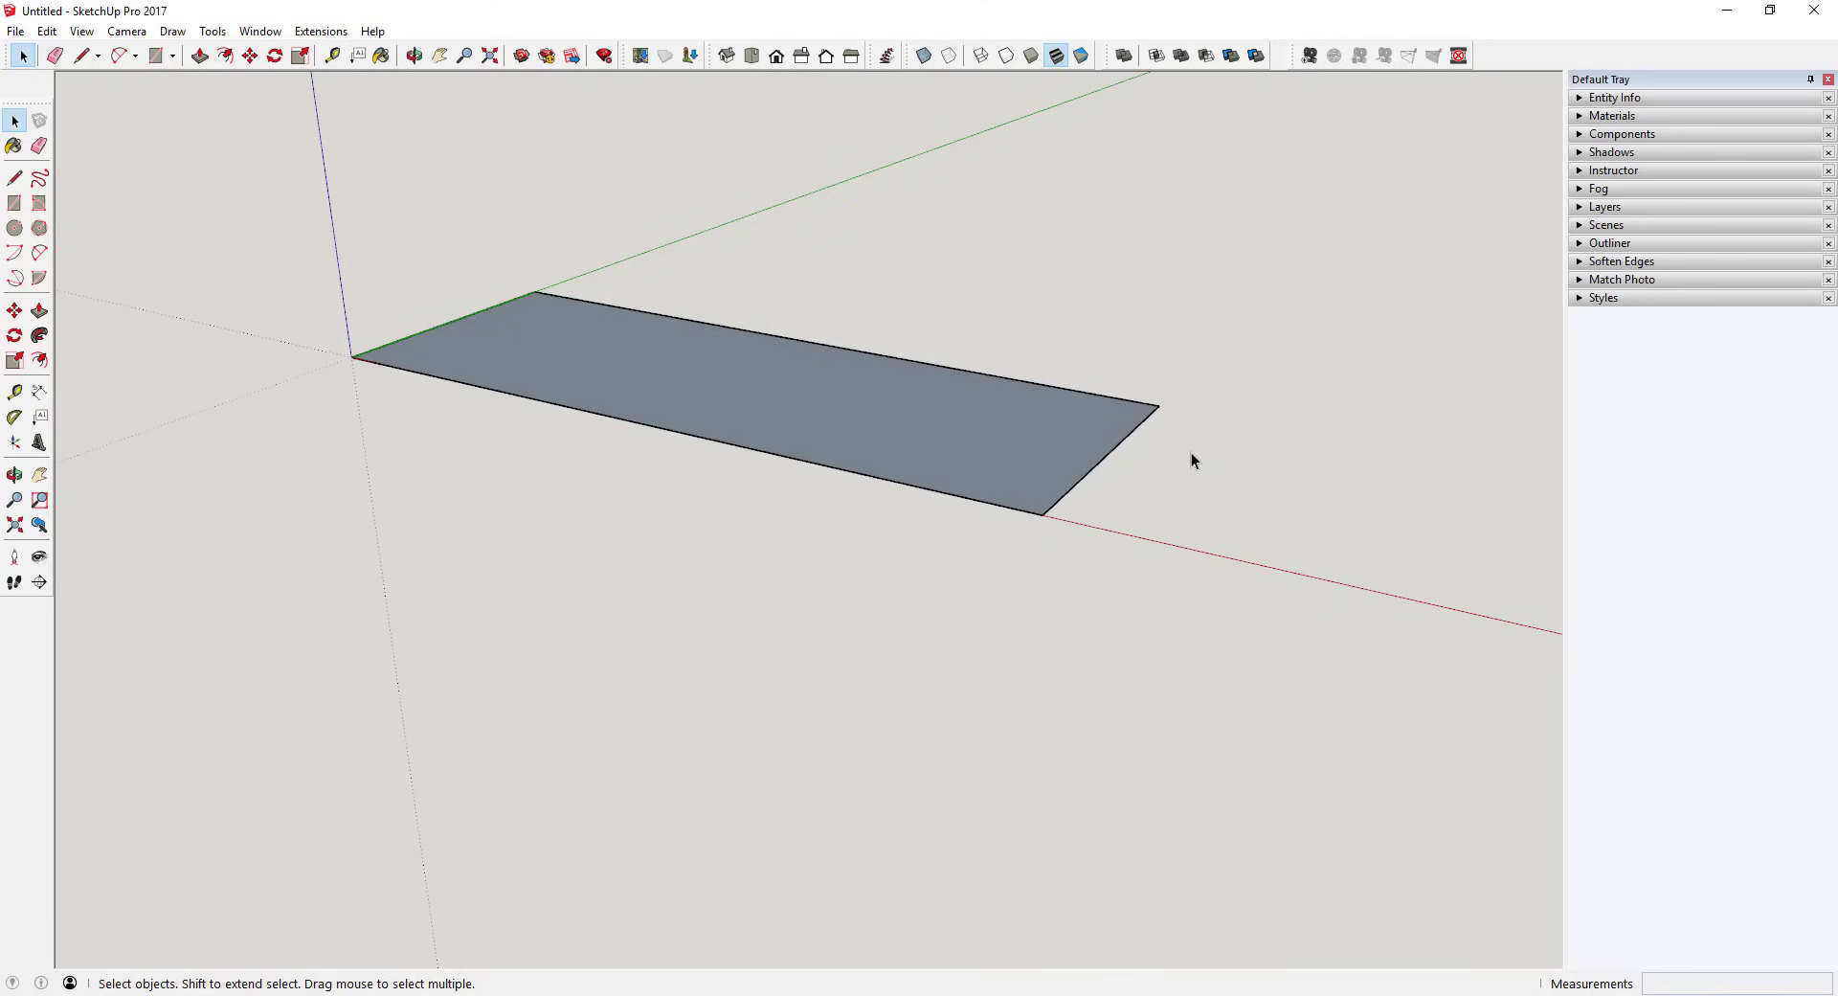
middle_drag(1191, 452, 1172, 457)
key(p)
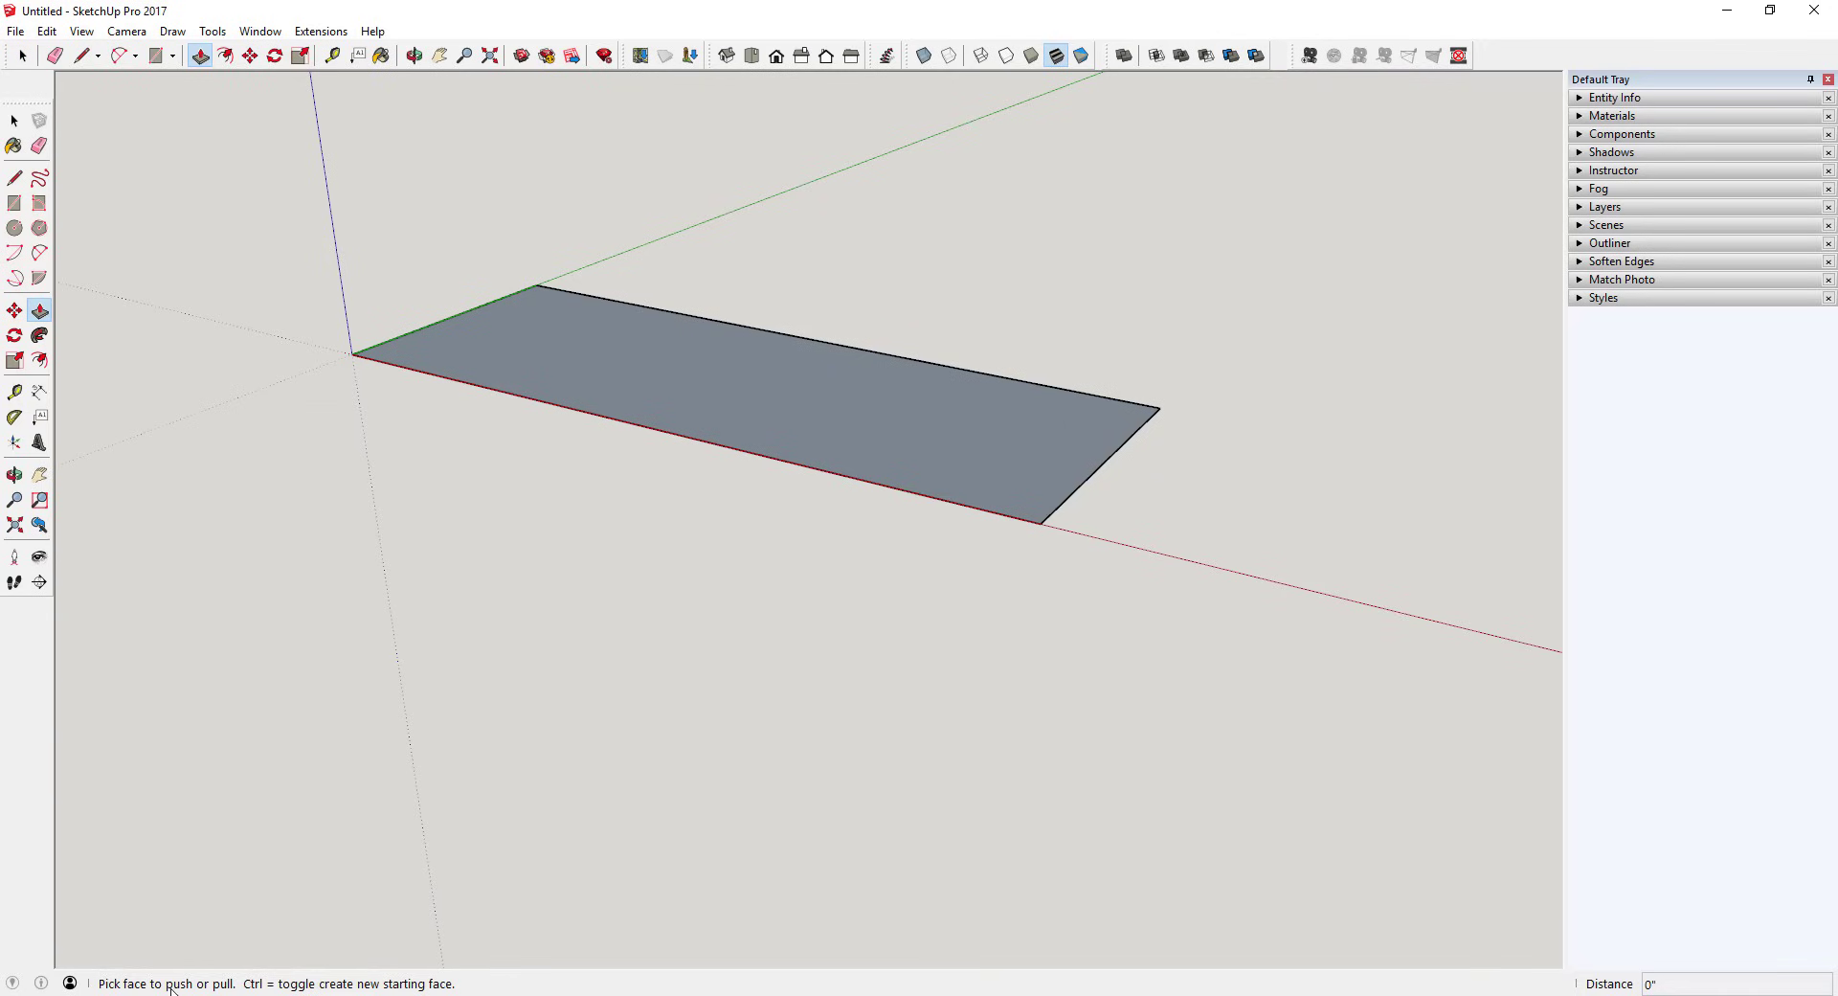
Pull the long rectangle up into a box 3' 7 1/16" tall and select its front face.
click(1010, 449)
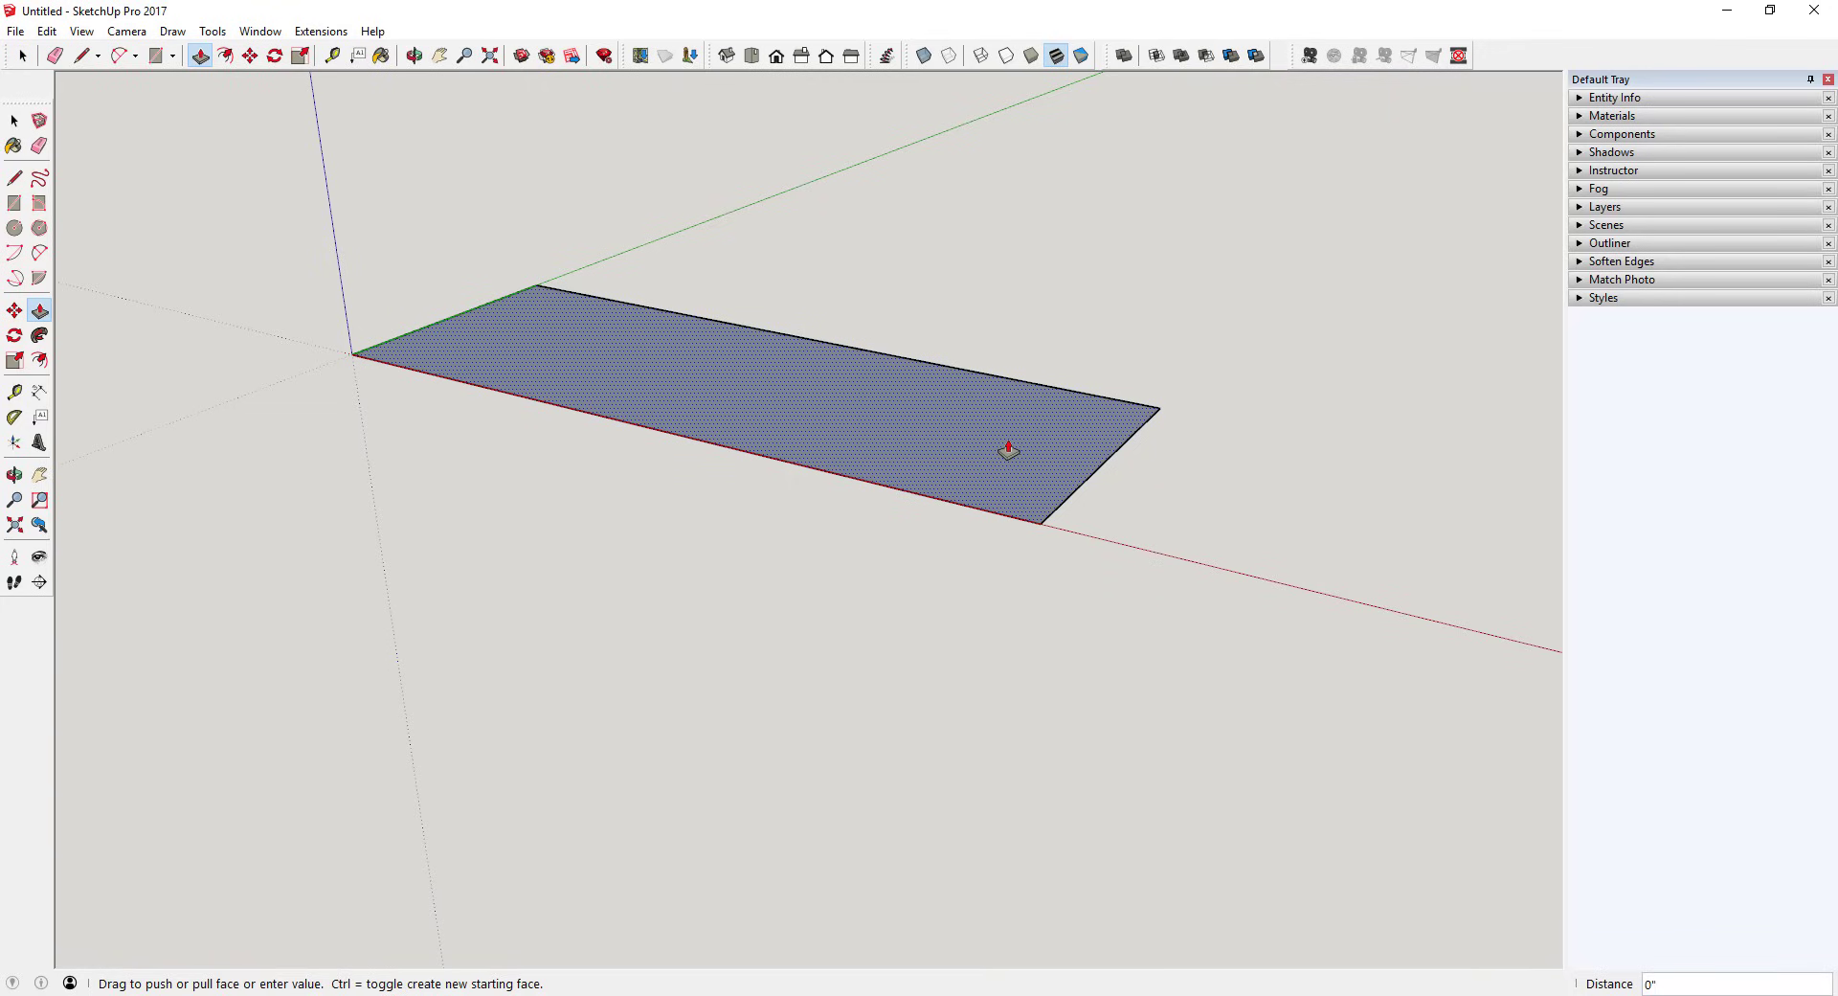
drag(1010, 446, 1239, 237)
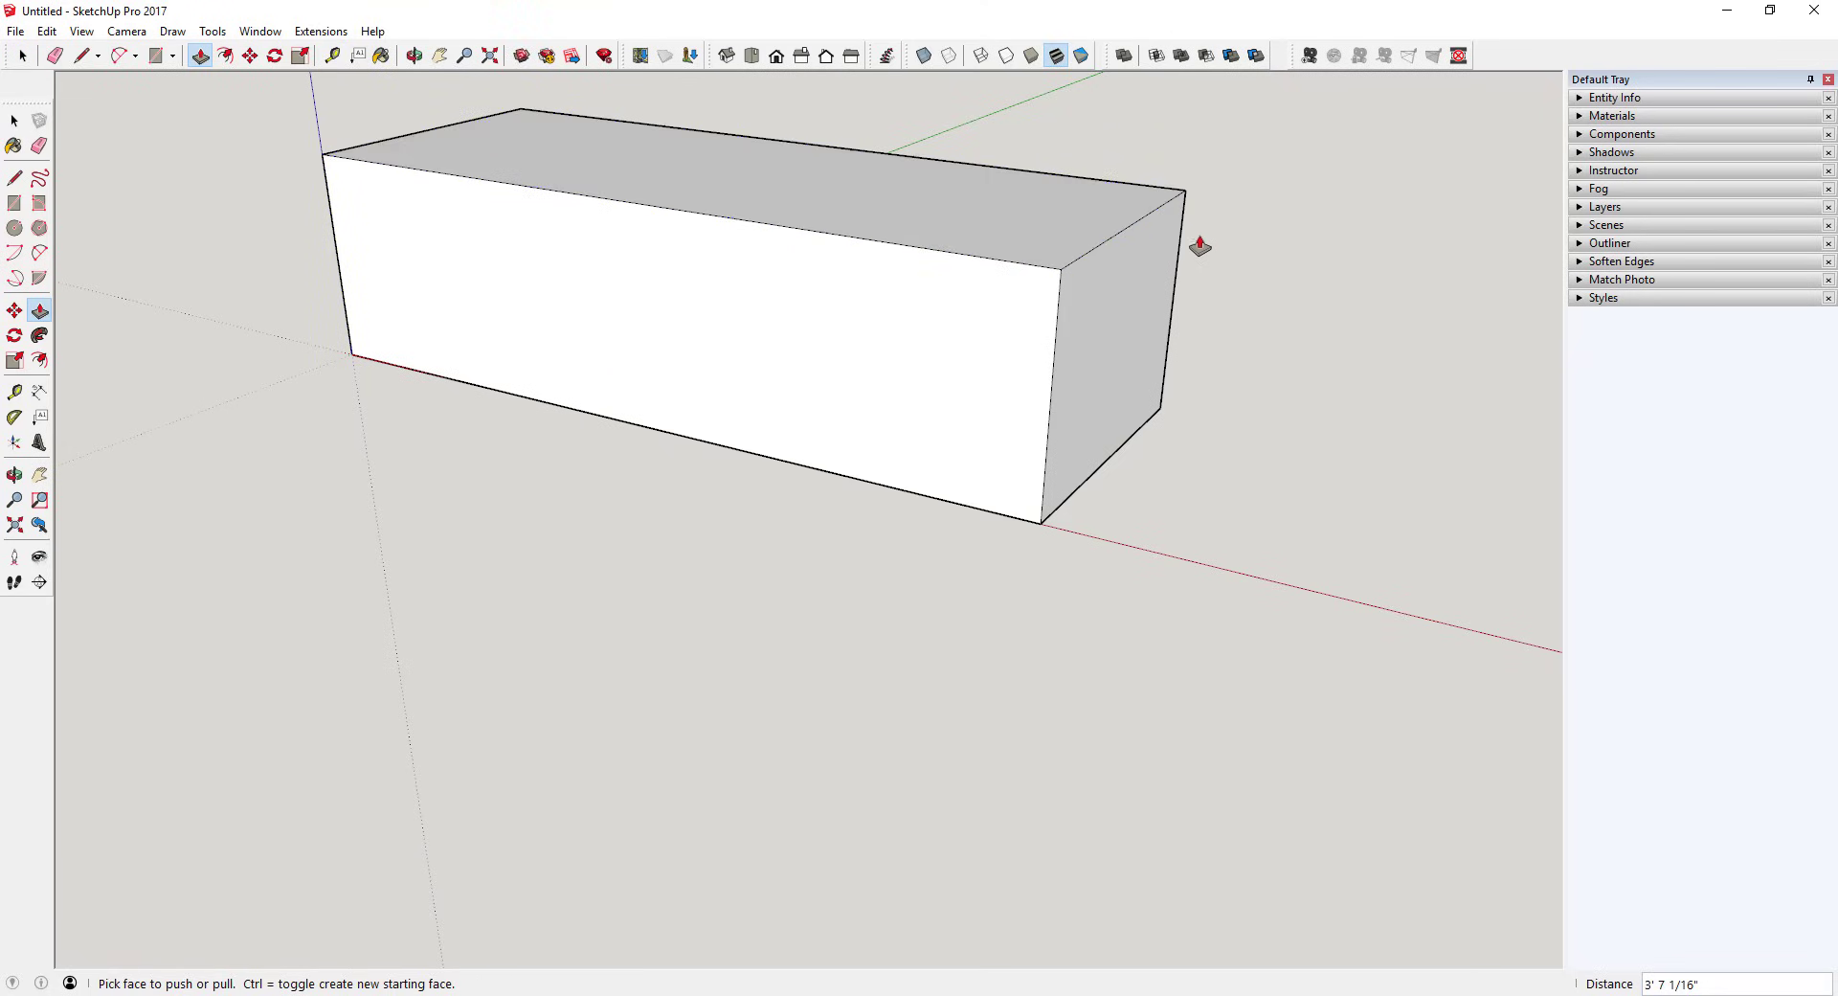
scroll(1187, 316, down, 3)
scroll(1079, 211, up, 2)
scroll(1079, 211, up, 1)
middle_drag(1030, 239, 1197, 352)
scroll(1196, 352, down, 3)
middle_drag(968, 361, 841, 361)
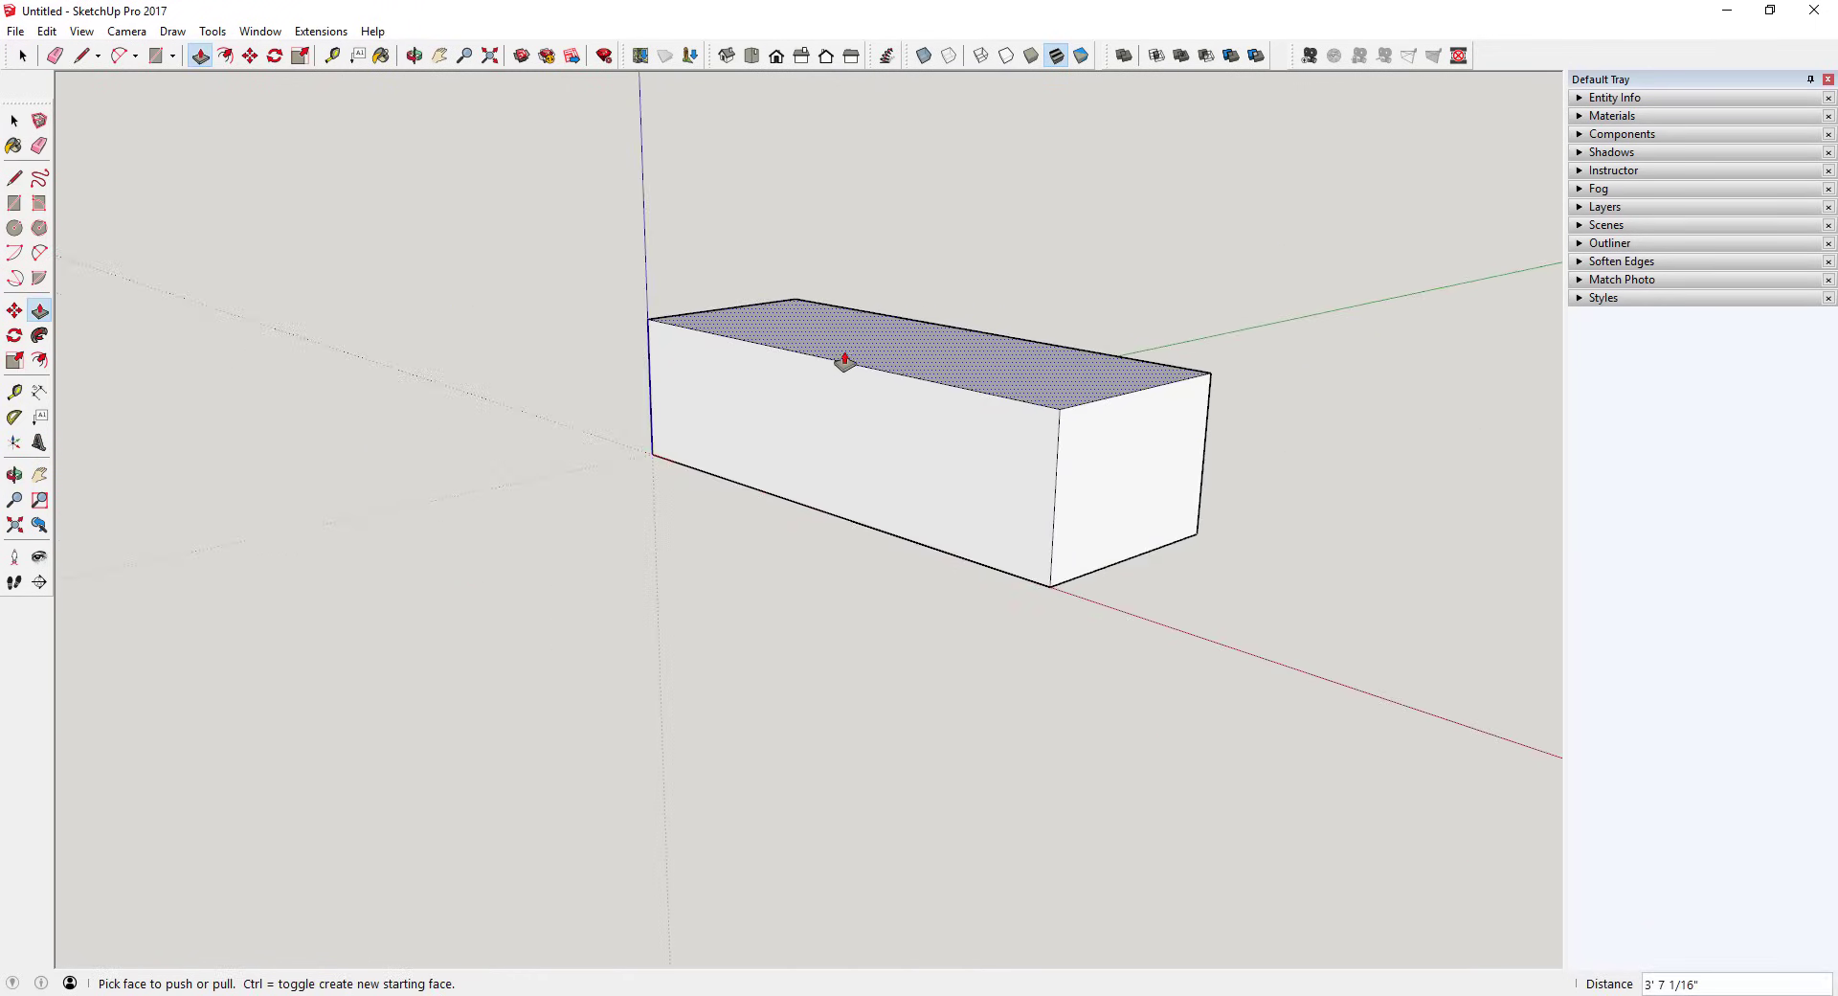
key(space)
click(988, 447)
Delete the long box's front face and right end face to open it.
key(Delete)
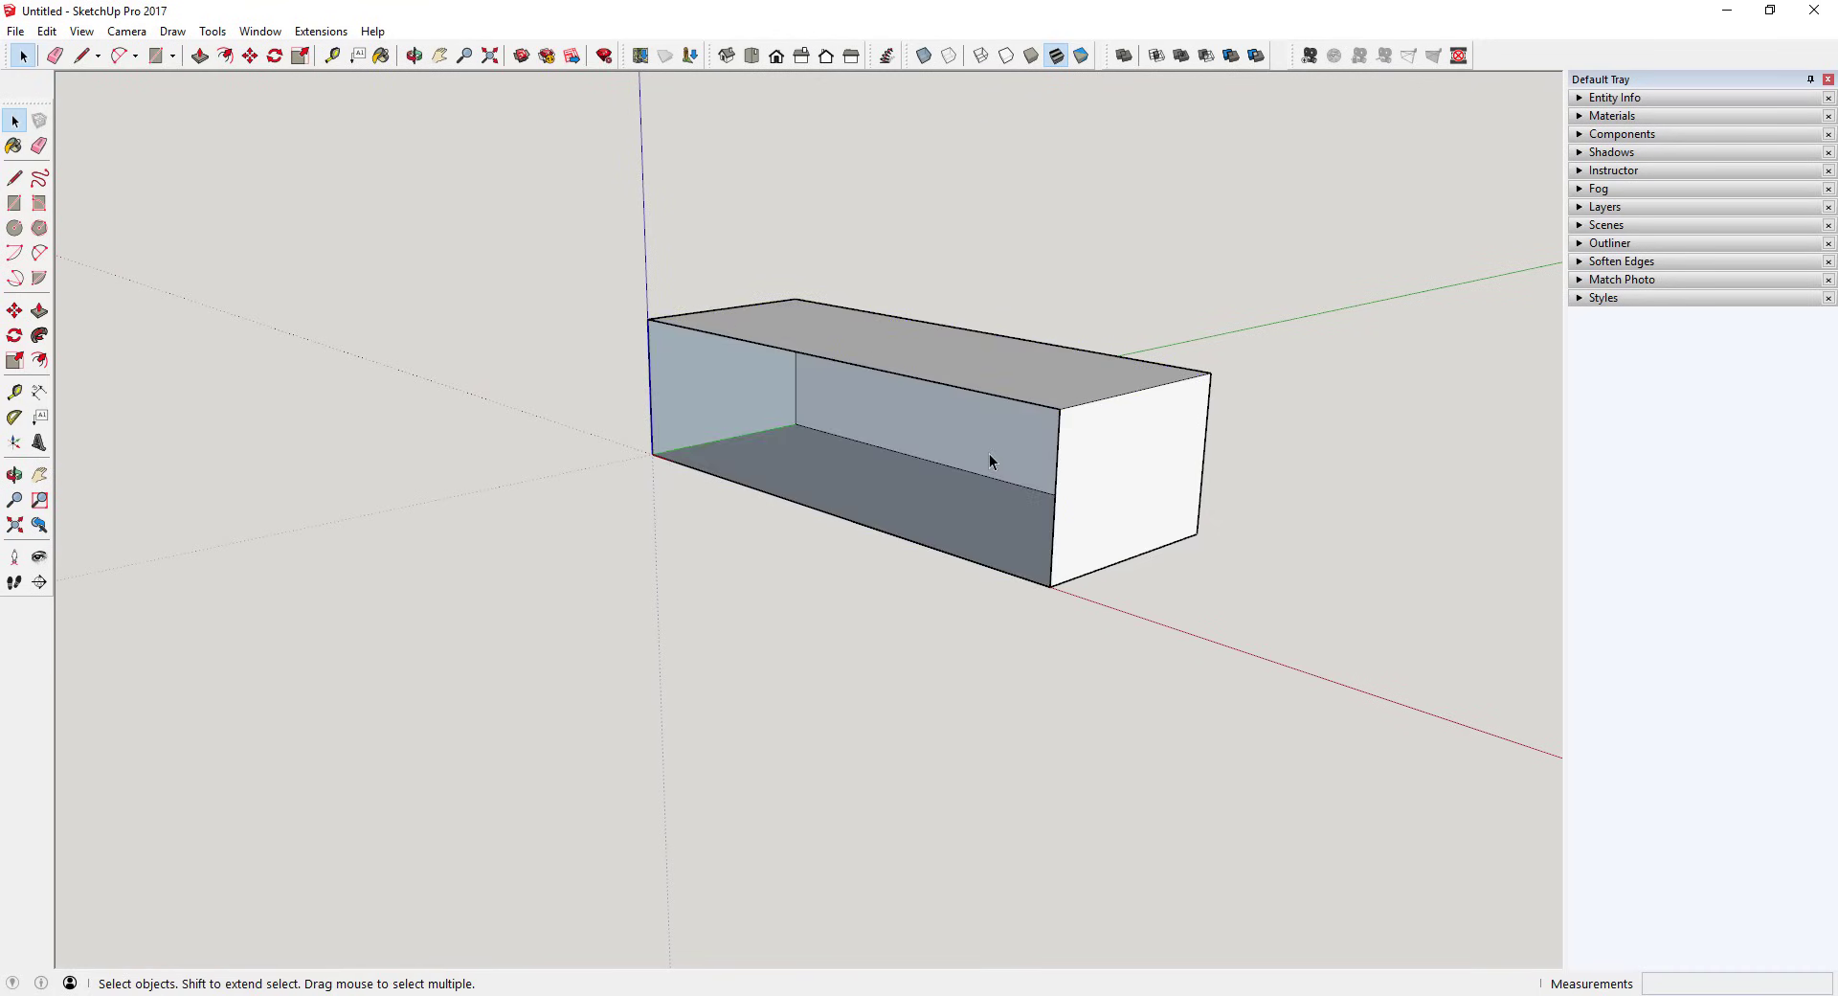
mouse_move(988, 447)
middle_down()
mouse_move(1116, 409)
mouse_move(981, 443)
middle_up()
scroll(981, 441, up, 3)
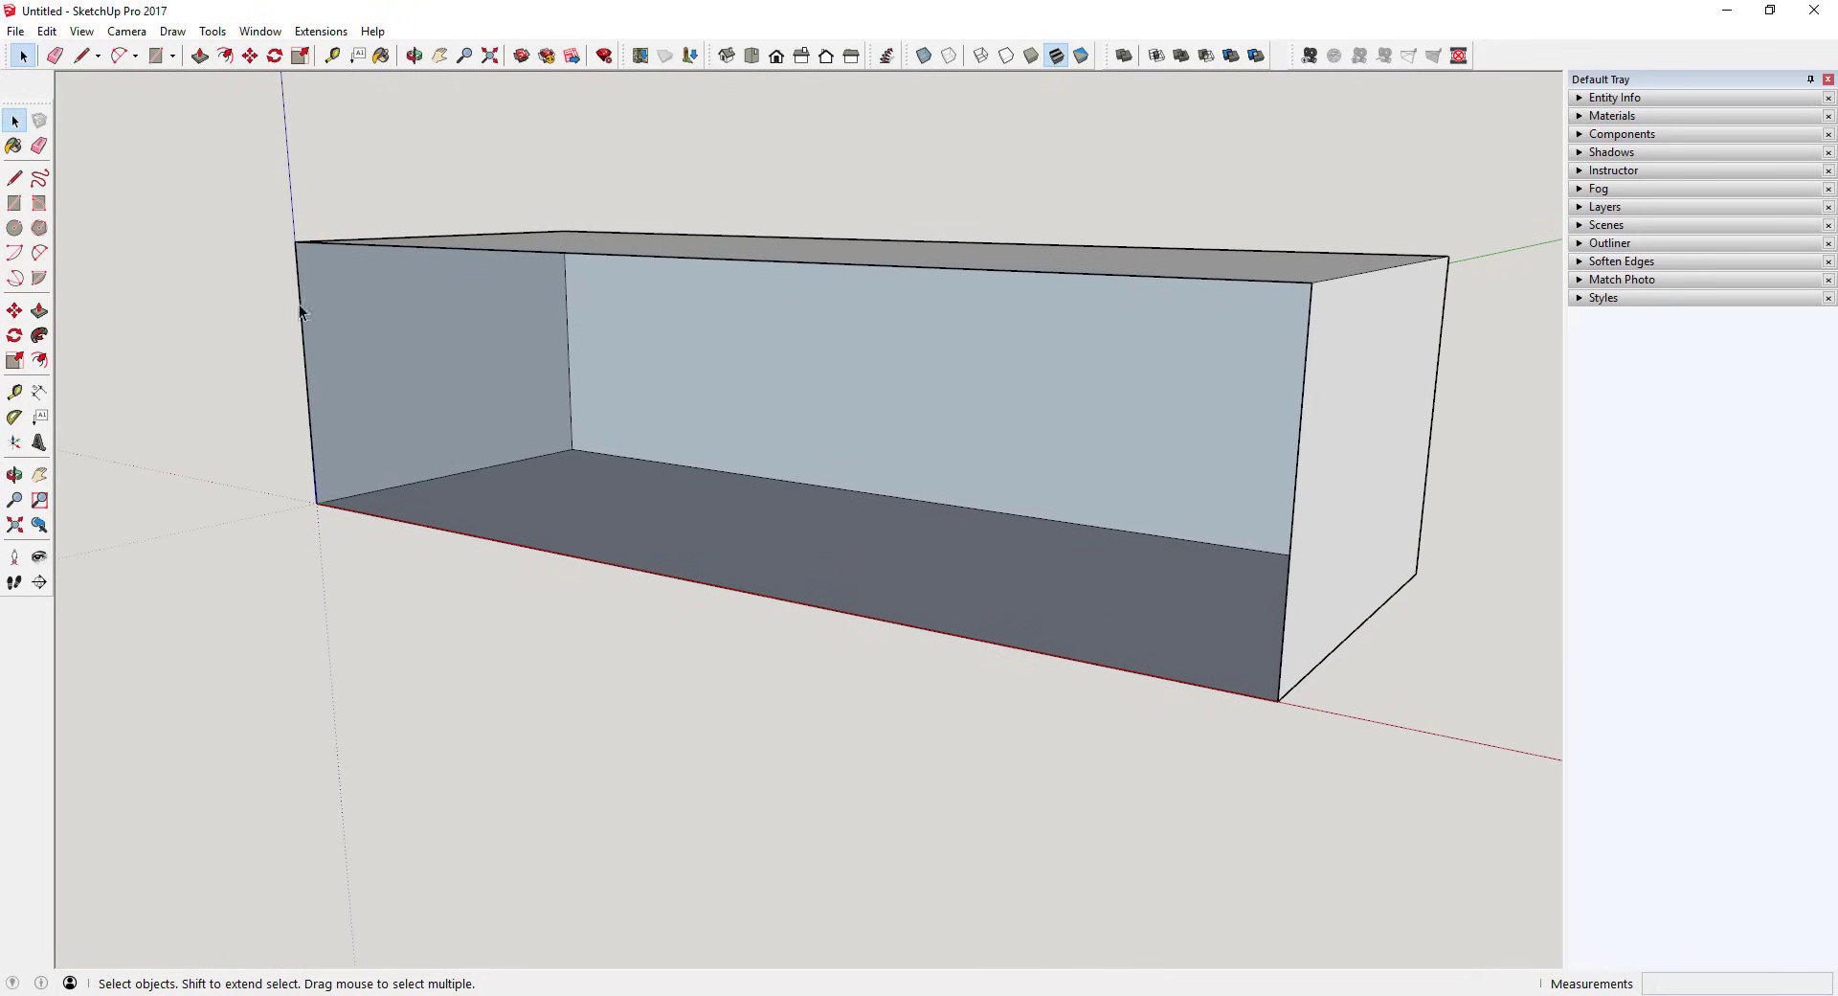
middle_drag(846, 422, 1165, 451)
click(1160, 448)
key(Delete)
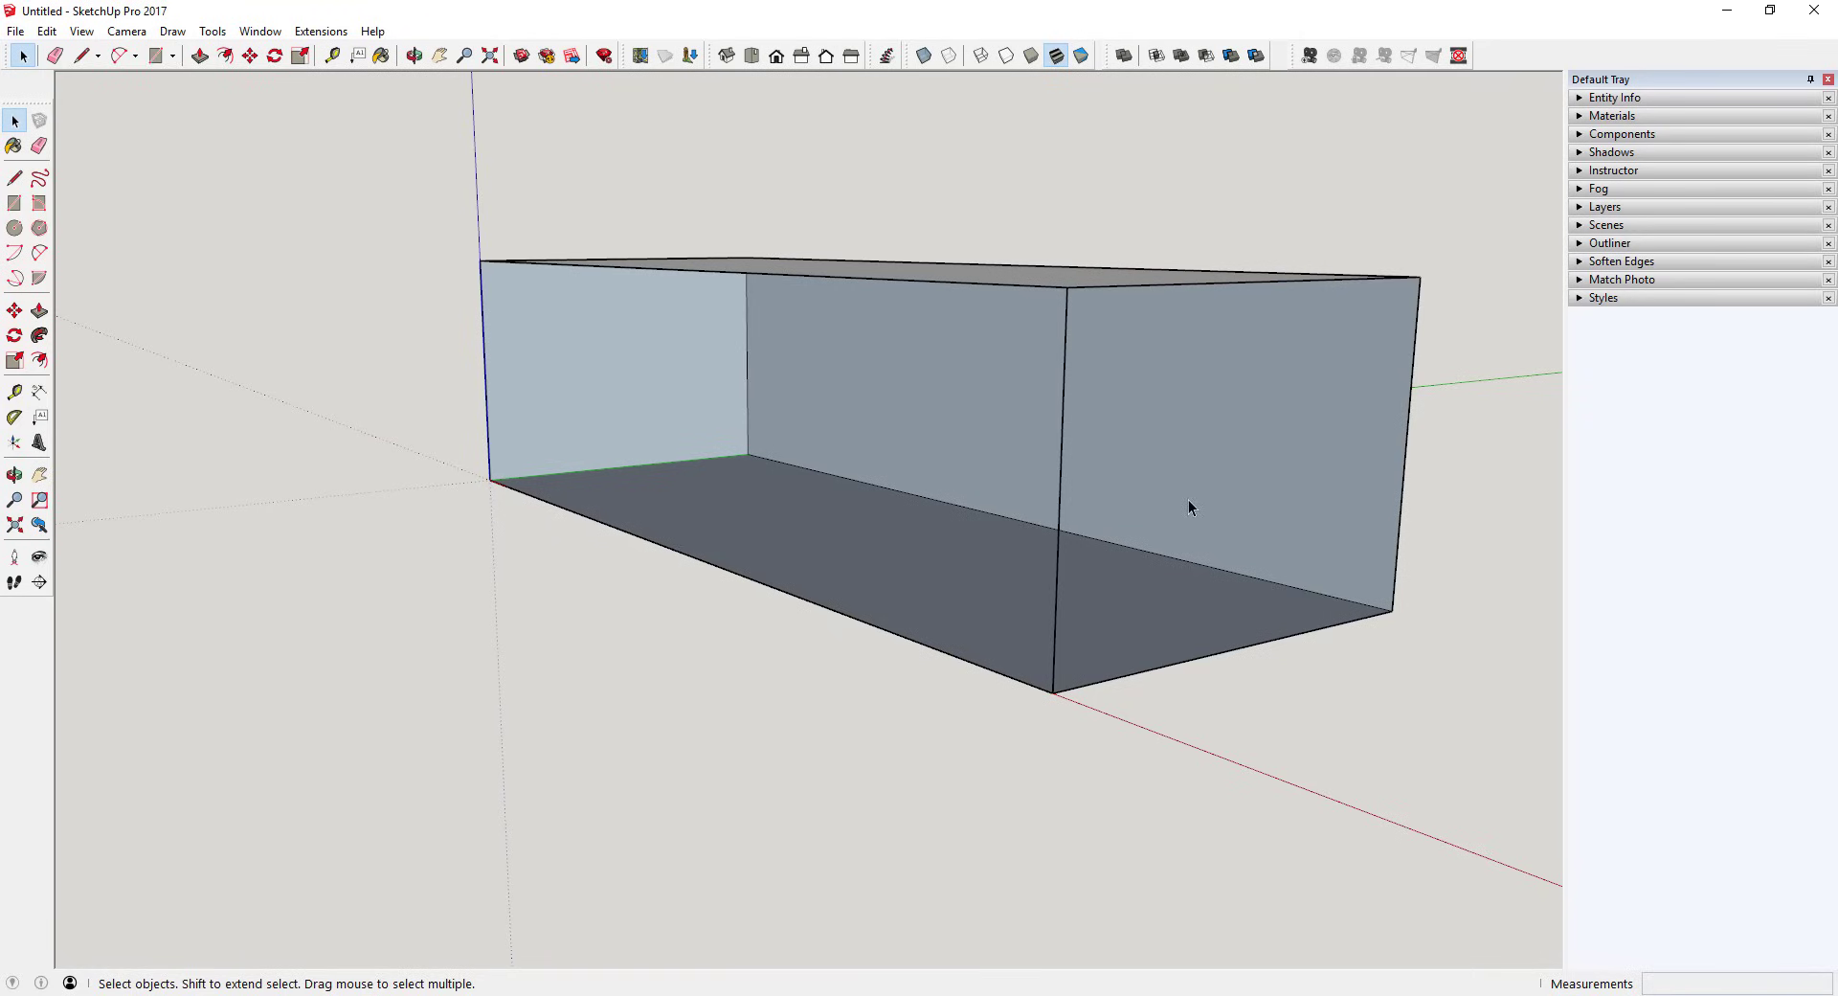
Retrace the edge from the bottom corner to the top corner with a Line to restore the faces.
key(l)
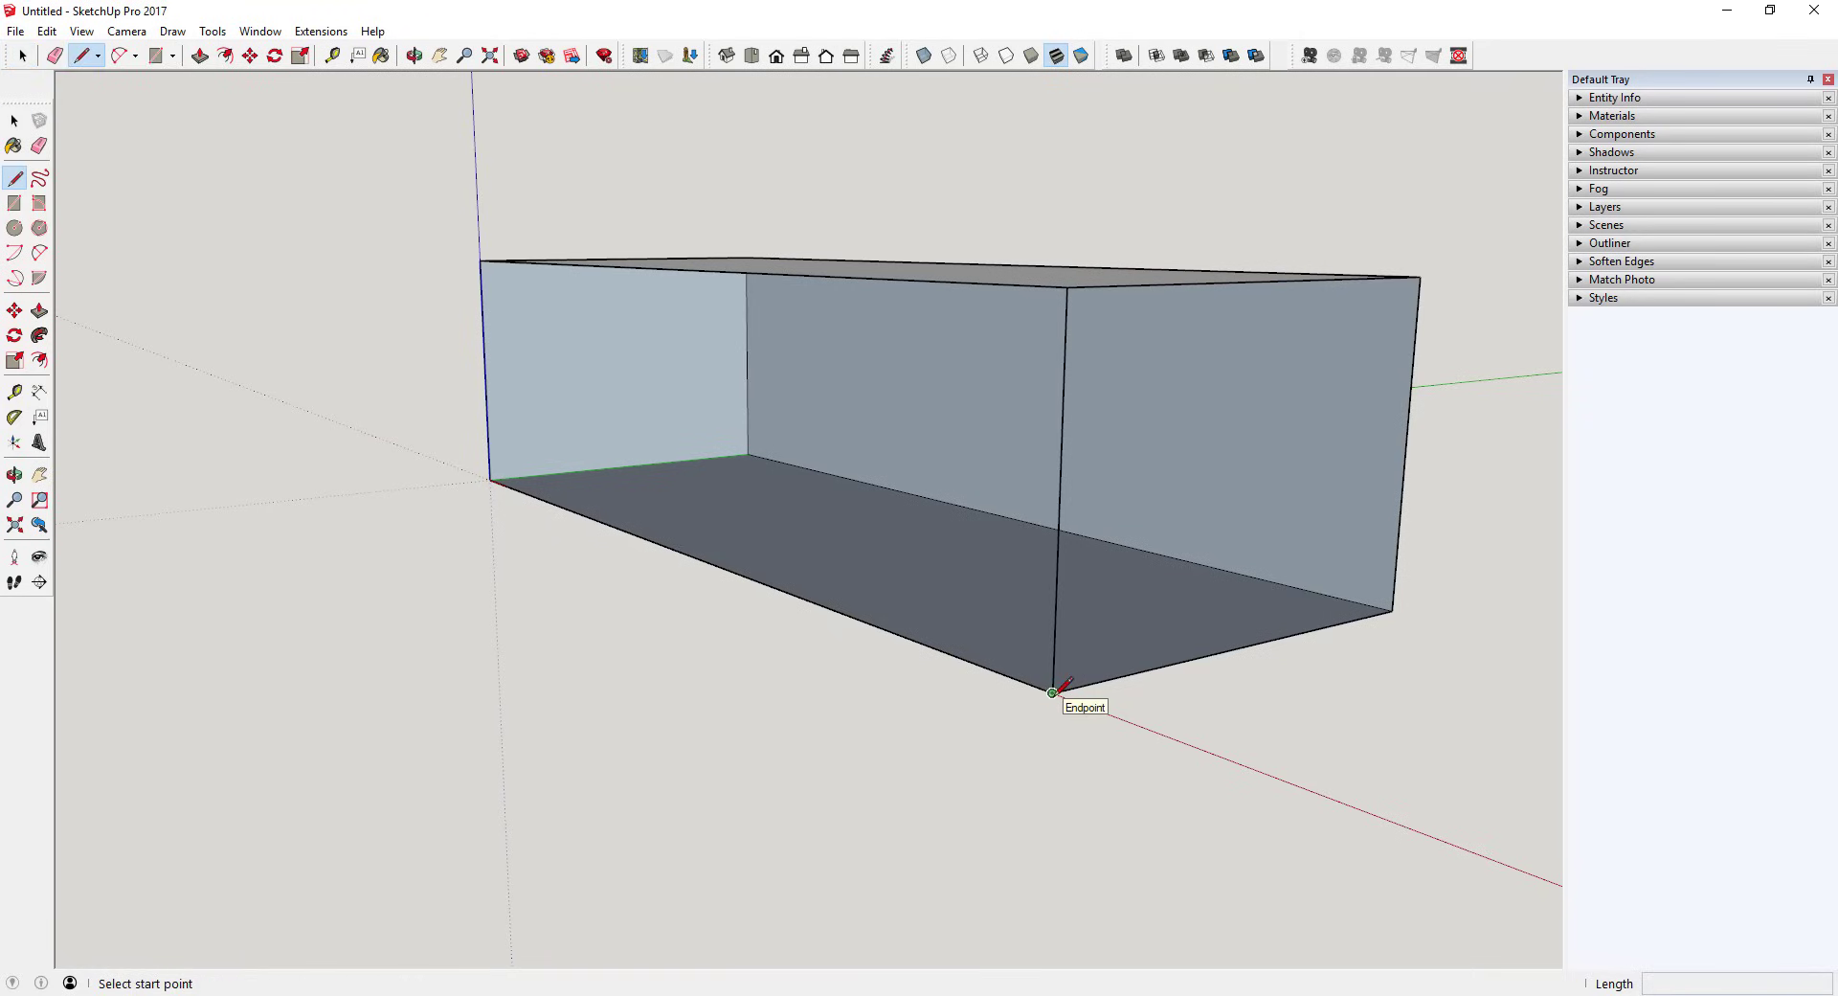
click(1053, 691)
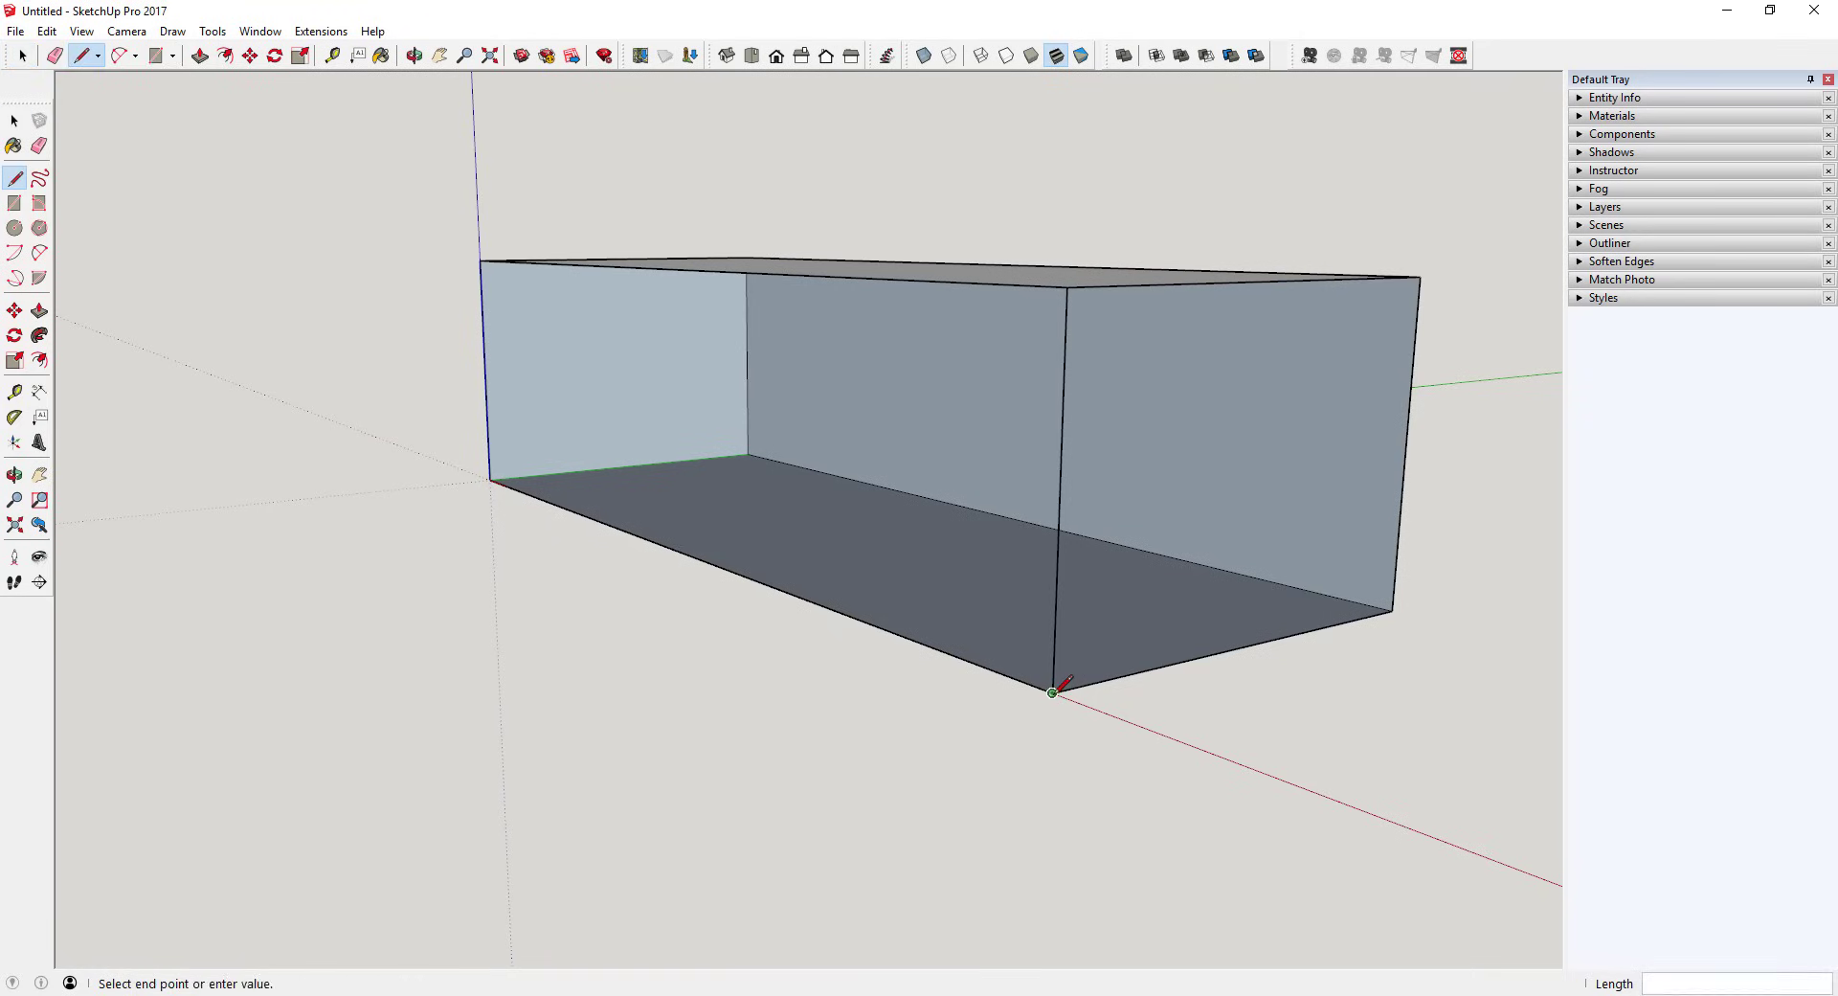
click(1066, 286)
key(space)
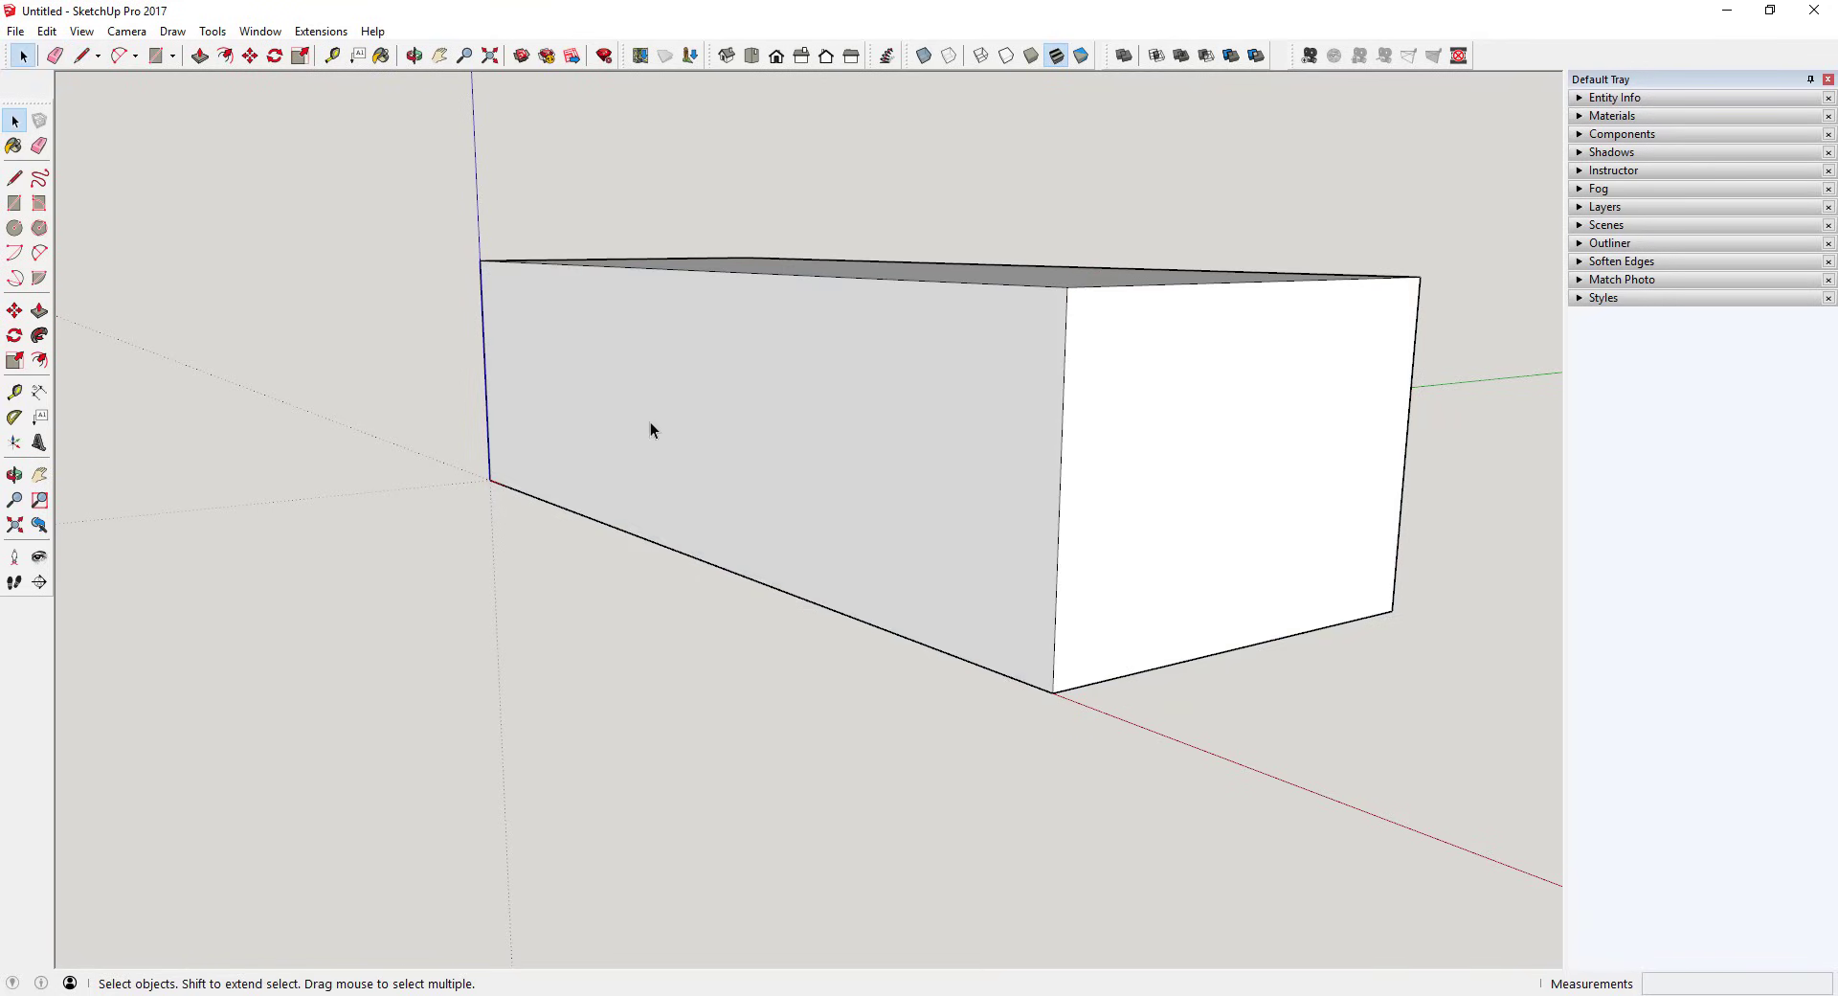
Delete the front, right end and inner back faces again, leaving only edges.
click(961, 443)
key(Delete)
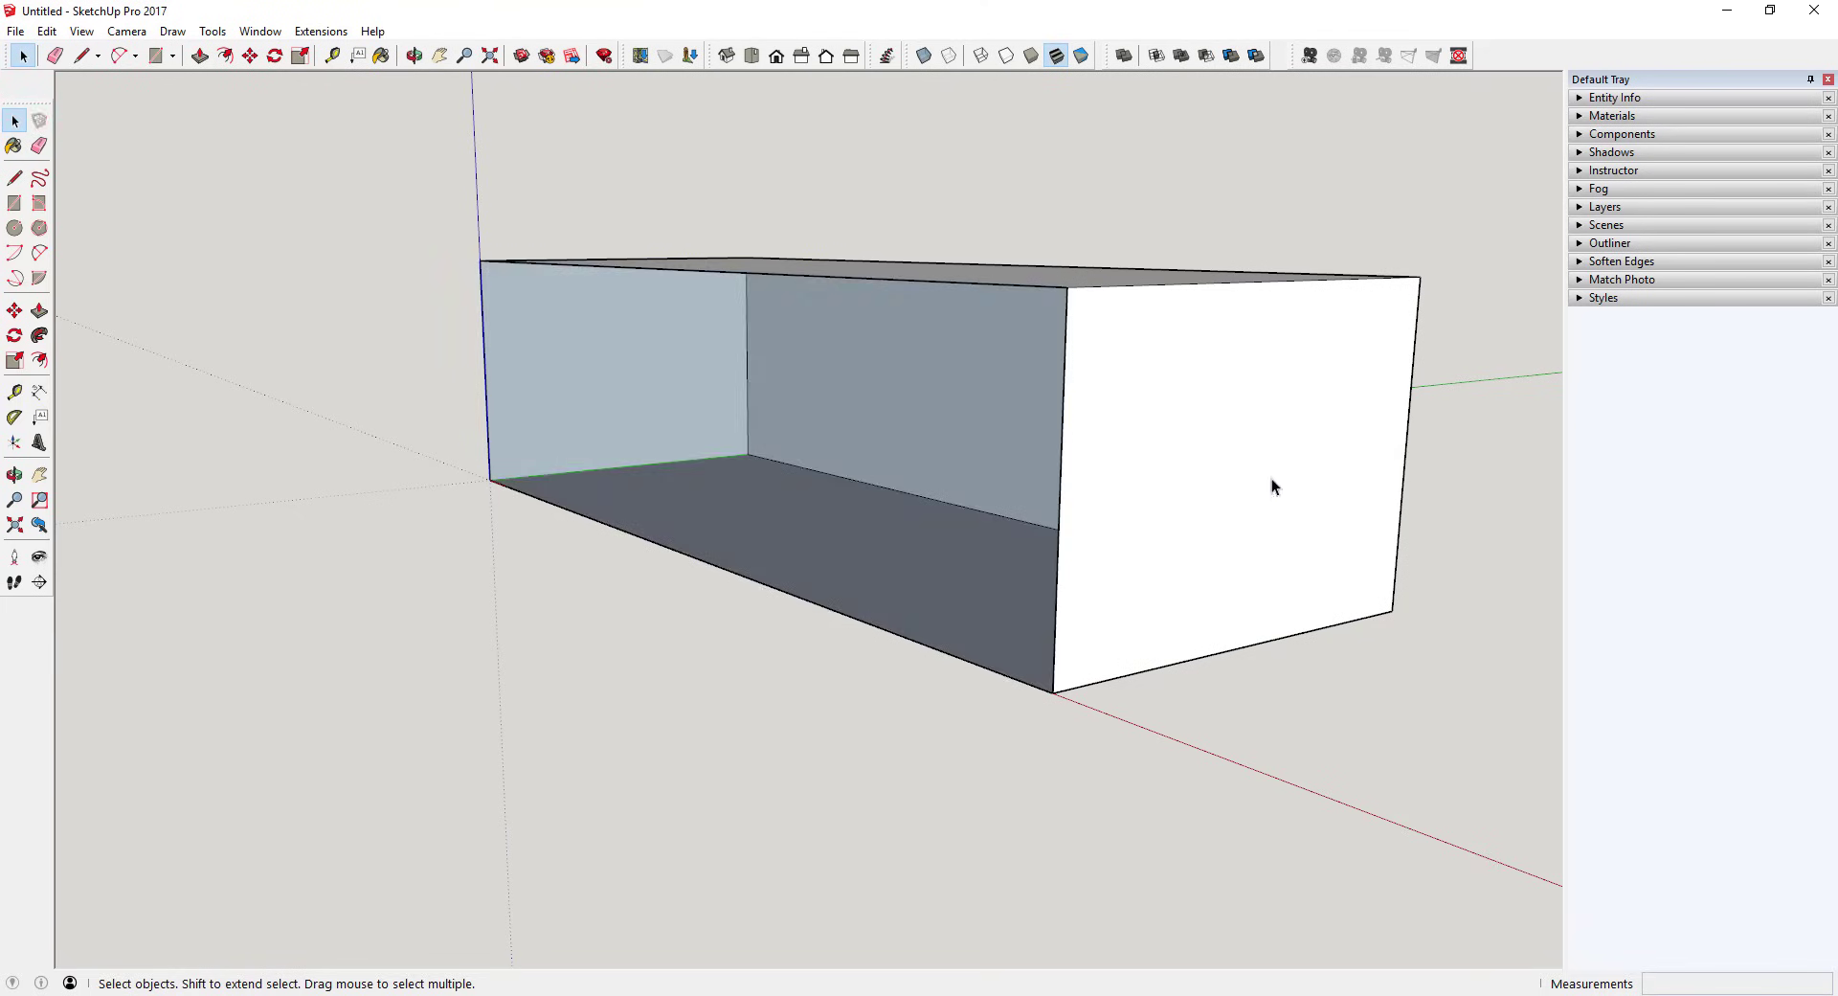
click(1271, 485)
key(Delete)
click(1039, 480)
key(Delete)
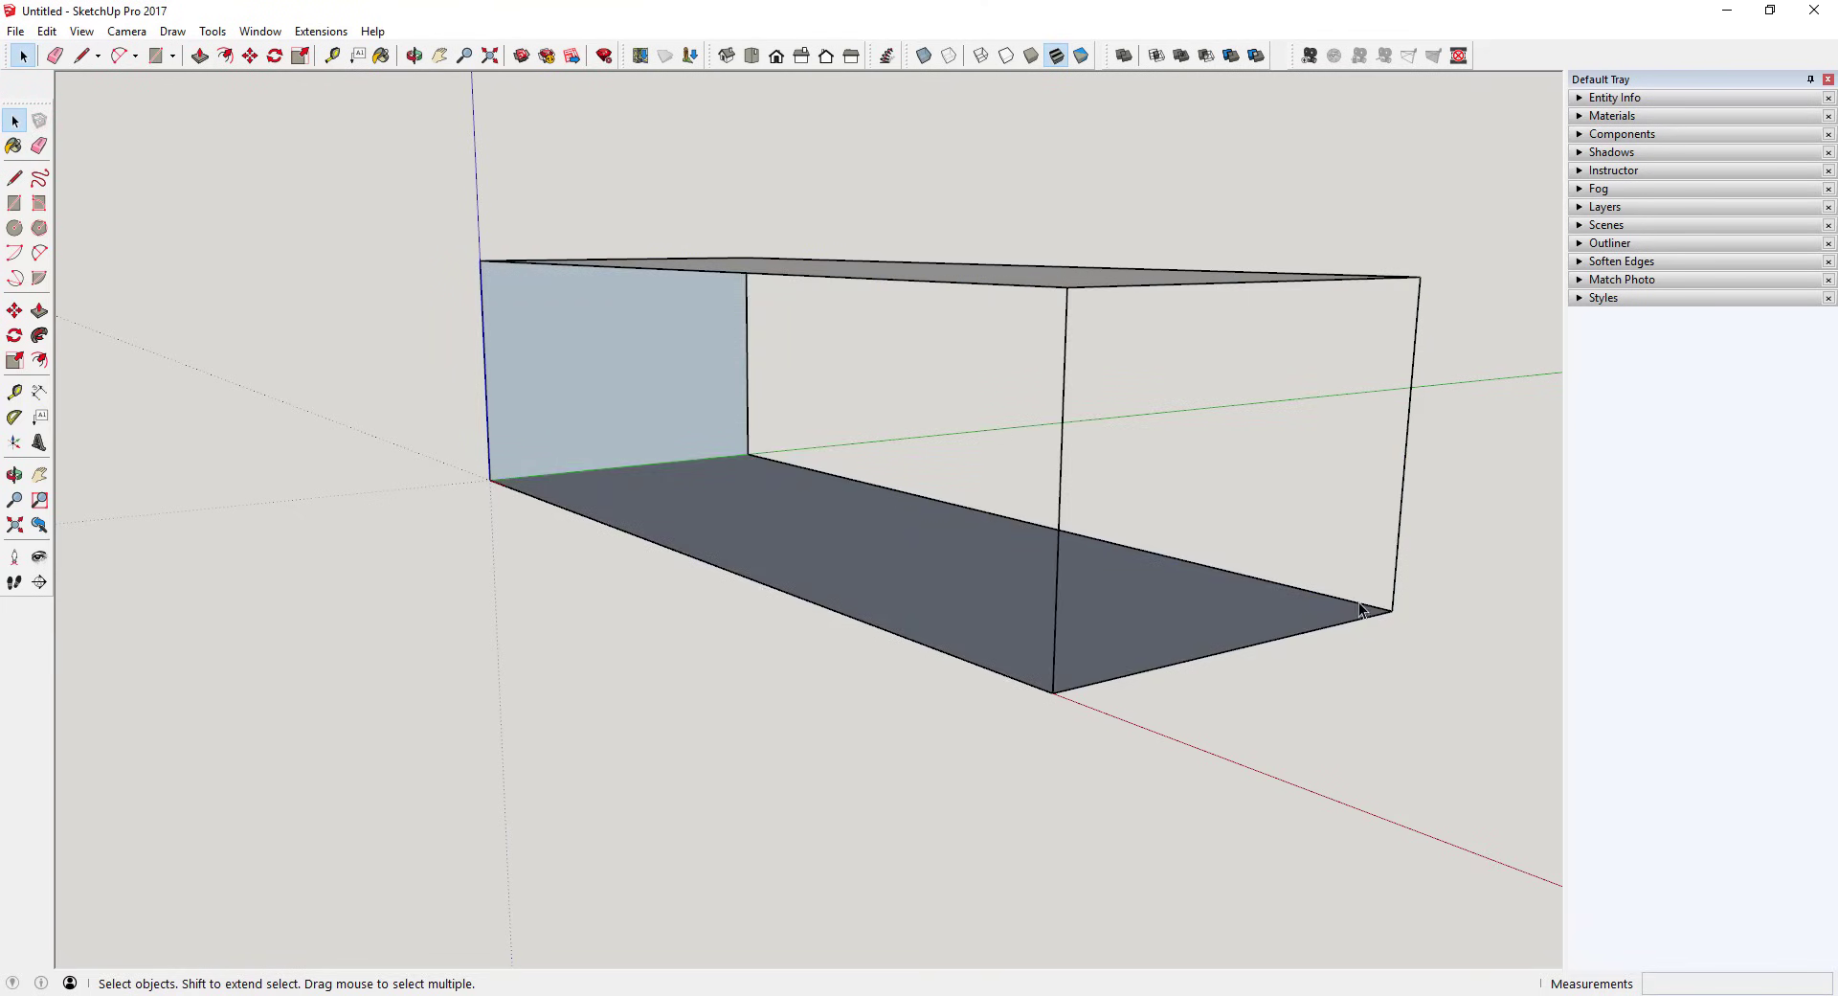
Redraw the right and front corner edges so all faces regenerate and the box closes.
key(l)
click(1392, 610)
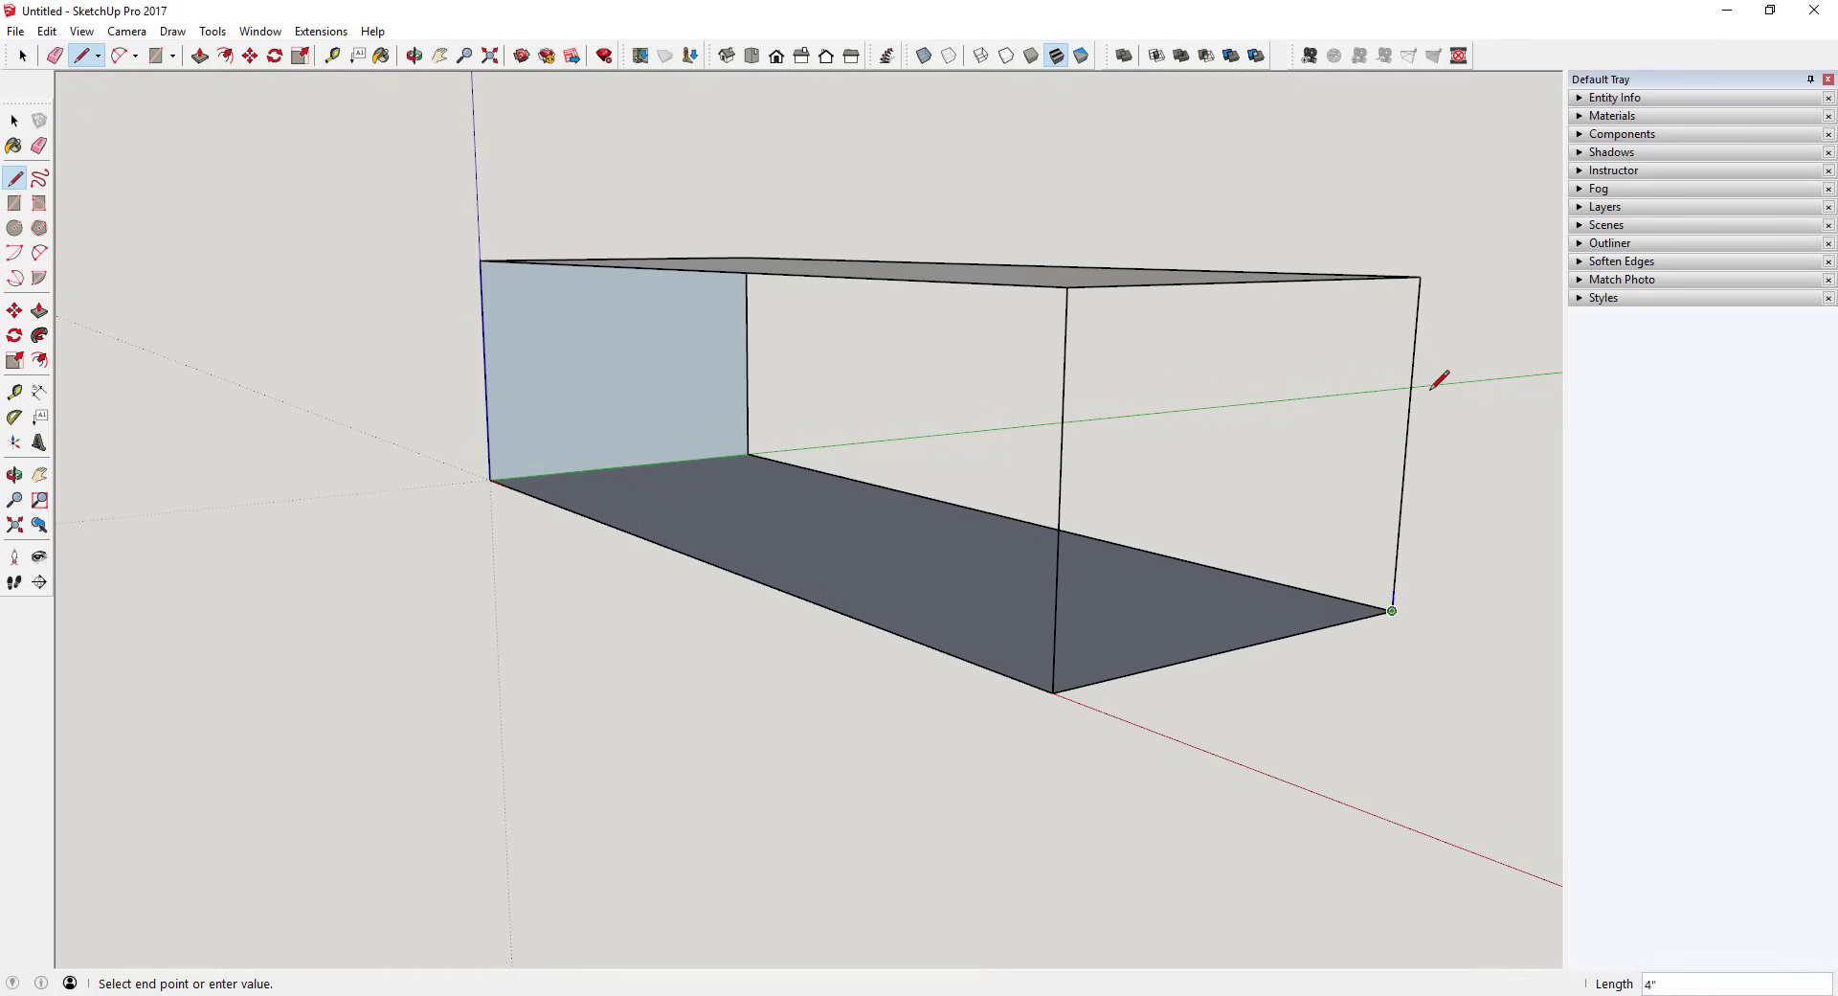
click(1419, 277)
click(1066, 286)
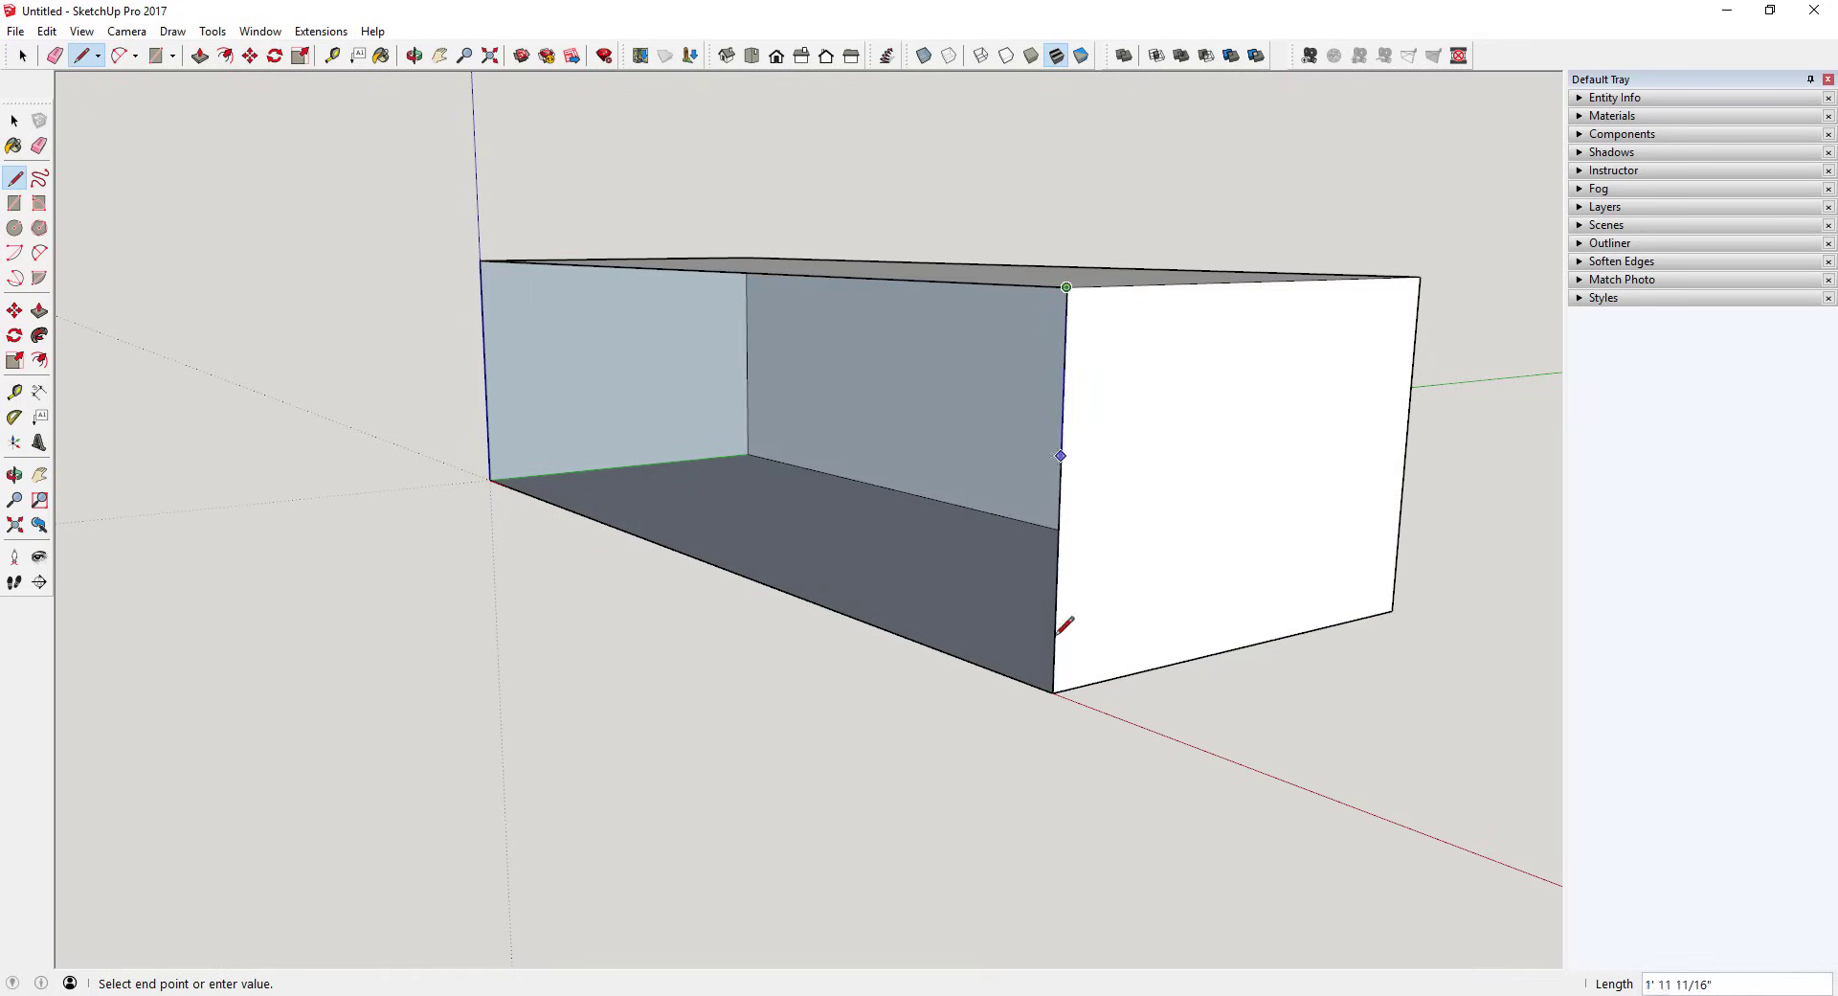
click(1053, 690)
key(space)
middle_drag(946, 427, 1122, 565)
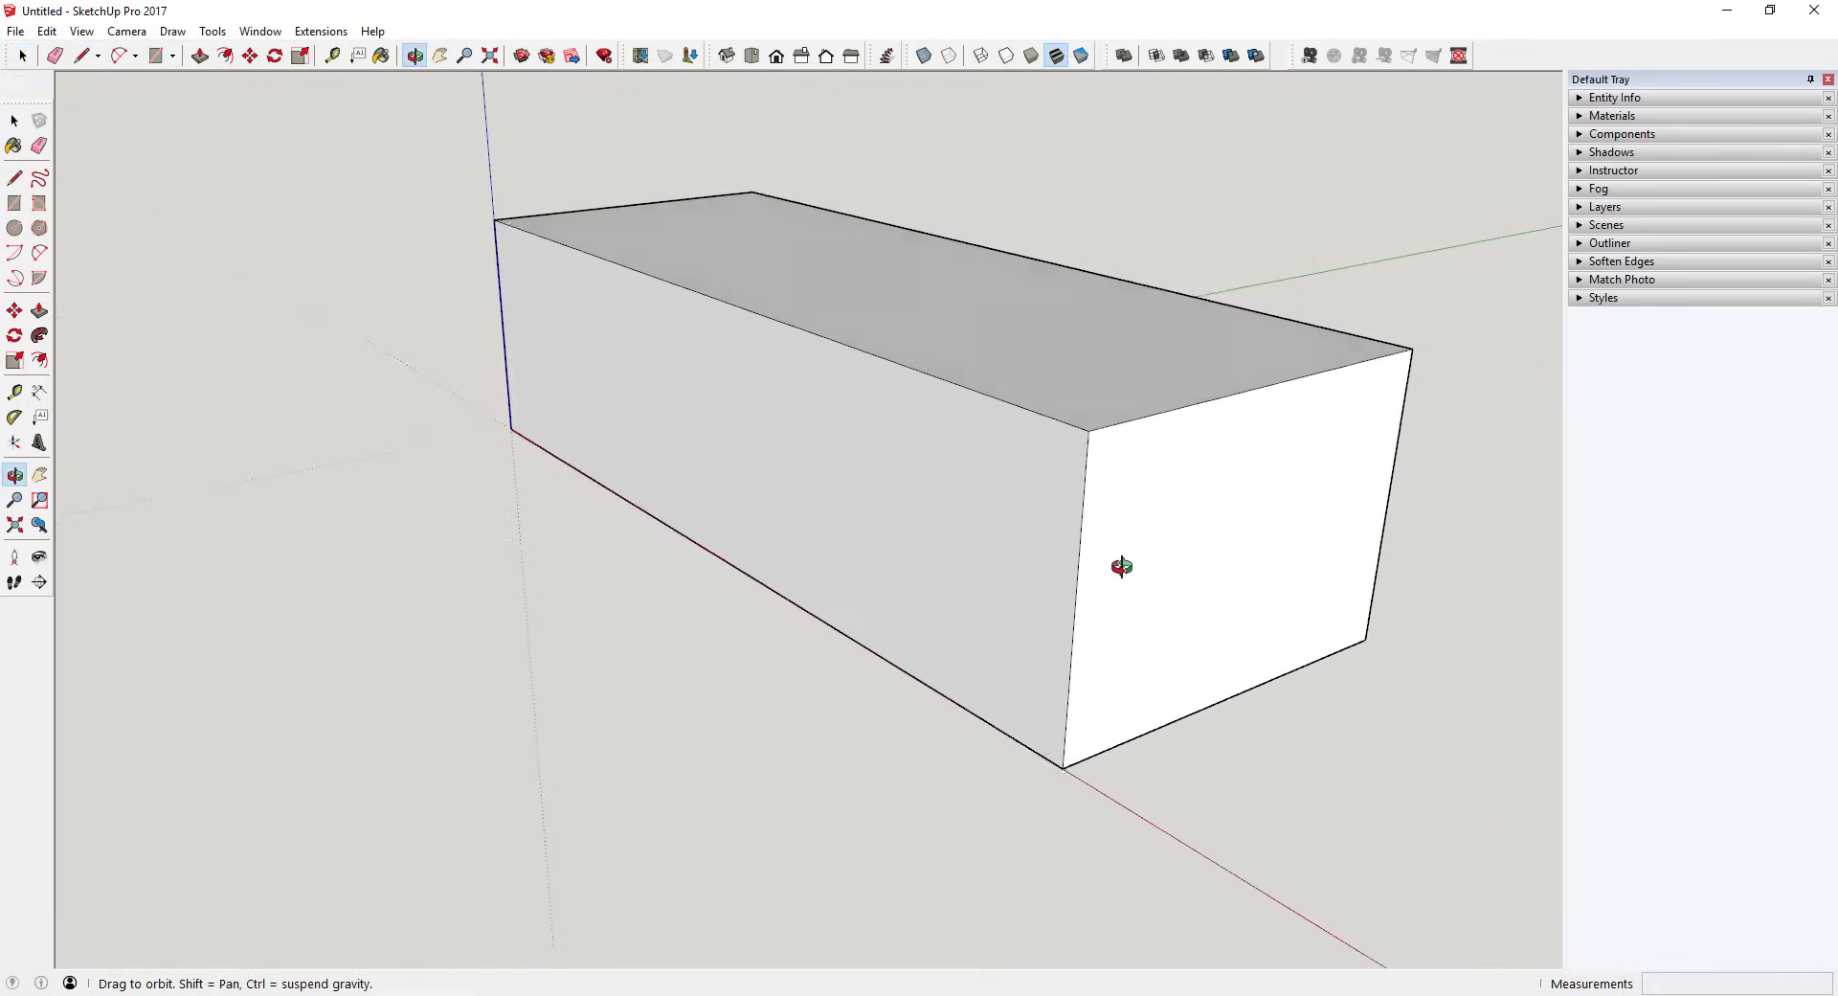
Undo the box's extrusion, leaving the flat ground rectangle.
scroll(1130, 569, down, 1)
scroll(1133, 570, down, 4)
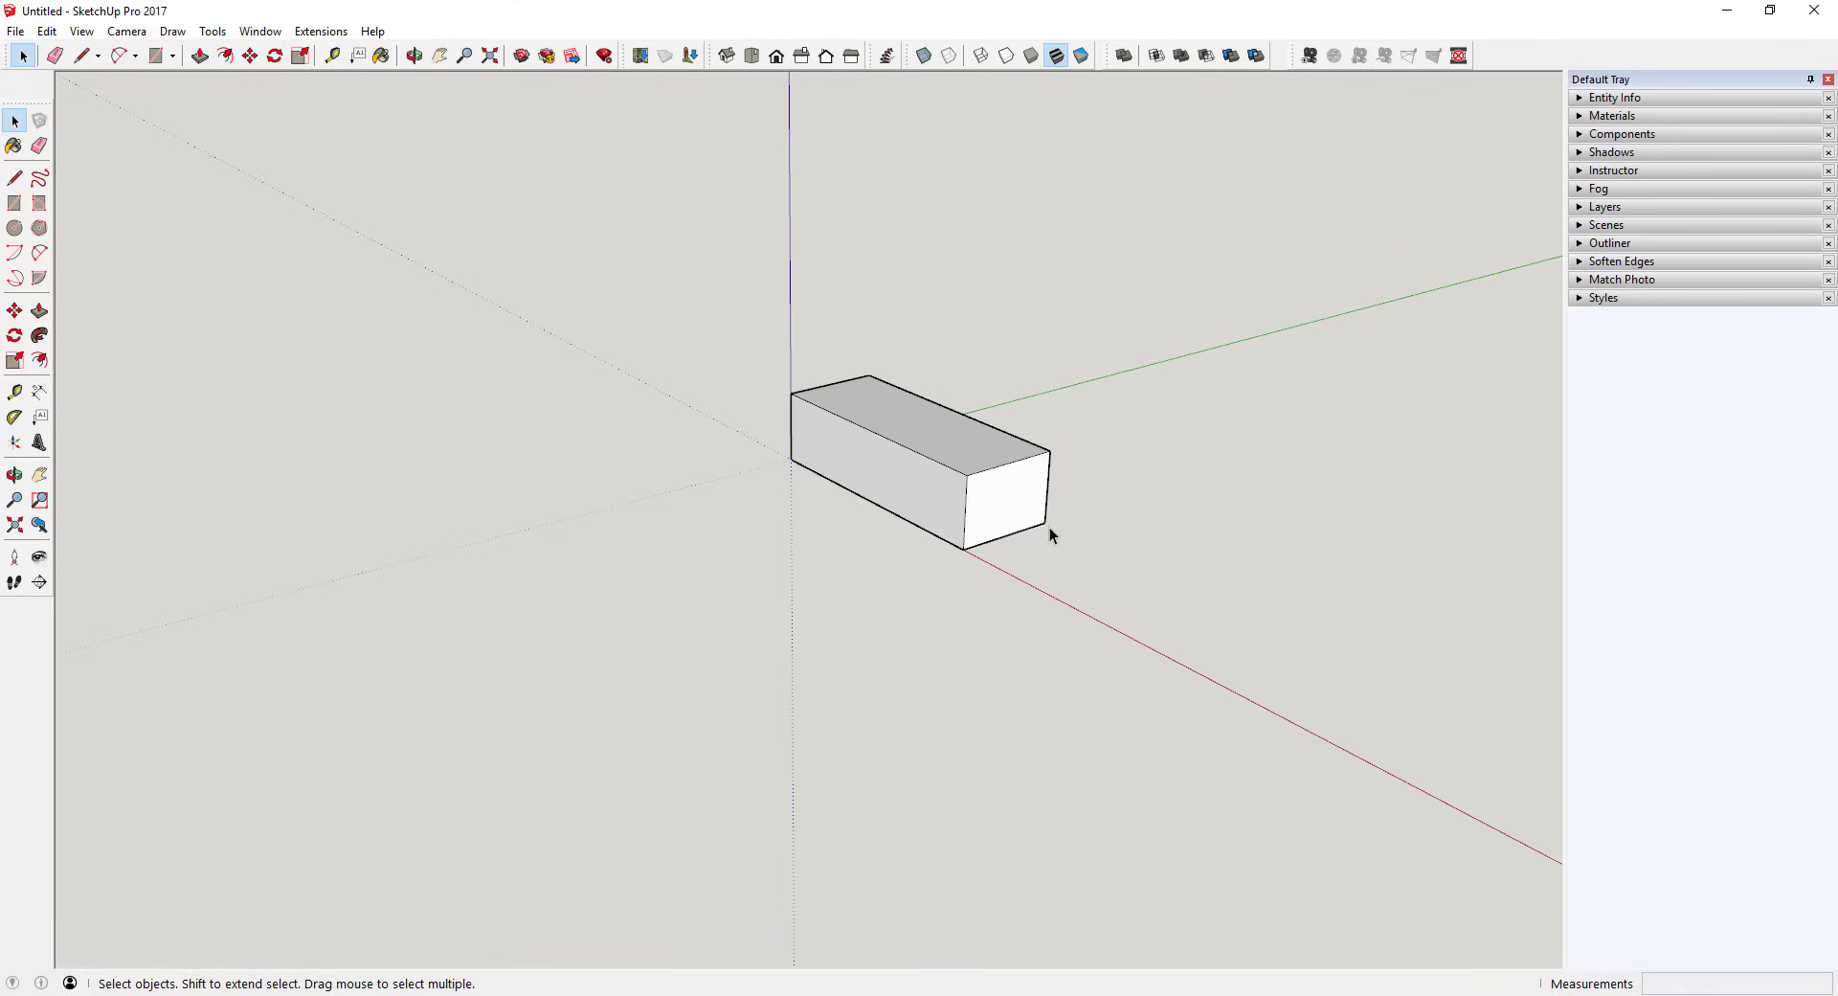
scroll(1050, 528, up, 2)
scroll(974, 428, up, 1)
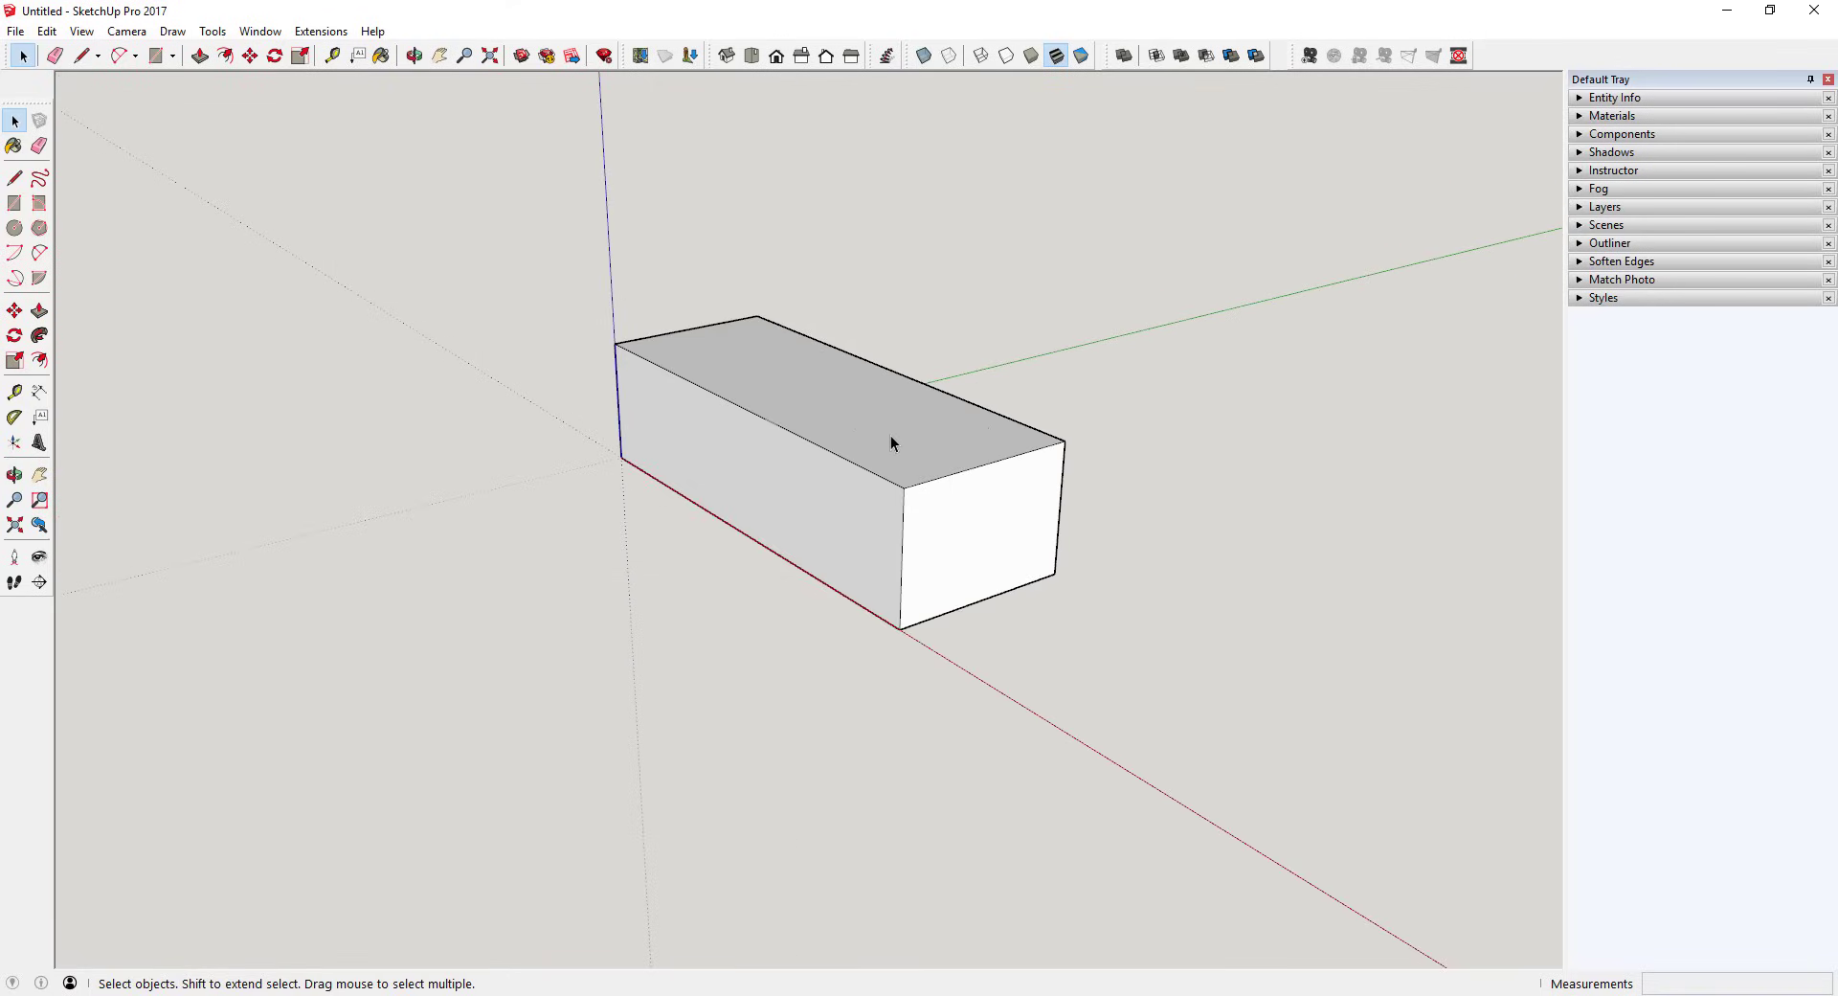
middle_drag(890, 443, 960, 323)
key(ctrl+z)
key(ctrl+z)
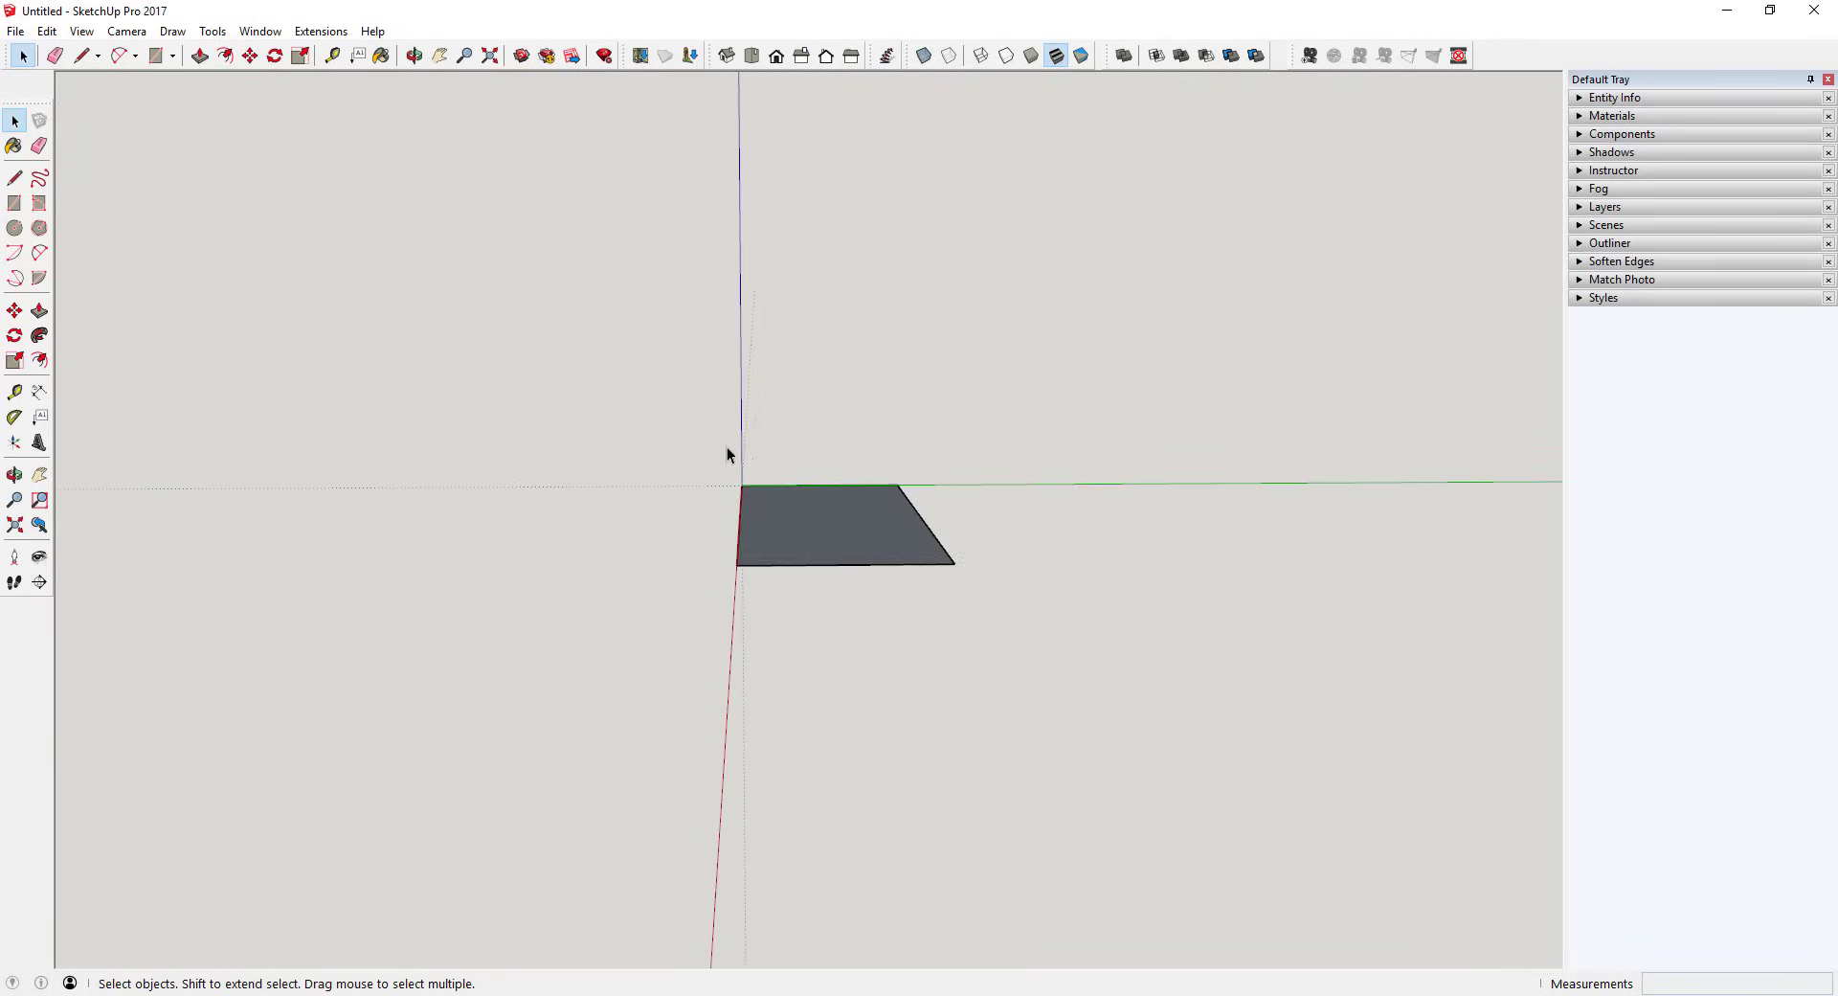
Trial-pull the rectangle up into a tall box, then cancel to keep it flat.
middle_drag(726, 456, 1128, 591)
scroll(952, 525, up, 5)
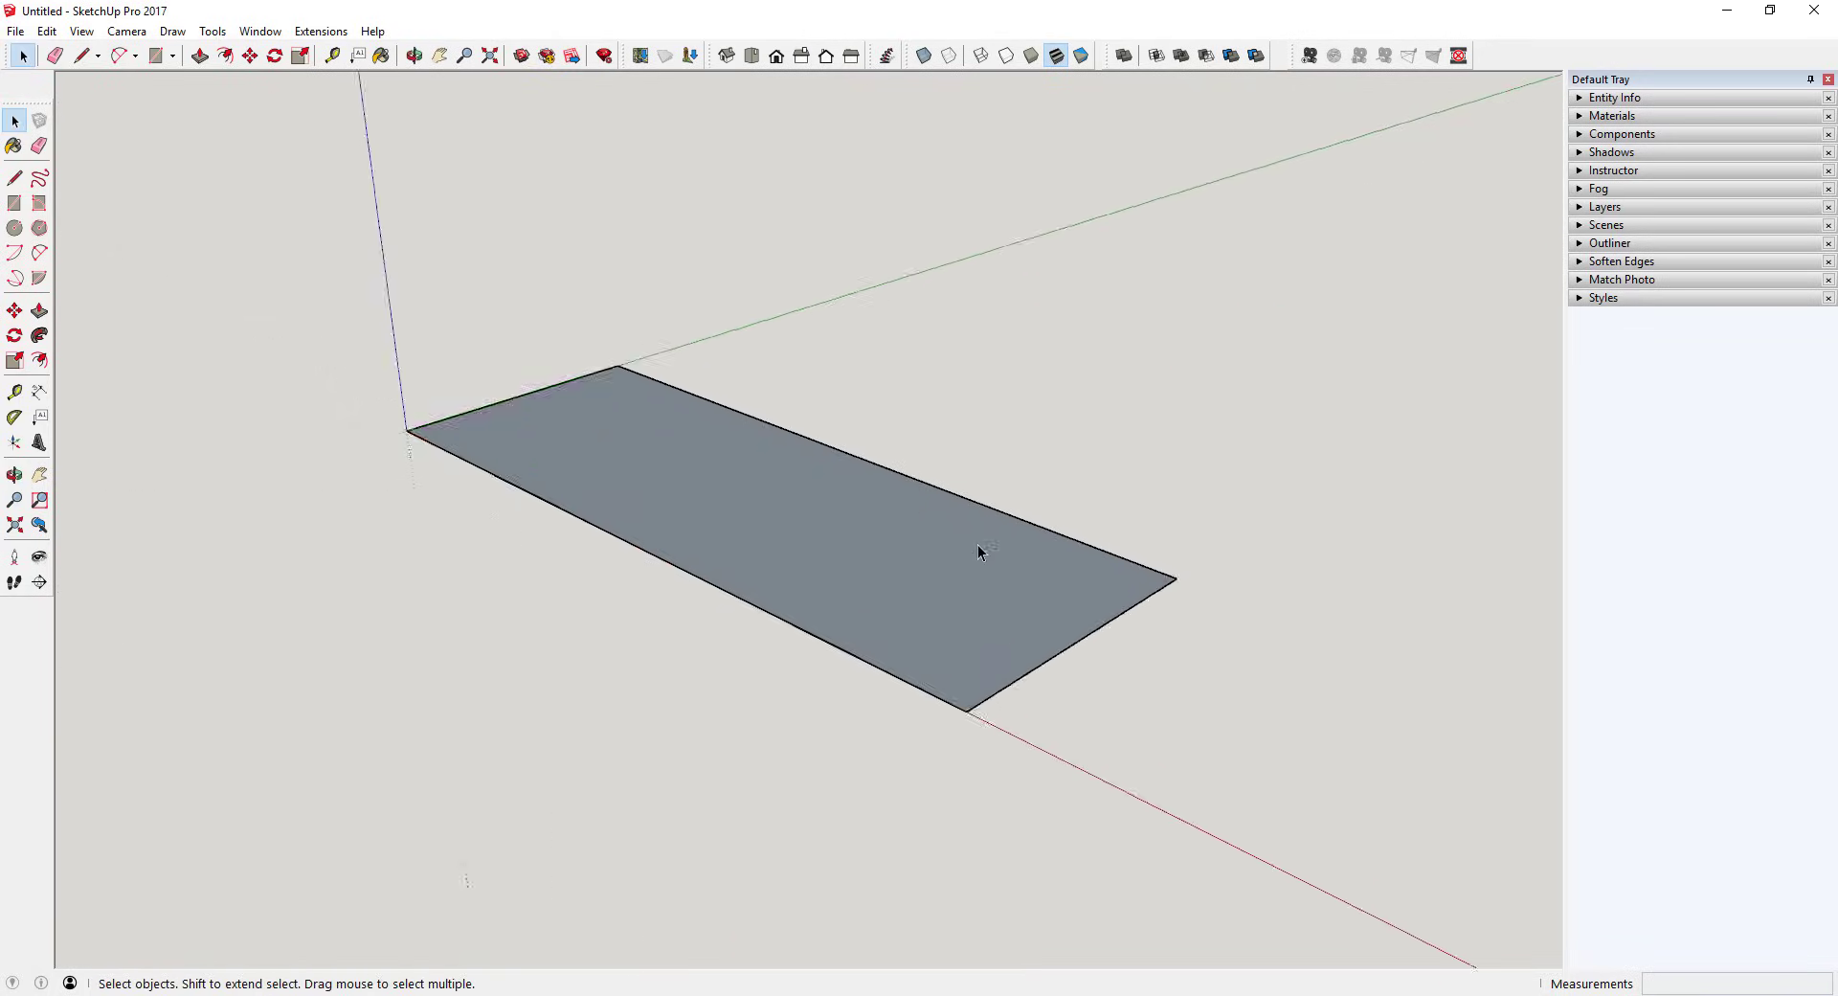
key(p)
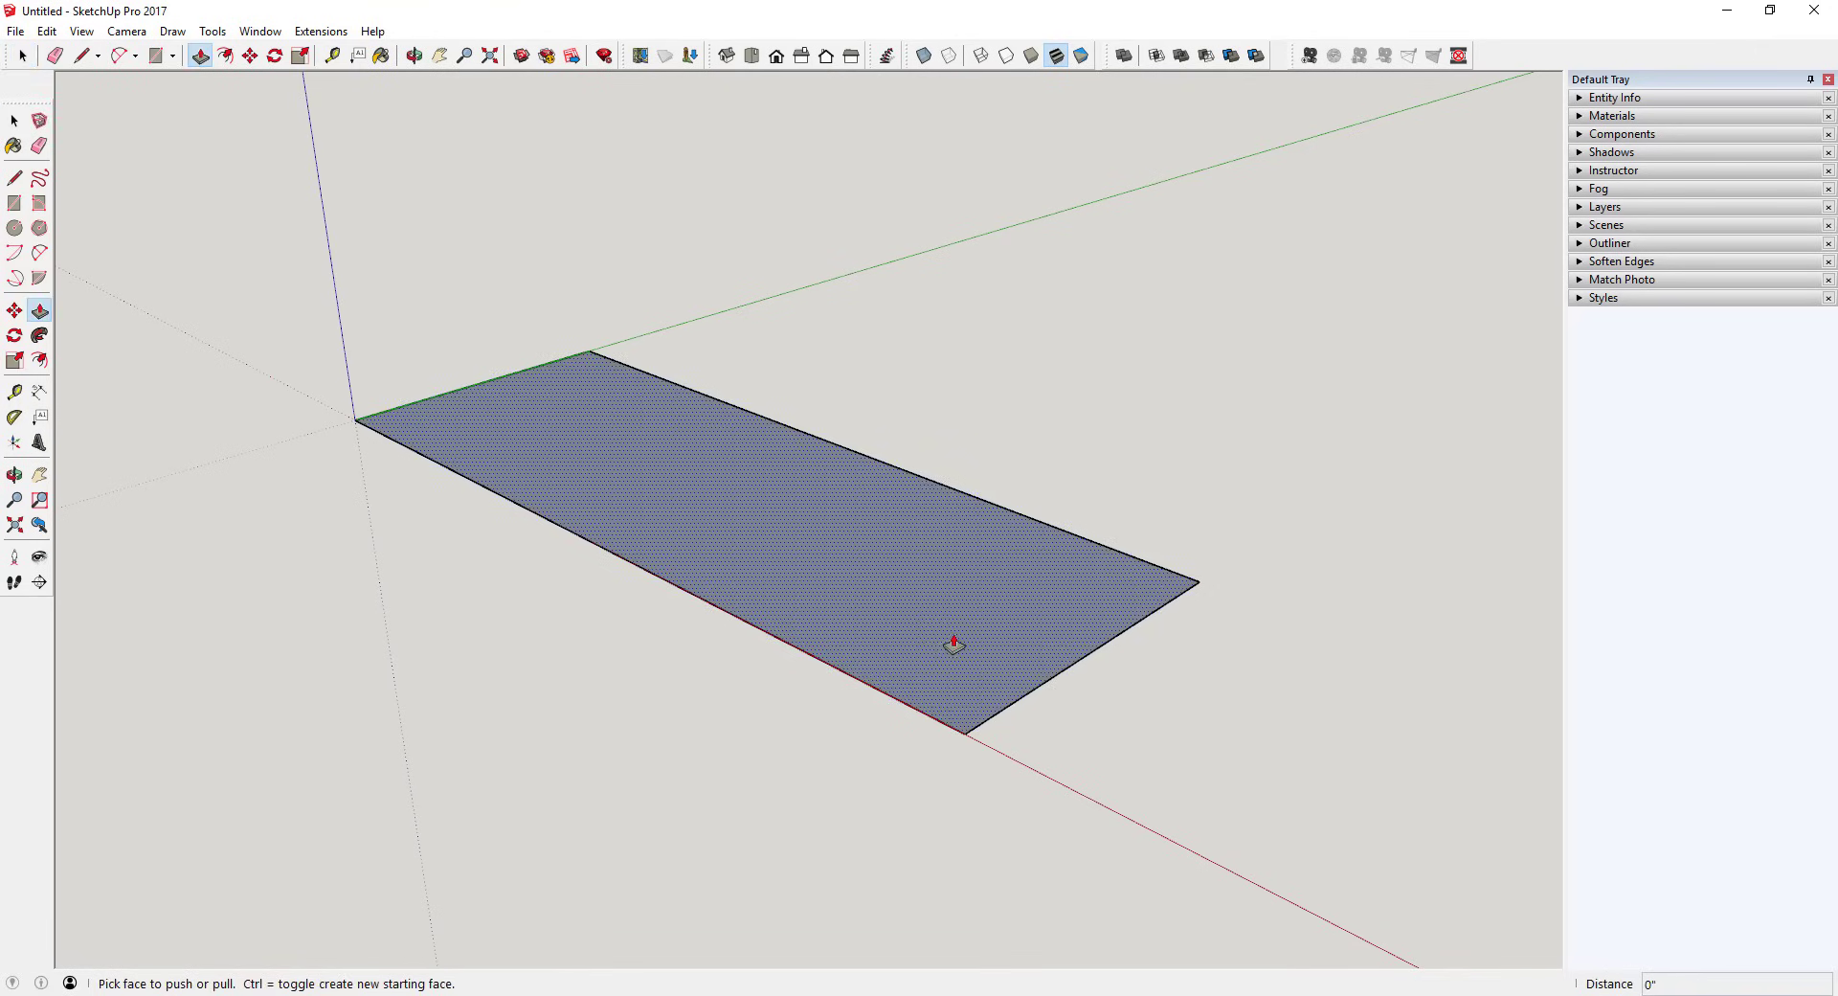
drag(954, 645, 954, 620)
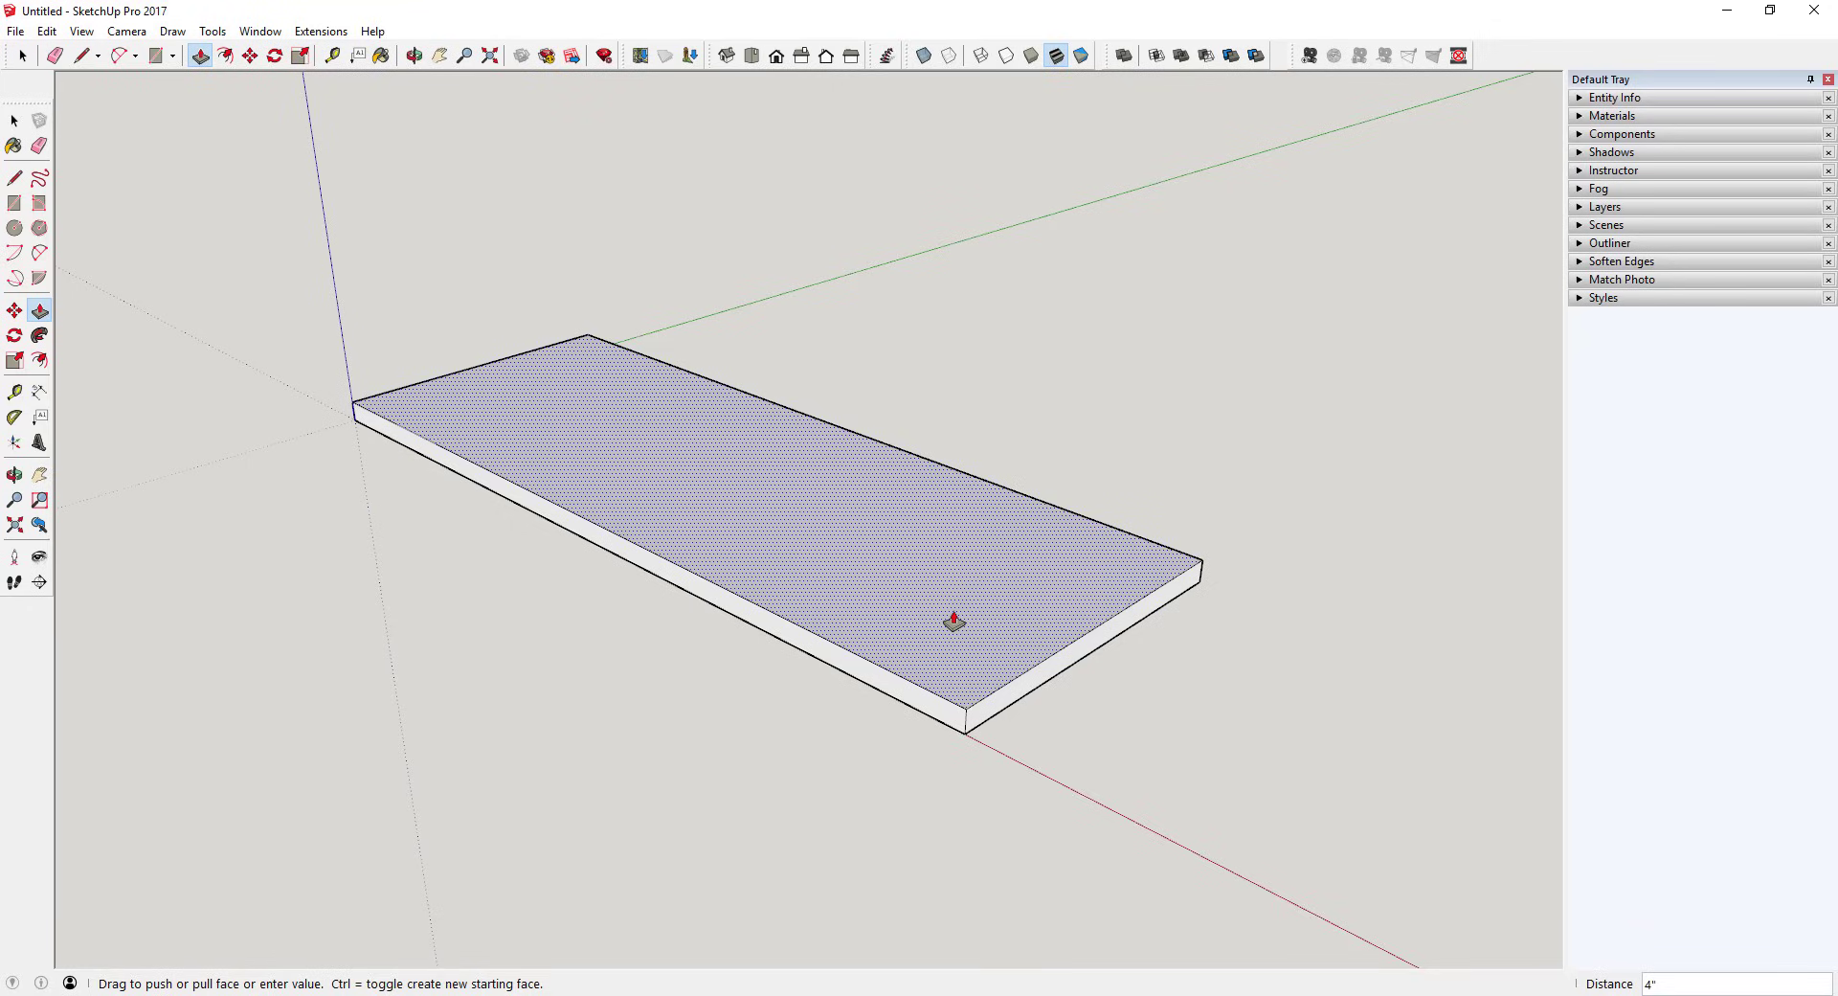
drag(954, 620, 1104, 501)
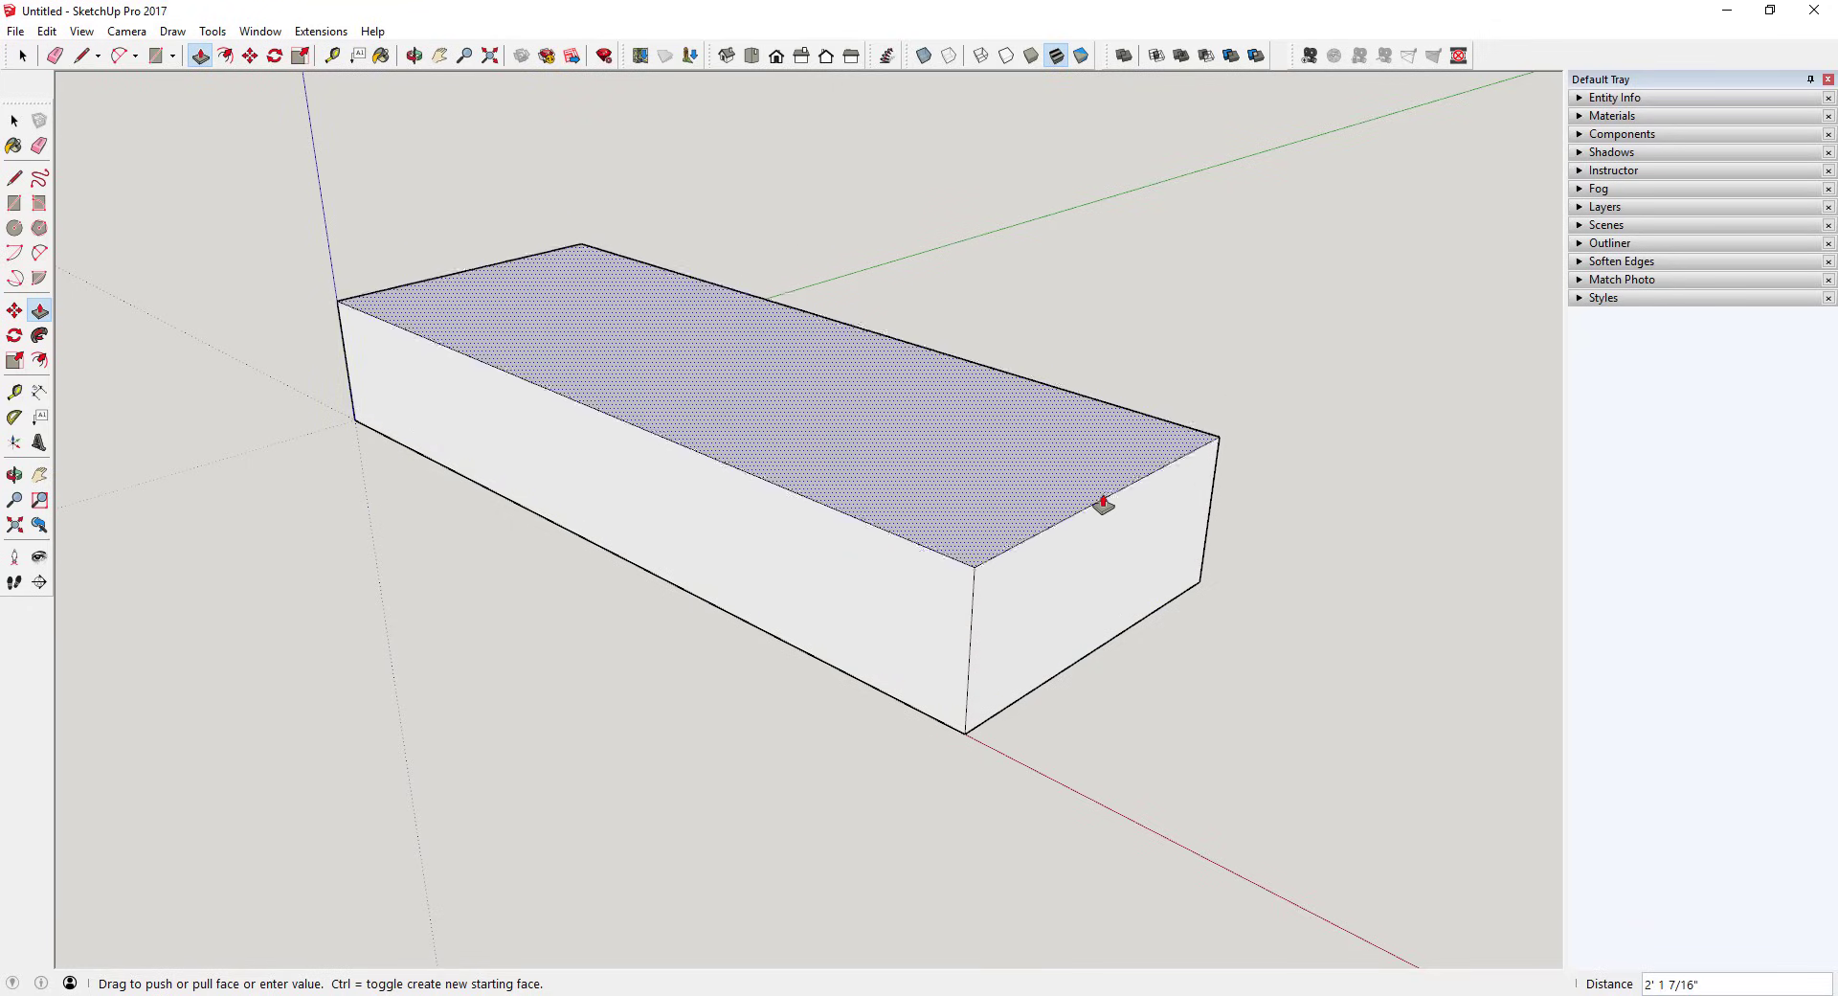
key(space)
Push/Pull the rectangle up 4" into a thin slab.
key(p)
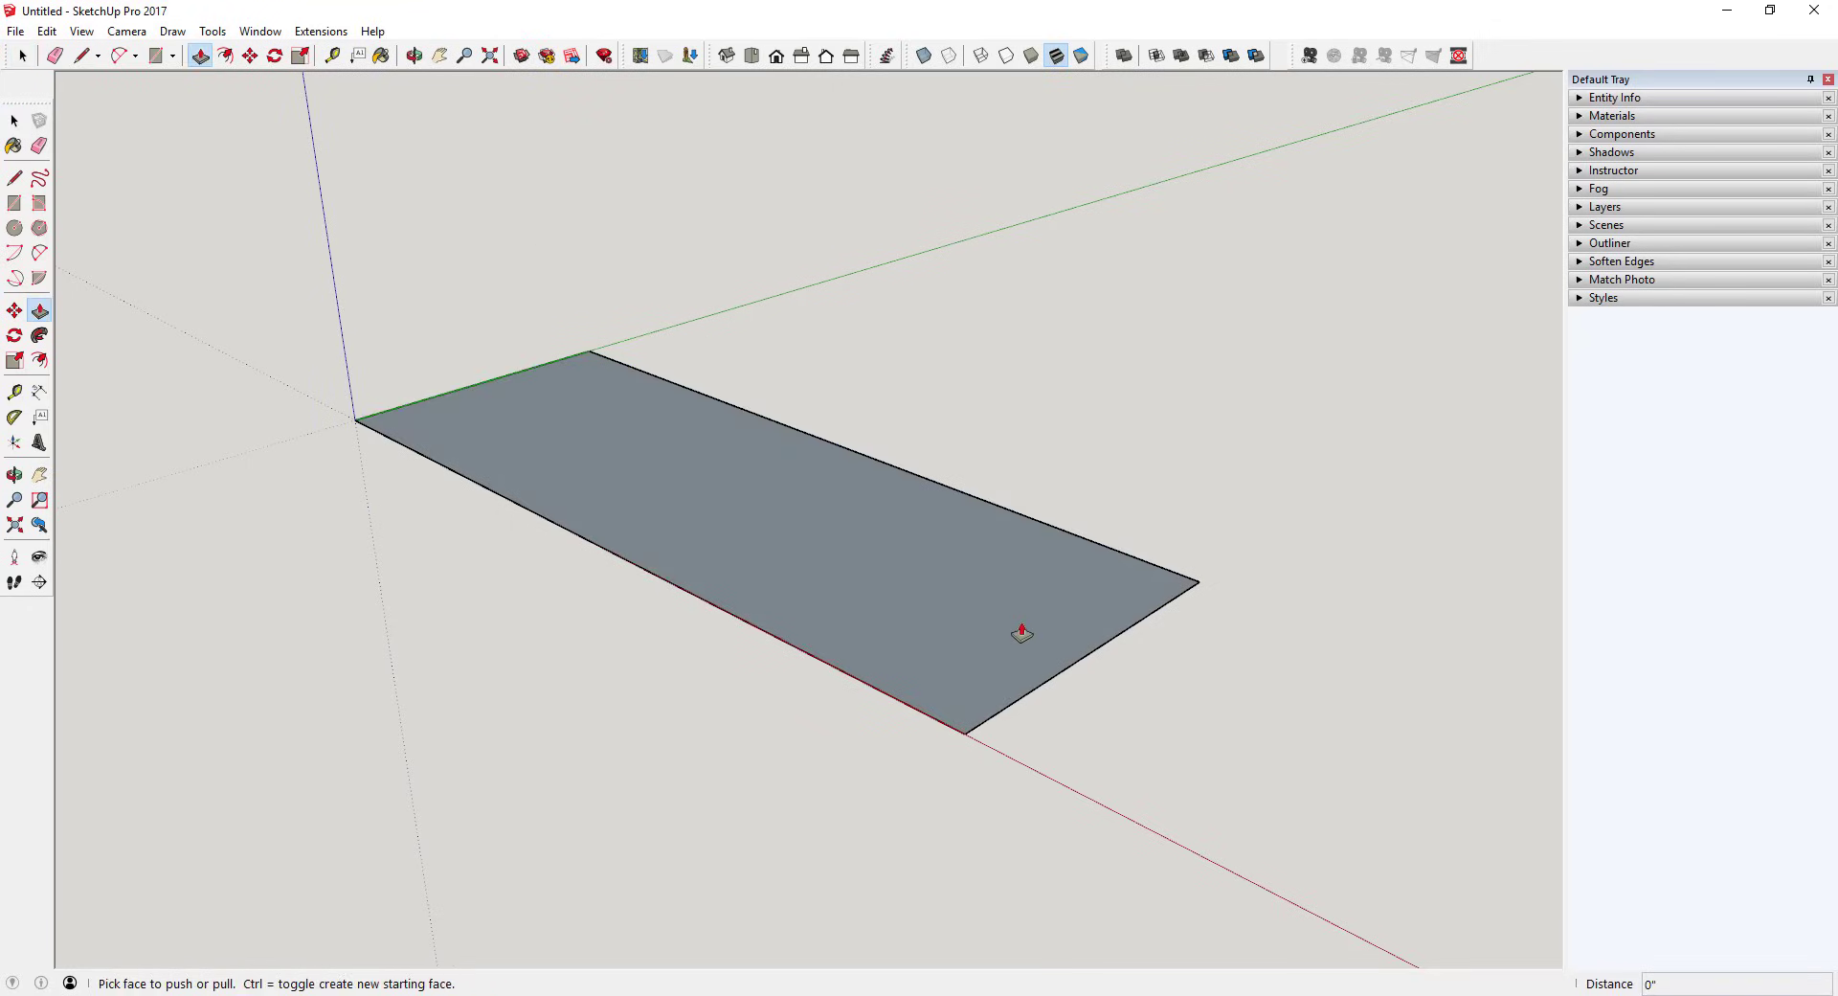
click(1028, 634)
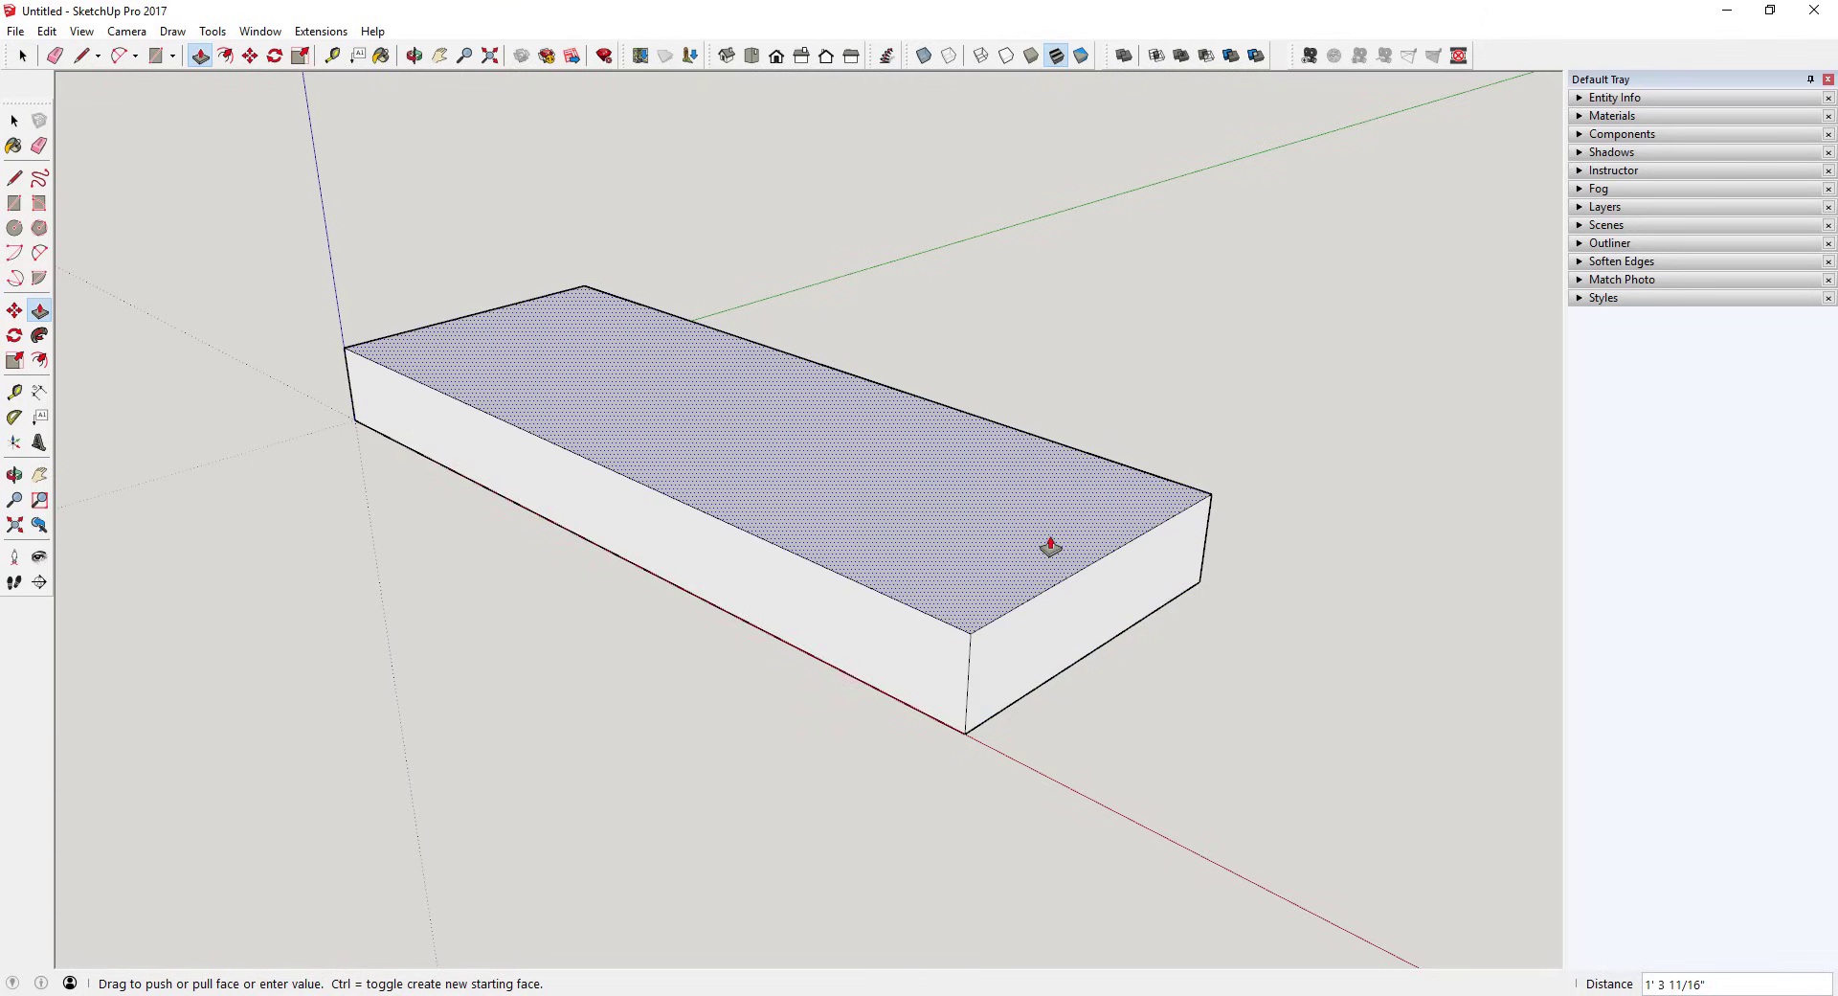
key(Return)
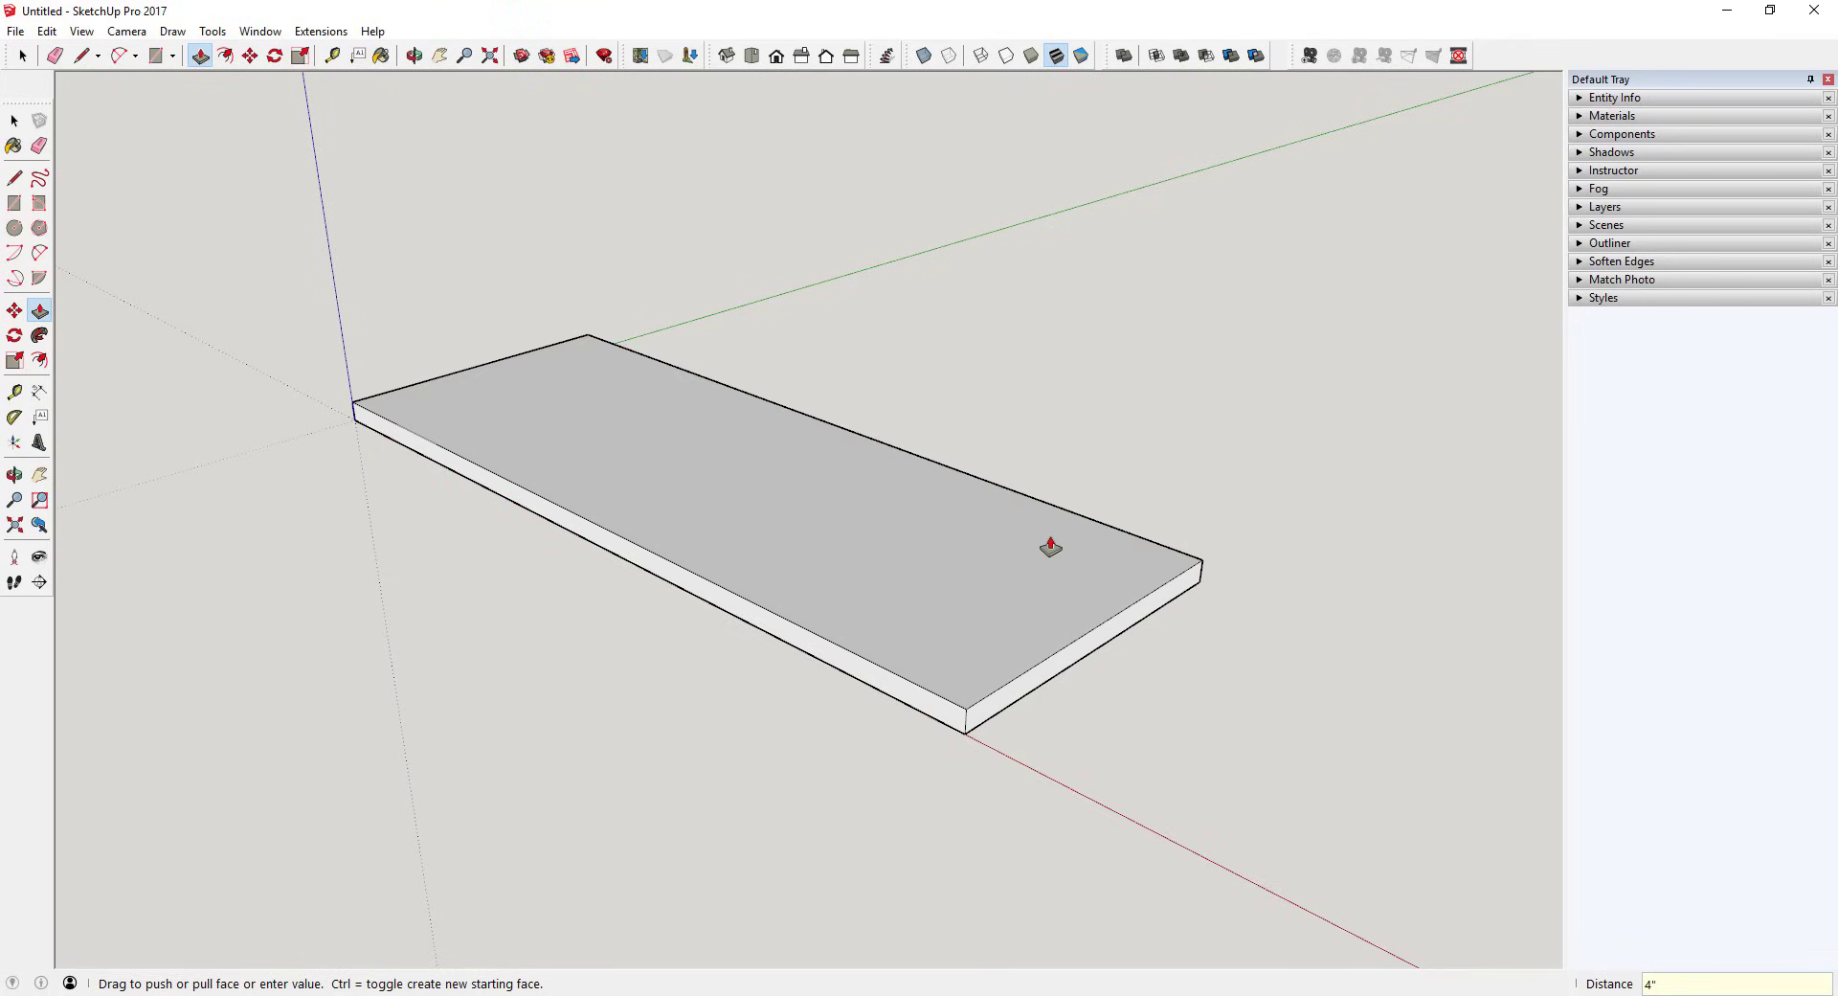
key(space)
middle_drag(1082, 648, 915, 505)
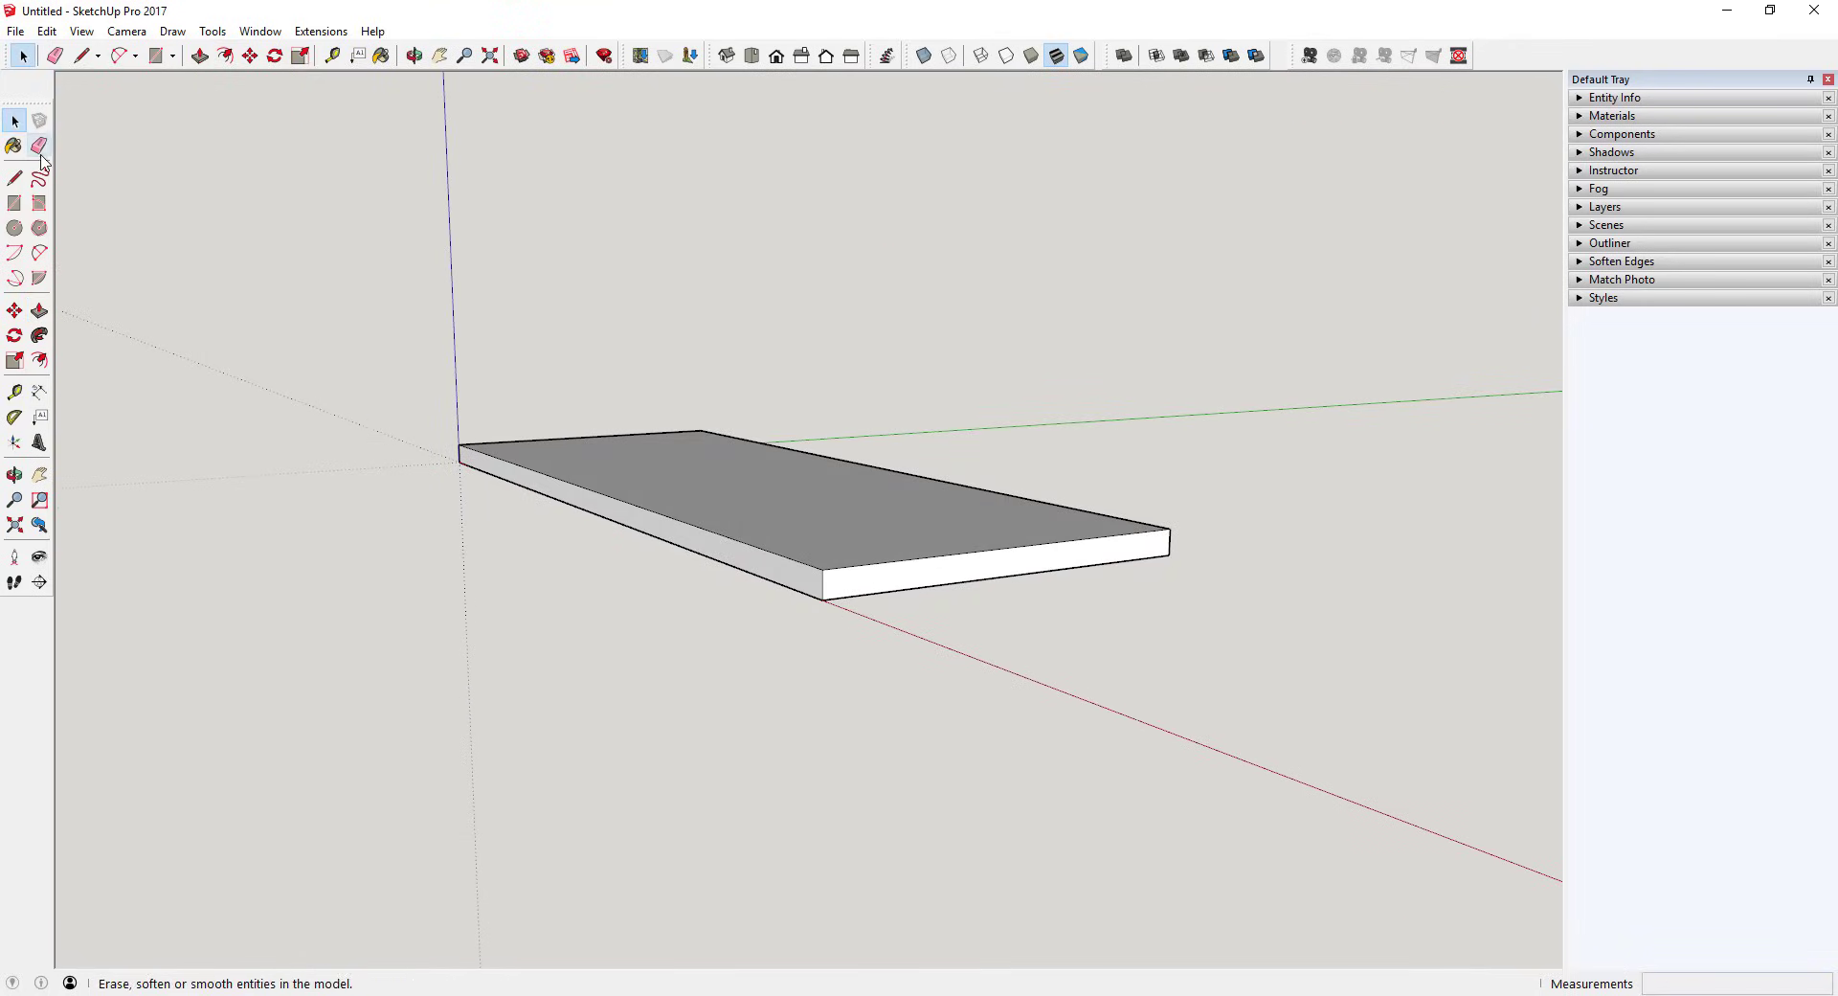
click(15, 392)
scroll(861, 613, up, 4)
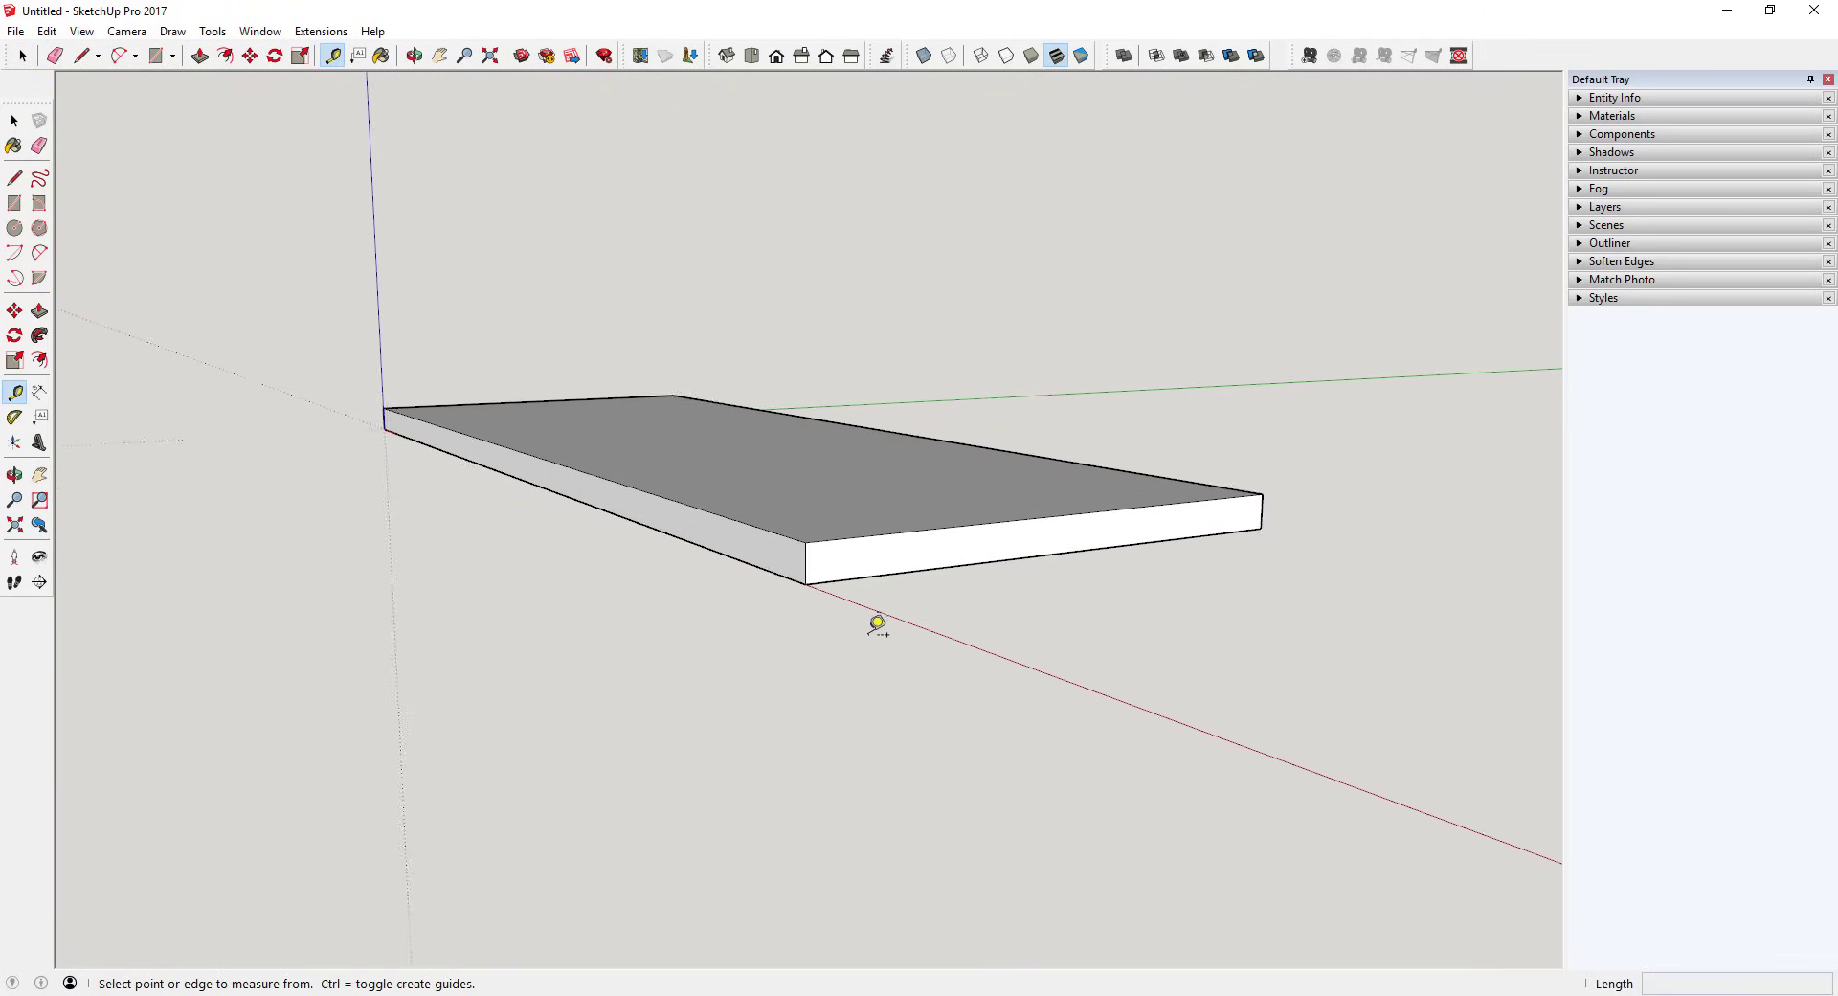
click(779, 562)
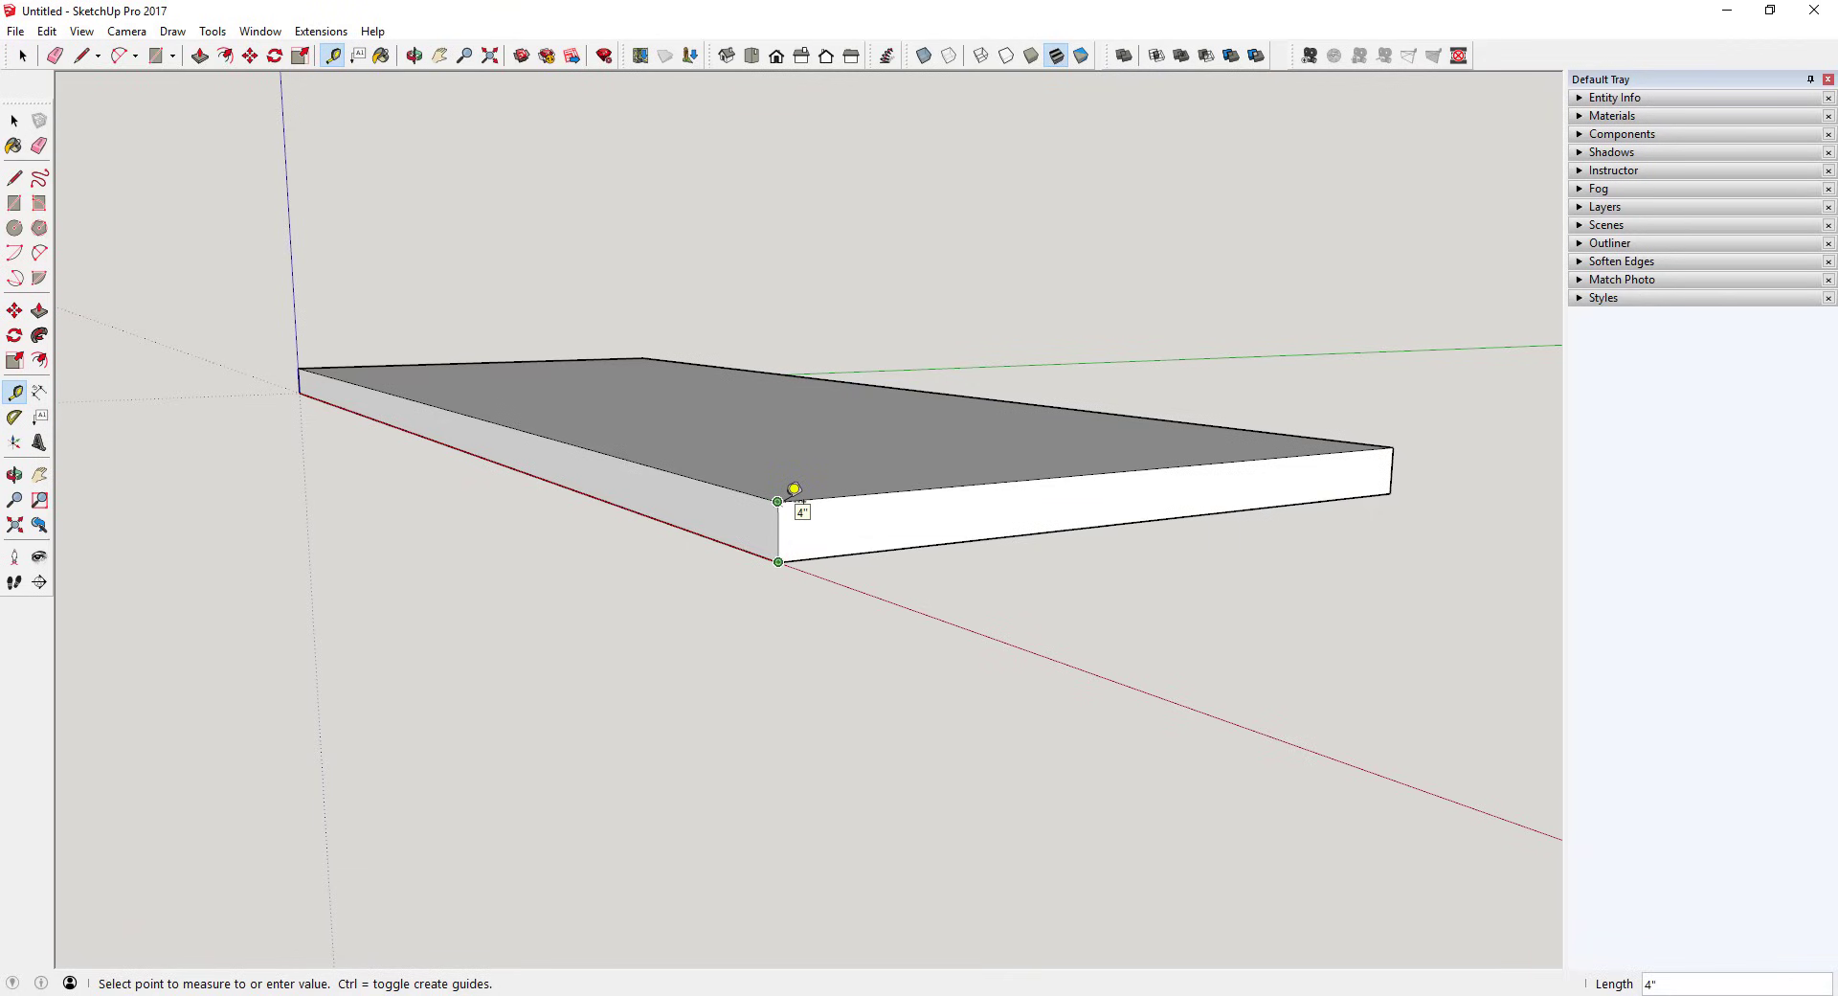
key(space)
middle_drag(795, 488, 957, 520)
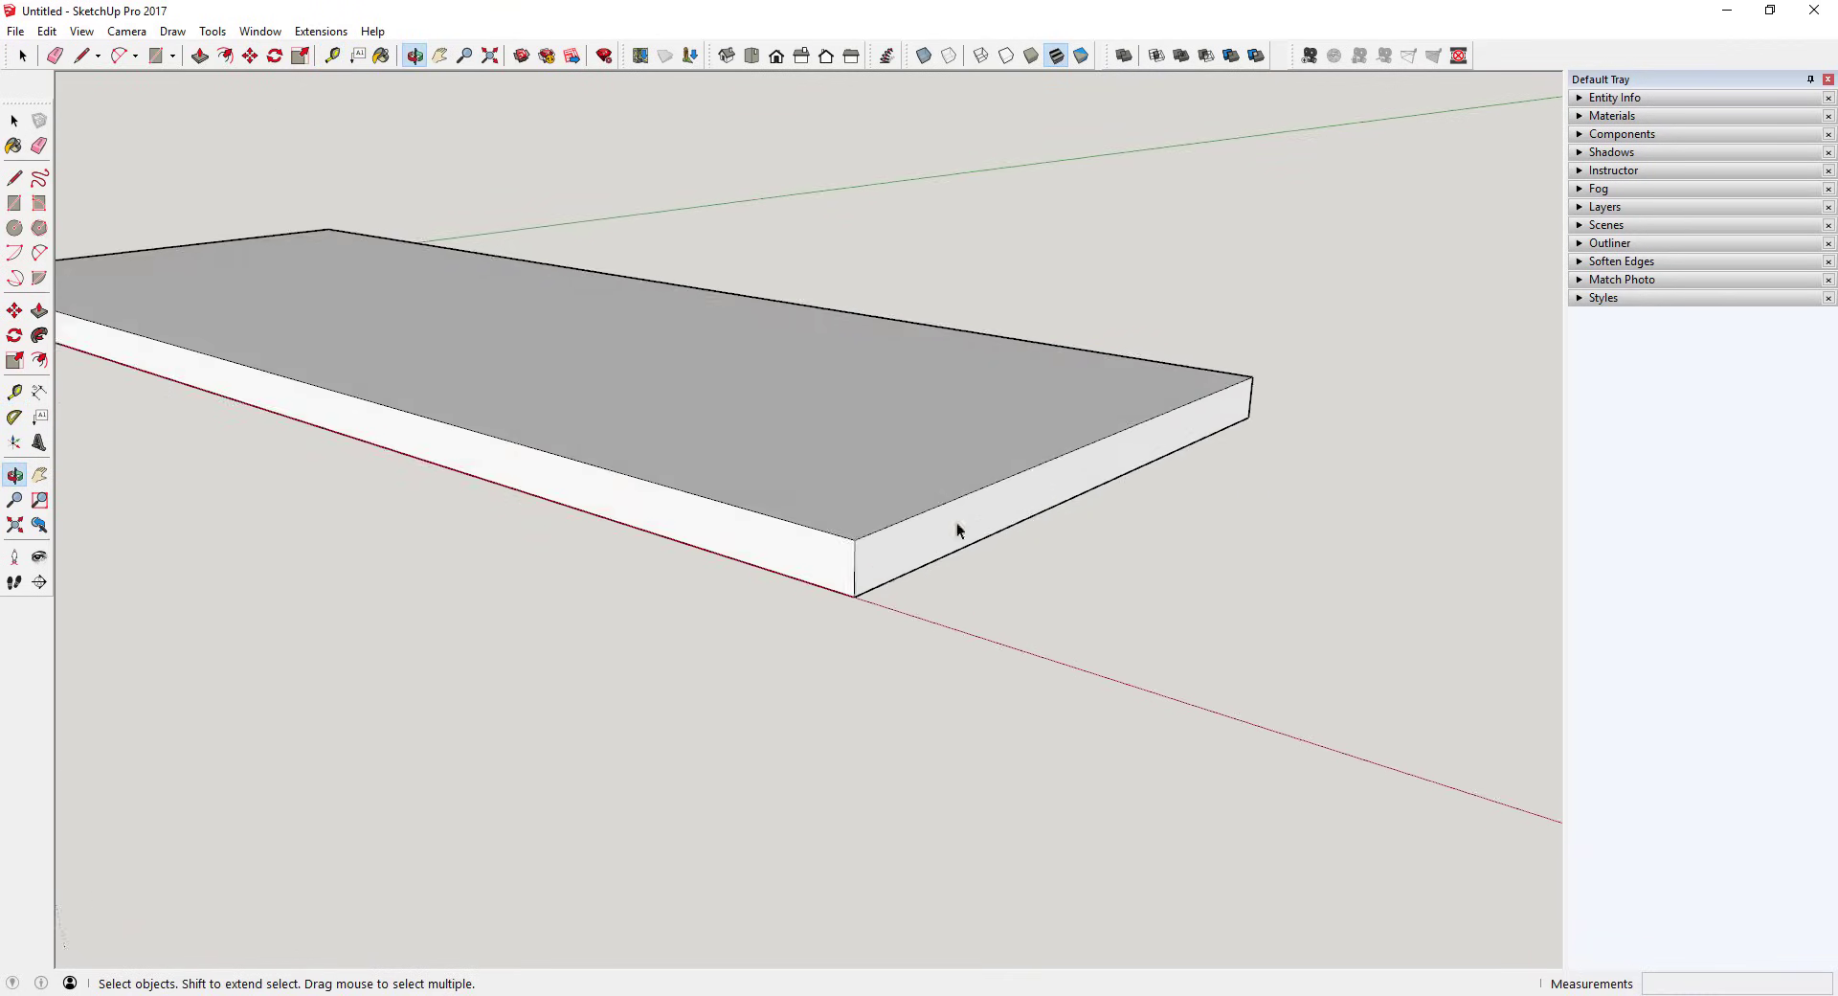
scroll(927, 438, down, 4)
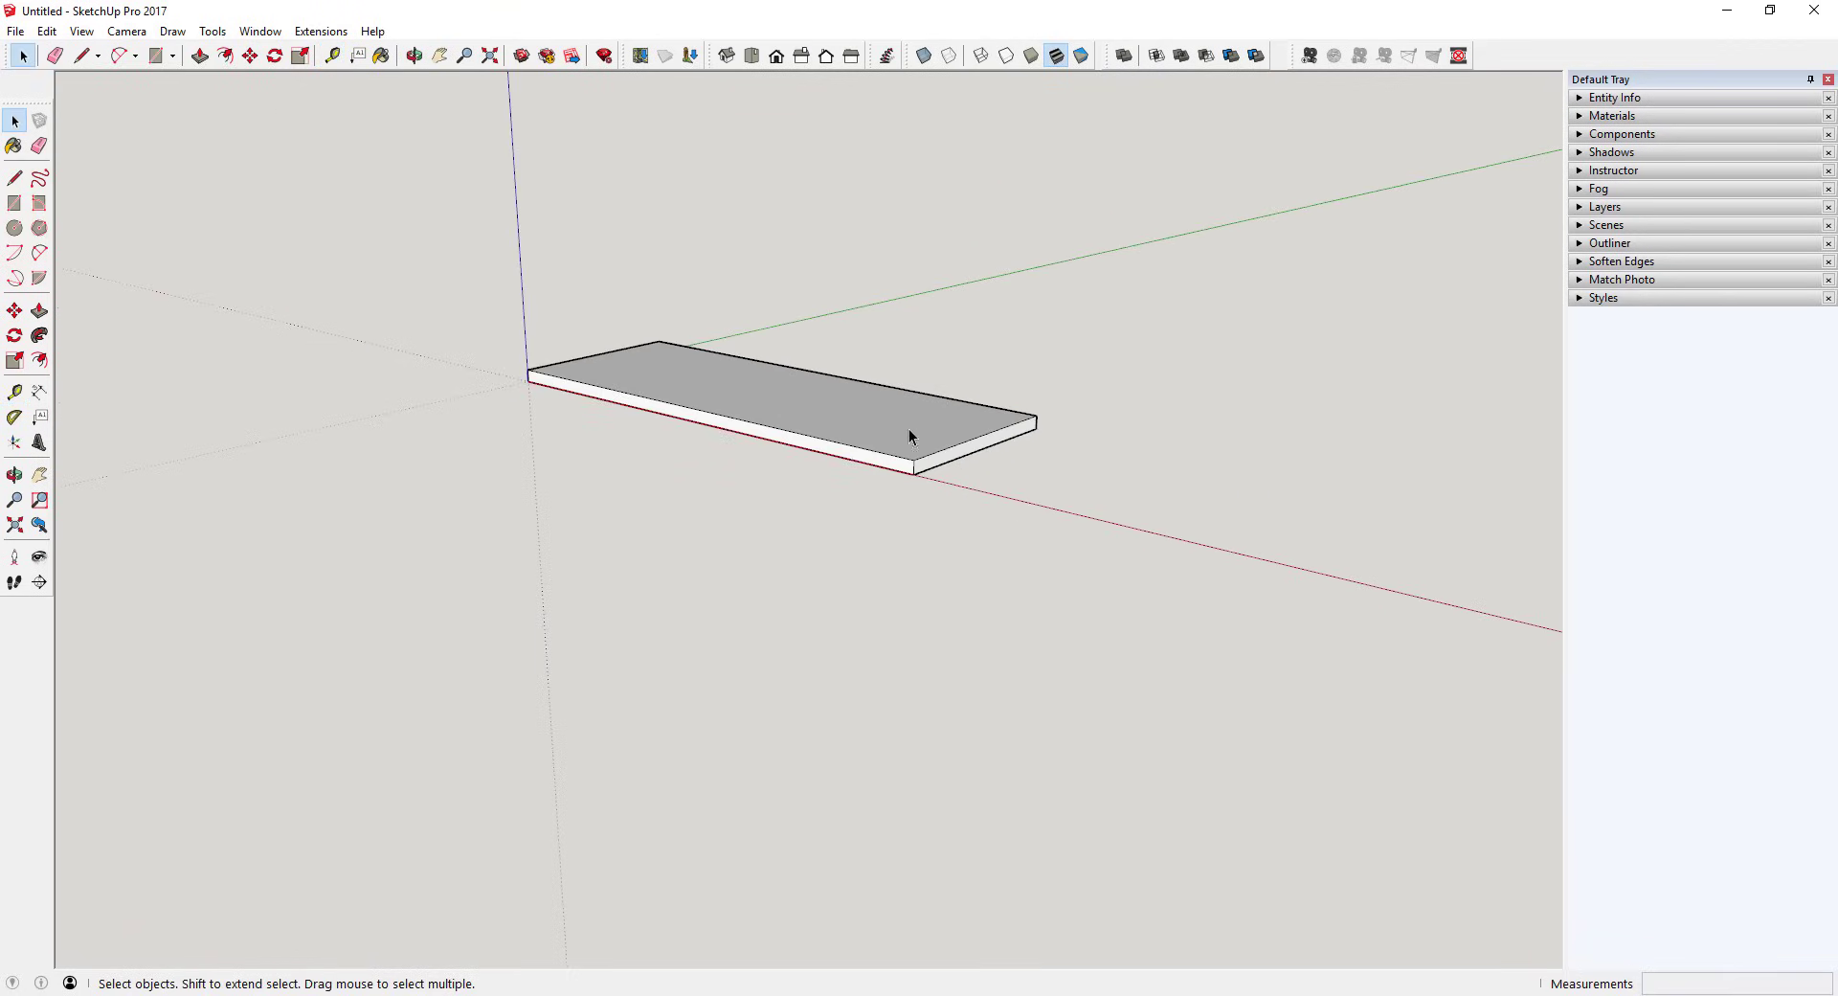
middle_drag(824, 430, 783, 436)
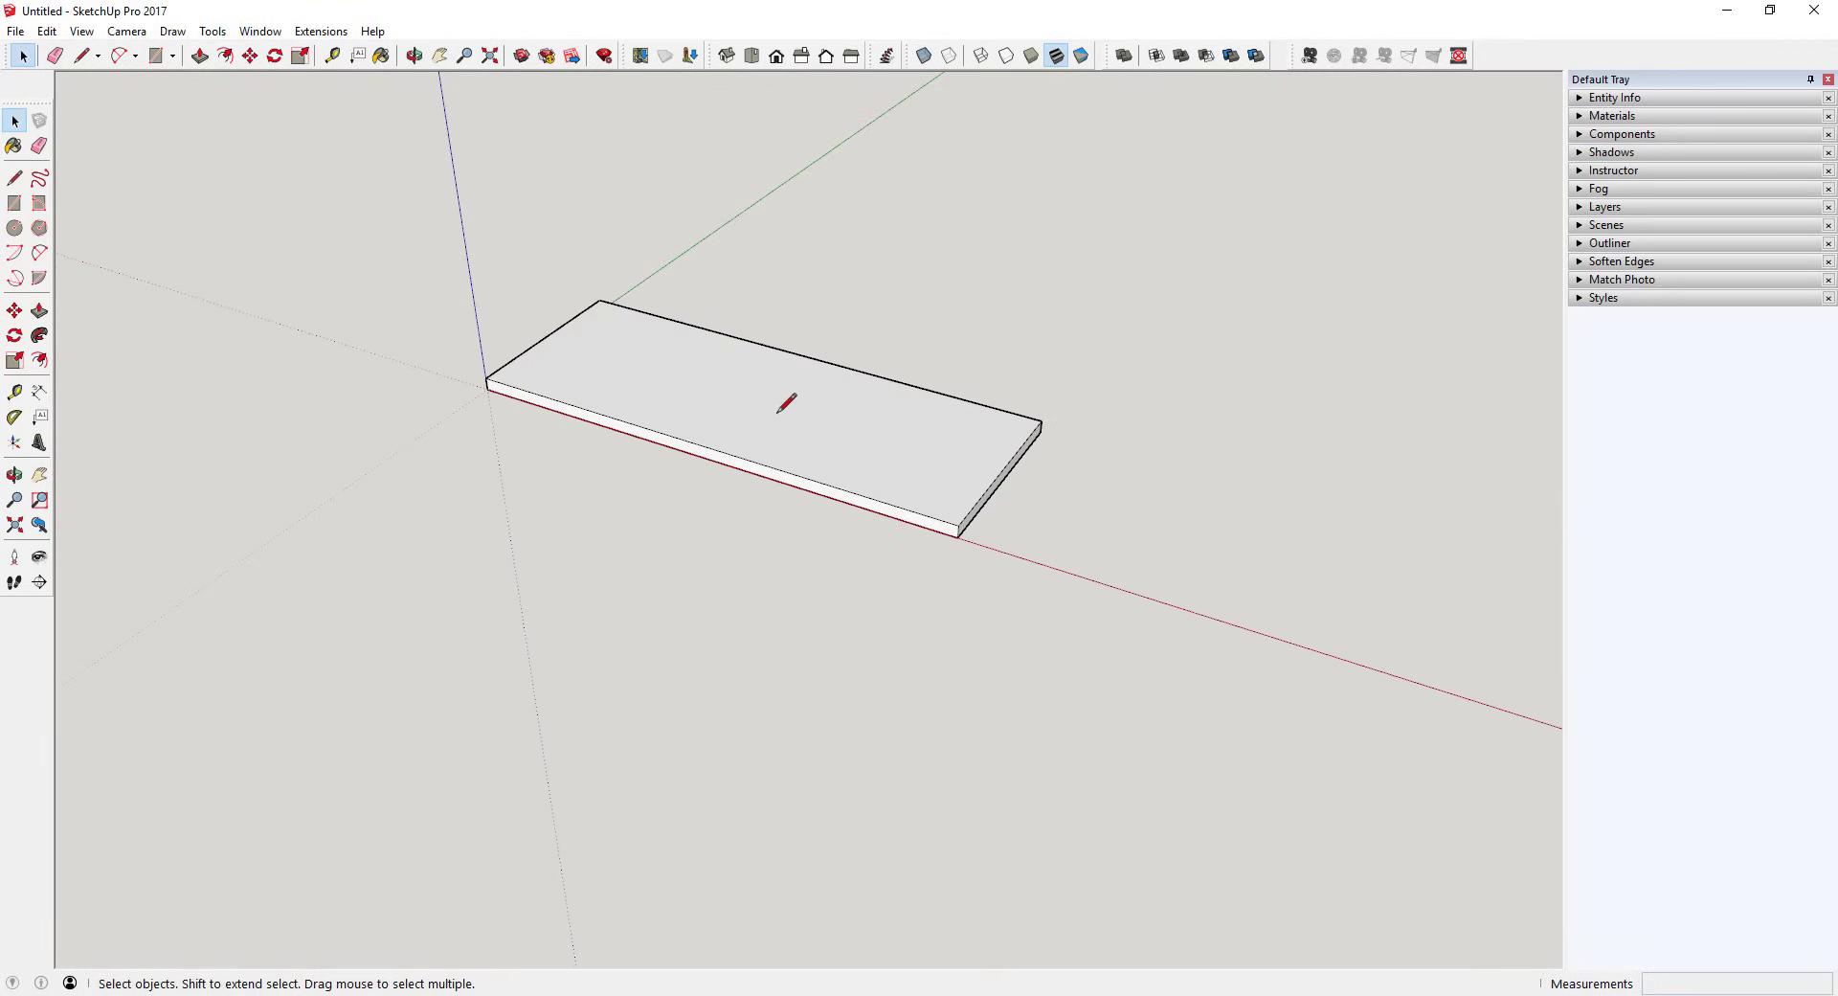
key(l)
key(space)
scroll(574, 328, up, 3)
scroll(562, 341, down, 4)
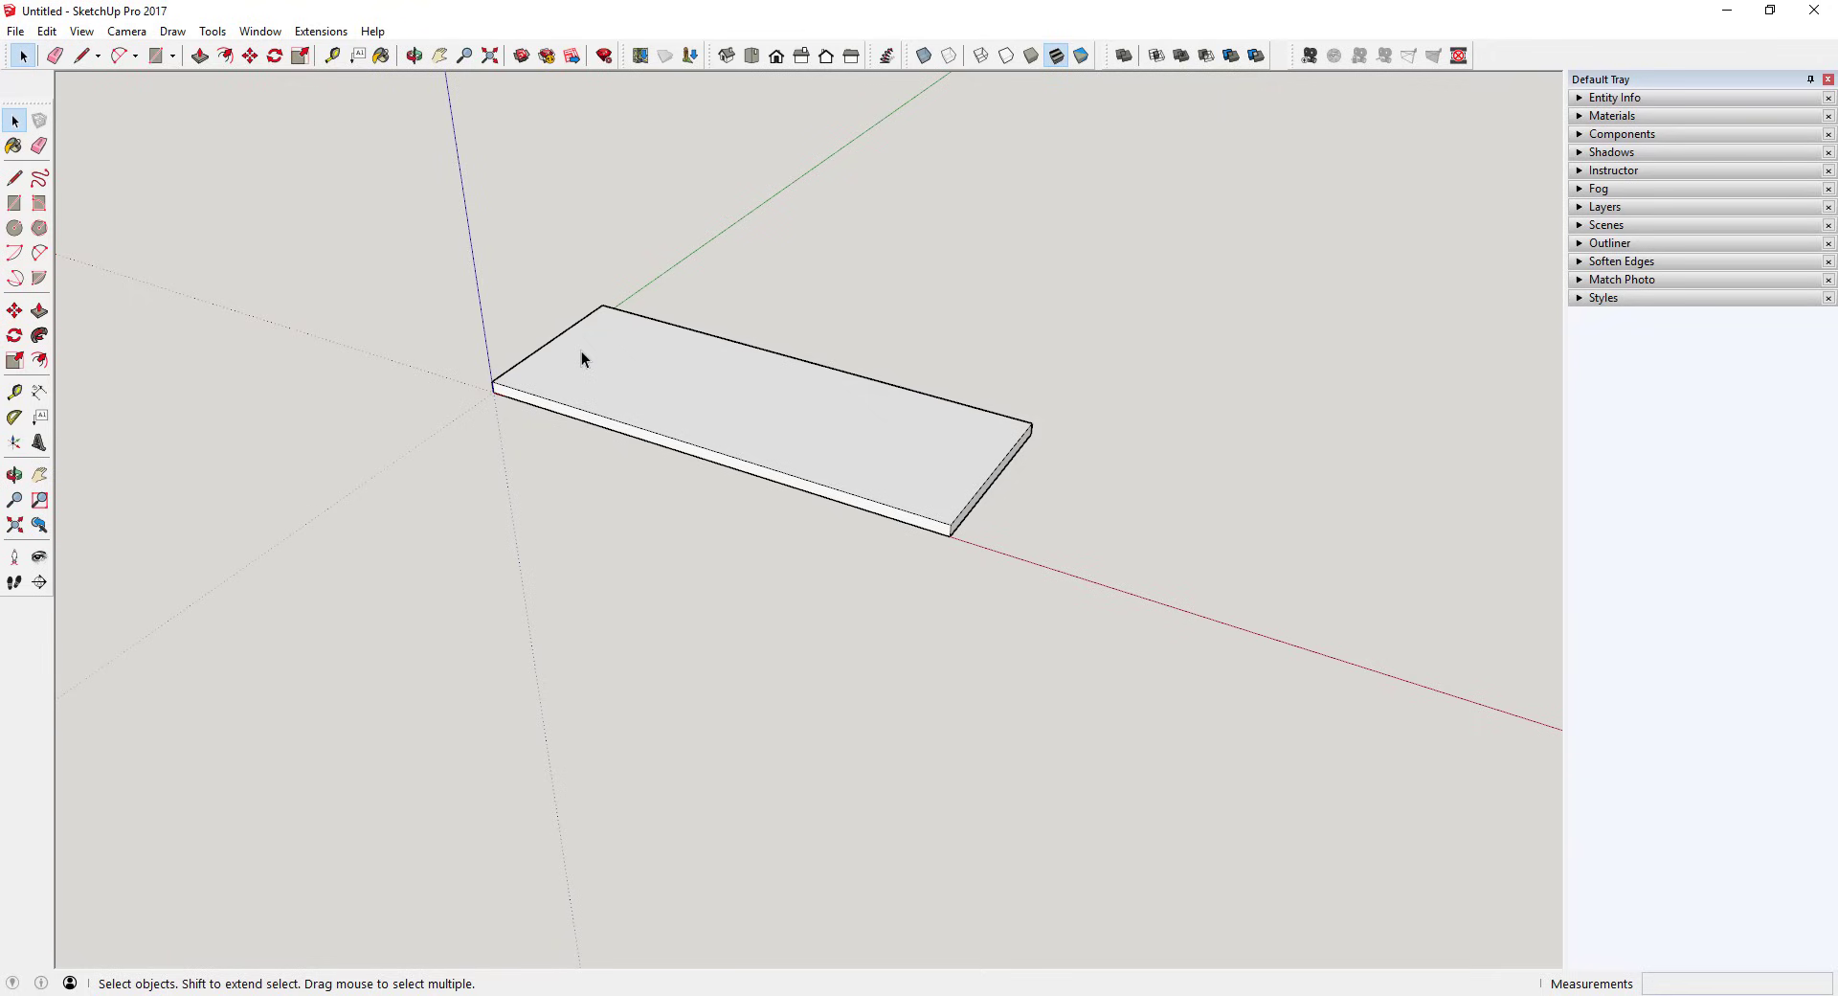
key(l)
click(454, 431)
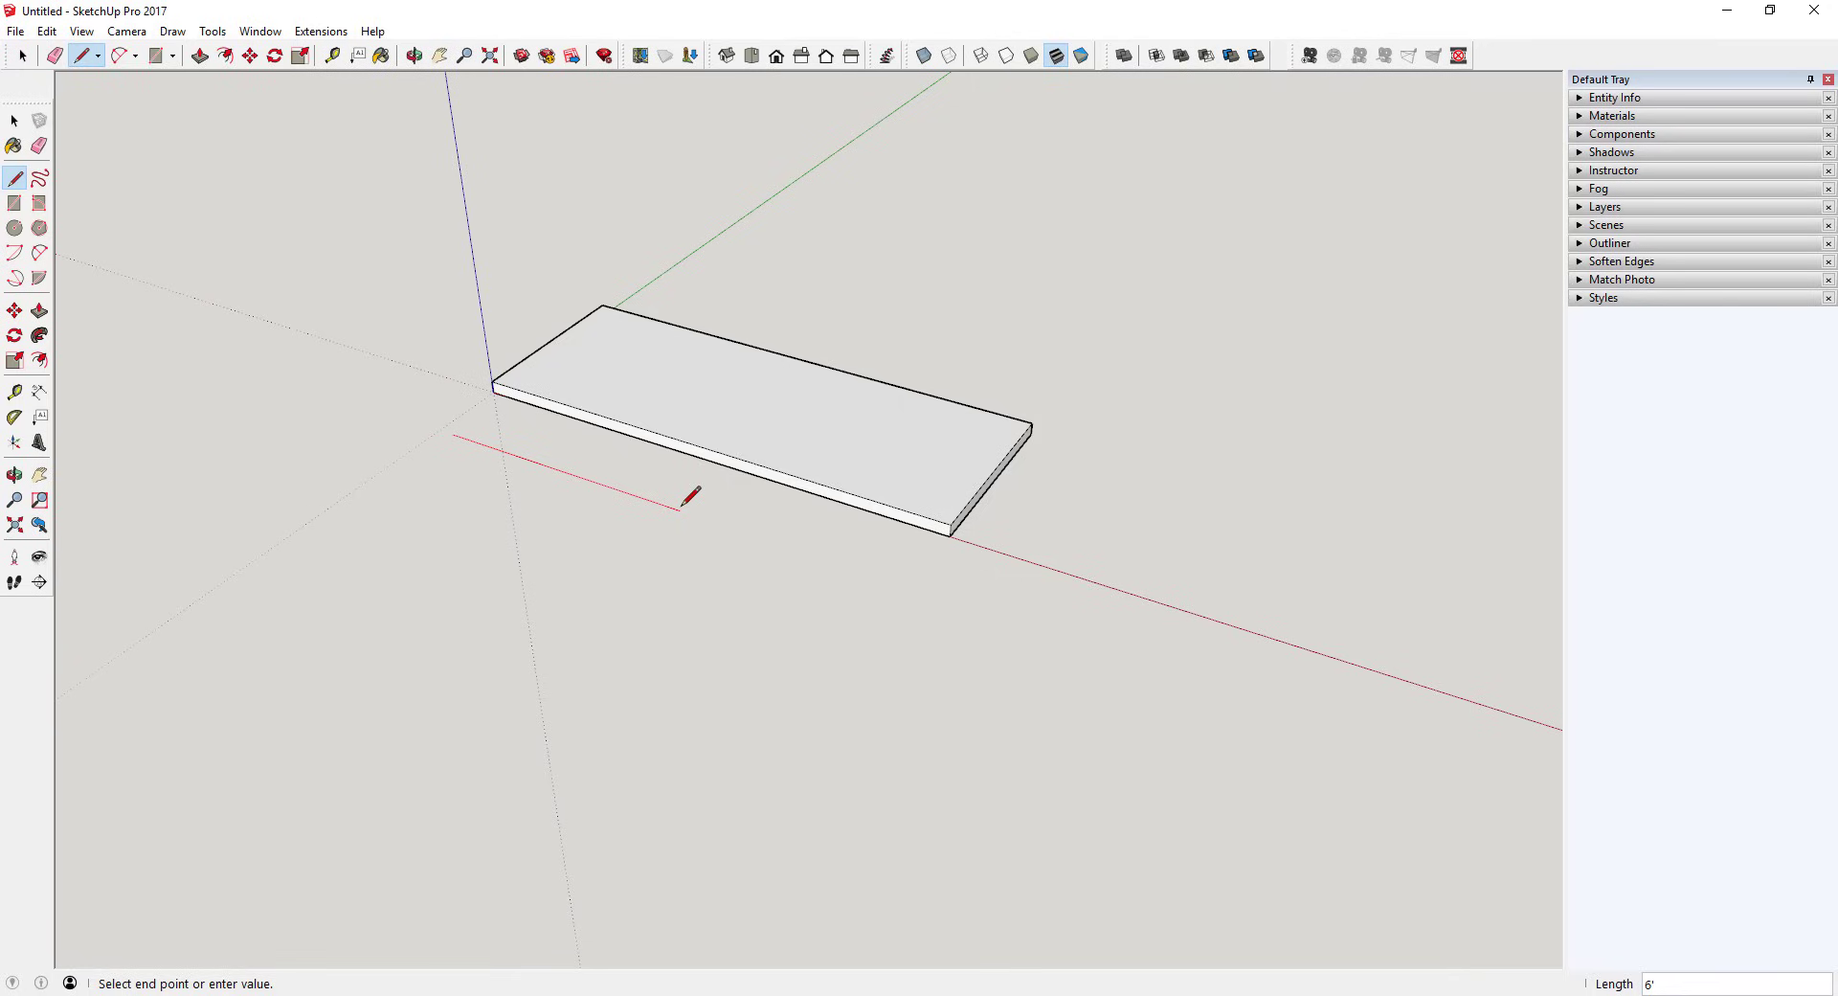
key(space)
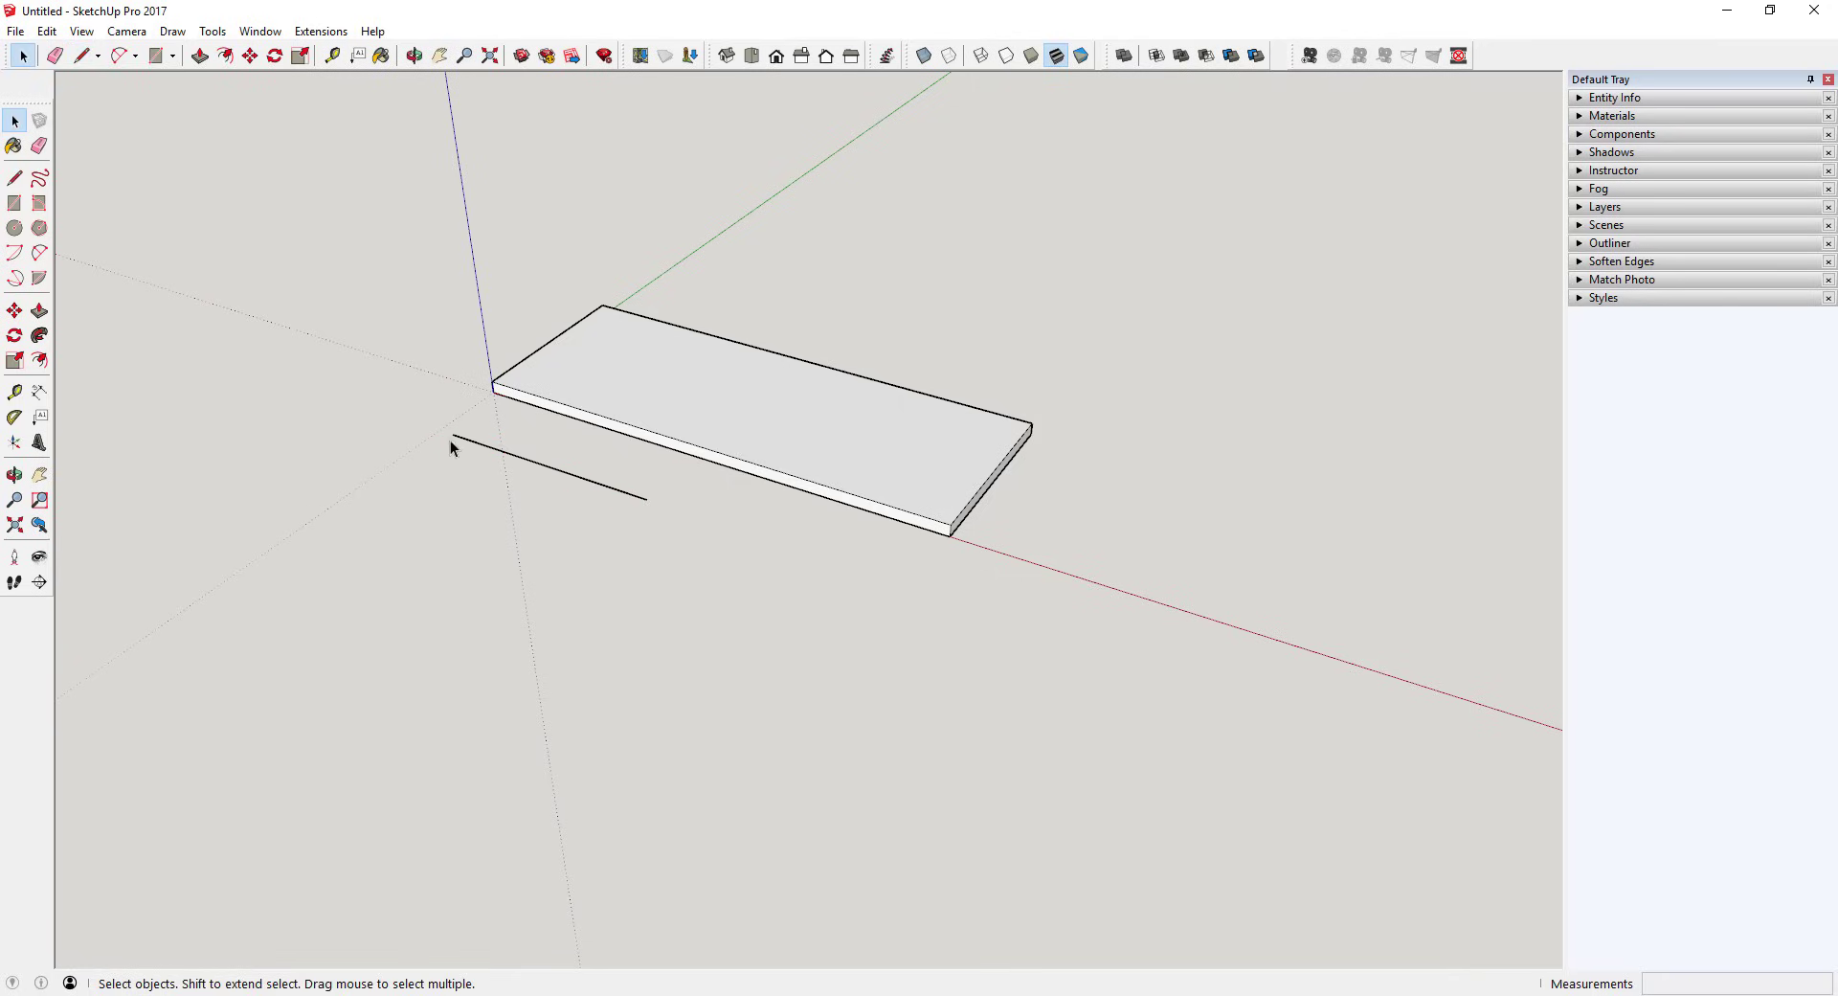
key(e)
click(583, 475)
key(space)
key(p)
drag(714, 419, 1009, 396)
key(space)
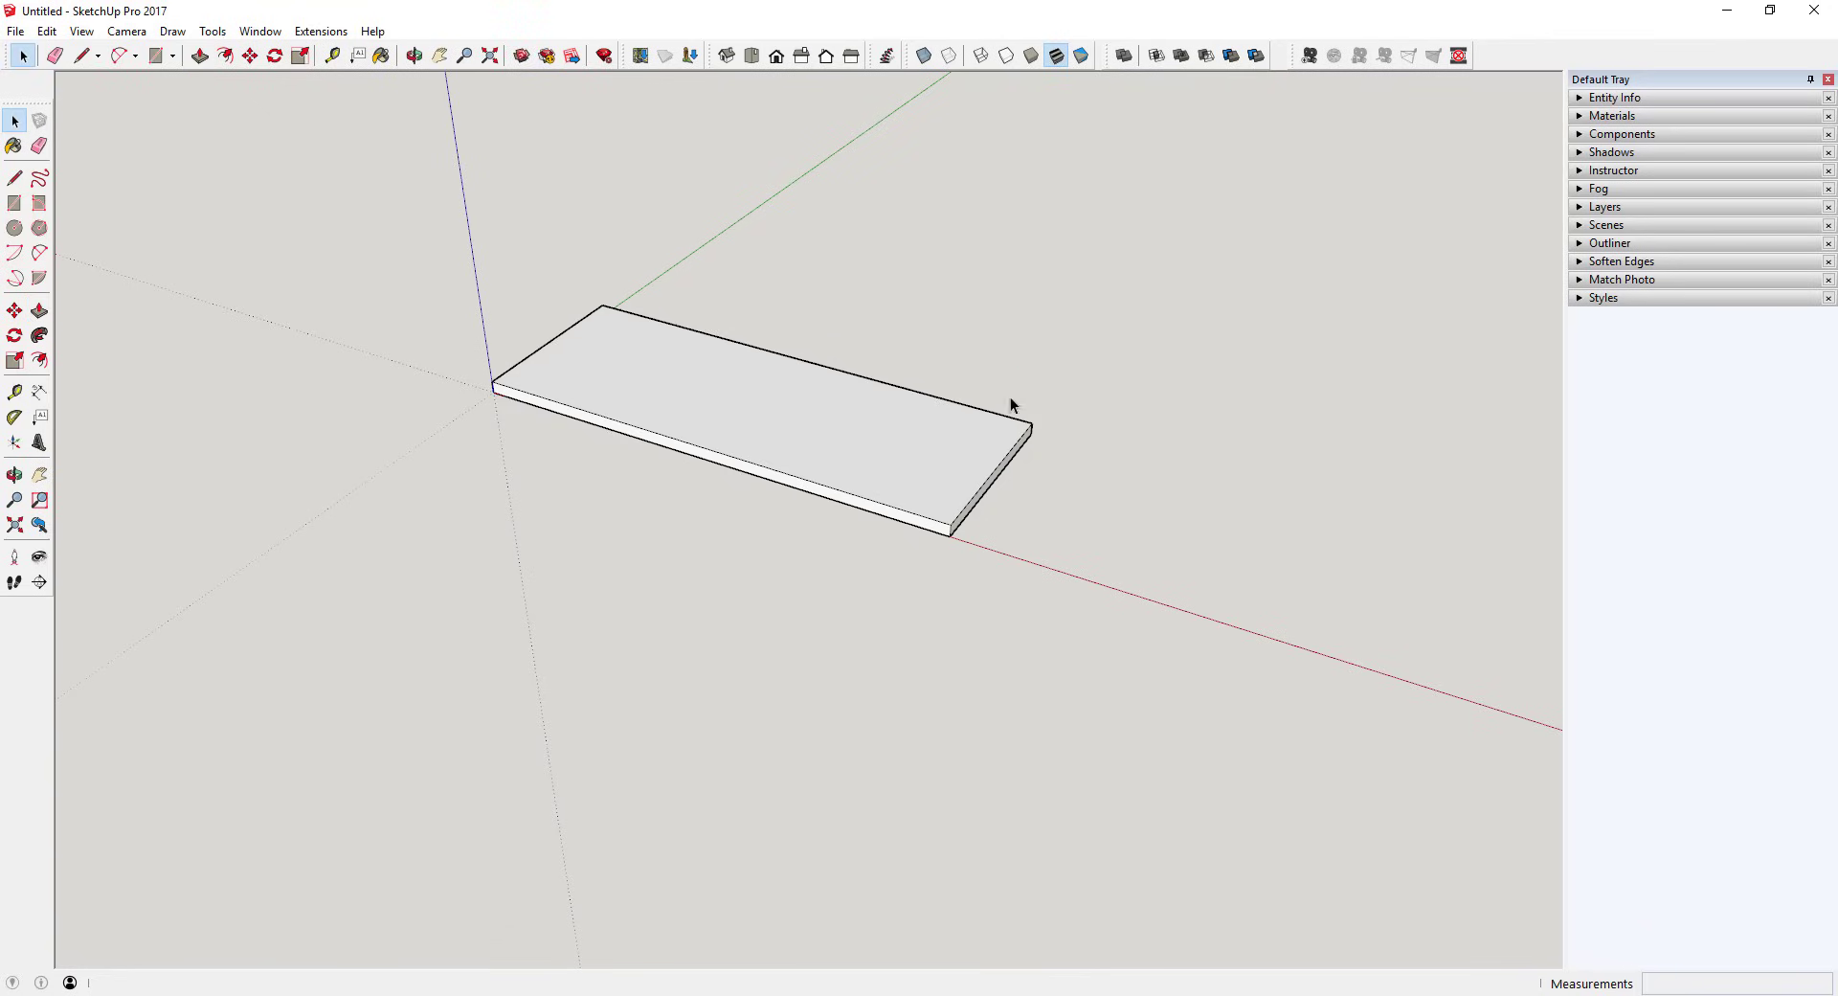
middle_drag(974, 413, 792, 254)
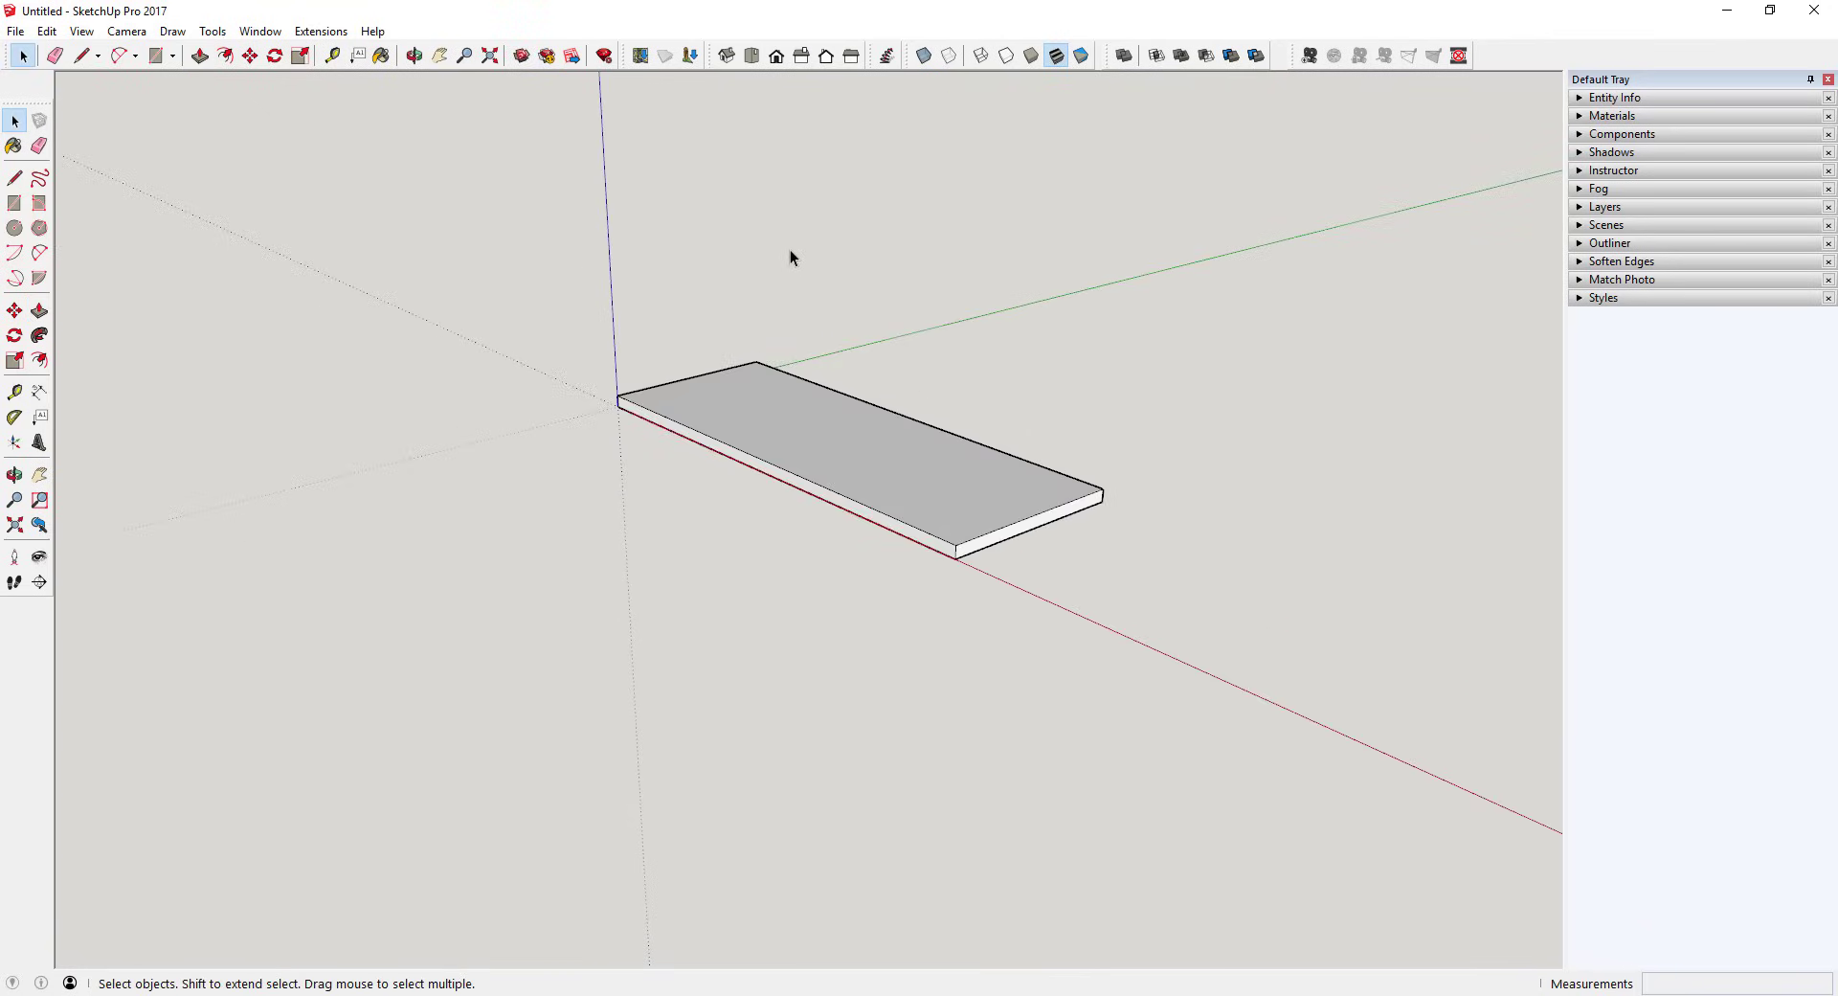
scroll(781, 278, up, 3)
middle_drag(747, 410, 924, 433)
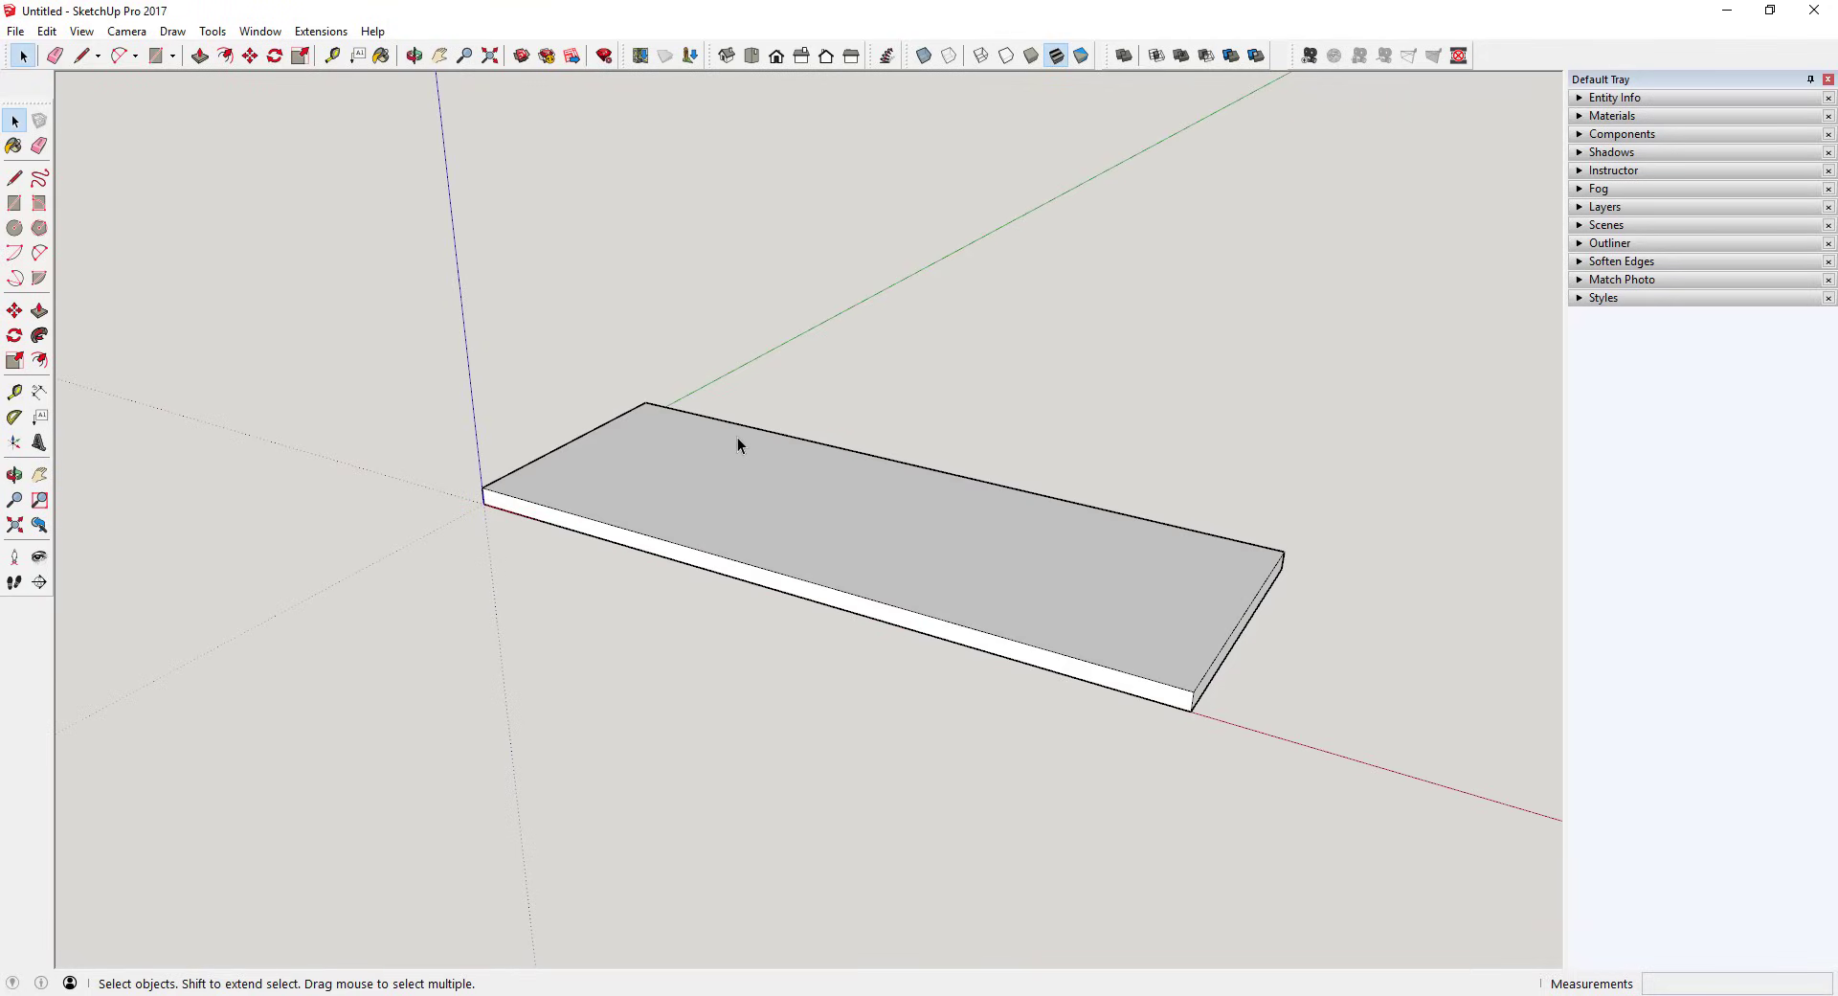
key(l)
key(space)
key(p)
key(space)
key(l)
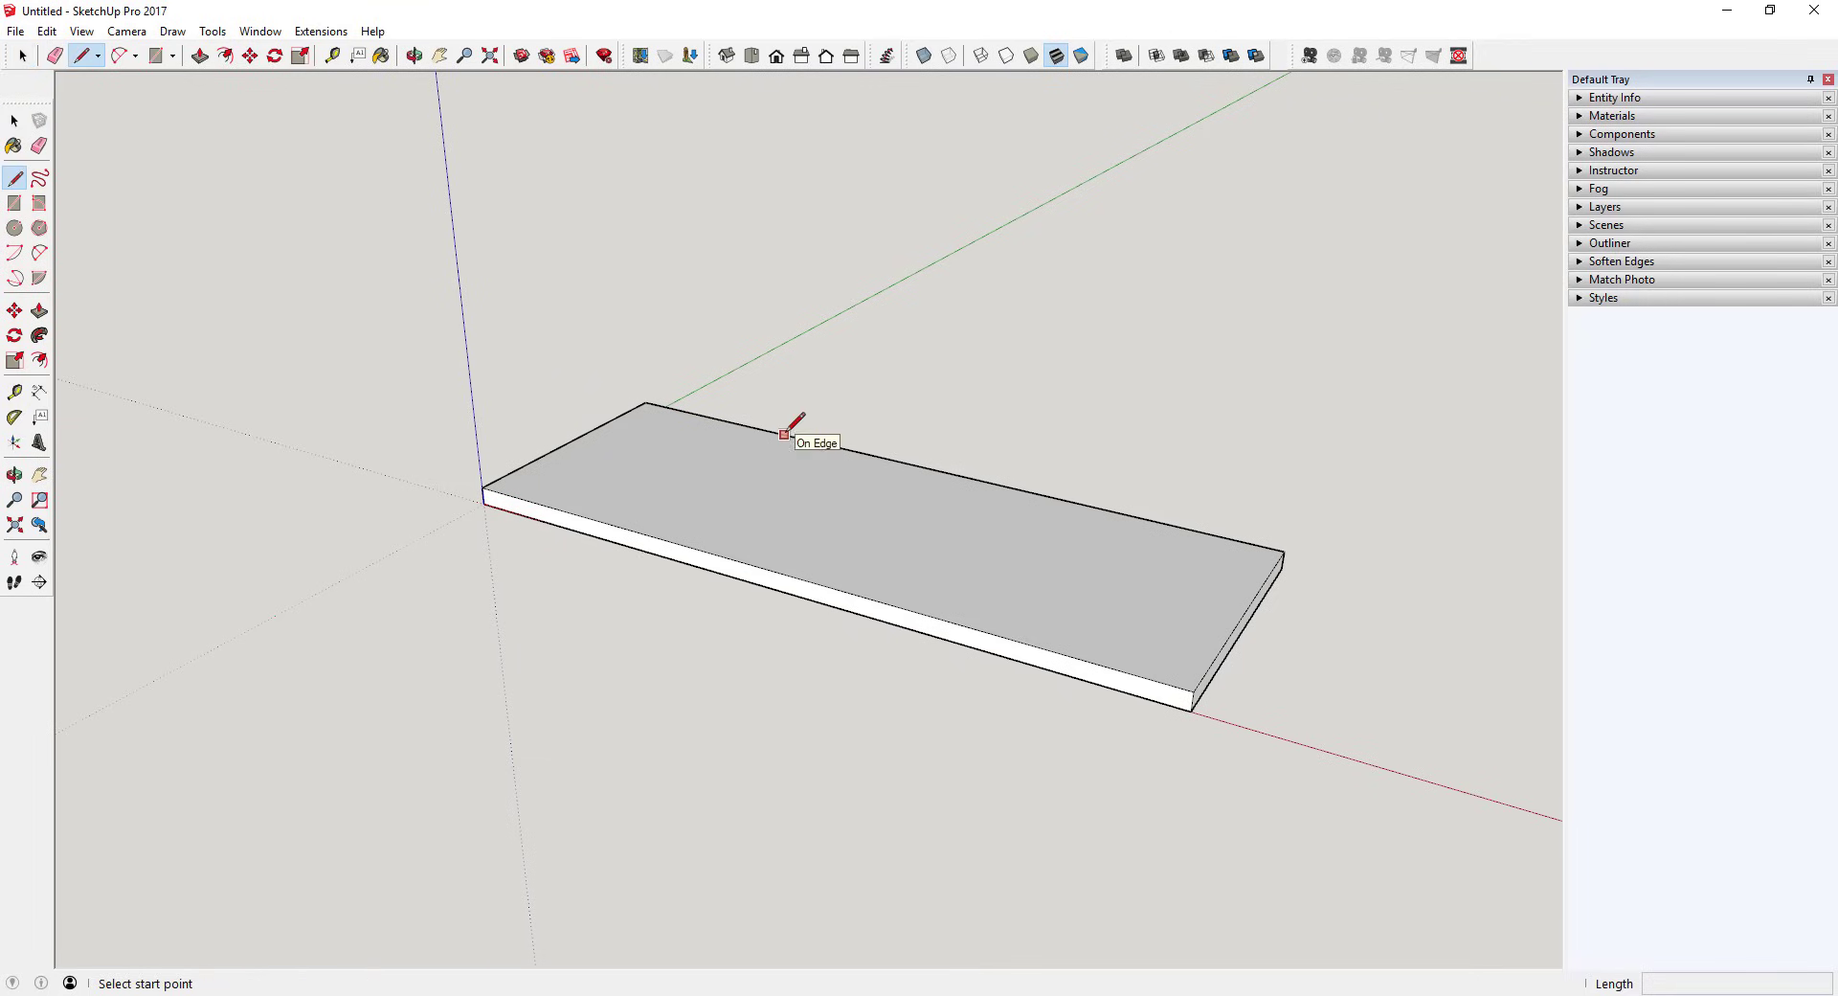
click(784, 434)
Split the slab's top face with a line and raise the left part into a tall block.
click(632, 529)
key(space)
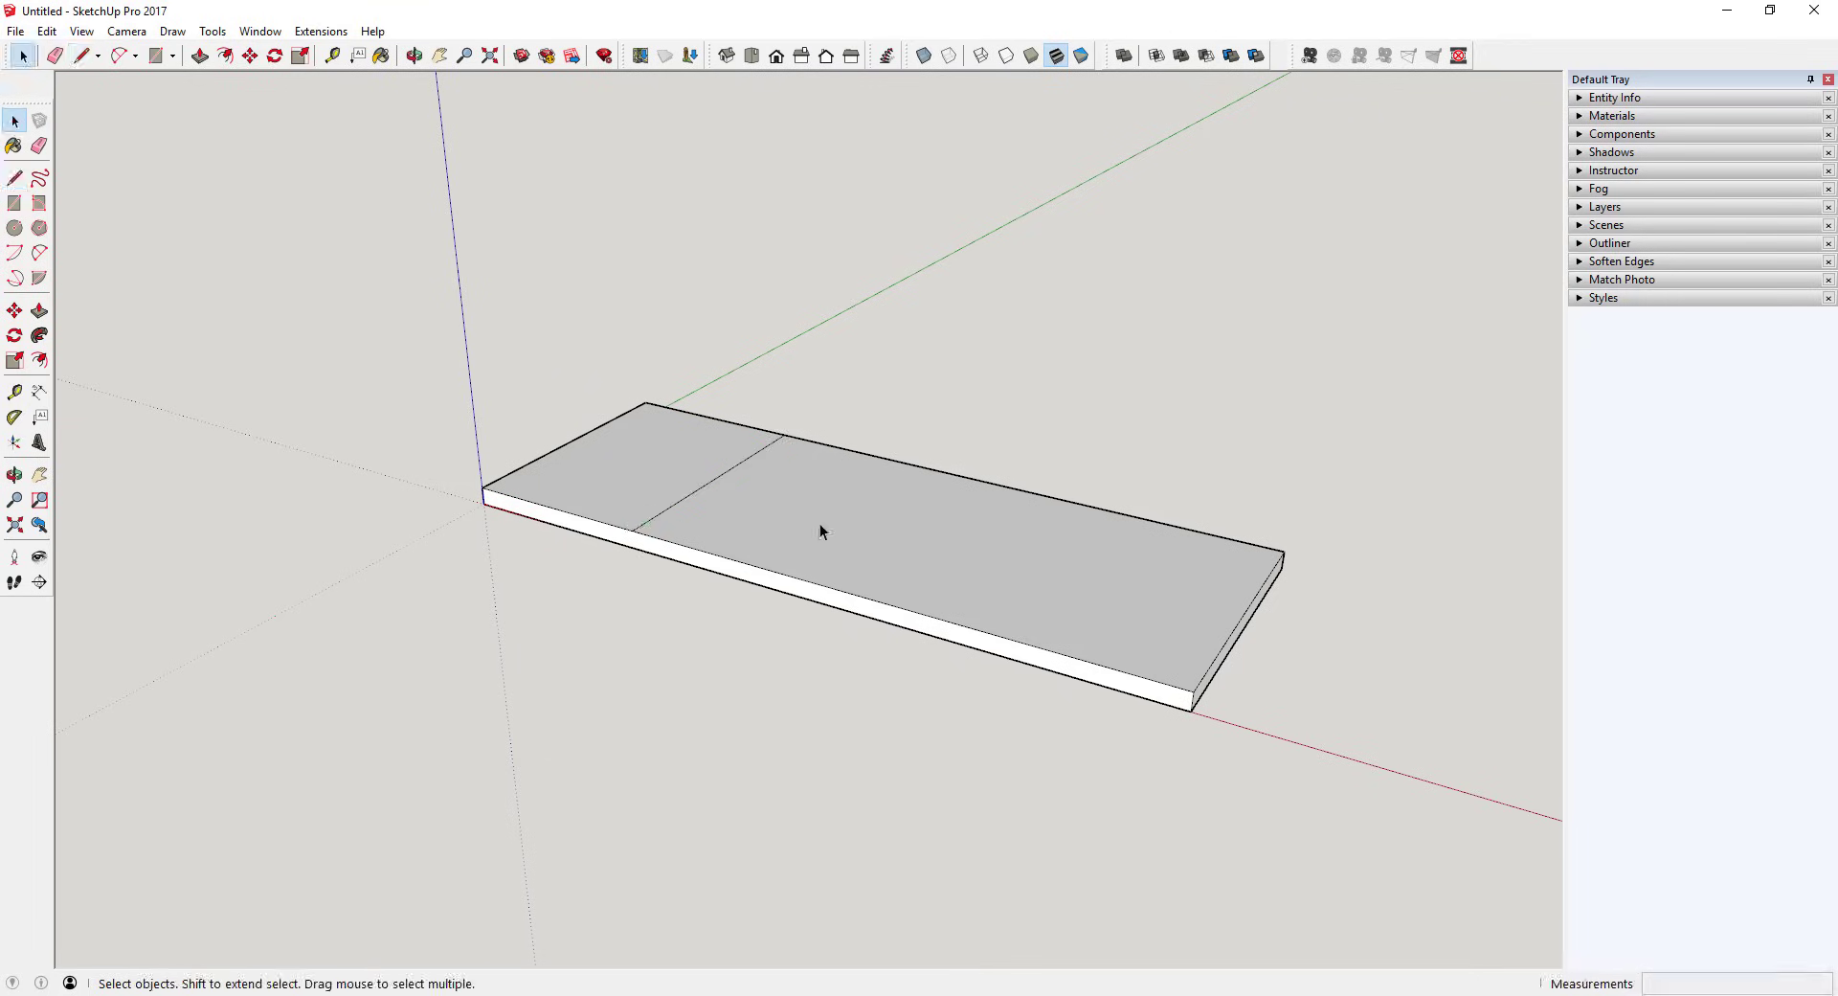
middle_drag(822, 530, 946, 517)
click(817, 490)
click(988, 534)
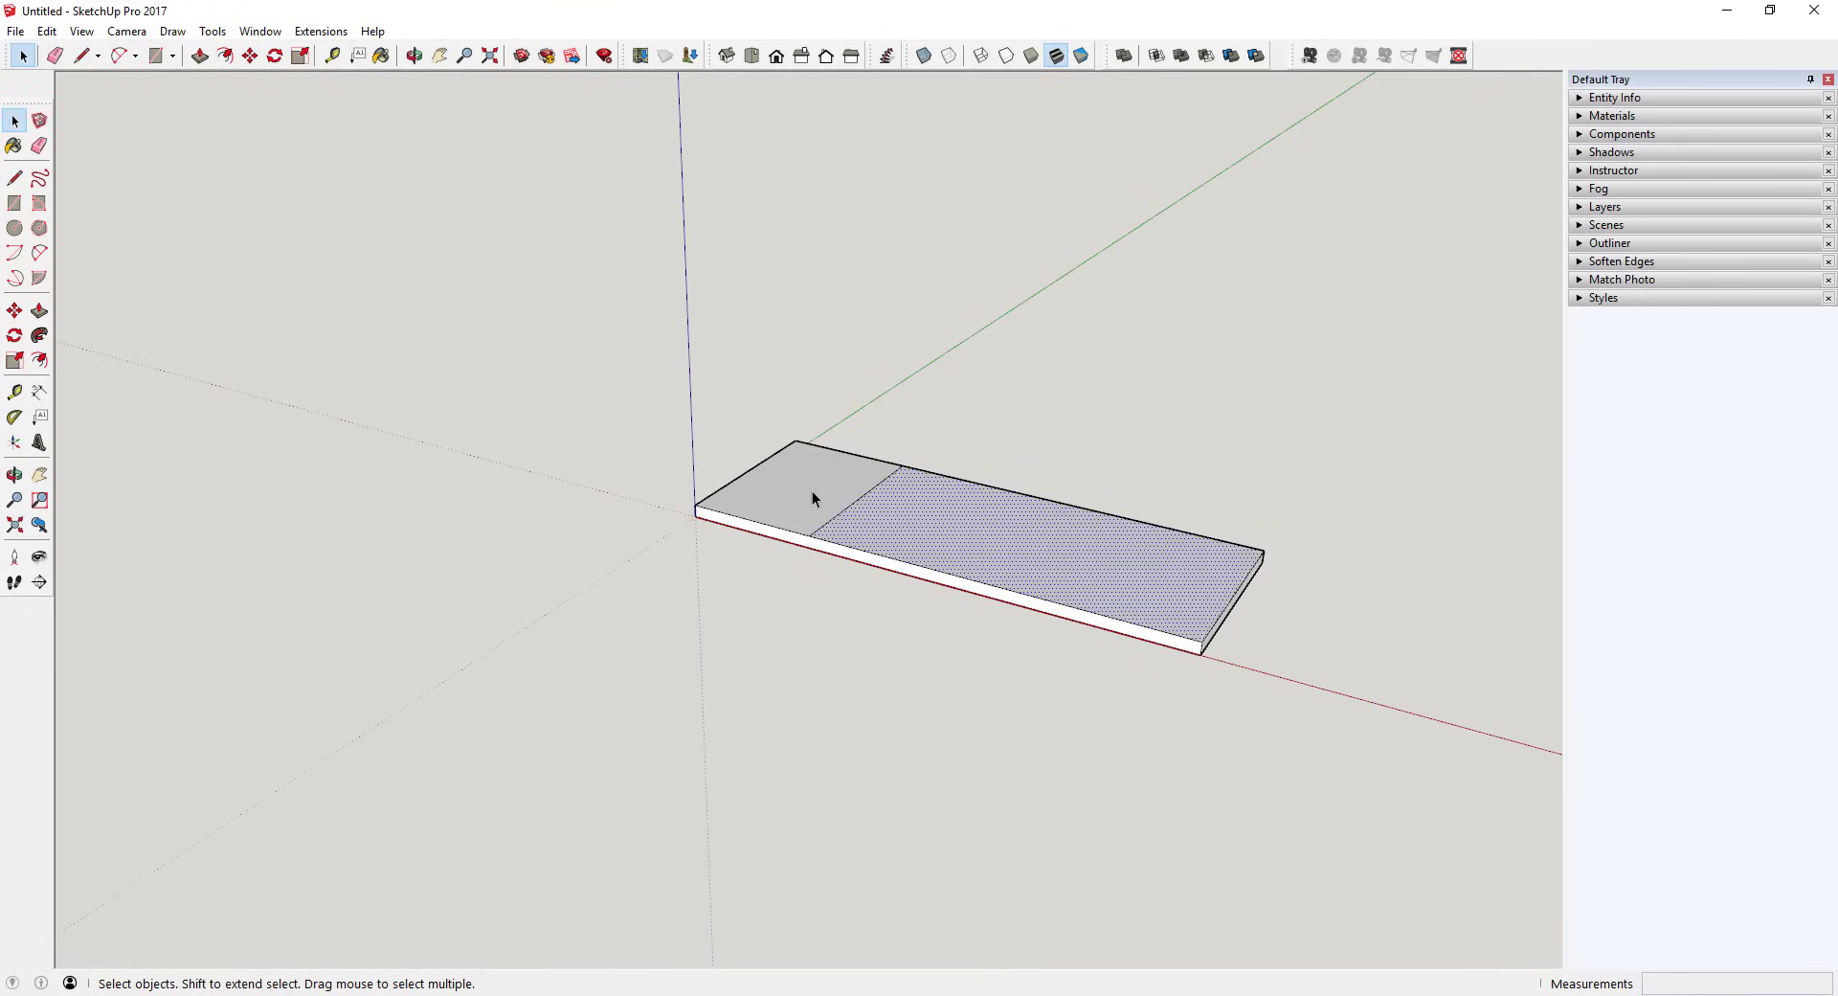
click(813, 496)
click(978, 529)
click(819, 522)
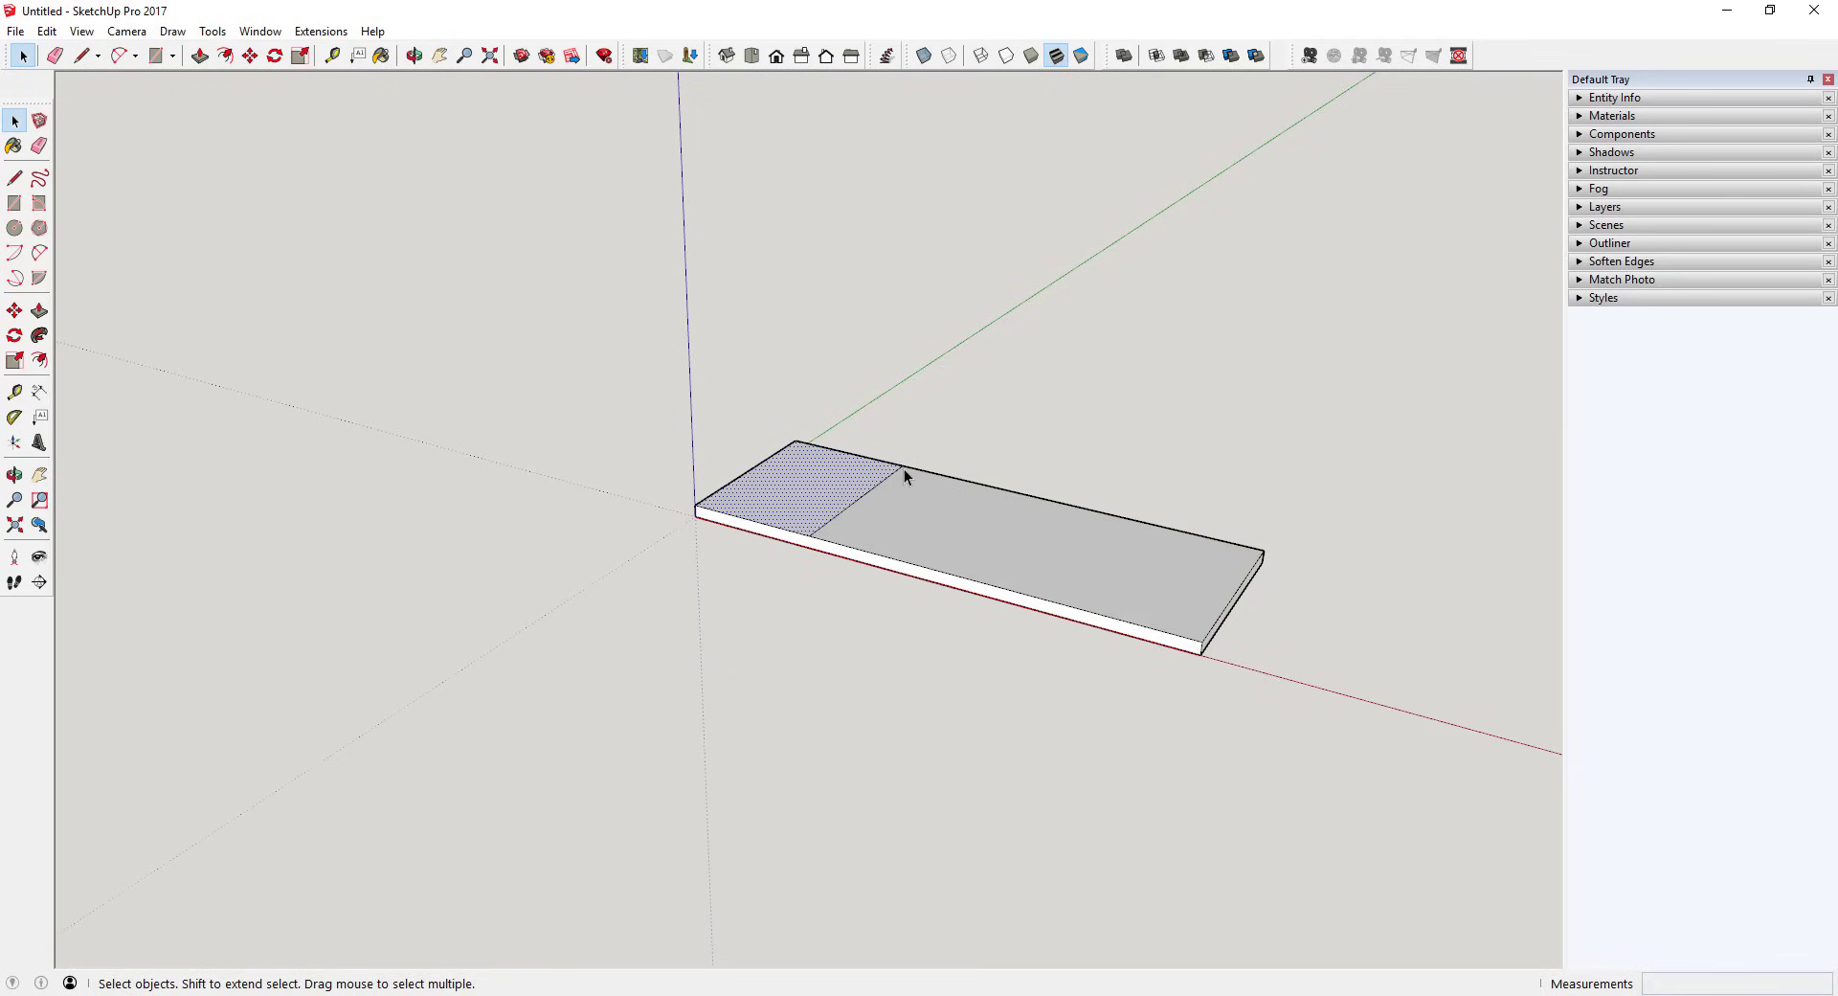
key(p)
drag(842, 476, 846, 416)
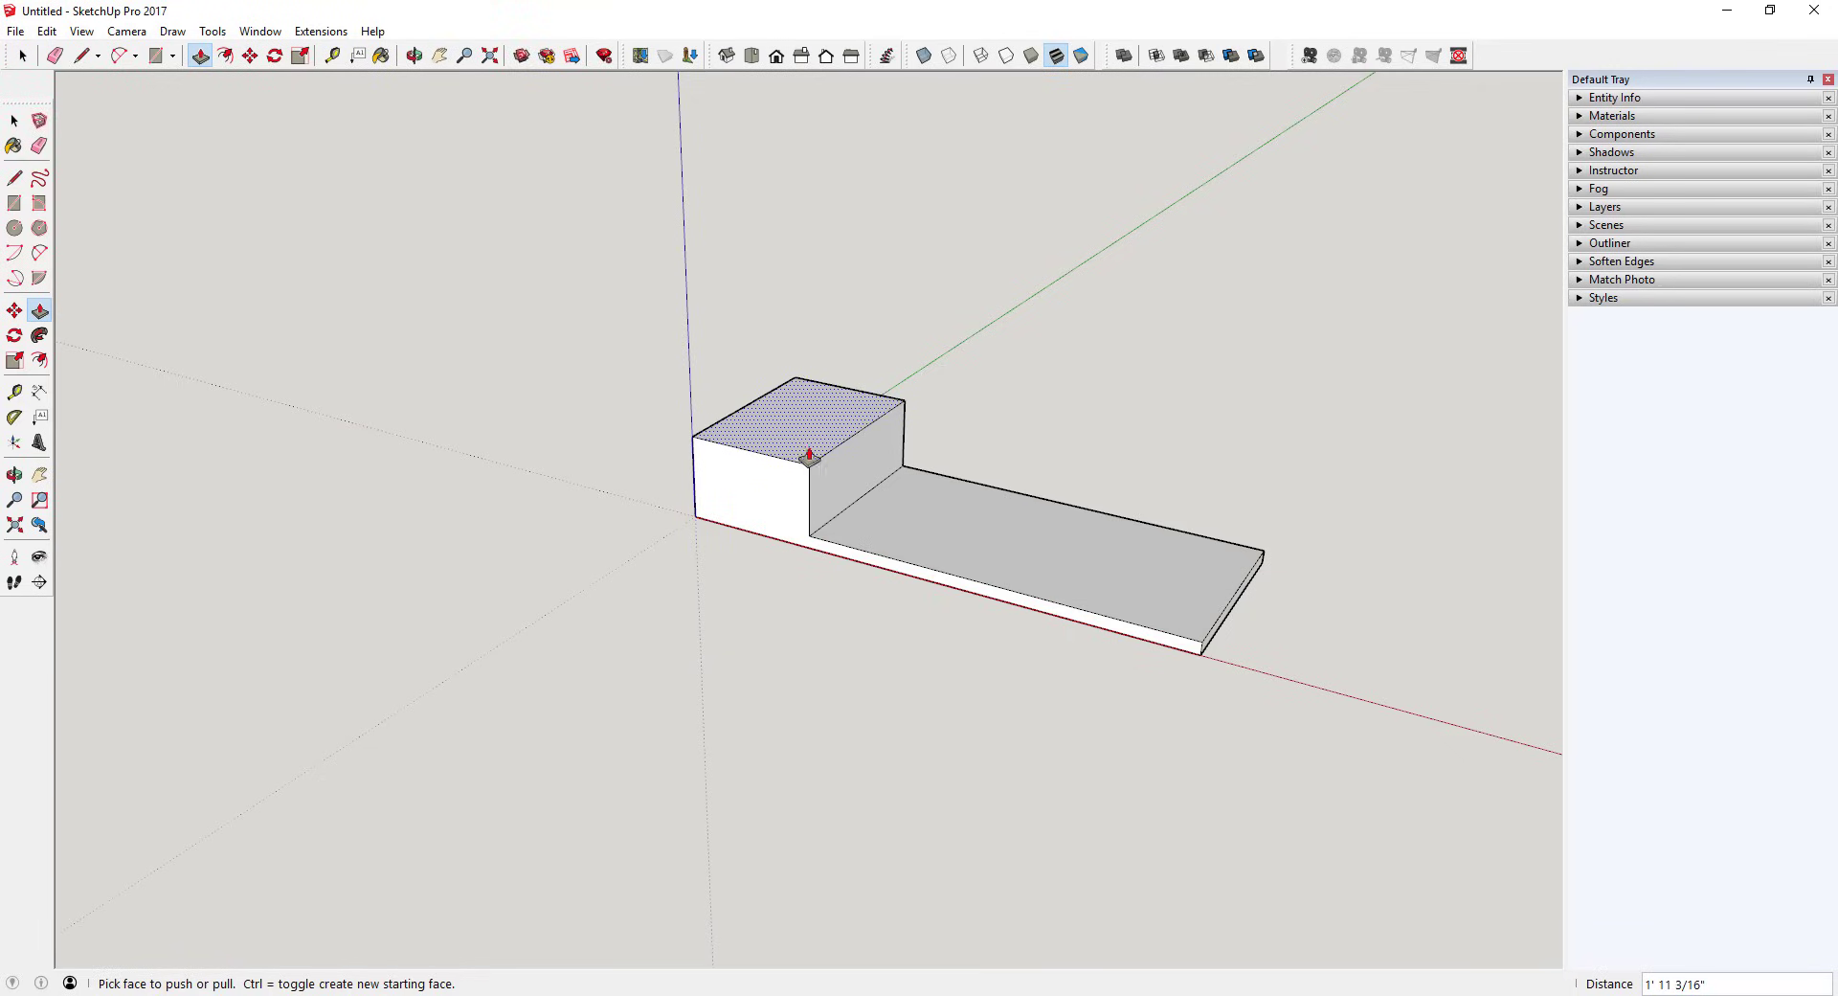
key(space)
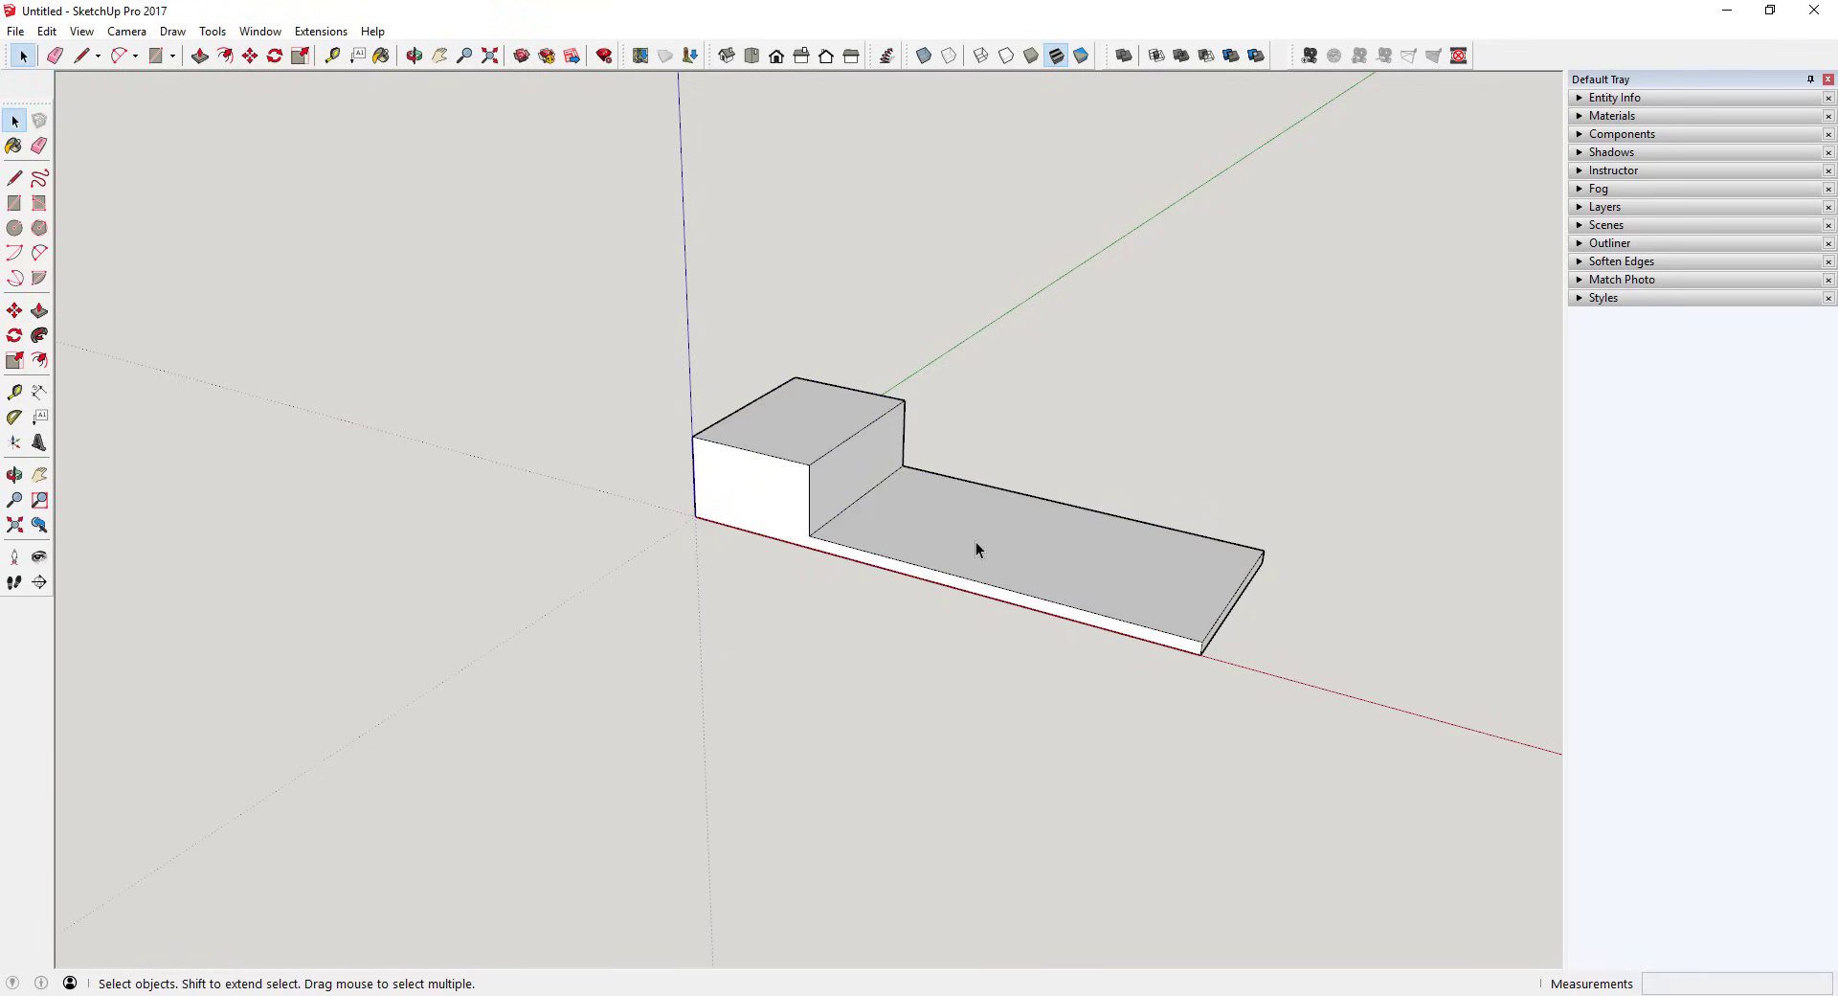
Split the block's step face with a line and pull the new face into a middle step.
key(l)
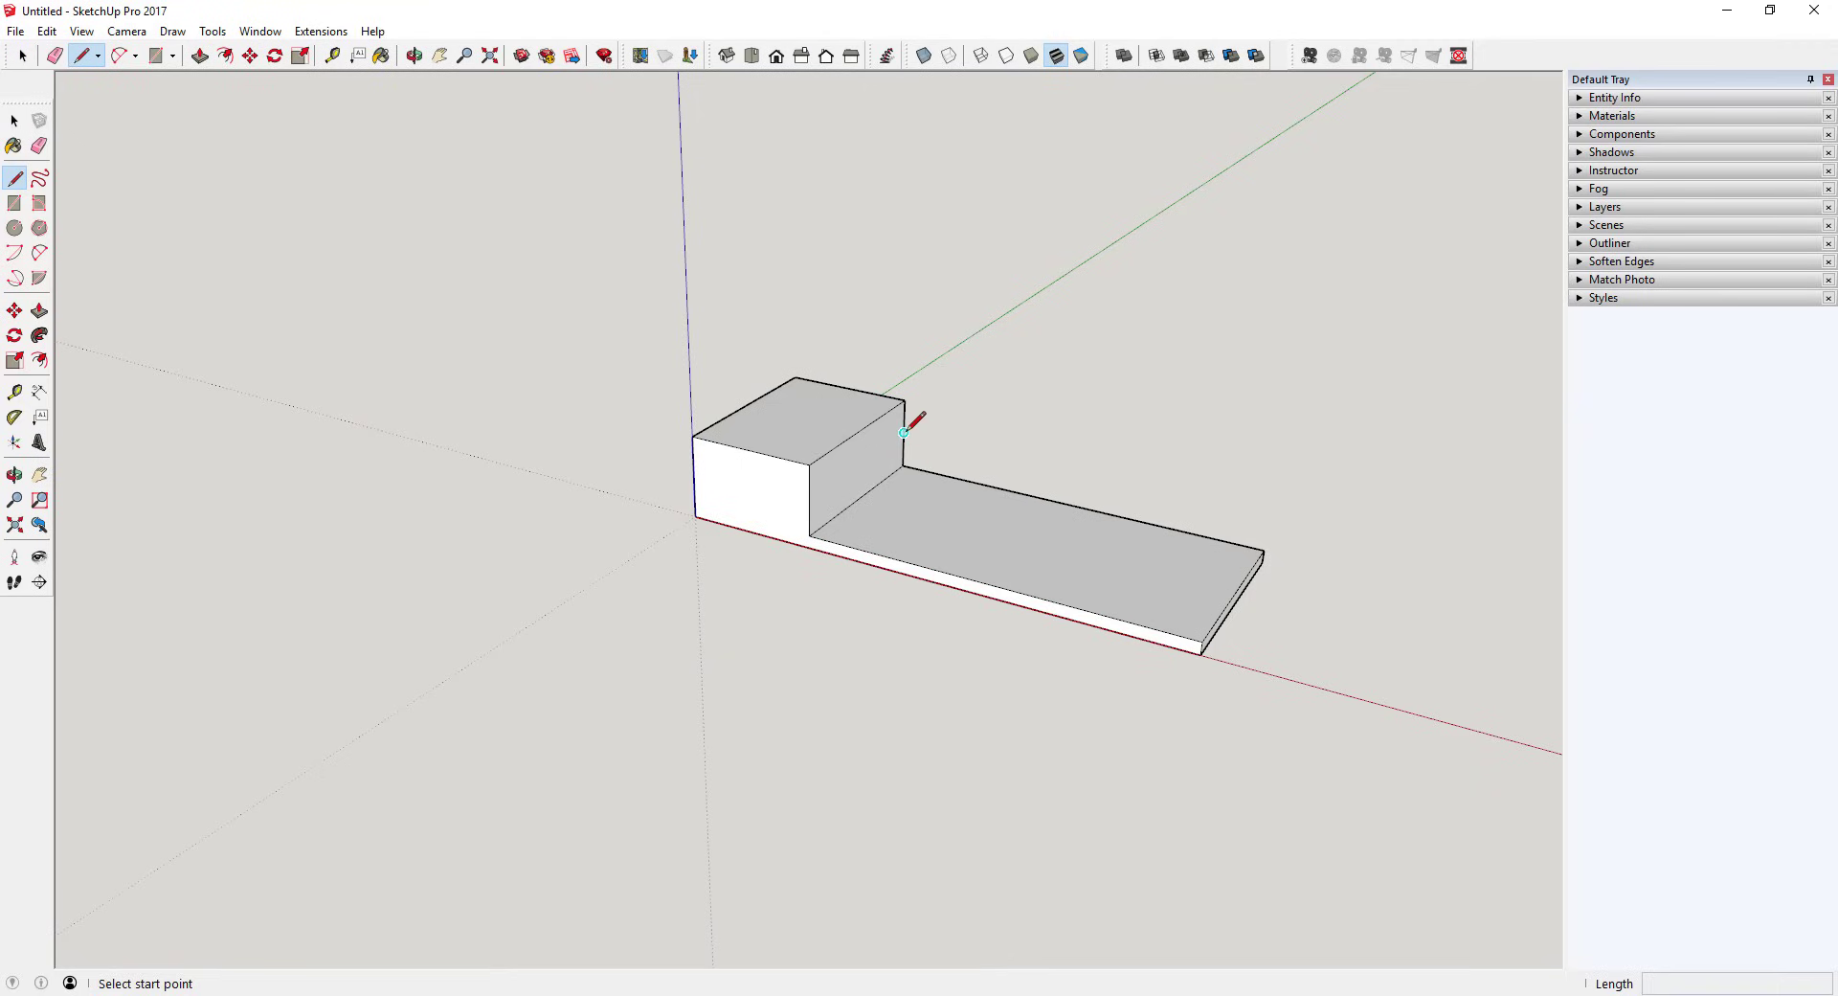
click(904, 432)
click(810, 498)
key(space)
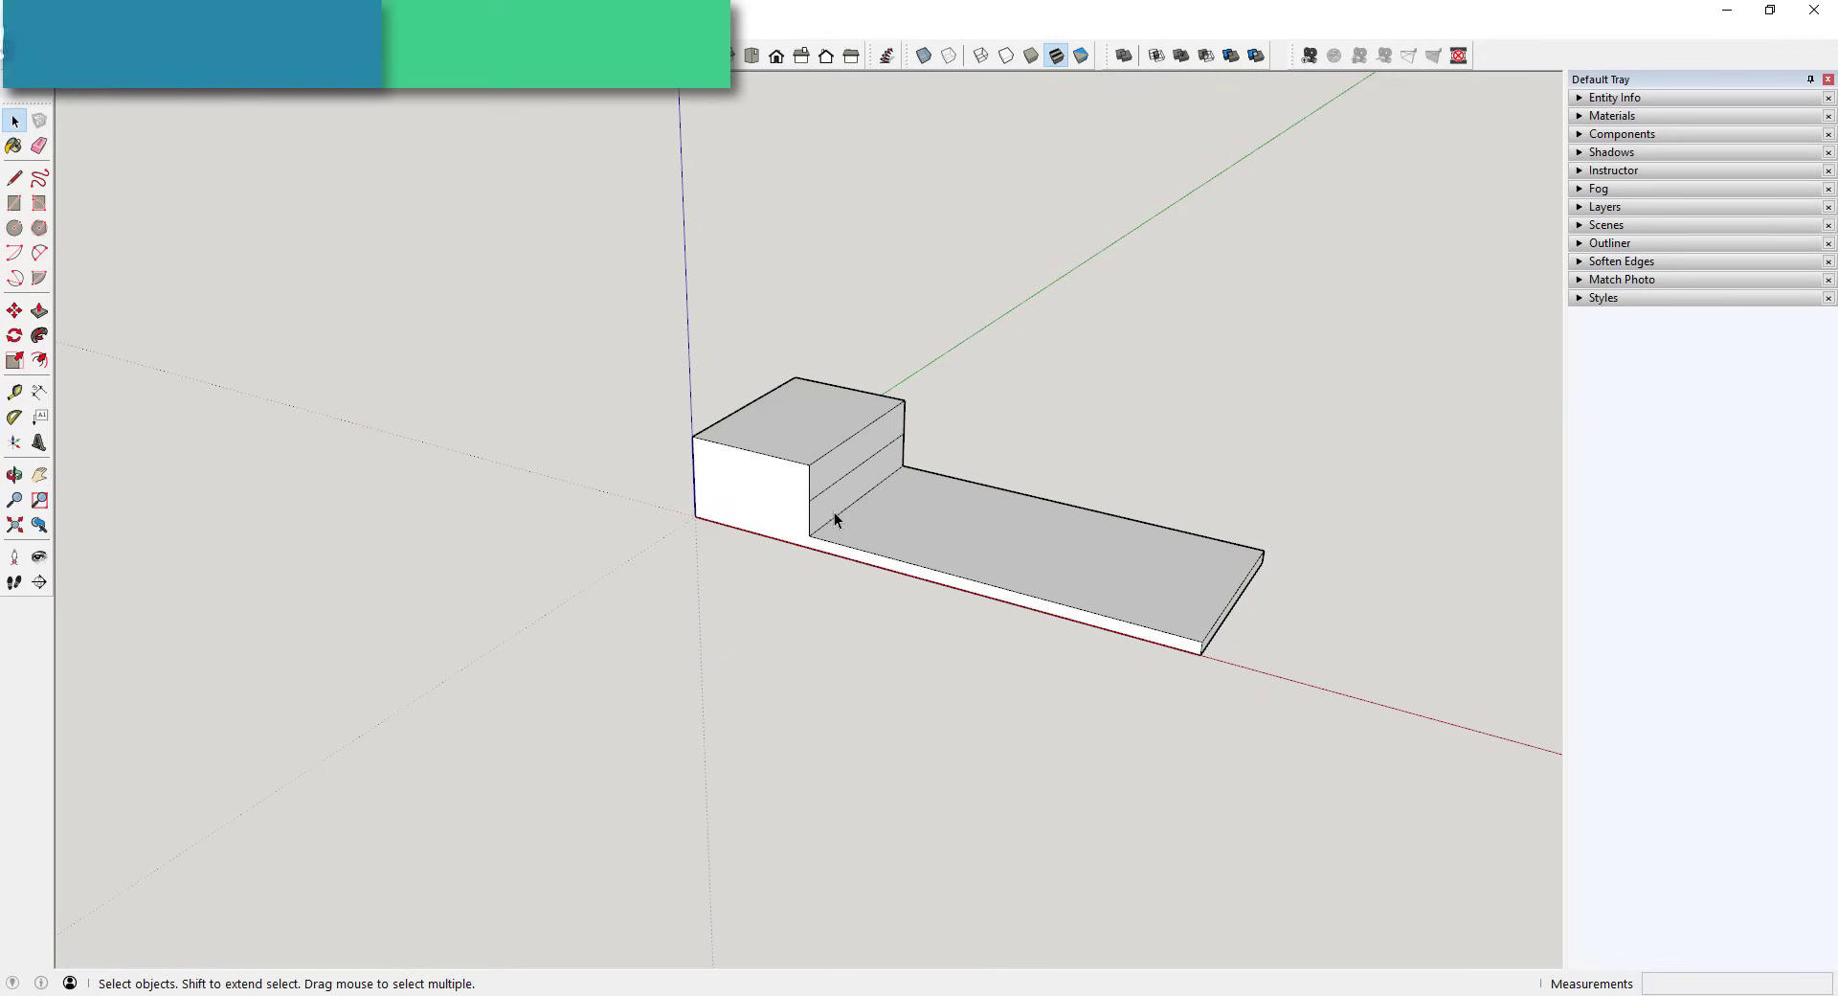
key(p)
click(846, 515)
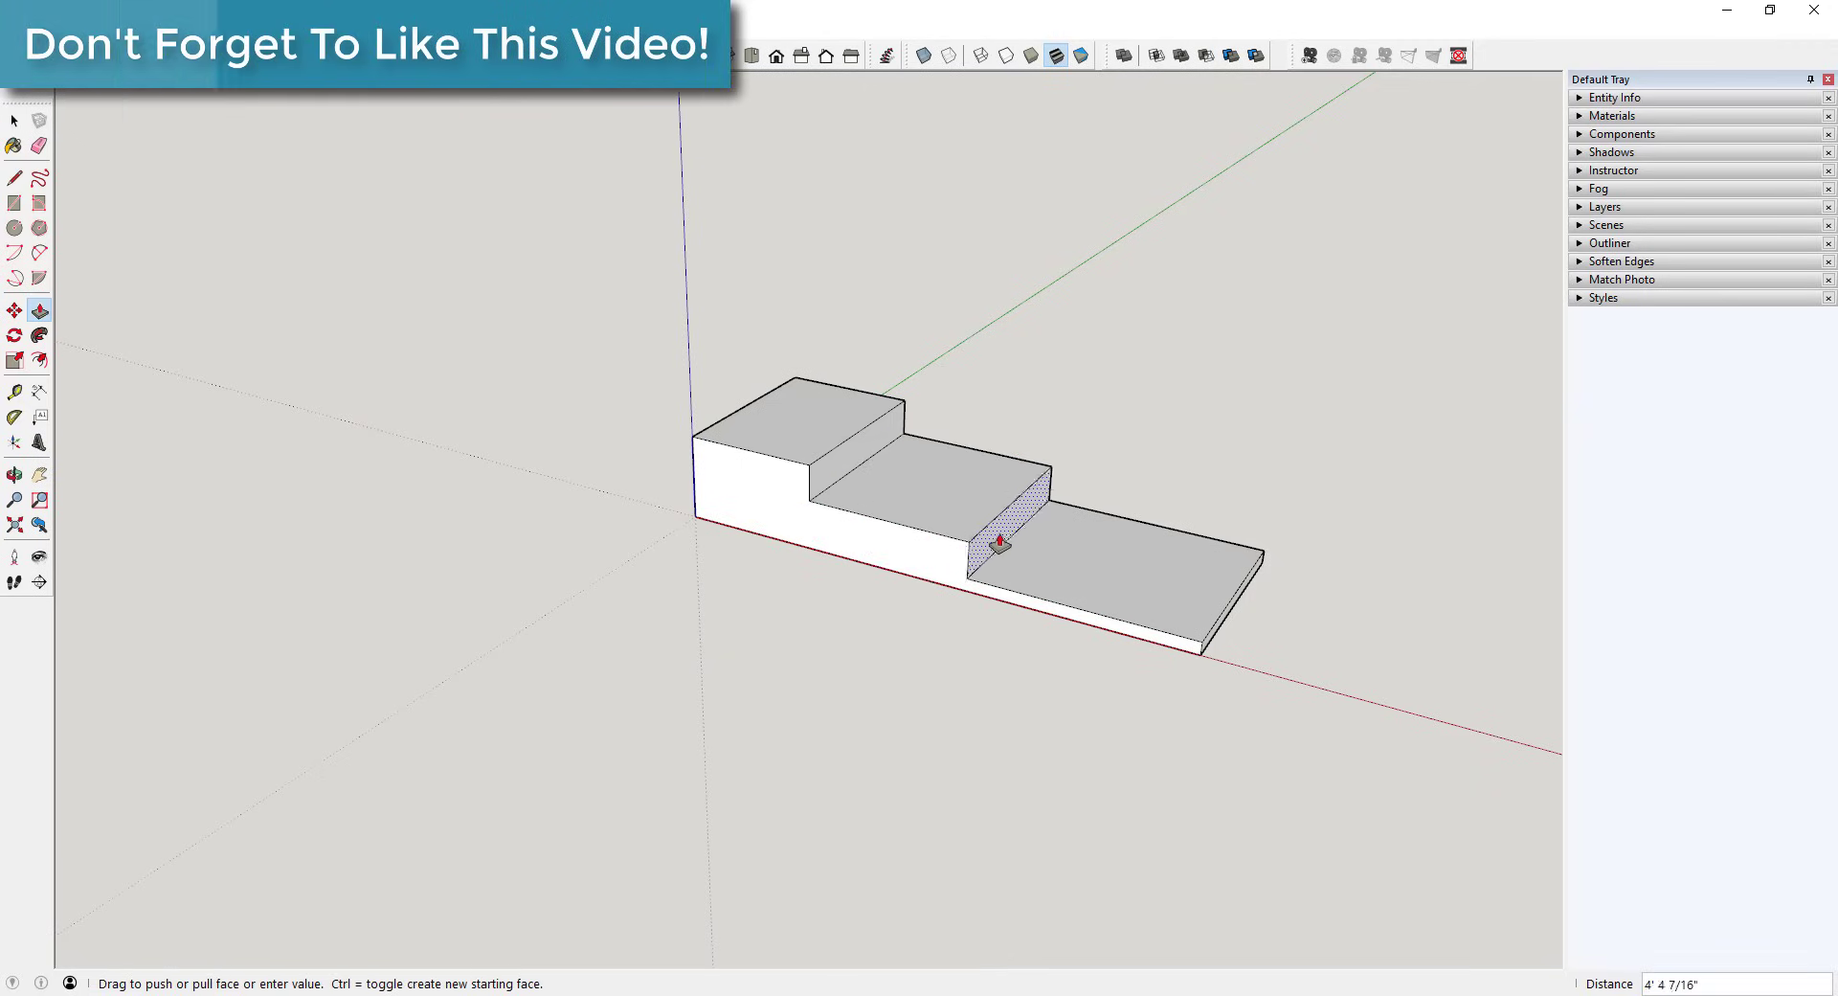
click(1065, 561)
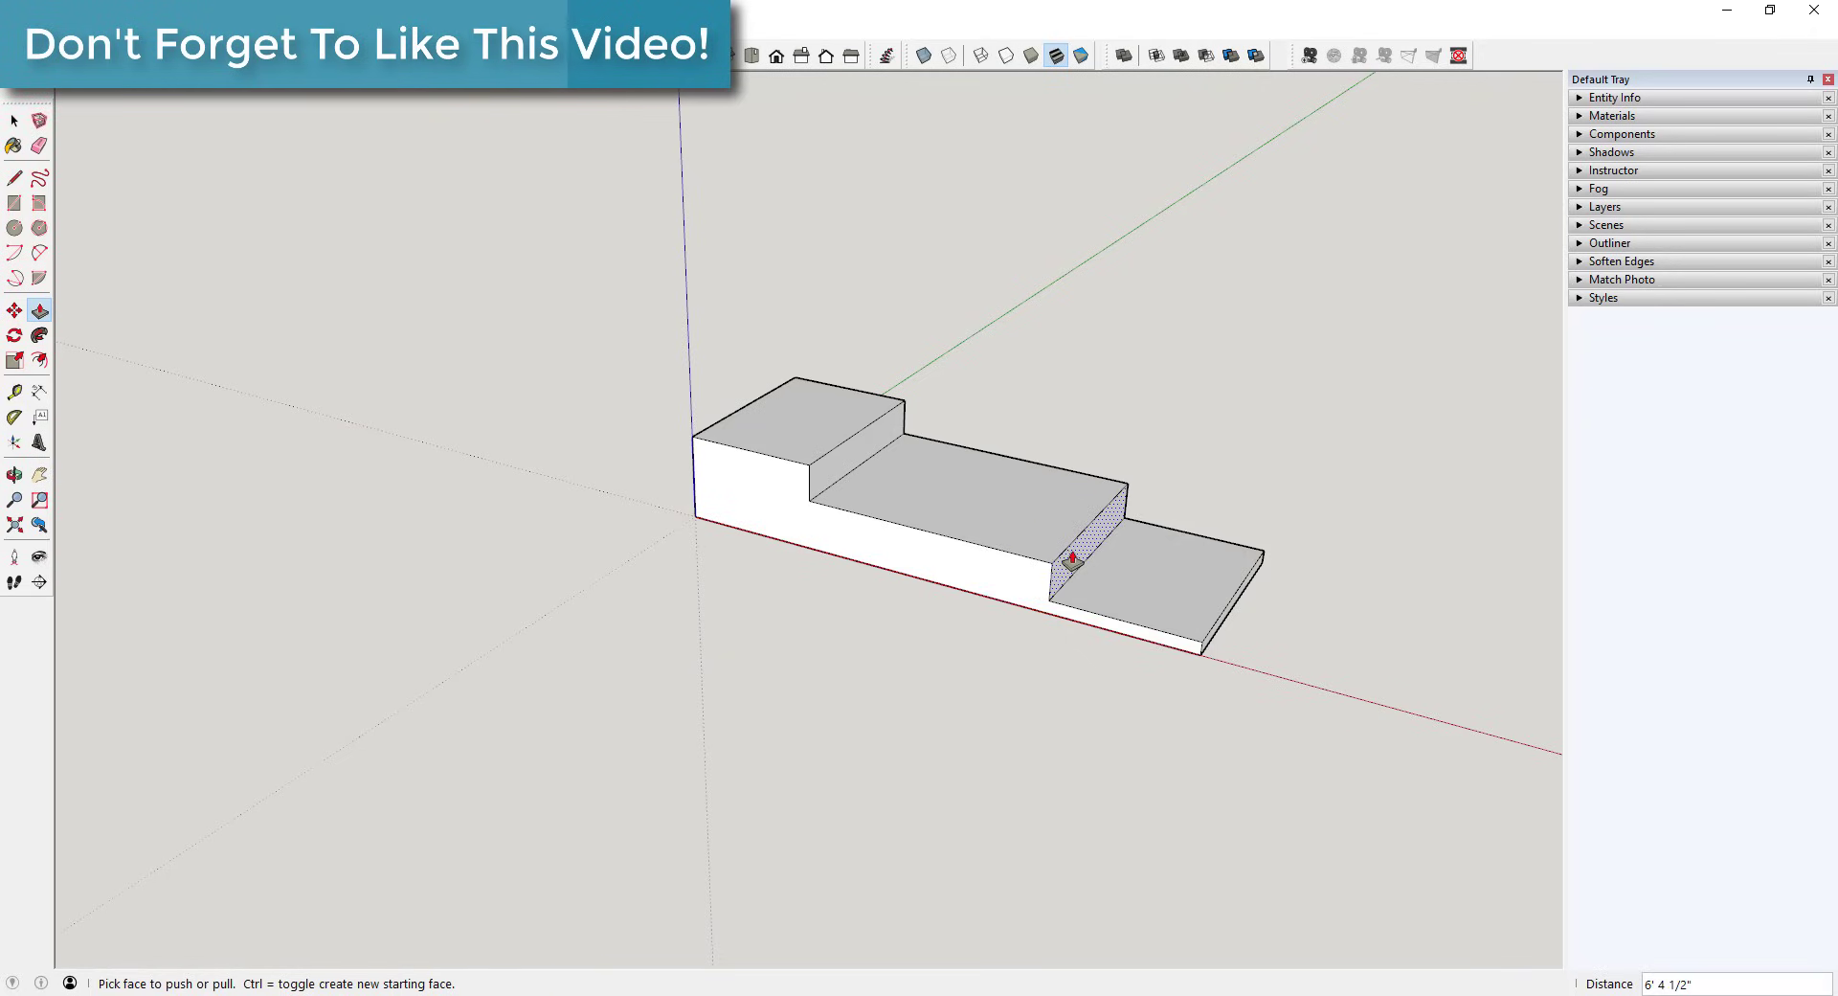
key(space)
Adjust the middle riser, pushing it back then pulling it forward to the lower step.
middle_drag(1013, 549, 1053, 538)
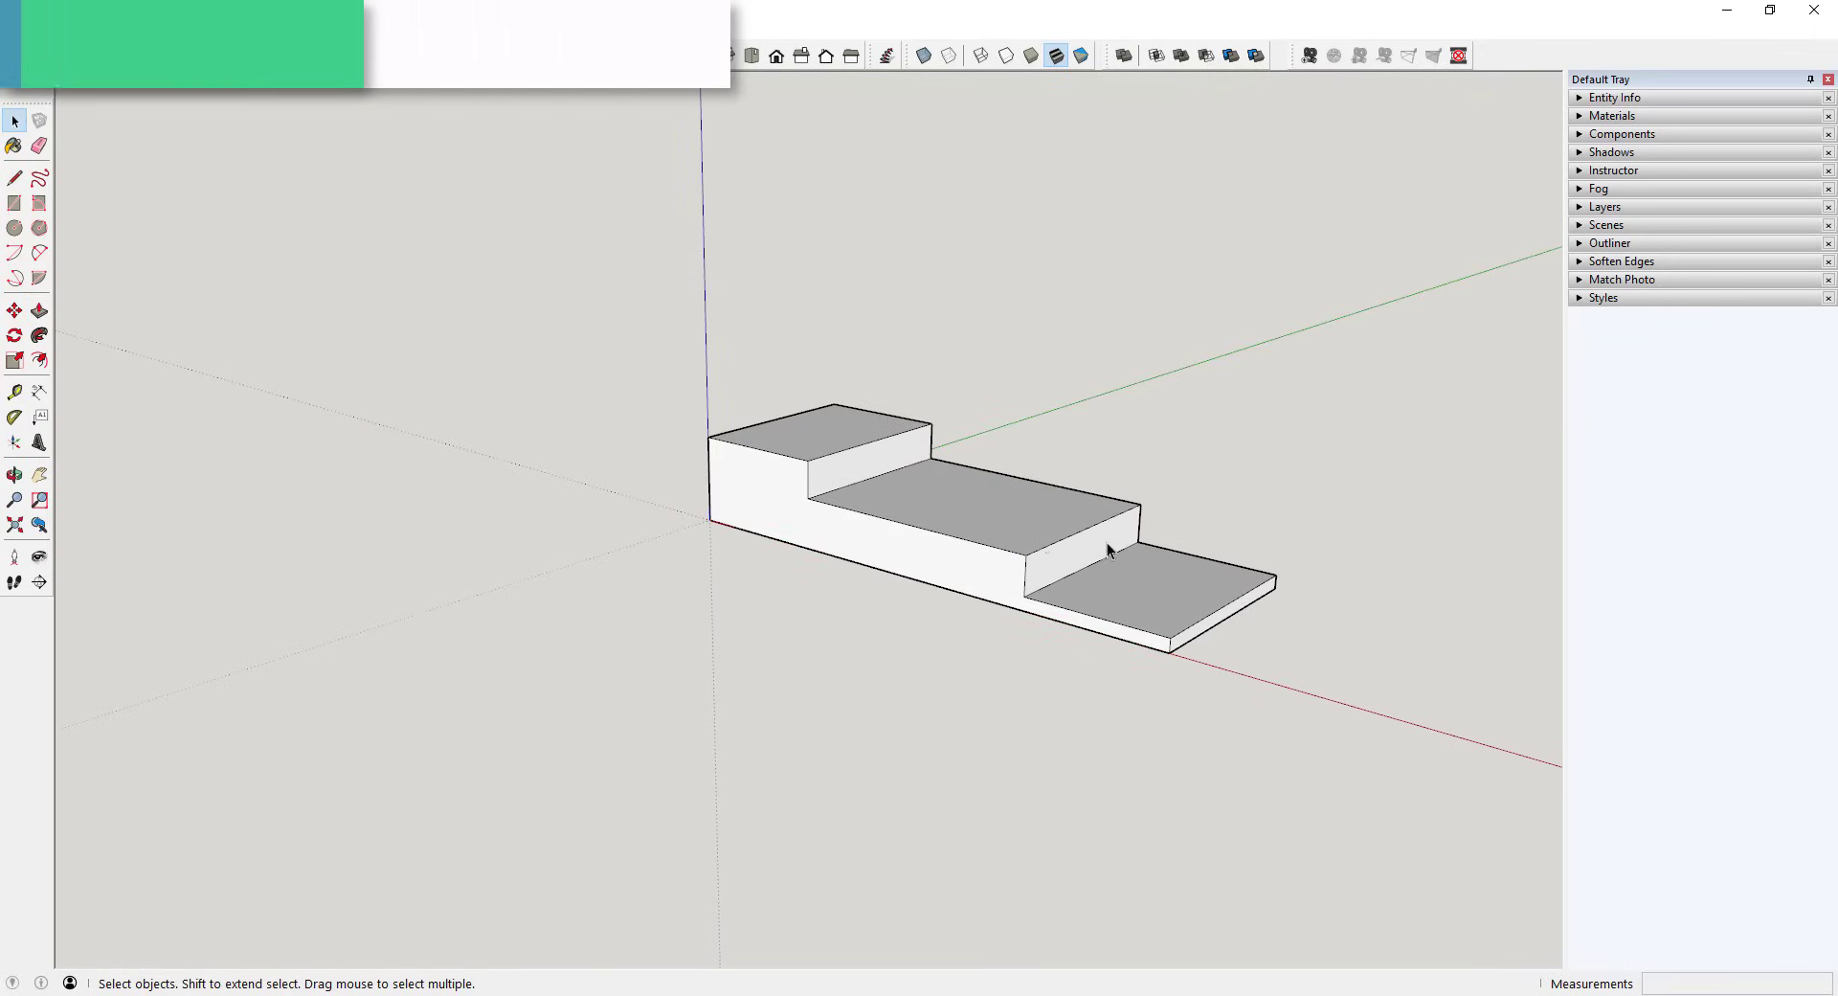
key(p)
click(1051, 567)
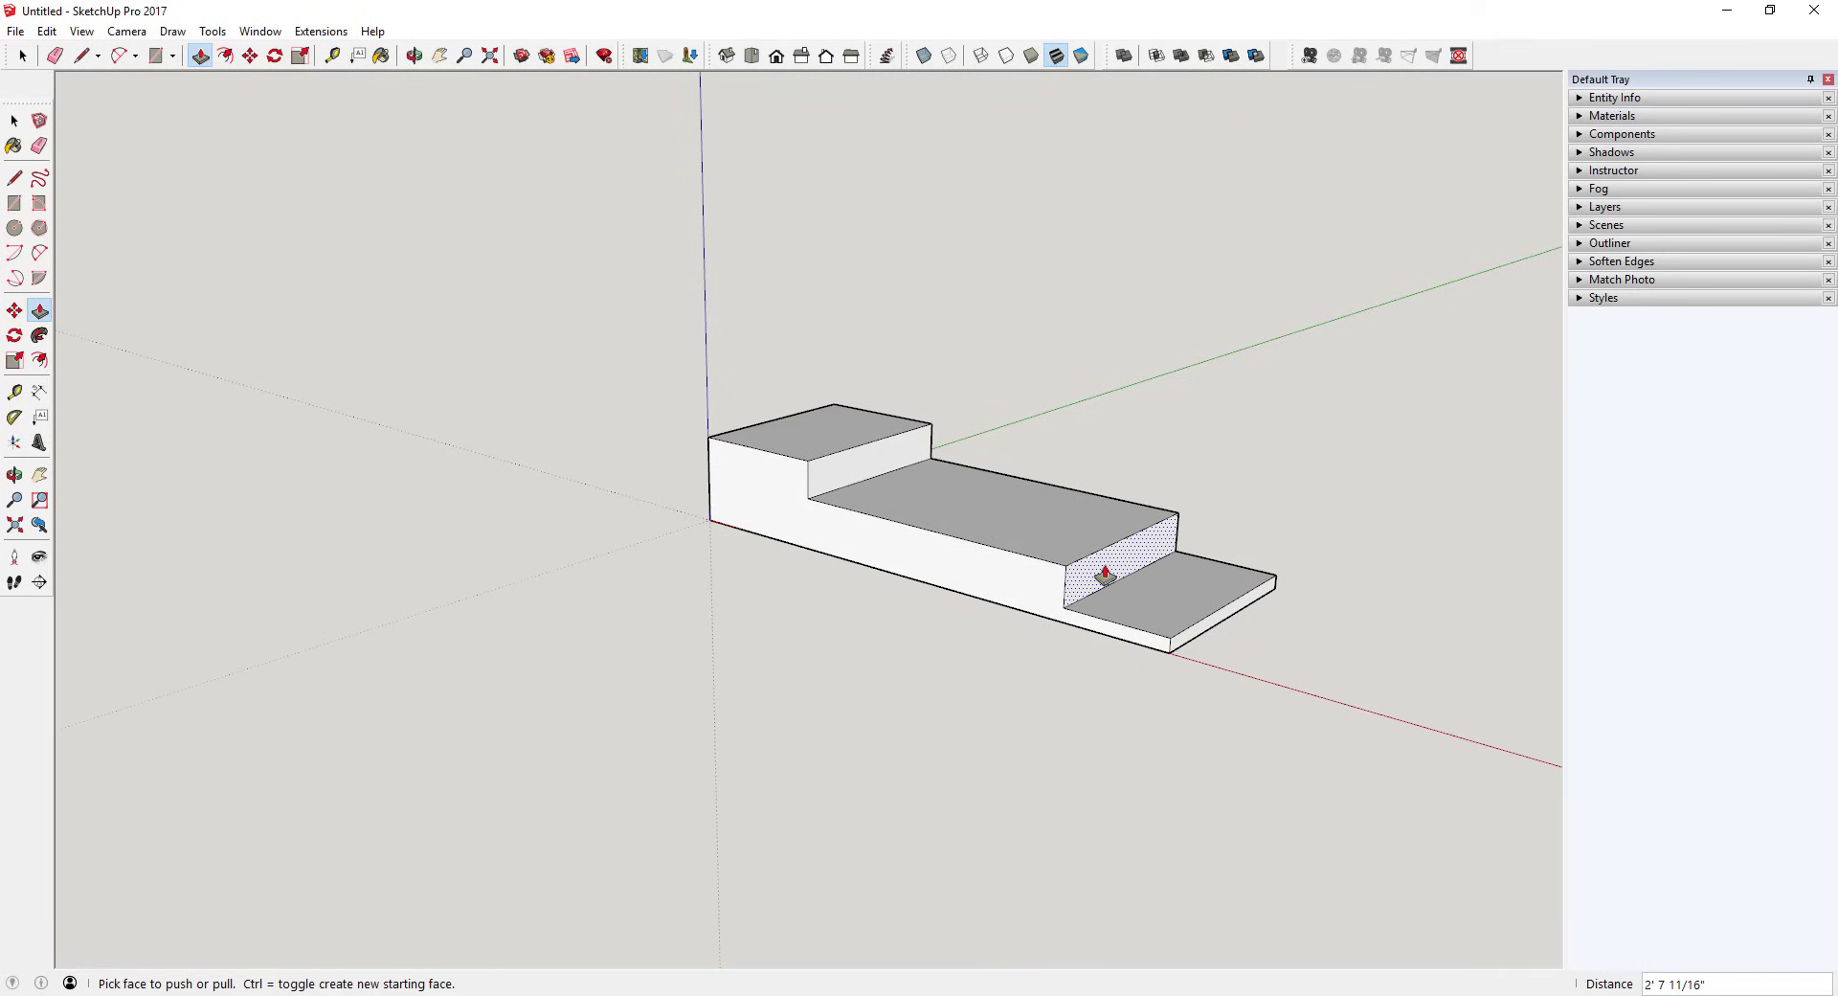
click(897, 538)
click(897, 538)
click(1163, 565)
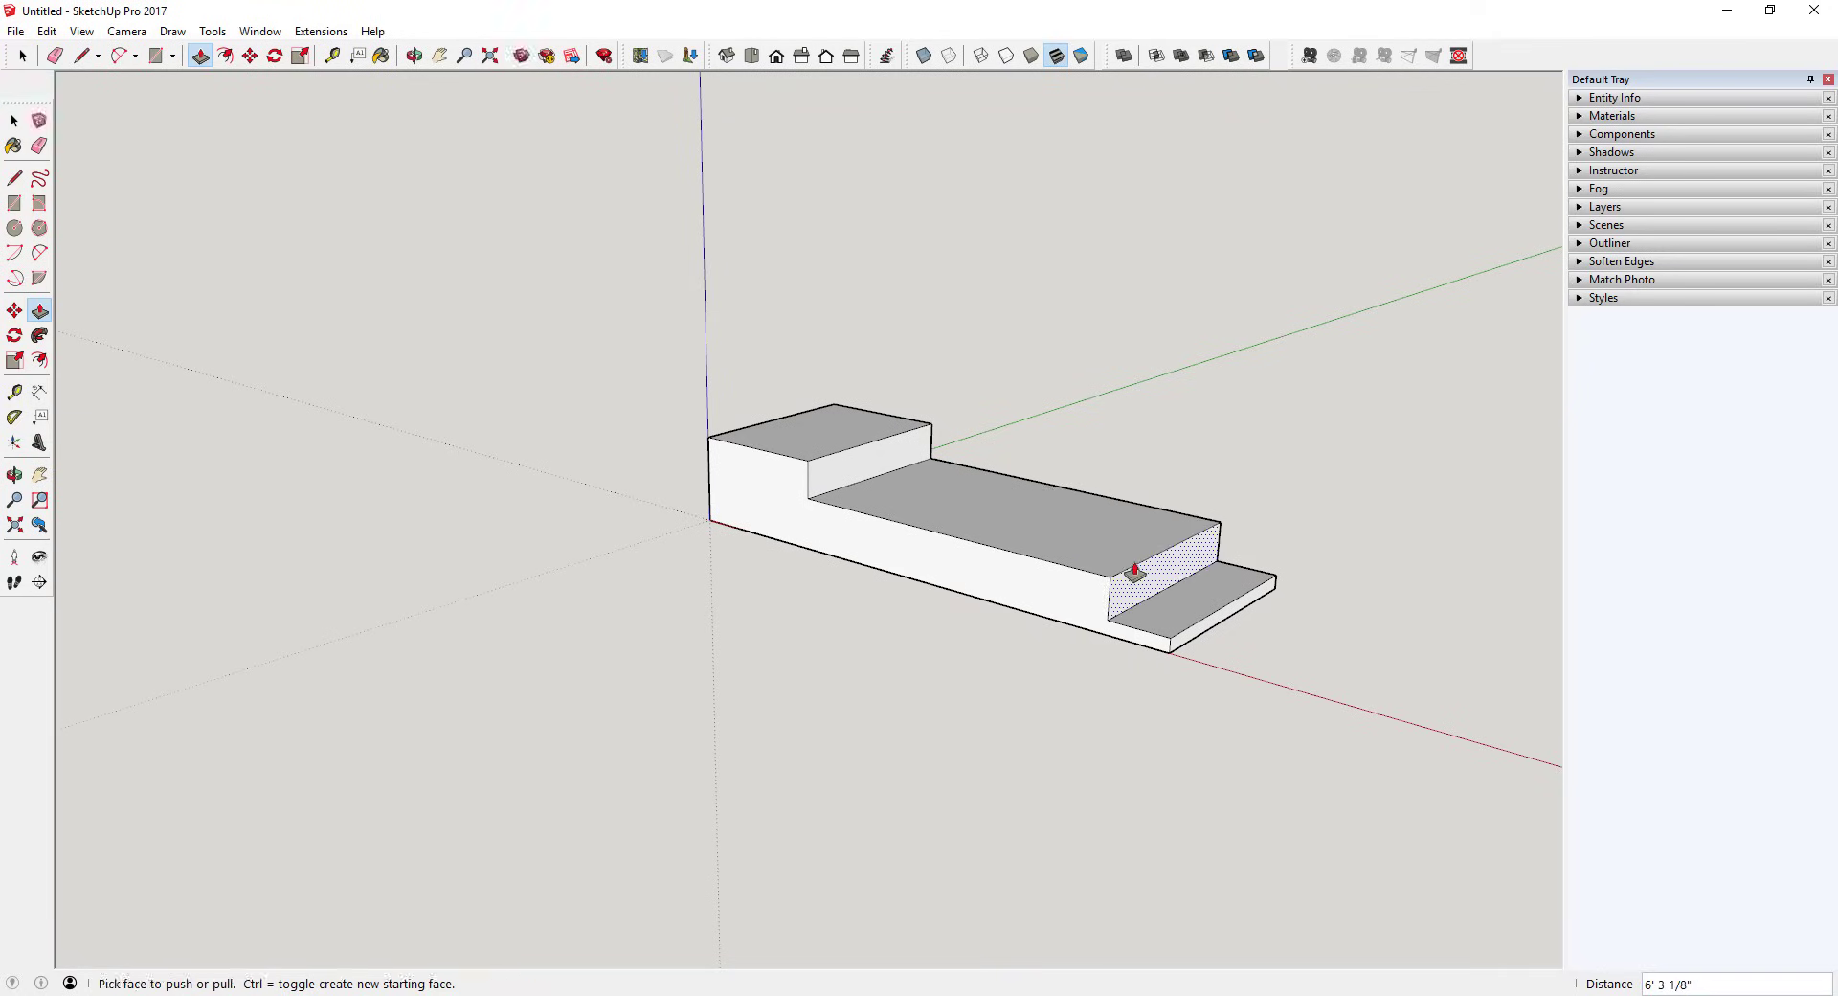
key(space)
Push the block's front face back to make the stepped block thinner.
key(p)
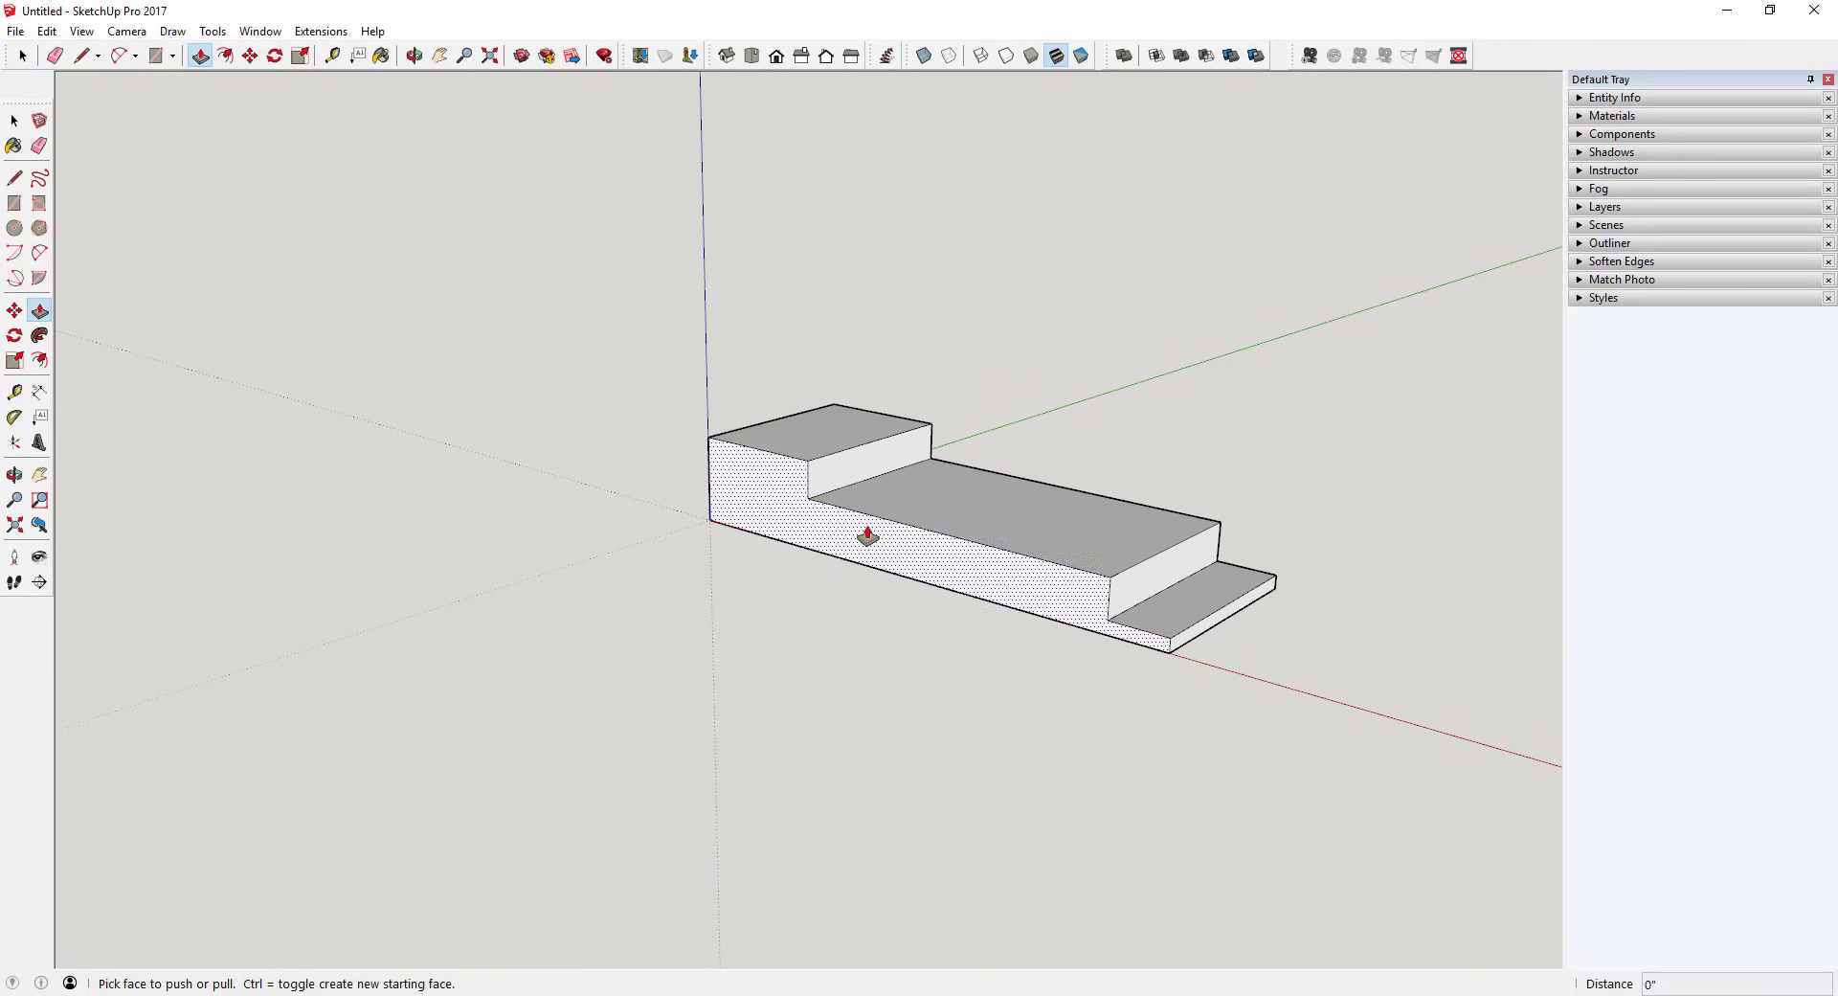
click(780, 500)
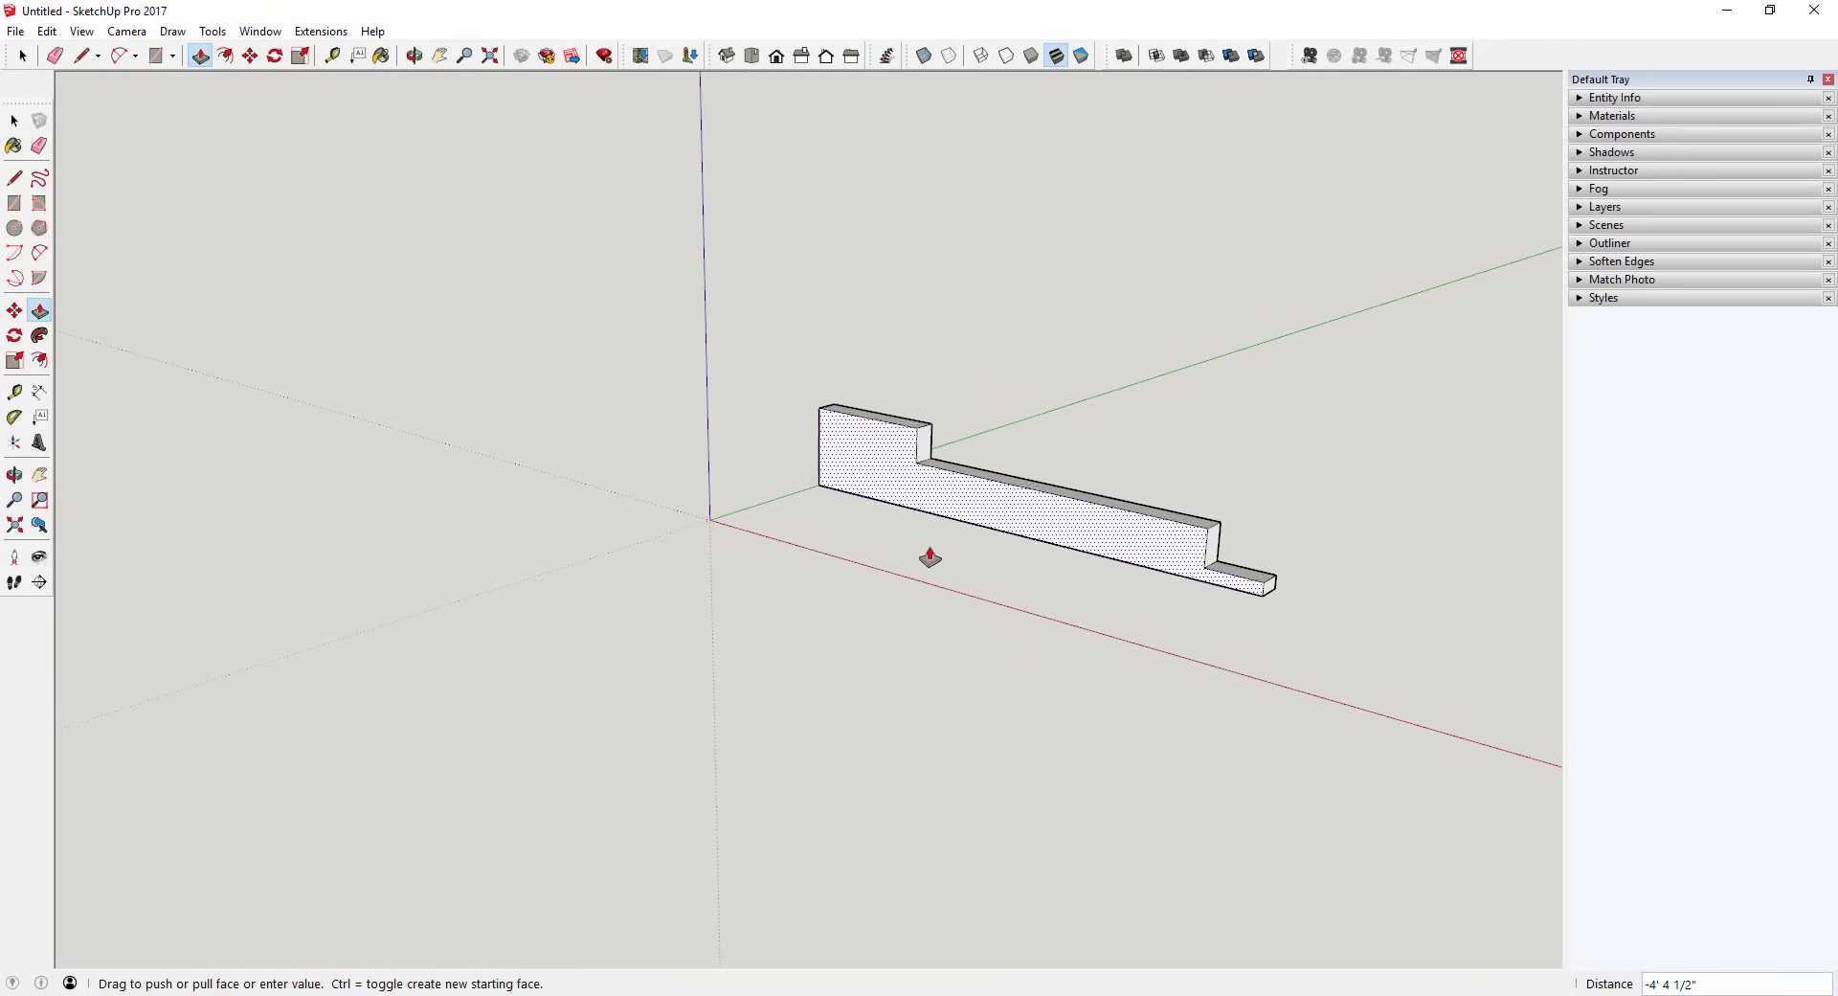
click(1062, 582)
middle_drag(1062, 582, 1059, 578)
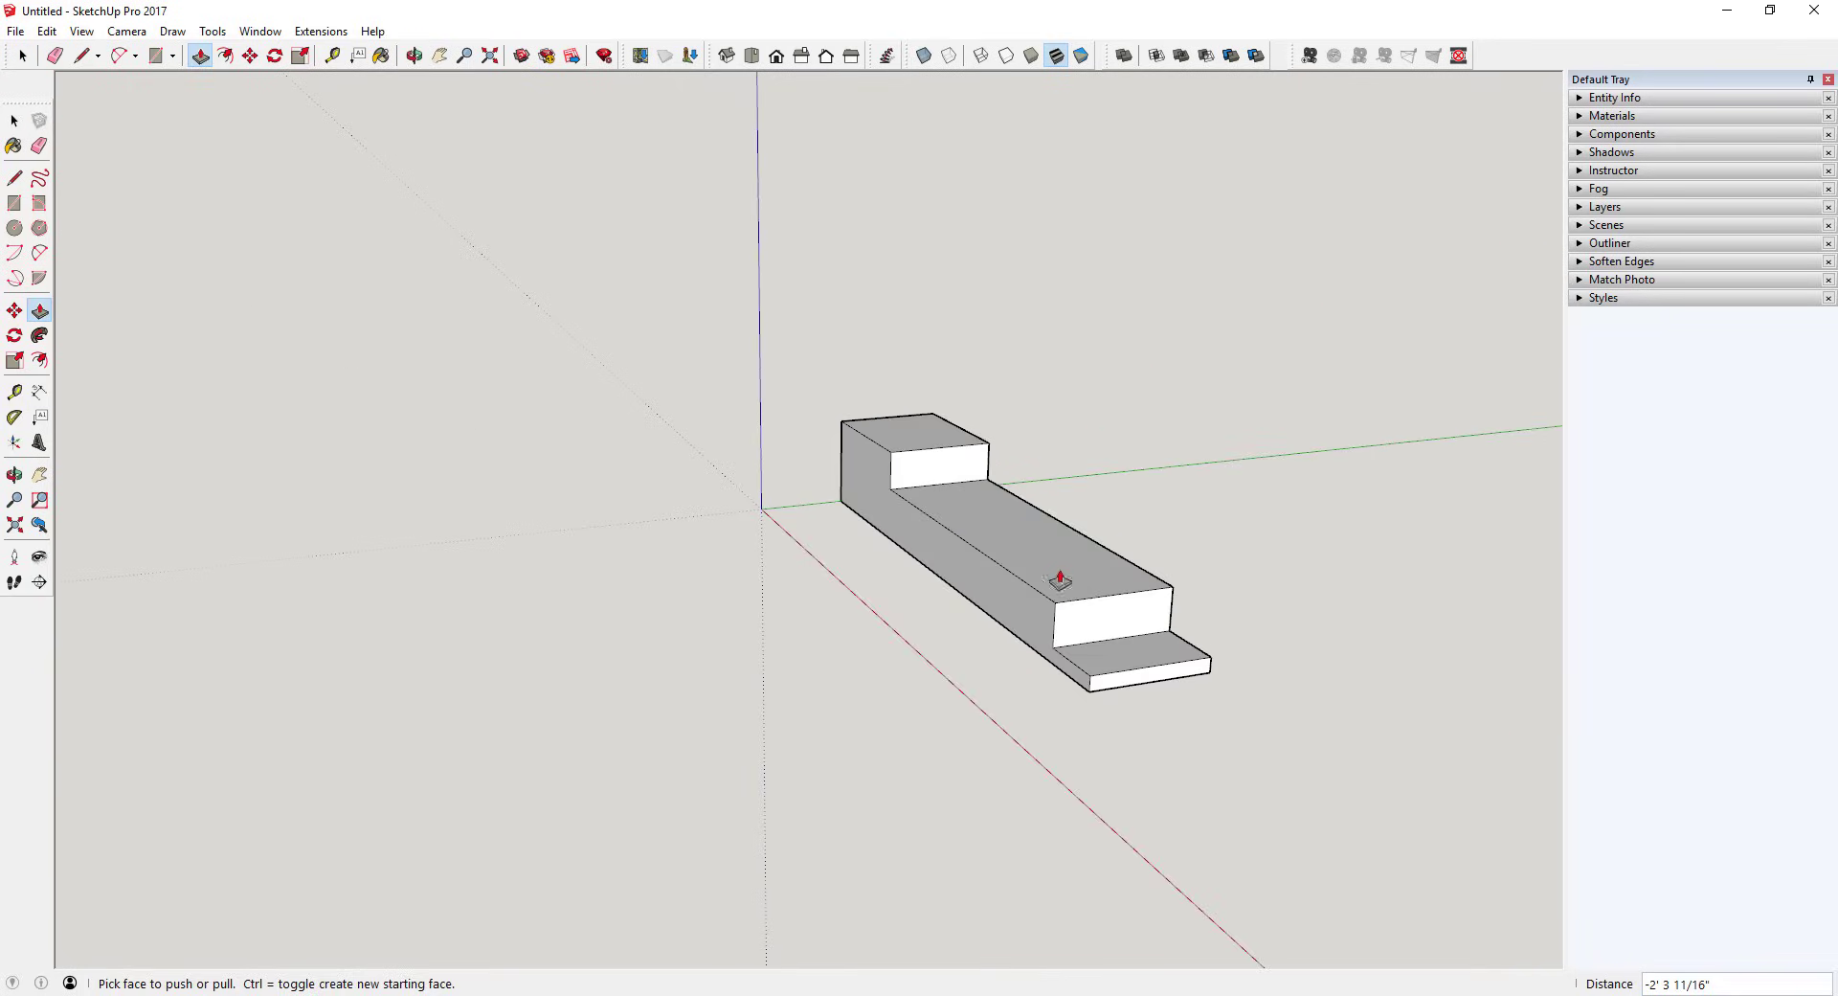
Pull the lower step's end face outward to lengthen it.
click(1134, 668)
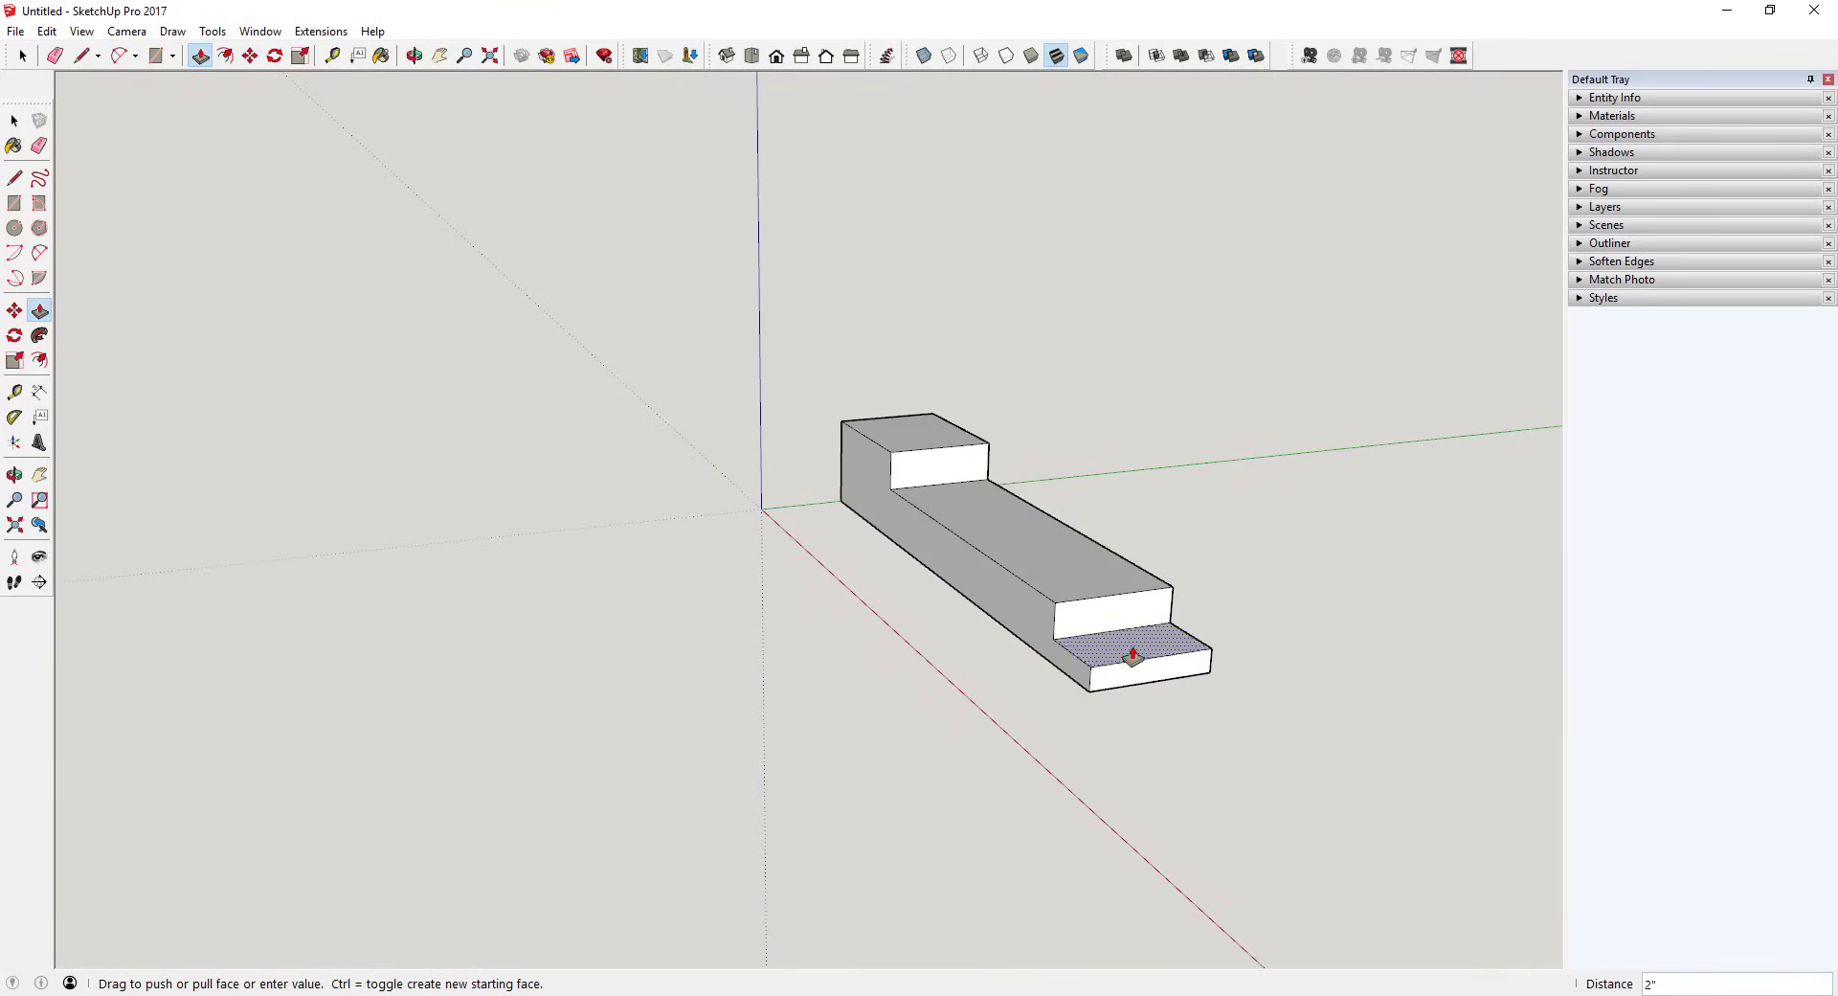
click(1133, 670)
click(1134, 680)
click(1221, 711)
click(1110, 704)
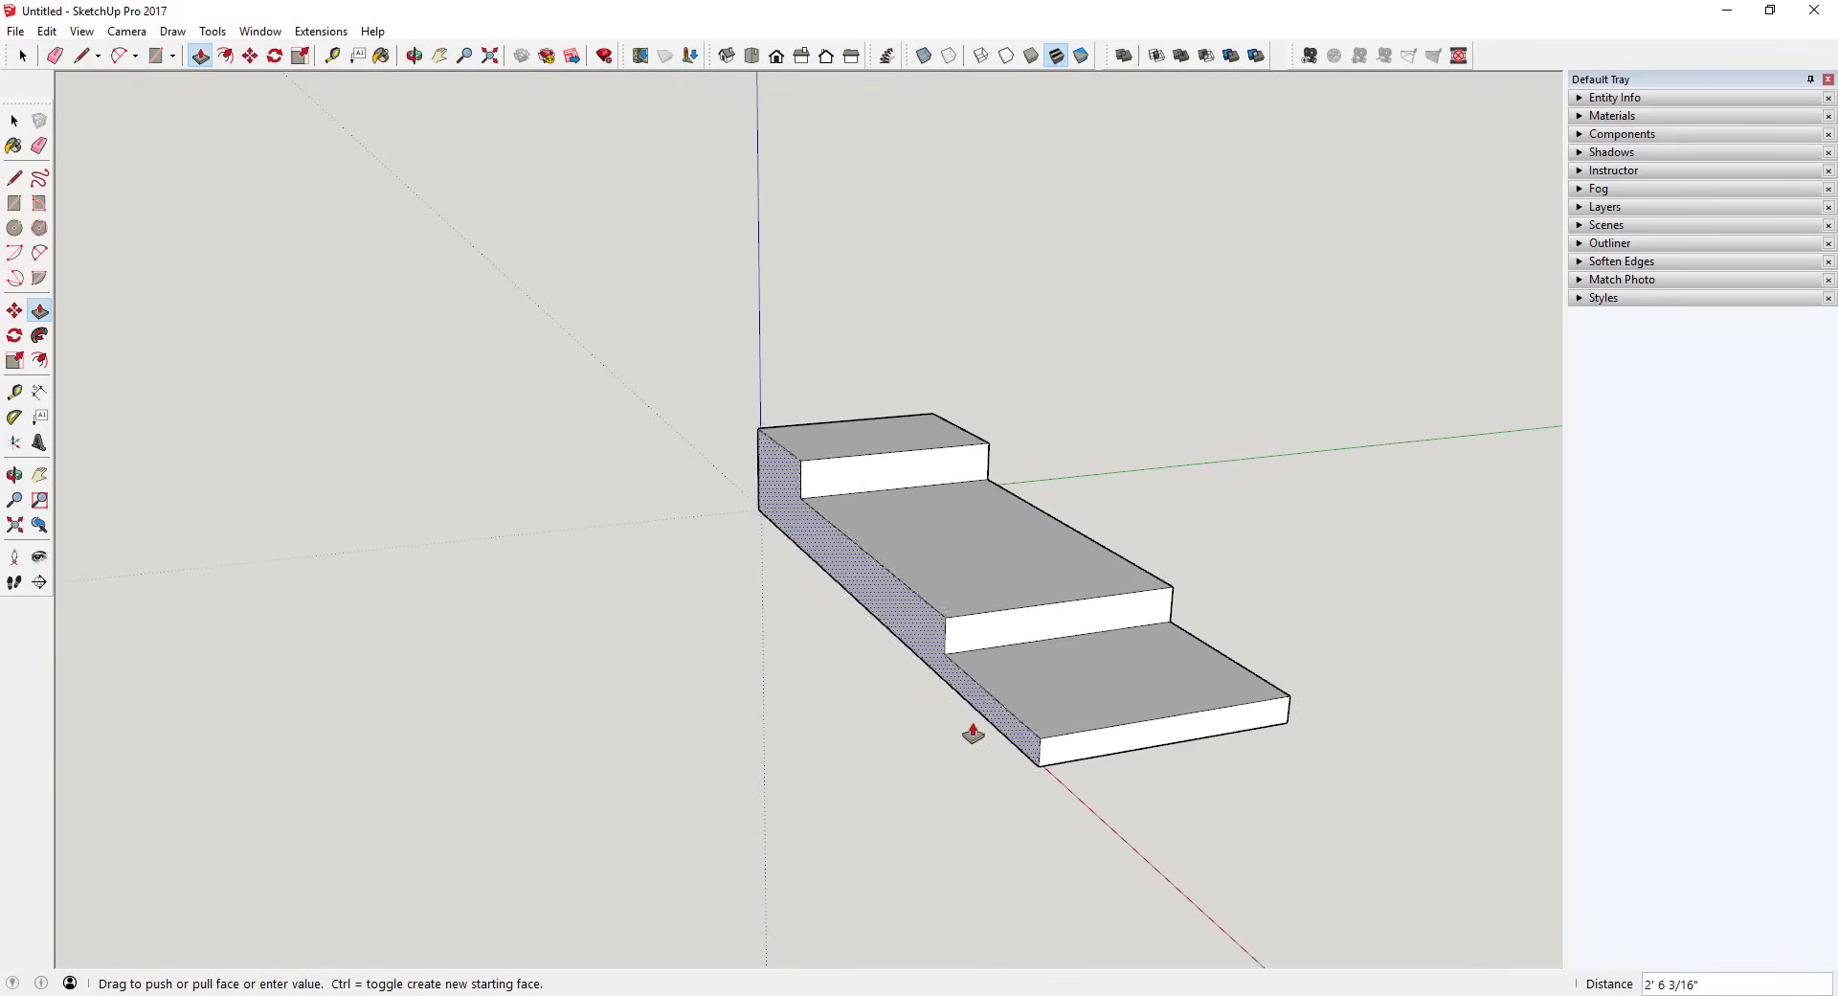
key(space)
middle_drag(1009, 687, 1008, 587)
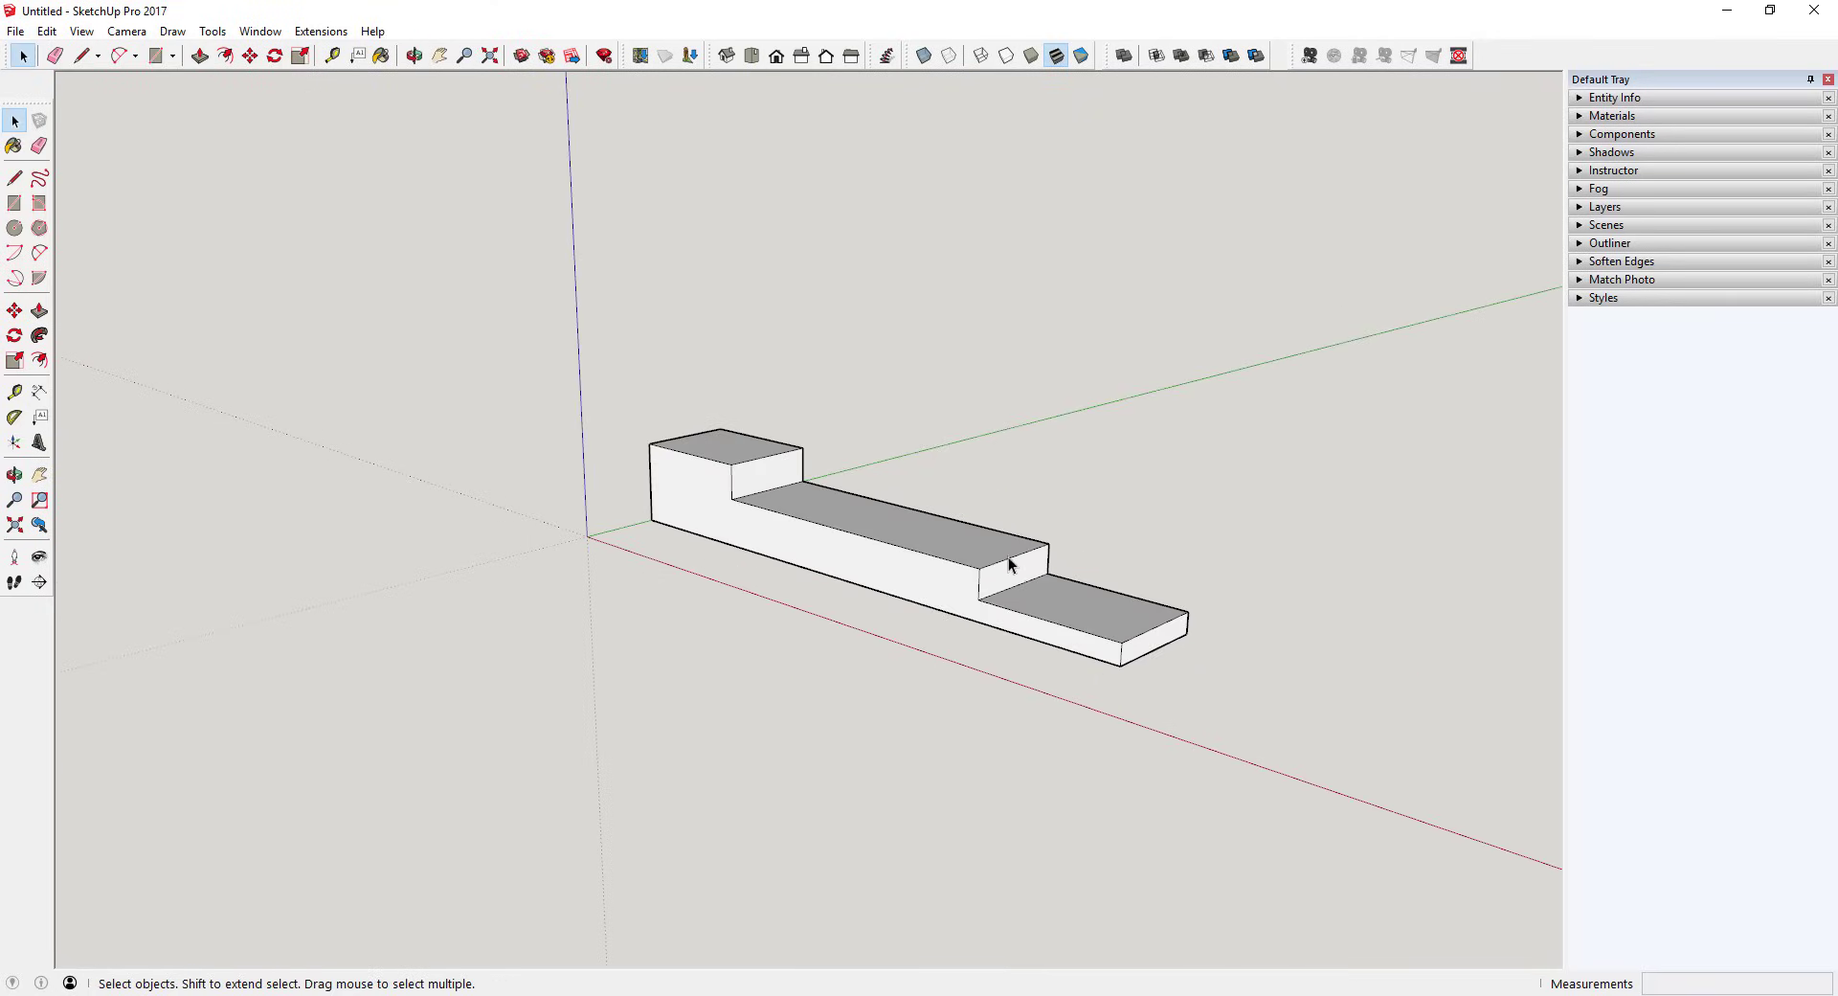
Split the middle step's top face with a line and raise the split part into a tall block.
key(l)
click(917, 508)
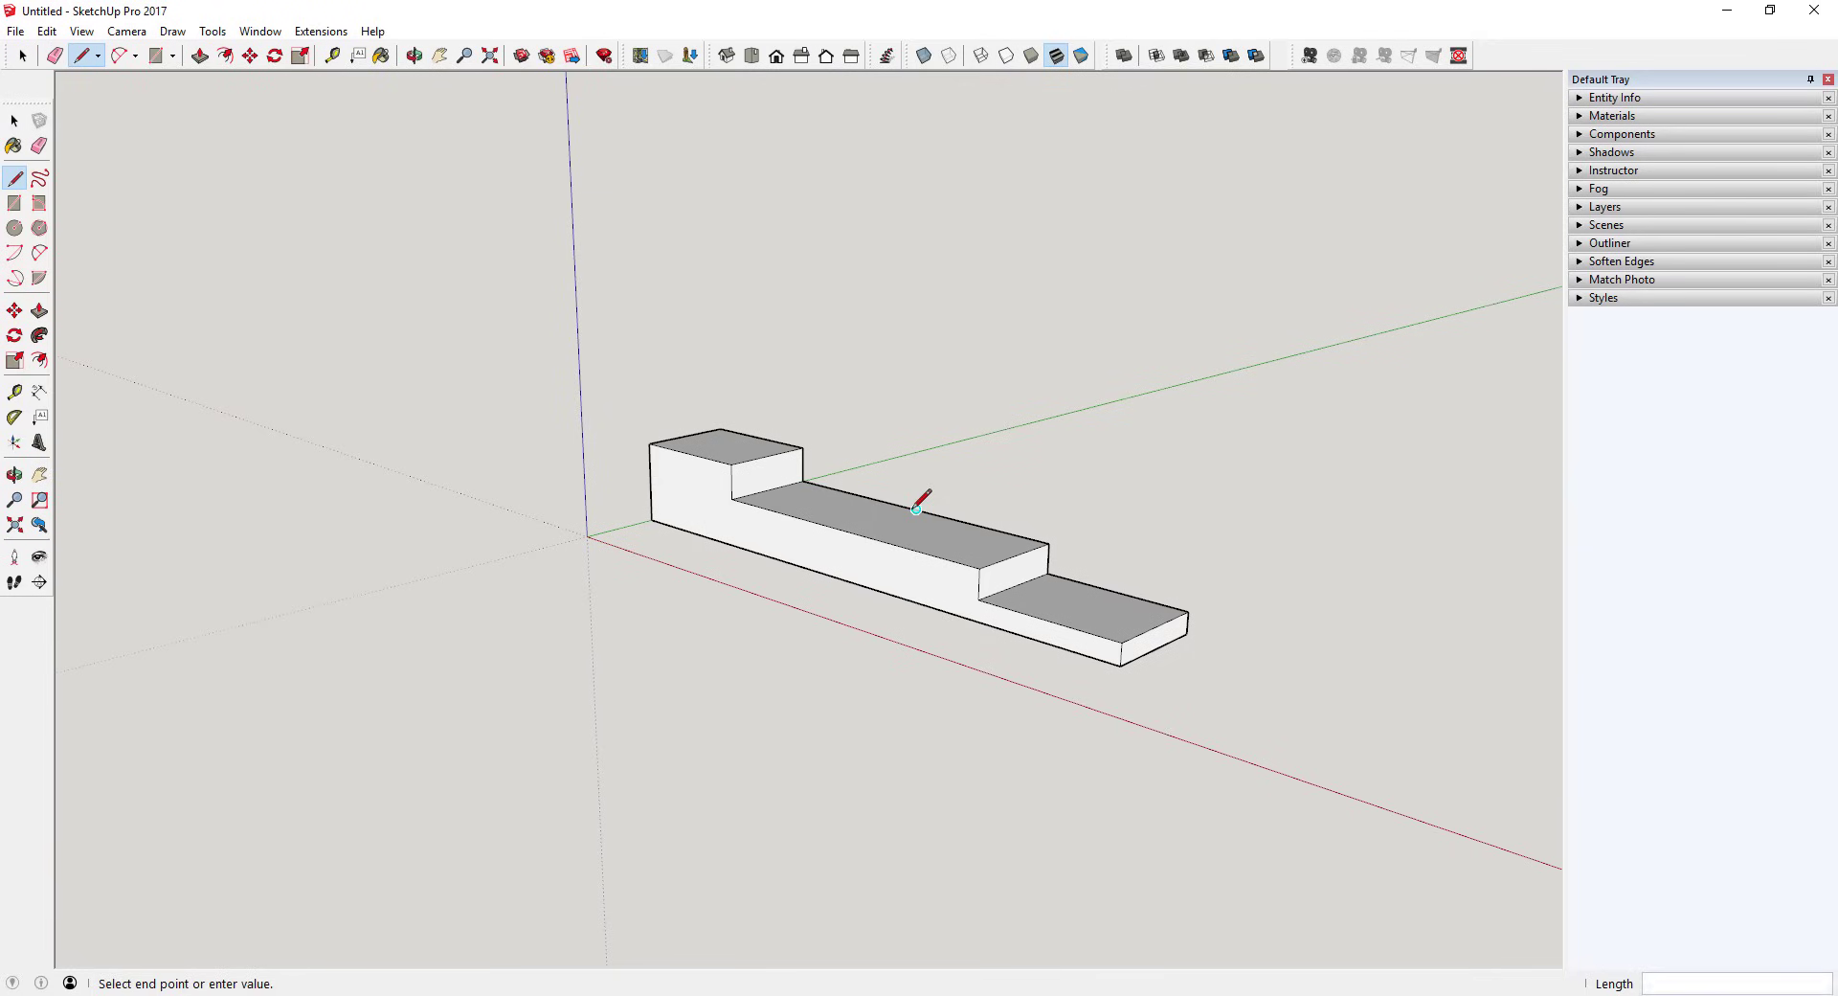
click(848, 528)
key(space)
key(p)
click(972, 555)
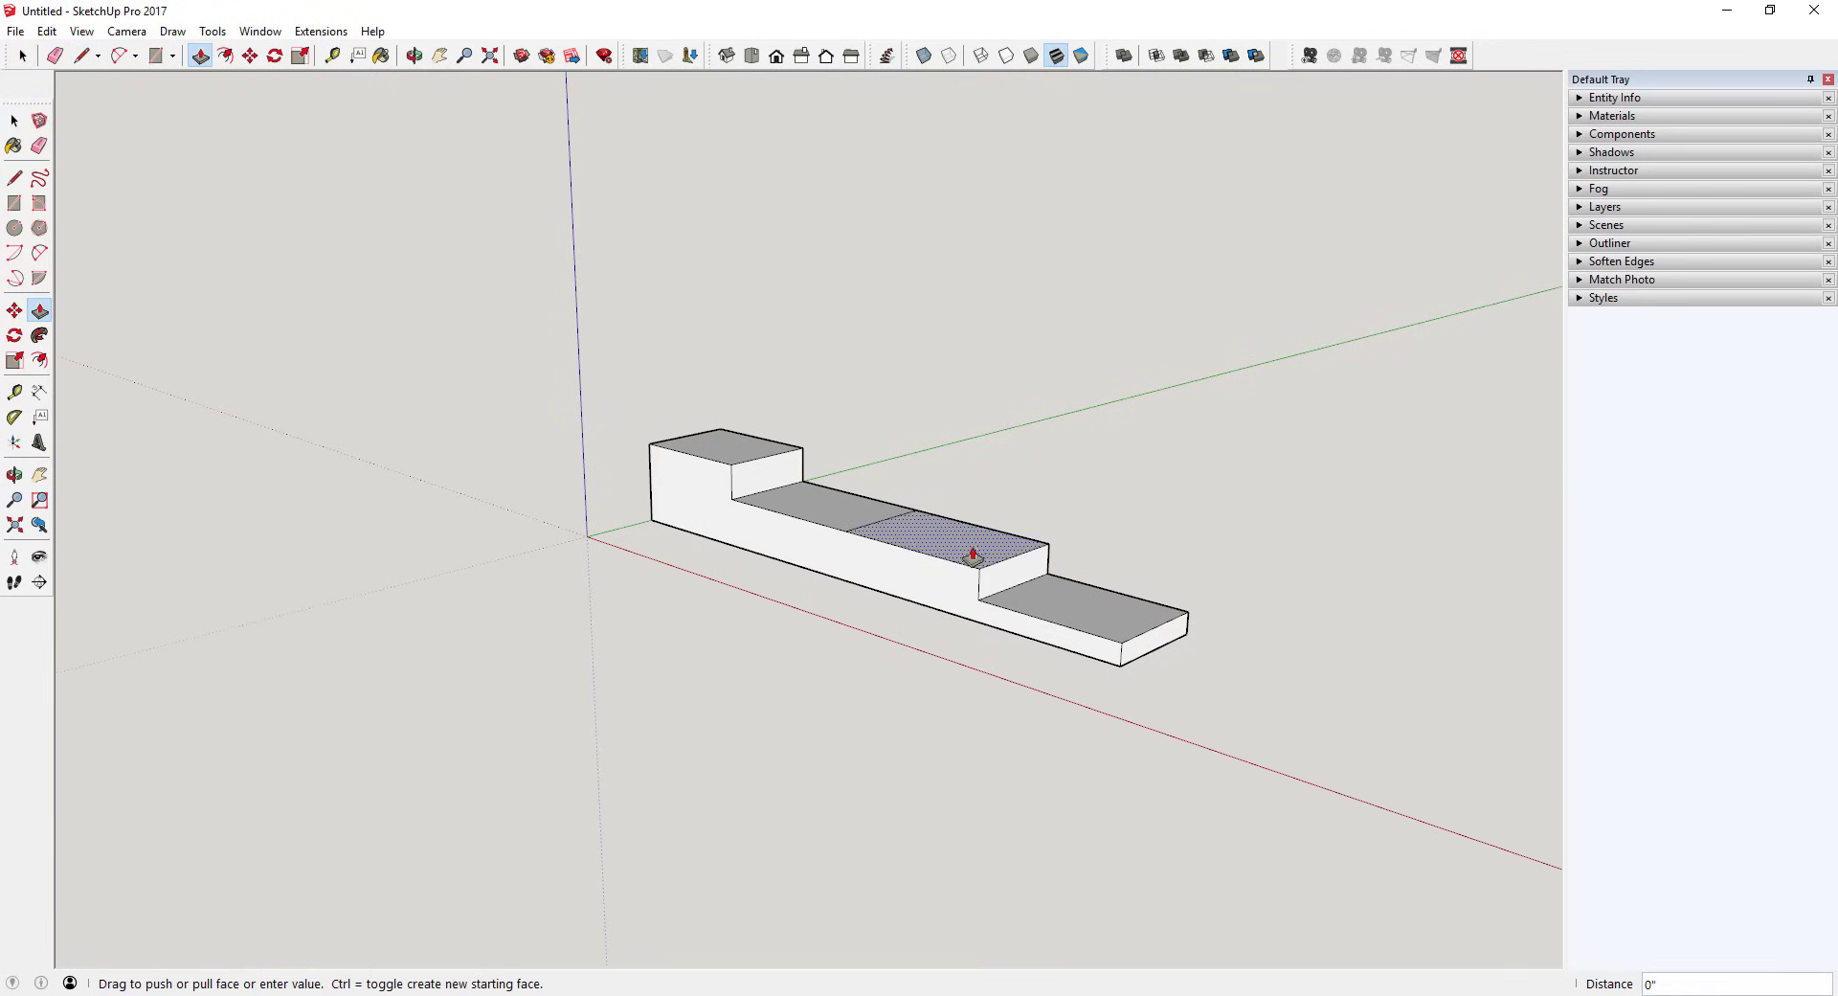
click(732, 476)
key(space)
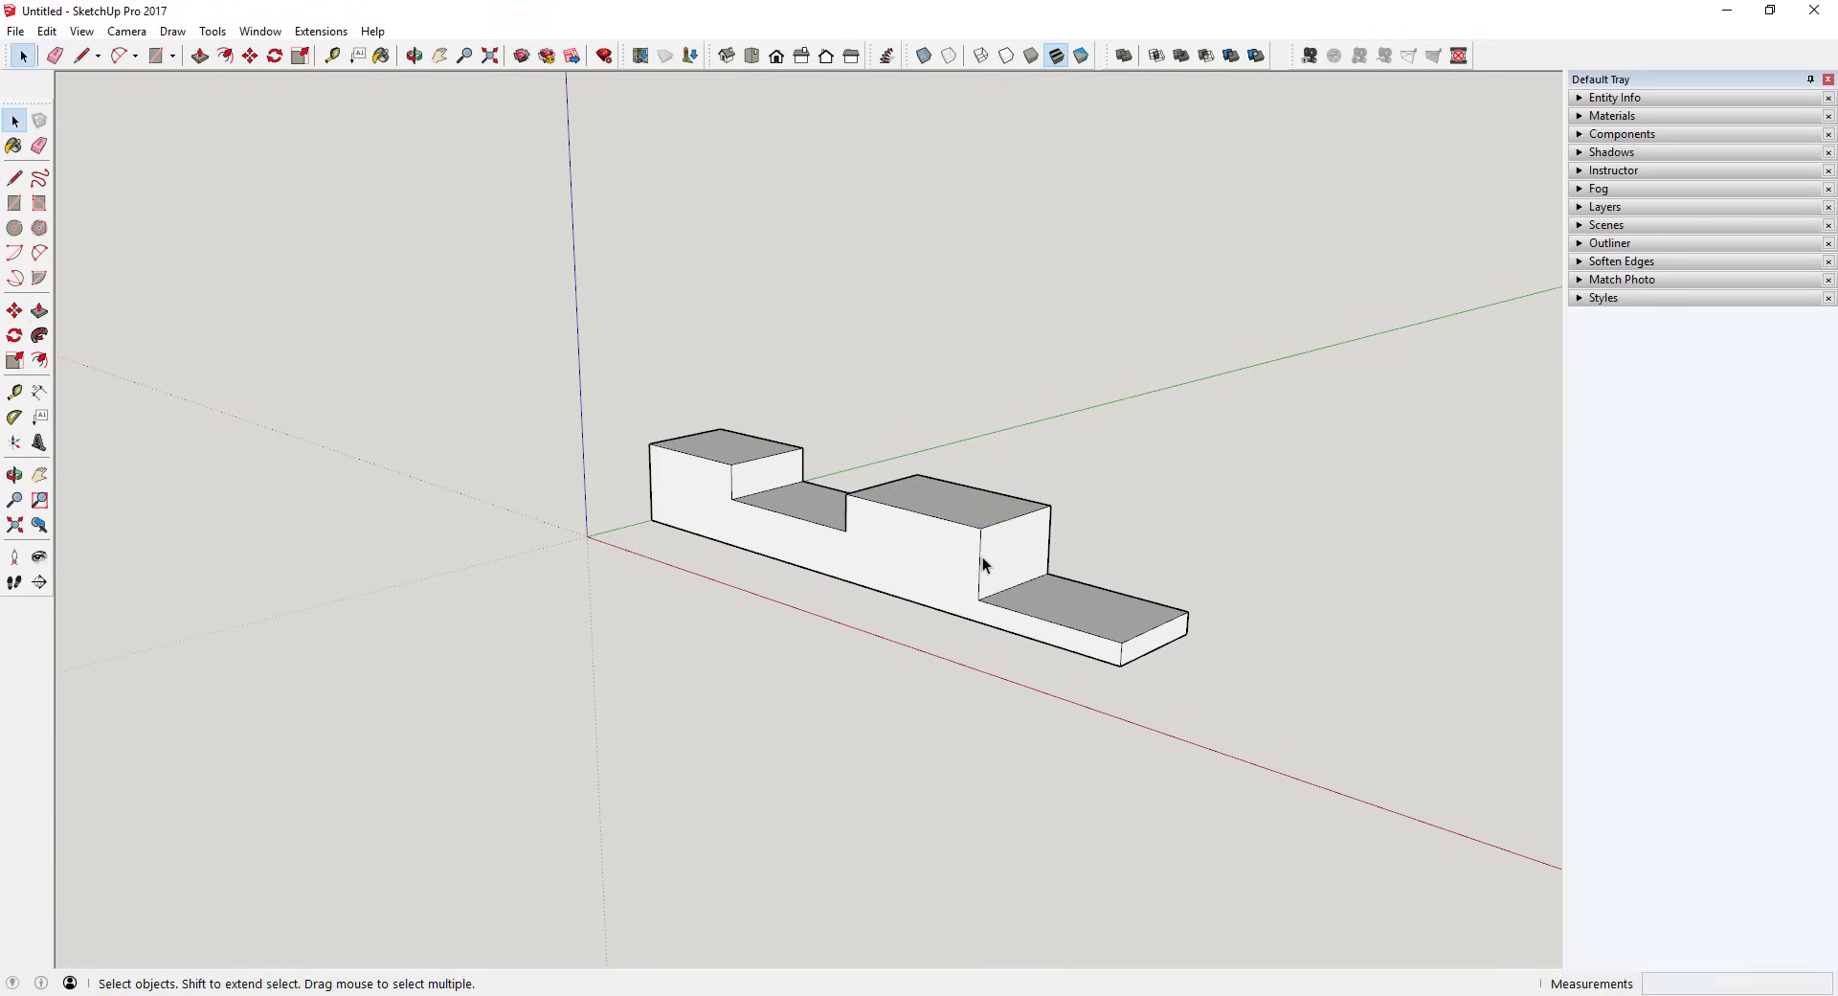
Push the tall block's end face in, shortening it to leave a notch.
scroll(983, 563, down, 2)
middle_drag(1031, 617, 931, 670)
scroll(1072, 582, up, 4)
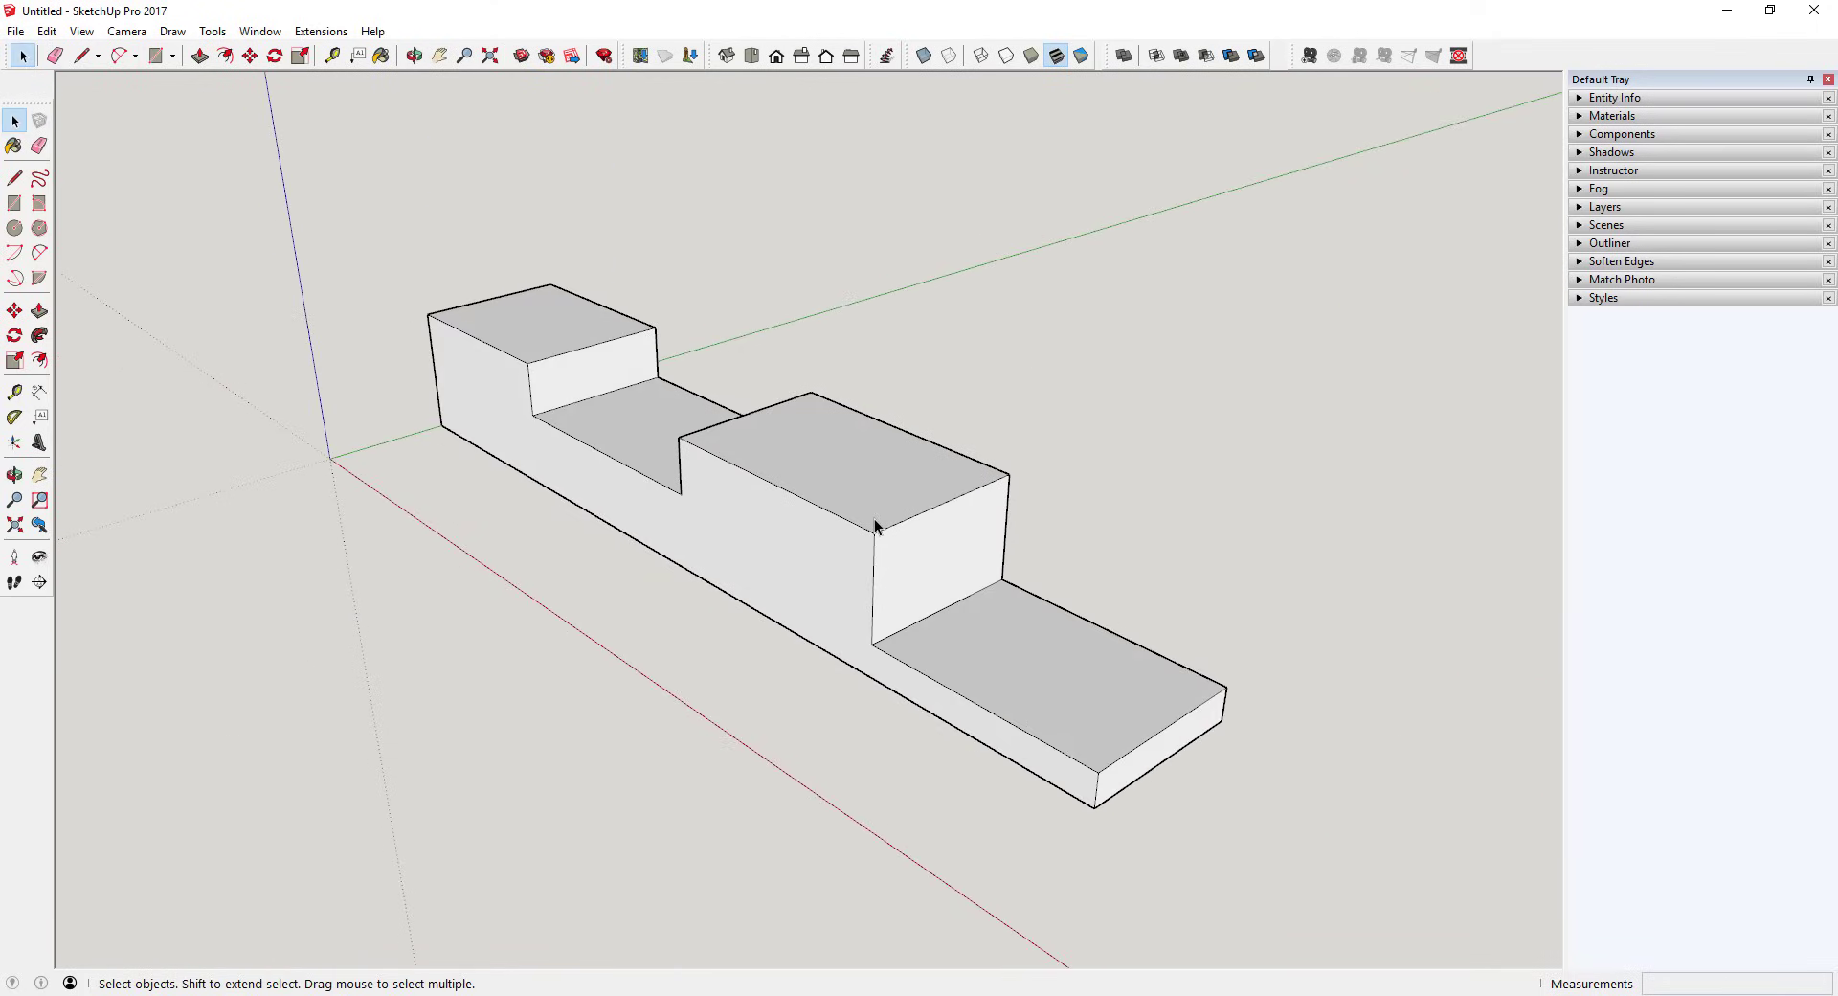
key(p)
drag(944, 566, 647, 636)
key(space)
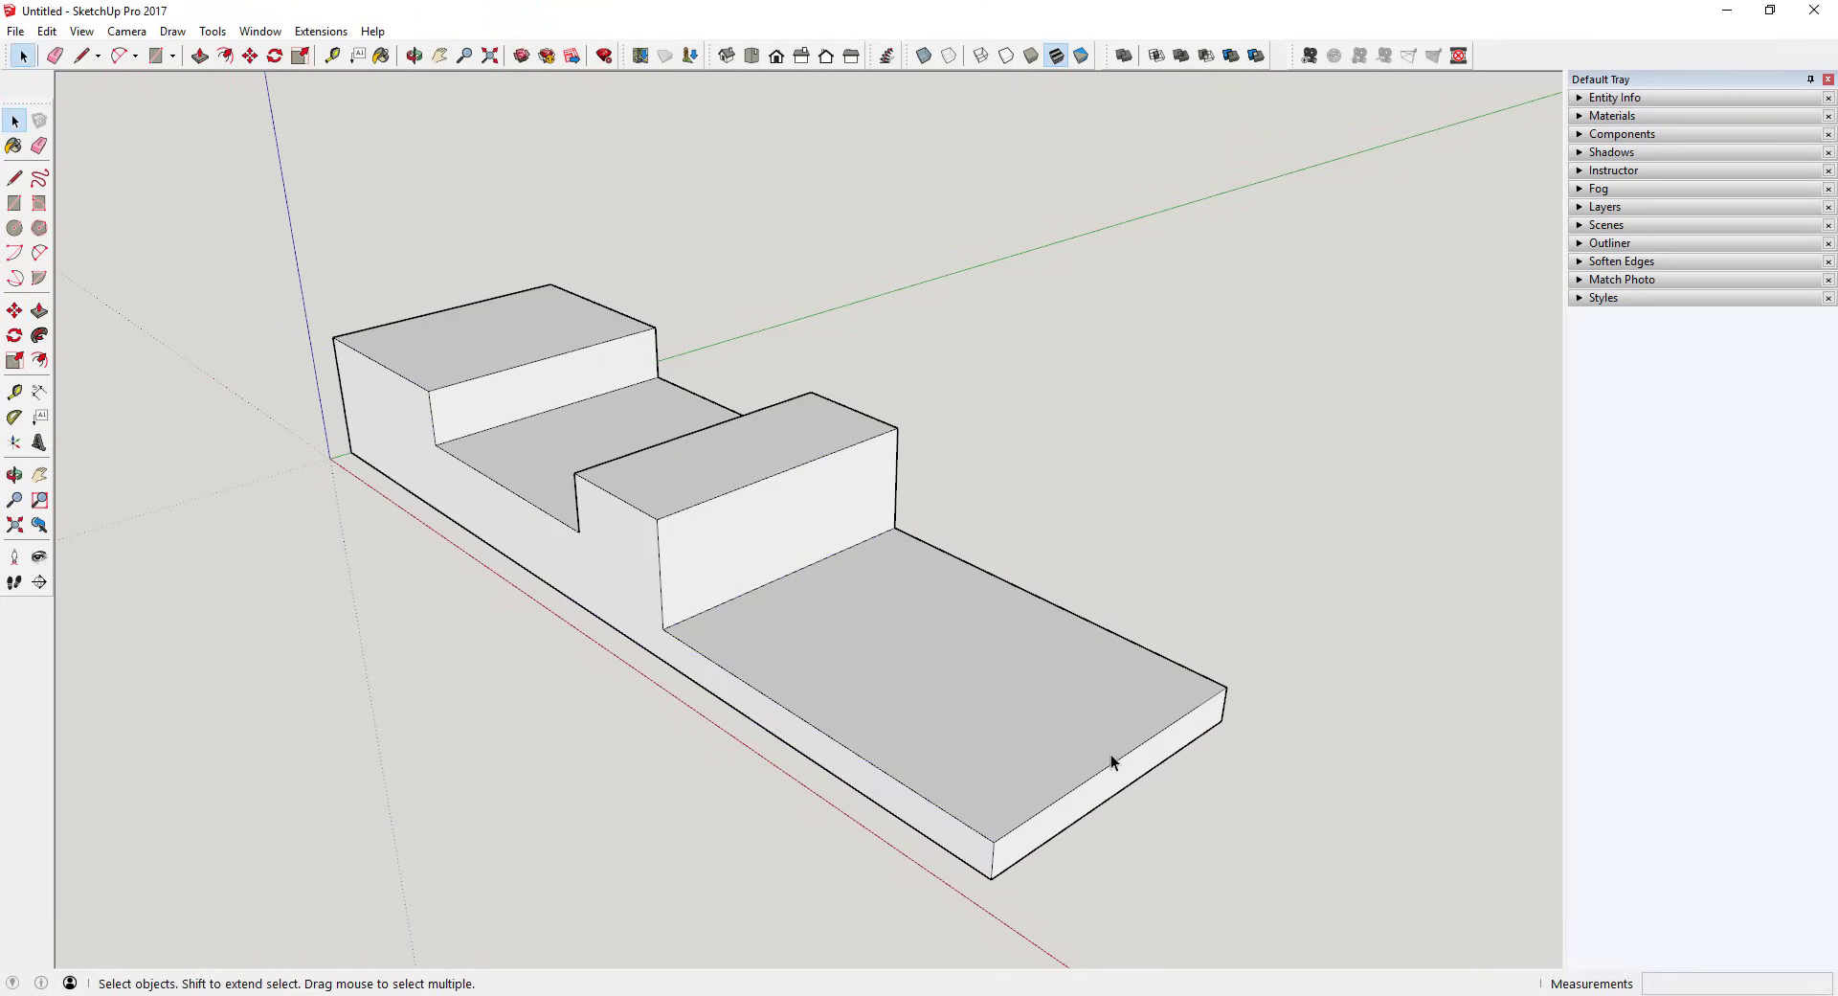
Orbit and zoom to view the notched stepped solid from a new angle.
key(p)
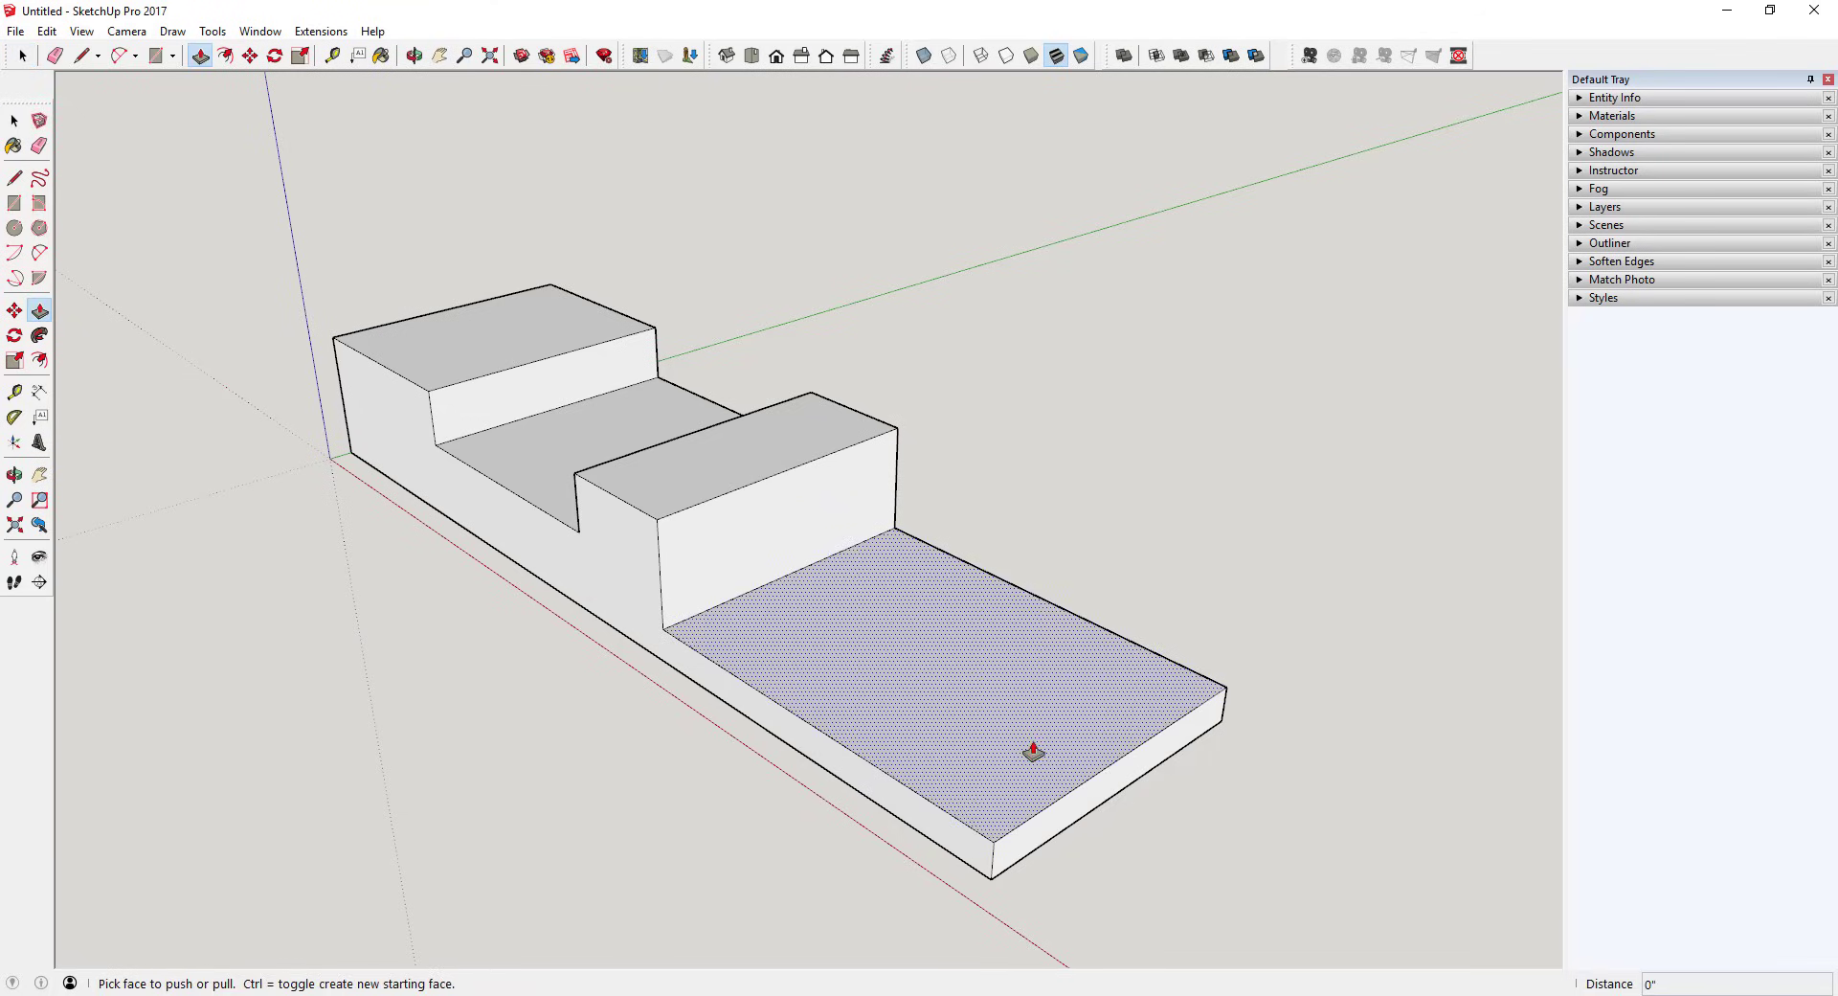
key(space)
middle_drag(1063, 705, 853, 546)
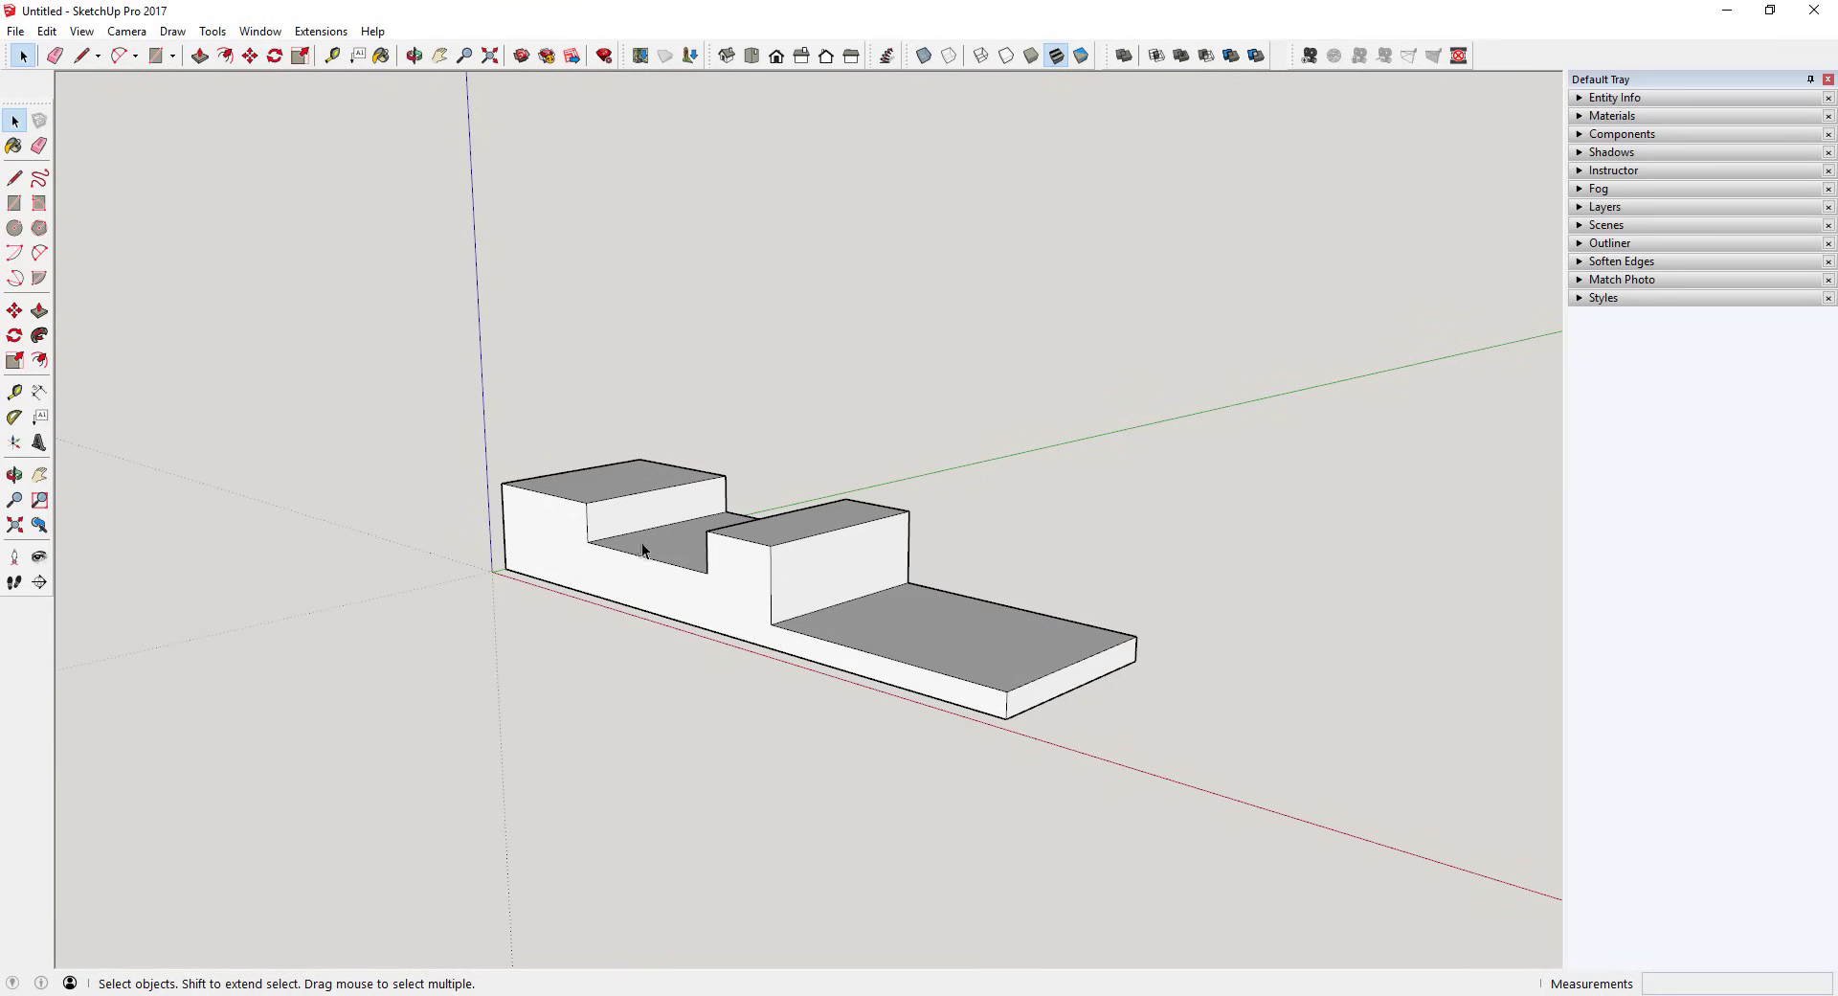
scroll(467, 539, down, 4)
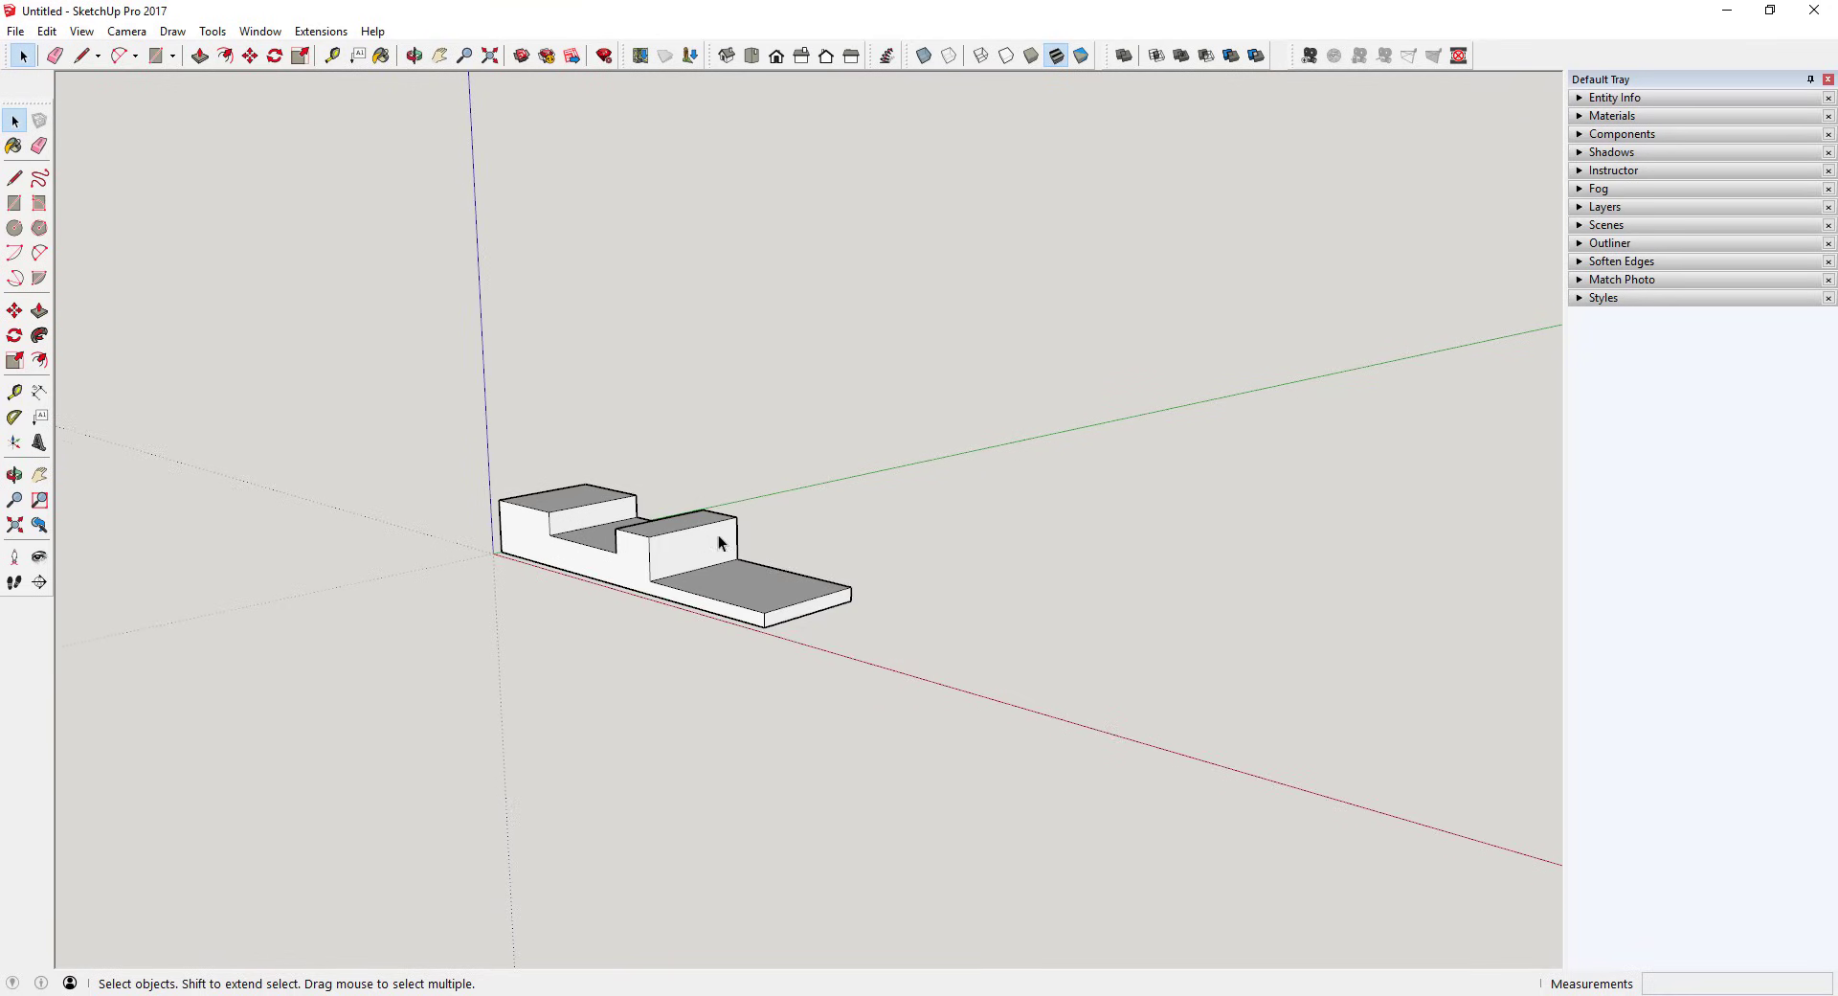
scroll(715, 548, up, 3)
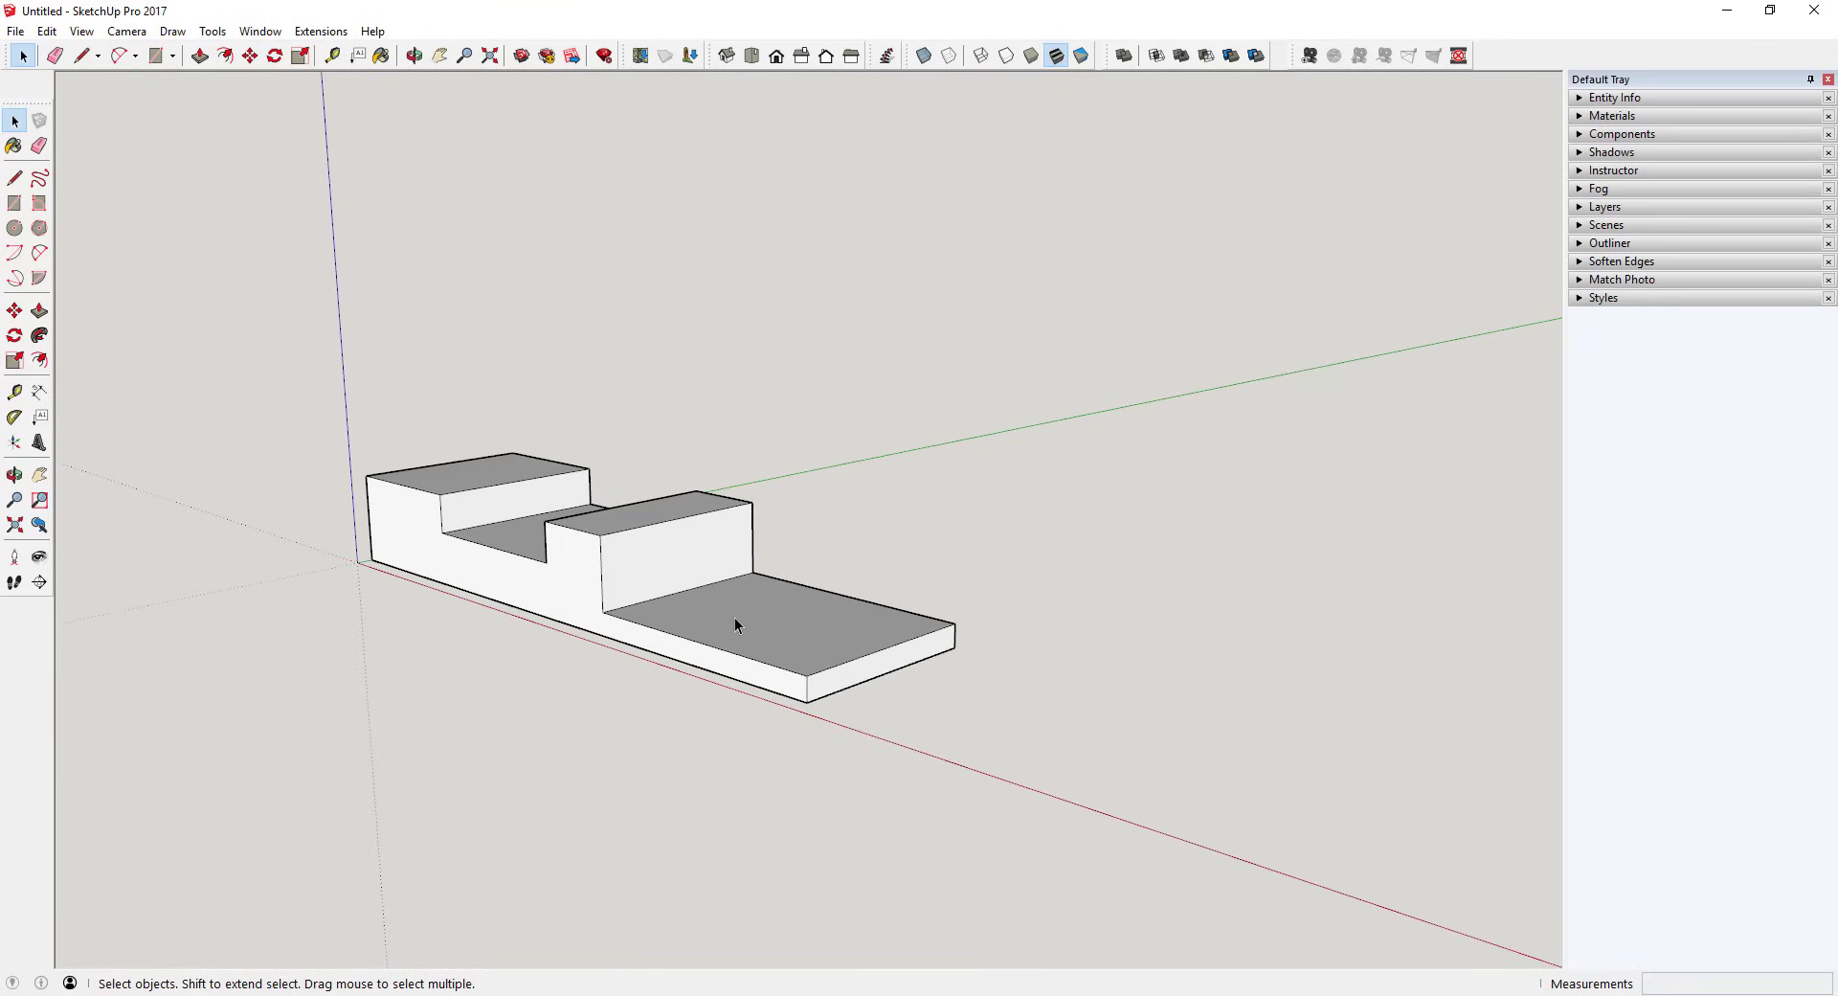
scroll(646, 617, down, 2)
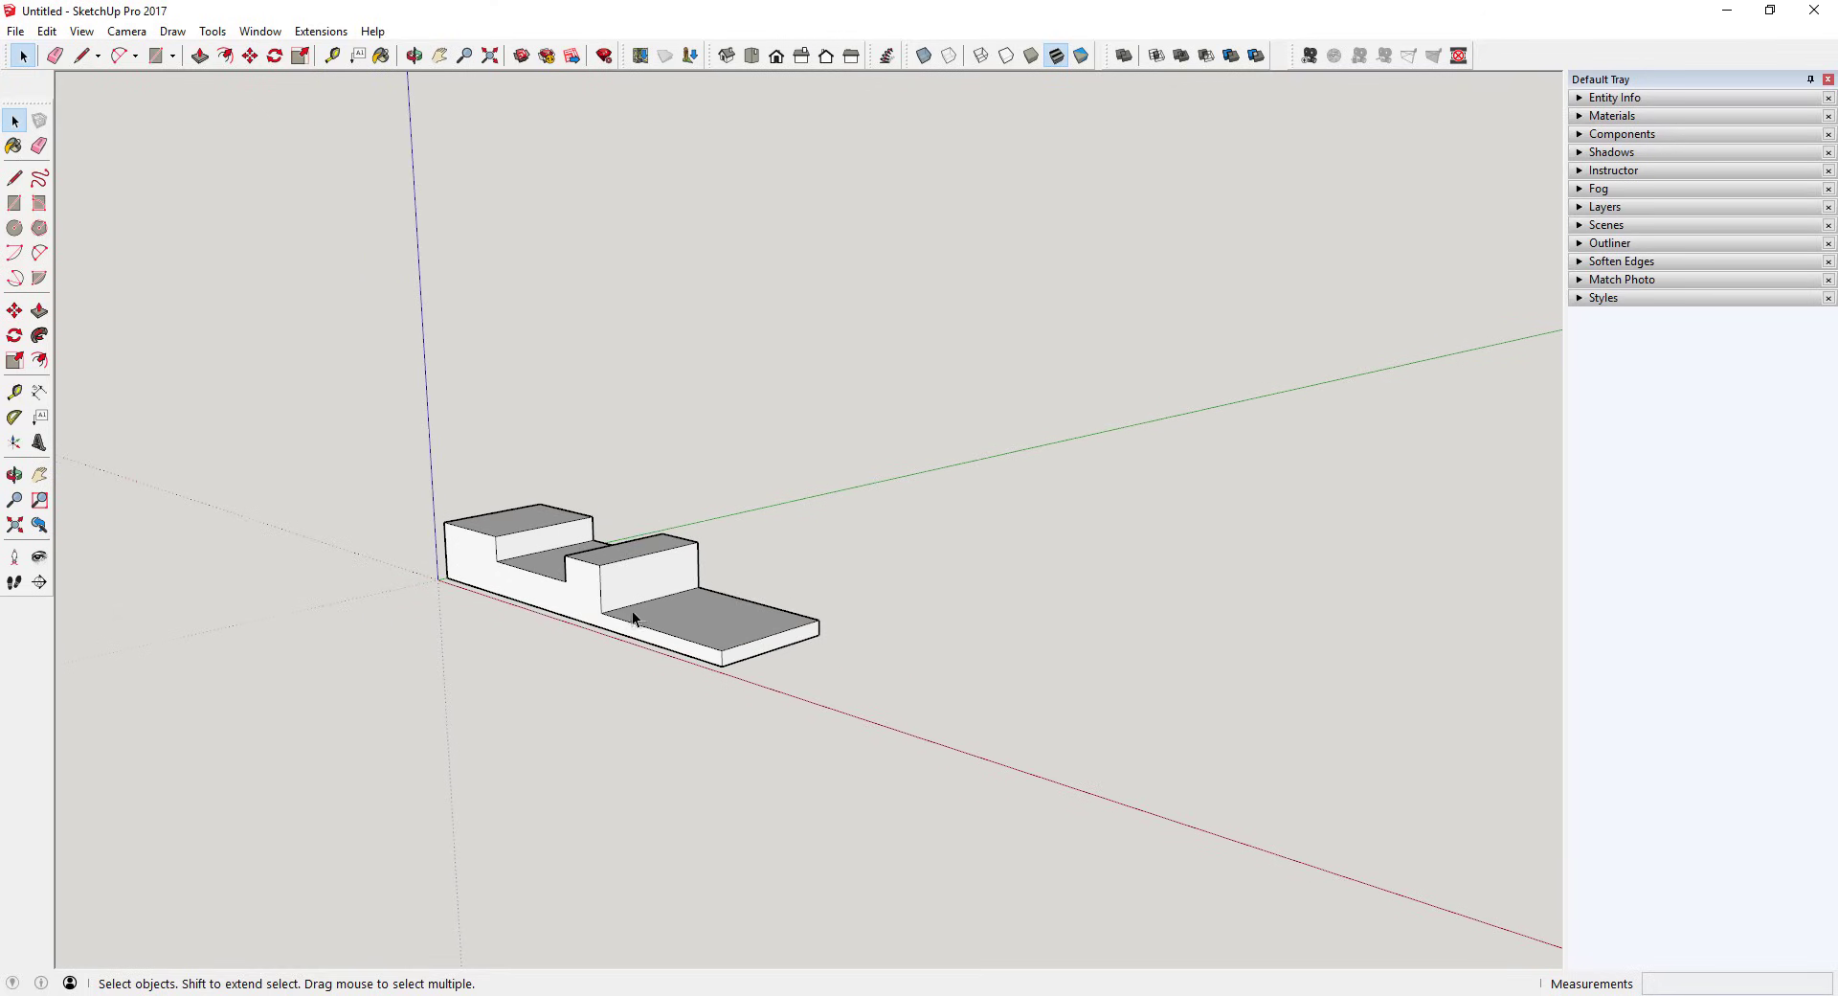
key(r)
middle_drag(867, 553, 565, 632)
Draw a tall vertical rectangle standing apart from the stepped solid.
scroll(623, 595, down, 2)
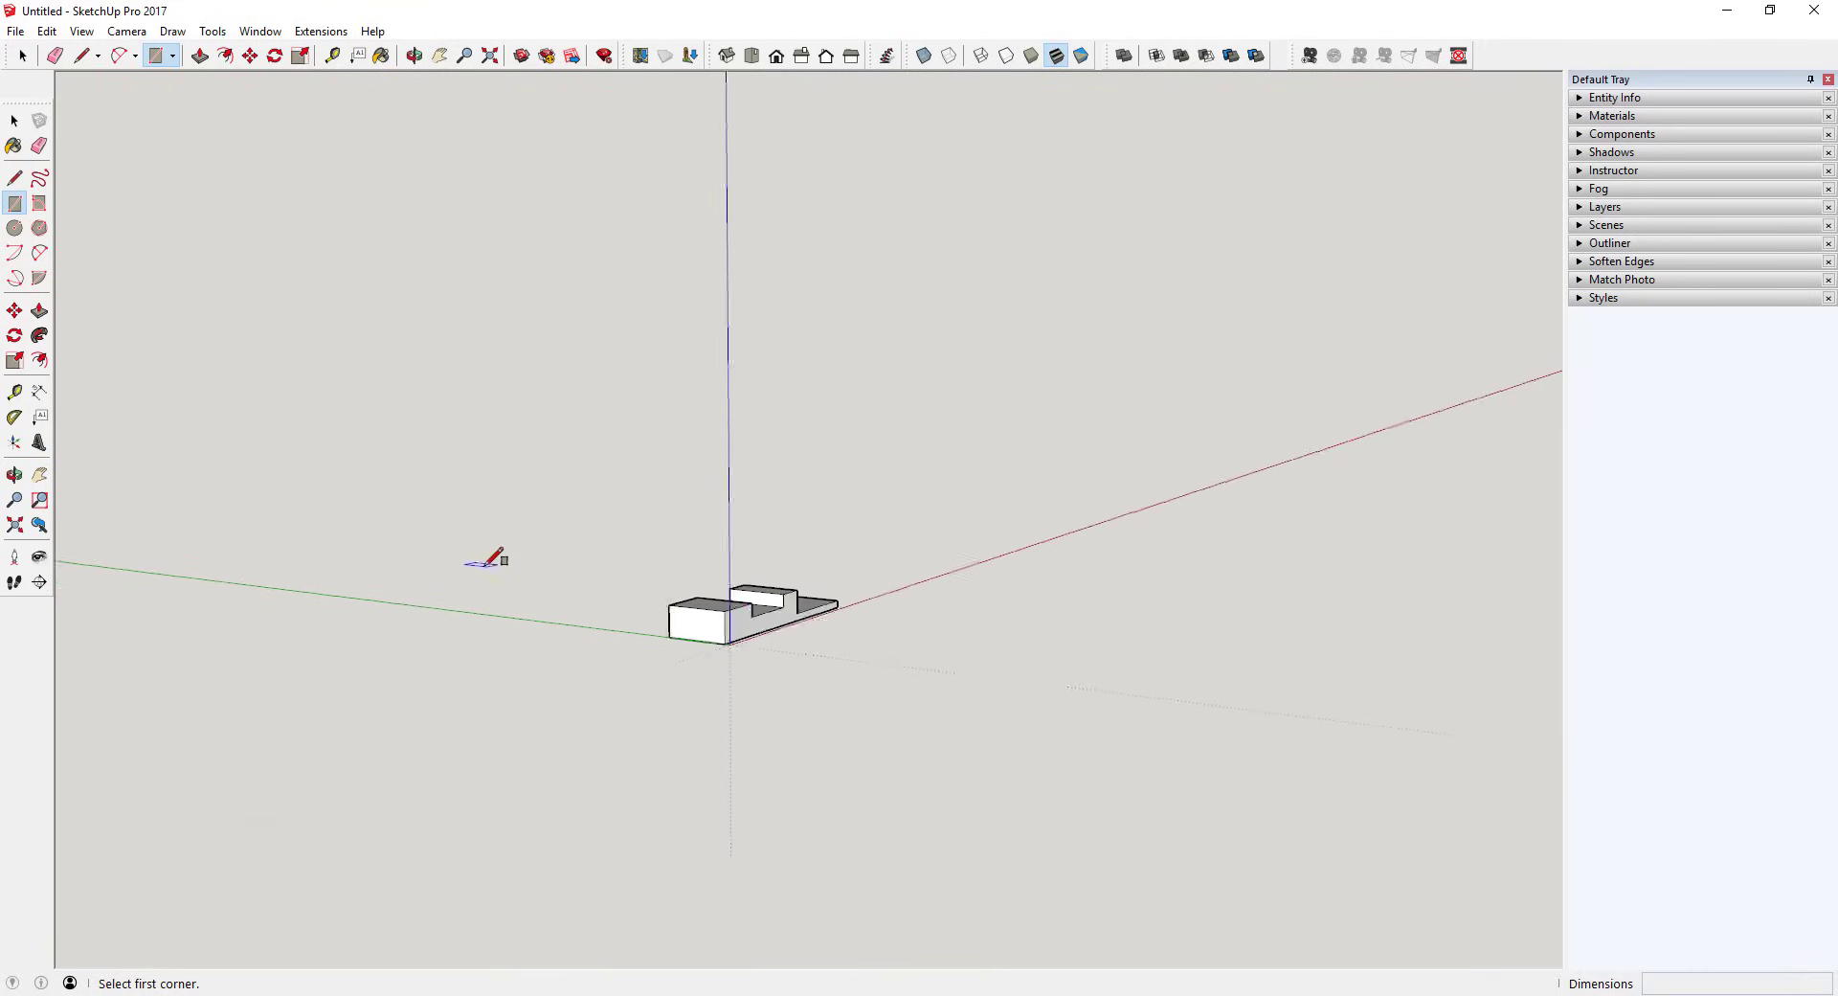
scroll(488, 553, up, 2)
scroll(636, 590, down, 1)
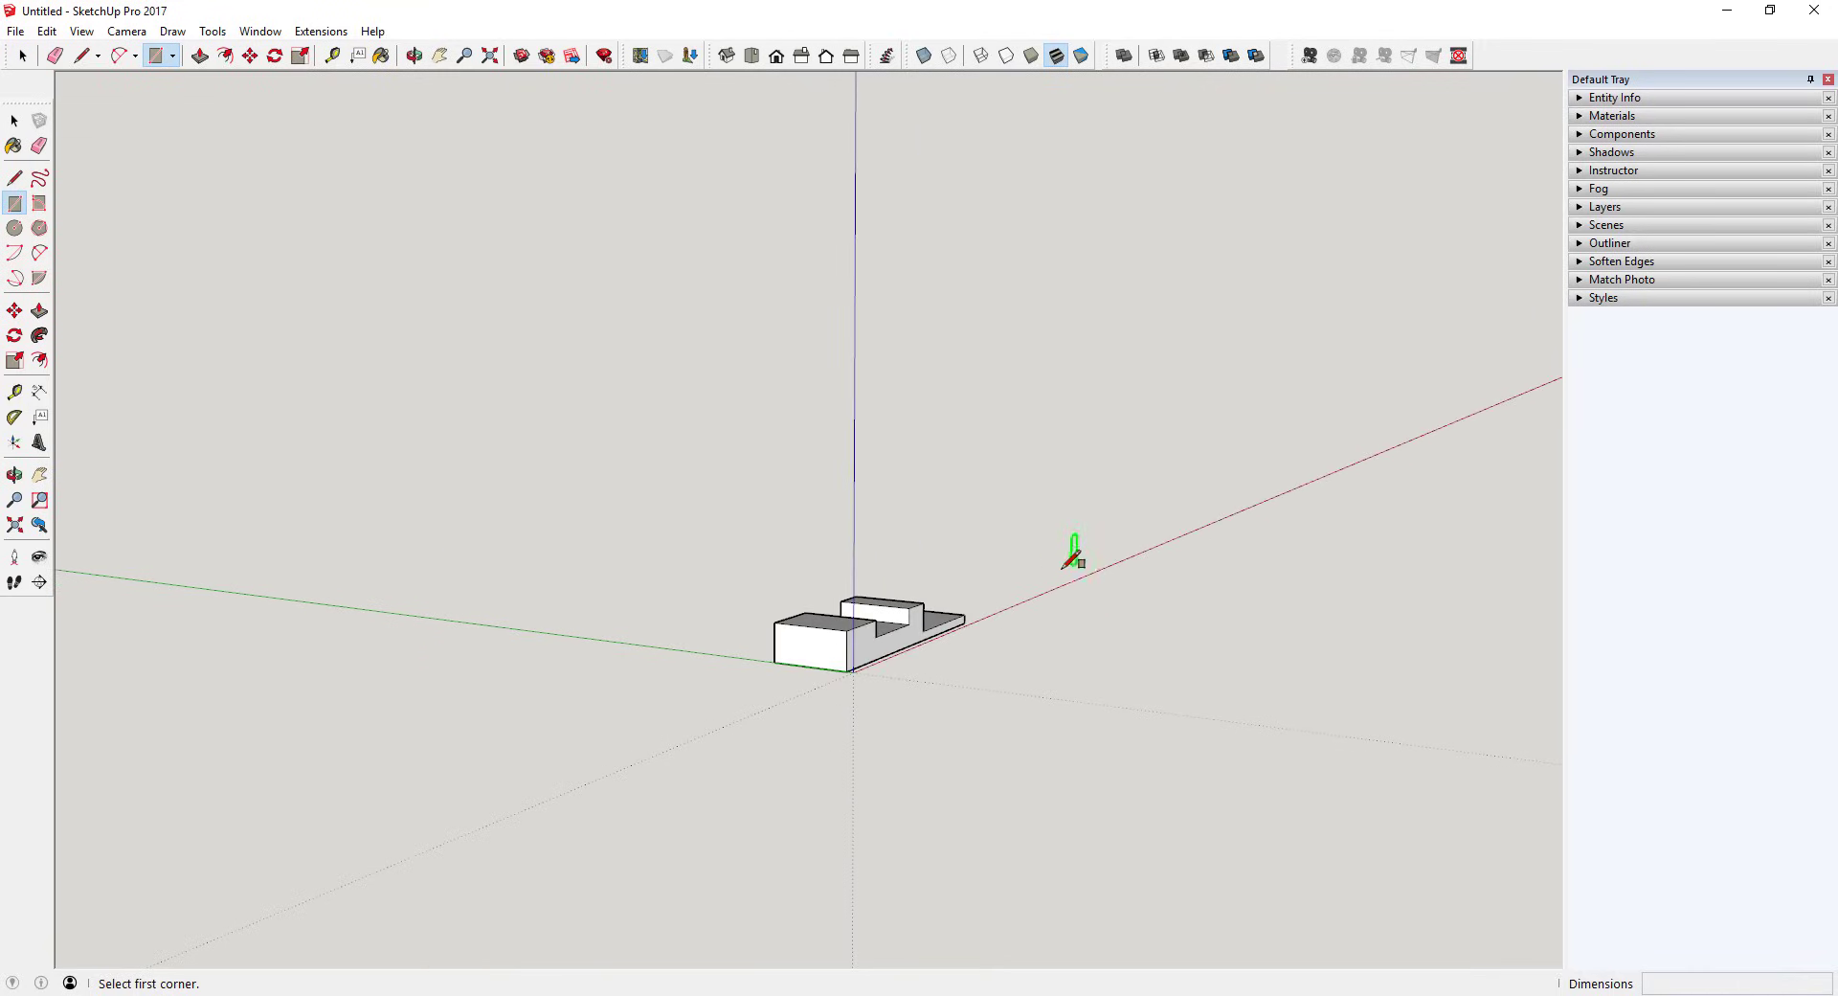
click(1032, 578)
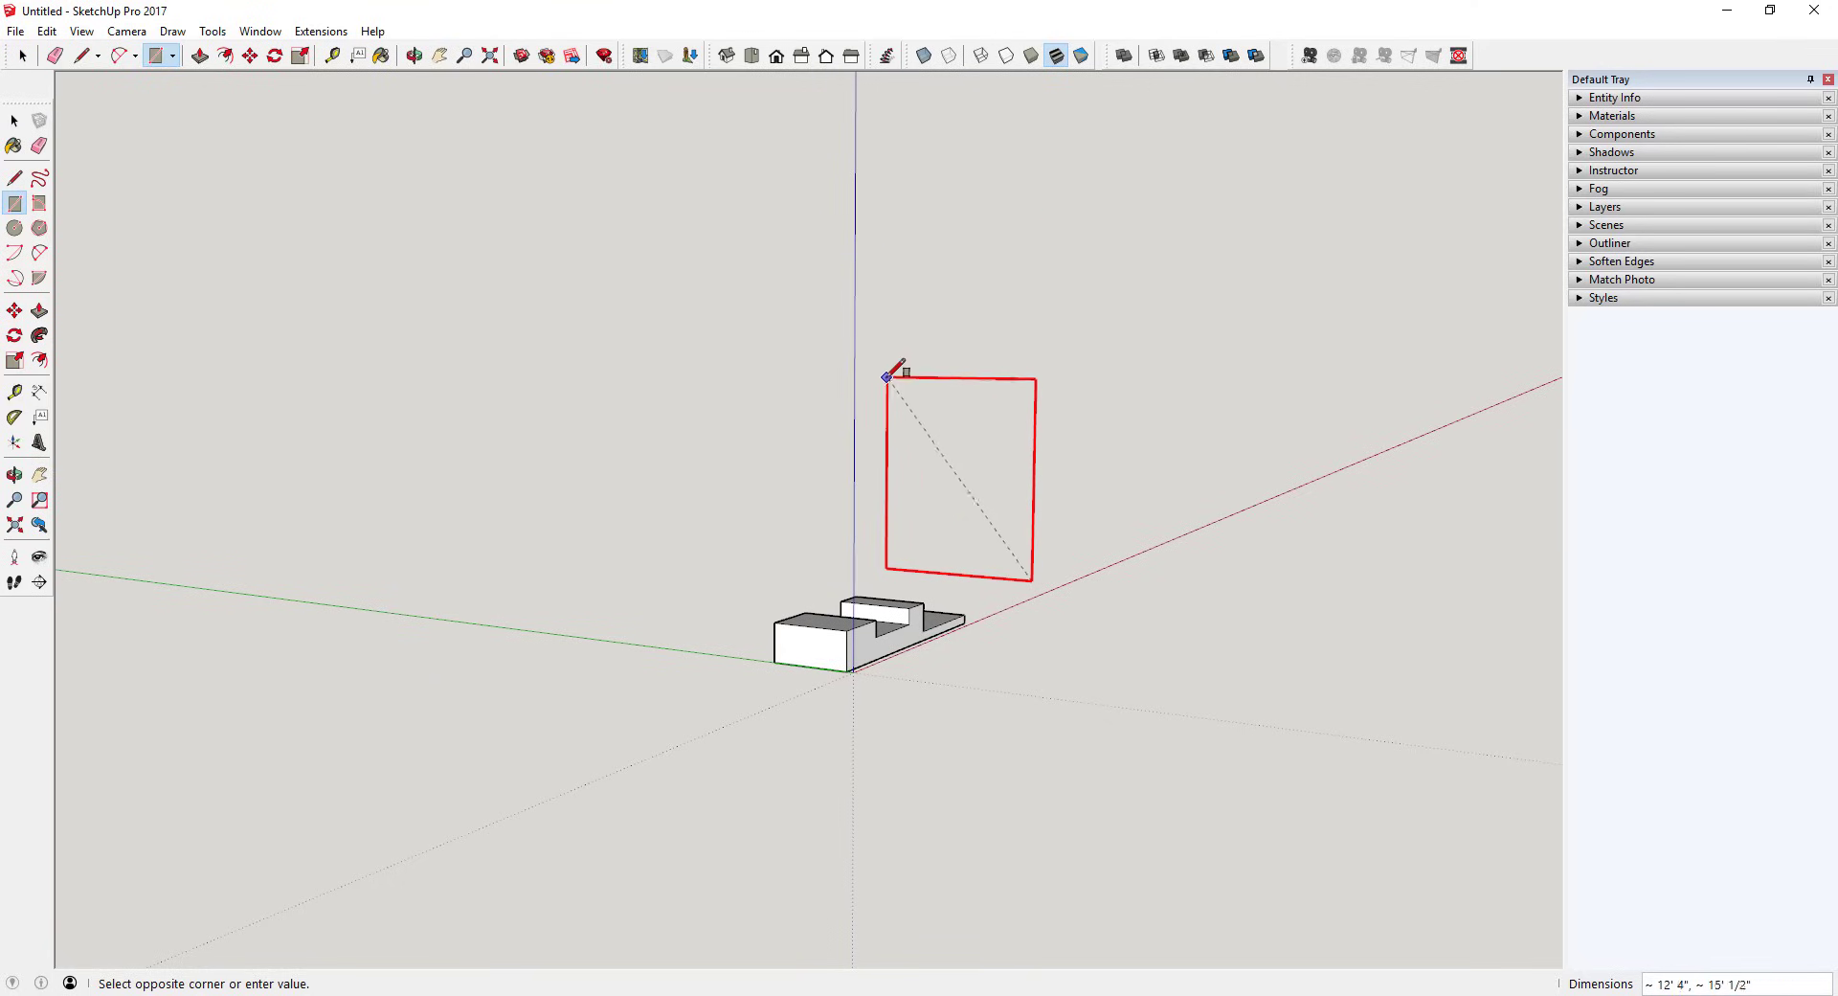
click(860, 327)
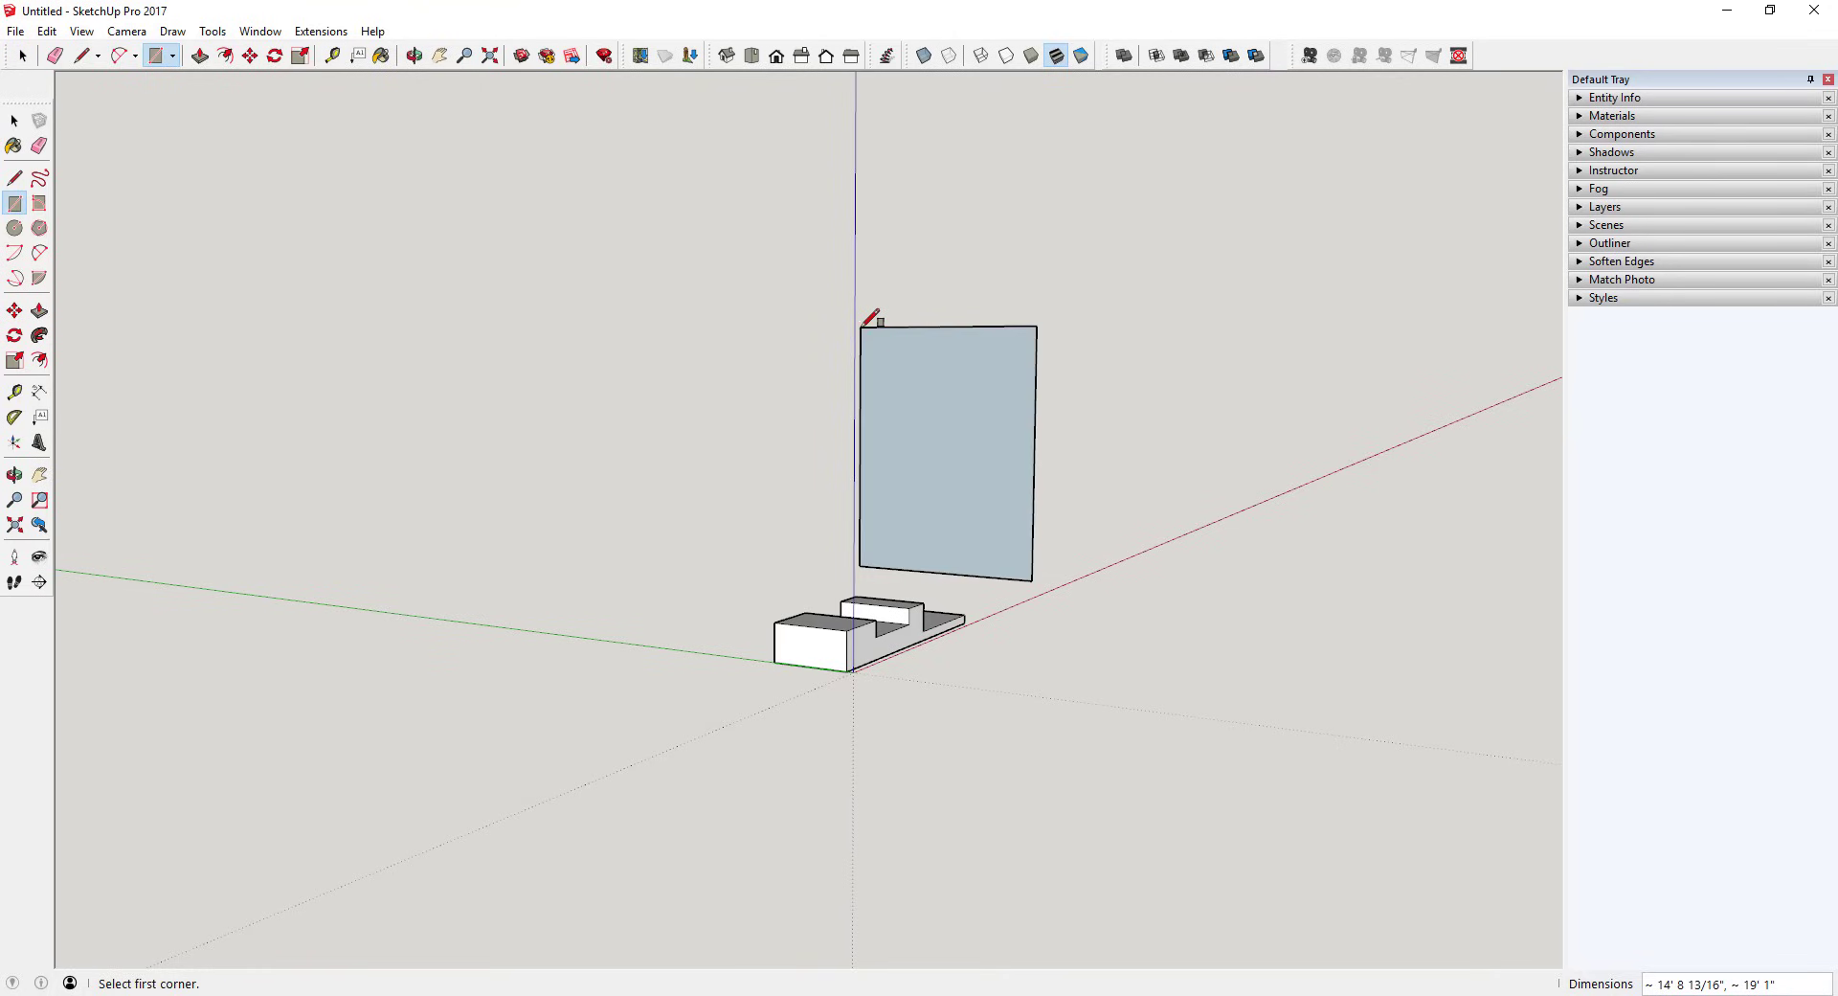
key(space)
middle_drag(1318, 492, 1140, 486)
scroll(1141, 488, up, 5)
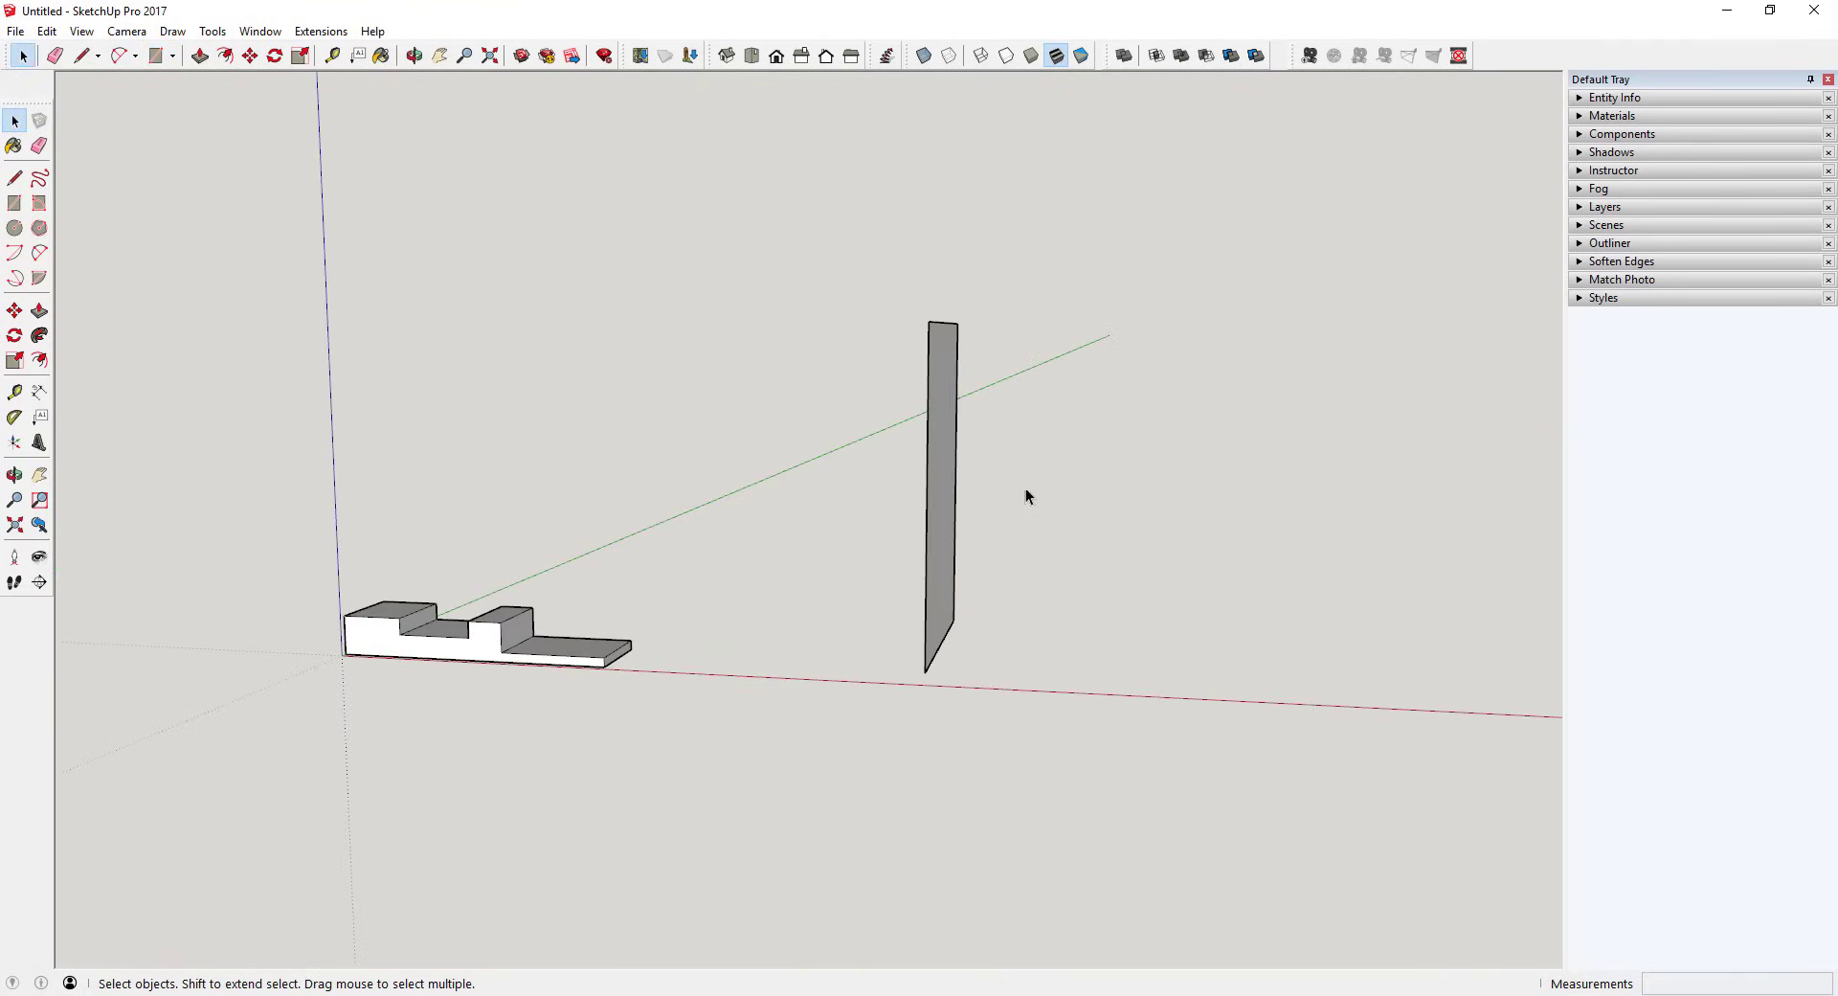
Push/Pull the vertical rectangle outward into a thick upright wall panel.
key(p)
click(932, 511)
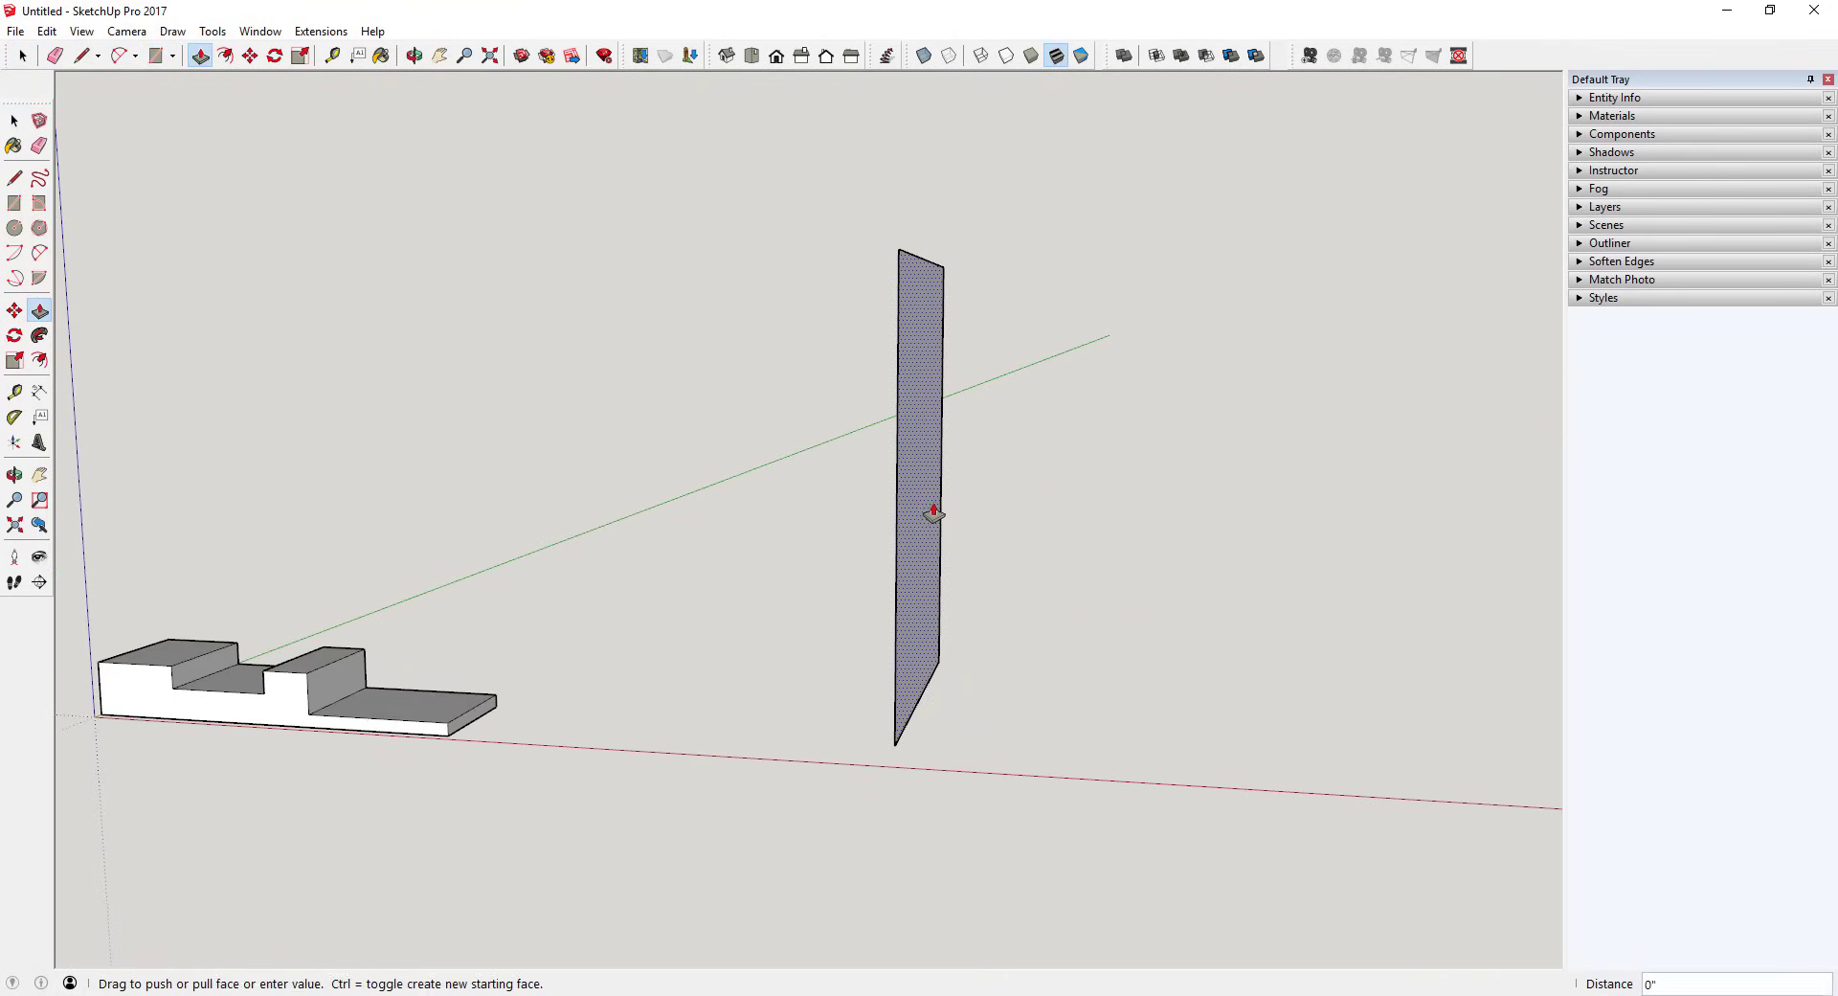
key(space)
mouse_move(933, 514)
middle_down()
mouse_move(890, 516)
mouse_move(1095, 550)
mouse_move(923, 537)
middle_up()
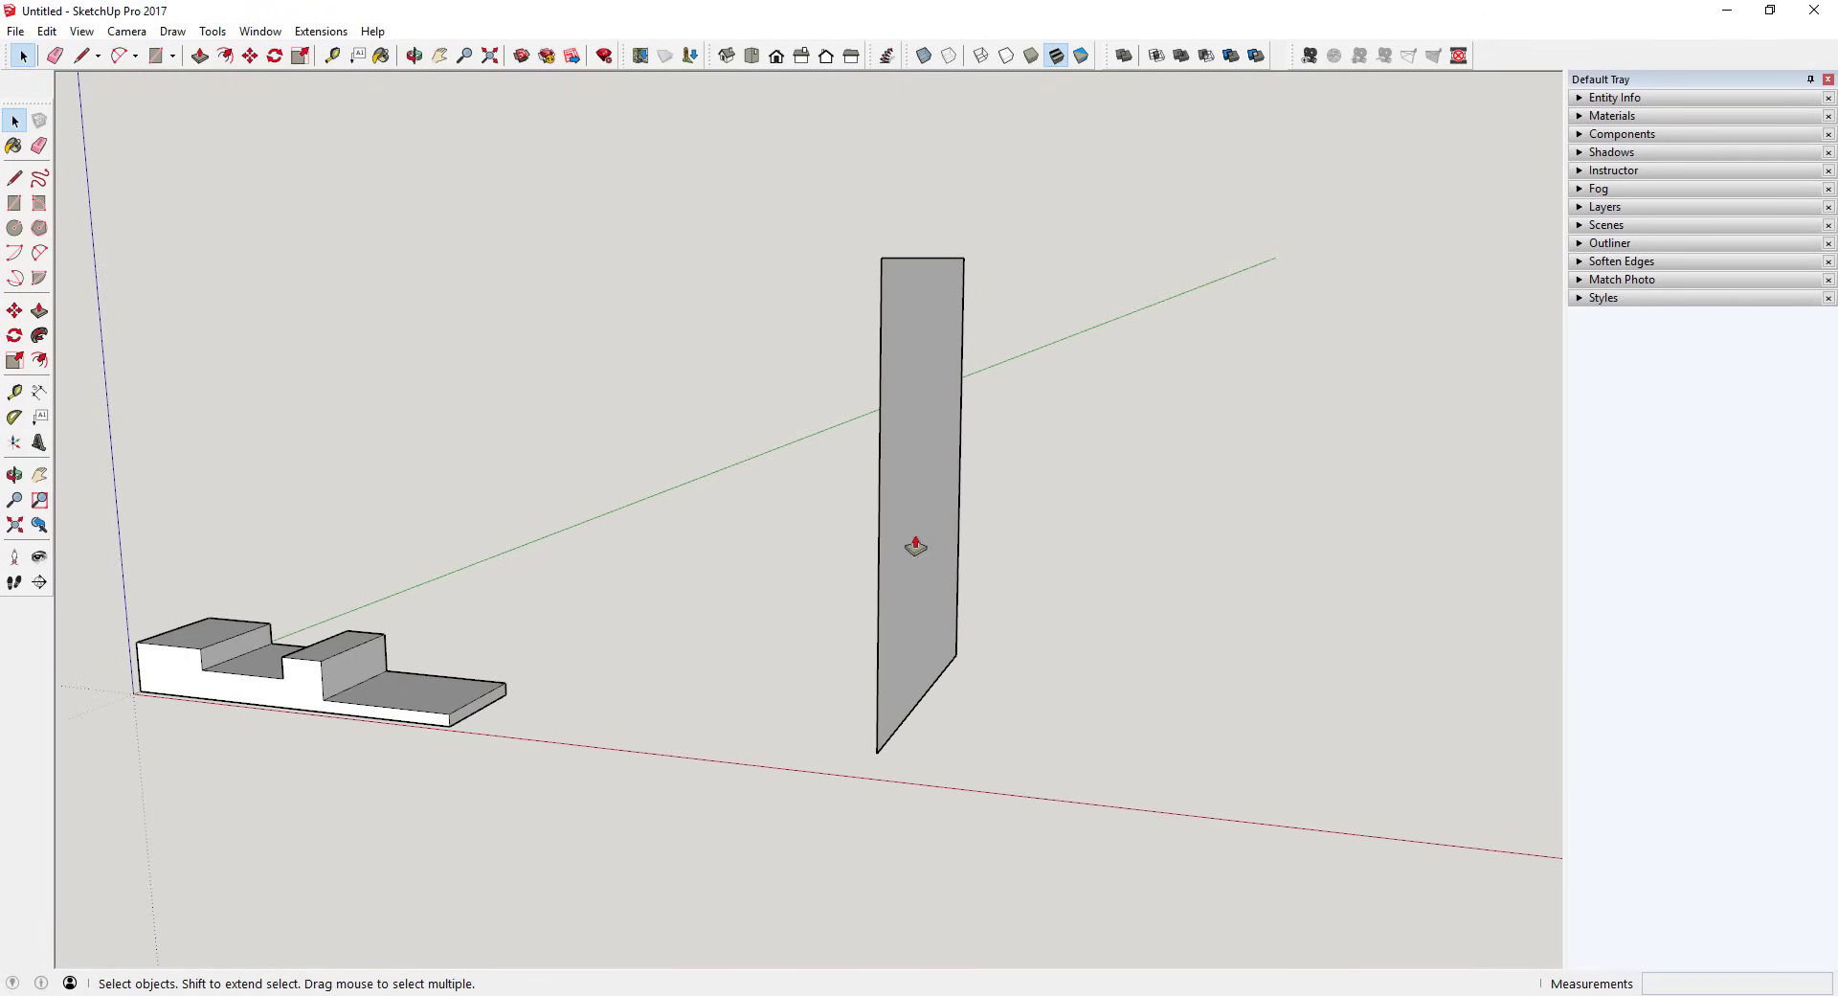
key(p)
click(917, 544)
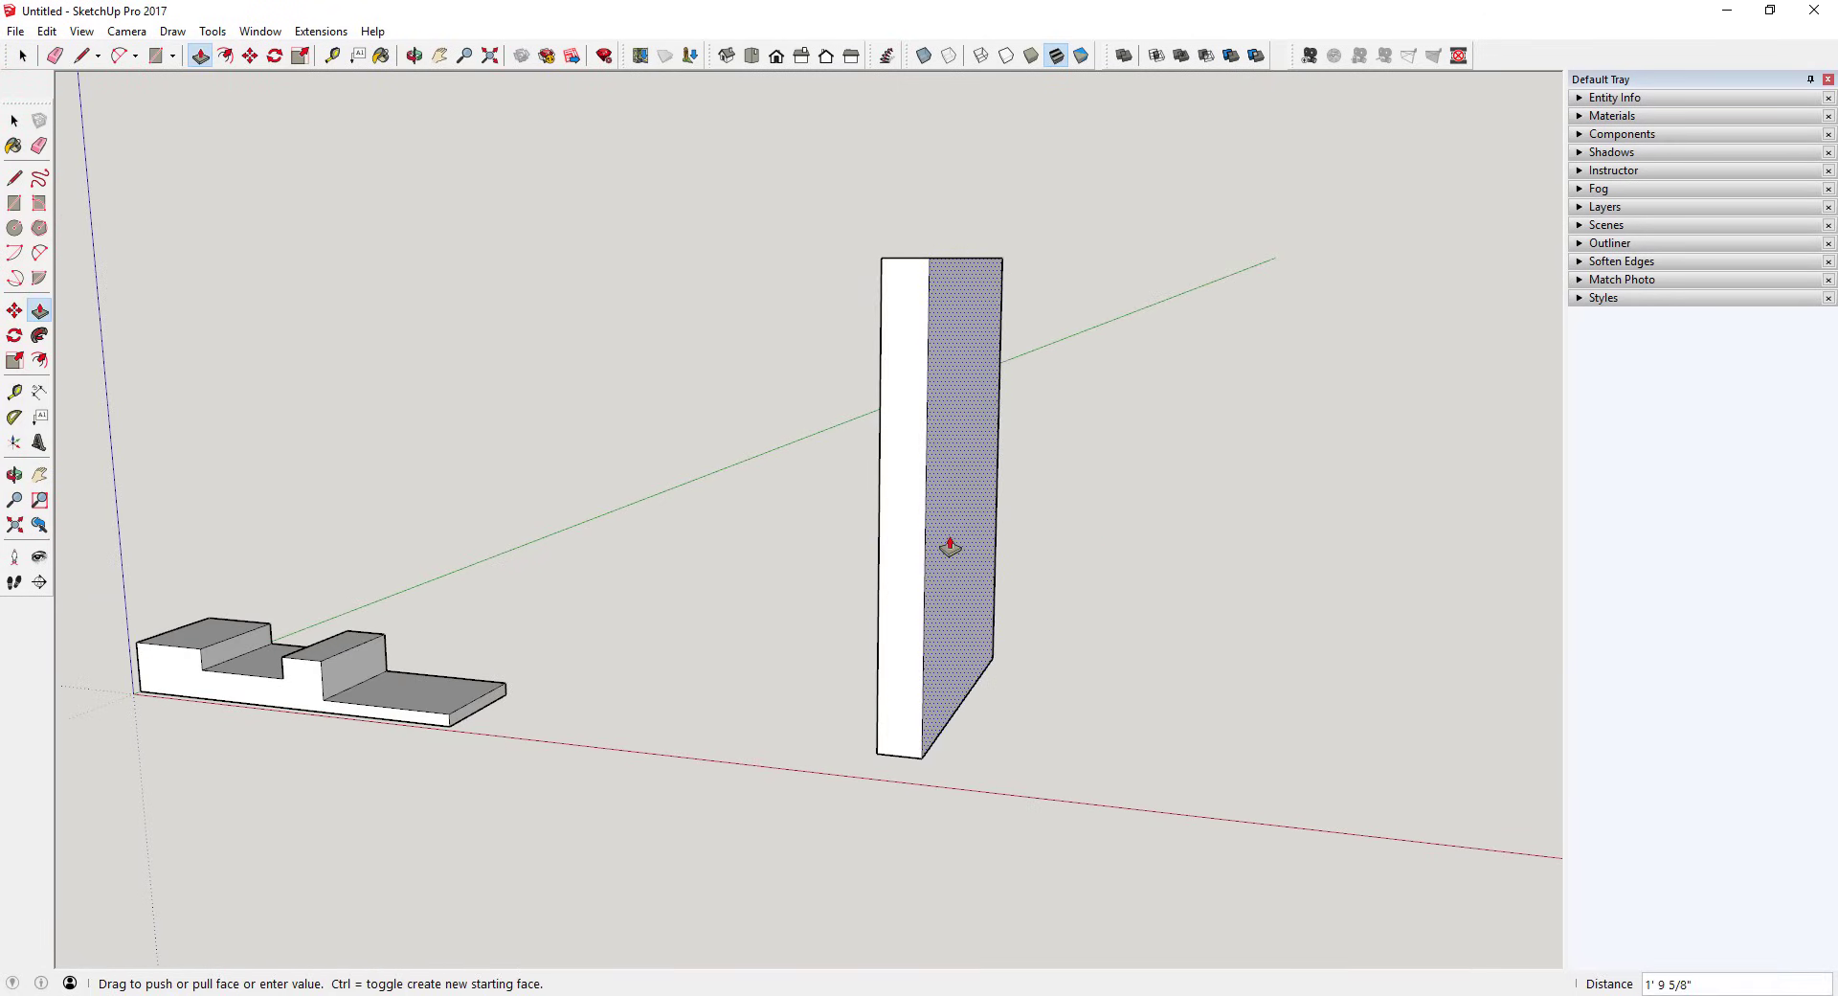
click(940, 546)
key(space)
scroll(998, 611, up, 3)
middle_drag(998, 611, 938, 557)
Draw a small rectangle on the wall's narrow edge with the Line tool.
key(l)
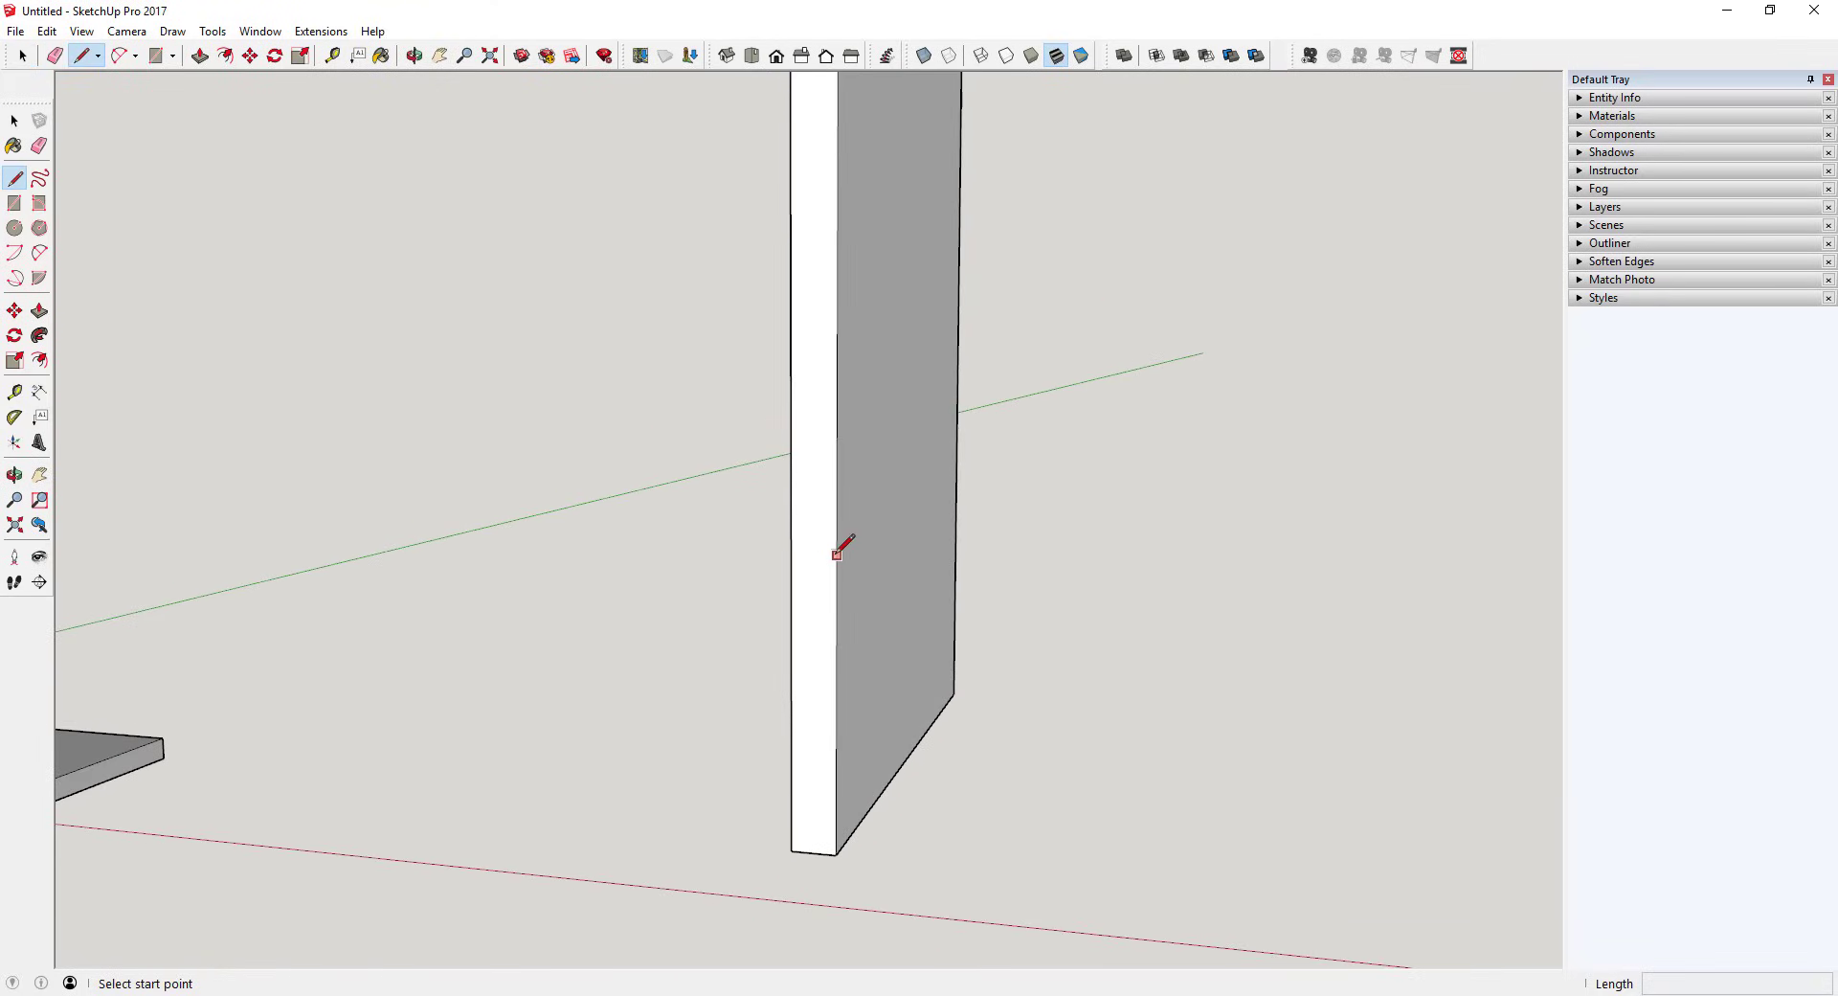
click(836, 554)
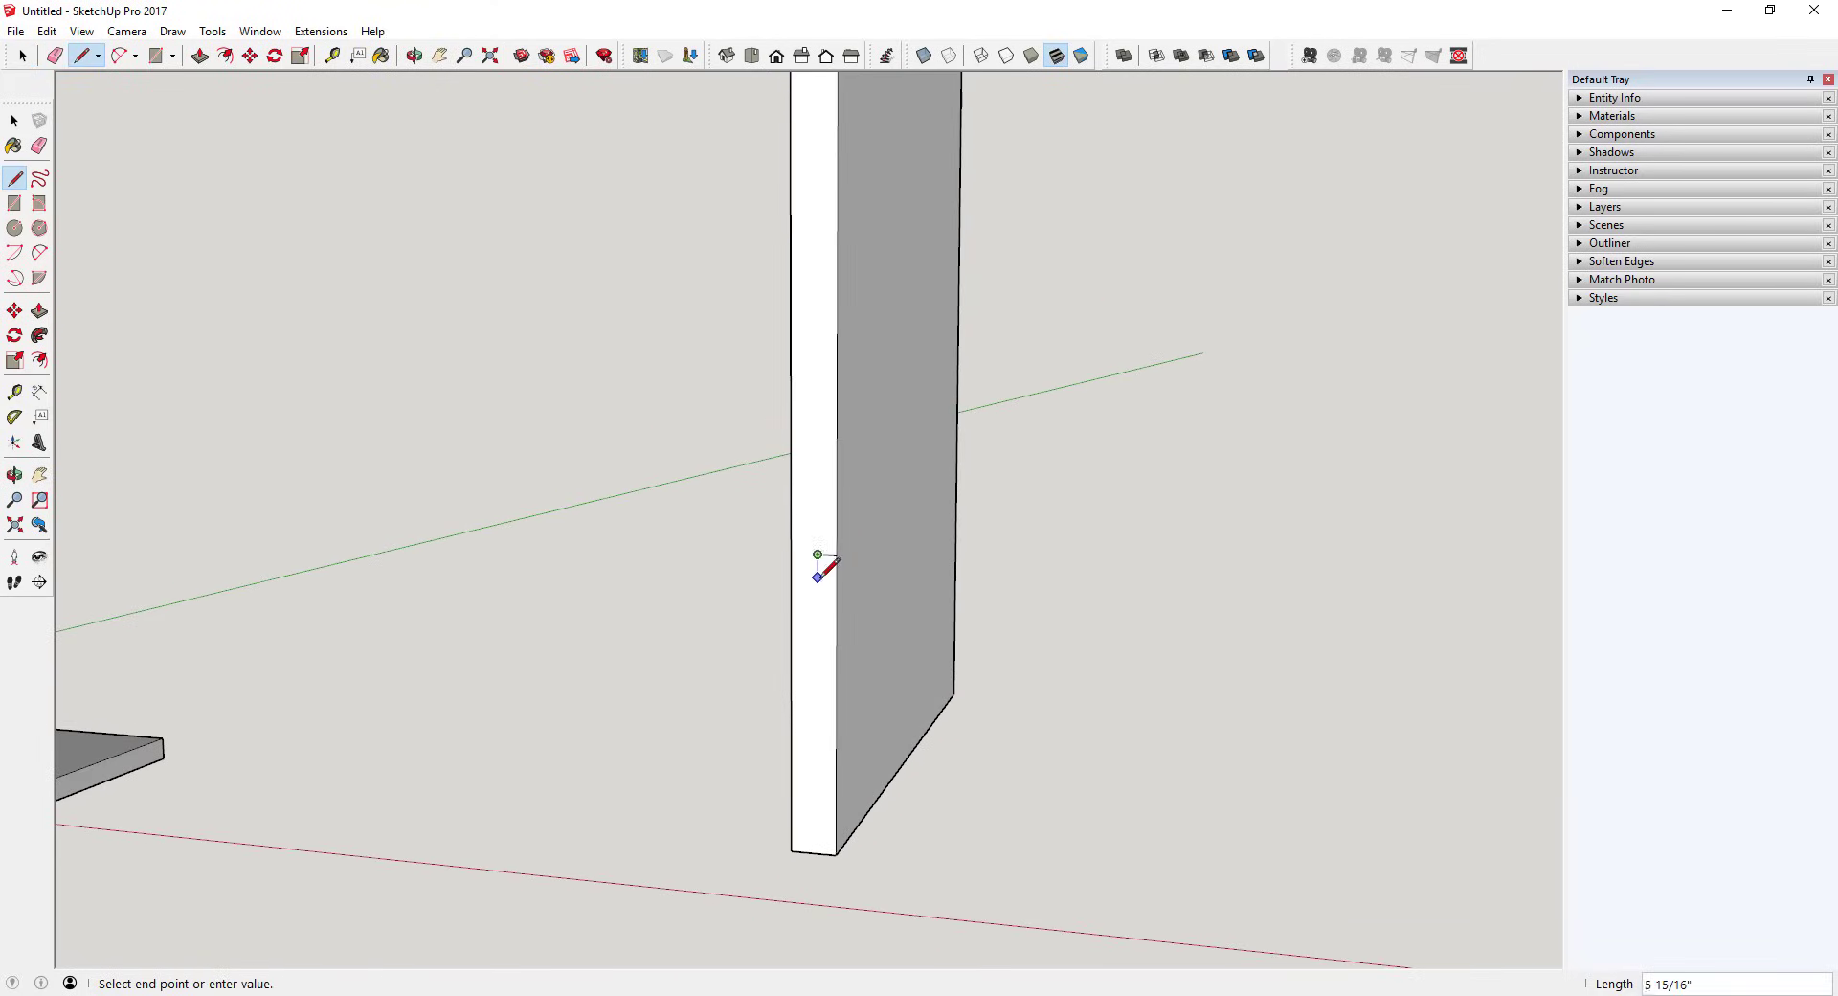
click(837, 591)
key(space)
scroll(813, 574, up, 3)
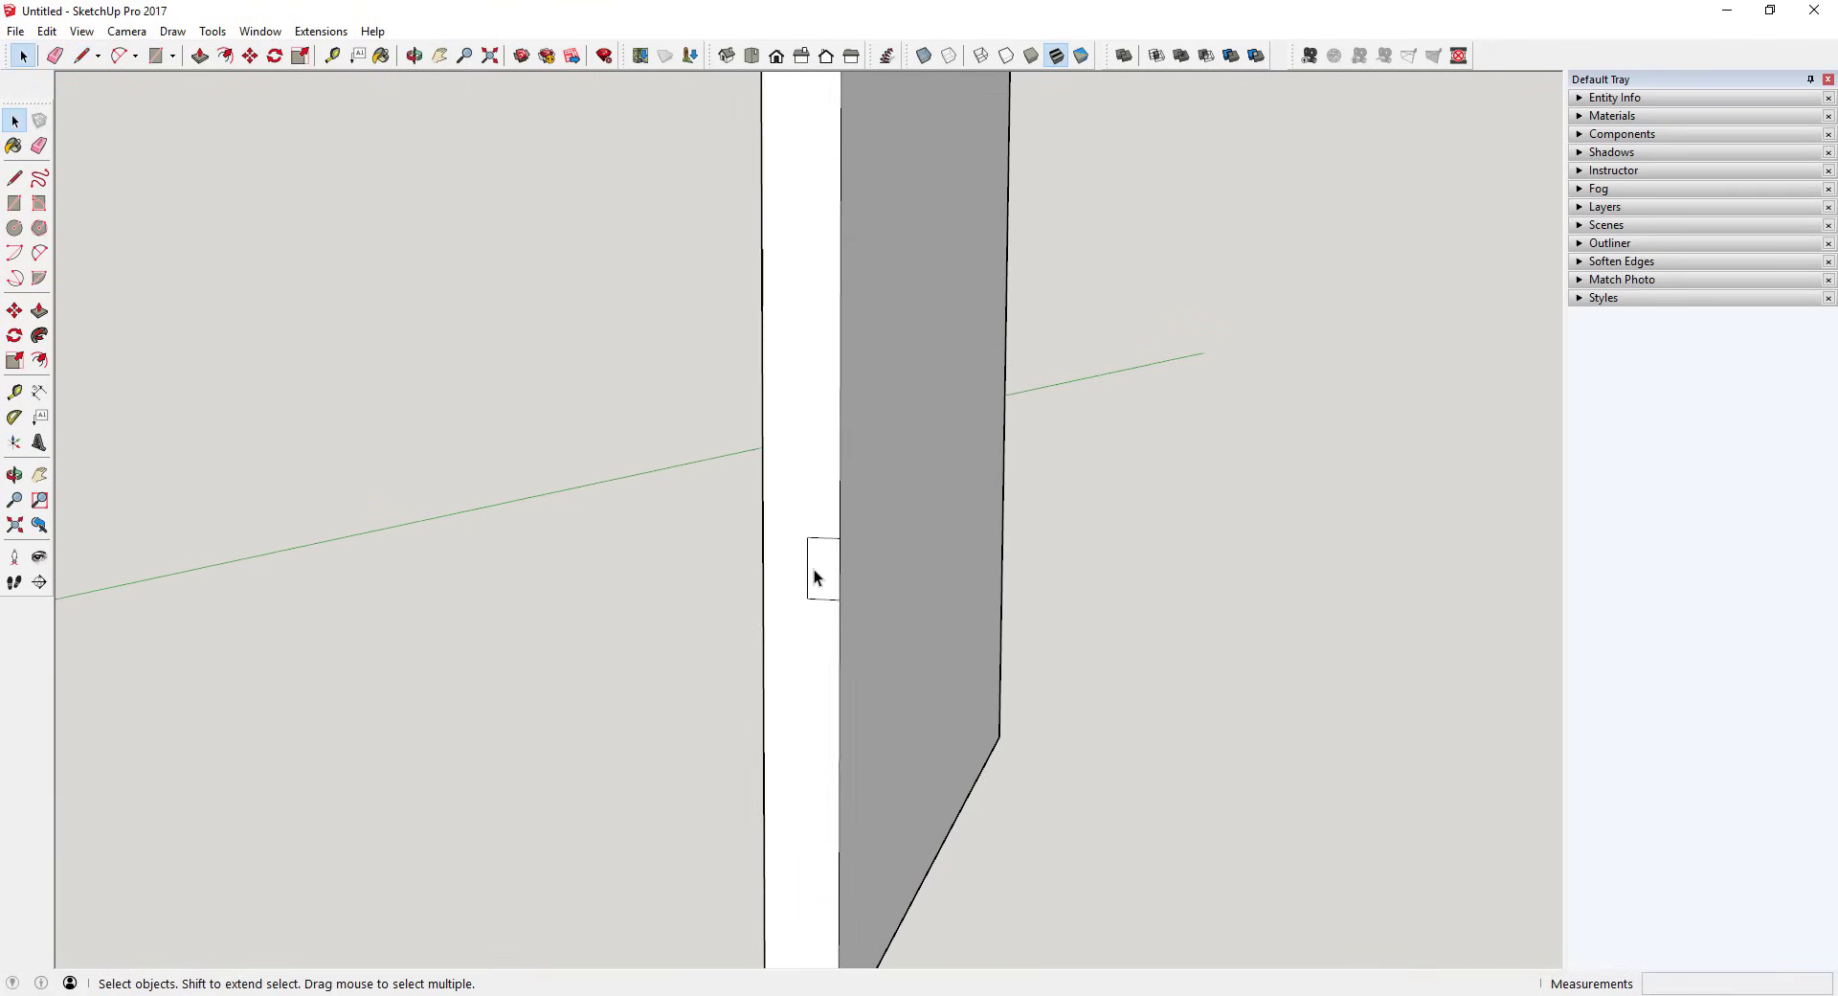
click(778, 574)
click(833, 574)
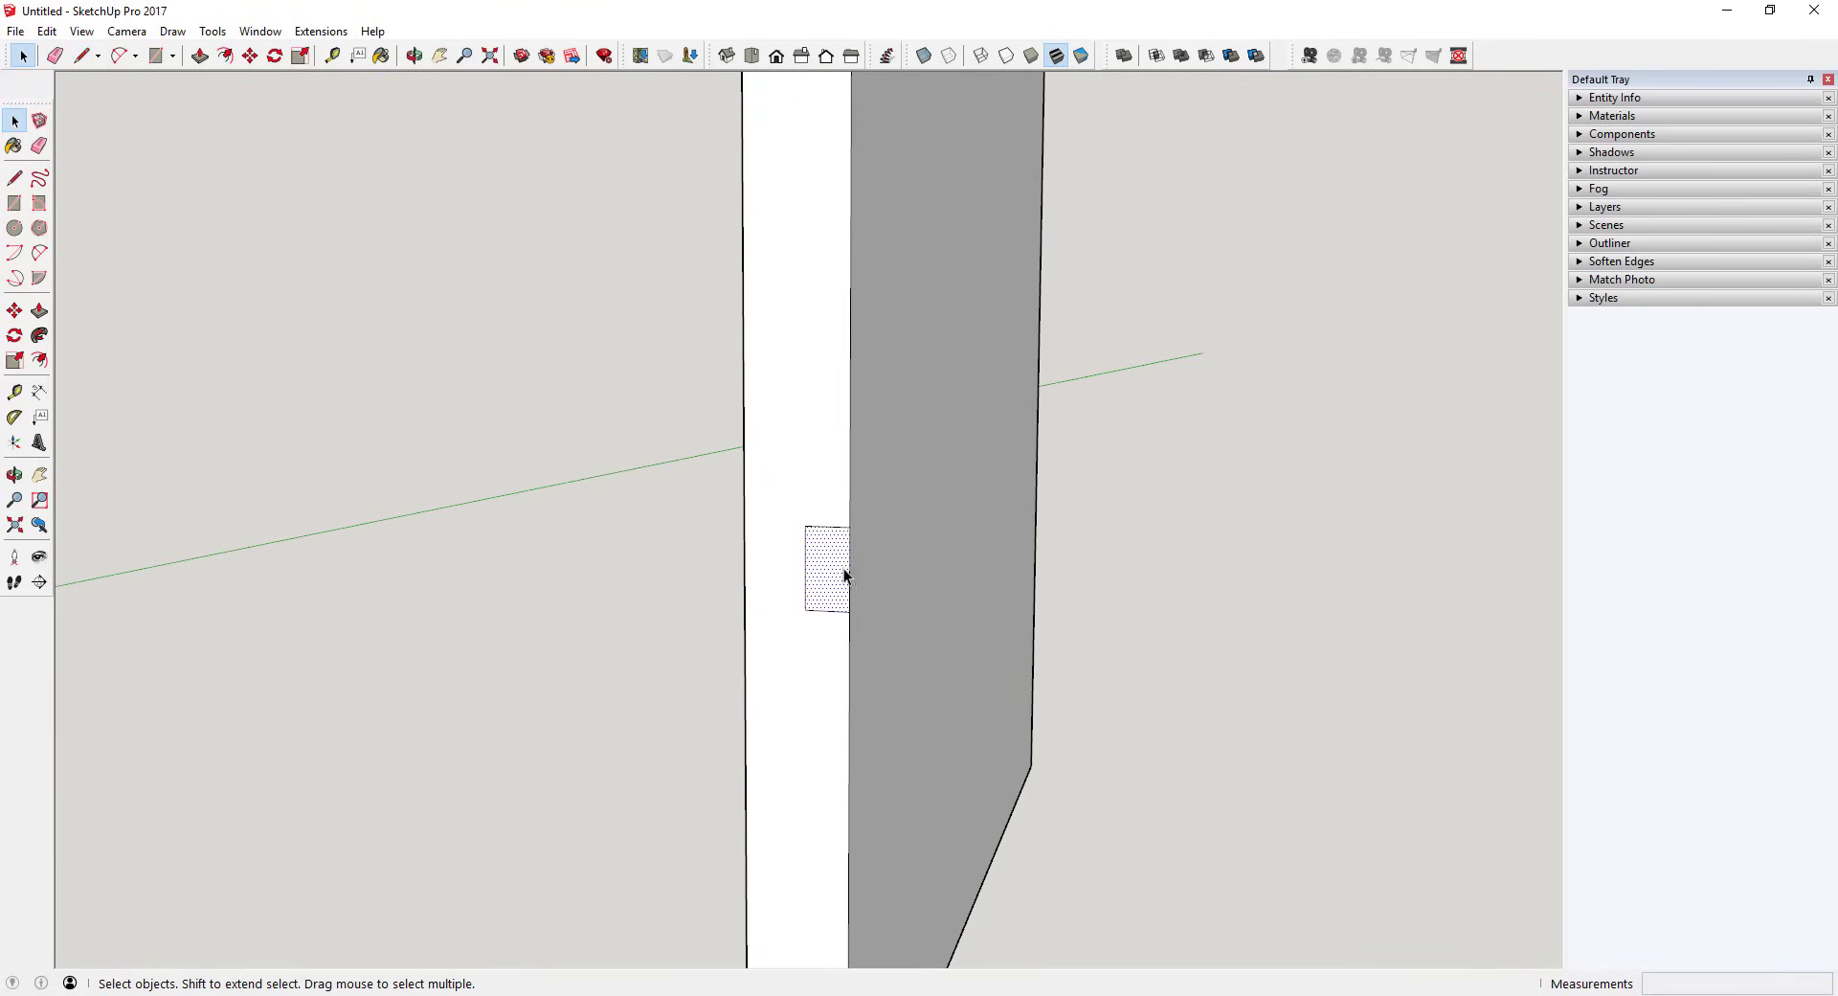
Push/Pull the small rectangle across the wall to its far edge, cutting the first groove.
key(p)
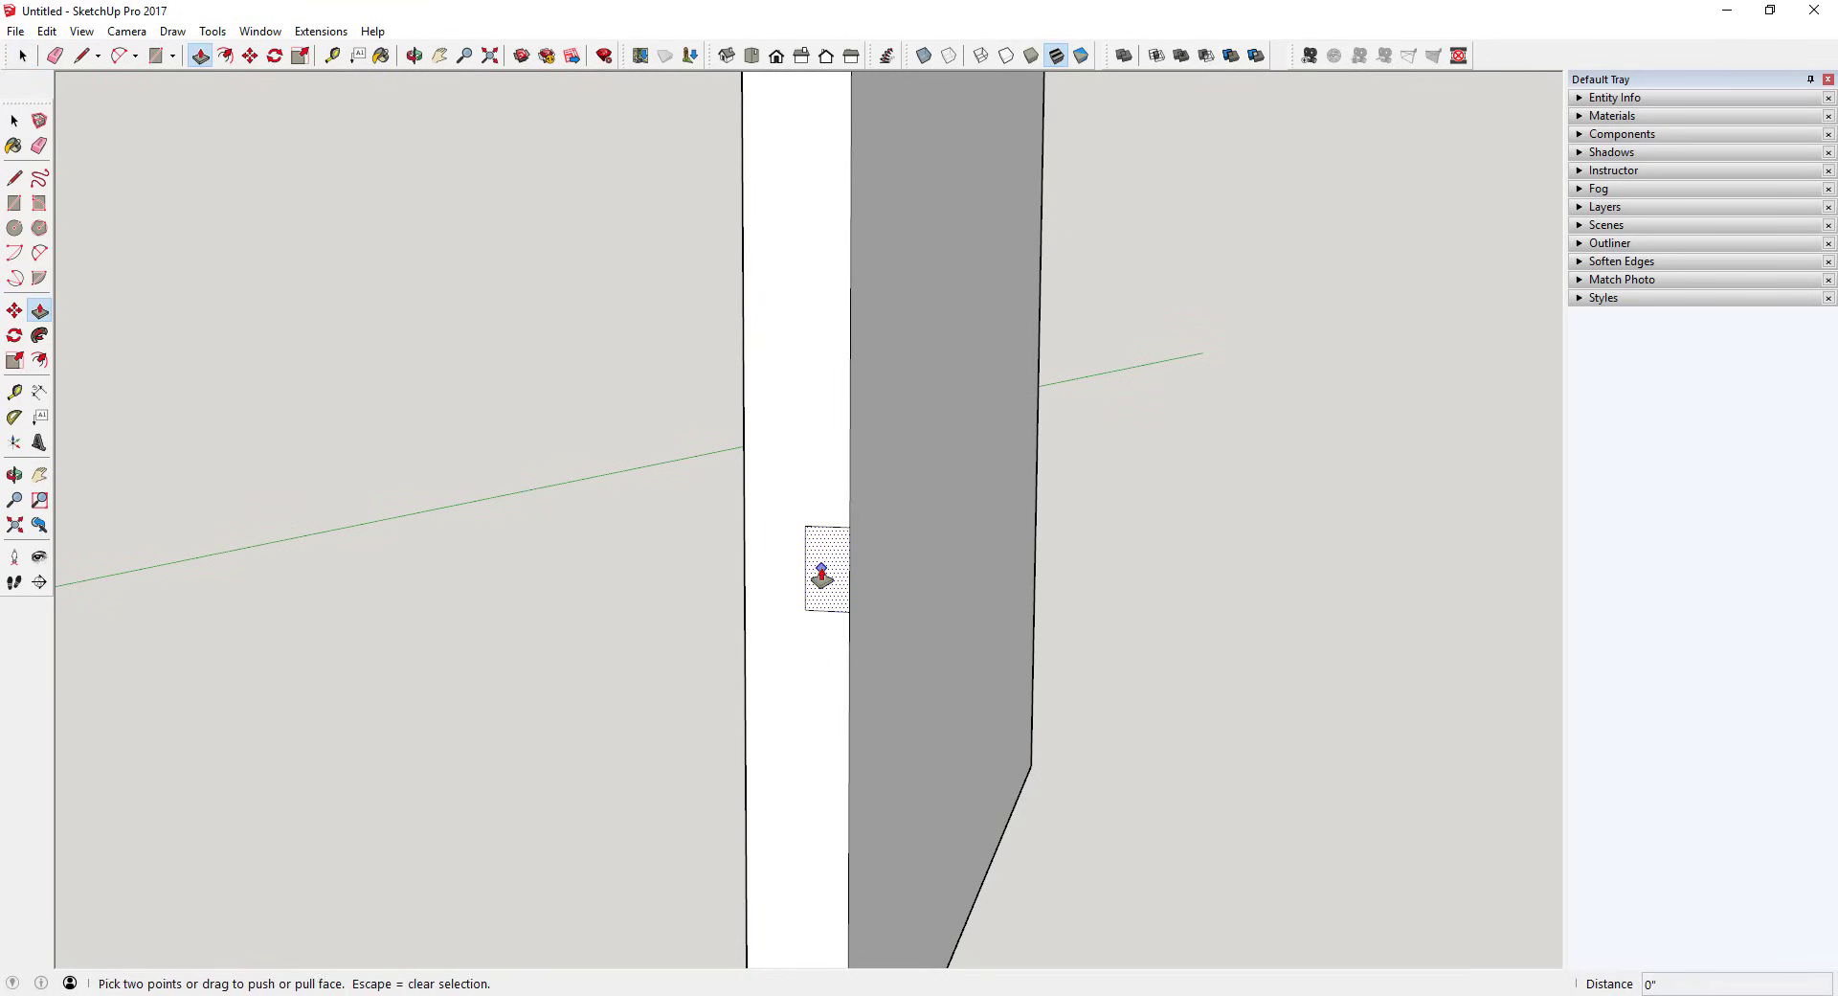
drag(825, 570, 968, 641)
key(space)
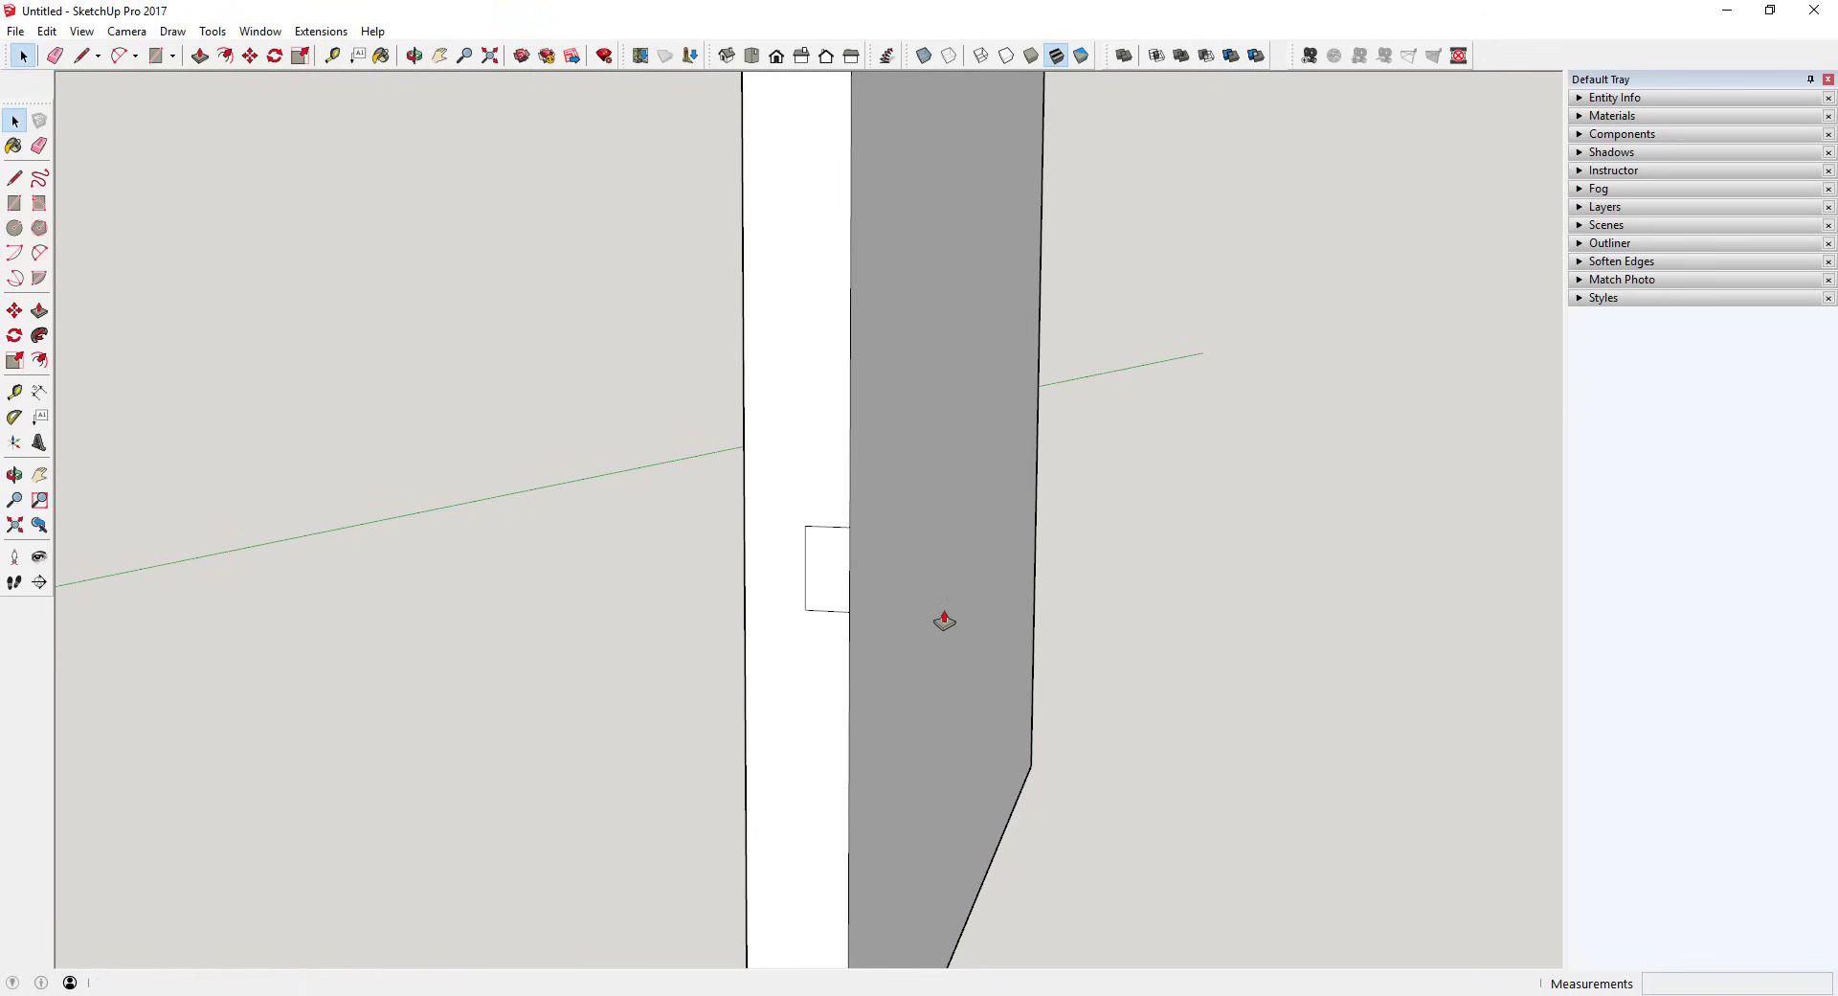
key(p)
drag(833, 577, 1076, 410)
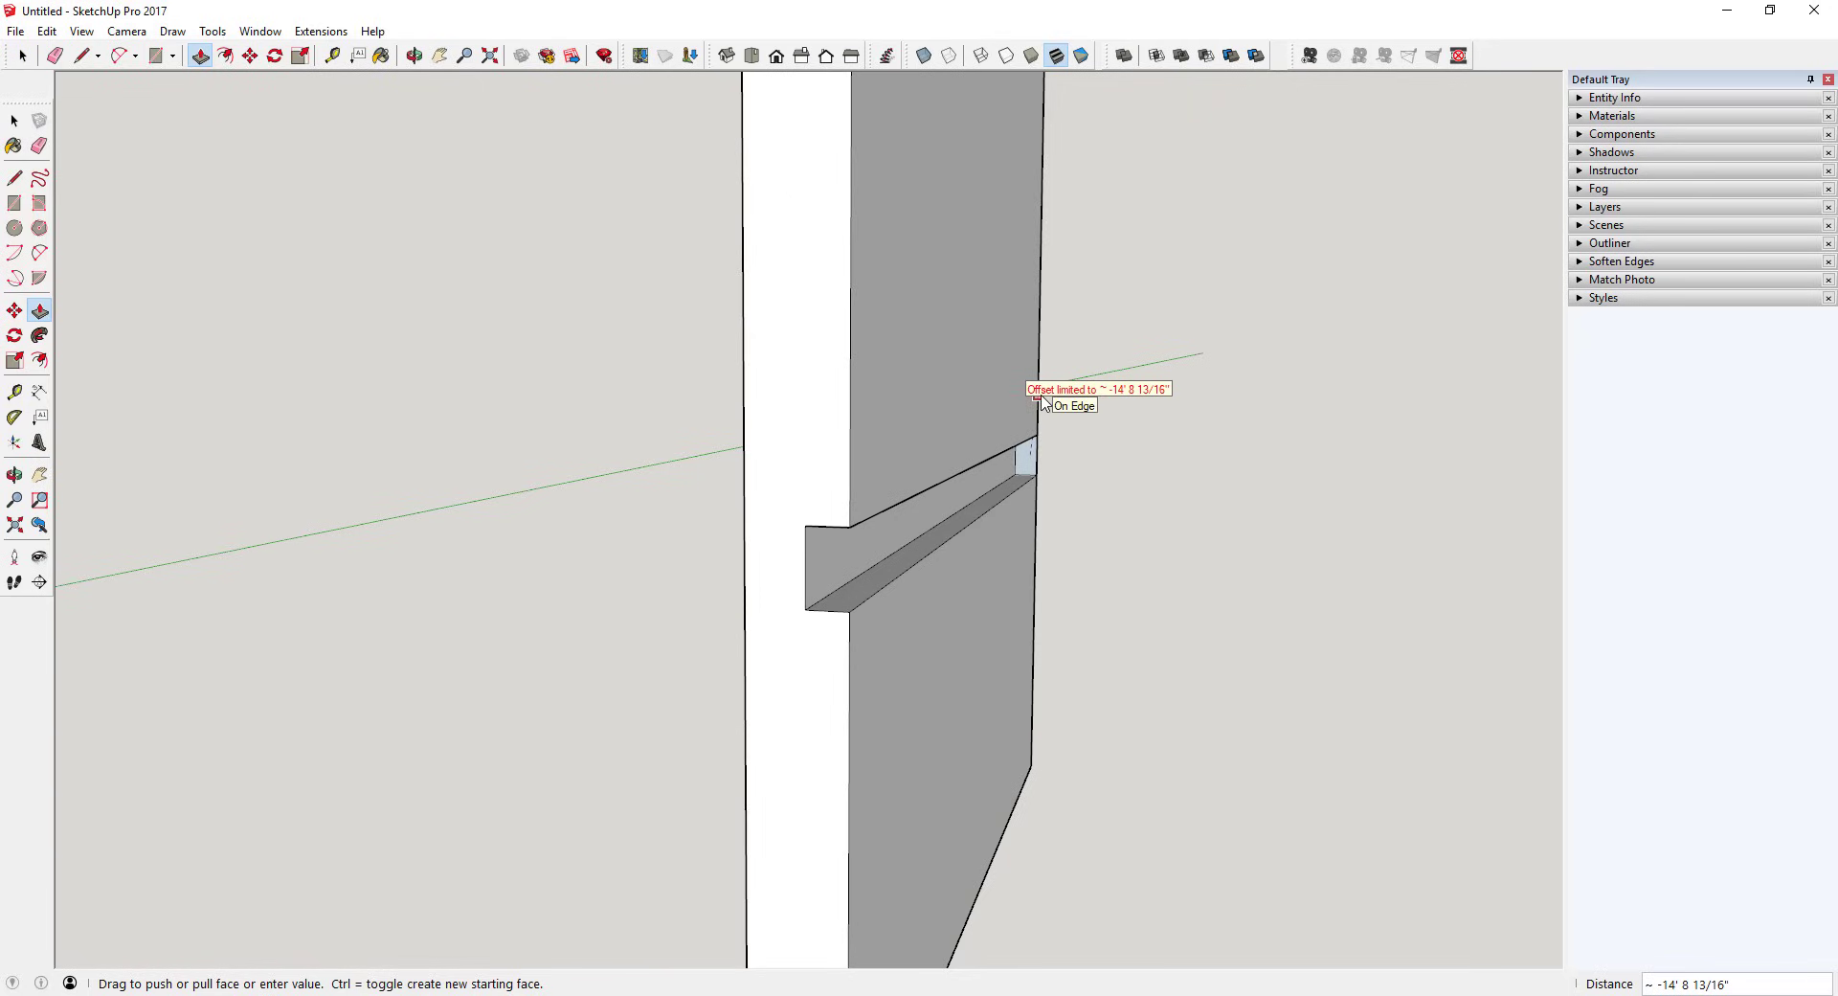
drag(1101, 419, 1039, 467)
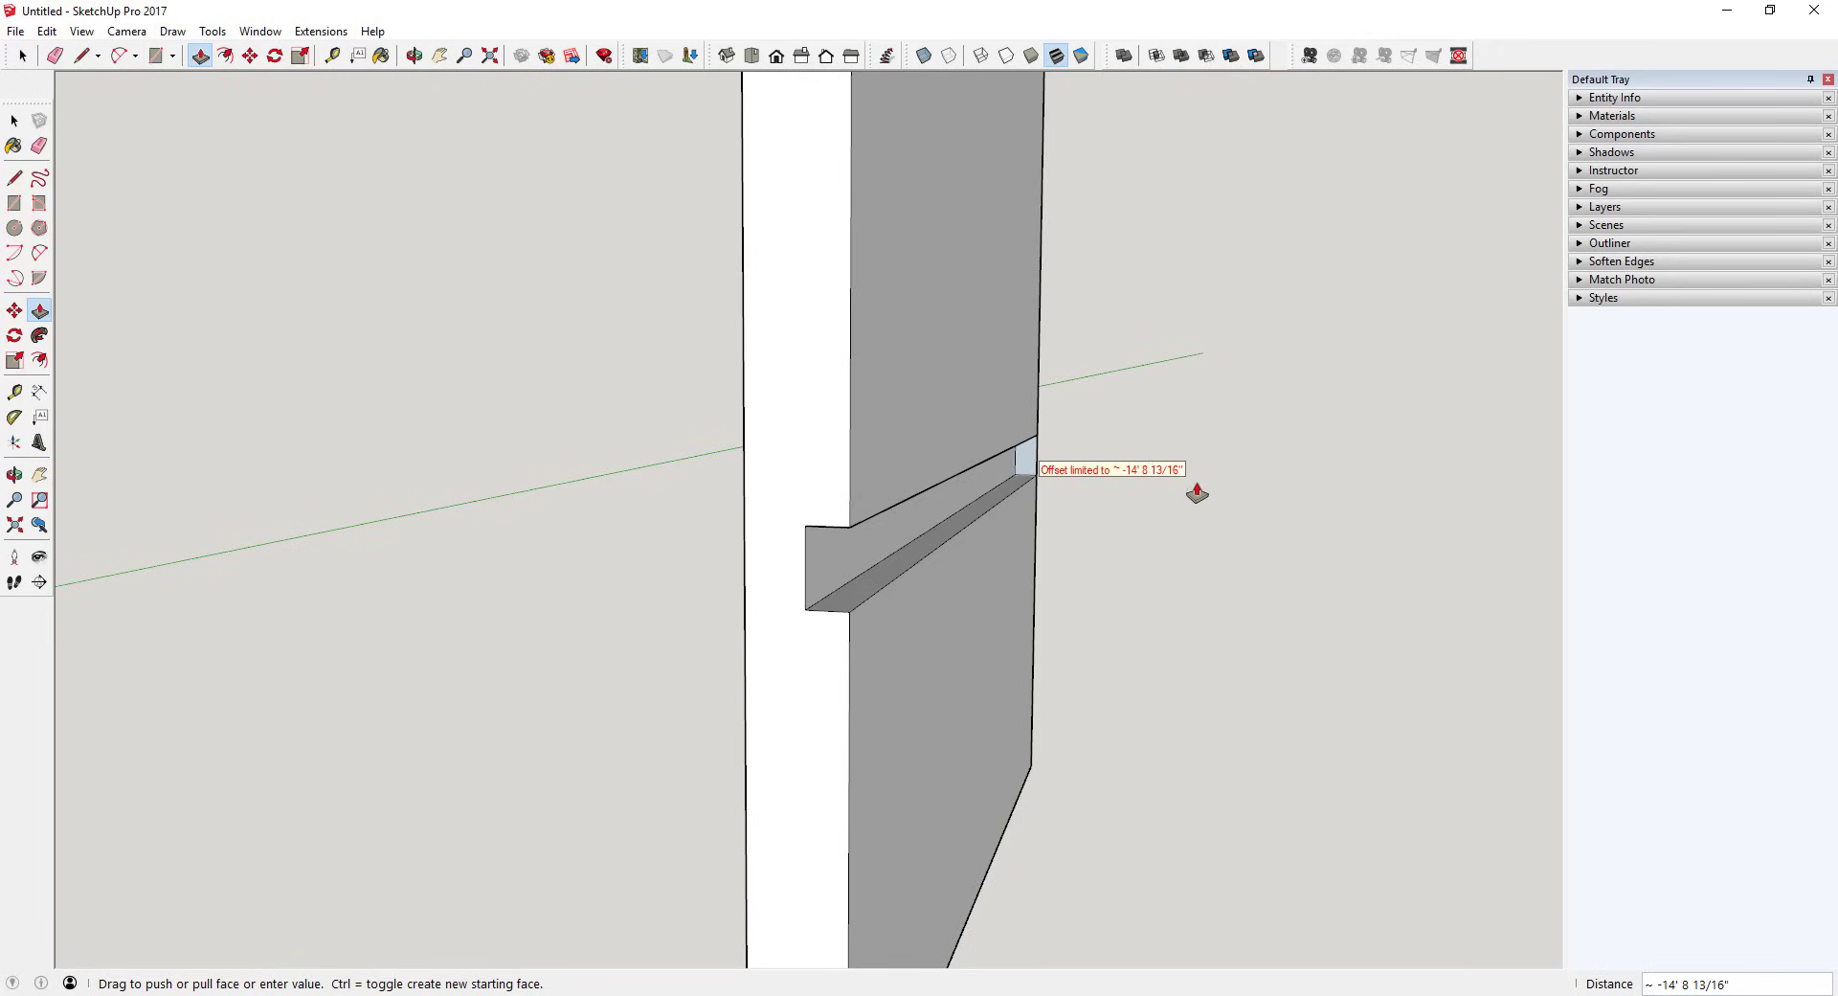
drag(1197, 493, 1032, 771)
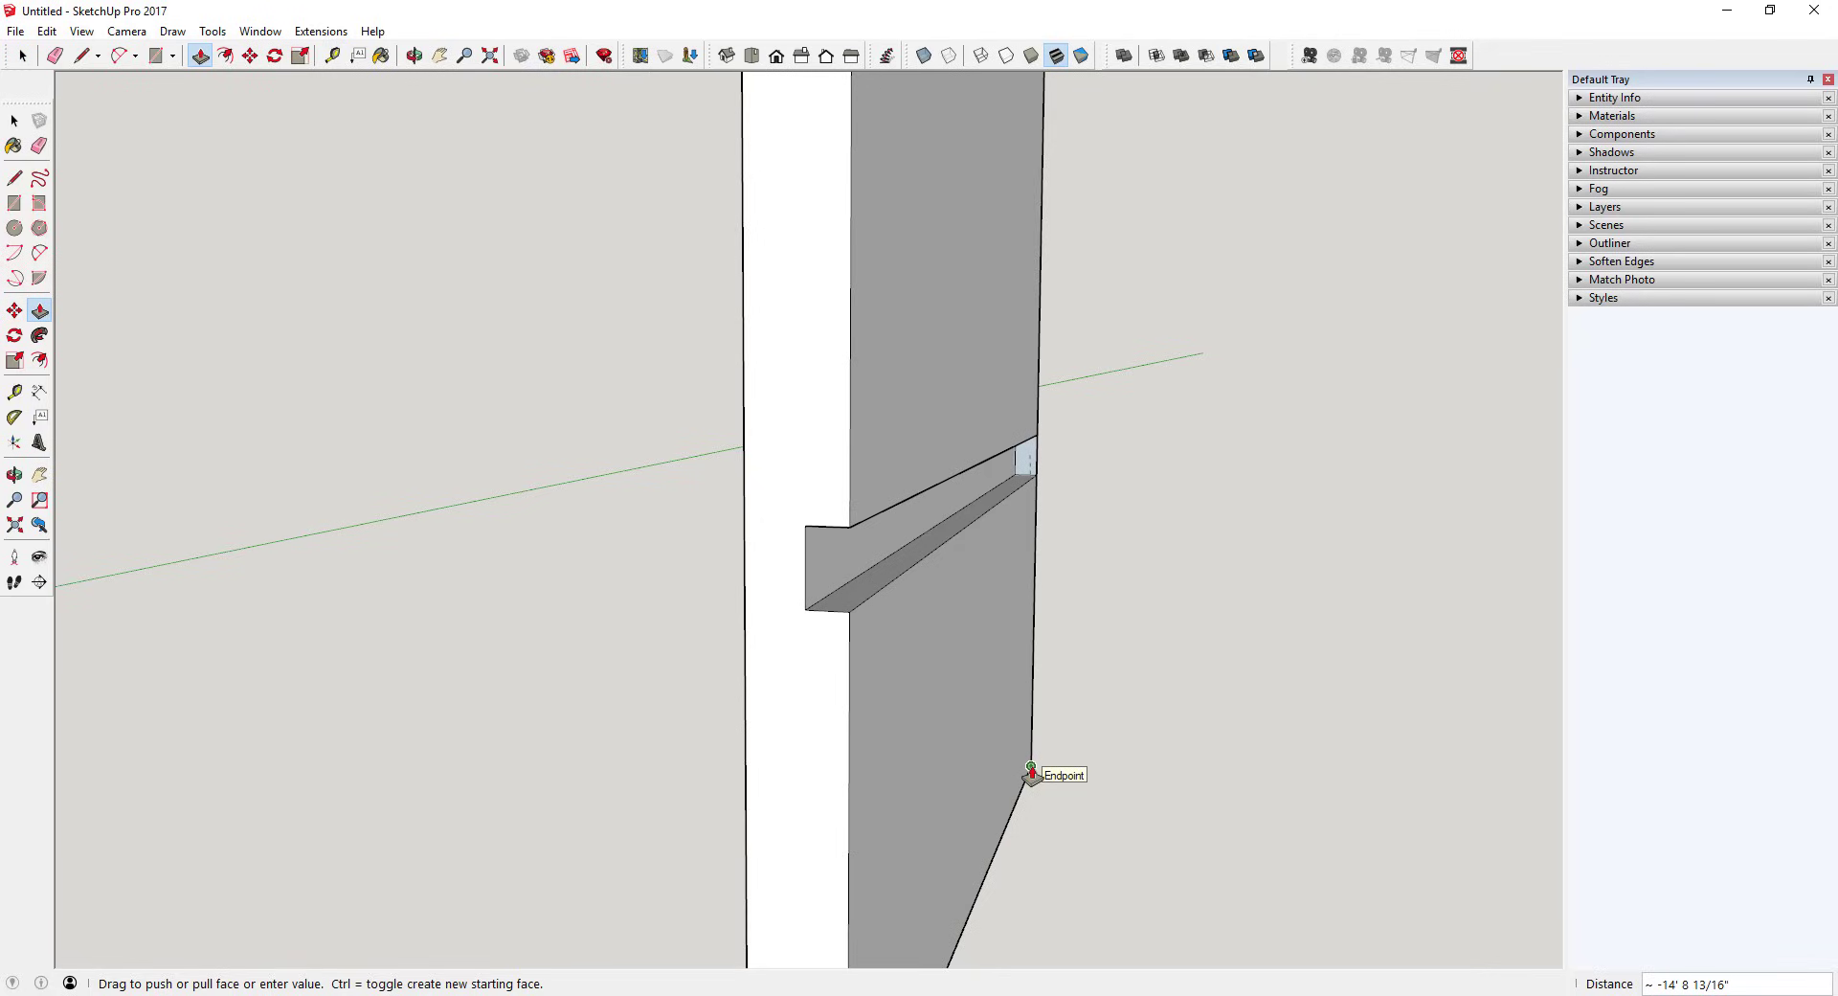
drag(1031, 775, 1034, 544)
mouse_move(1040, 611)
mouse_down()
mouse_move(1037, 632)
mouse_move(1036, 604)
mouse_up()
drag(1031, 727, 1034, 733)
mouse_move(1030, 492)
middle_down()
mouse_move(1034, 463)
mouse_move(1009, 476)
middle_up()
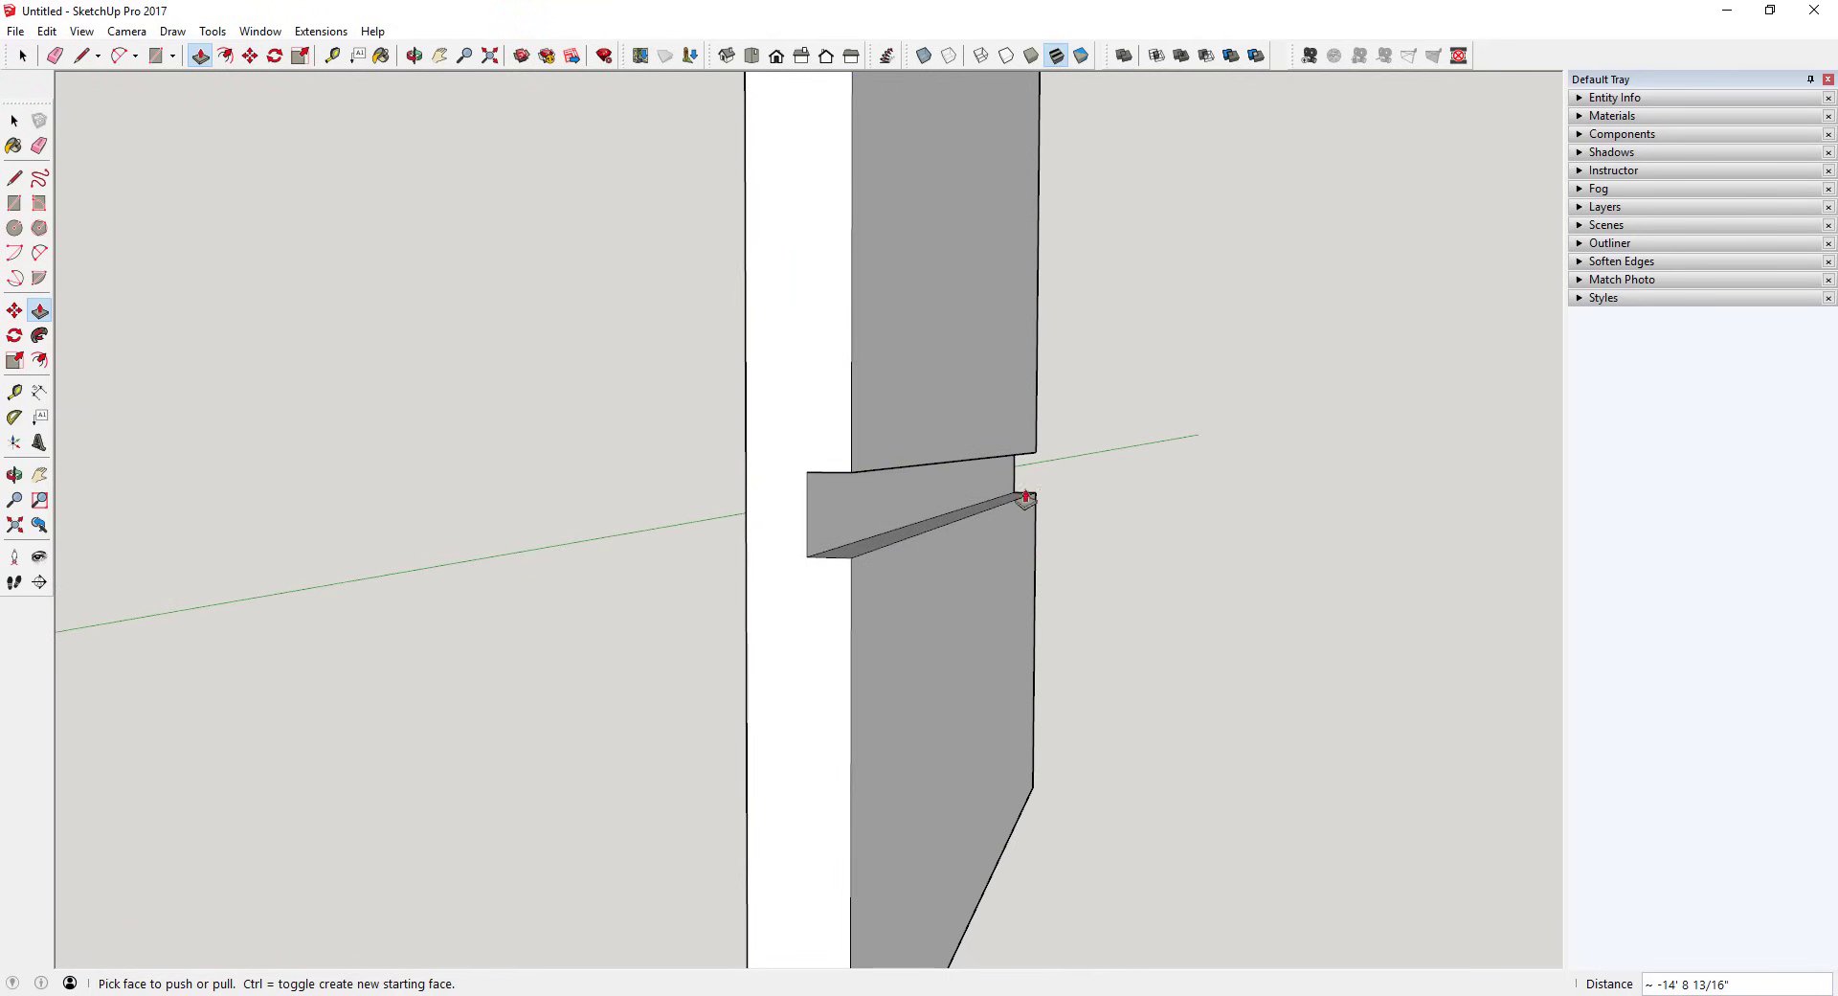
click(965, 504)
key(space)
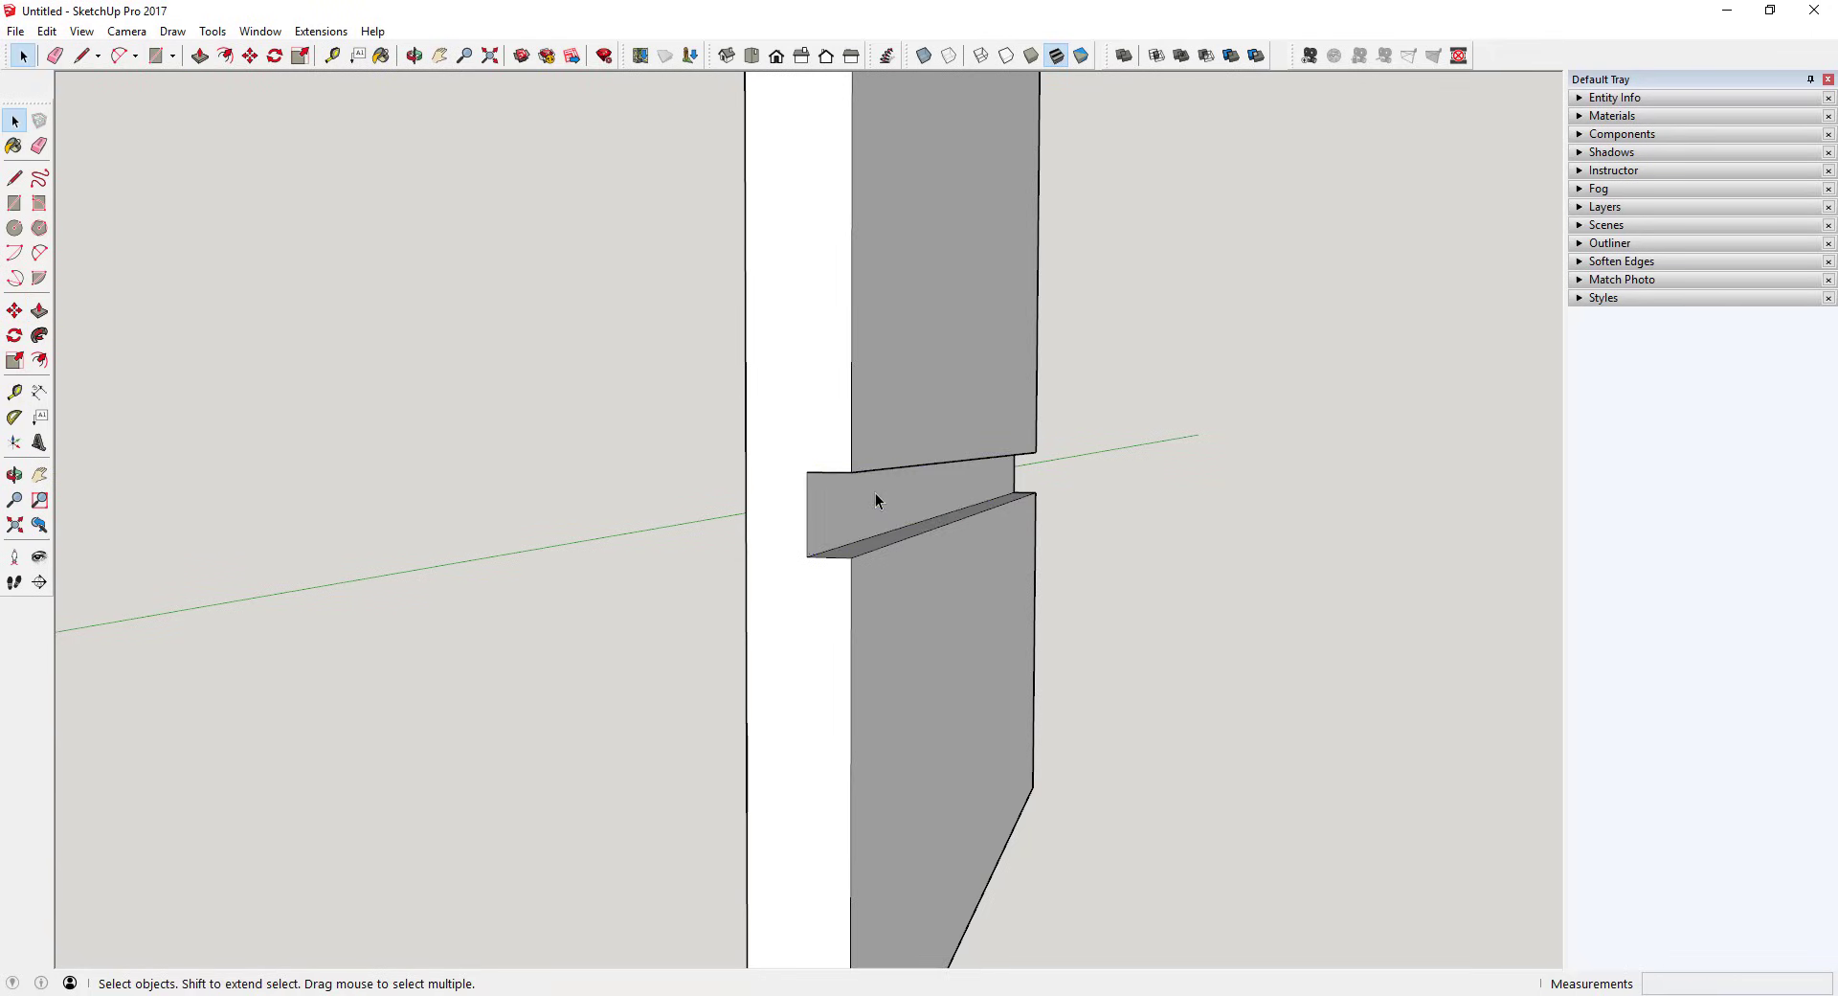
mouse_move(875, 492)
middle_down()
mouse_move(1026, 471)
mouse_move(881, 508)
middle_up()
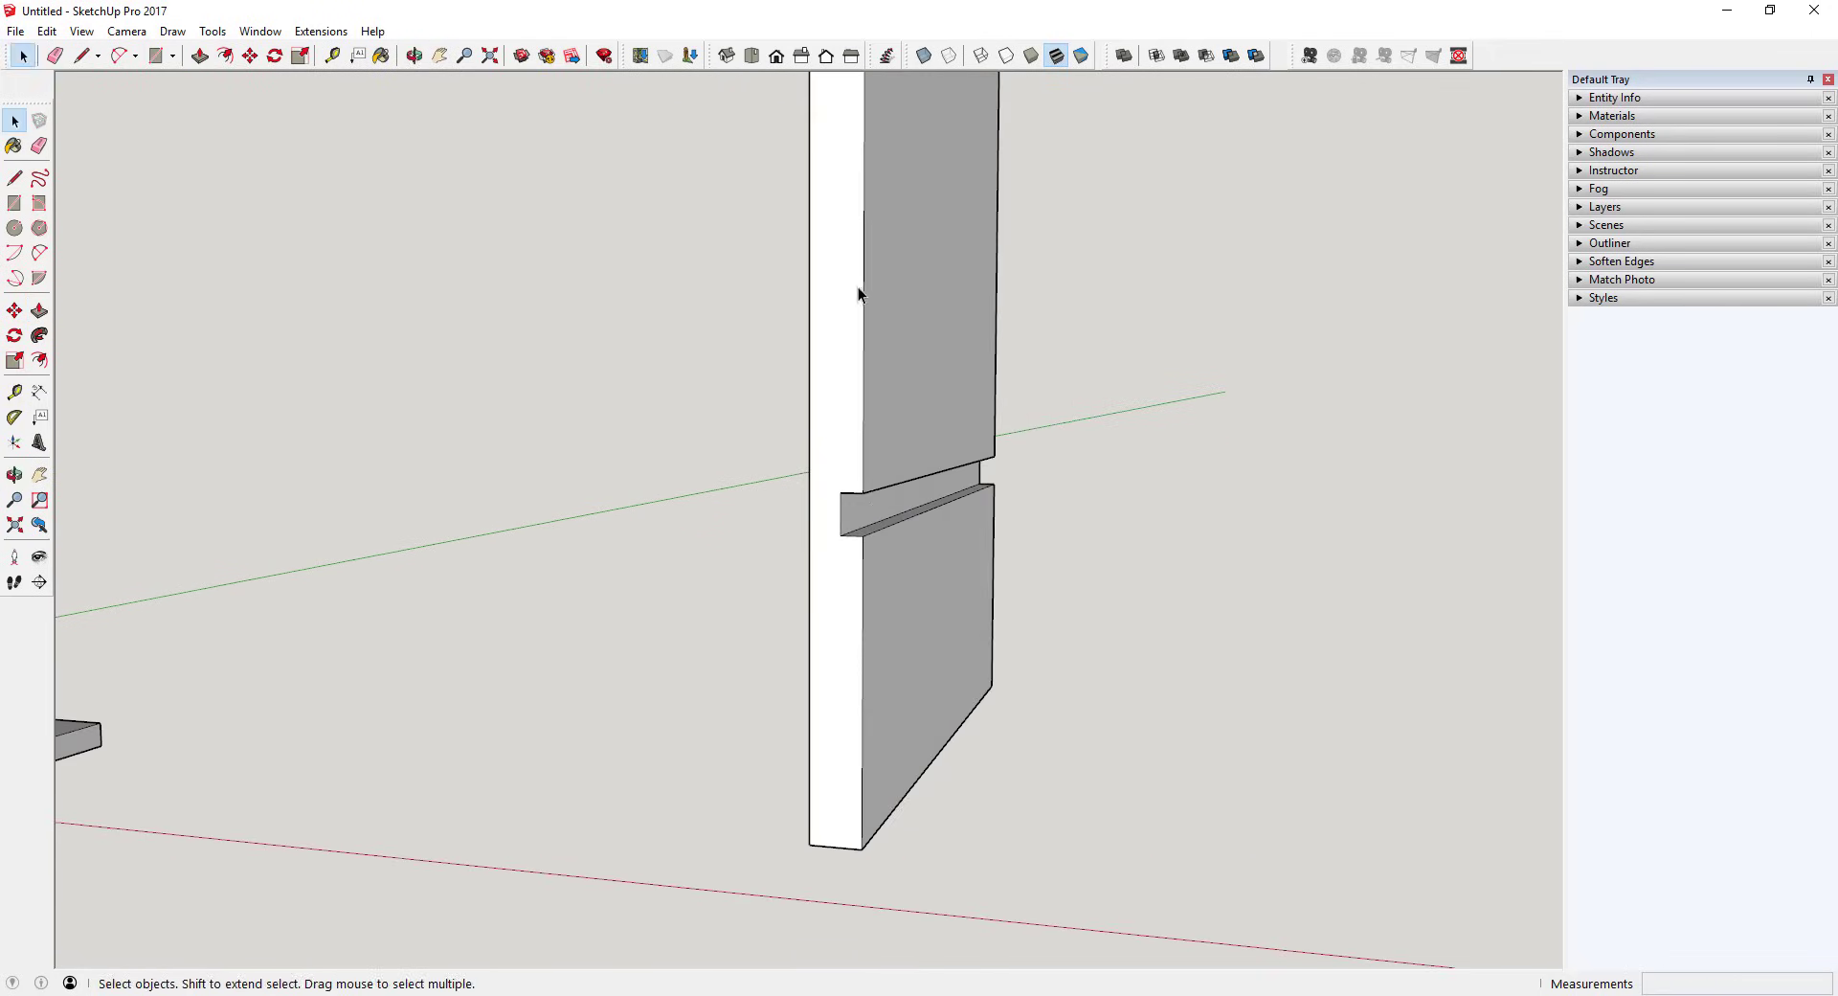
Cut an upper groove from a rectangle drawn near the top of the wall edge.
key(r)
click(863, 260)
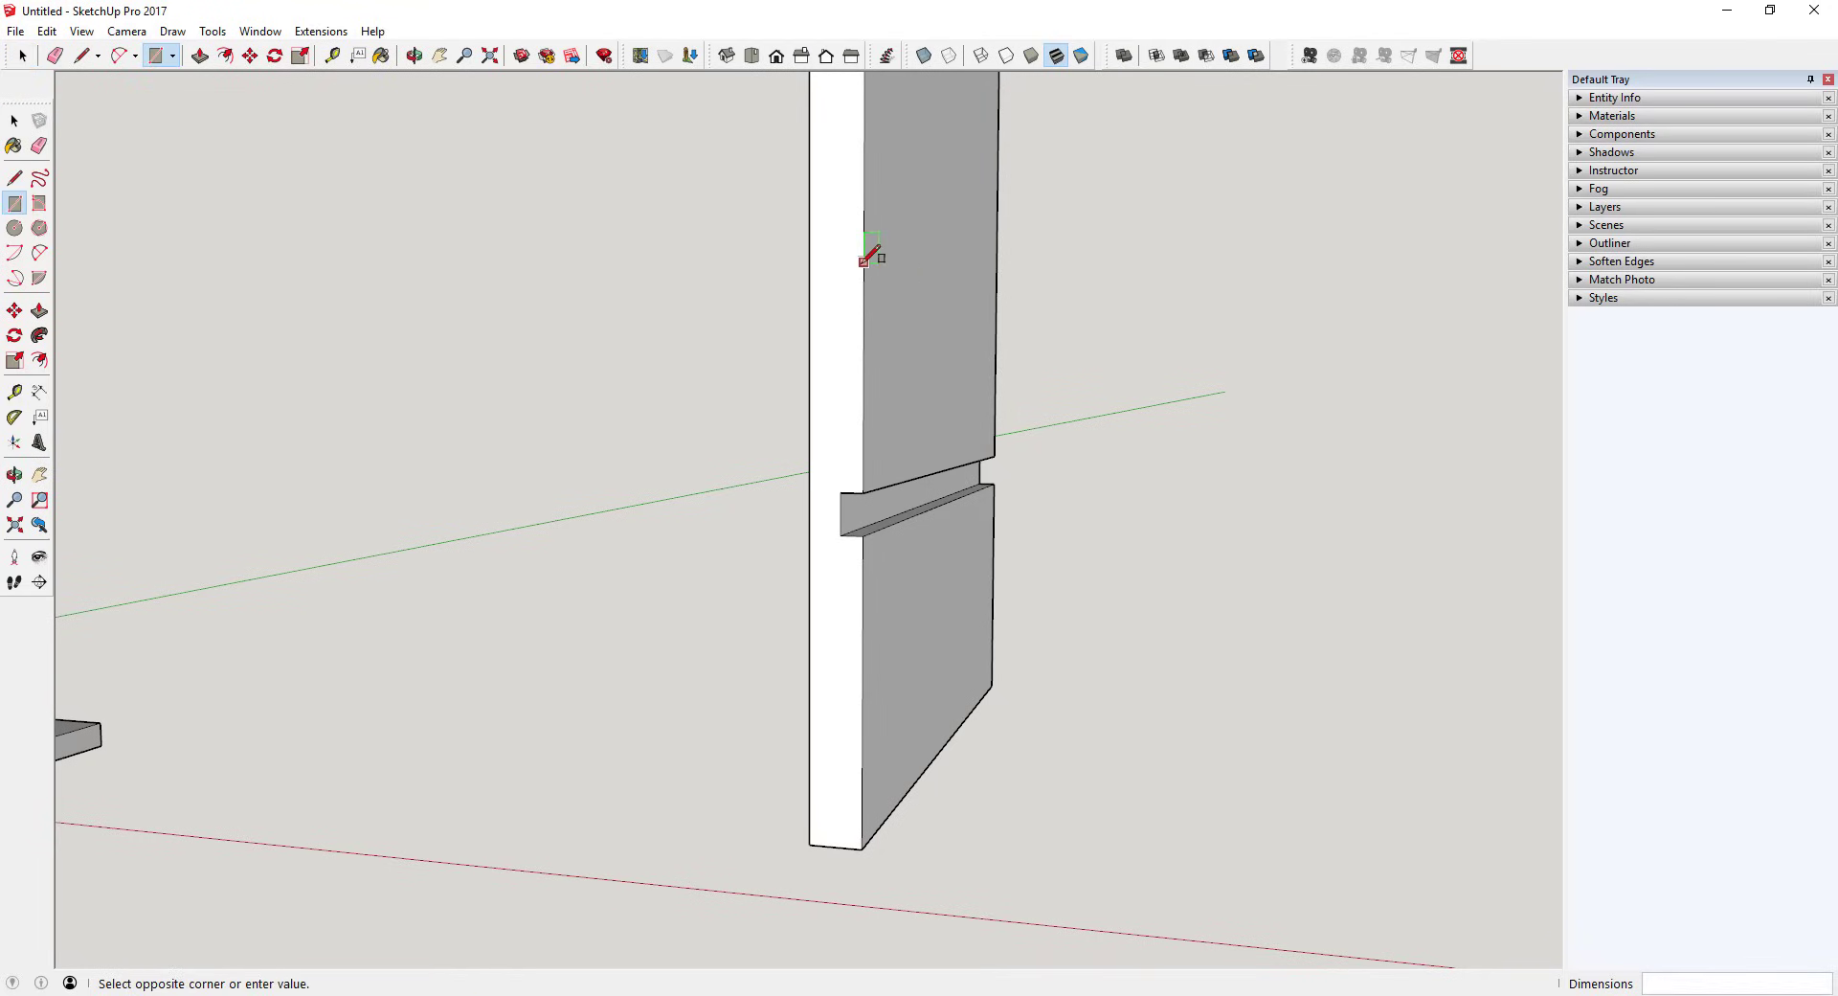
click(839, 183)
key(space)
key(p)
click(865, 229)
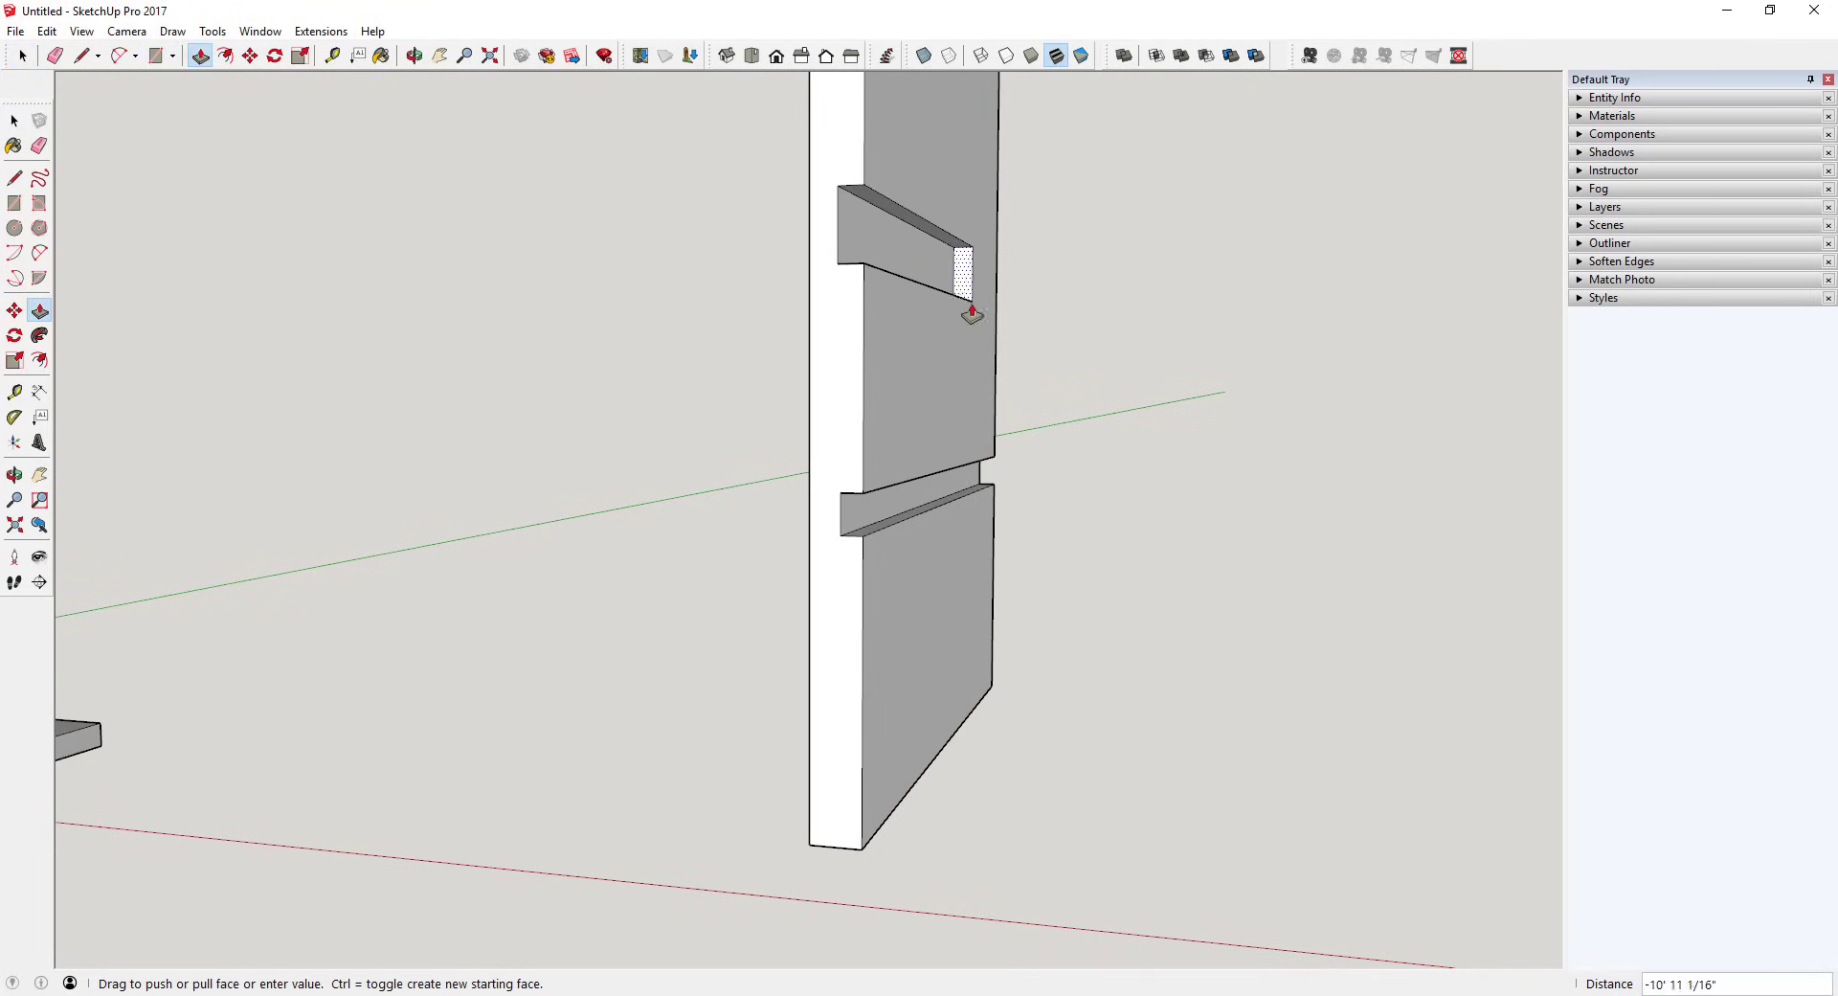
click(996, 341)
scroll(998, 357, down, 5)
Cut a third groove from another edge rectangle pushed across the wall.
key(r)
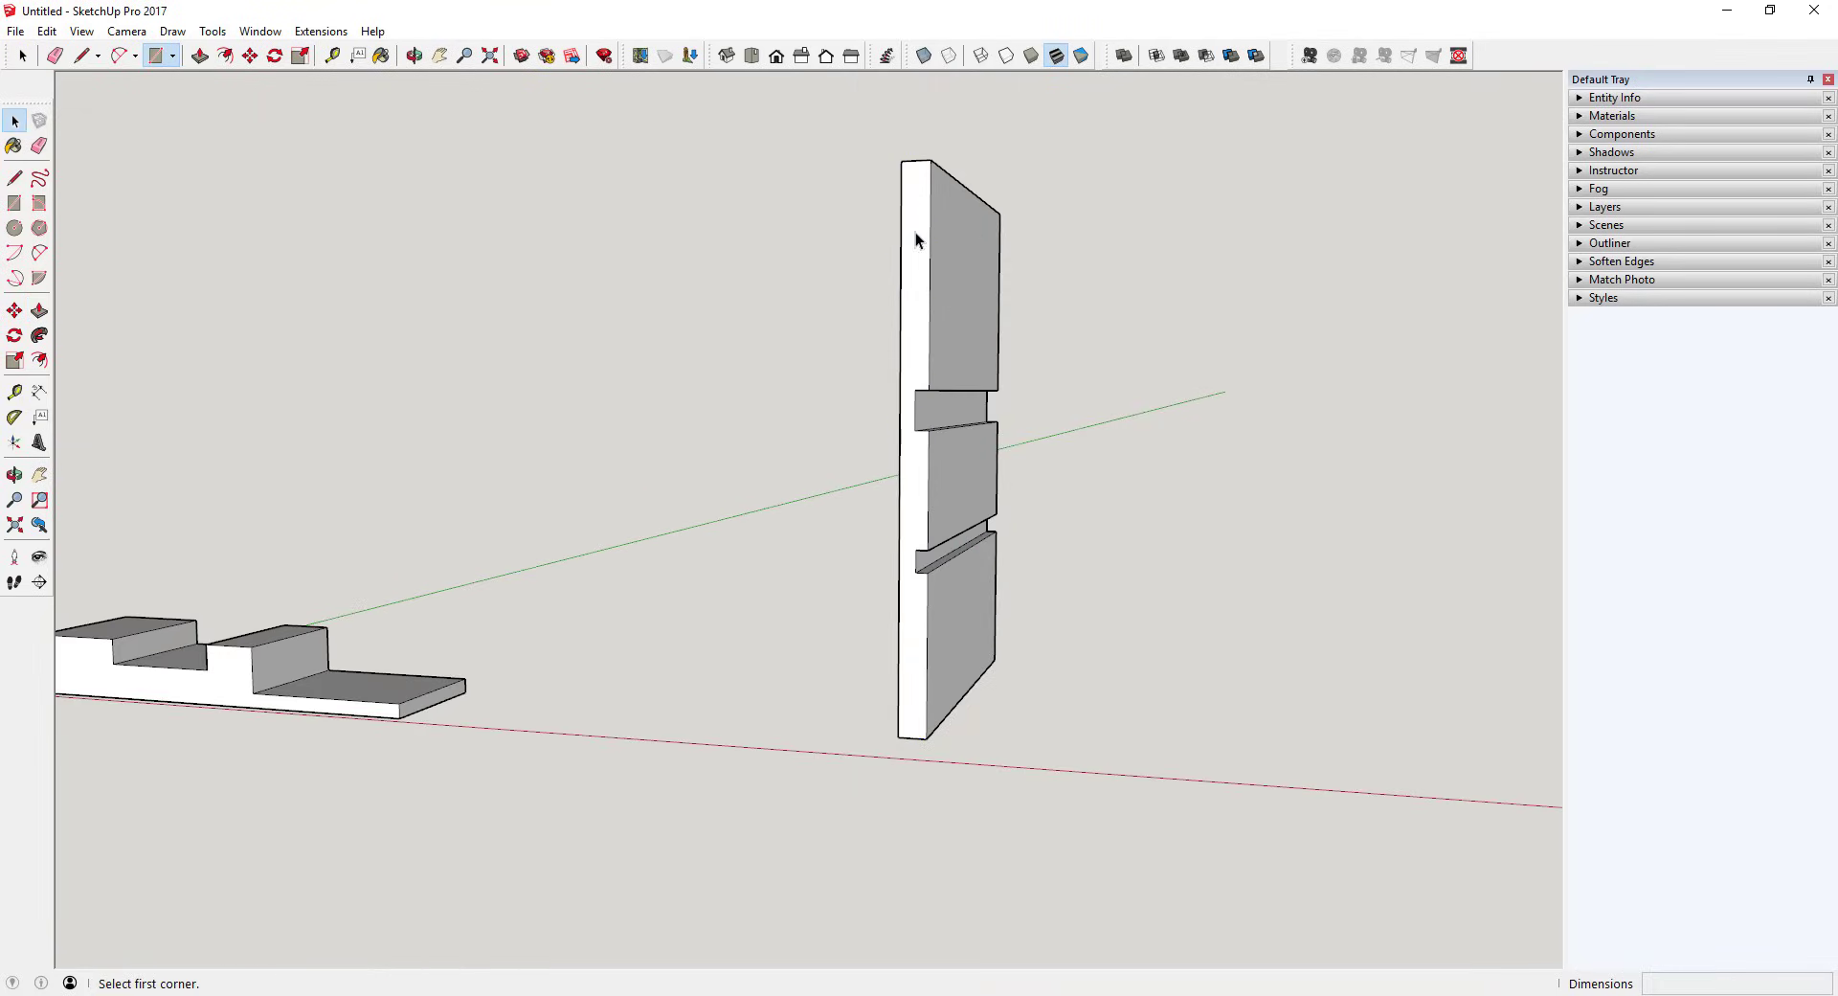
click(929, 233)
key(space)
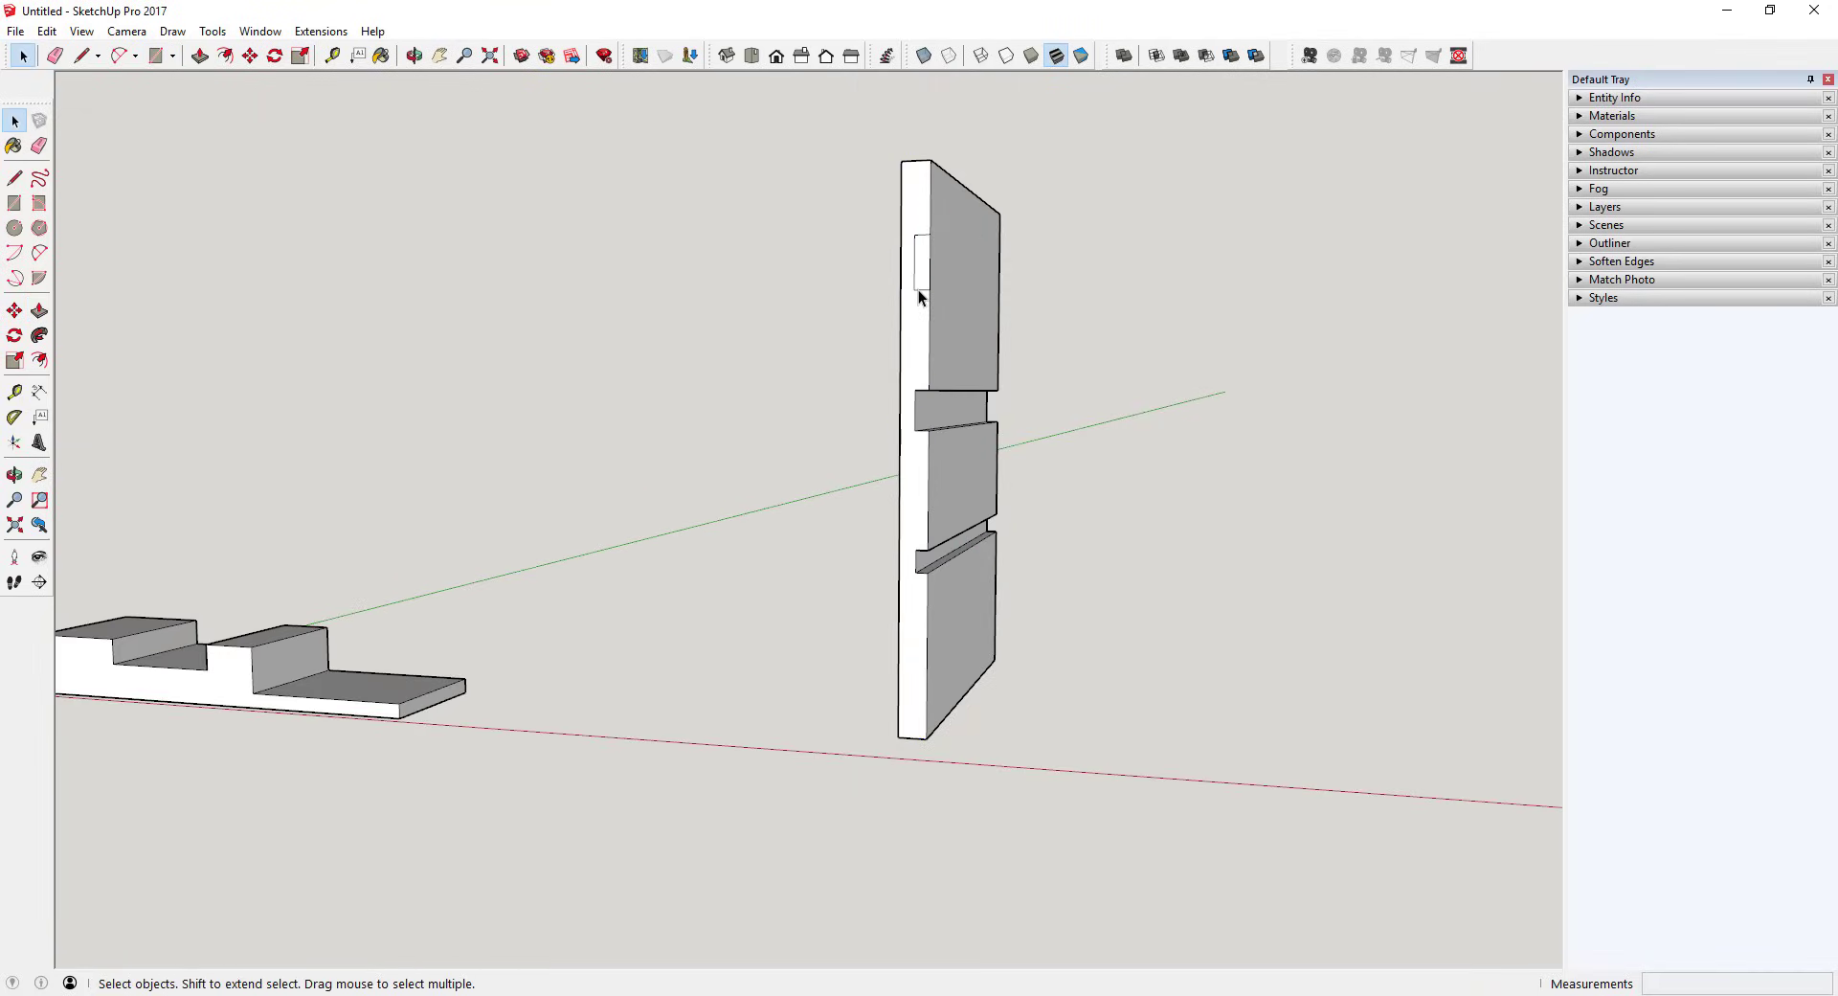
key(p)
click(918, 282)
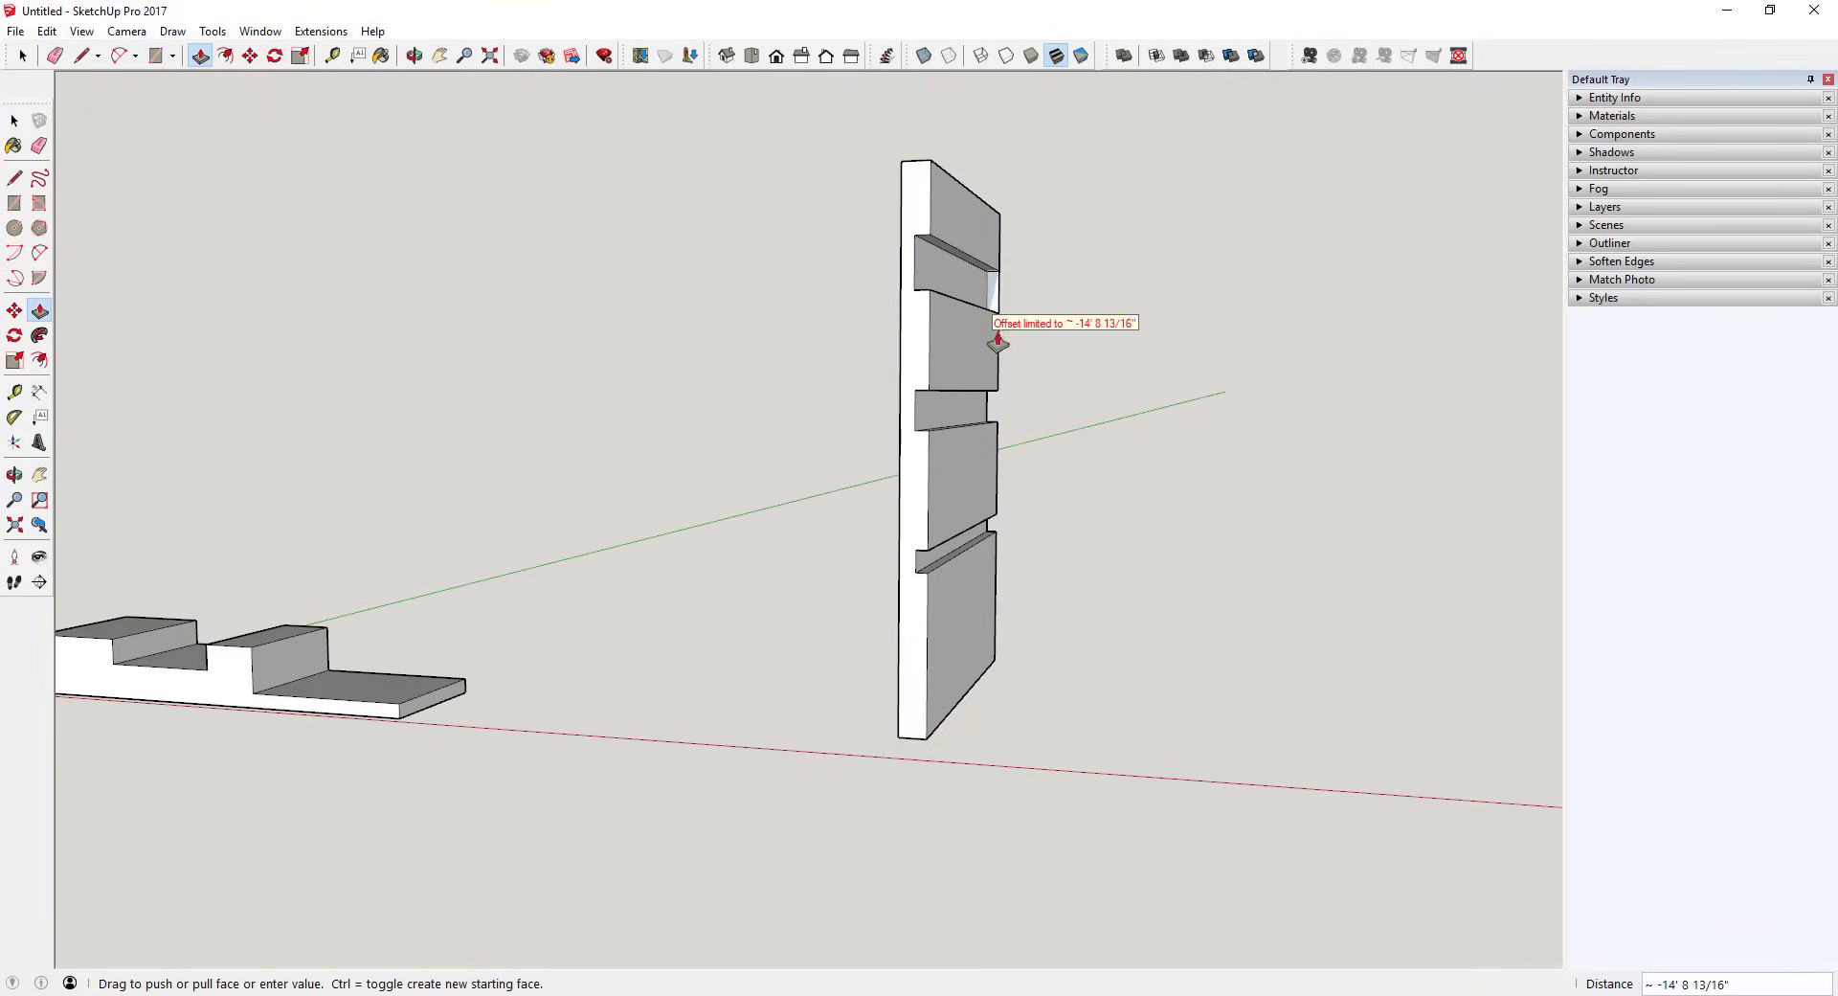
click(997, 341)
key(space)
scroll(1014, 348, down, 3)
scroll(991, 318, up, 3)
middle_drag(991, 318, 859, 416)
scroll(944, 307, up, 3)
scroll(859, 416, down, 5)
scroll(852, 414, up, 2)
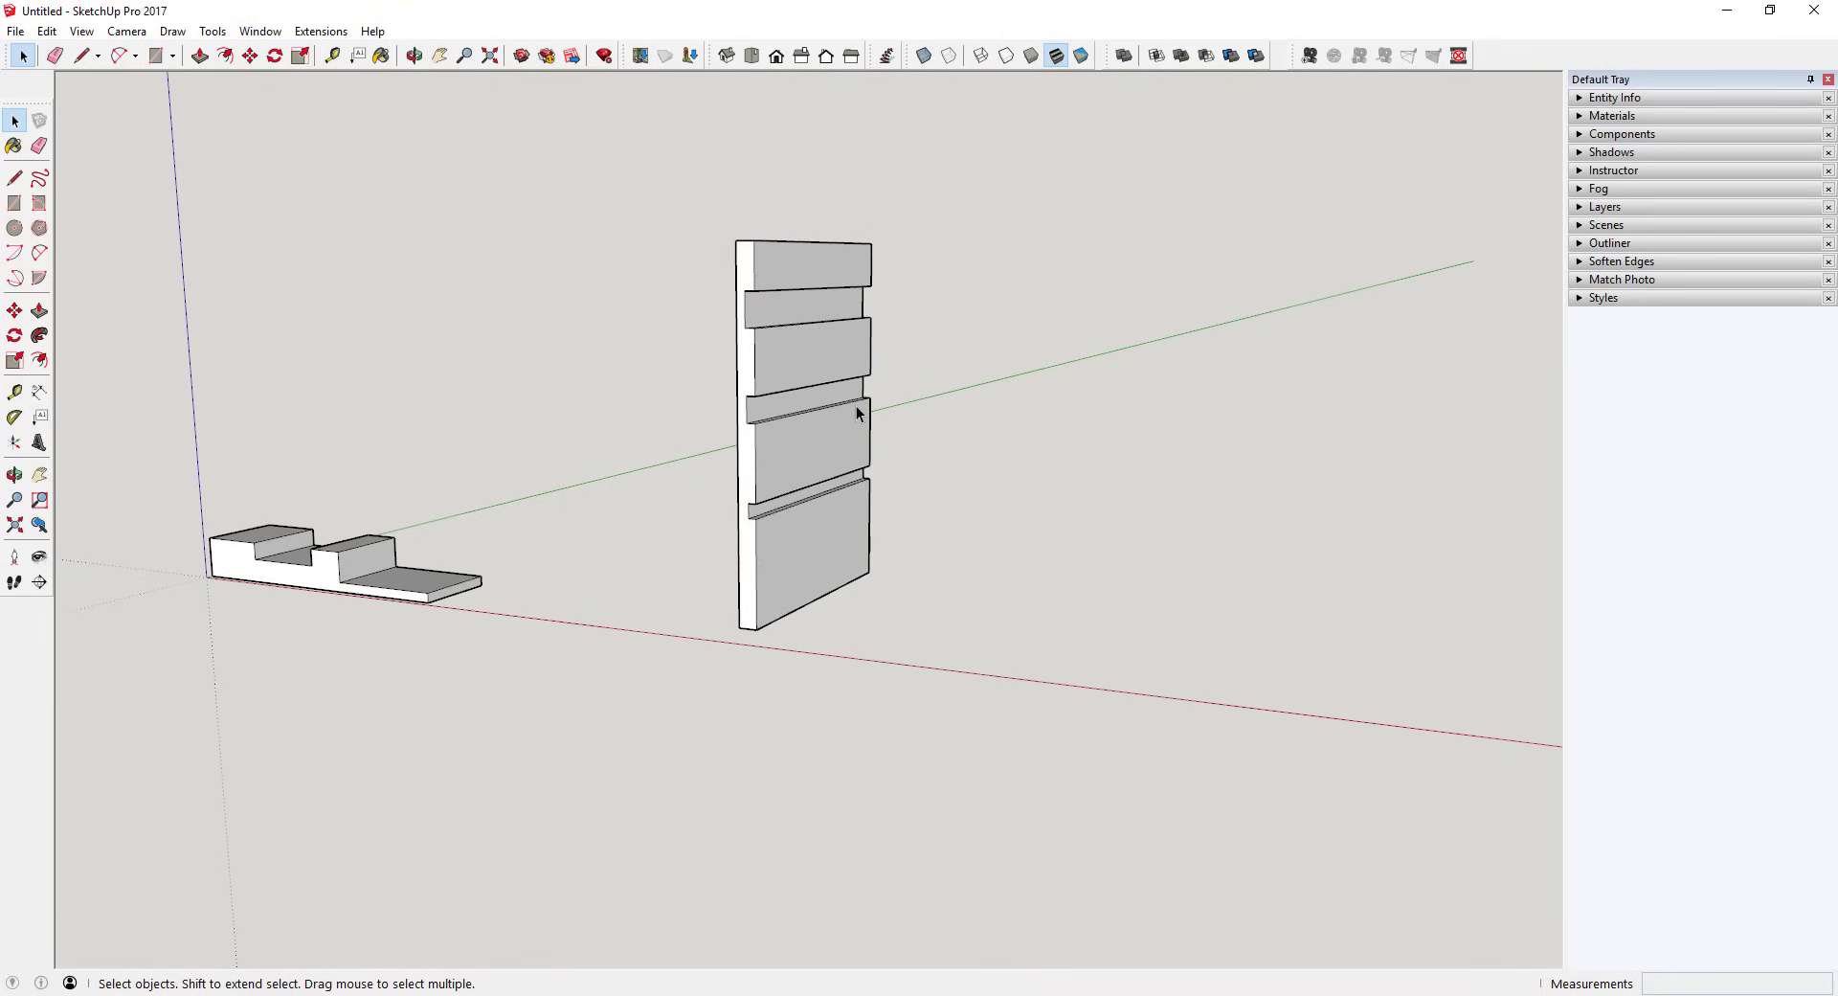
scroll(856, 405, down, 4)
Draw a rectangle on the ground and pull it up into a box.
middle_drag(699, 409, 393, 485)
key(r)
click(544, 441)
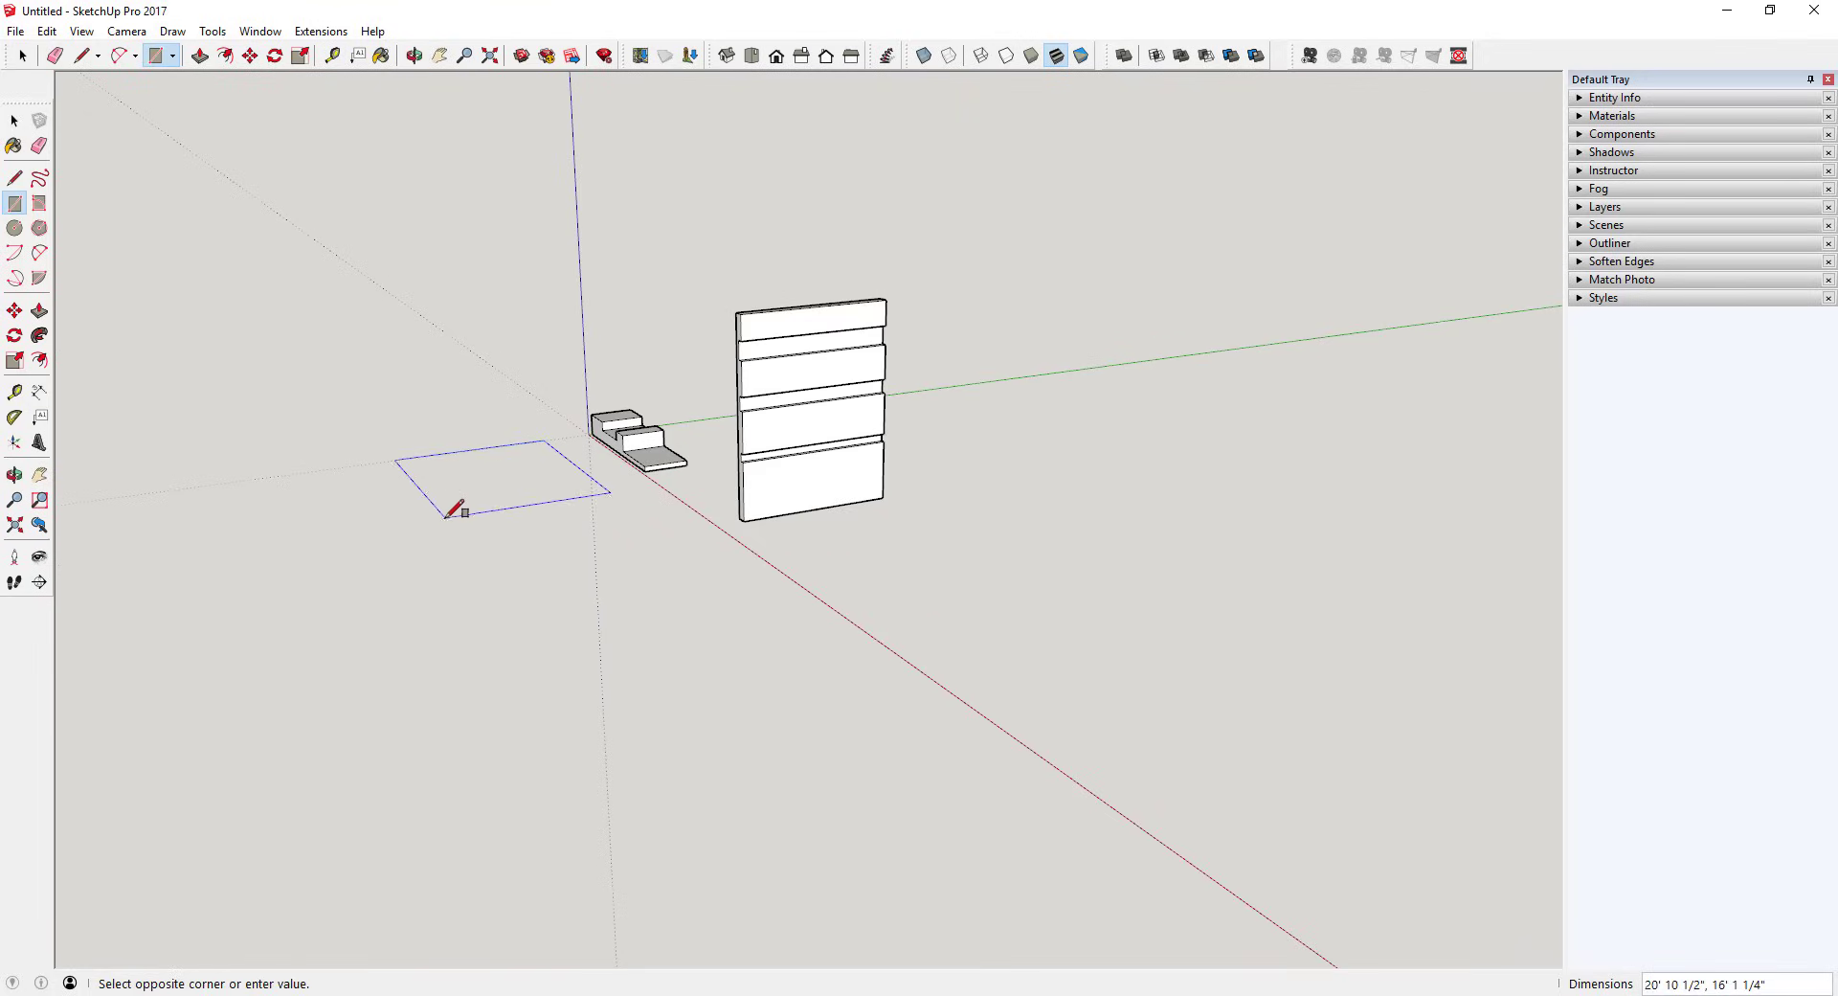
click(436, 515)
key(p)
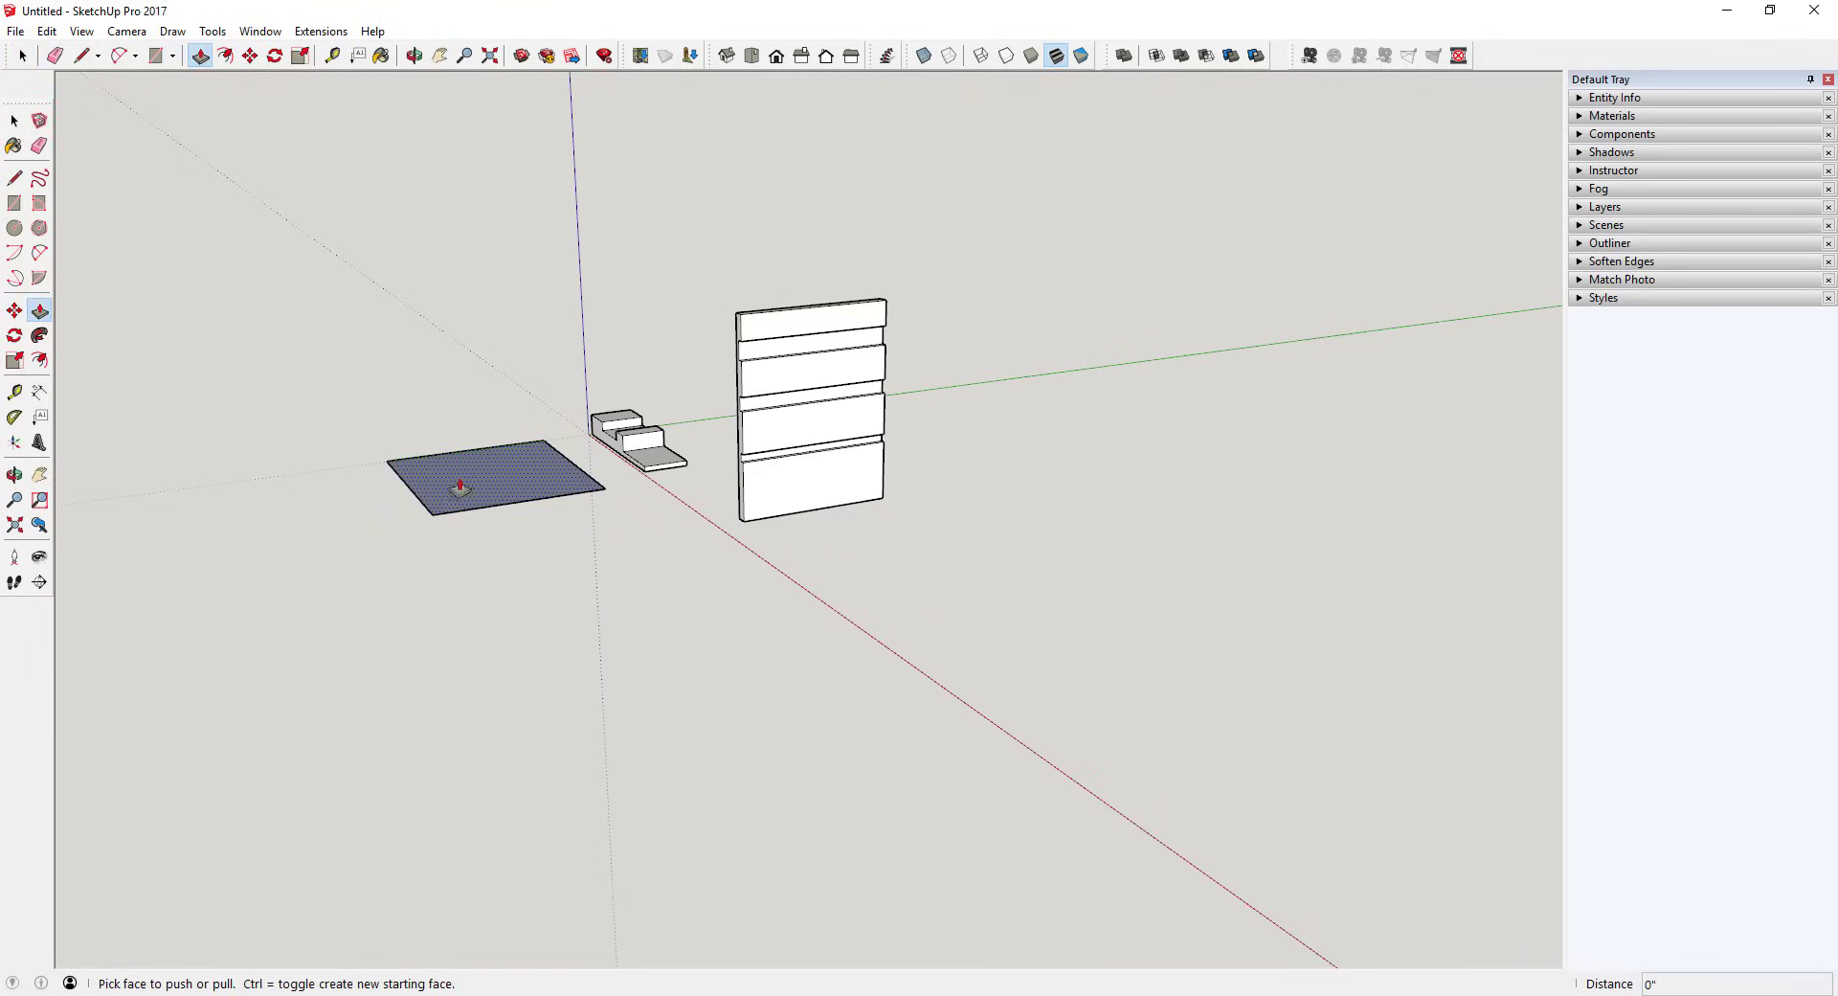
scroll(460, 487, up, 5)
key(space)
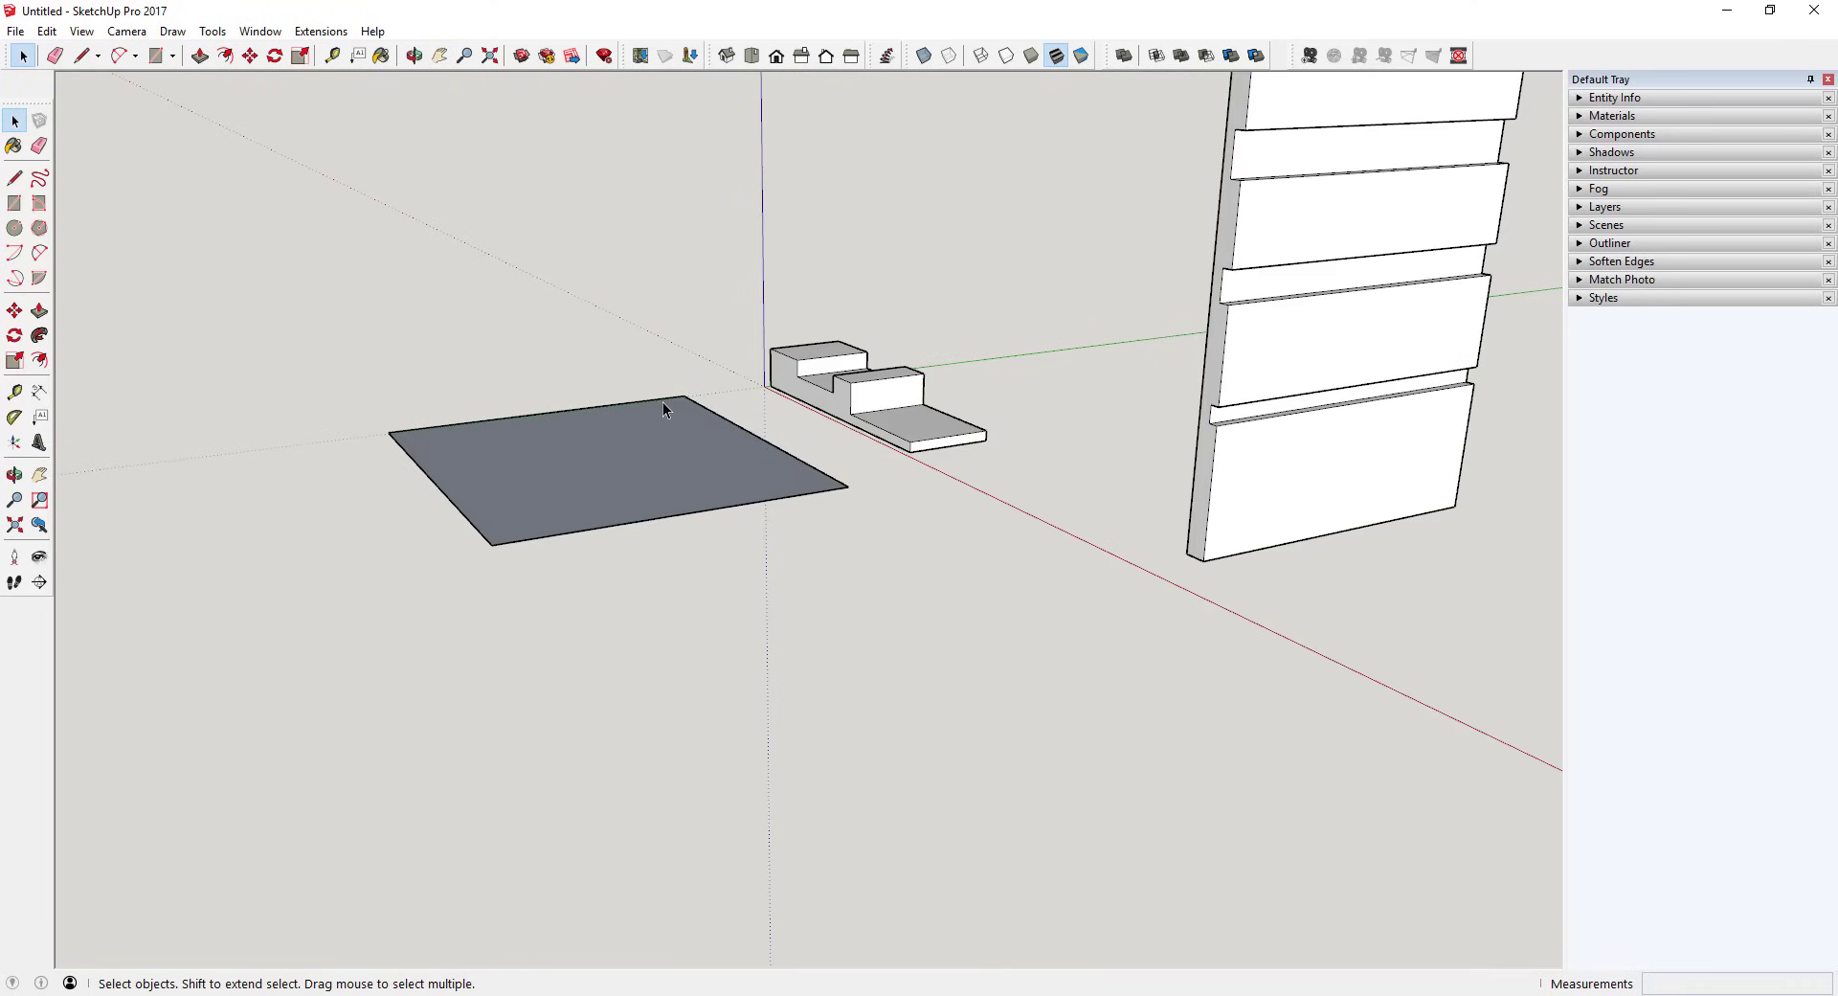
key(p)
click(676, 484)
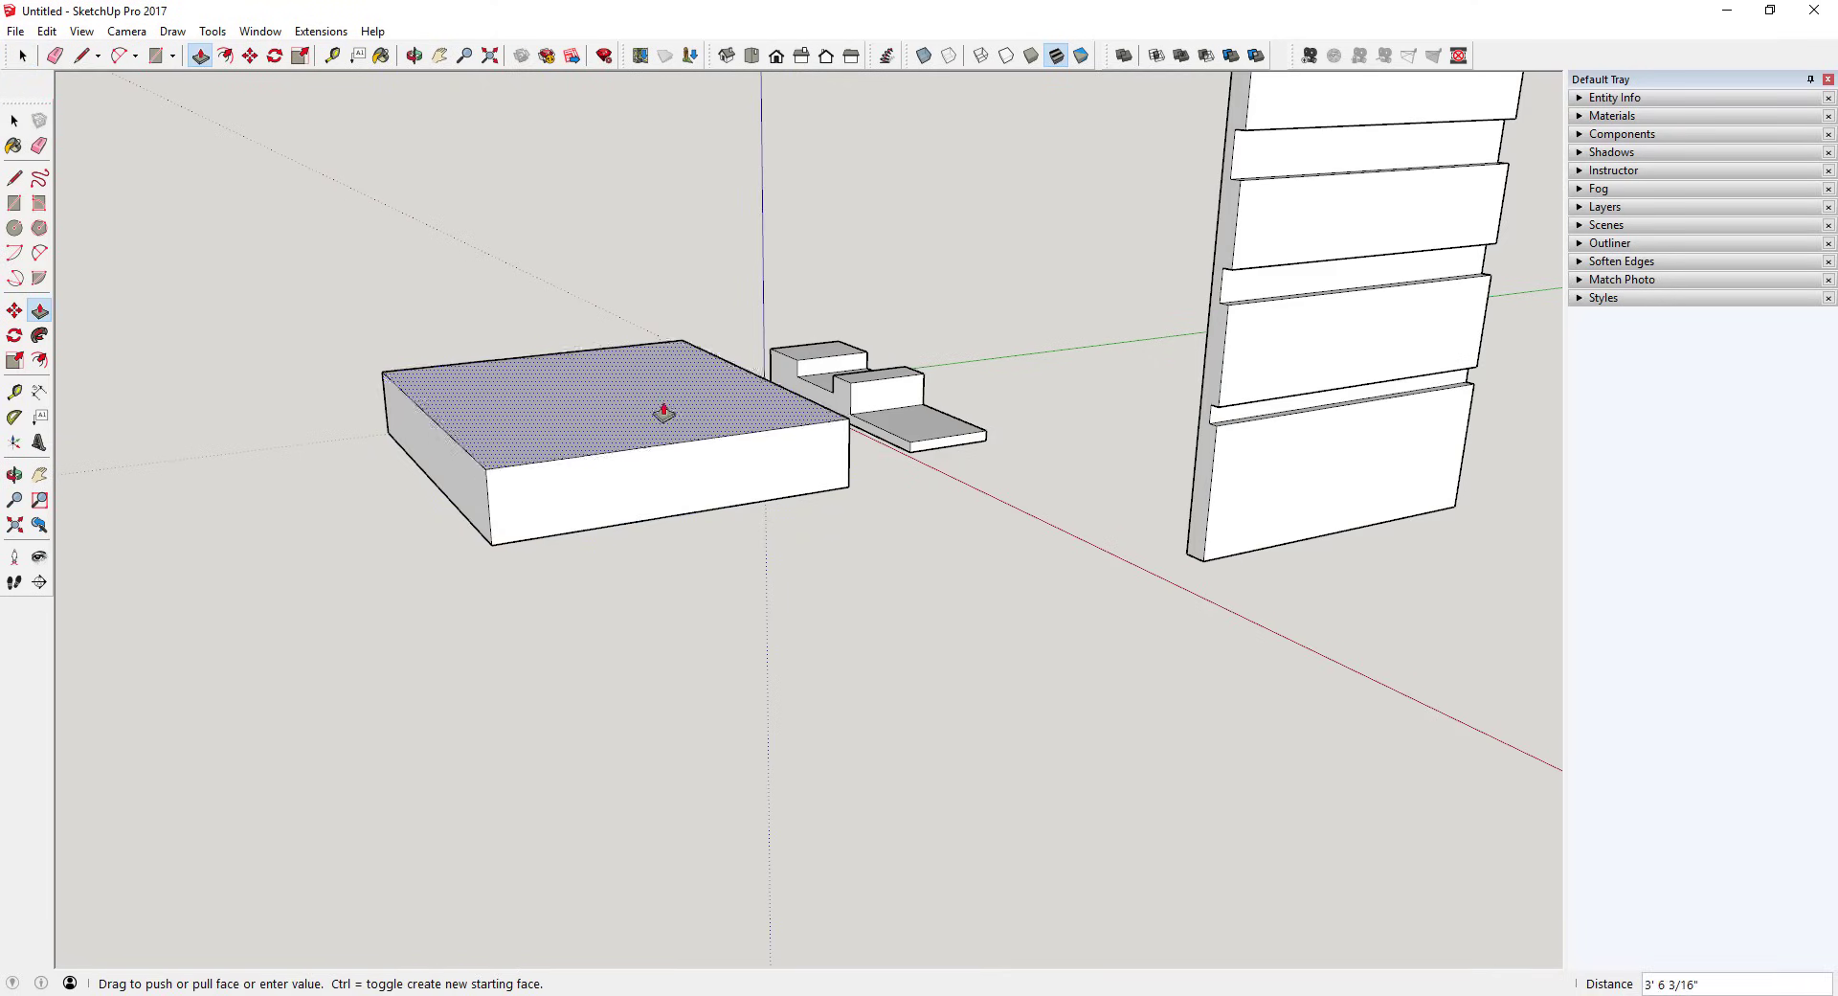
click(648, 360)
middle_drag(649, 360, 728, 438)
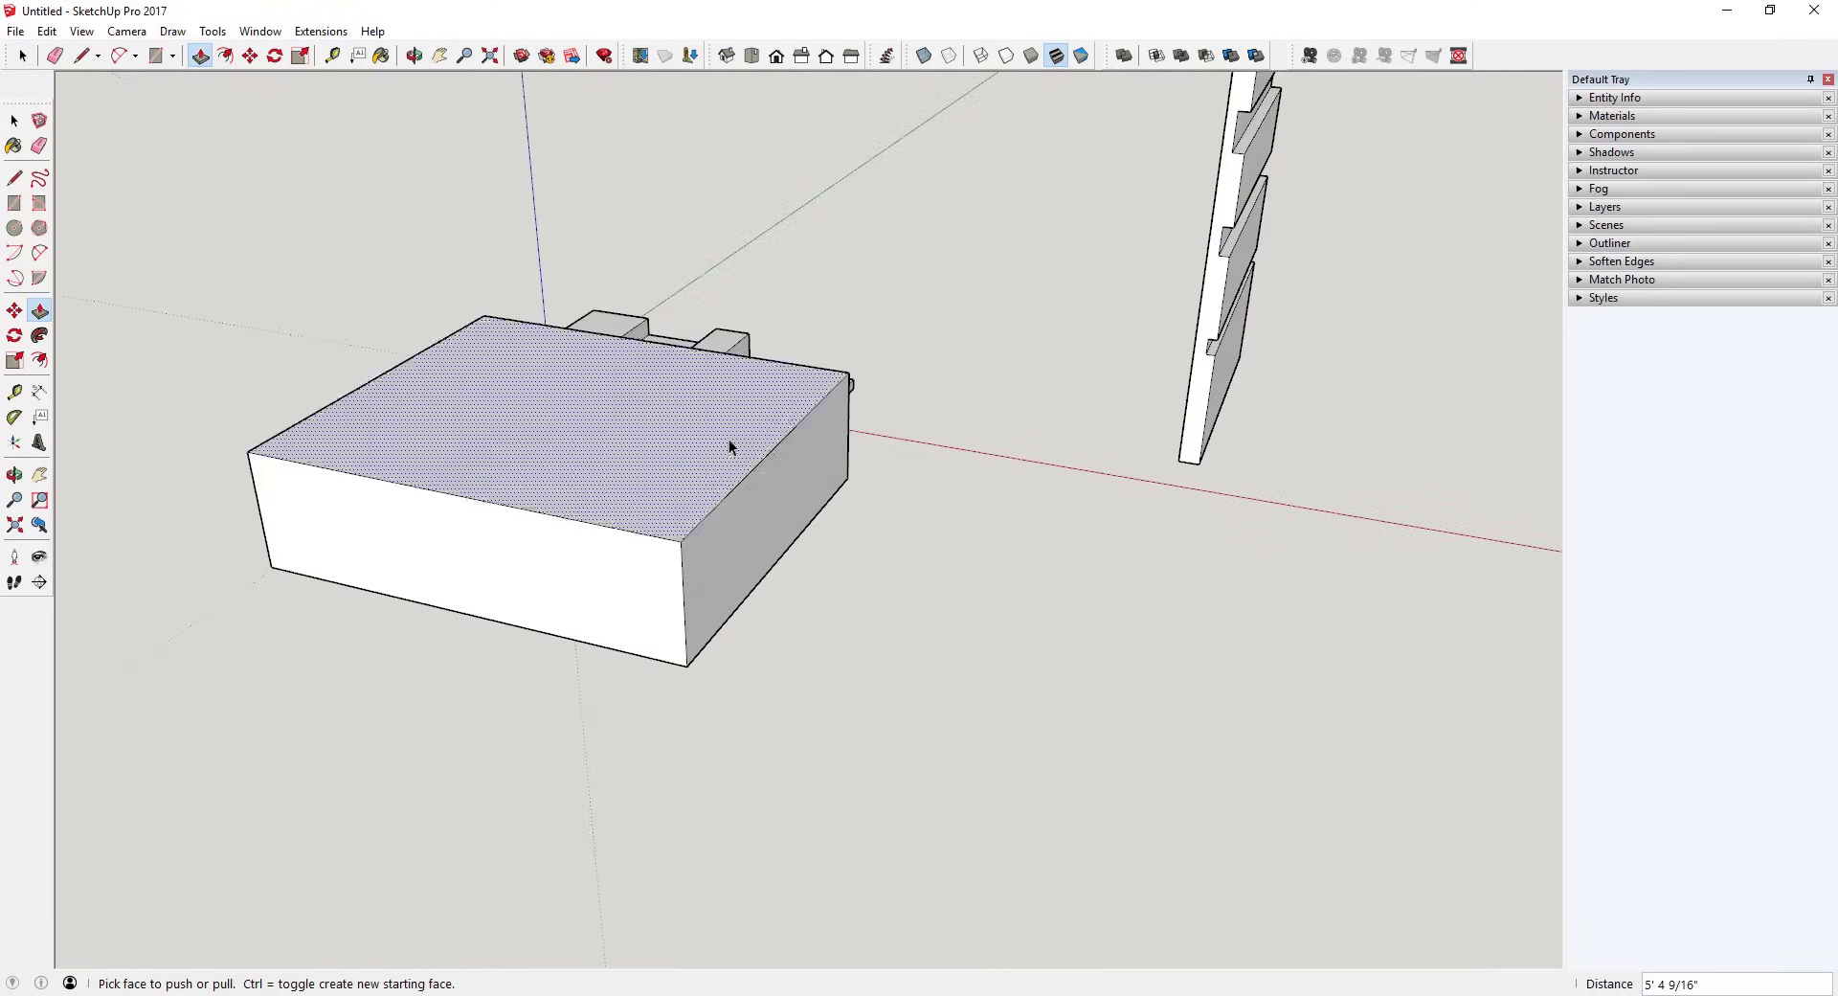
key(space)
Split the box top diagonally, lowering the left triangle and raising the right one.
key(l)
click(483, 315)
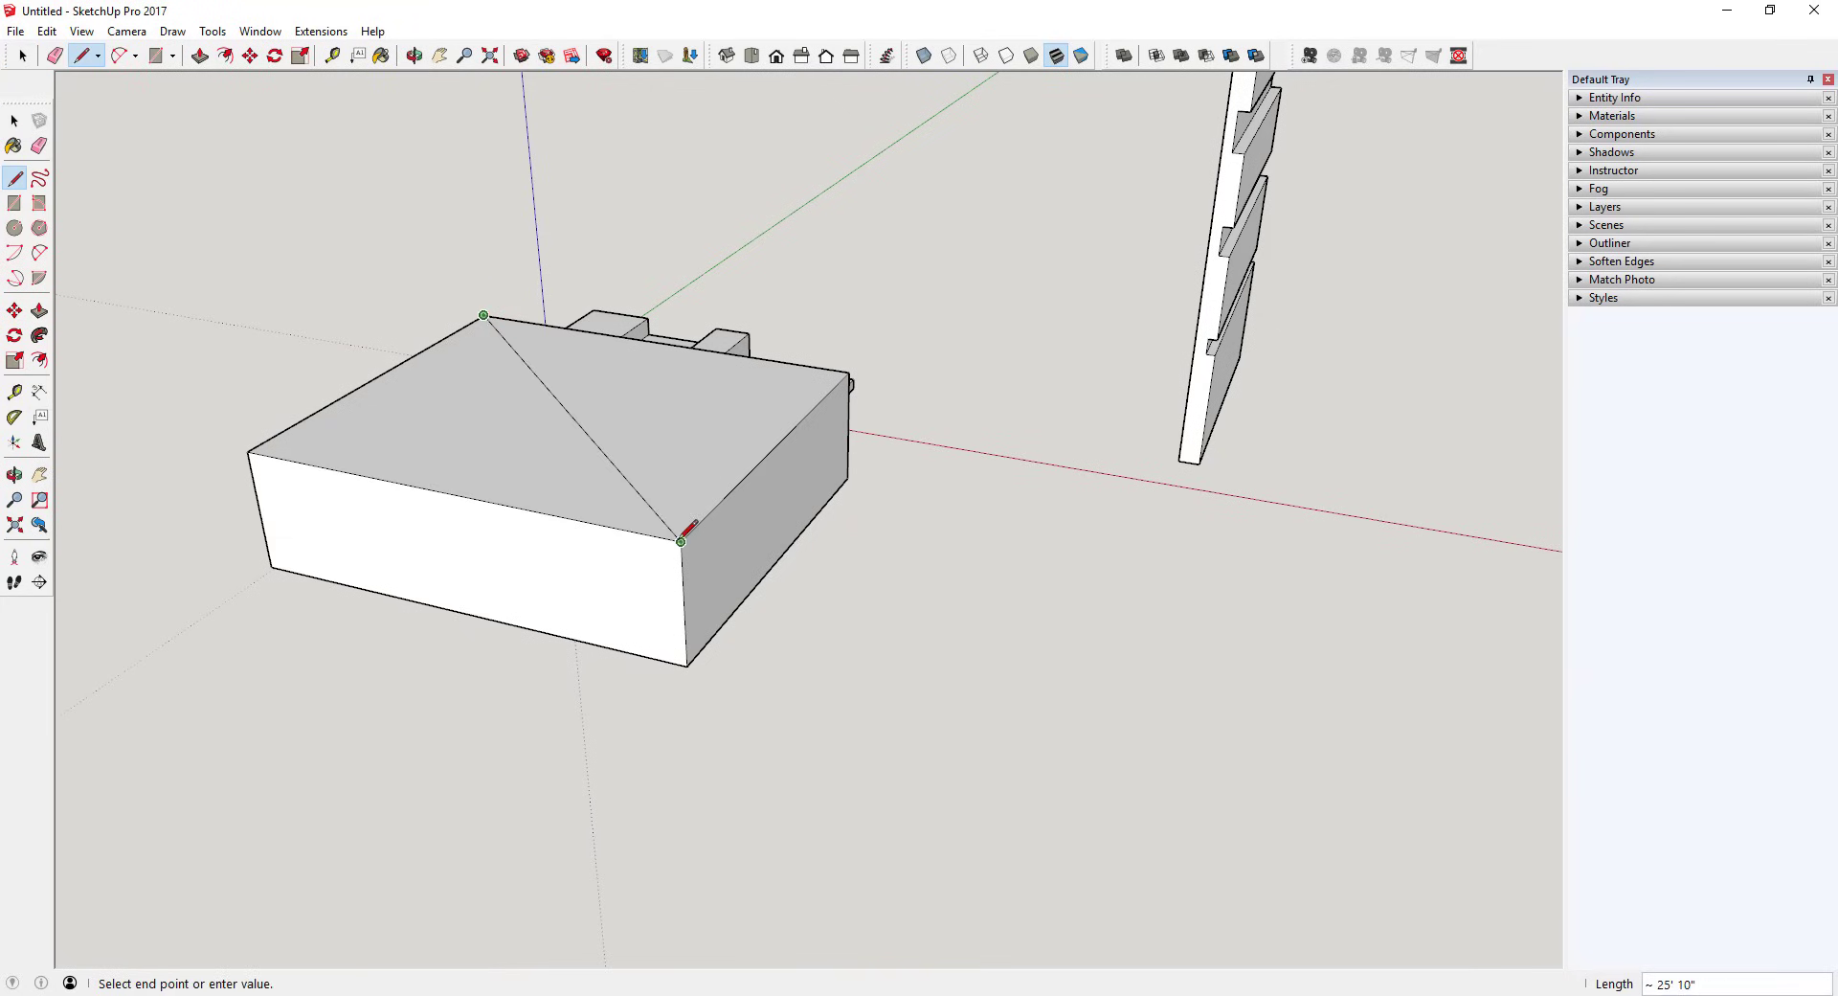
key(space)
key(p)
click(510, 458)
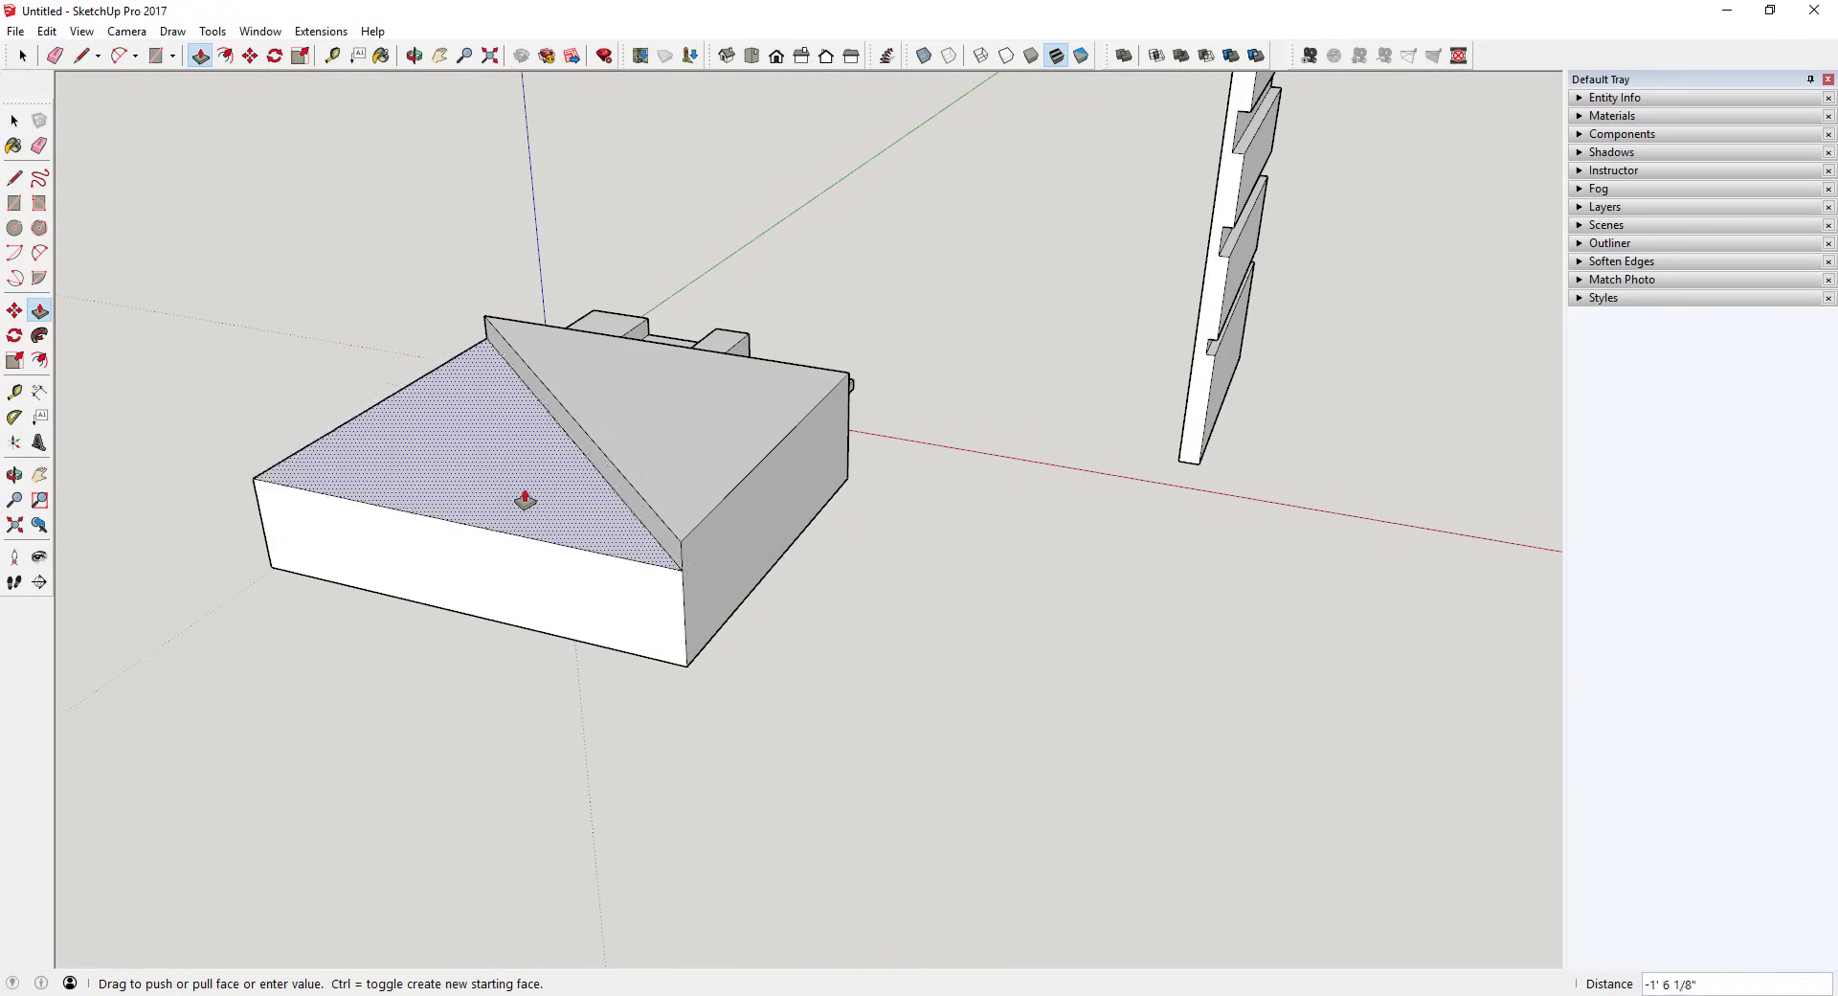
click(525, 538)
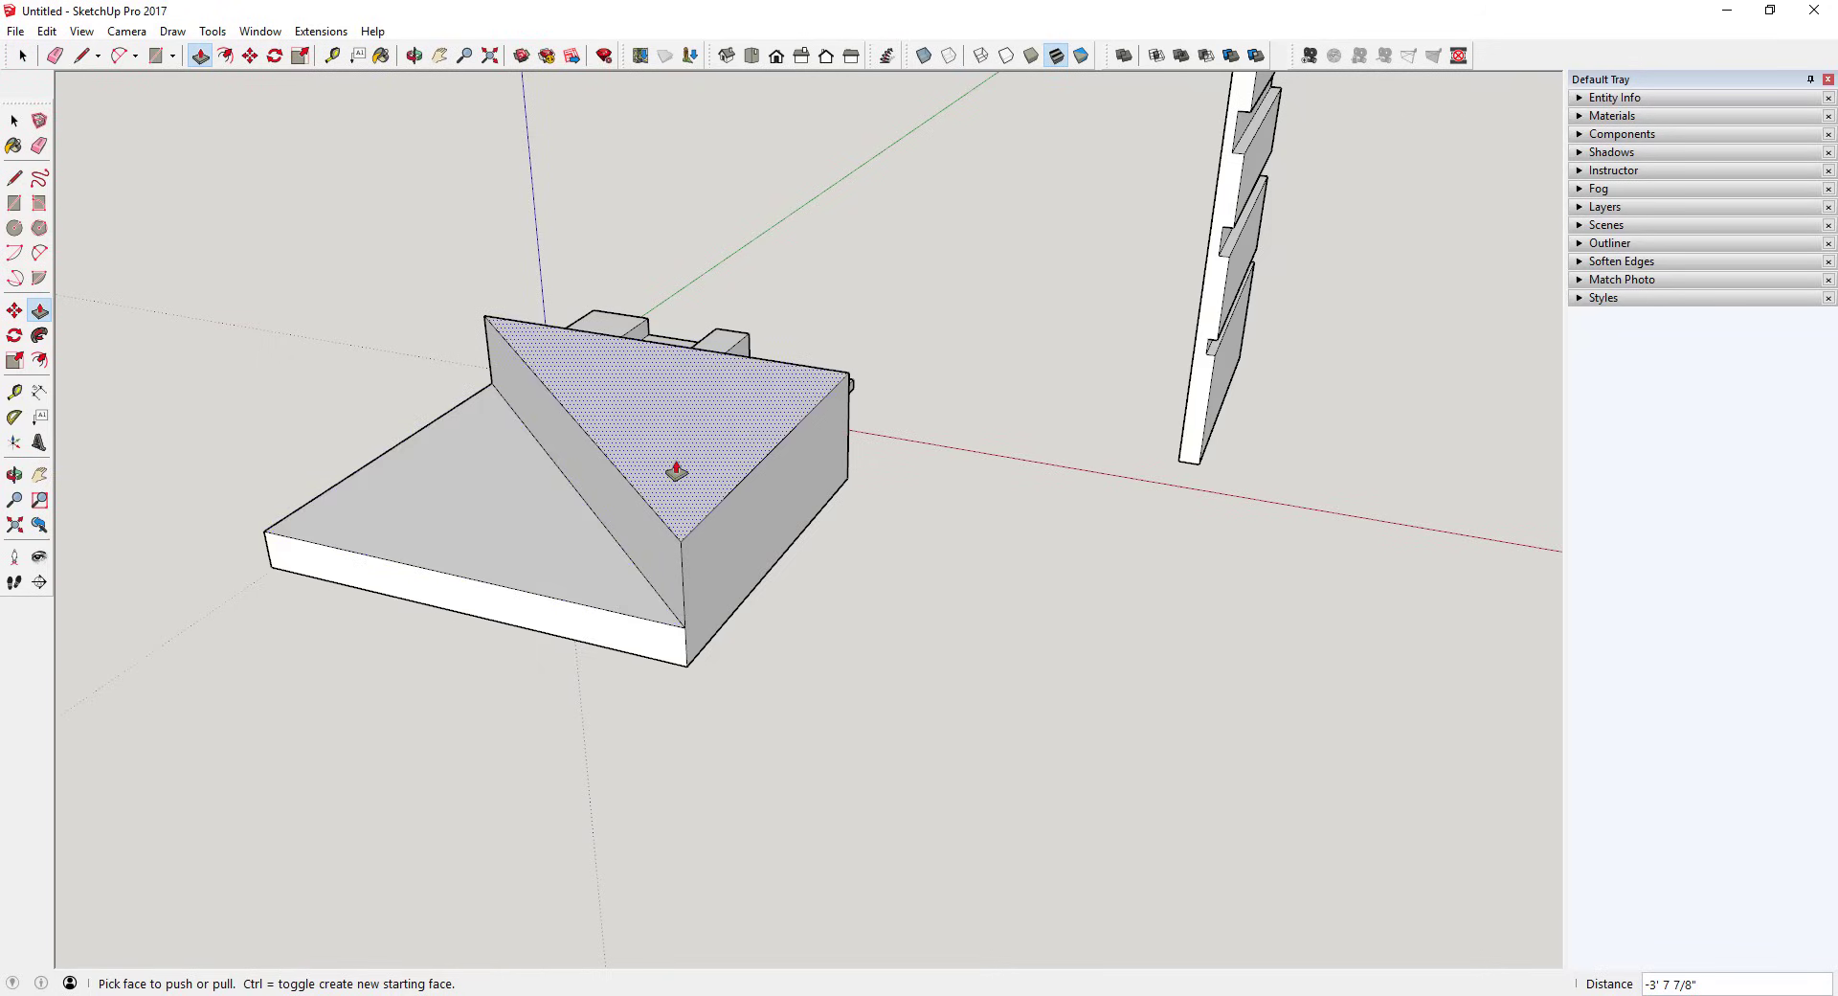
click(677, 472)
click(674, 440)
Line from the slanted edge's midpoint to the corner, then raise the upper triangle into a wedge.
key(l)
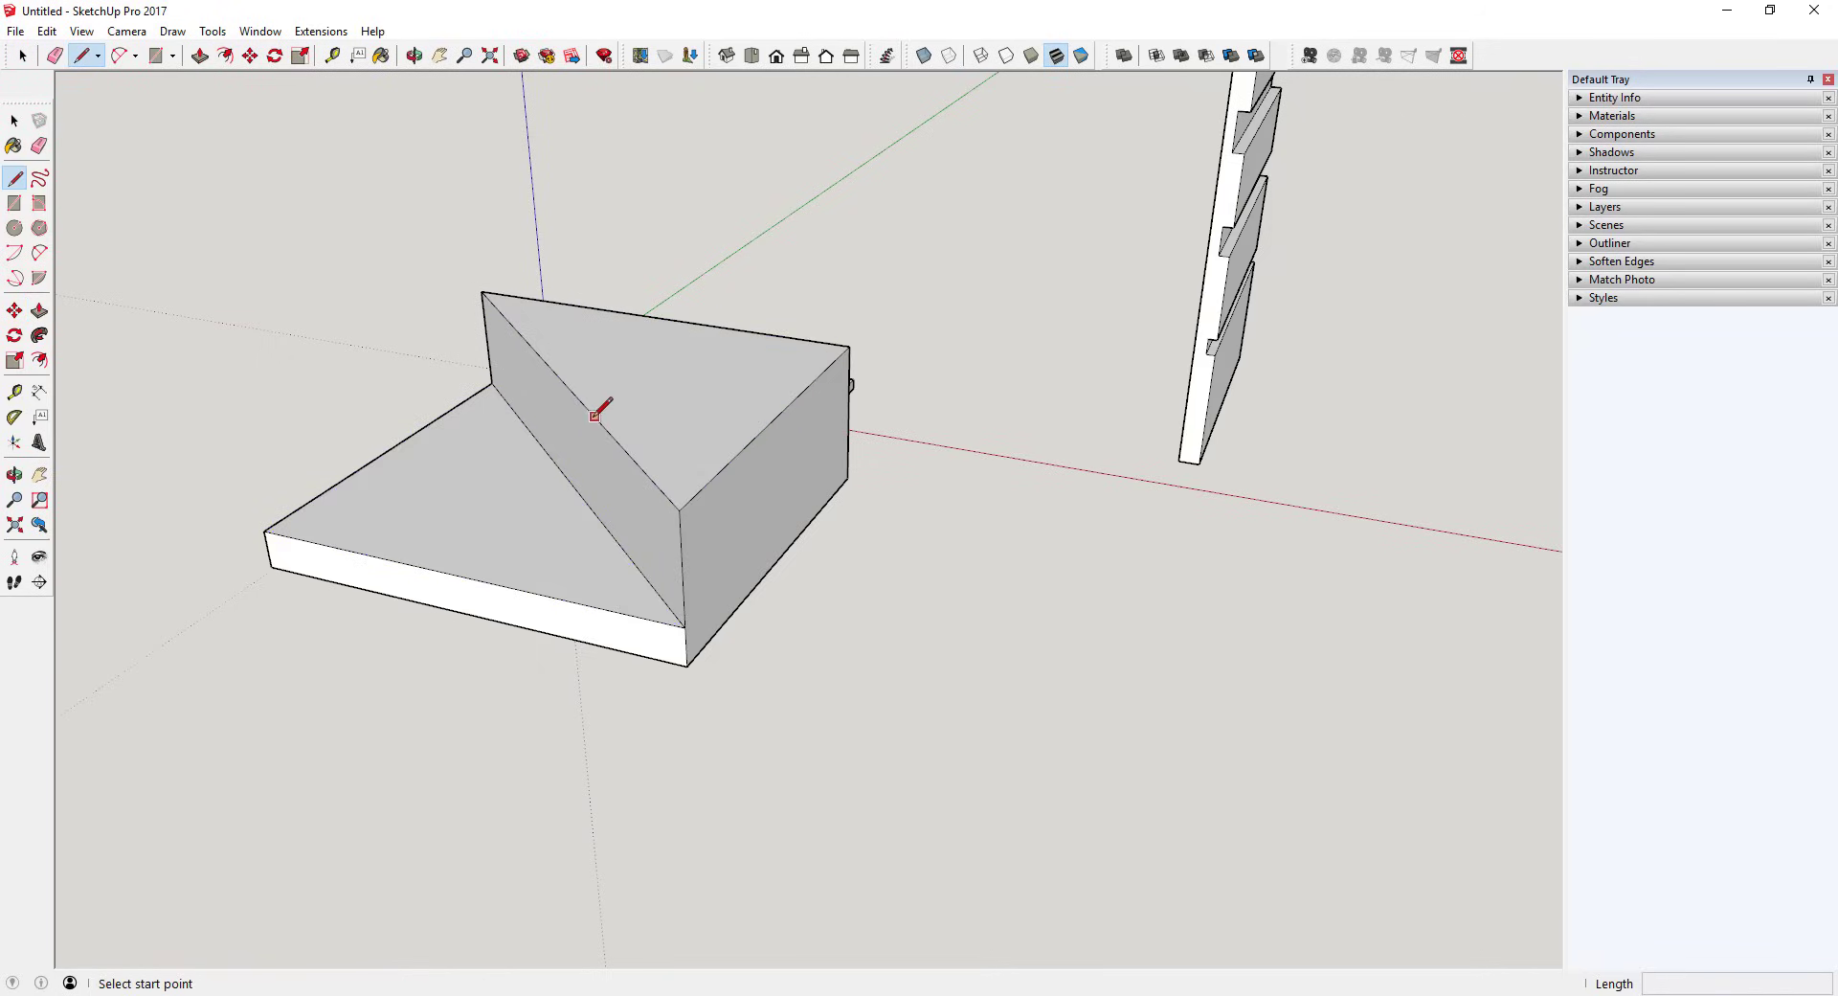
click(563, 381)
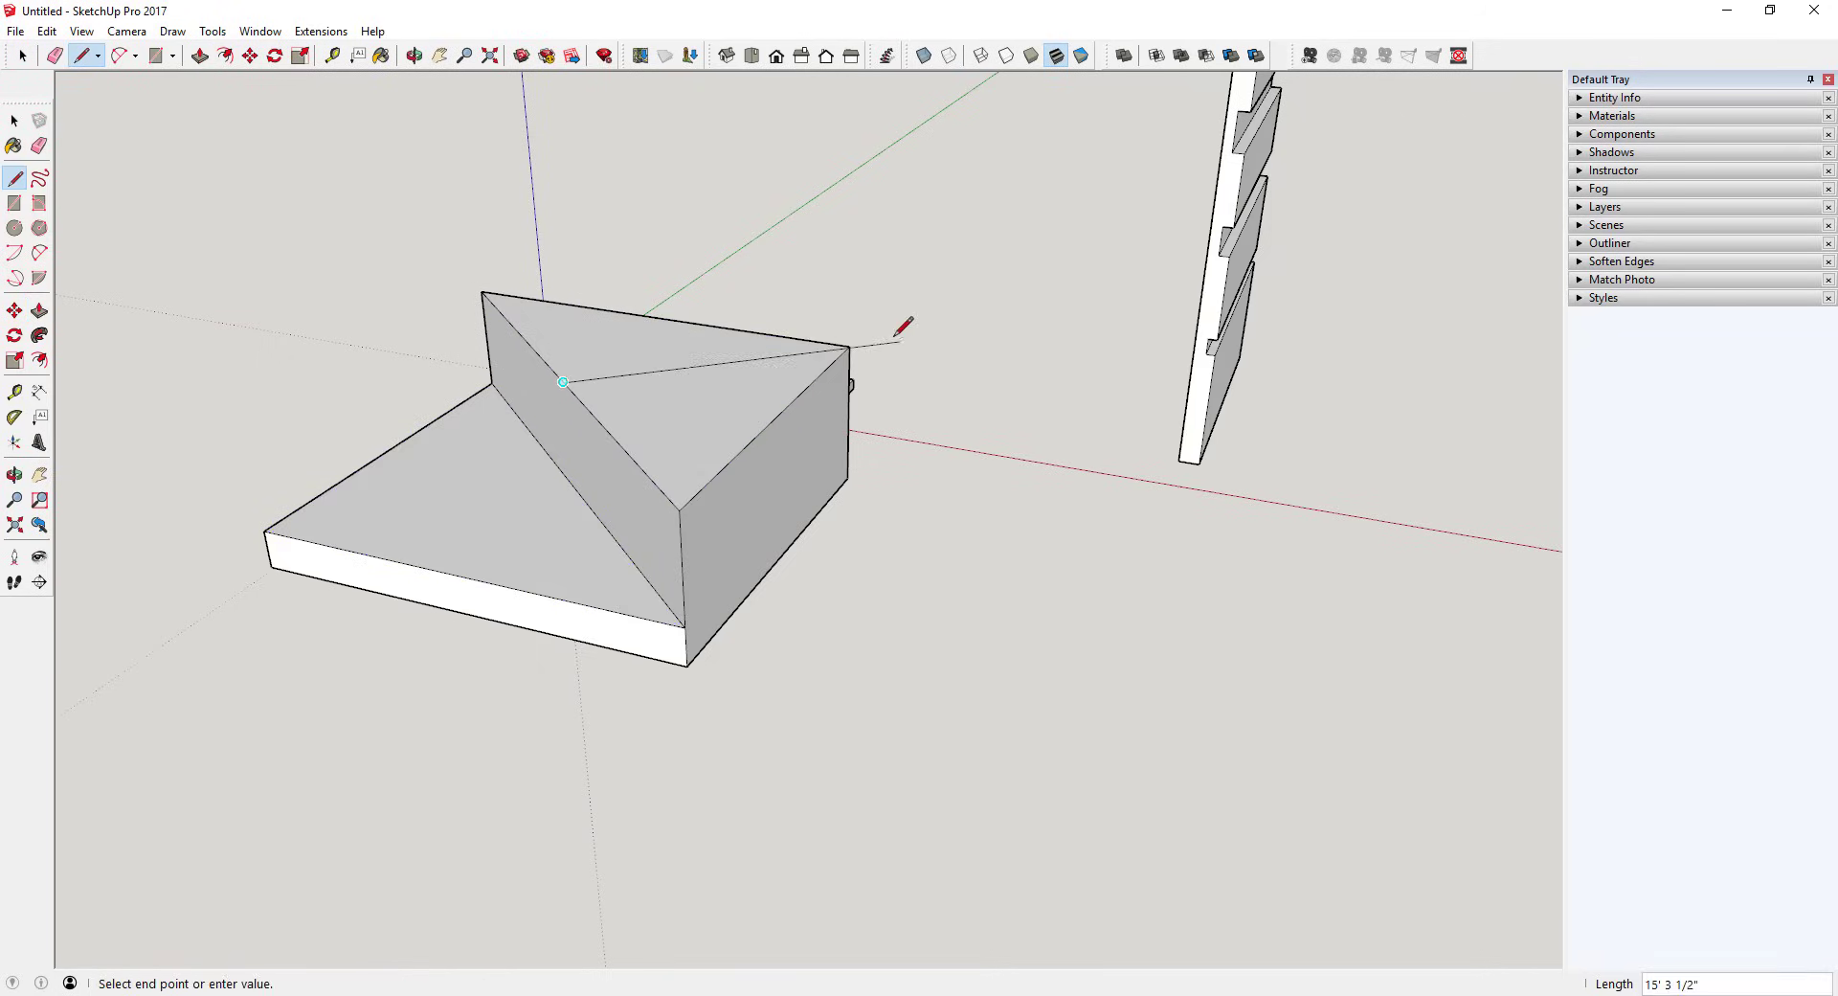
click(850, 346)
key(space)
key(p)
click(681, 348)
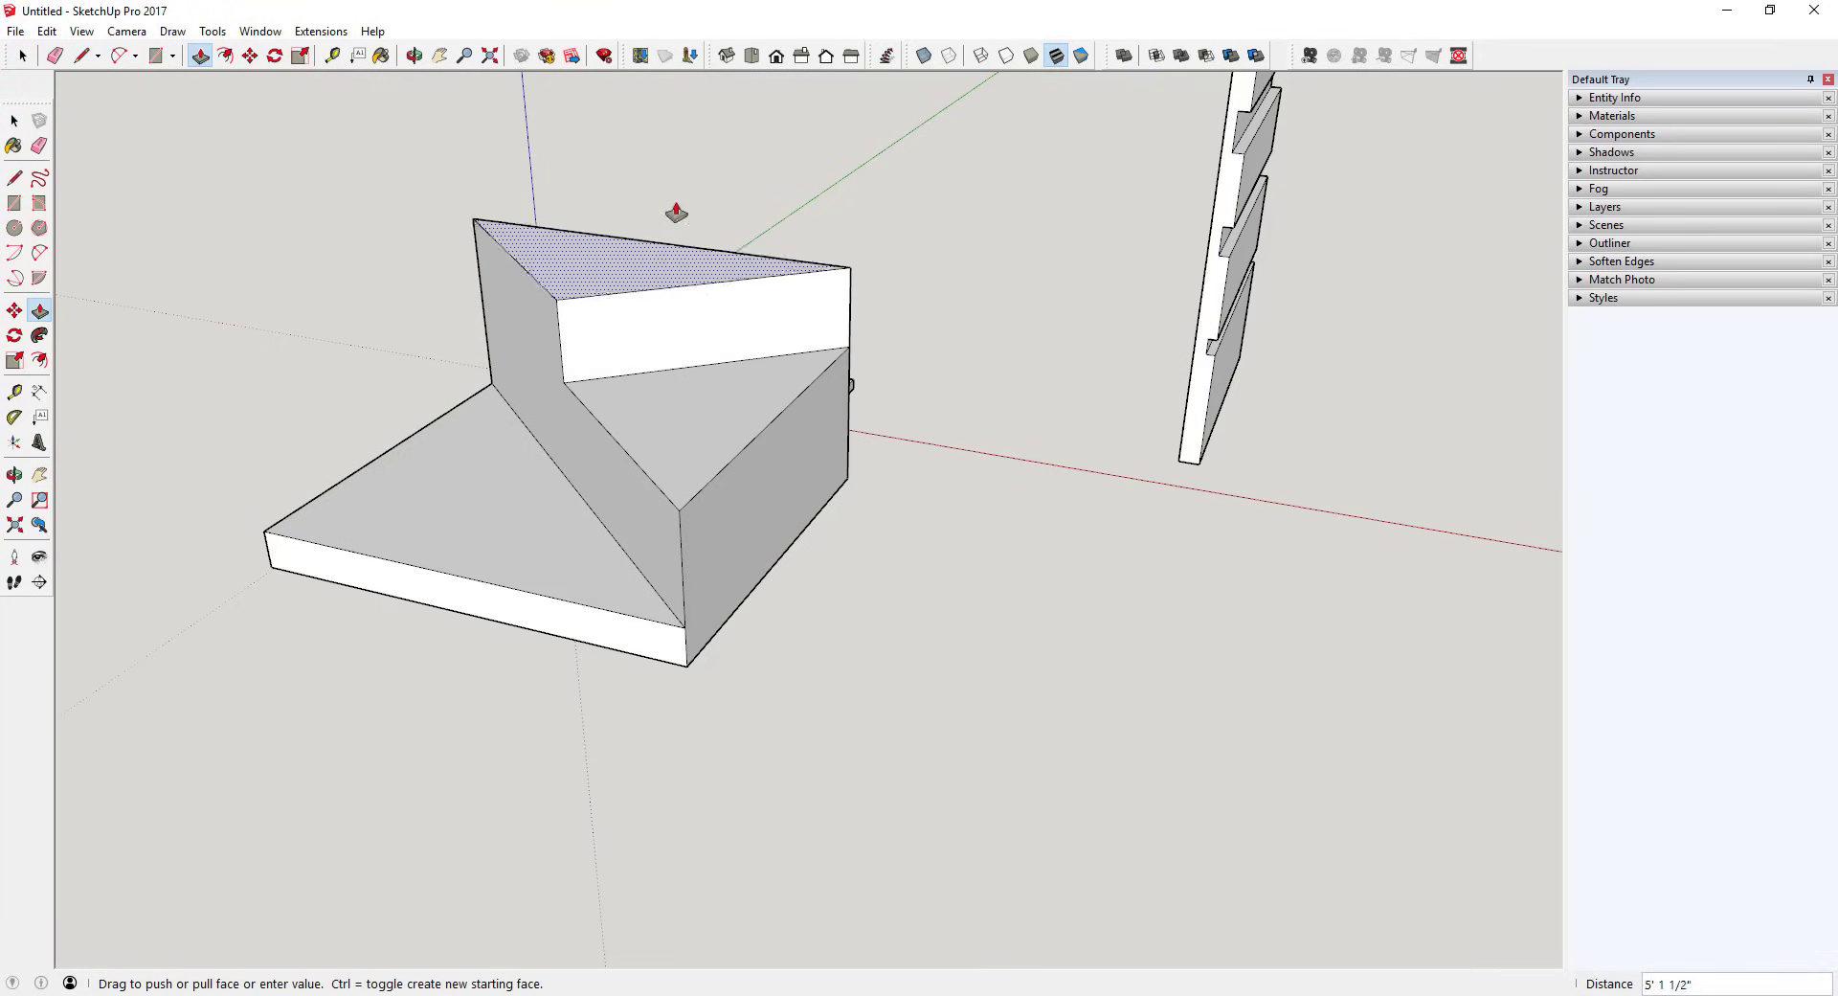
click(689, 131)
scroll(675, 392, down, 3)
key(space)
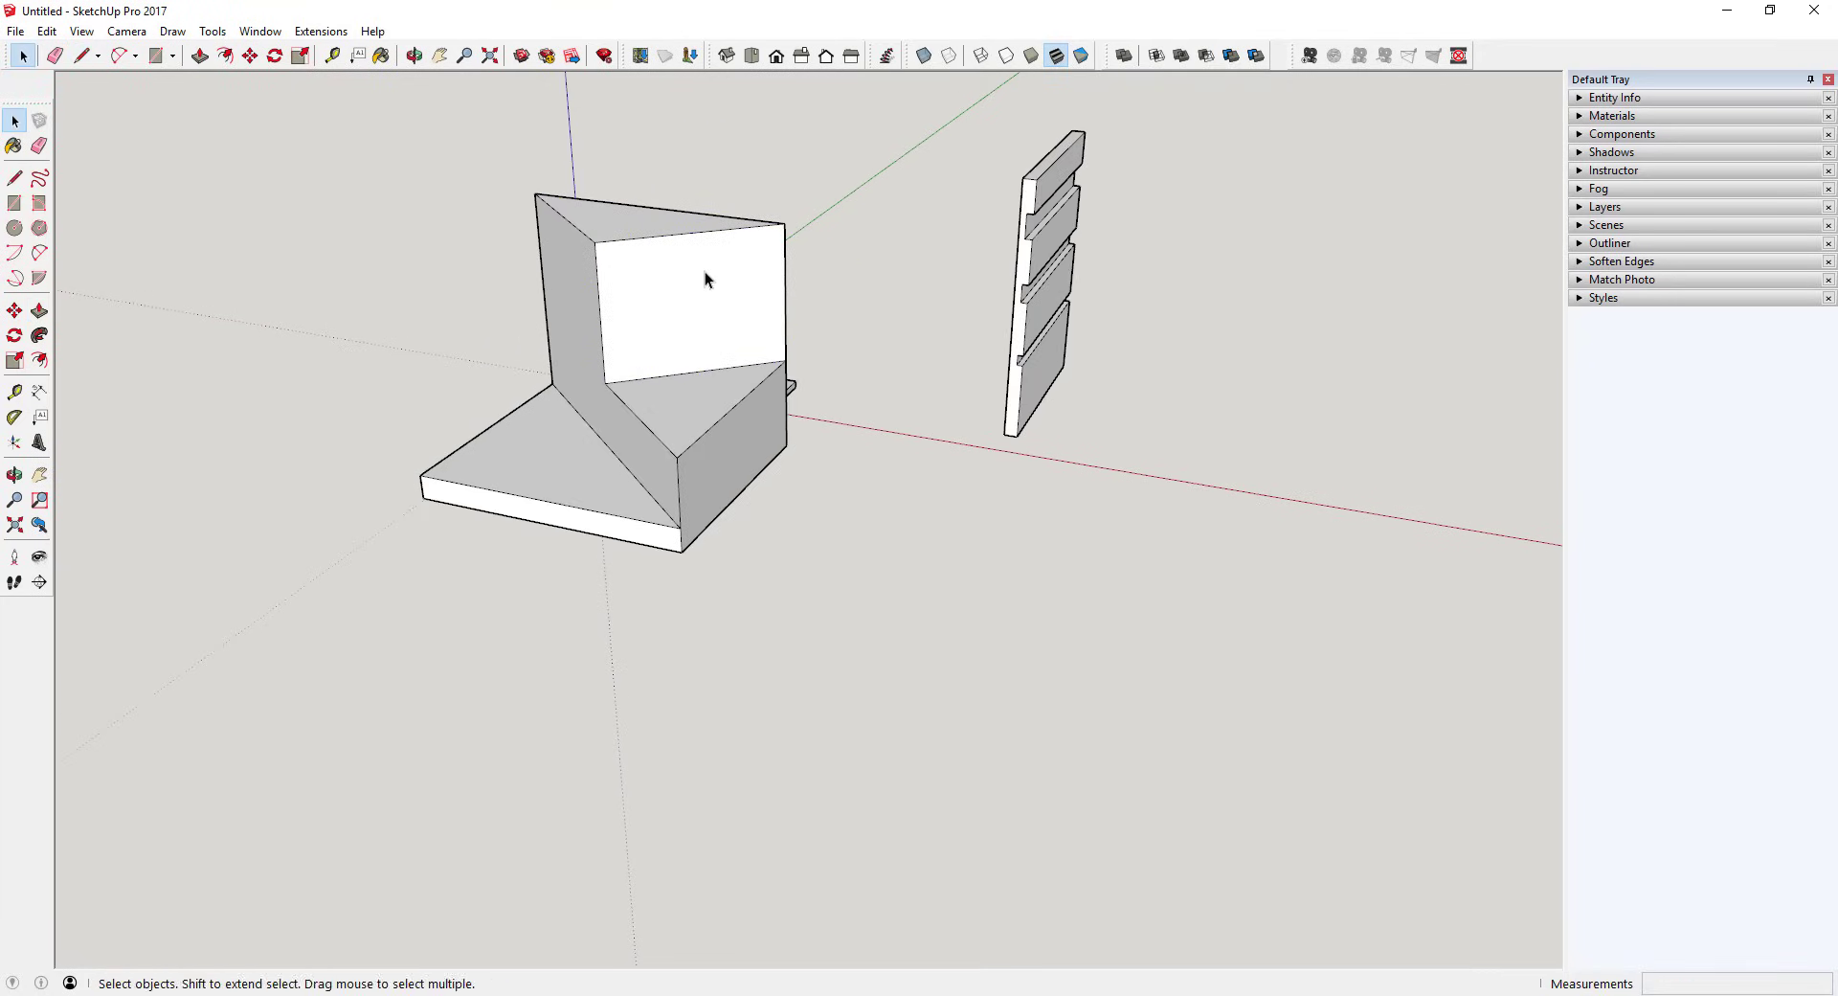
Split the wedge's white face with a line from the top-edge midpoint to the bottom edge.
key(l)
click(690, 231)
click(710, 361)
key(space)
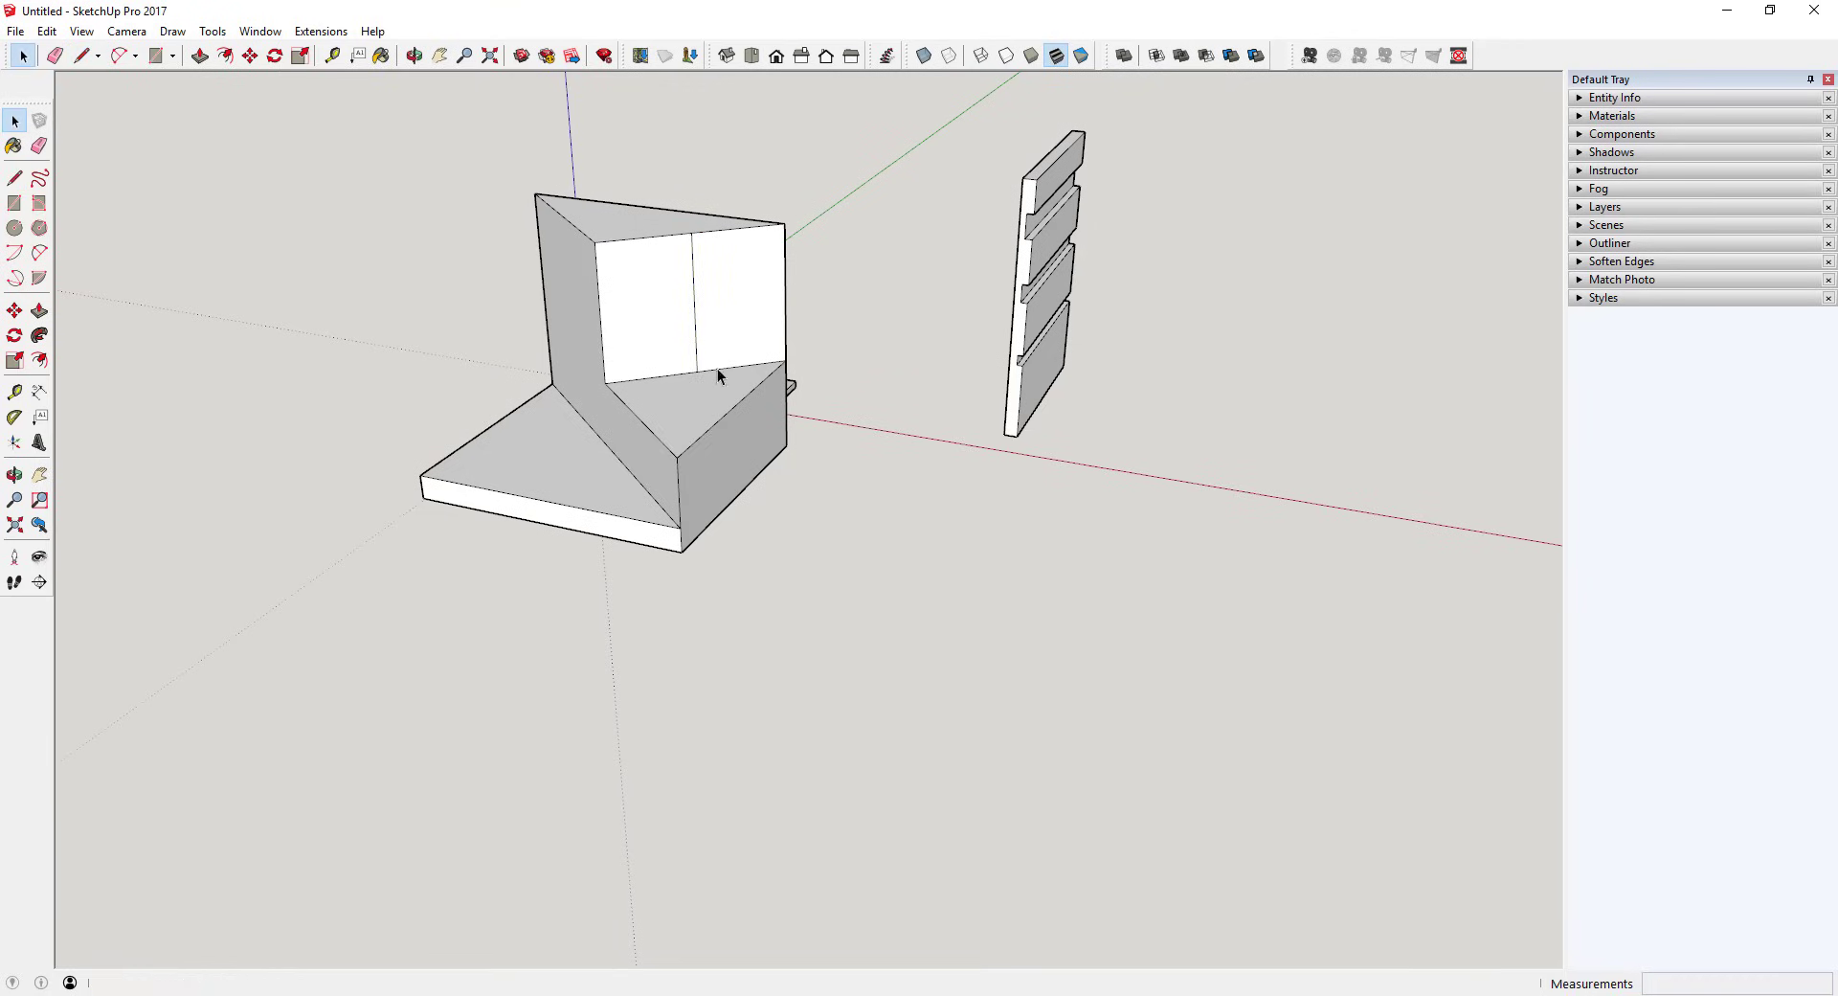
key(p)
key(space)
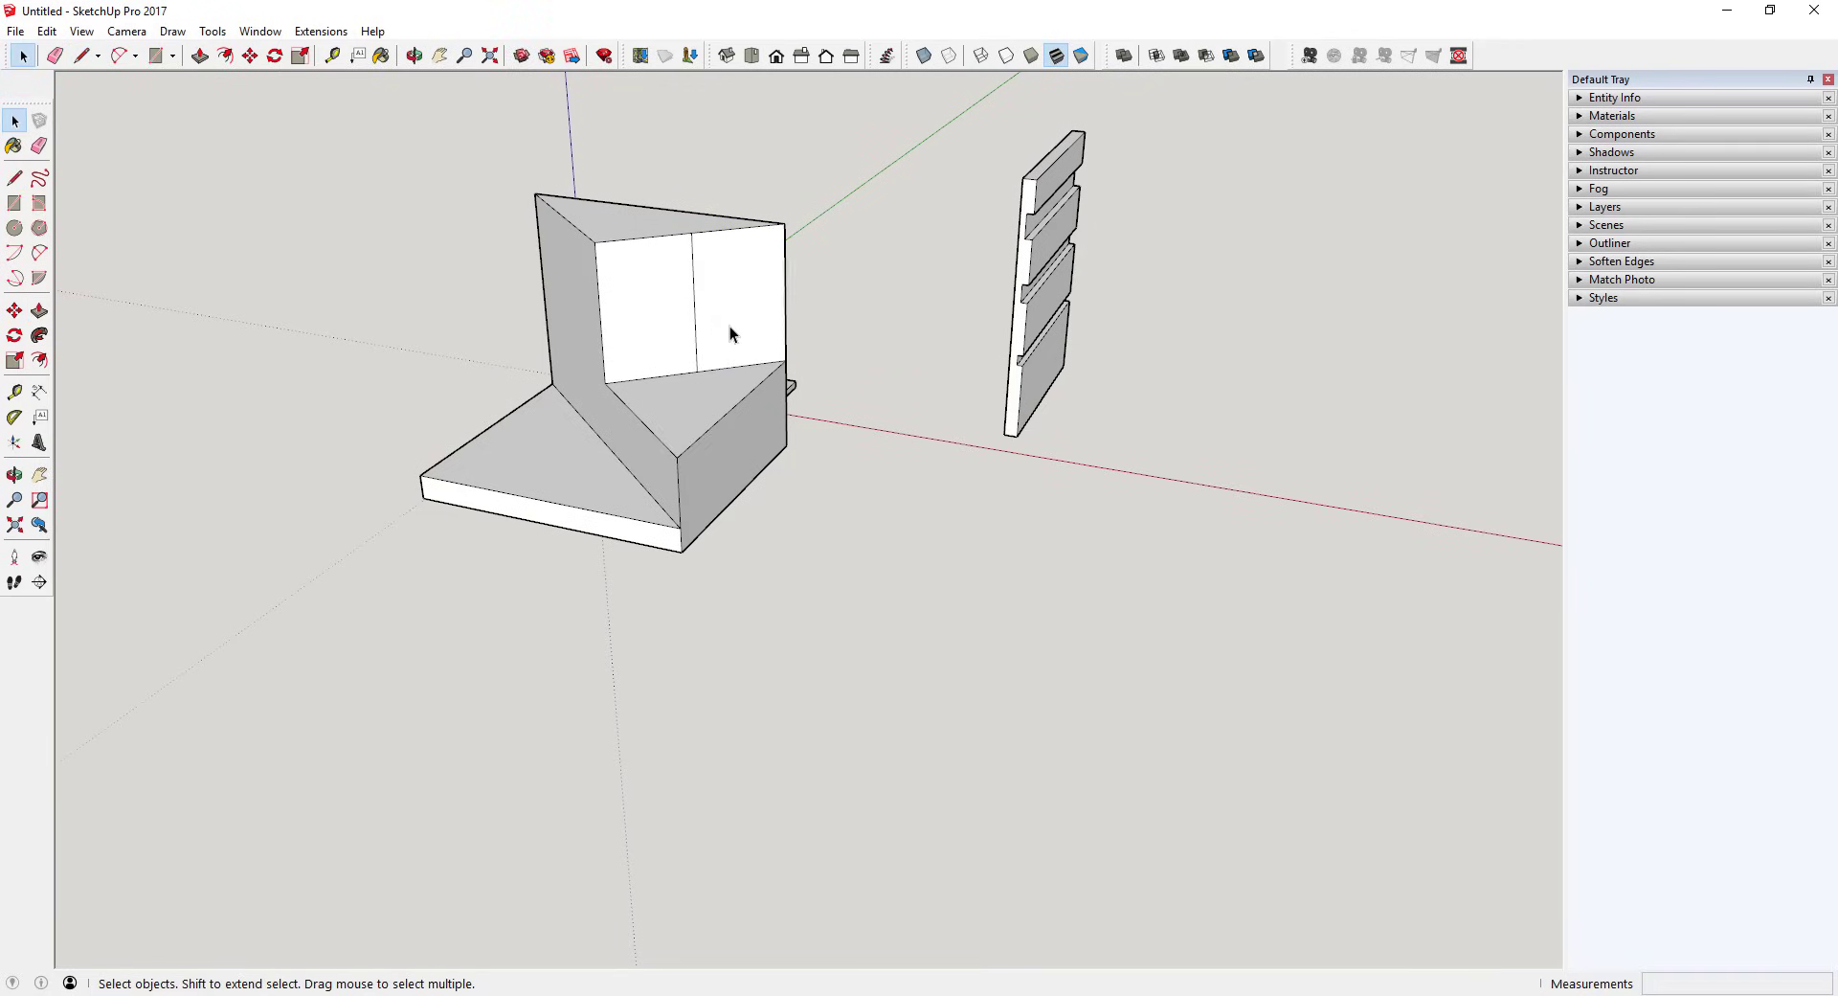
Orbit around the L-shaped block, then turn to a frontal view of the walls.
middle_drag(712, 289, 917, 446)
scroll(780, 377, up, 3)
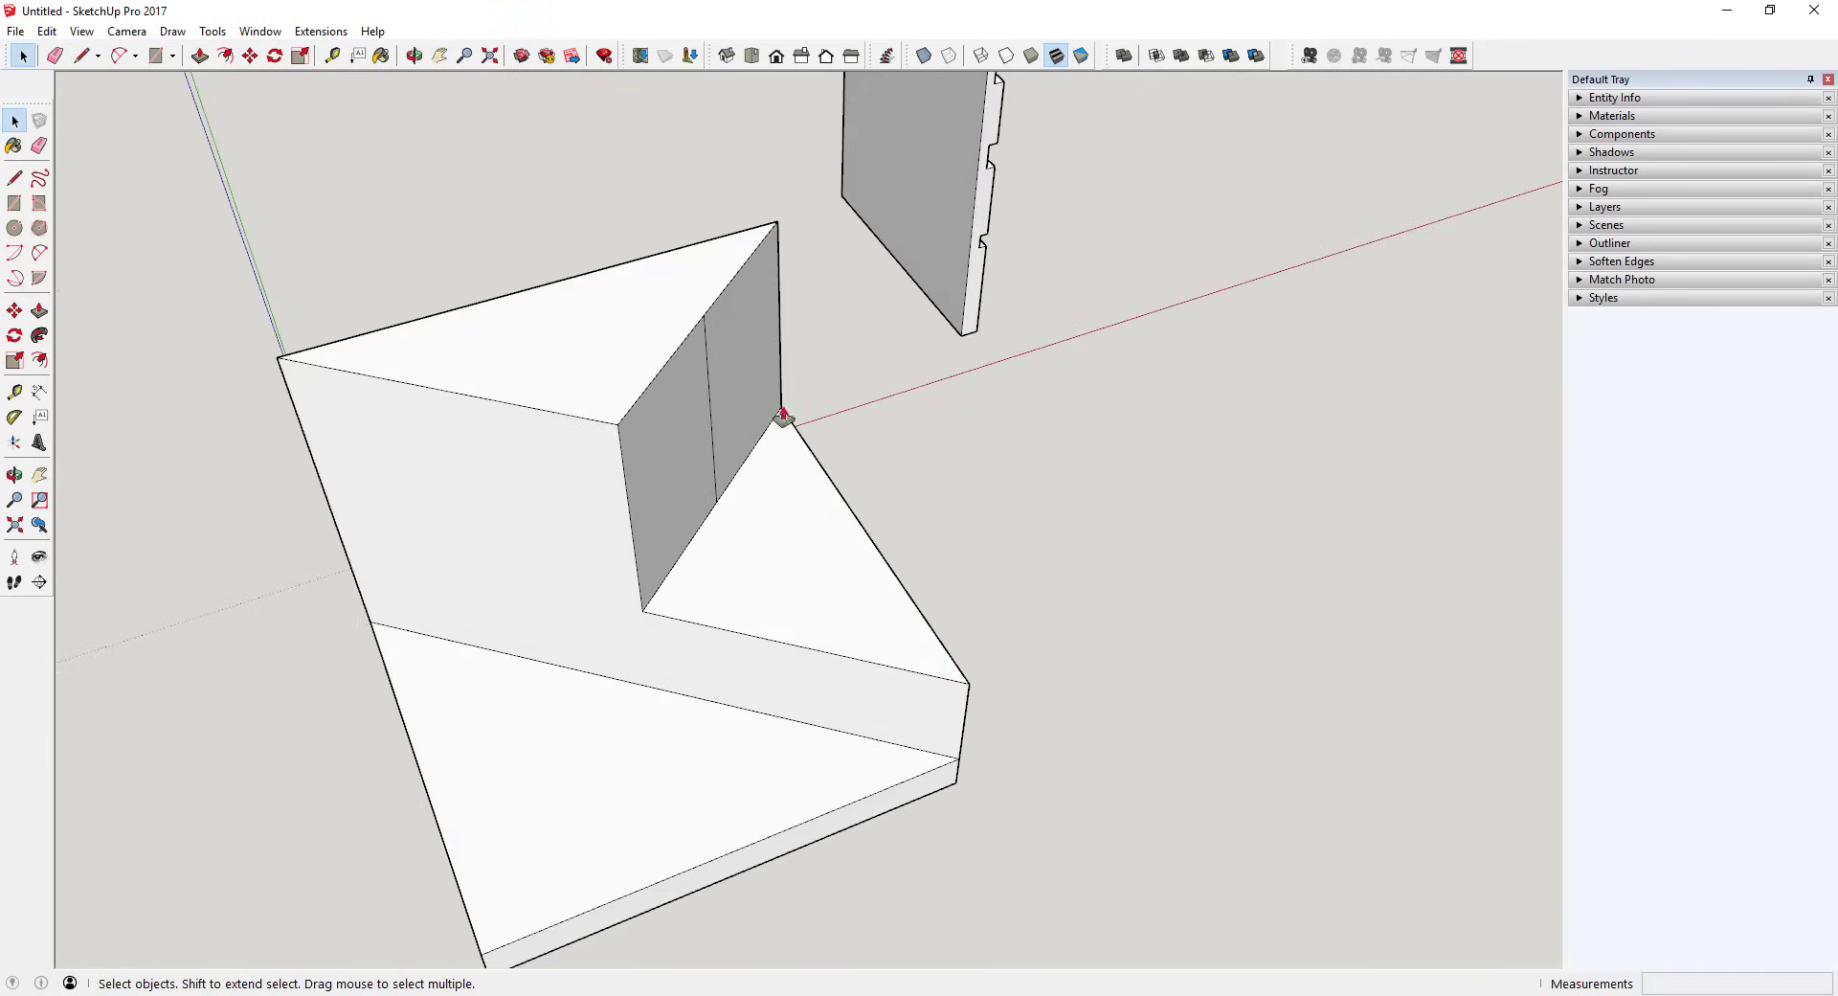
key(p)
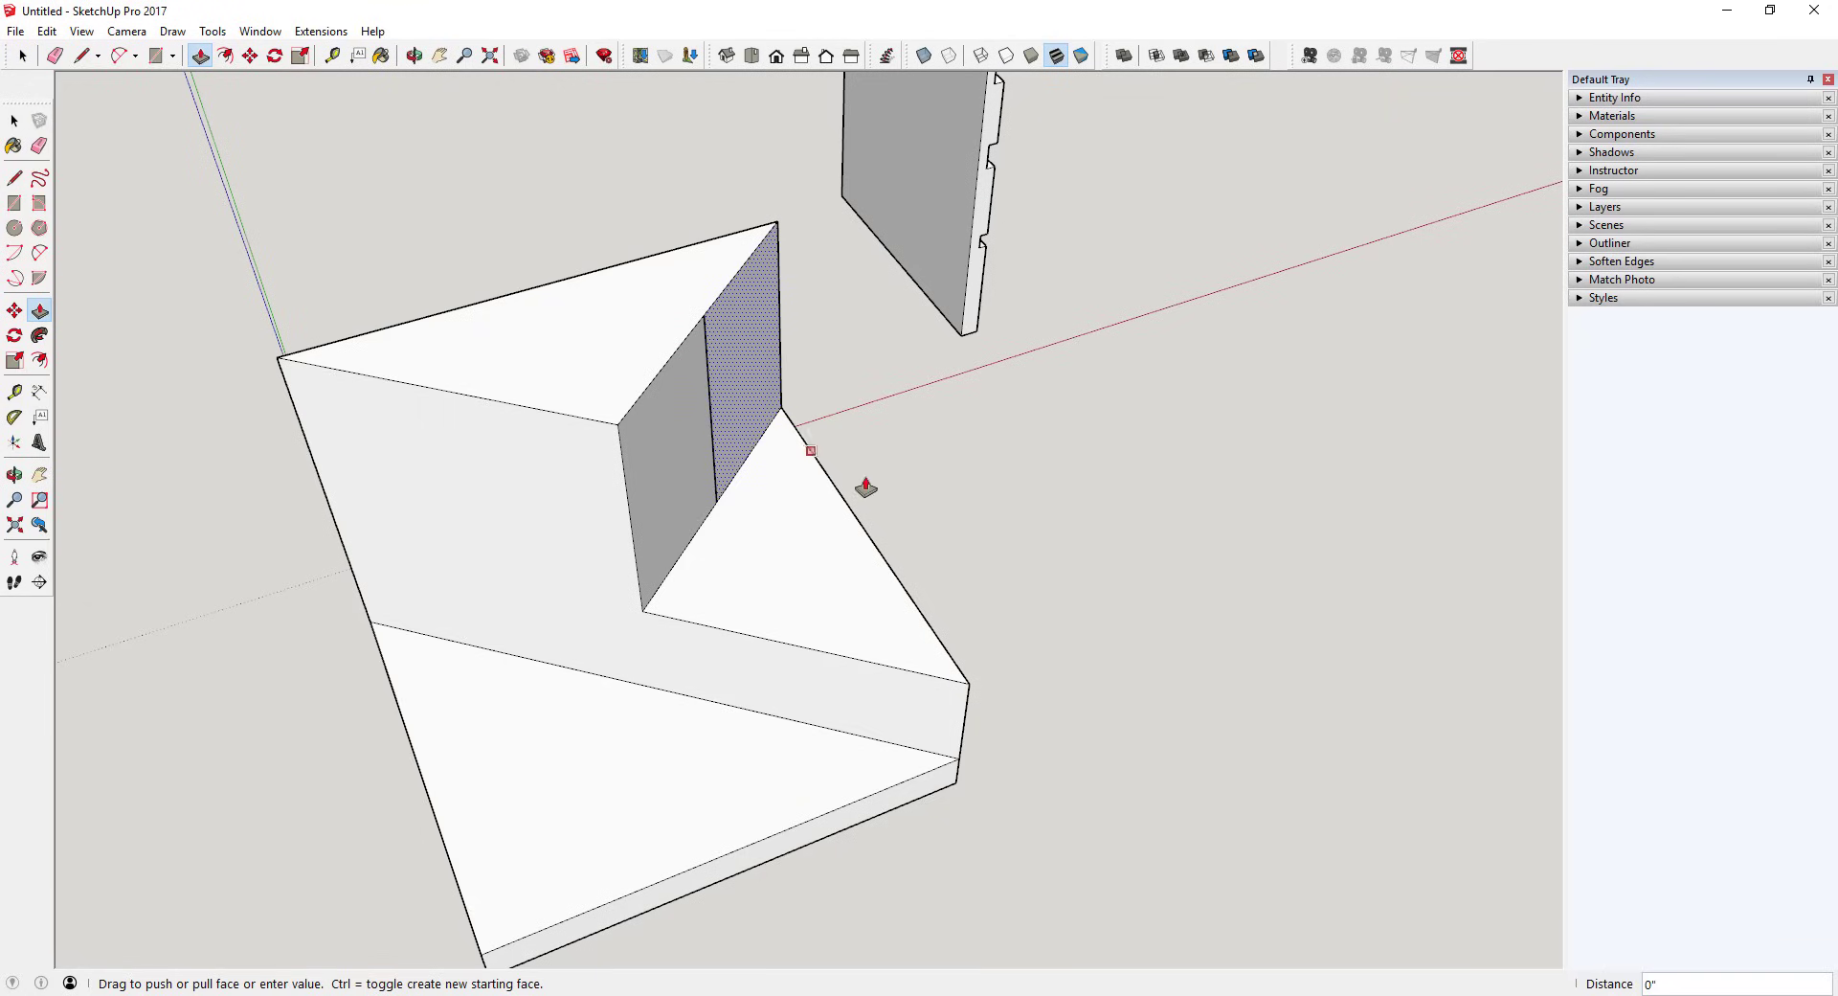
key(space)
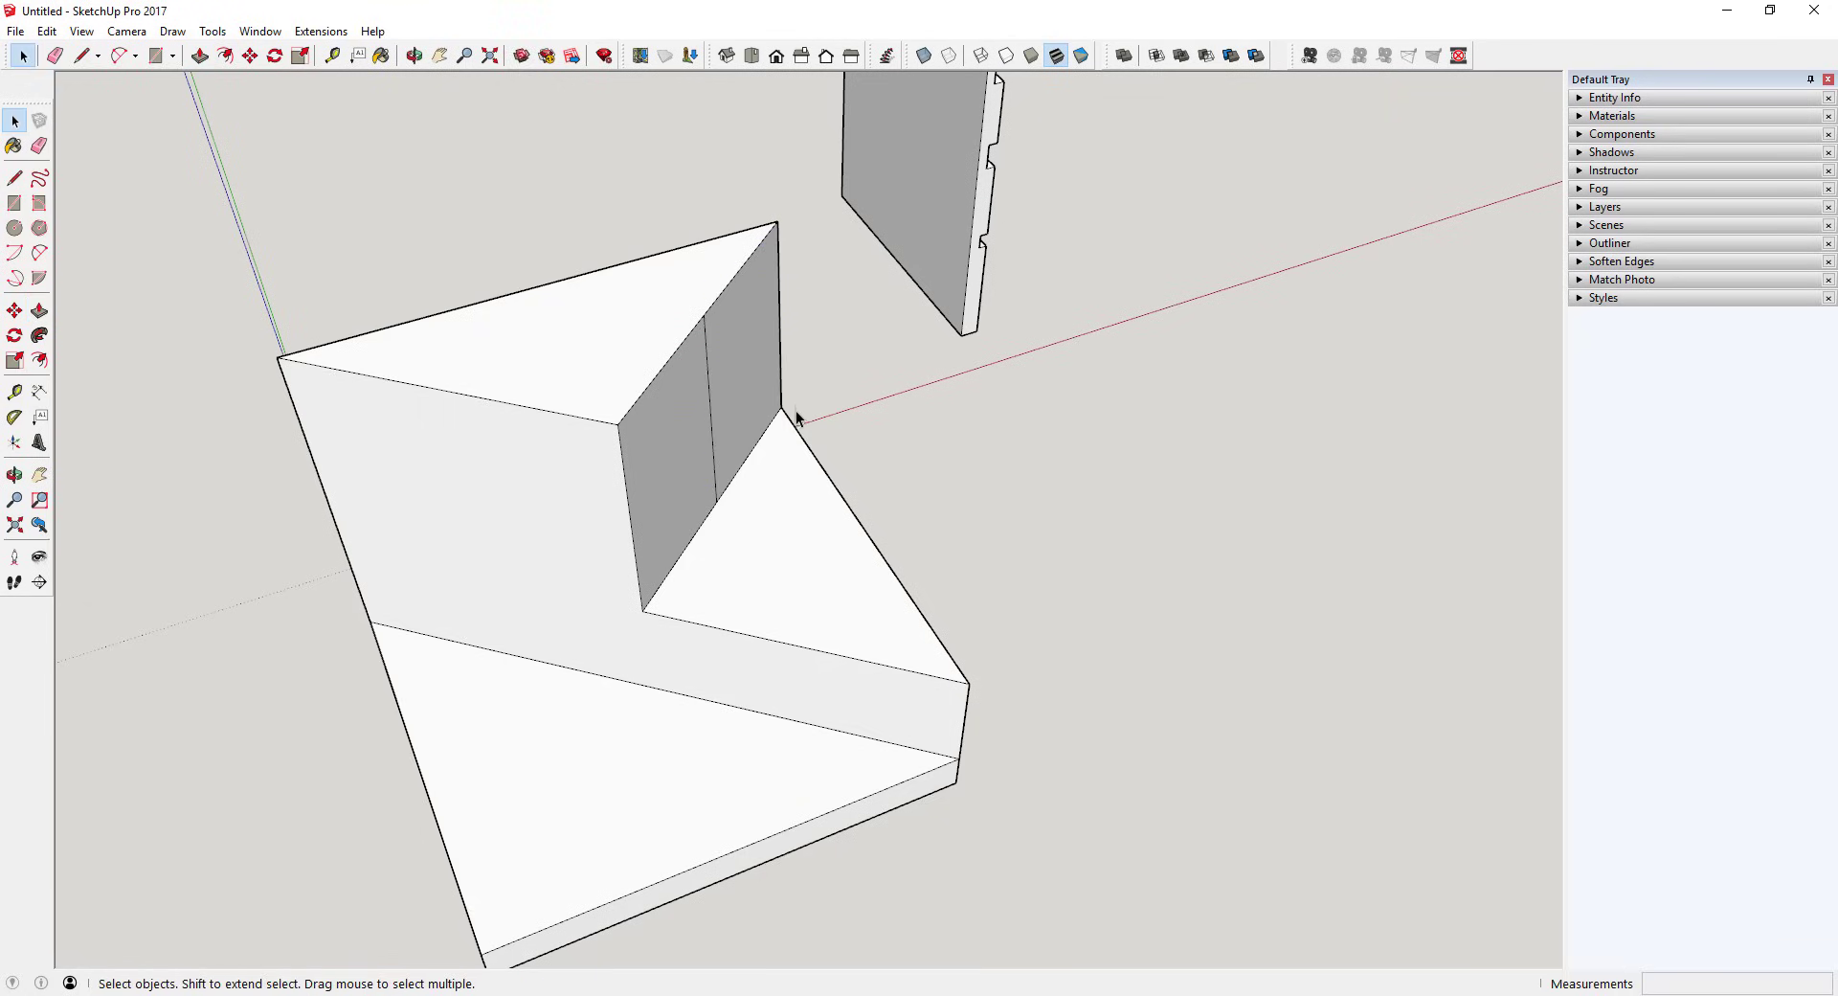
middle_drag(904, 571, 829, 451)
scroll(629, 495, up, 3)
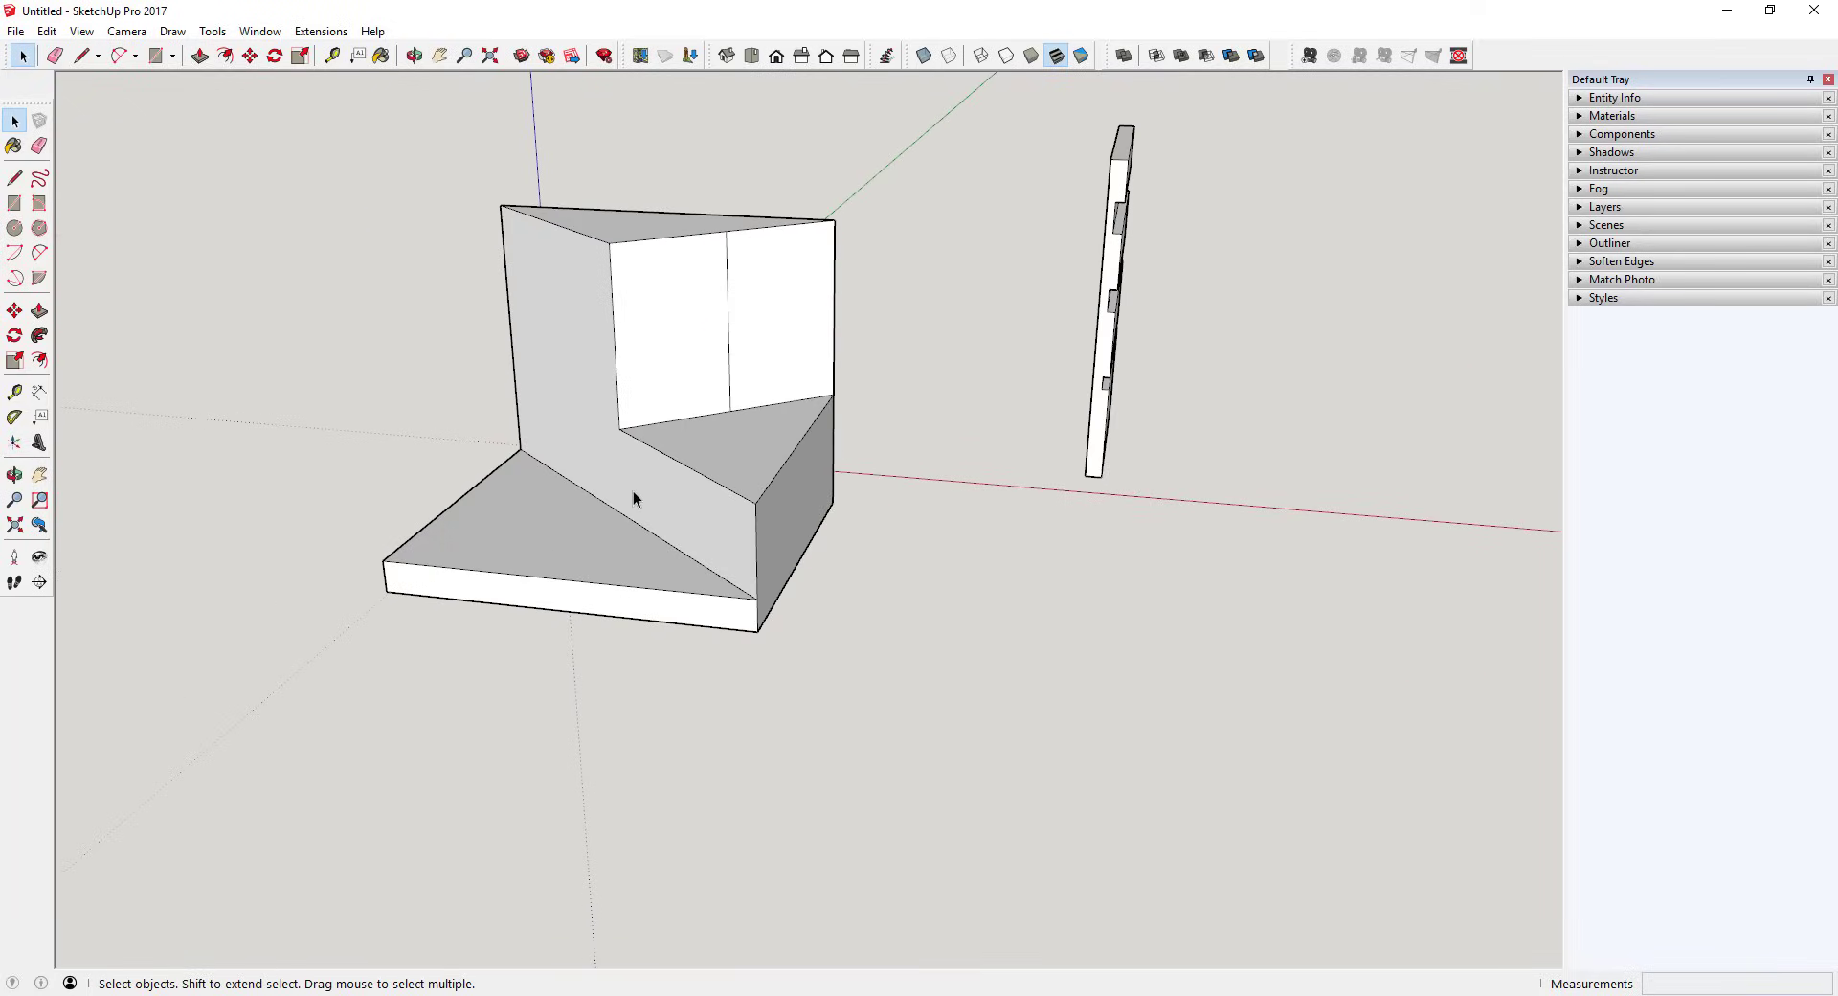
key(r)
key(space)
scroll(842, 565, down, 3)
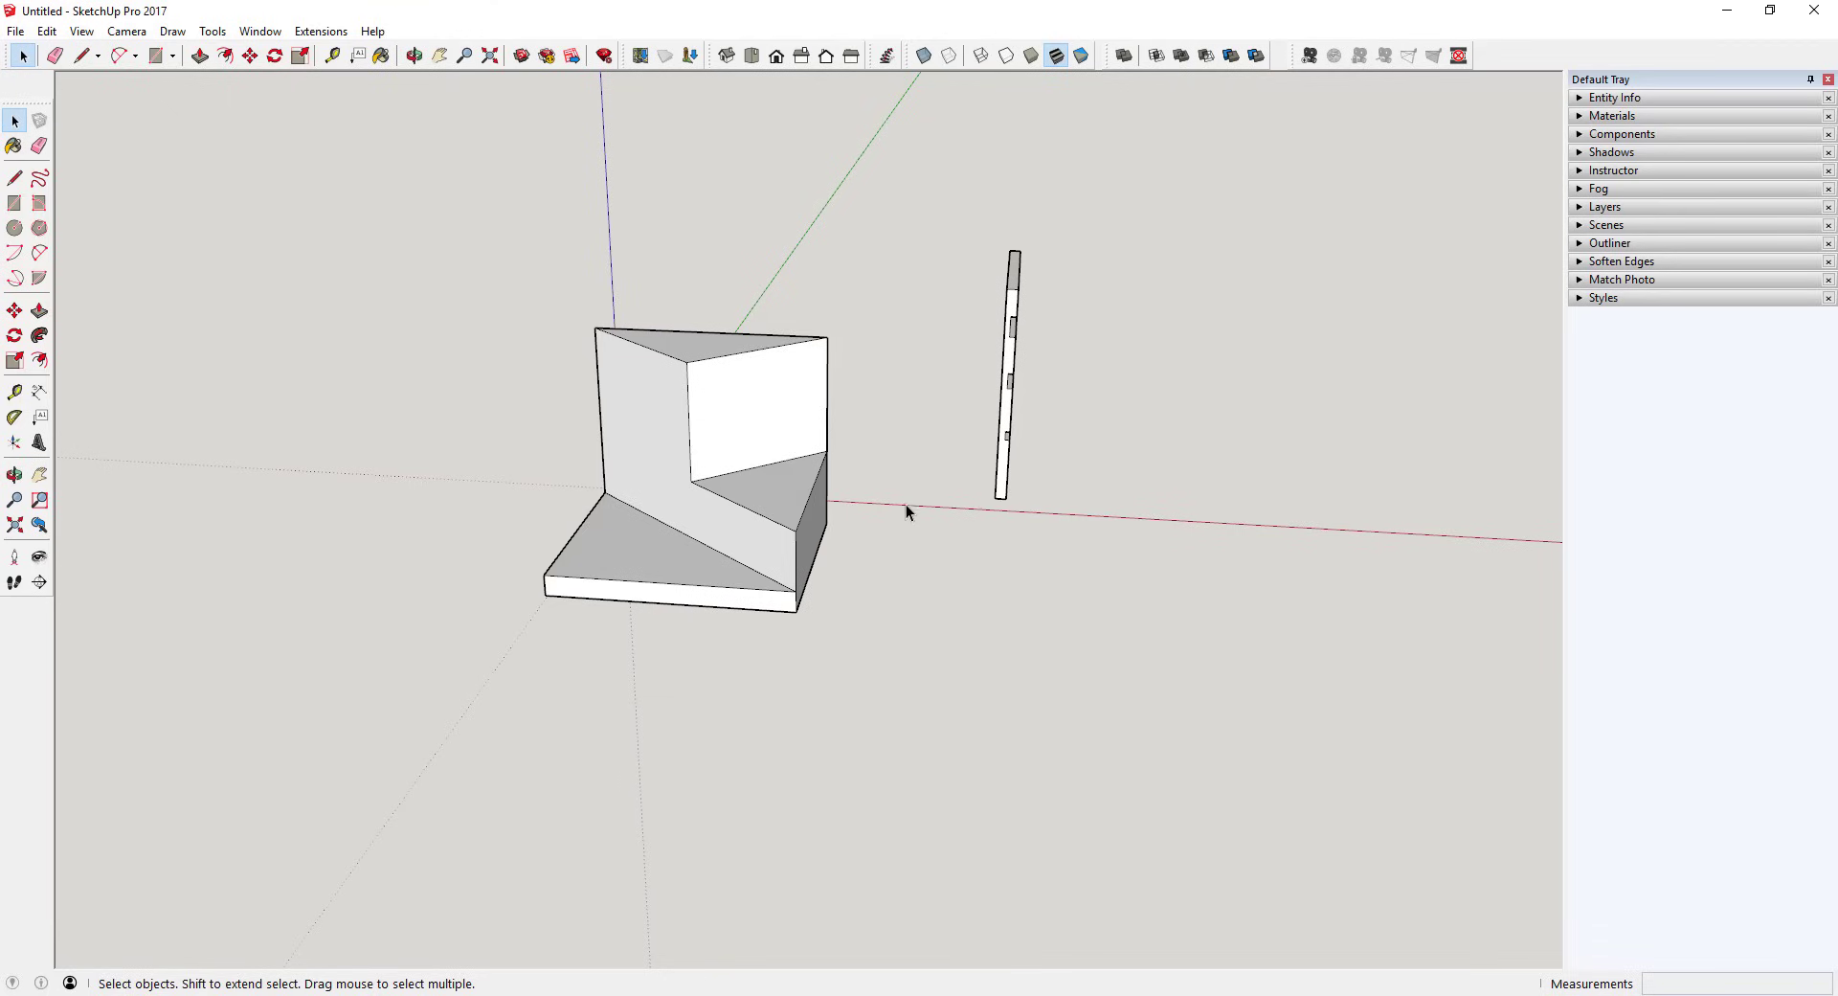
scroll(908, 506, down, 2)
scroll(1113, 466, up, 4)
middle_drag(1112, 459, 894, 489)
Draw an upright rectangle beside the grooved wall and pull it into a thick slab.
key(r)
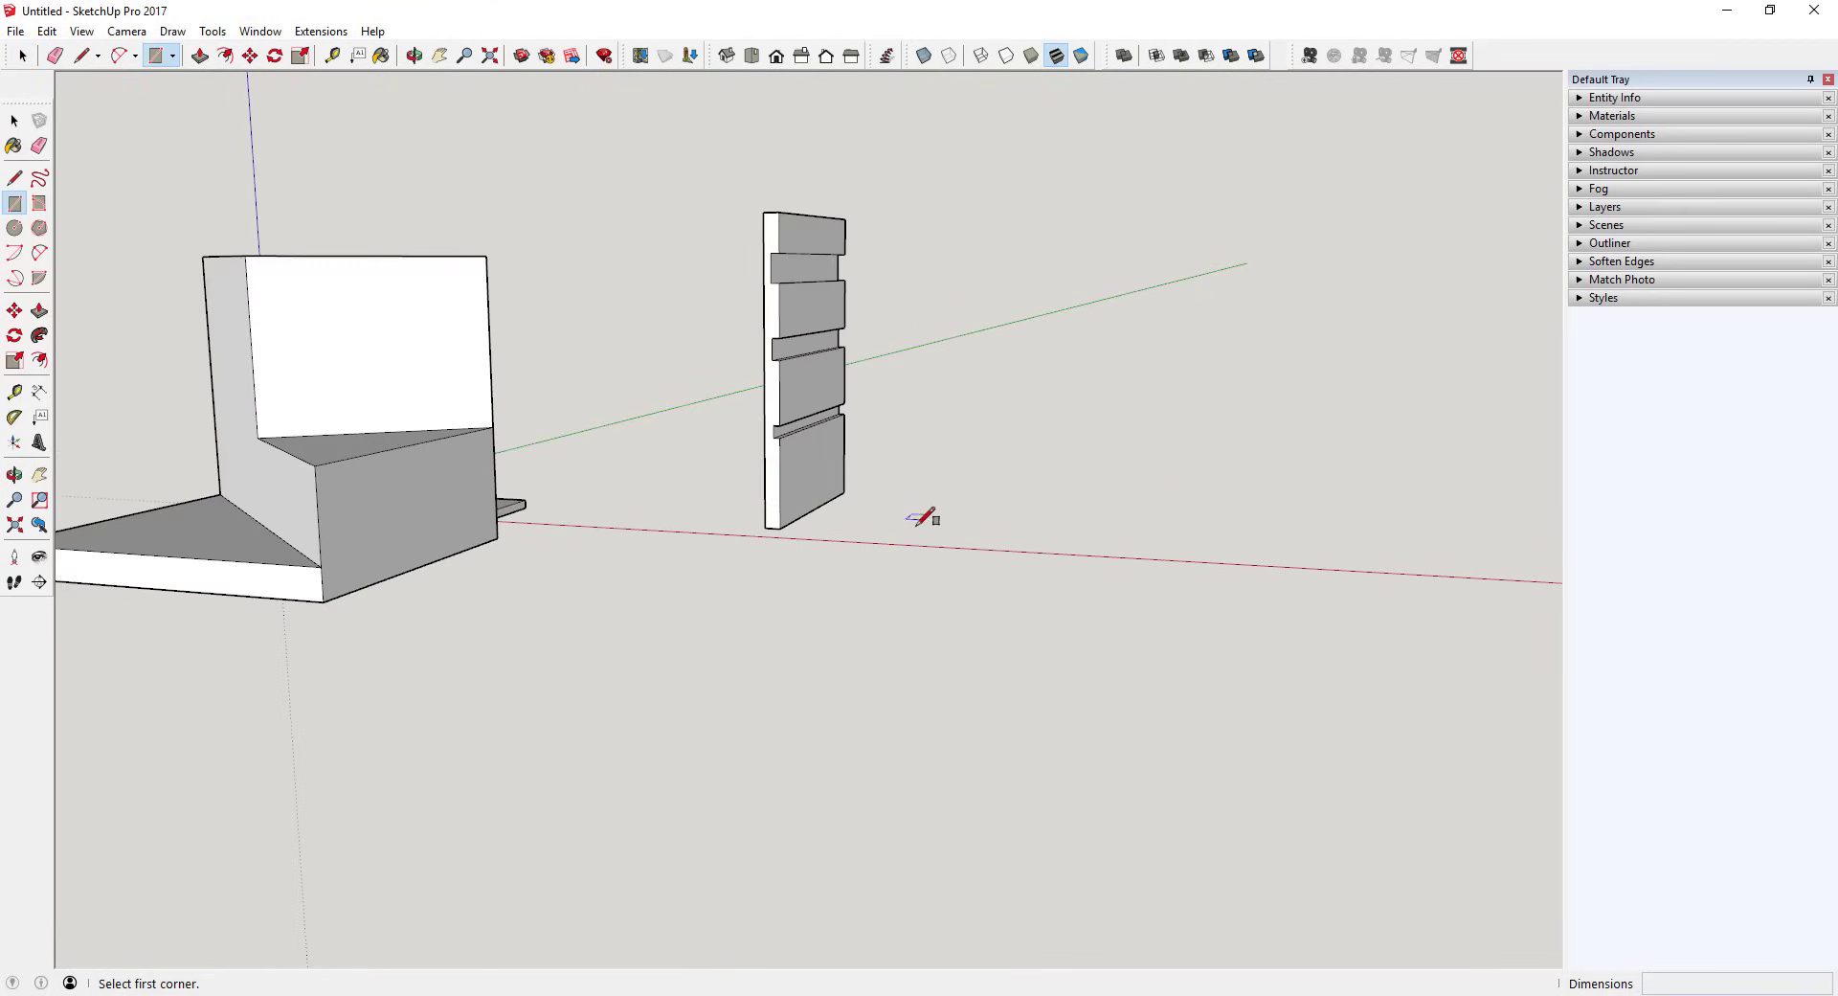
click(918, 525)
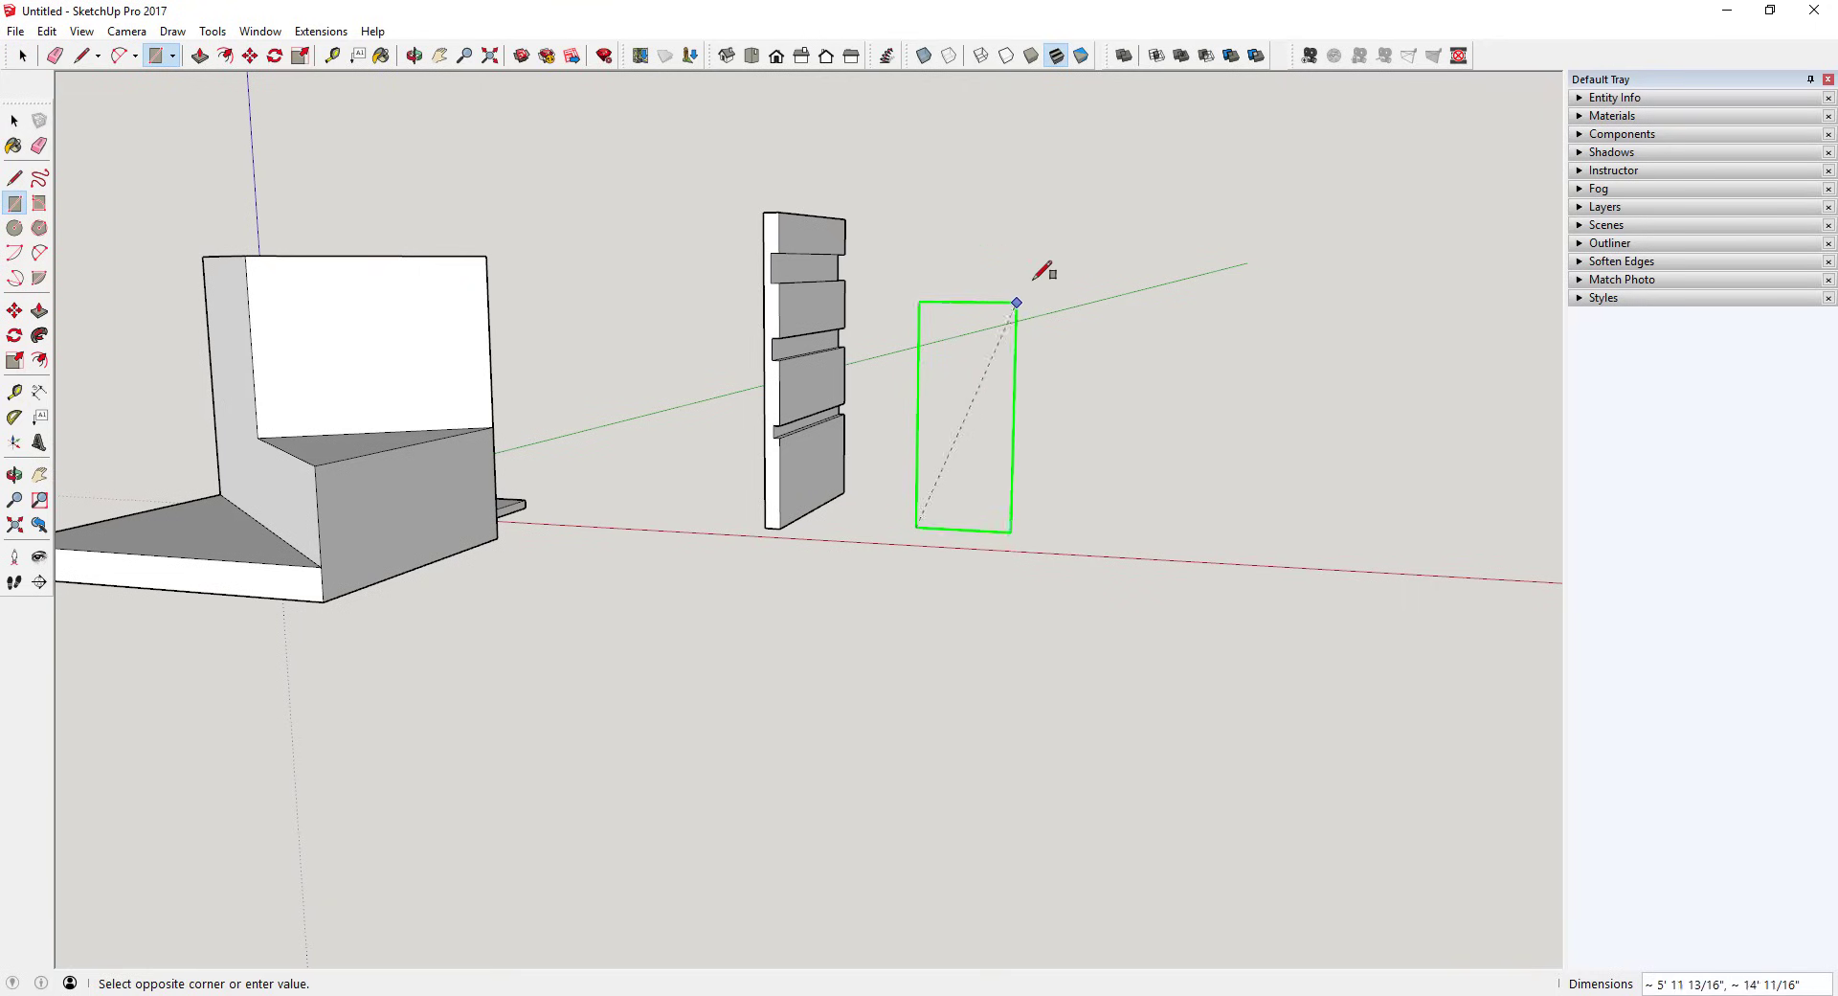
click(1113, 210)
key(space)
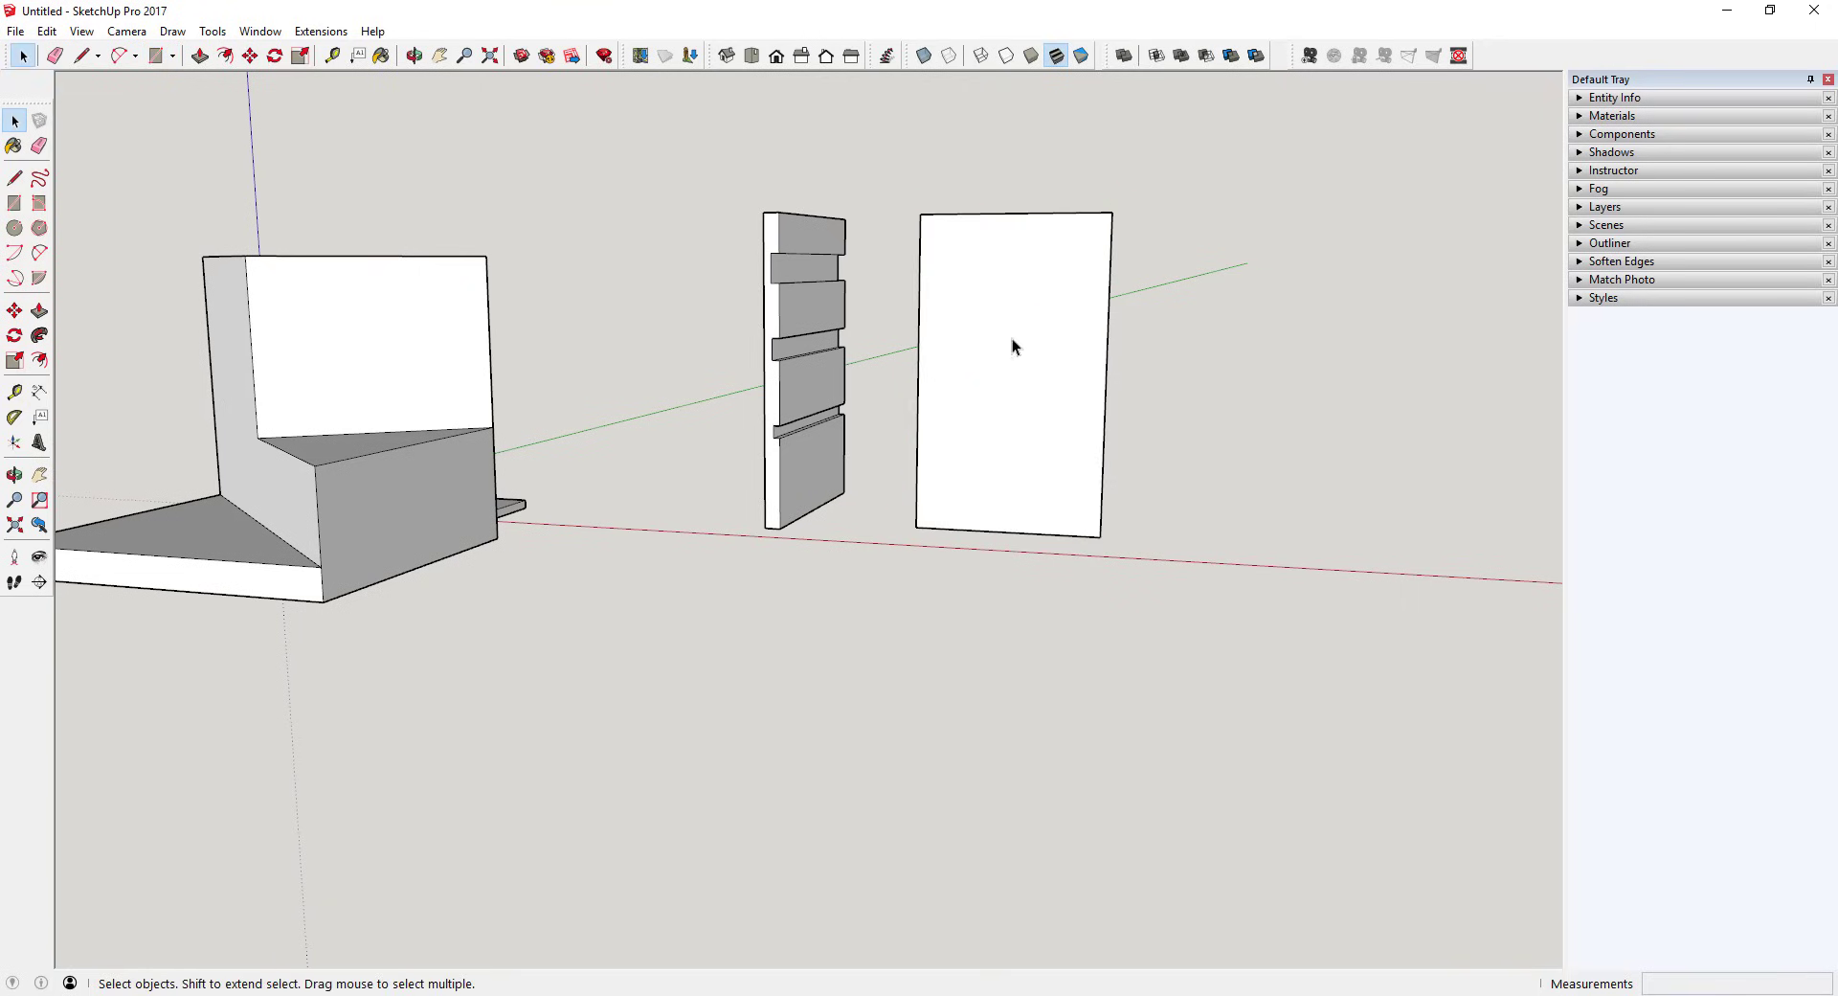
middle_drag(1013, 345, 917, 360)
key(p)
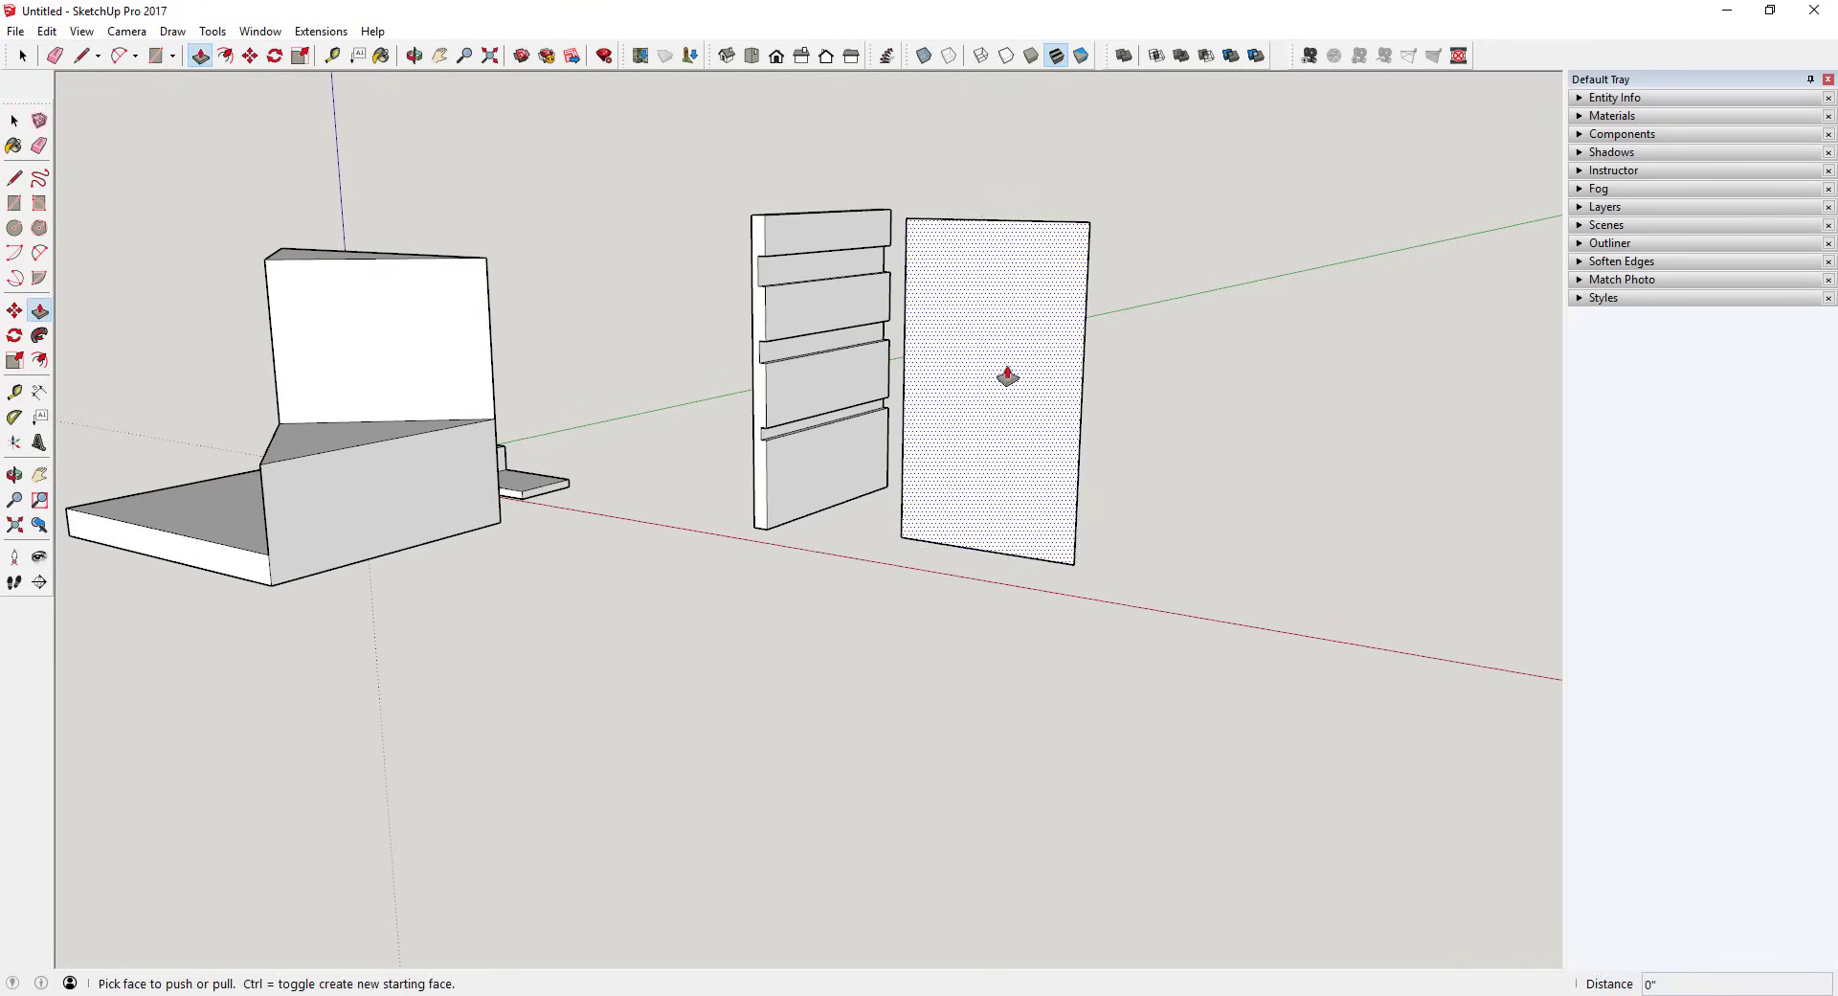
drag(1005, 373, 1021, 380)
click(1022, 380)
middle_drag(1022, 380, 1185, 369)
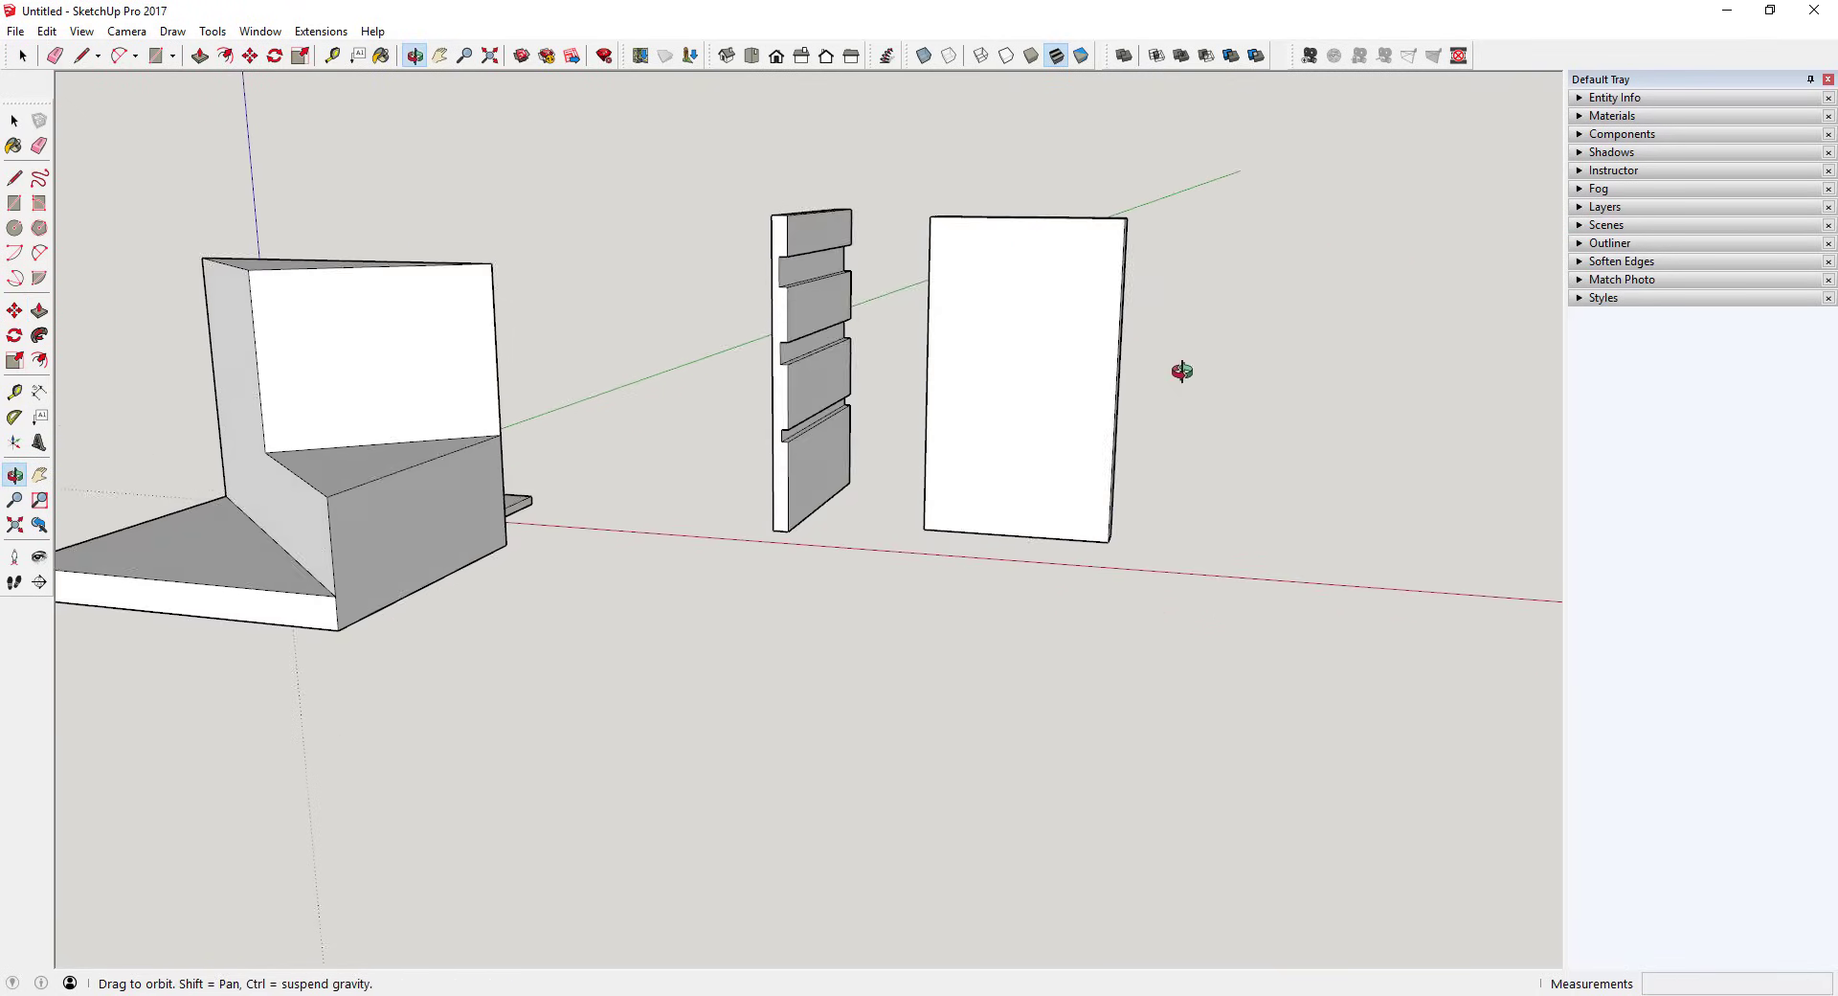
Draw a small square window rectangle on the new wall's face.
key(r)
click(1062, 303)
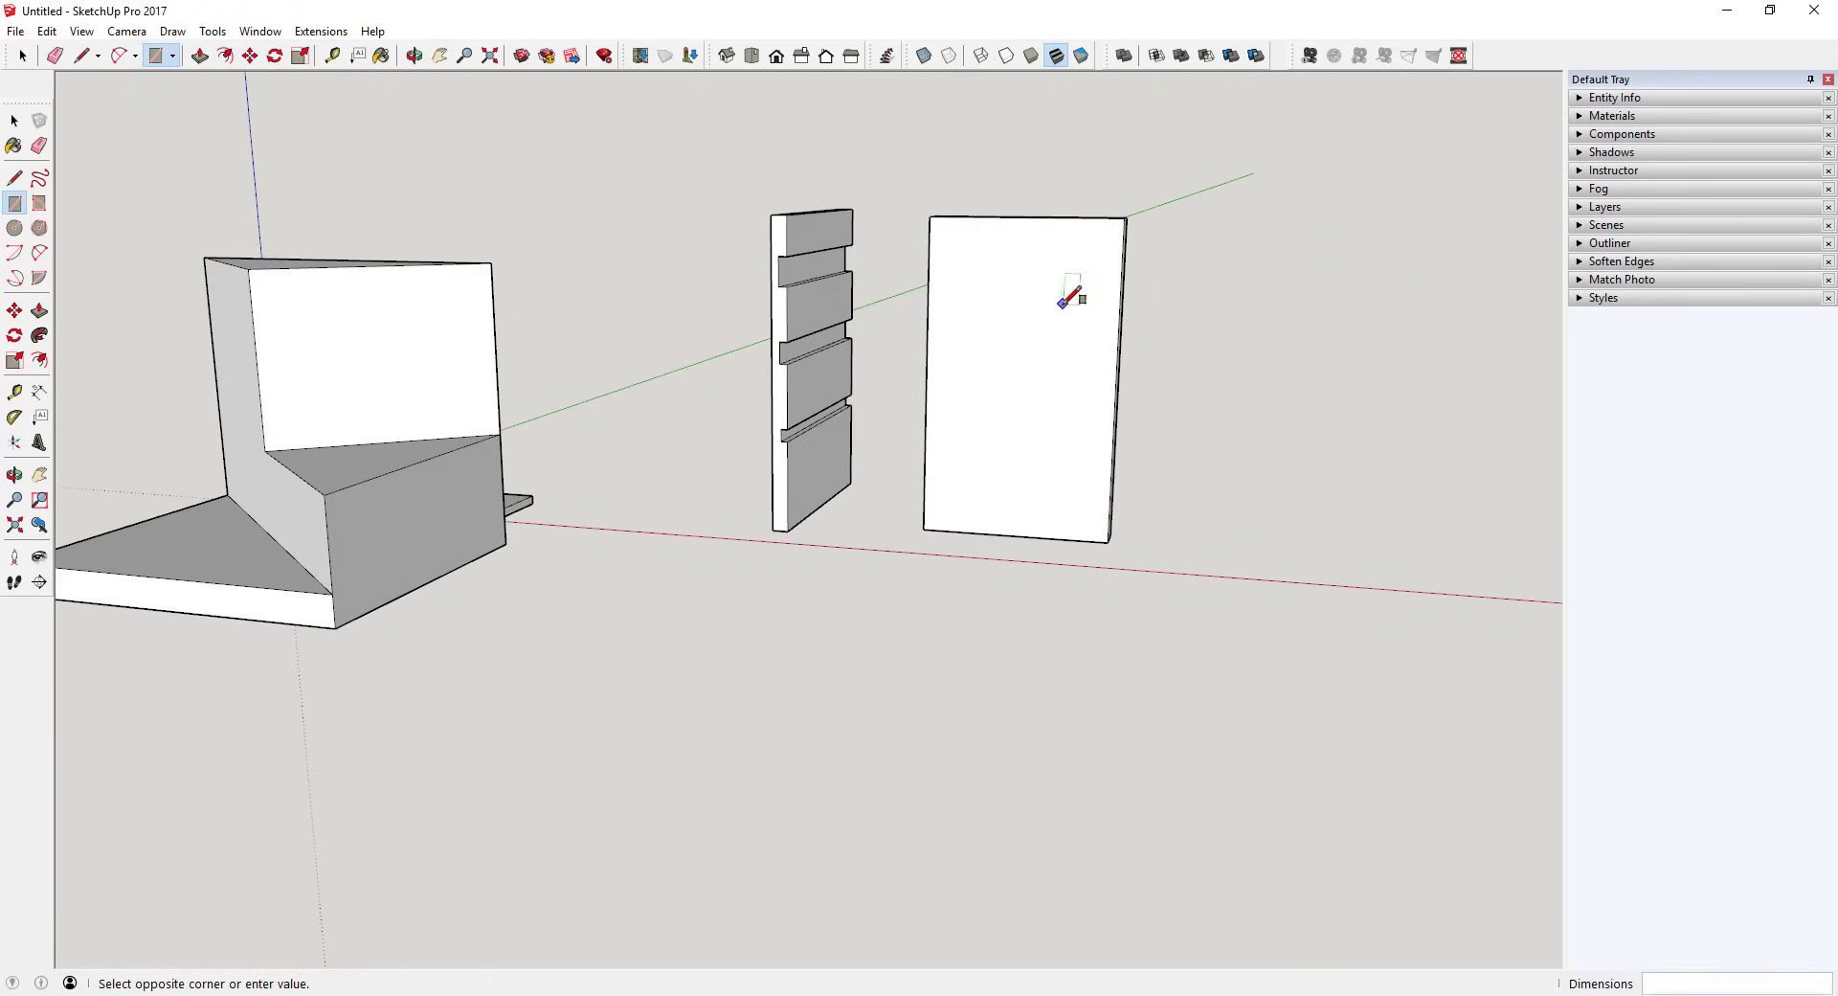
click(978, 390)
key(space)
scroll(1116, 436, up, 6)
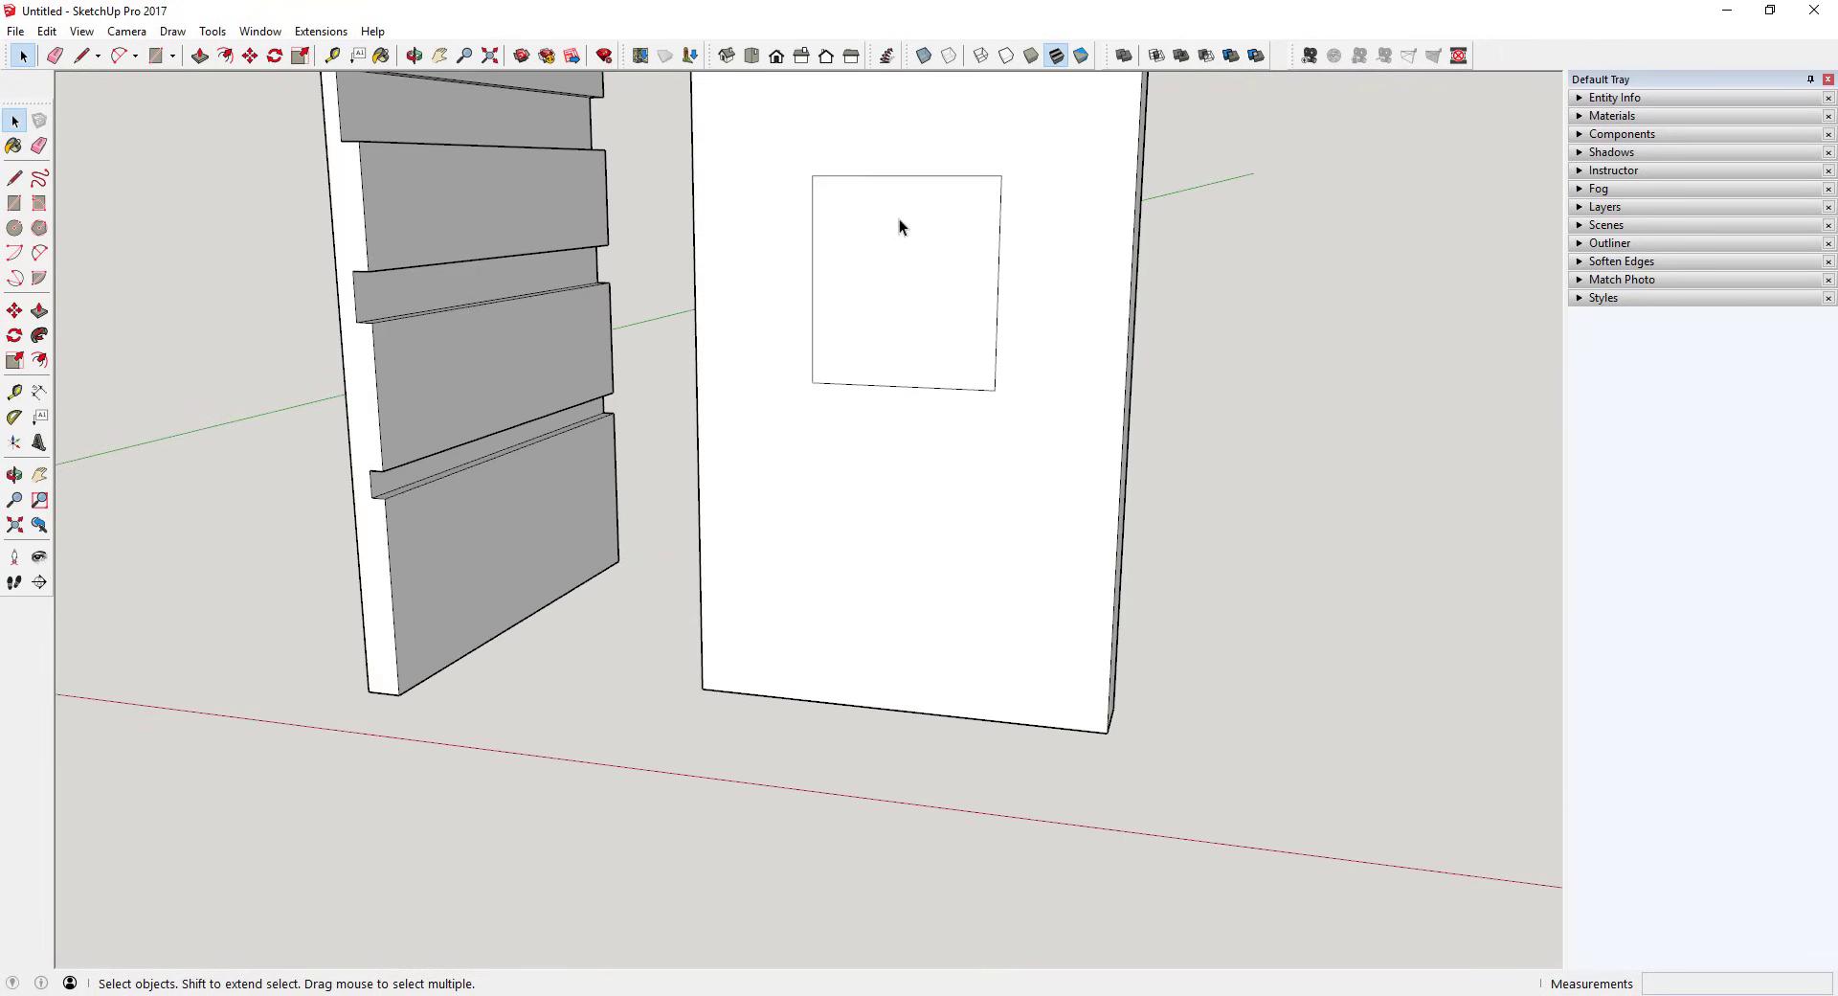
click(899, 219)
scroll(931, 490, down, 6)
click(909, 375)
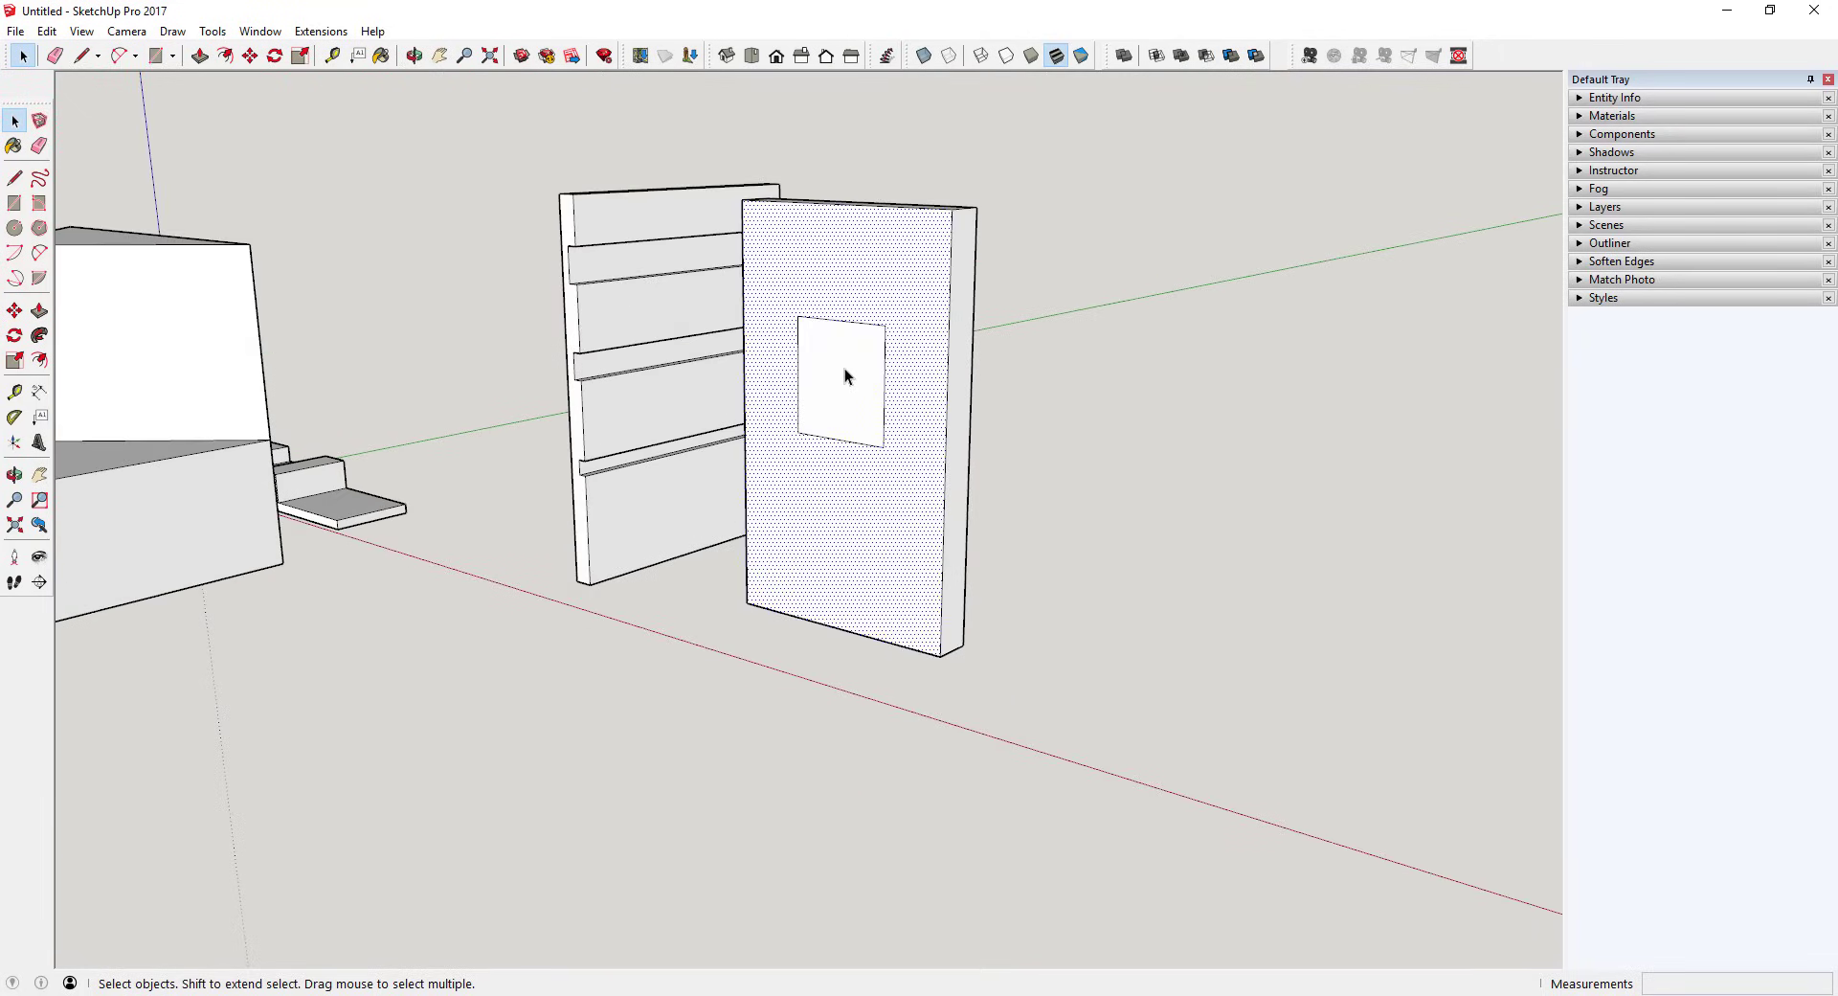
click(852, 369)
click(916, 377)
Push the window rectangle through the wall to open a square hole.
key(p)
key(space)
click(855, 396)
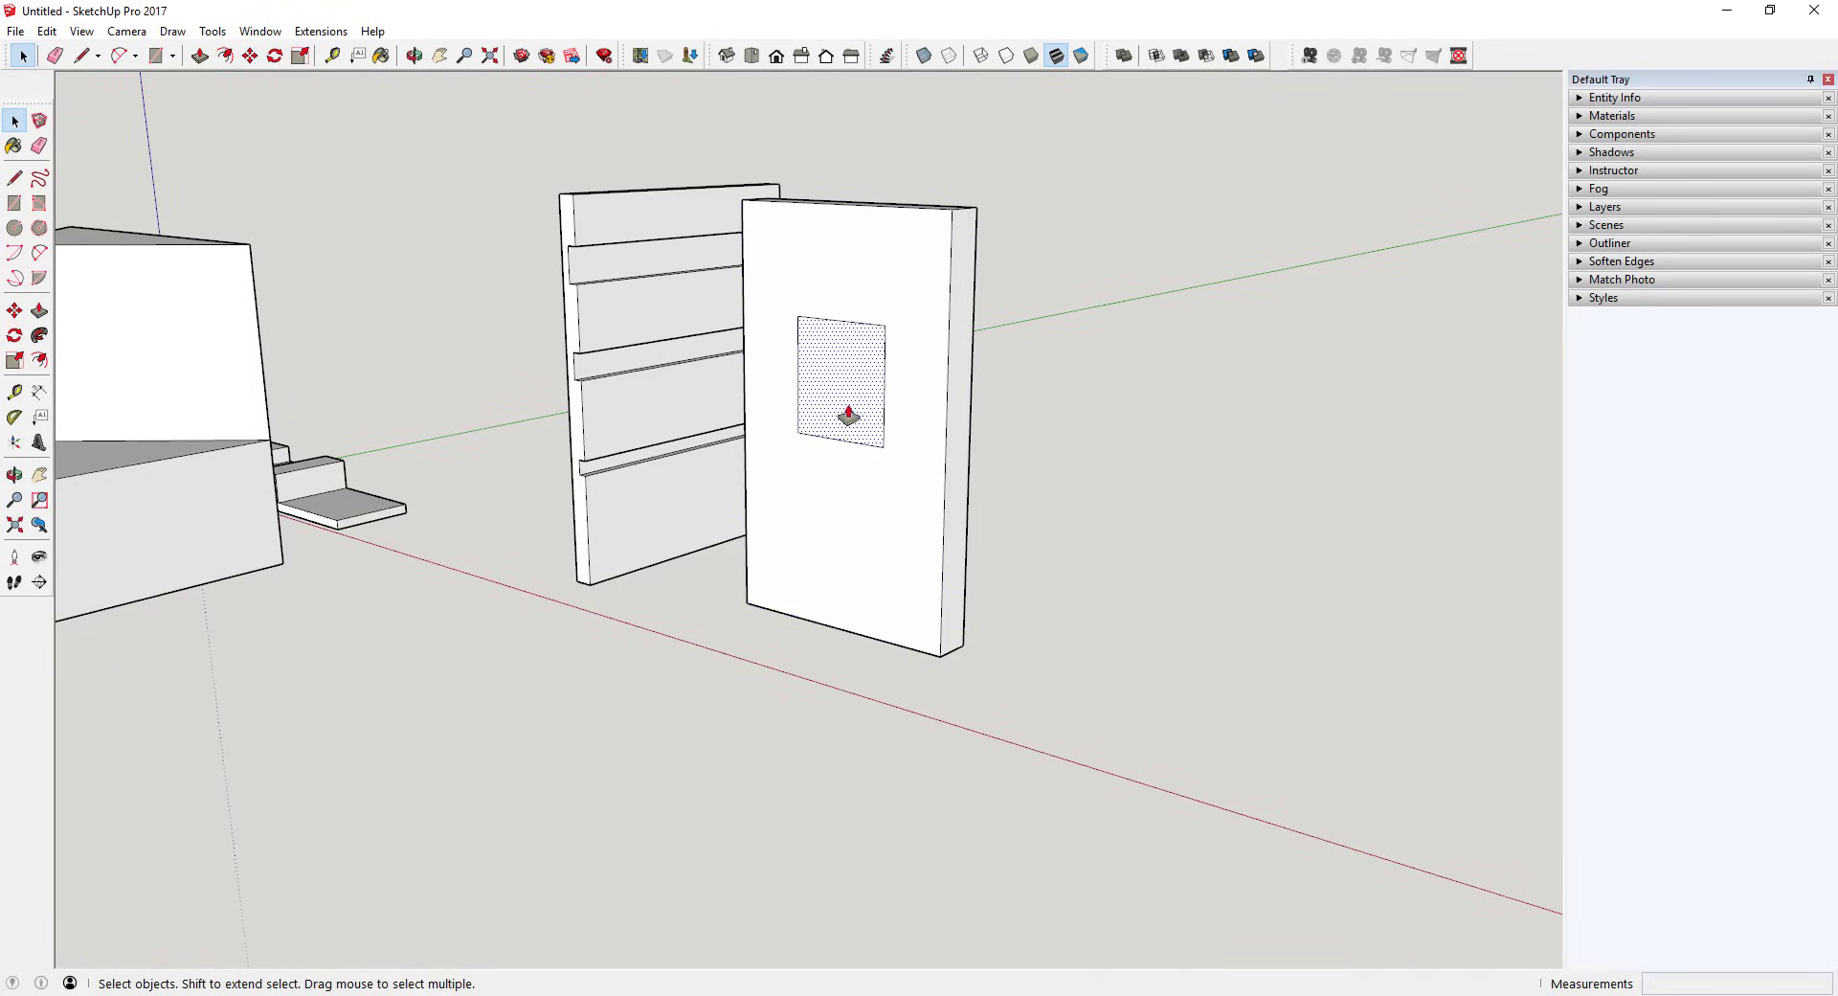
key(p)
click(849, 412)
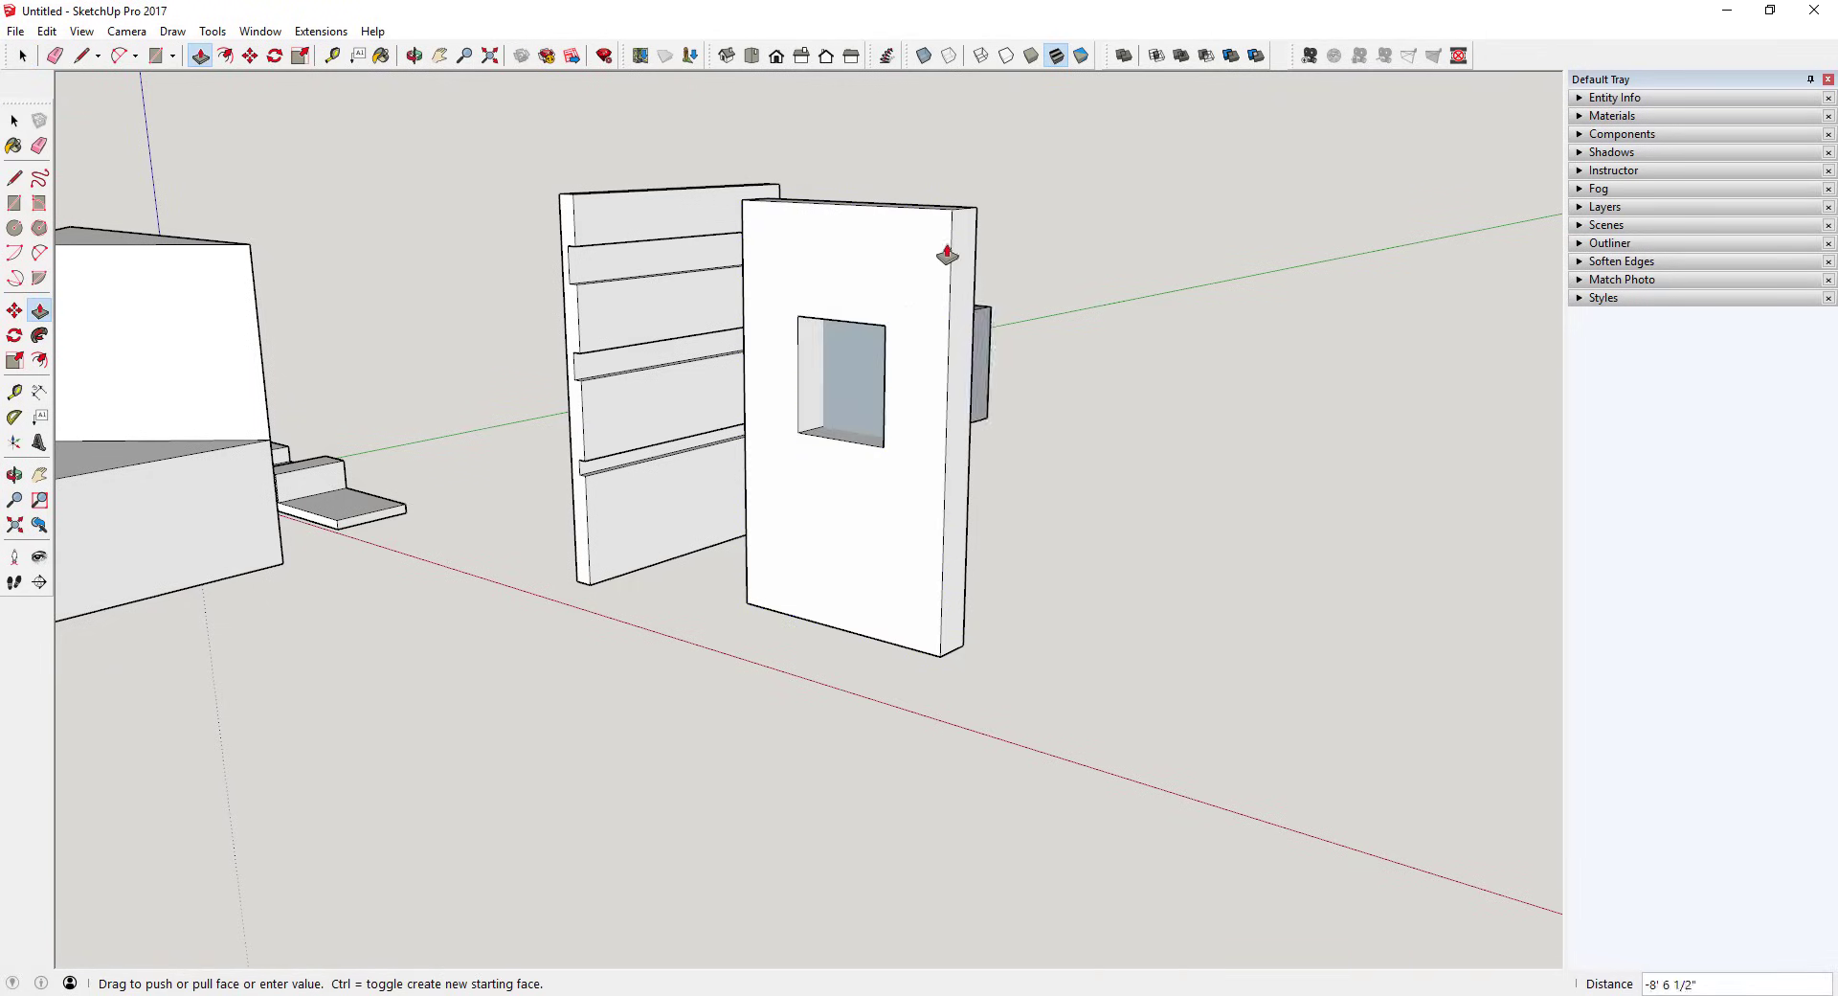
click(976, 209)
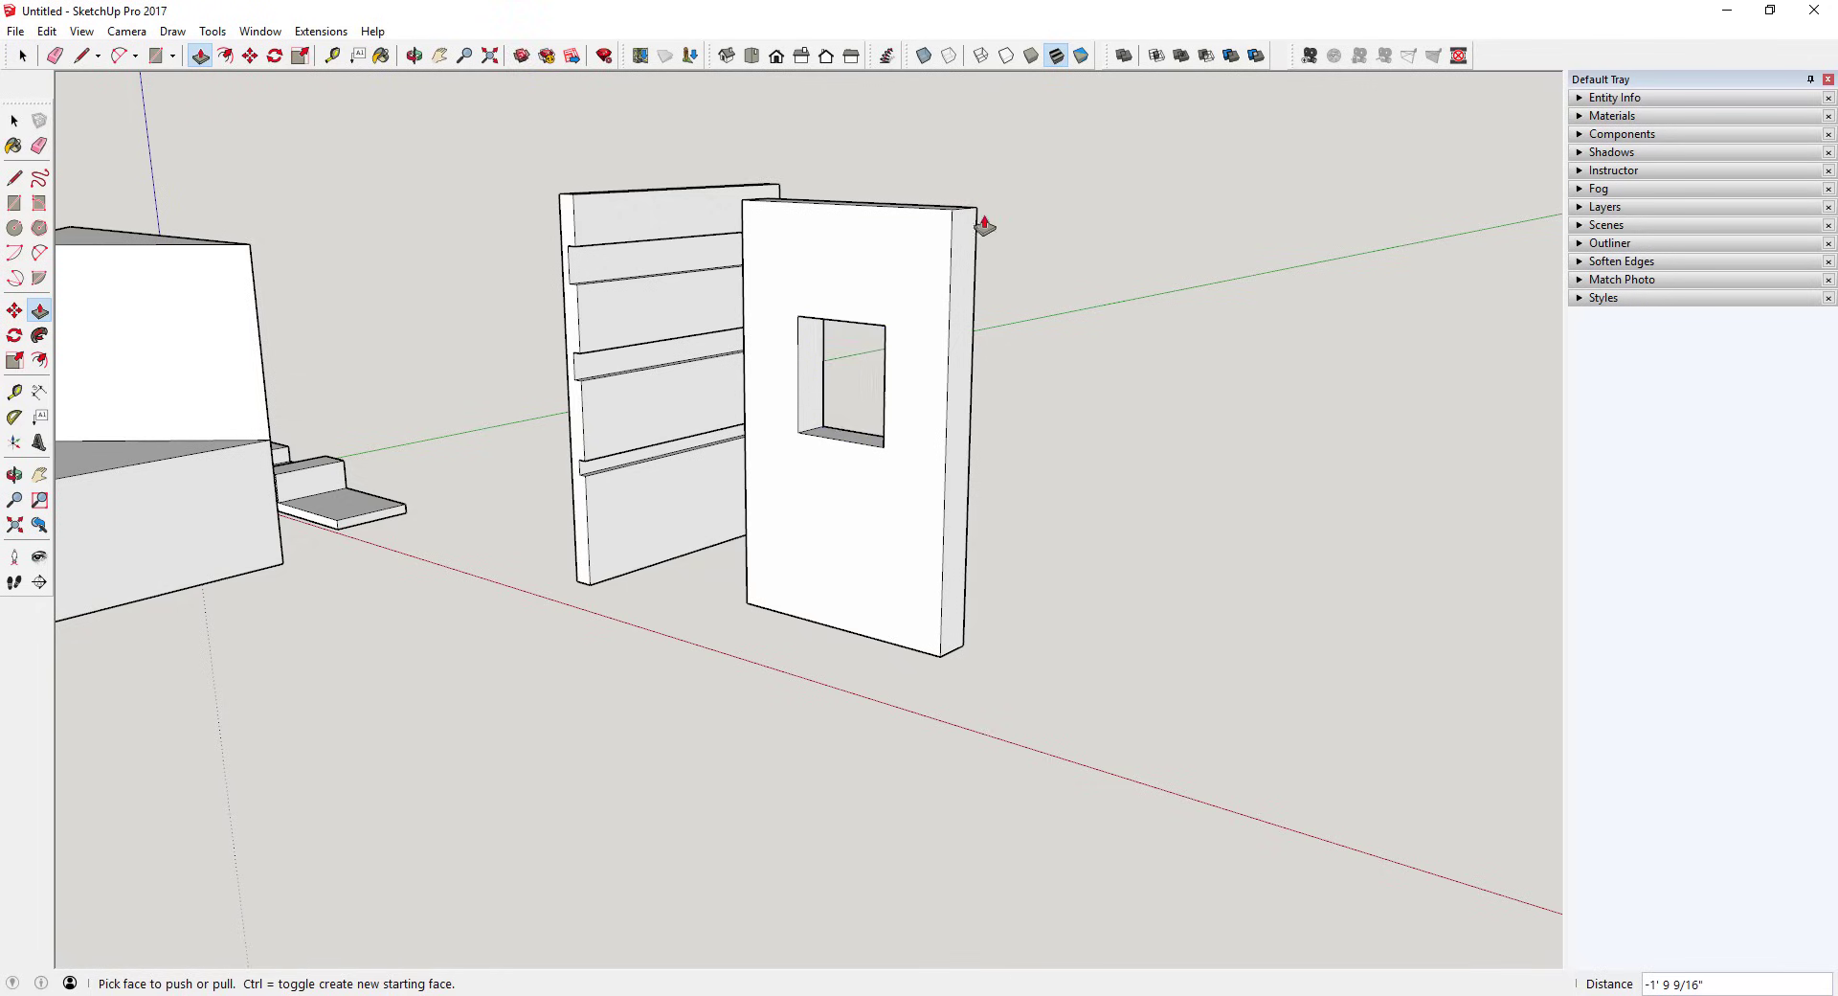
middle_drag(984, 225, 901, 308)
key(space)
scroll(901, 308, up, 3)
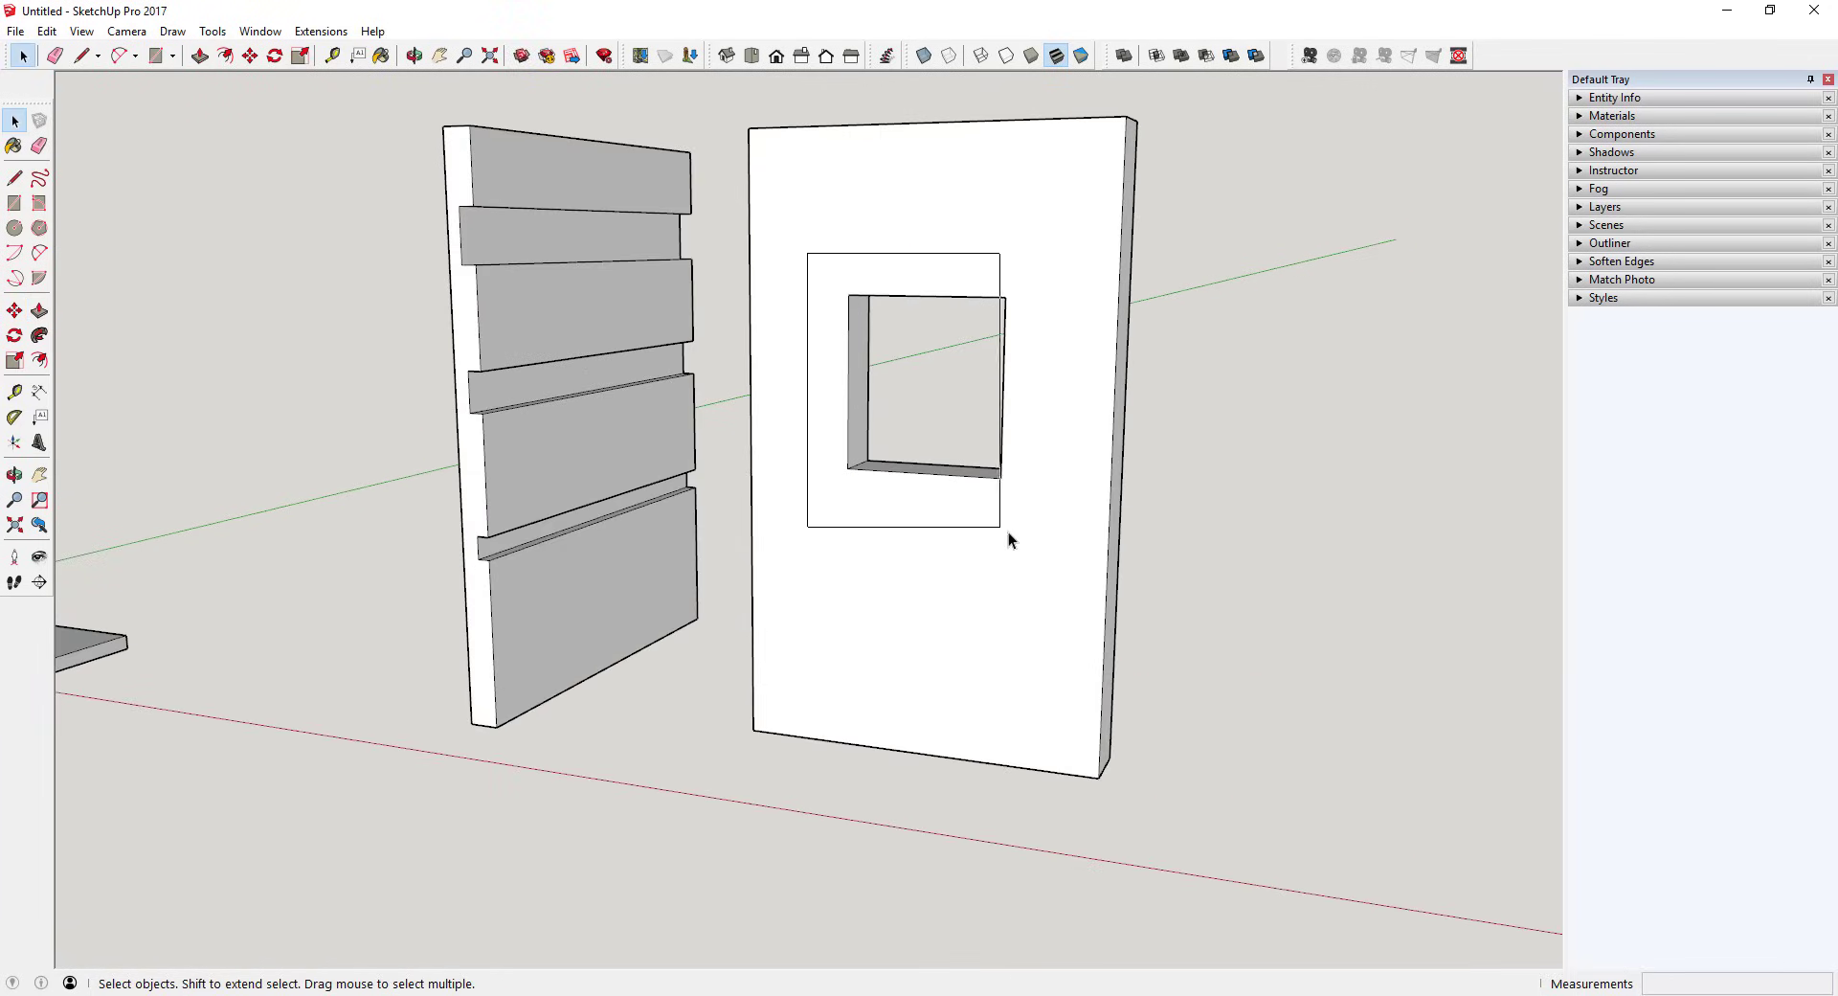
drag(1008, 539, 1005, 536)
middle_drag(874, 513, 928, 491)
scroll(928, 491, down, 2)
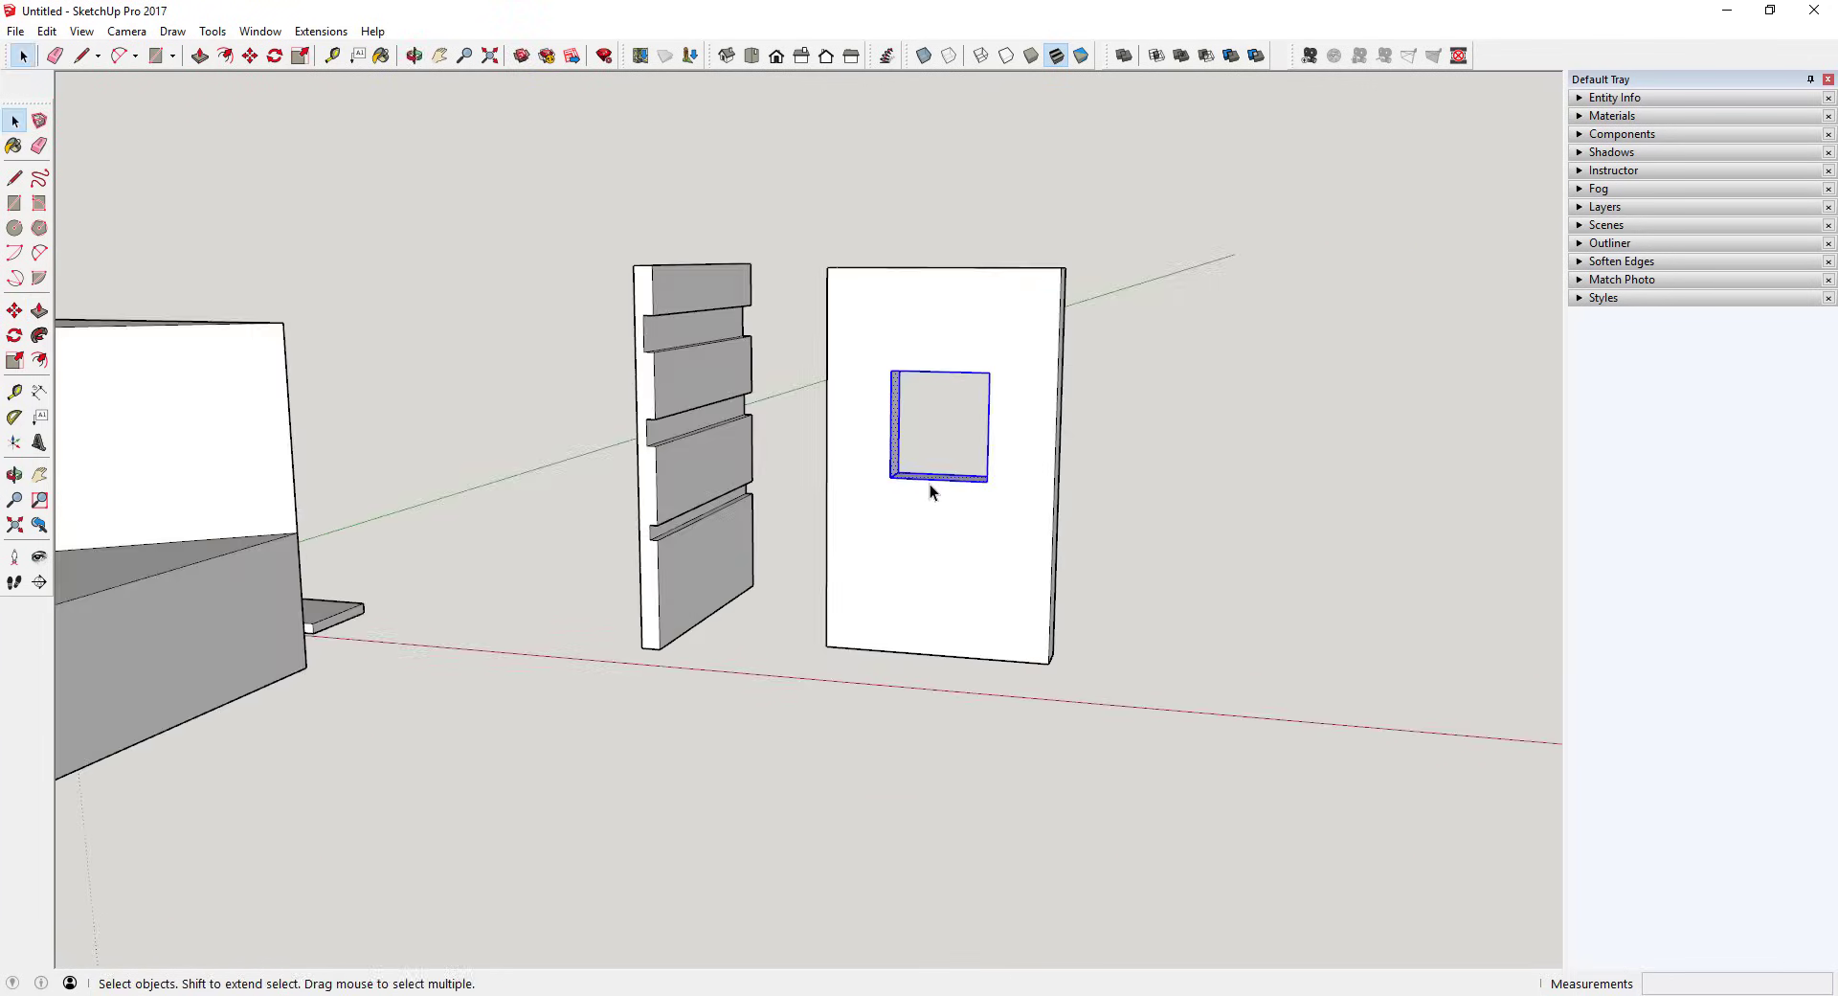